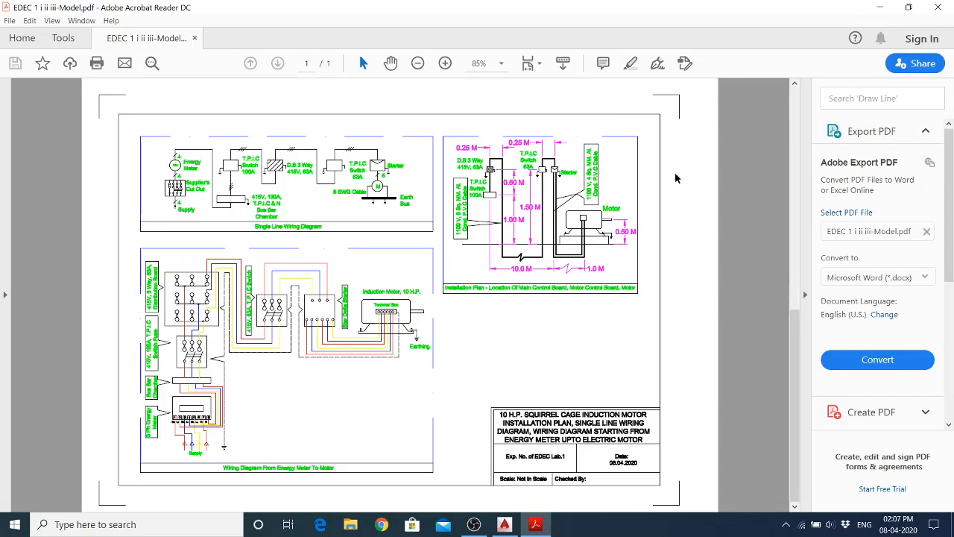
# Switch to AutoCAD and choose Millimeters as the insertion scale in the drawing units settings
pyautogui.click(504, 524)
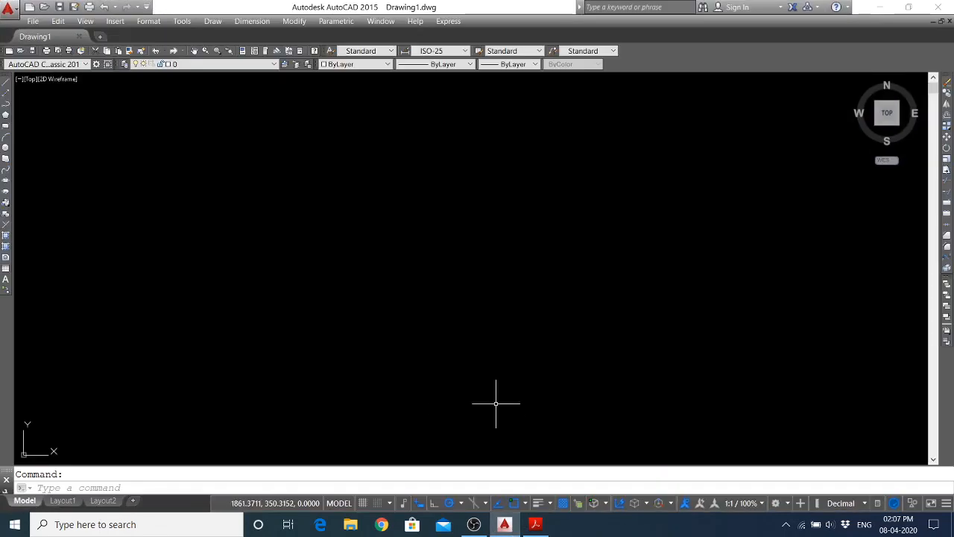
pyautogui.click(147, 21)
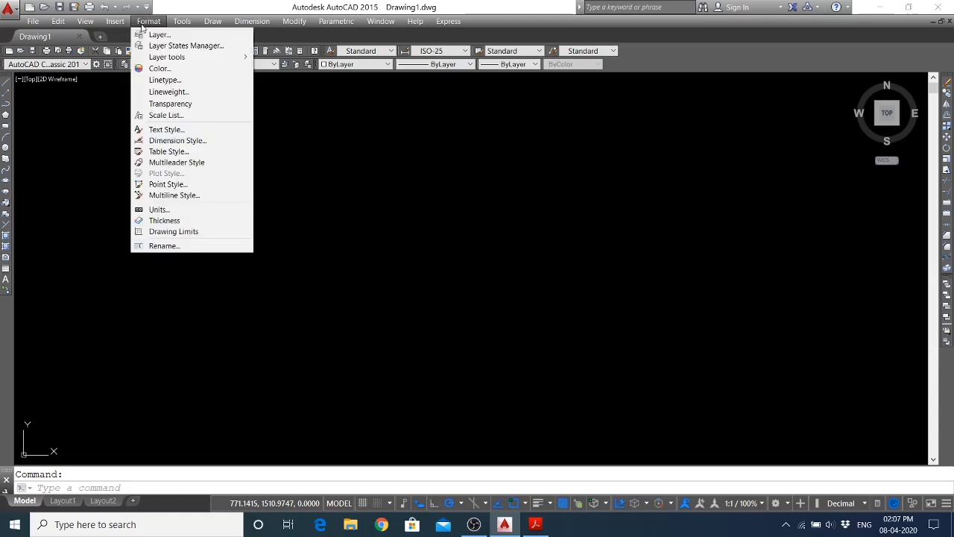
pyautogui.click(159, 210)
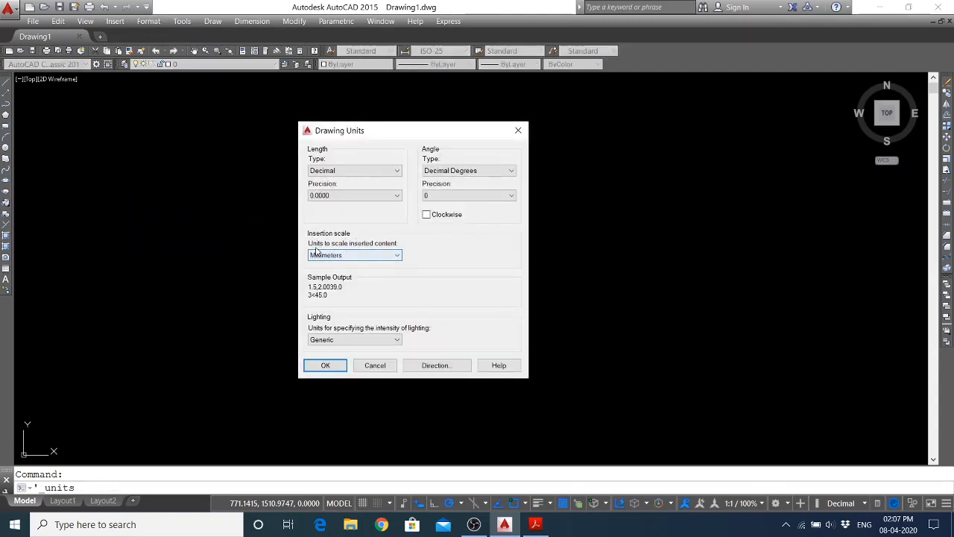
pyautogui.click(395, 254)
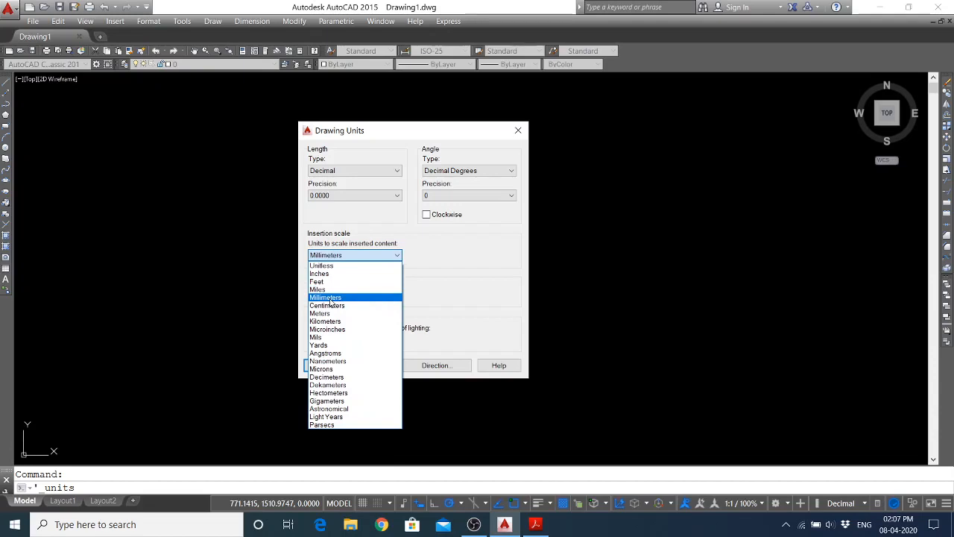
pyautogui.click(435, 298)
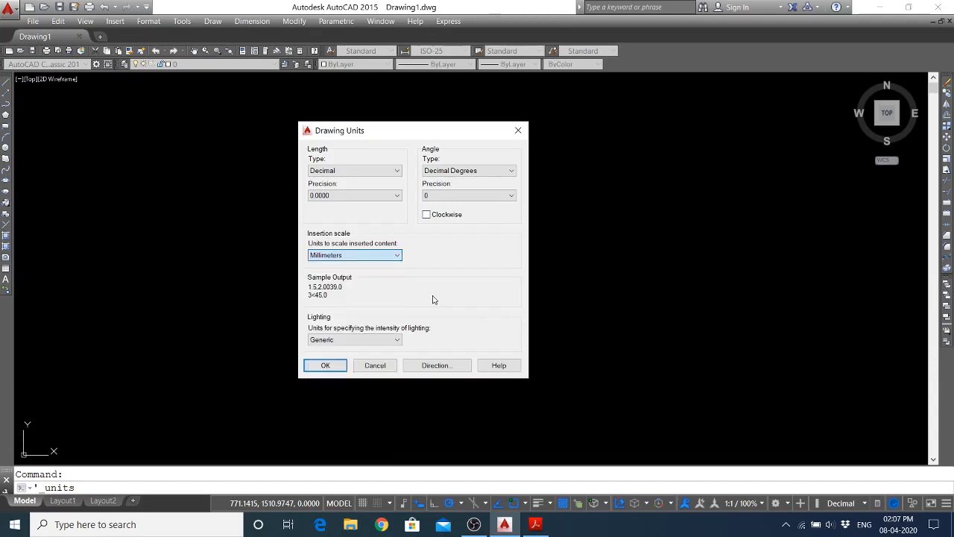
# Try Inches and Angstroms as the units for scaling inserted content
pyautogui.click(395, 256)
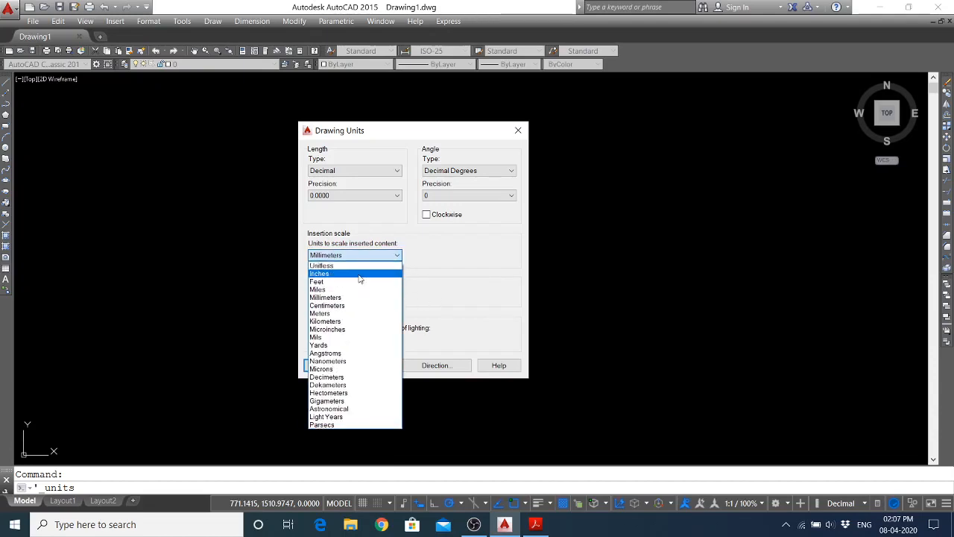
pyautogui.click(359, 275)
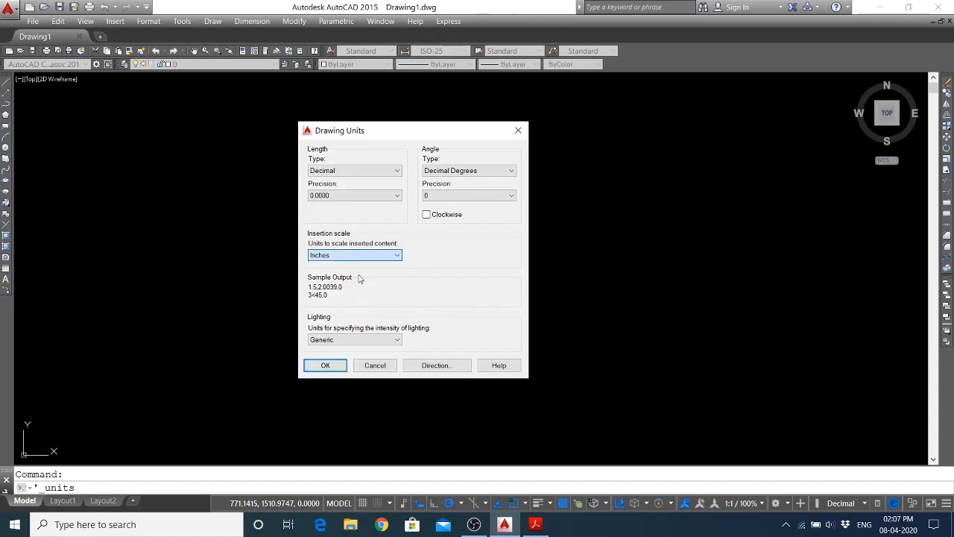
pyautogui.click(366, 256)
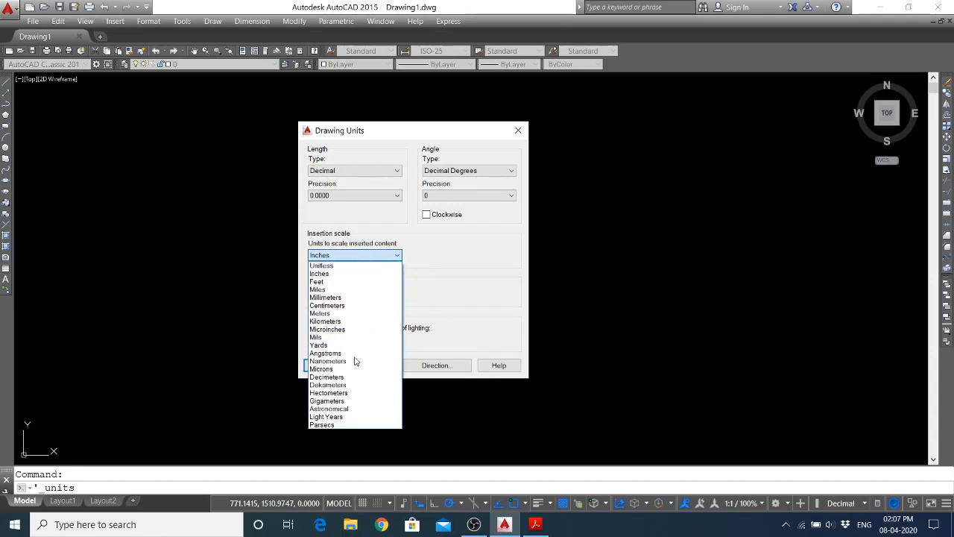
pyautogui.click(356, 353)
# Set the insertion scale back to Millimeters and apply the drawing units
pyautogui.click(360, 257)
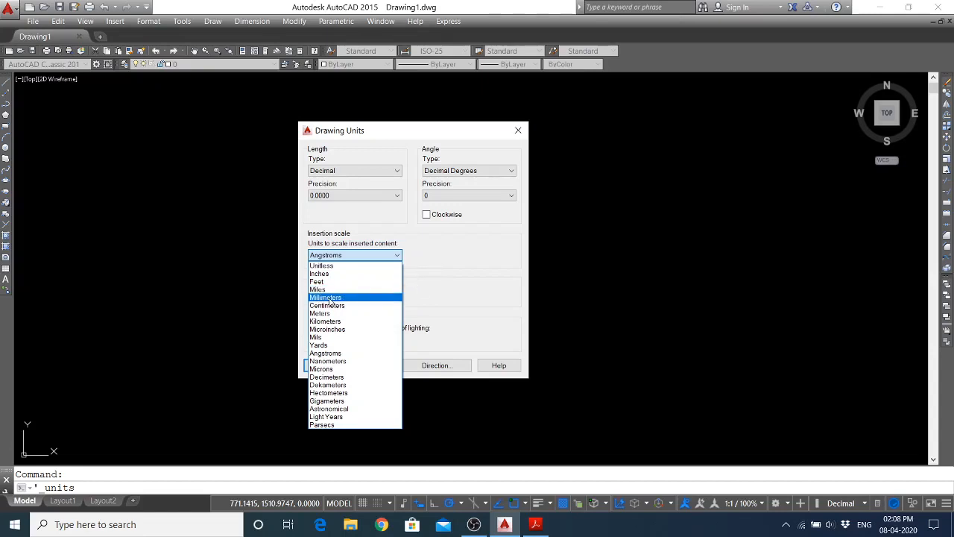
pyautogui.click(329, 297)
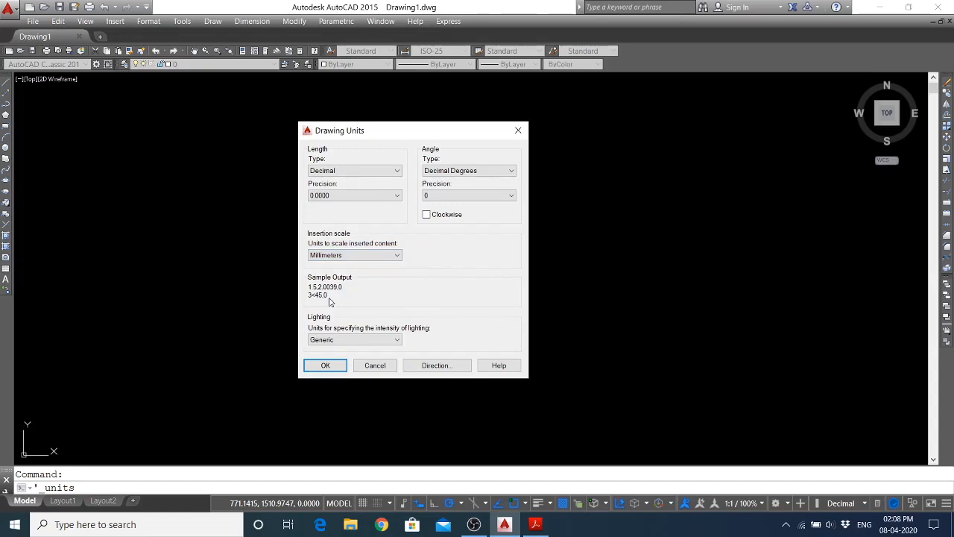
pyautogui.click(323, 364)
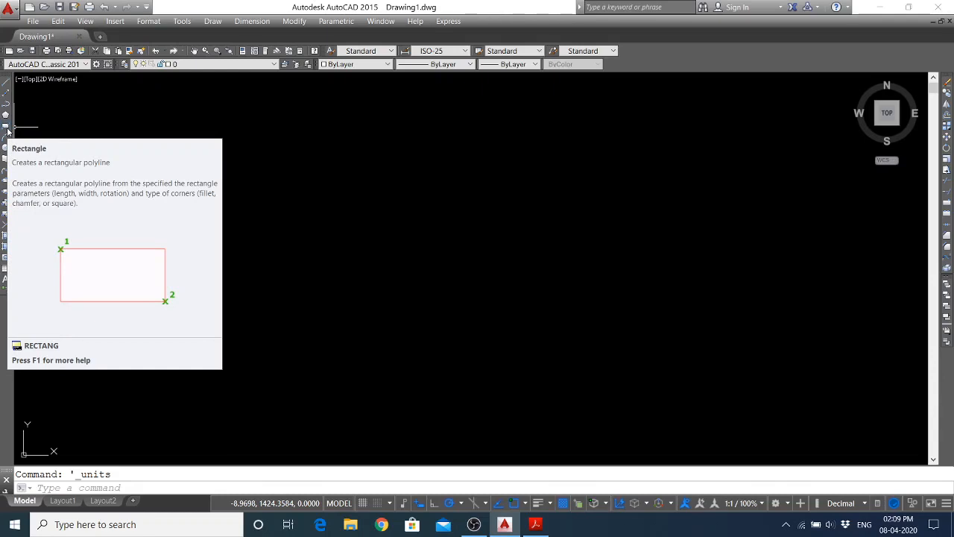
# Draw a rectangle from the origin 0,0, 297 mm wide and 210 mm high, as the sheet outline
pyautogui.write('rec')
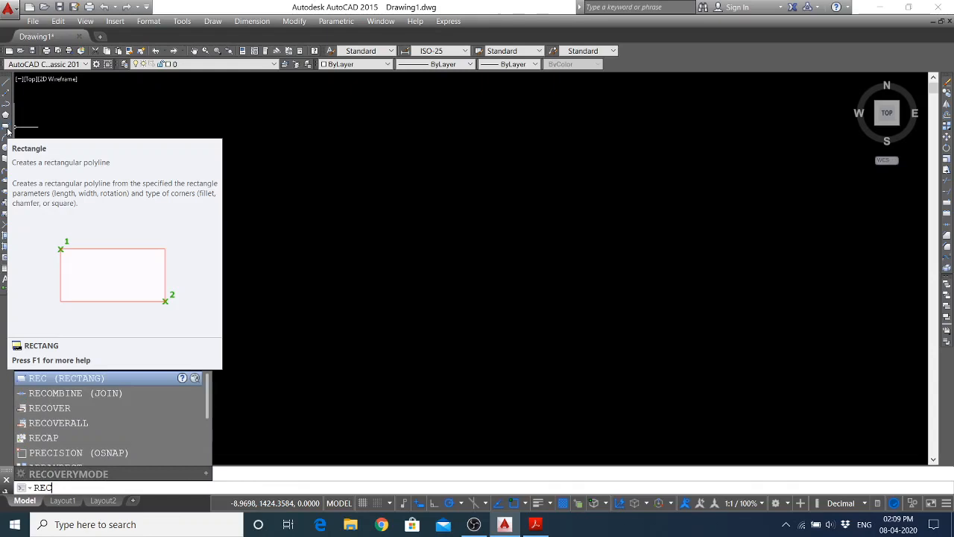
pyautogui.press('Return')
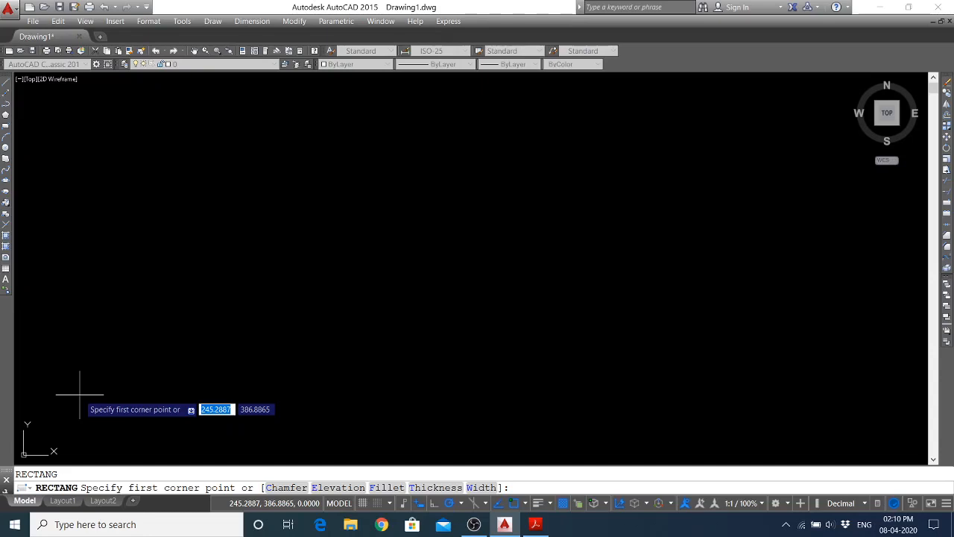
pyautogui.write('0')
pyautogui.press('Tab')
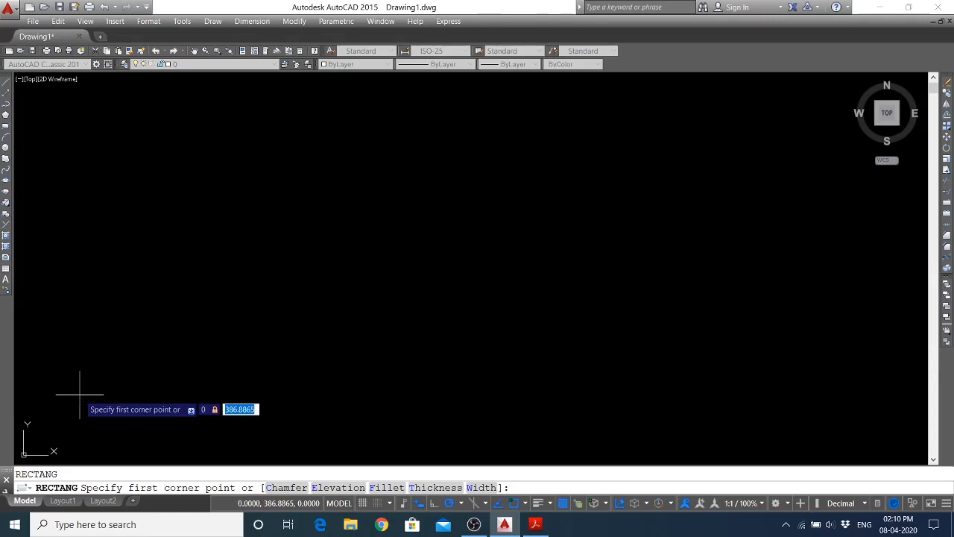
pyautogui.write('0')
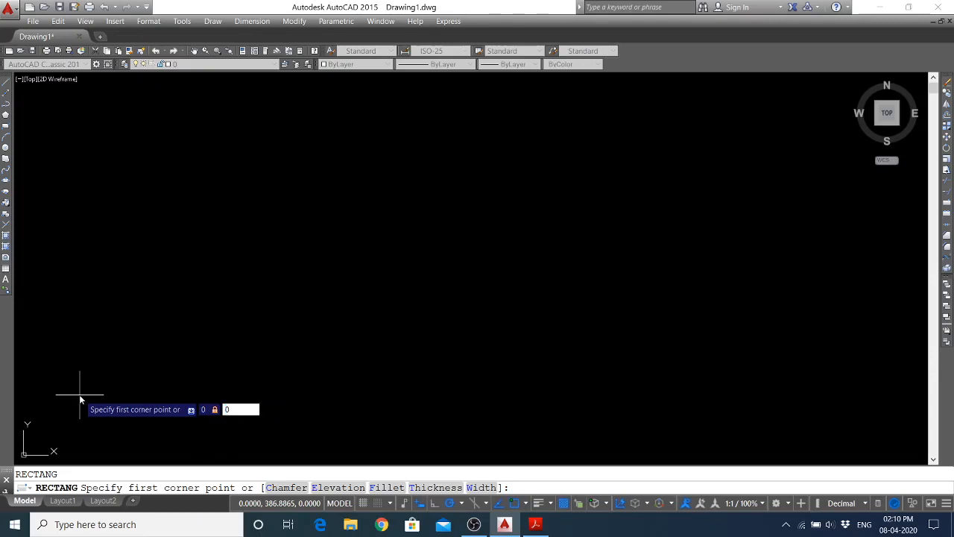
pyautogui.press('Return')
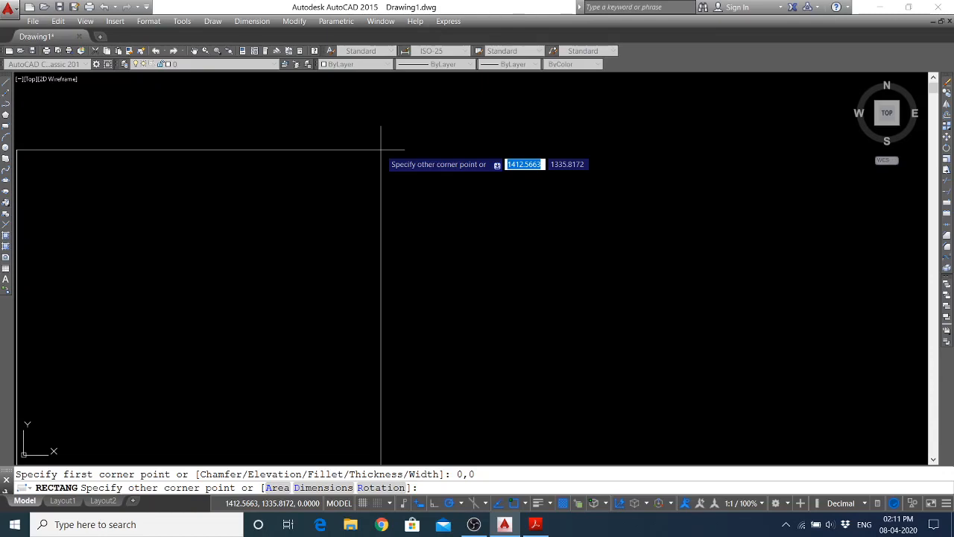
pyautogui.write('2')
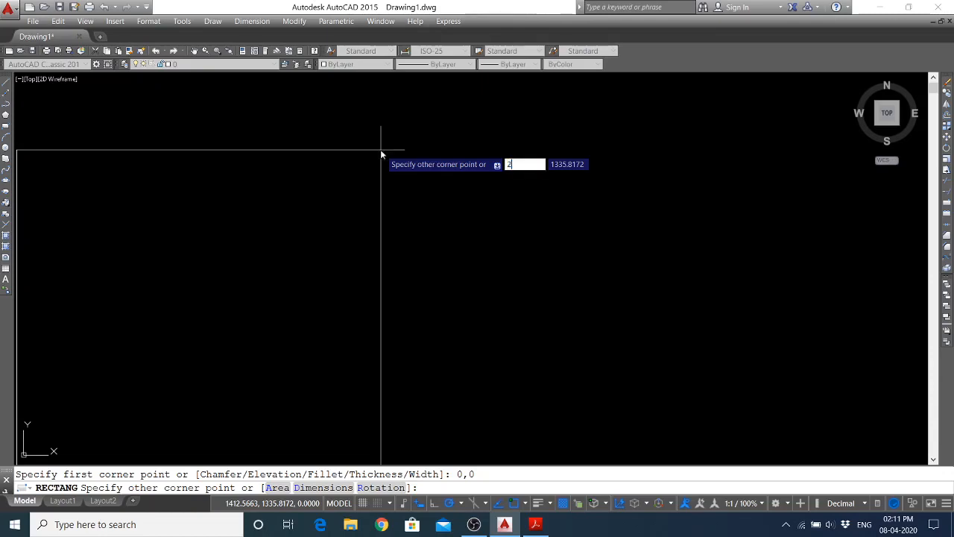
pyautogui.write('97')
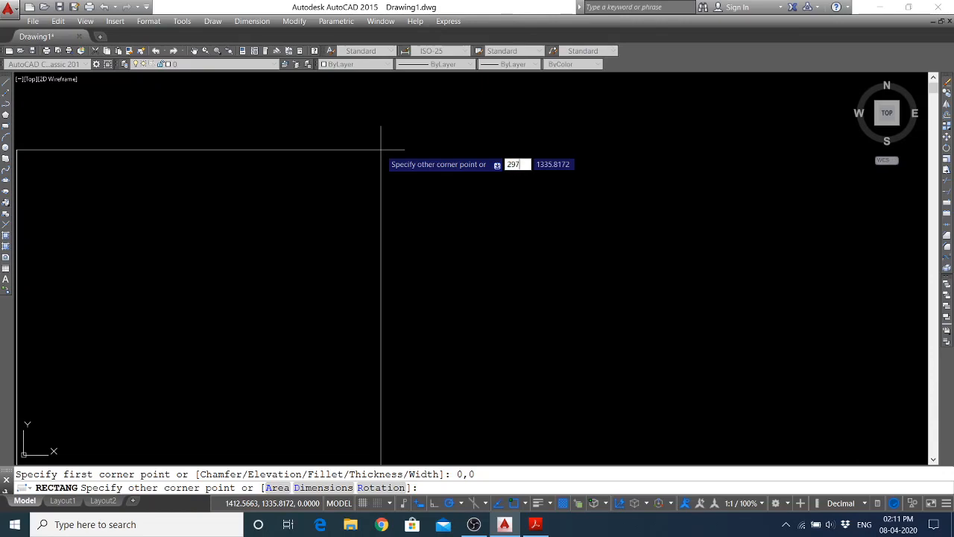
pyautogui.press('Tab')
pyautogui.write('210')
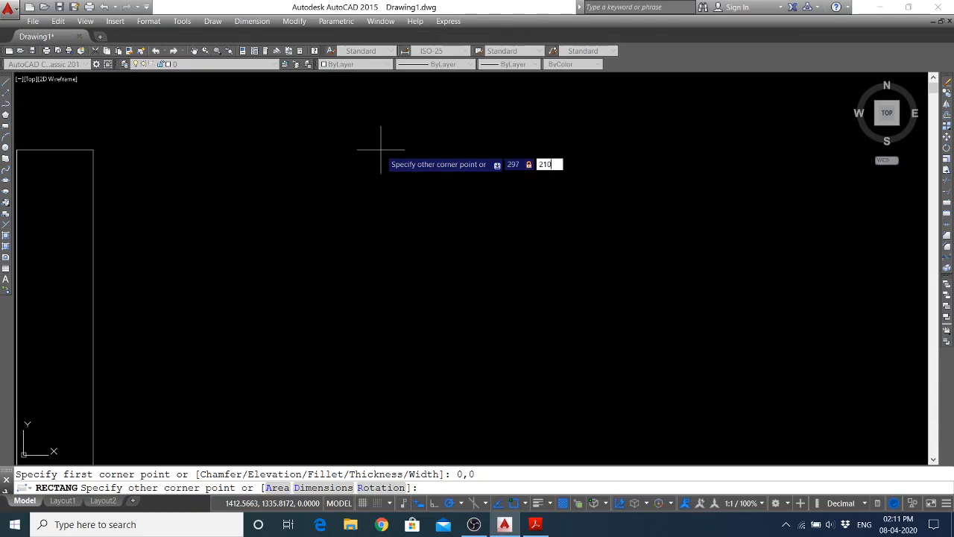
pyautogui.press('Return')
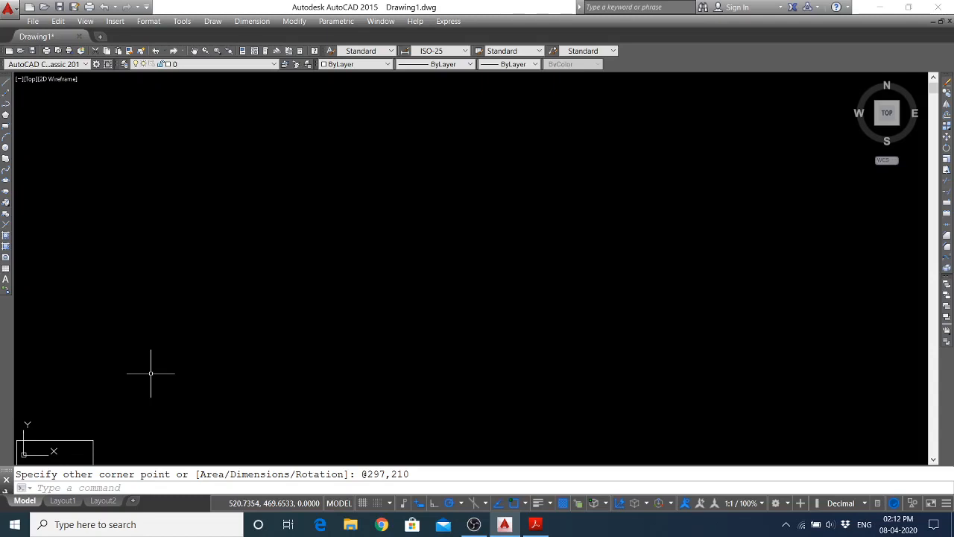
# Zoom to show the whole drawing with the All option
pyautogui.write('z')
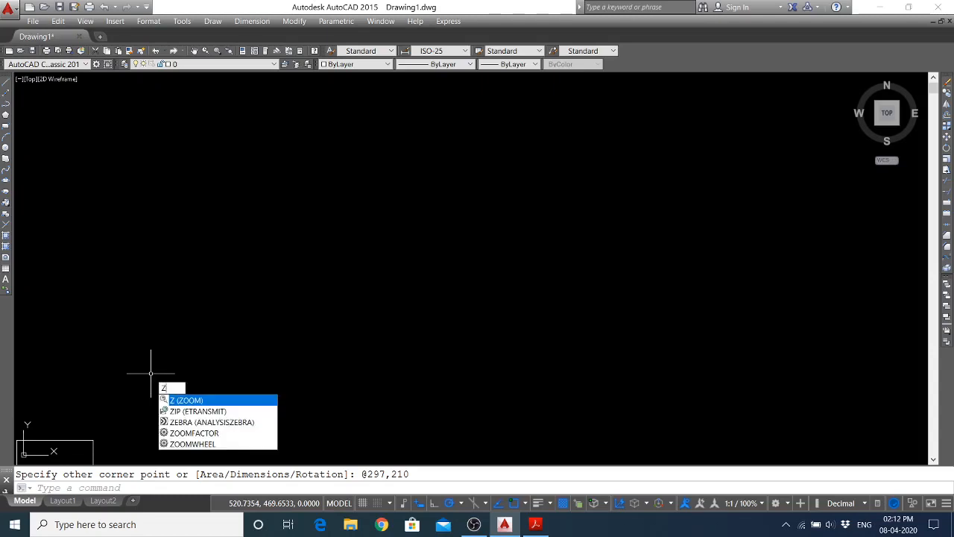
pyautogui.press('Return')
pyautogui.write('a')
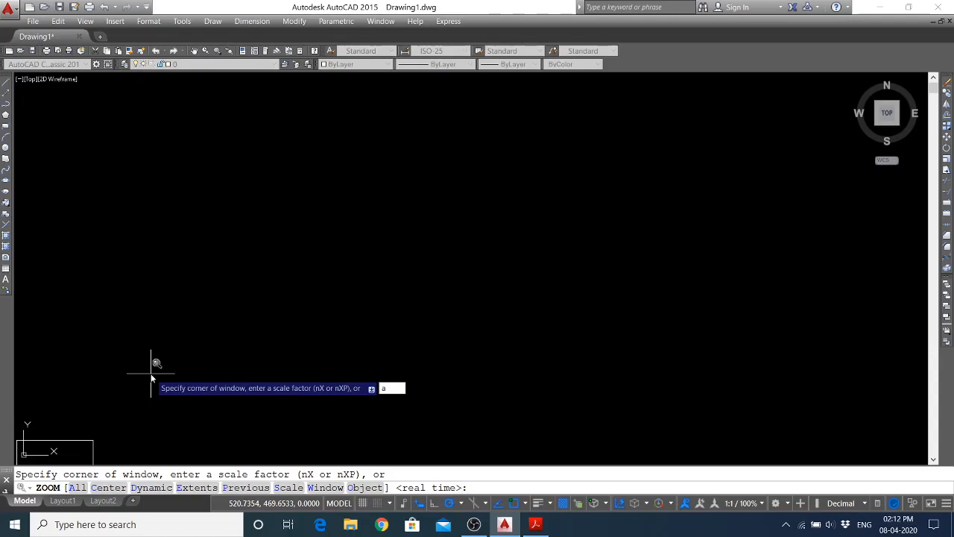
pyautogui.press('Return')
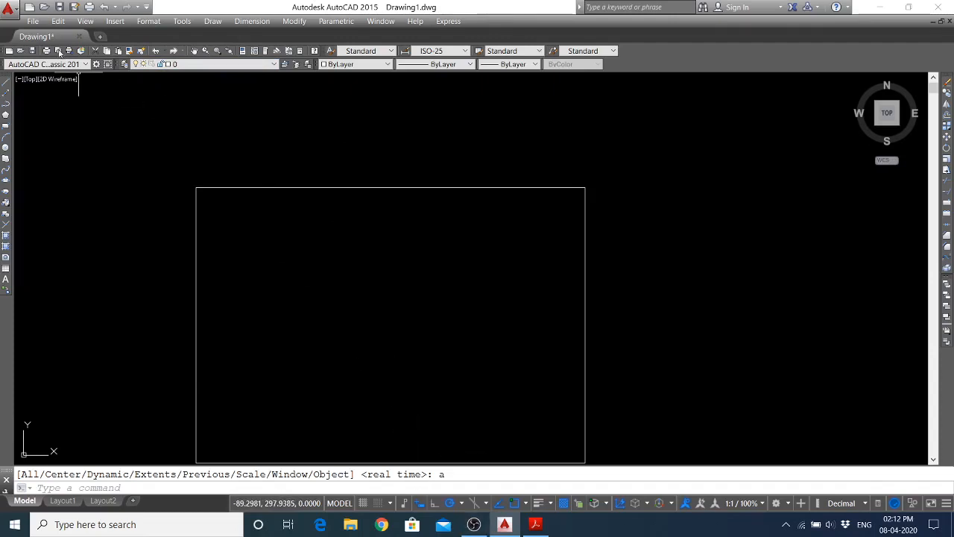
# Save the drawing to the Desktop as 10HP_IM_Installation_Plan.dwg
pyautogui.click(33, 22)
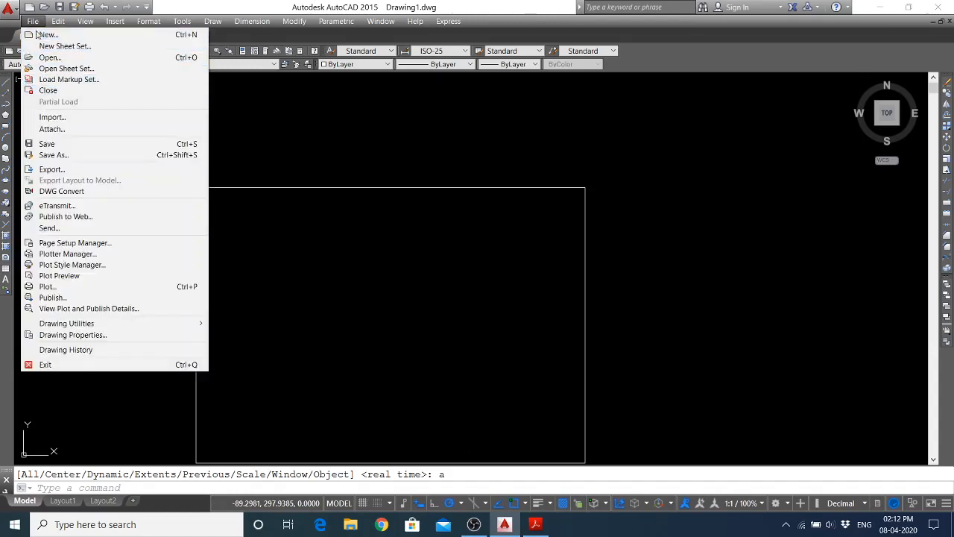
pyautogui.click(48, 146)
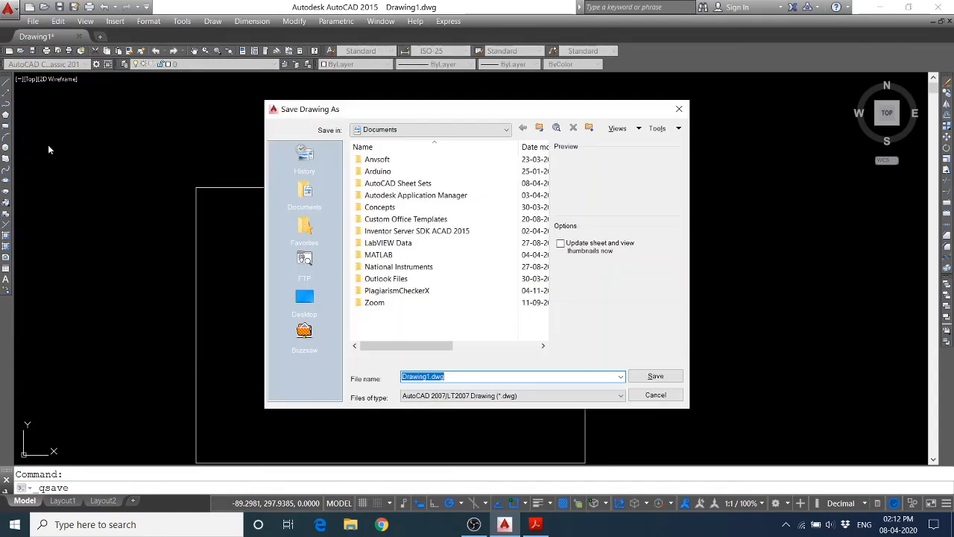
pyautogui.click(304, 297)
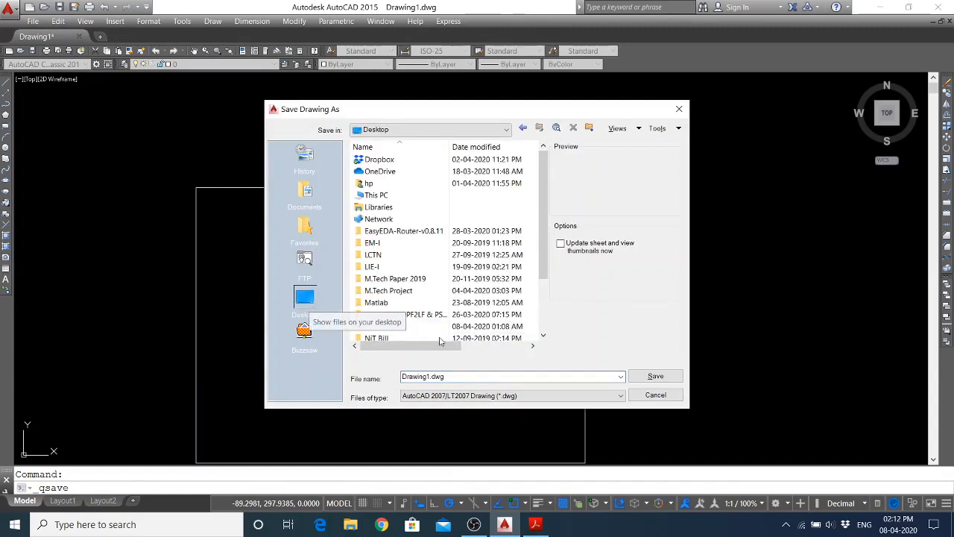
pyautogui.click(458, 376)
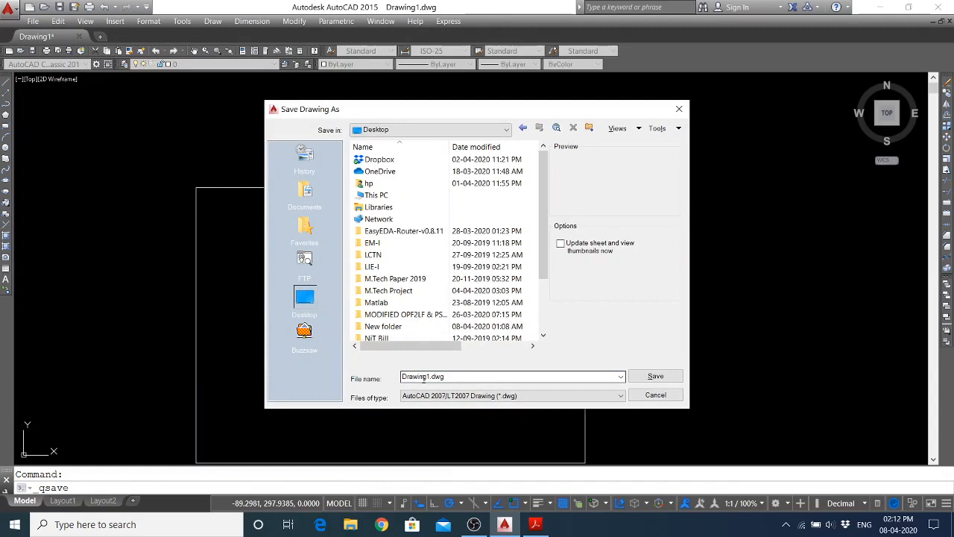
pyautogui.doubleClick(431, 376)
pyautogui.click(431, 376)
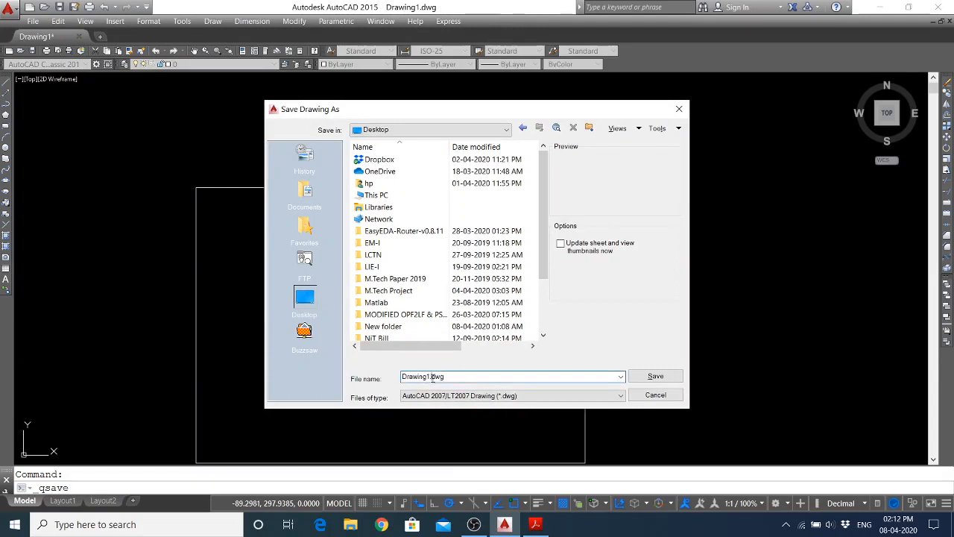
pyautogui.press('BackSpace')
pyautogui.press('BackSpace')
pyautogui.press('BackSpace')
pyautogui.press('BackSpace')
pyautogui.press('BackSpace')
pyautogui.press('BackSpace')
pyautogui.press('BackSpace')
pyautogui.press('BackSpace')
pyautogui.write('10HP_IM_Installation_Plan')
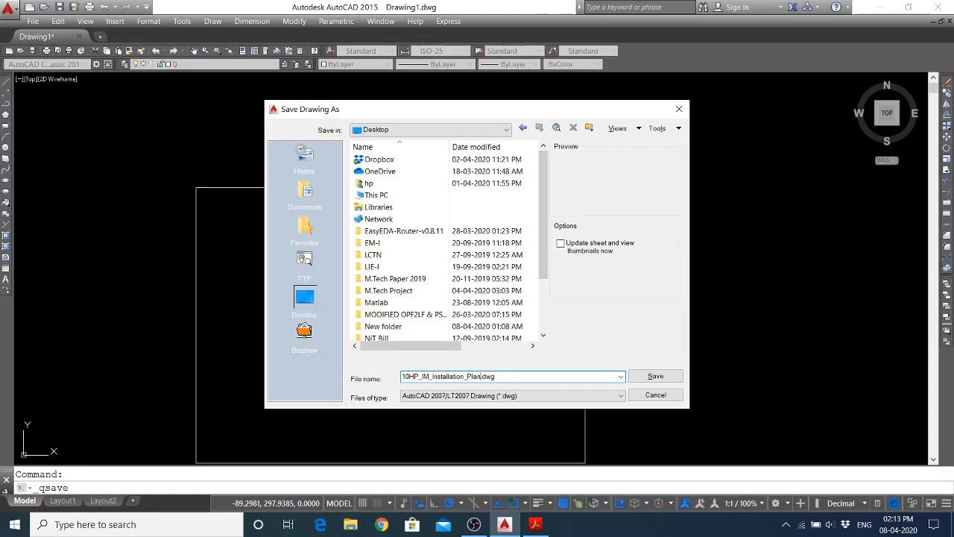
pyautogui.click(655, 377)
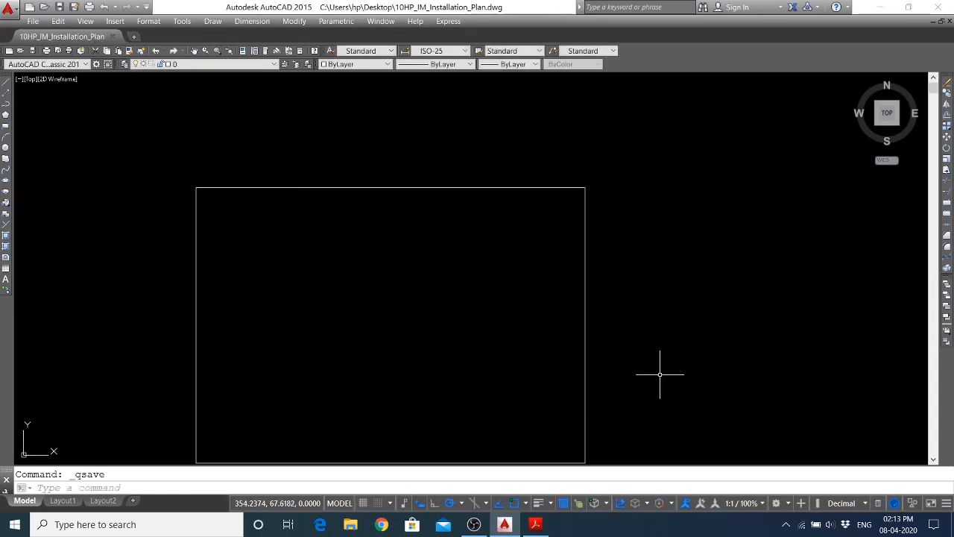
# Offset the sheet outline 10 mm inward to form the inner border, and save the drawing
pyautogui.moveTo(62, 36)
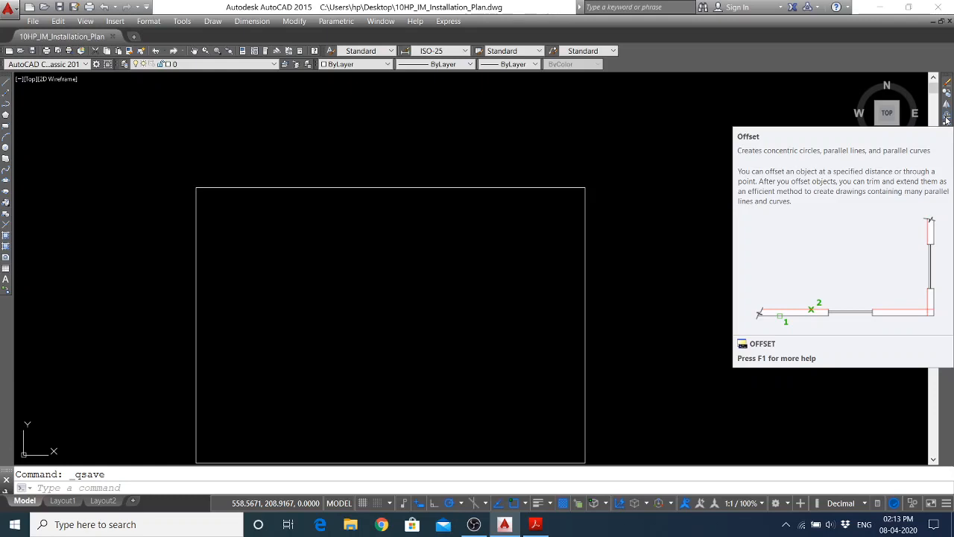
pyautogui.write('O')
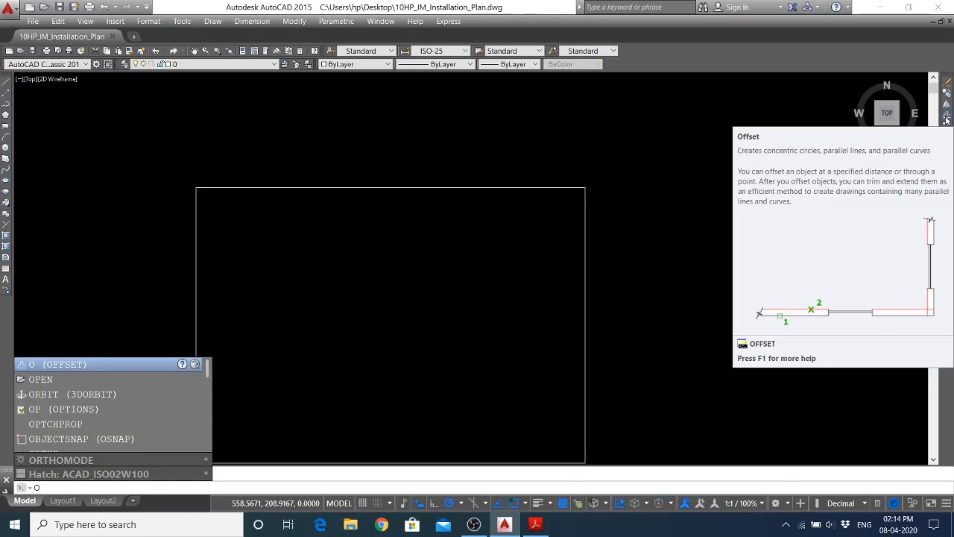
pyautogui.press('Return')
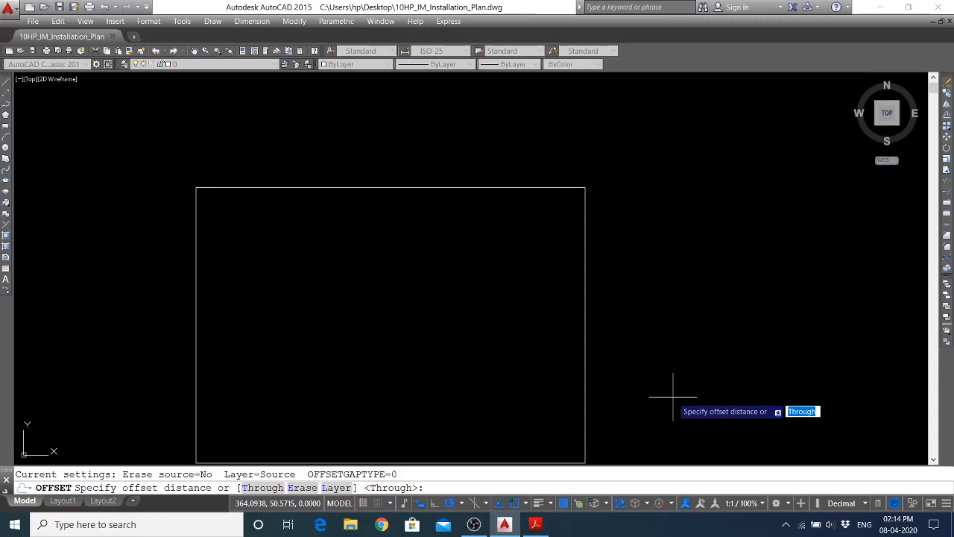
pyautogui.write('10')
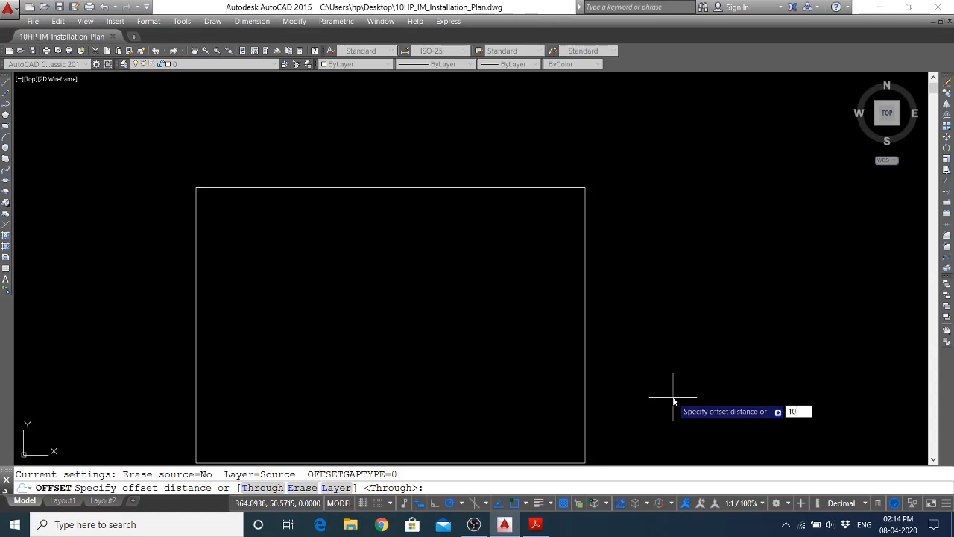
pyautogui.press('Return')
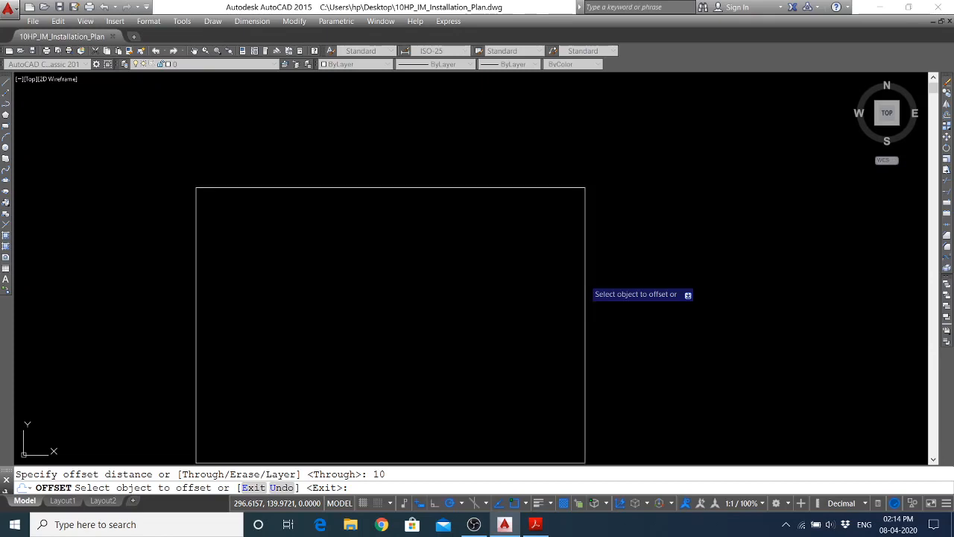
pyautogui.click(584, 280)
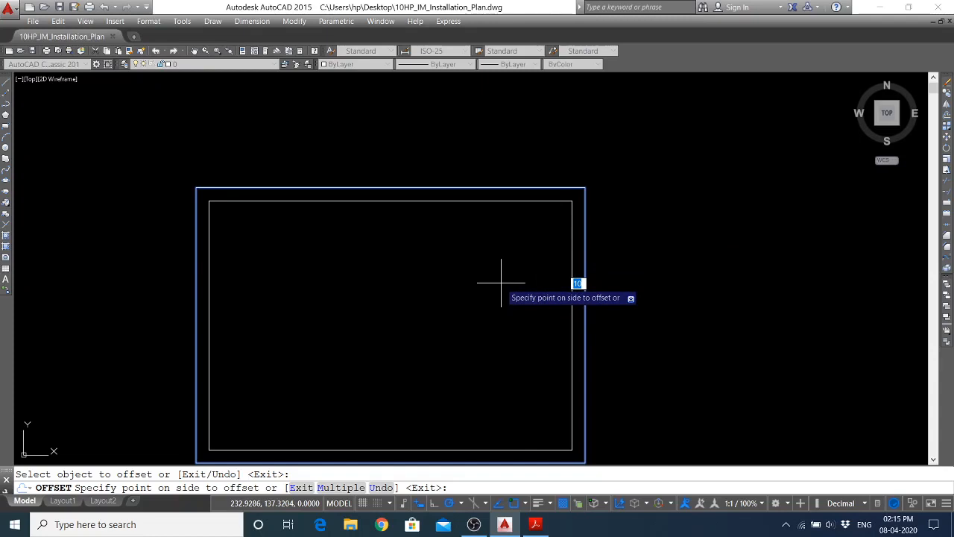
pyautogui.click(428, 312)
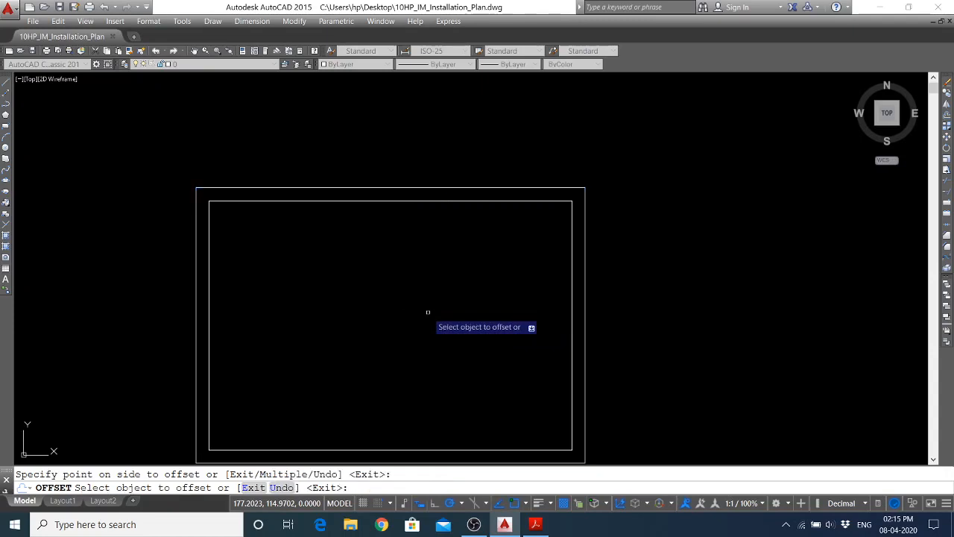
pyautogui.press('Return')
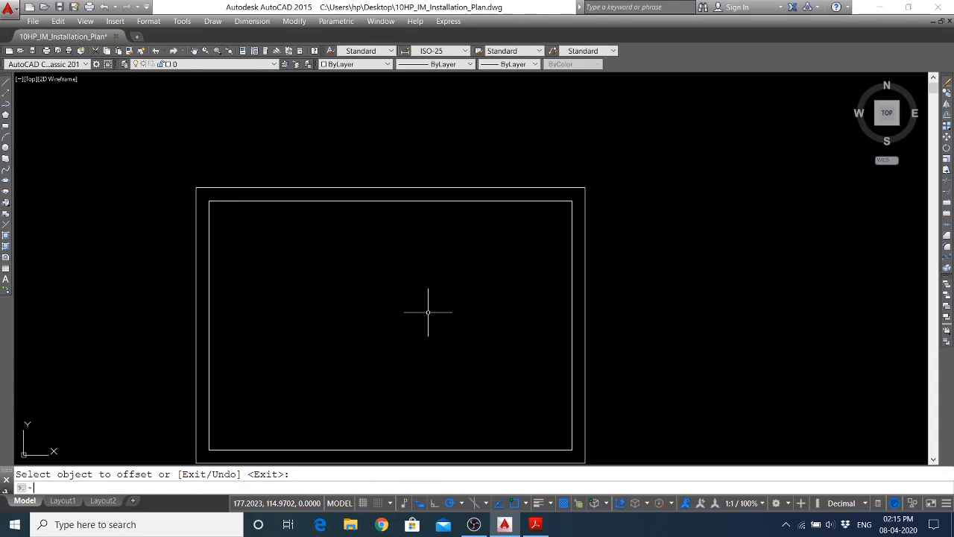
pyautogui.hotkey('ctrl', 's')
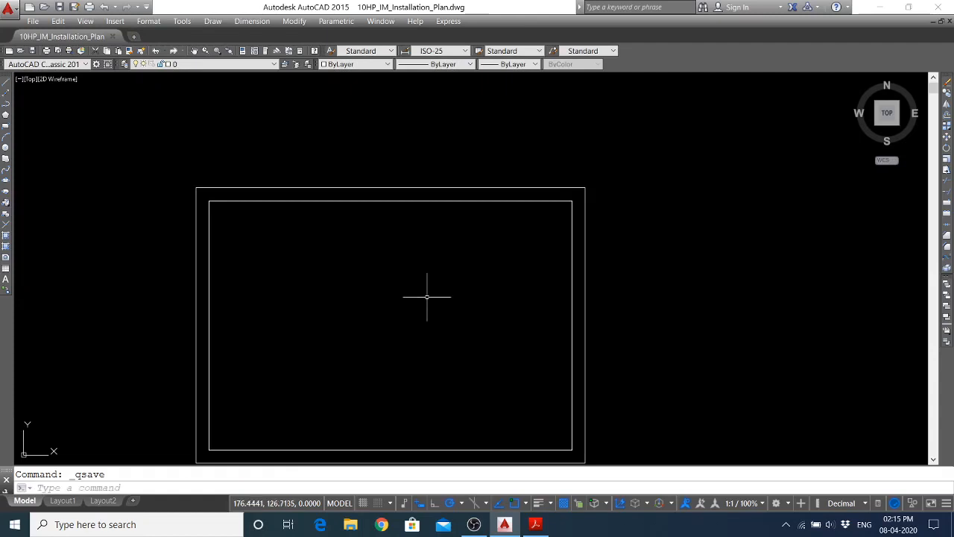
# Switch to the reference PDF in Acrobat Reader, examine the Installation Plan diagram's layout and dimensions up close, and return to AutoCAD
pyautogui.click(535, 524)
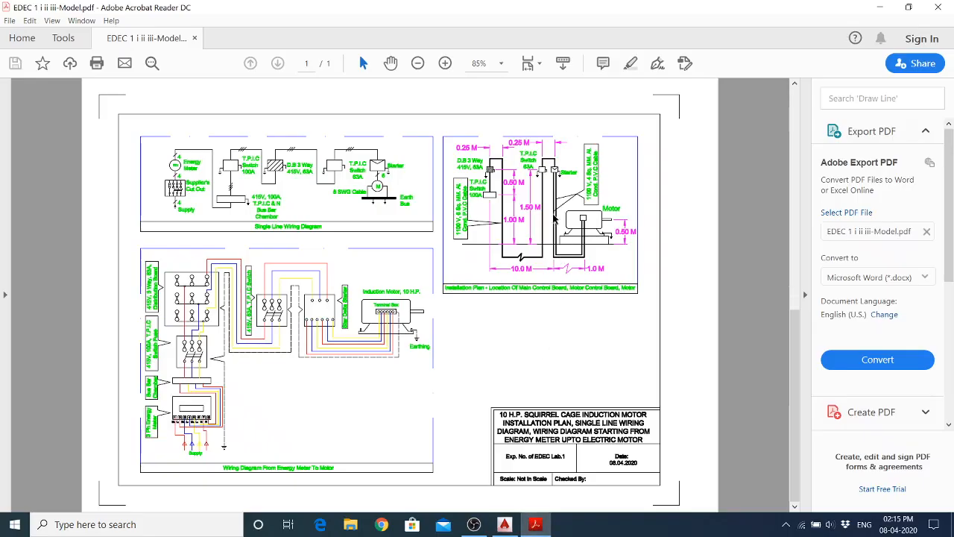
pyautogui.click(445, 63)
pyautogui.click(445, 62)
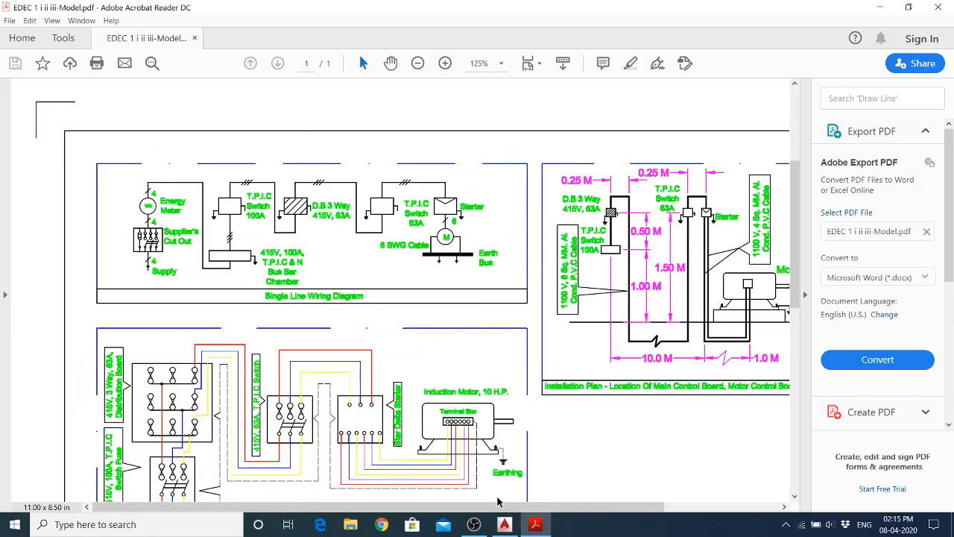
pyautogui.moveTo(499, 506); pyautogui.dragTo(637, 502)
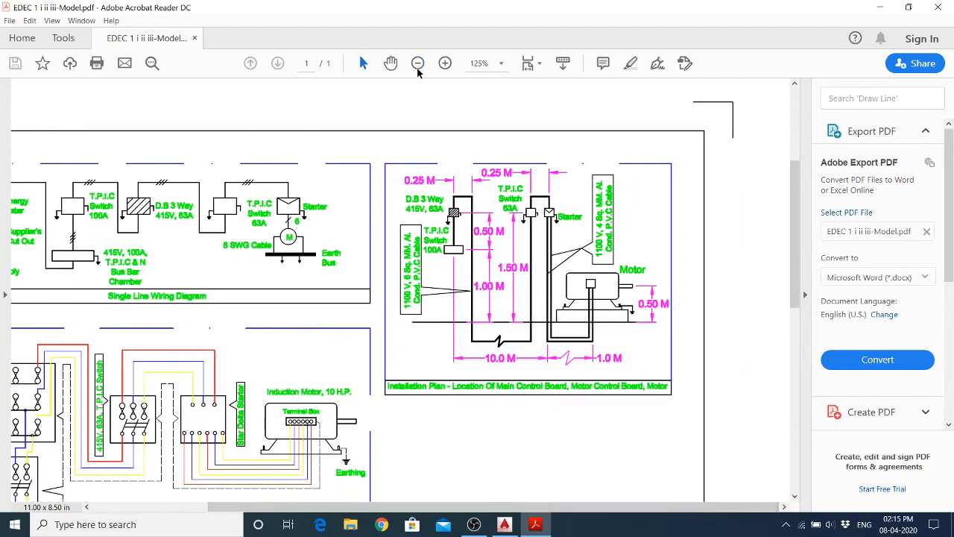
pyautogui.click(445, 63)
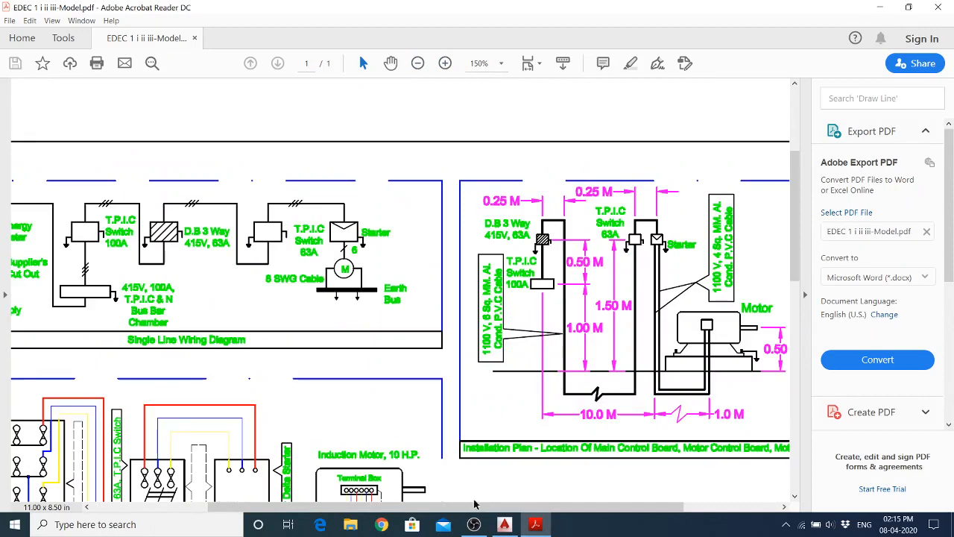
pyautogui.moveTo(475, 506); pyautogui.dragTo(640, 508)
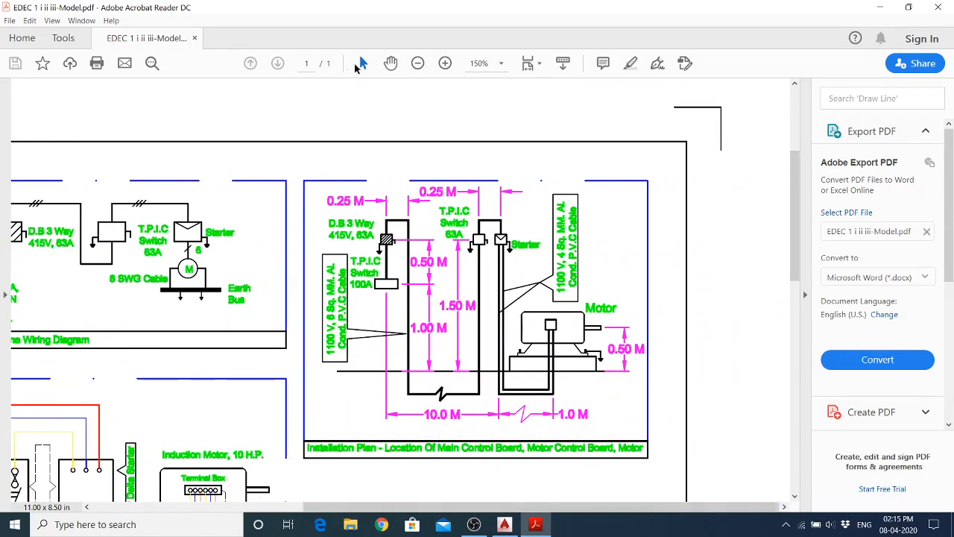
pyautogui.click(445, 64)
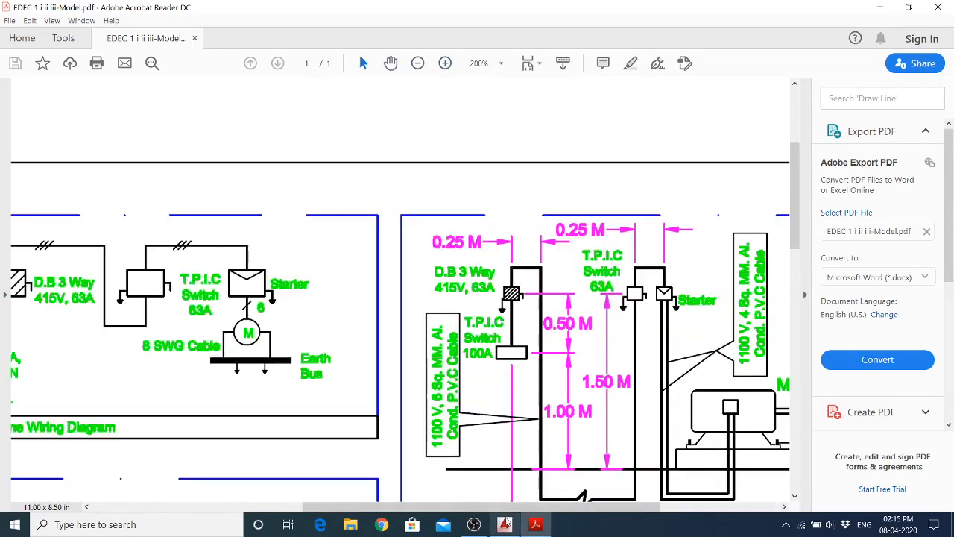
pyautogui.moveTo(483, 507); pyautogui.dragTo(606, 507)
pyautogui.scroll(-3, 605, 440)
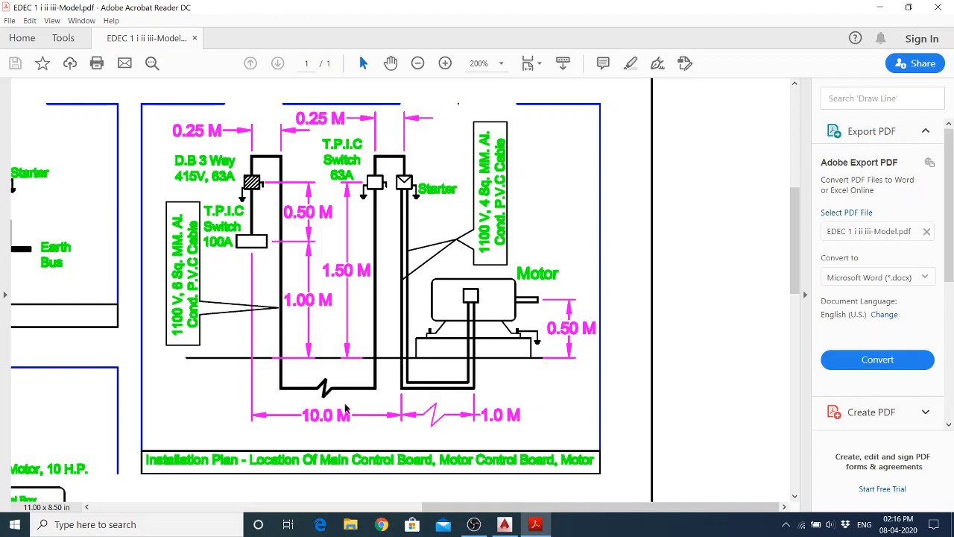
pyautogui.moveTo(519, 521)
pyautogui.click(504, 526)
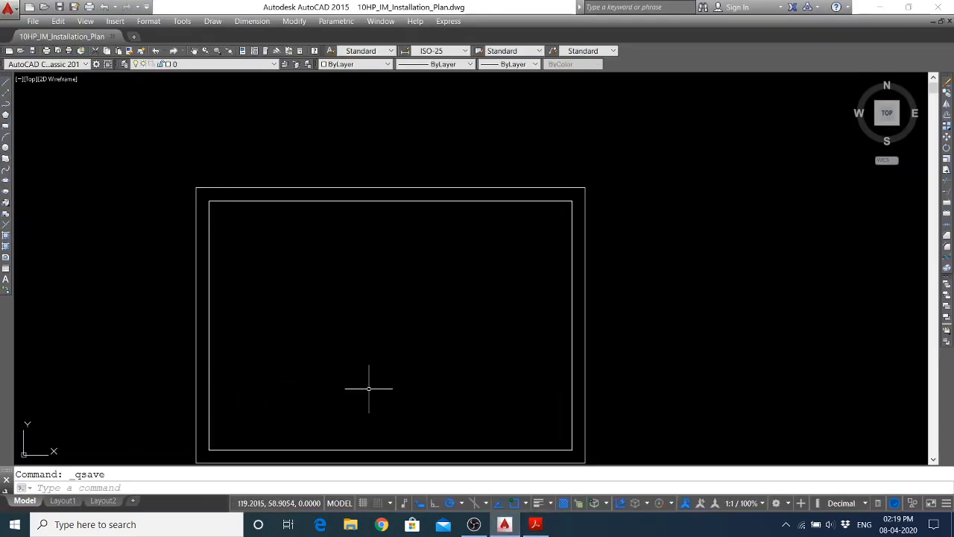
# Draw a horizontal ground line 140 mm long at 0° from about 40, 60 inside the border, and save the drawing
pyautogui.click(7, 85)
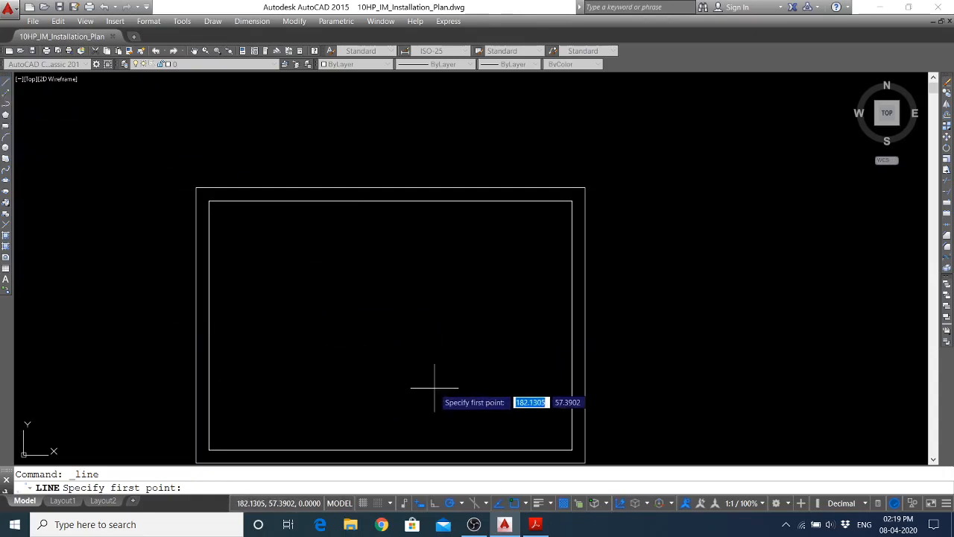
pyautogui.press('Escape')
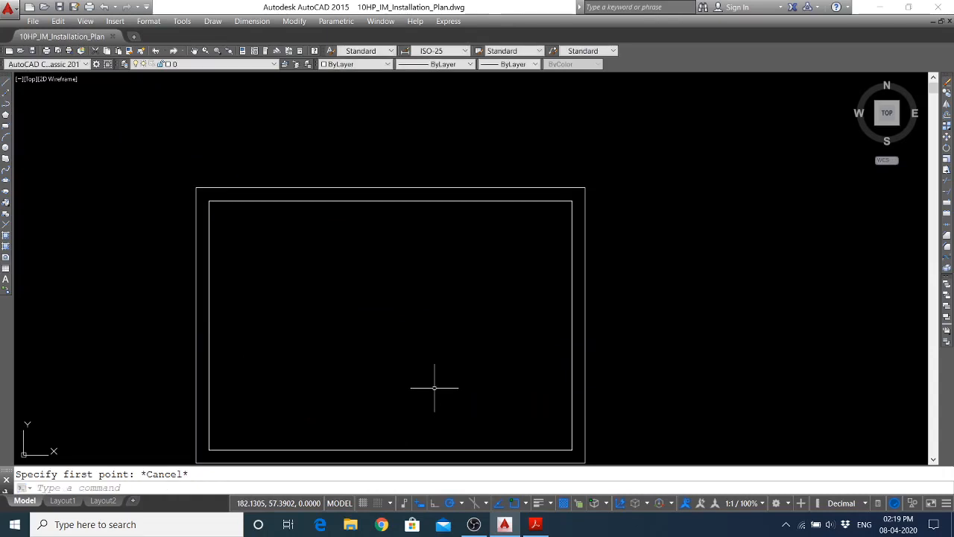
pyautogui.write('l')
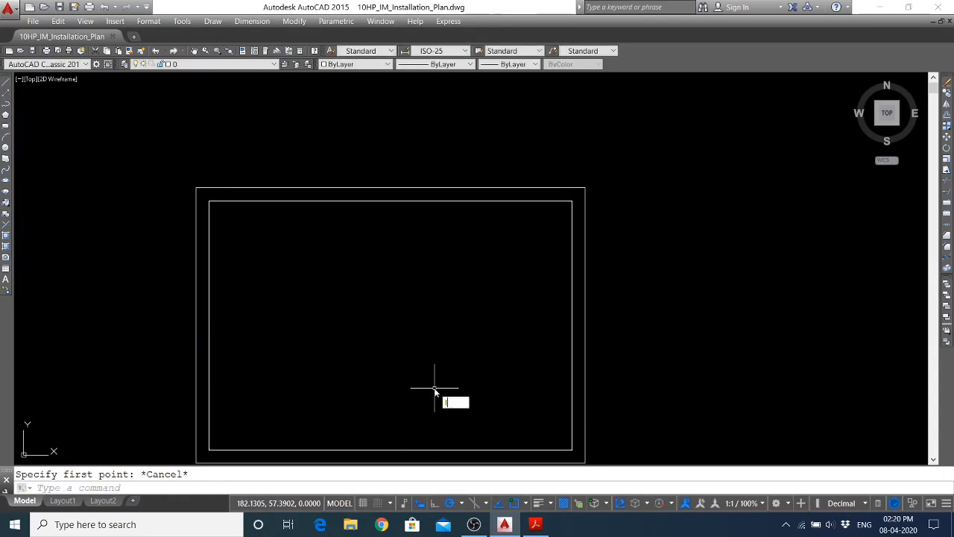
pyautogui.press('Return')
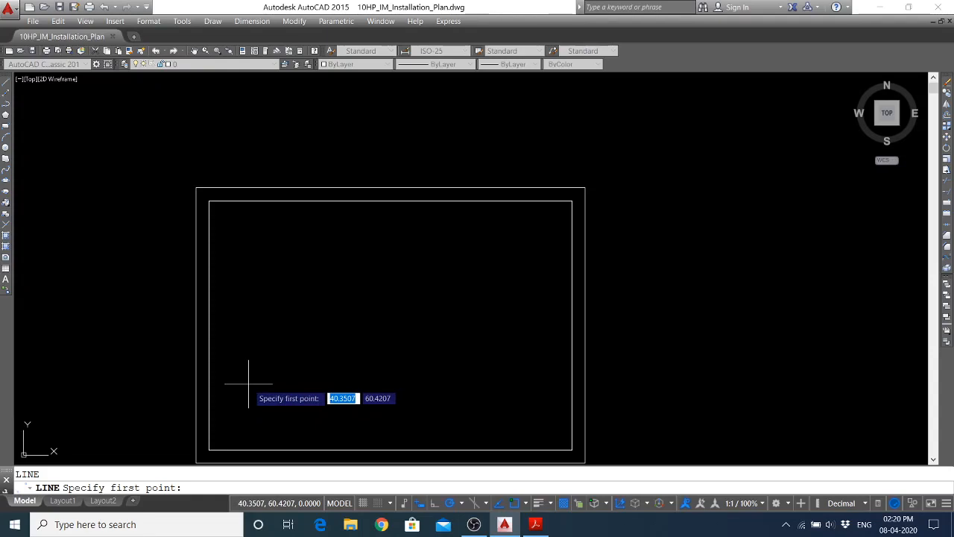
pyautogui.click(248, 384)
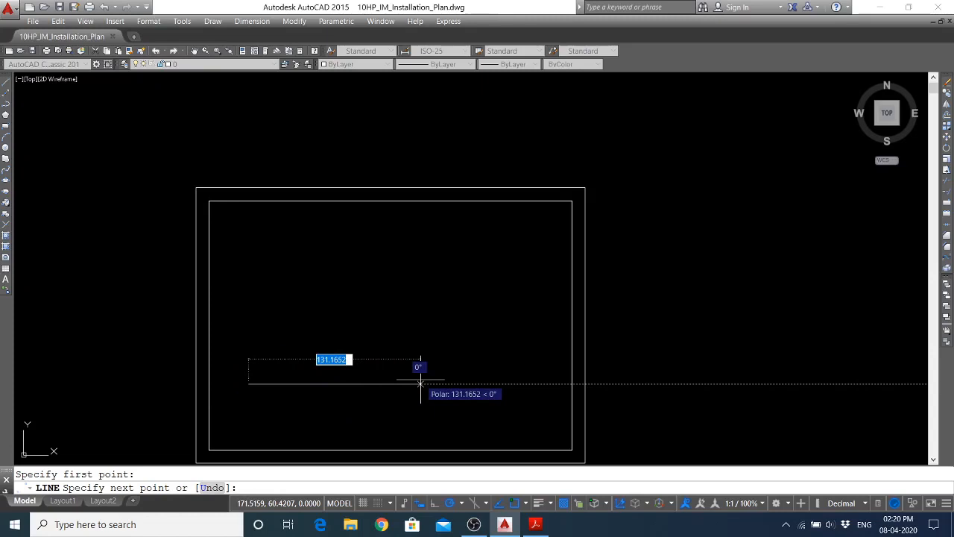
pyautogui.write('1')
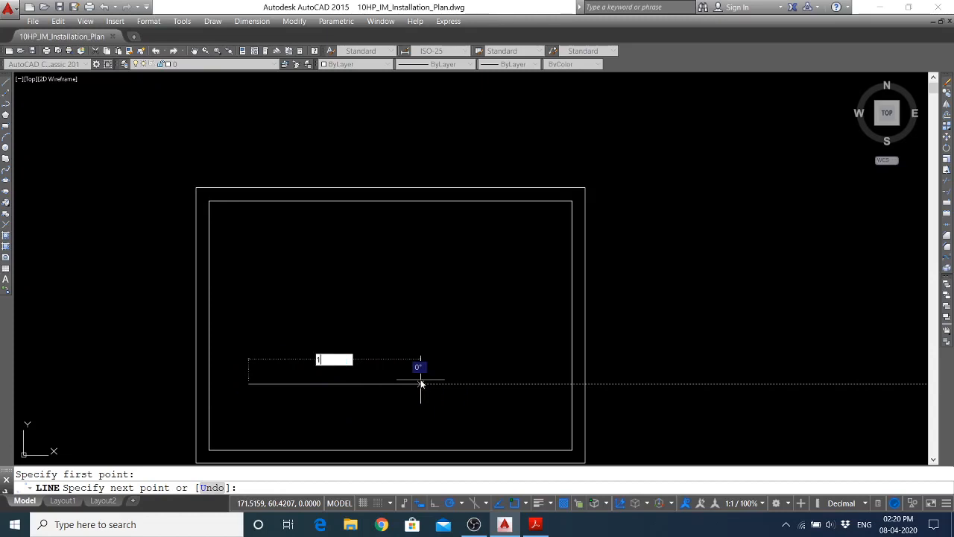
pyautogui.write('40')
pyautogui.press('Tab')
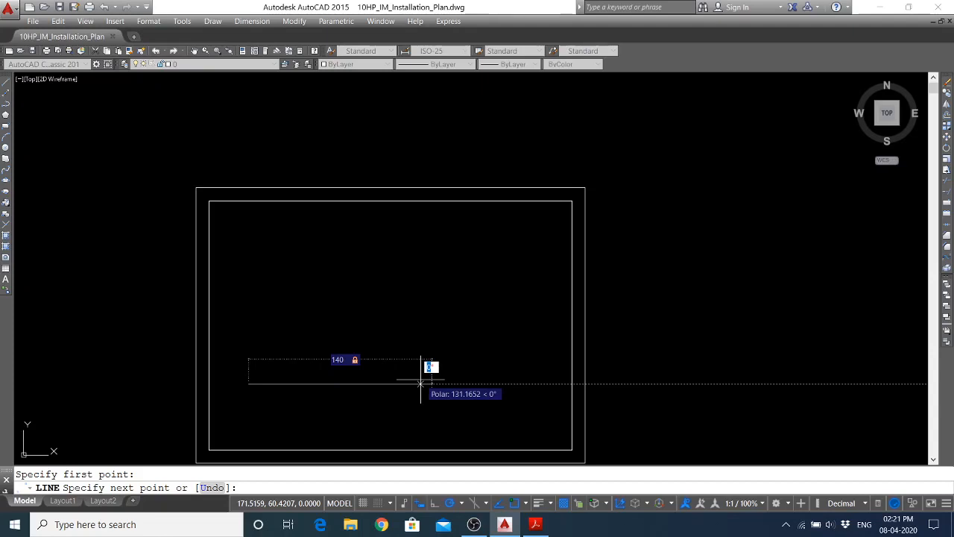
pyautogui.write('0')
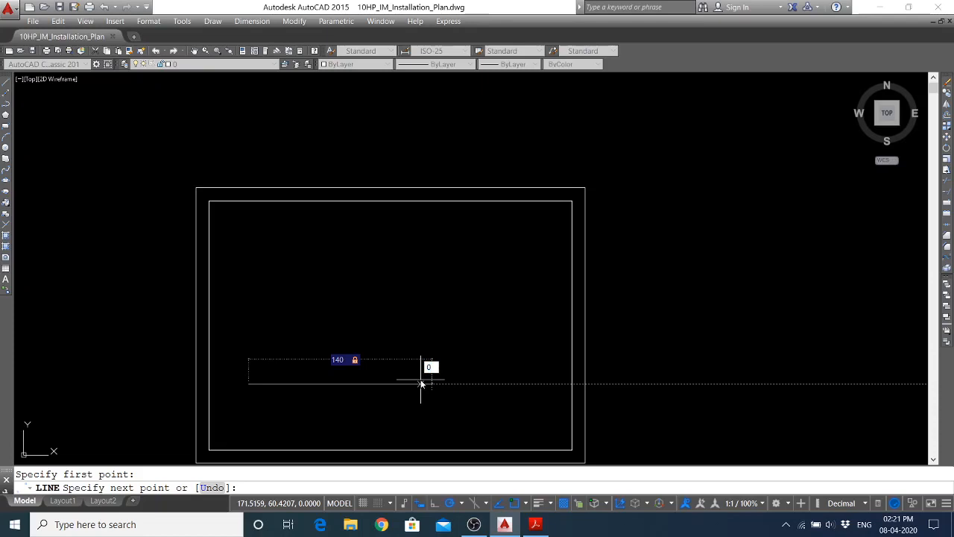
pyautogui.press('Return')
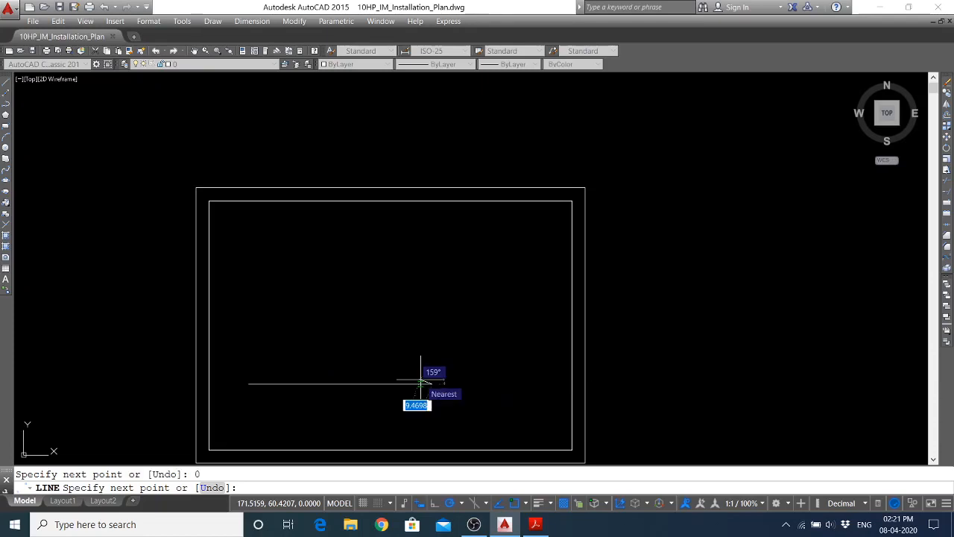
pyautogui.press('Escape')
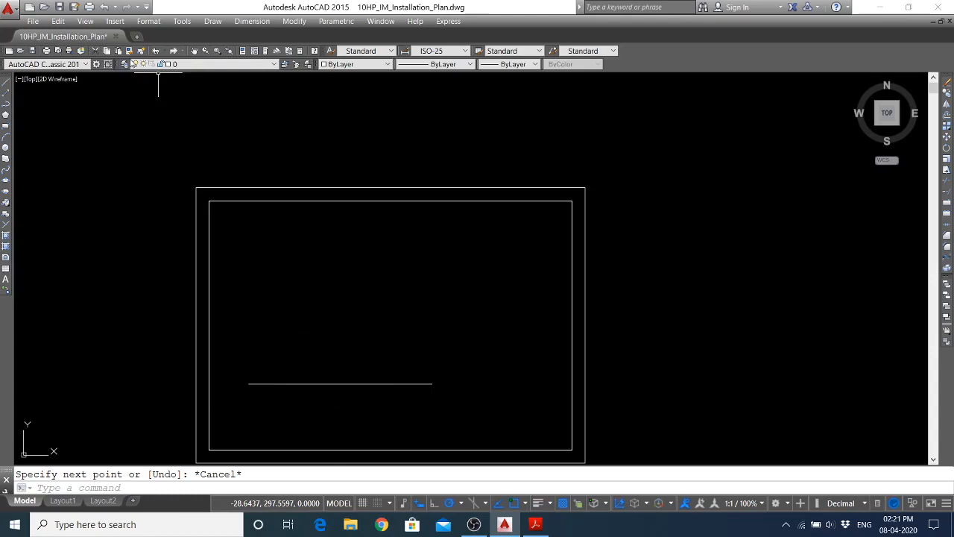
pyautogui.hotkey('ctrl', 's')
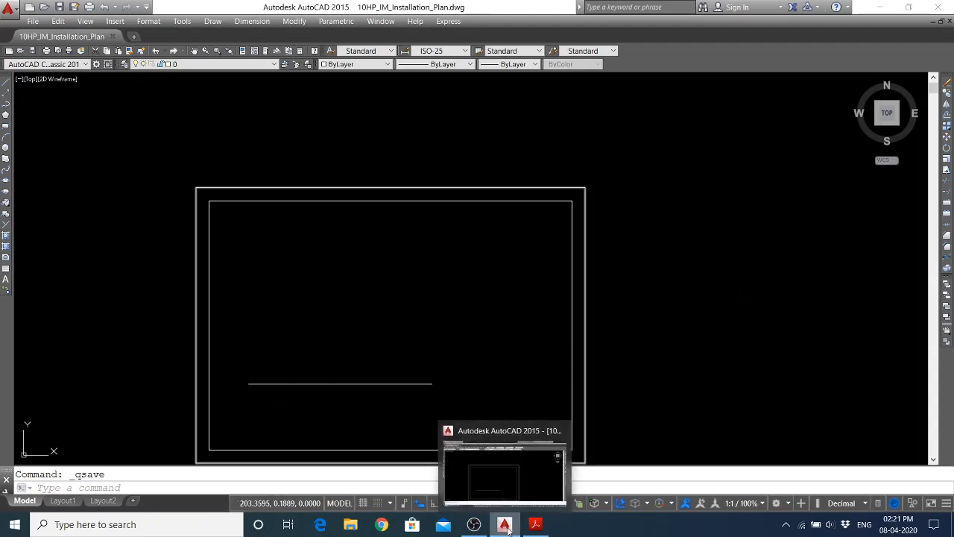
# Check the T.P.I.C Switch 100A symbol in the reference PDF, and draw its 15 by 8 mm rectangle above the ground line's left end
pyautogui.click(535, 524)
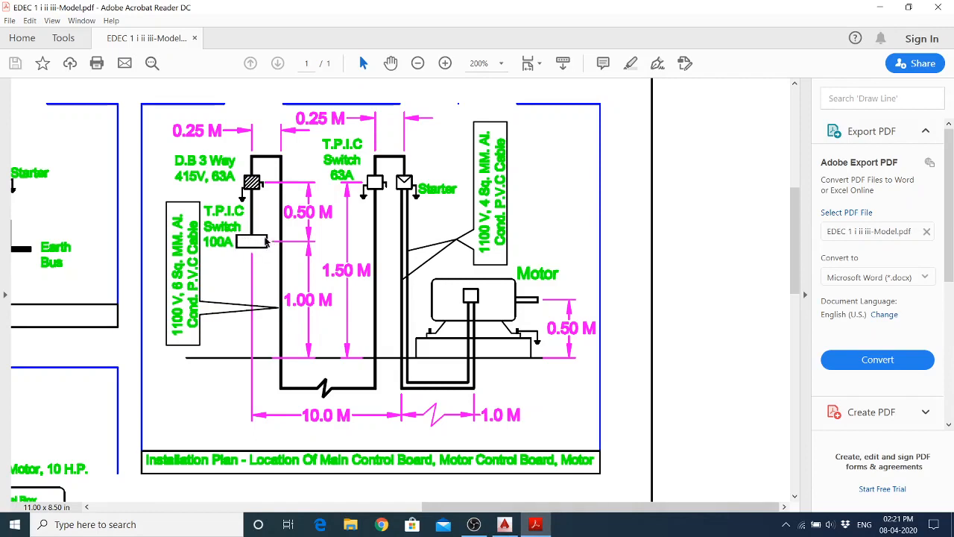
pyautogui.click(535, 526)
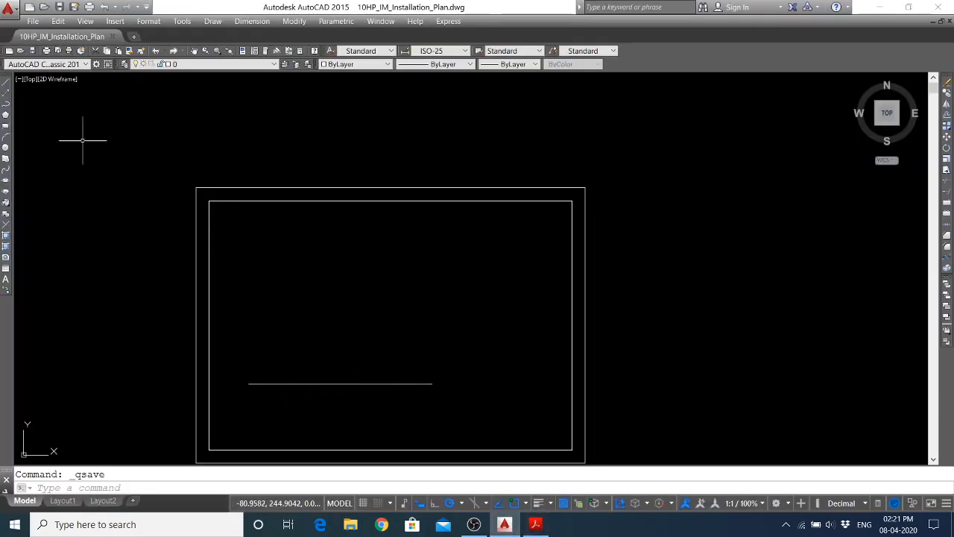
pyautogui.click(5, 125)
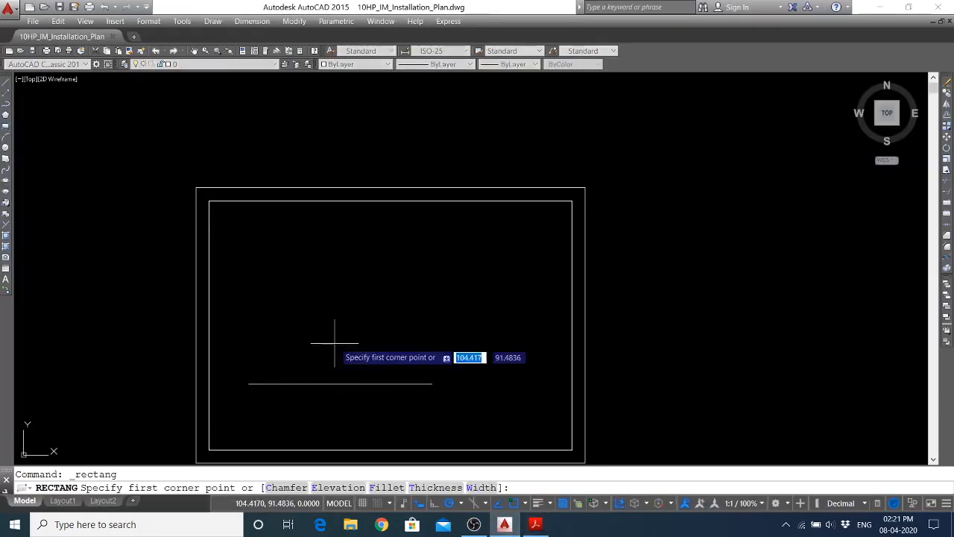
pyautogui.click(257, 332)
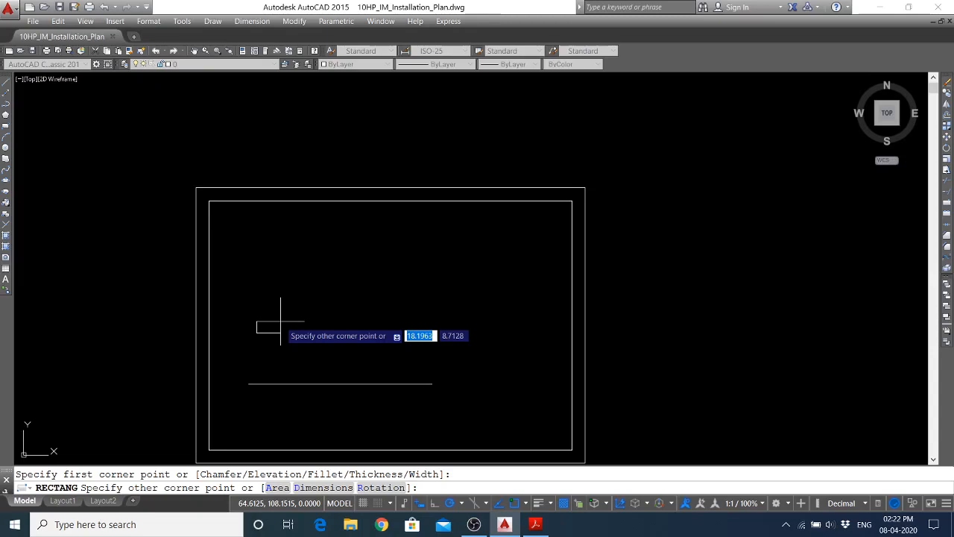
pyautogui.write('15')
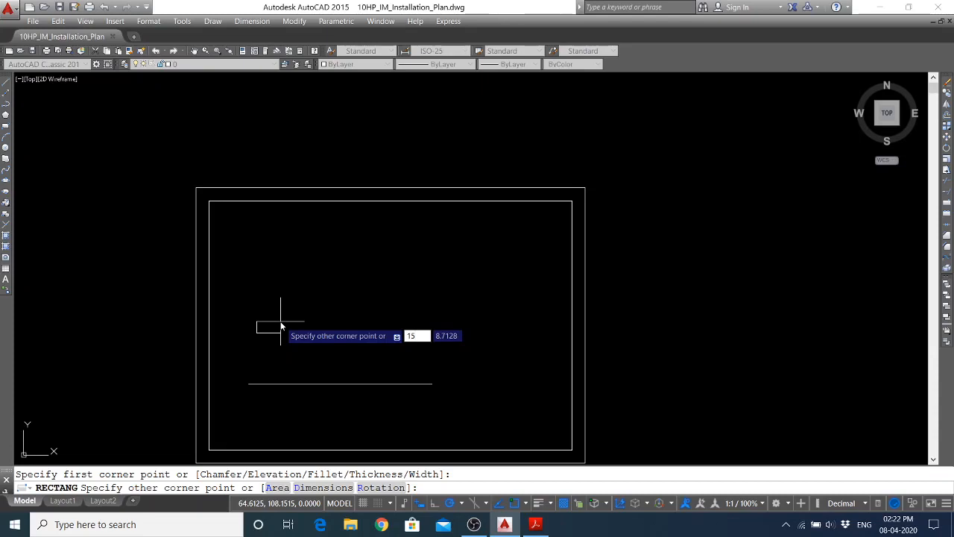
pyautogui.press('Tab')
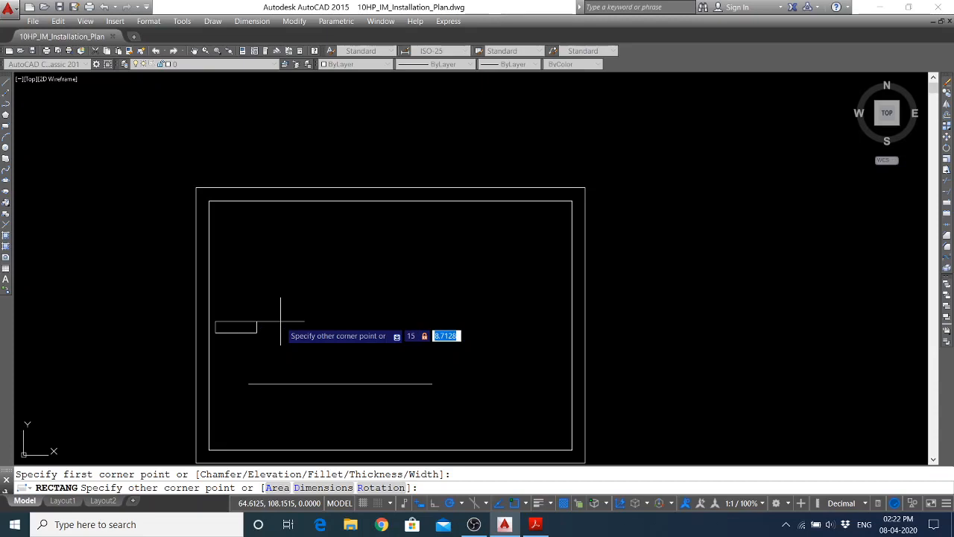
pyautogui.write('8')
pyautogui.press('Return')
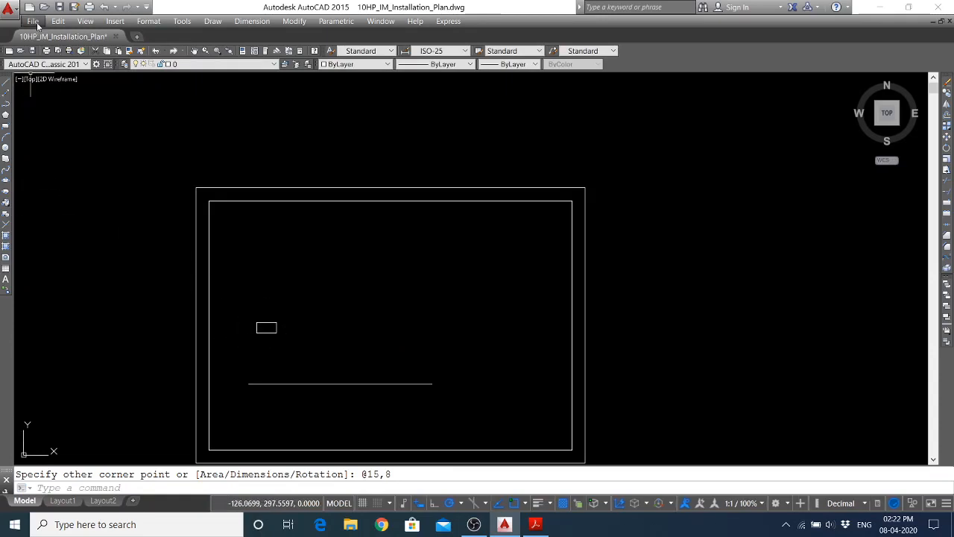
# Save the drawing, check the D.B 3 Way symbol in the reference PDF in Acrobat Reader, and return to AutoCAD
pyautogui.click(59, 7)
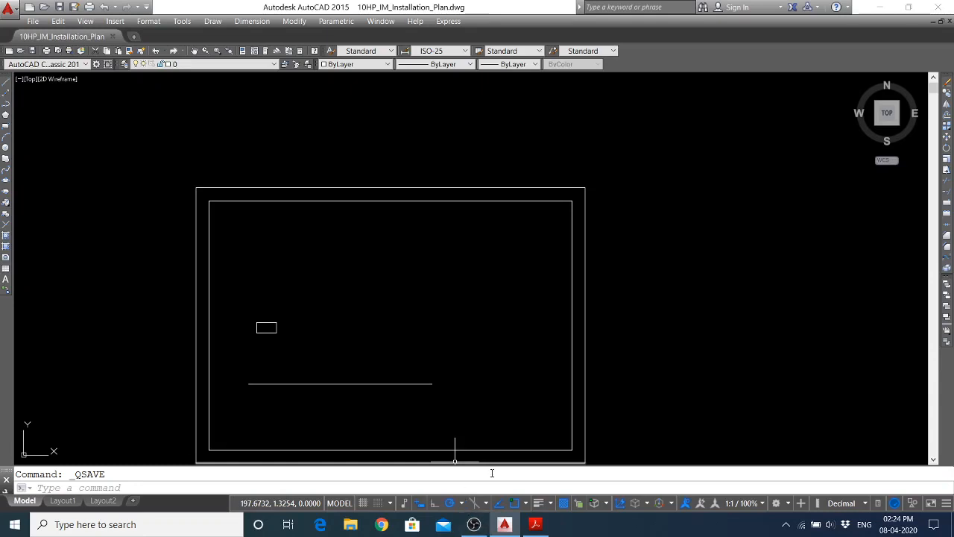
pyautogui.click(533, 525)
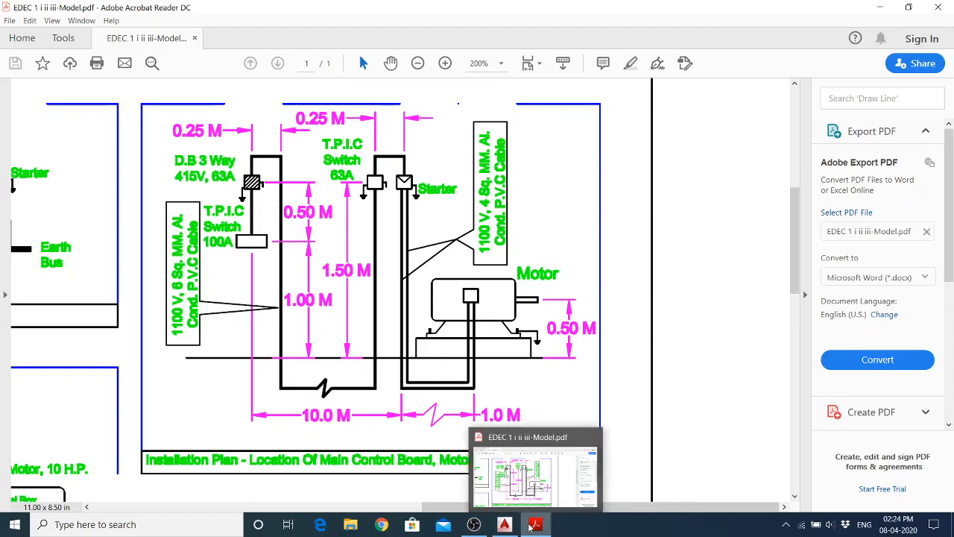
pyautogui.click(505, 526)
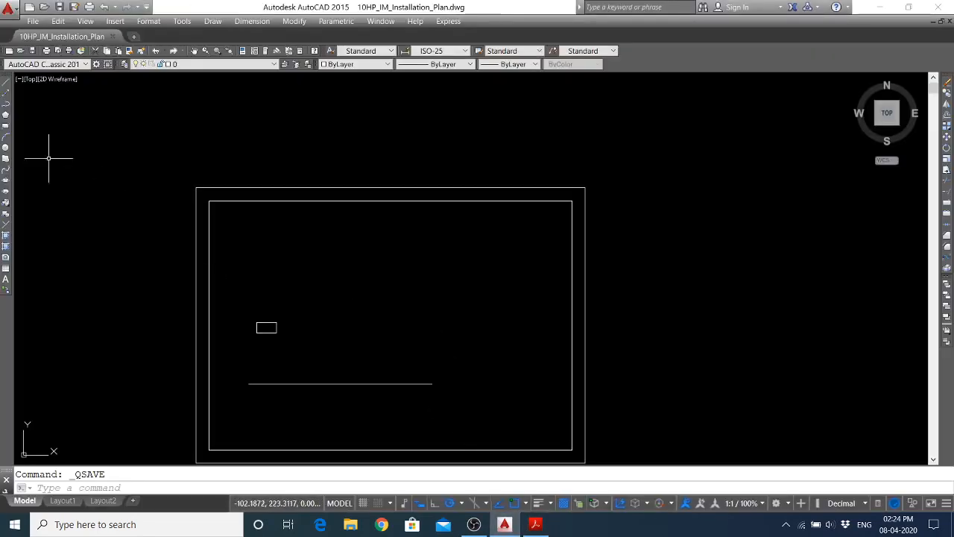
# Draw a 10 by 10 mm square for the D.B 3 Way above the 15 by 8 mm switch rectangle, and save the drawing
pyautogui.click(5, 126)
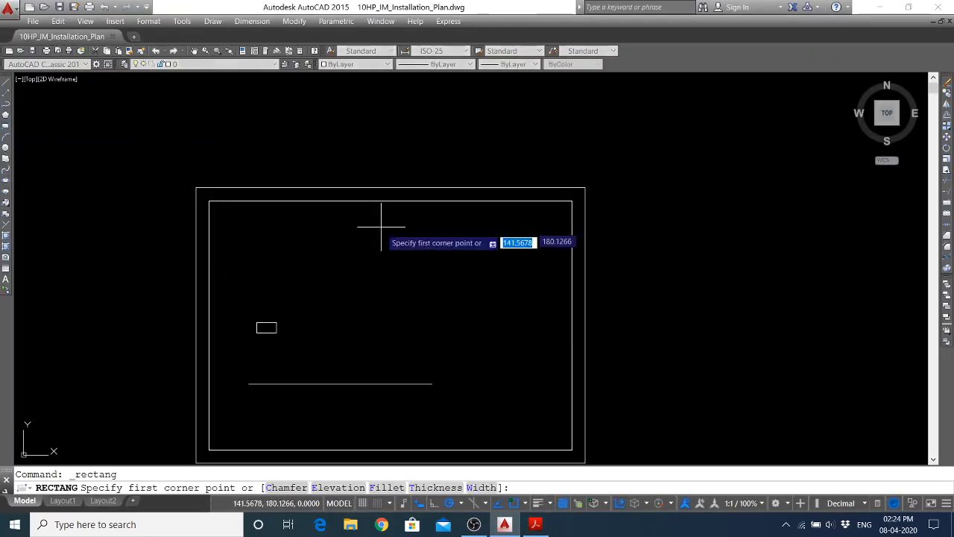
pyautogui.click(258, 291)
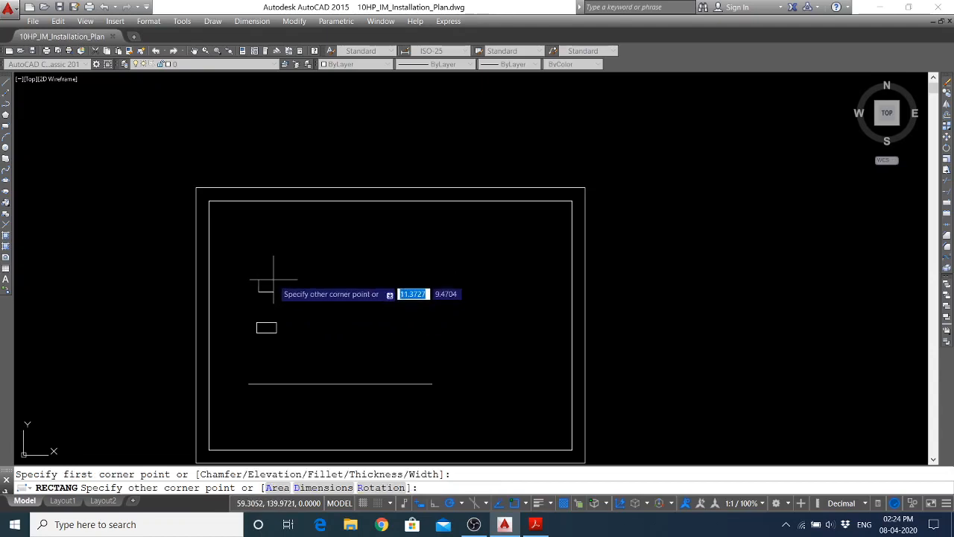
pyautogui.write('10')
pyautogui.press('Tab')
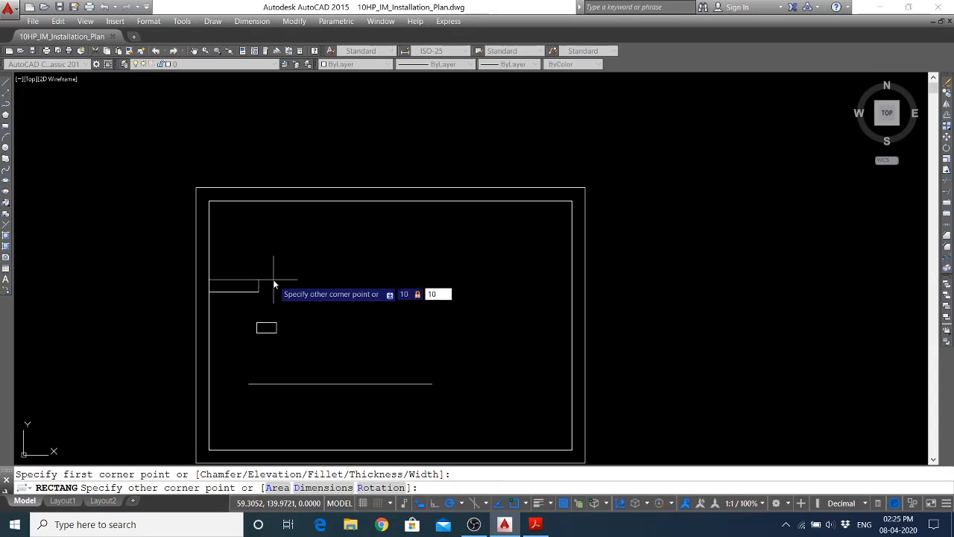
pyautogui.press('Return')
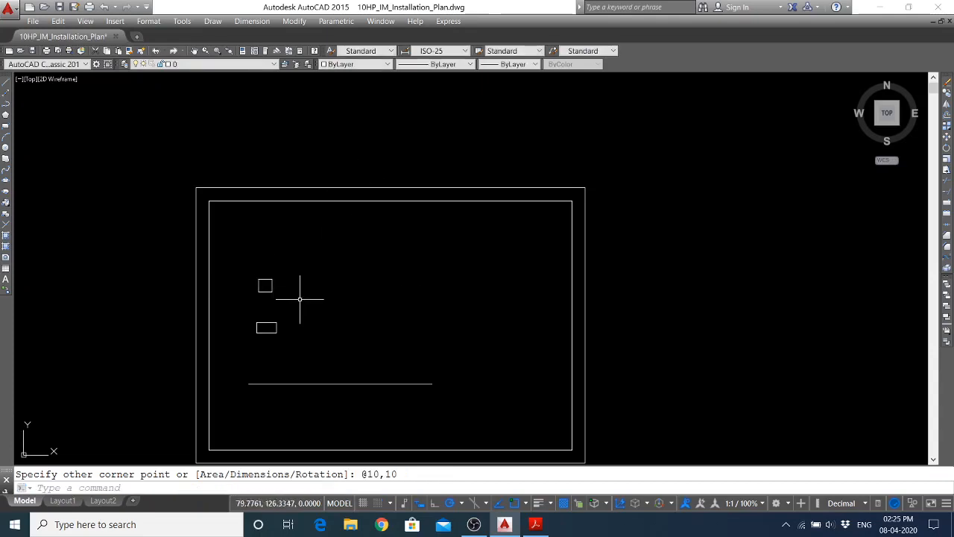
pyautogui.scroll(4, 260, 287)
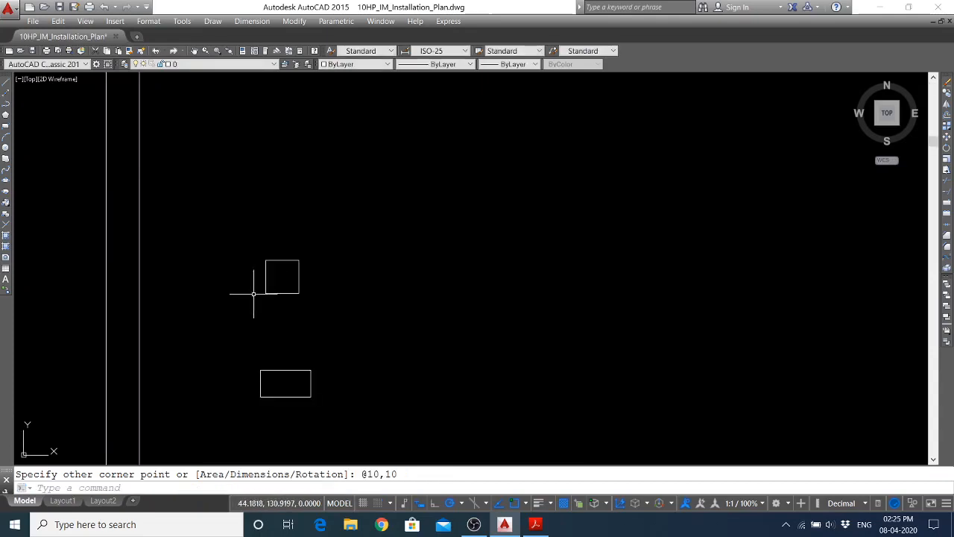
pyautogui.click(59, 7)
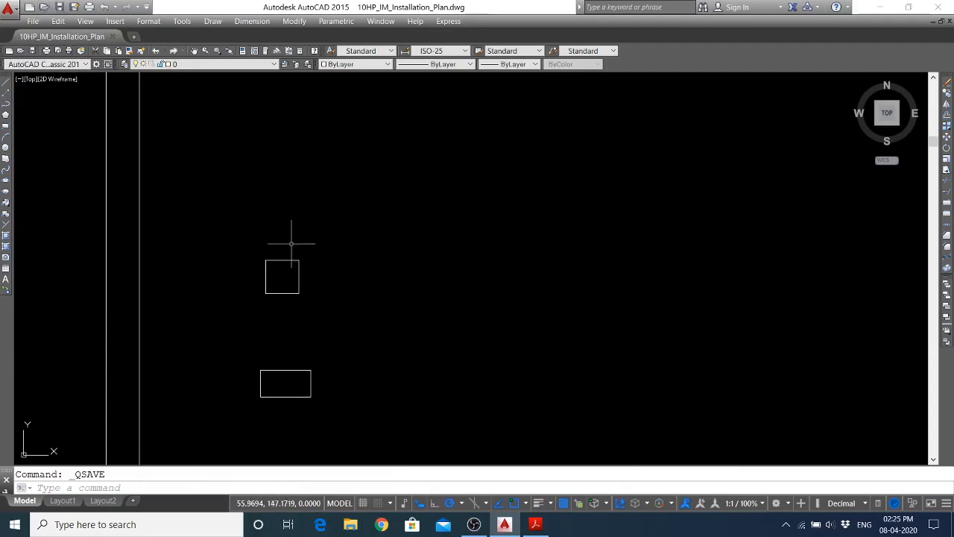
# Check the earth symbol in the reference PDF, and draw its lead from the square's left midpoint, about 5.4 mm left and 5 mm down
pyautogui.click(535, 524)
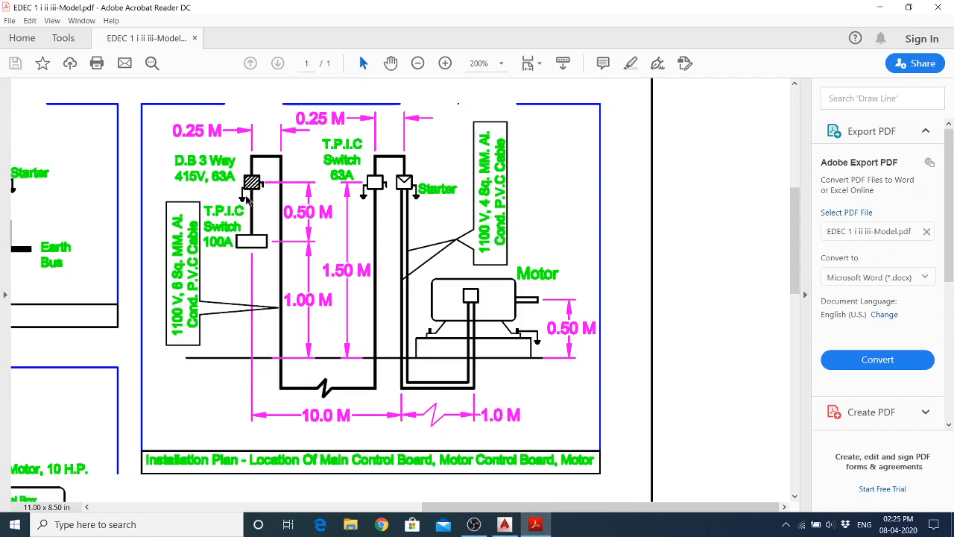
pyautogui.click(504, 524)
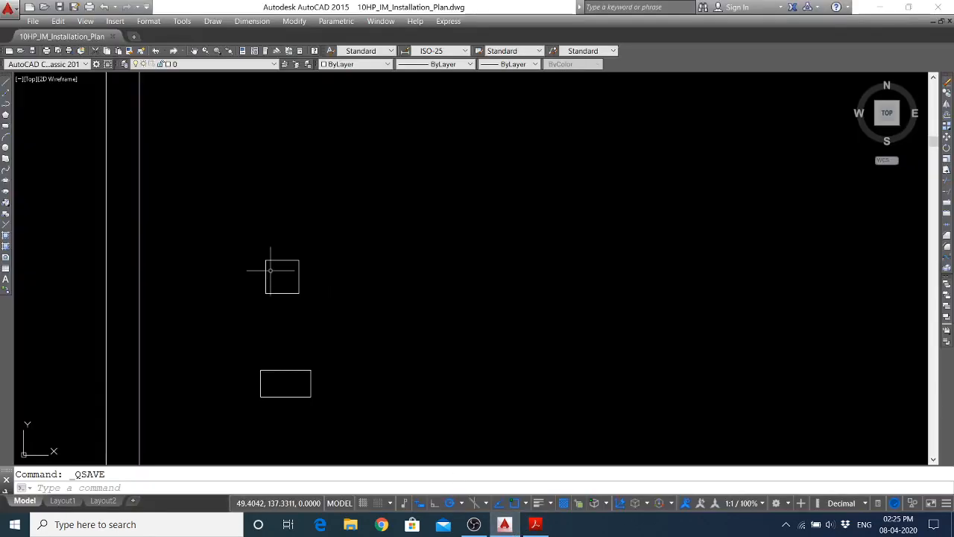
pyautogui.click(5, 85)
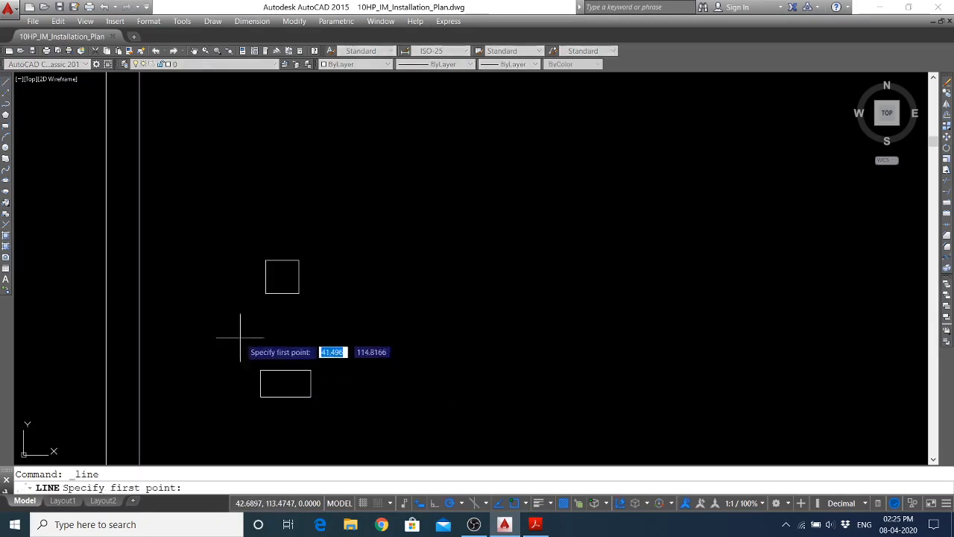
pyautogui.click(265, 277)
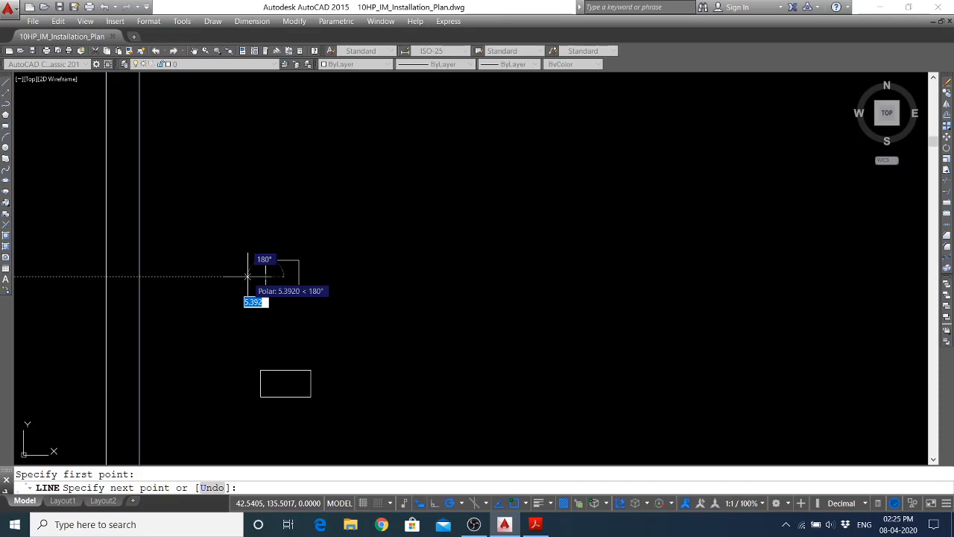
pyautogui.click(248, 276)
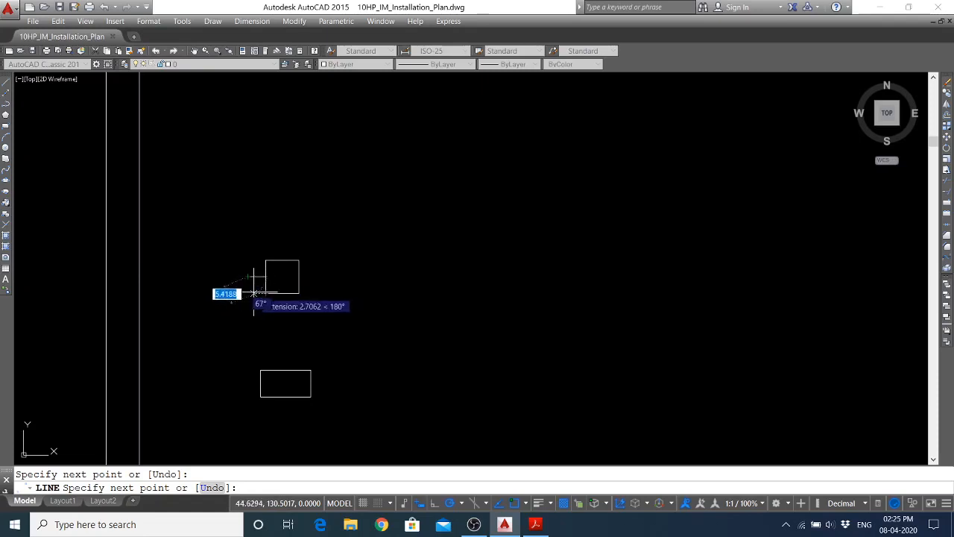
pyautogui.click(248, 293)
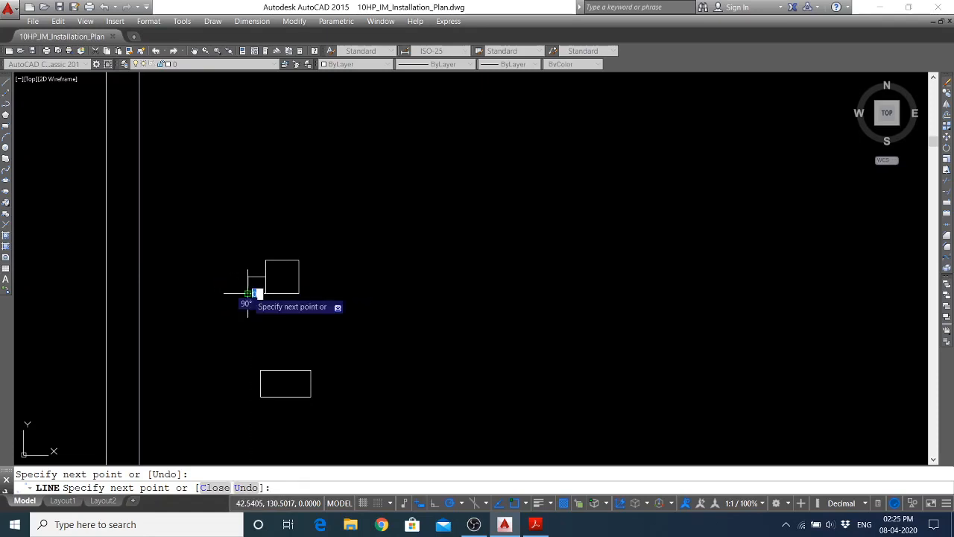
pyautogui.press('Escape')
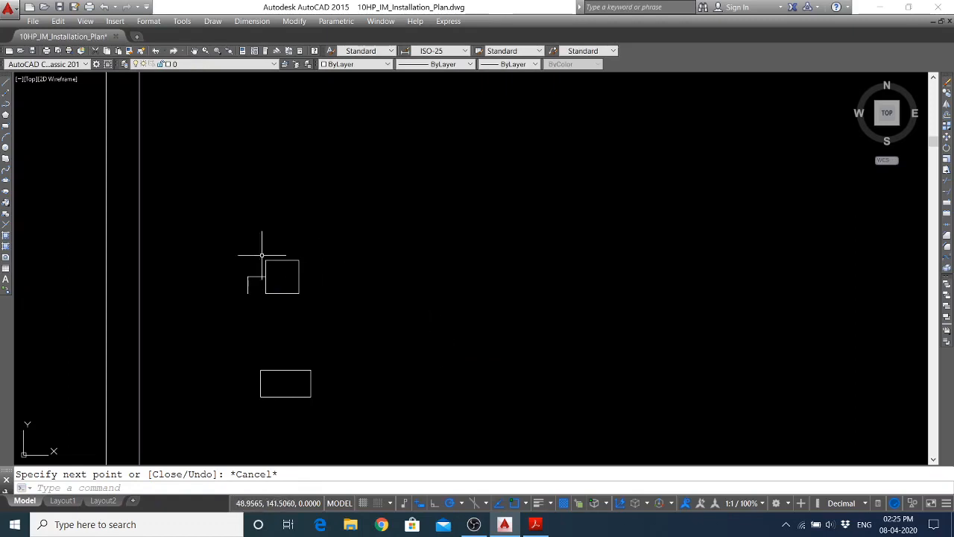
# Draw a 6 mm horizontal line at 180° from the lower end of the earth lead, and save the drawing
pyautogui.click(6, 88)
pyautogui.scroll(6, 246, 283)
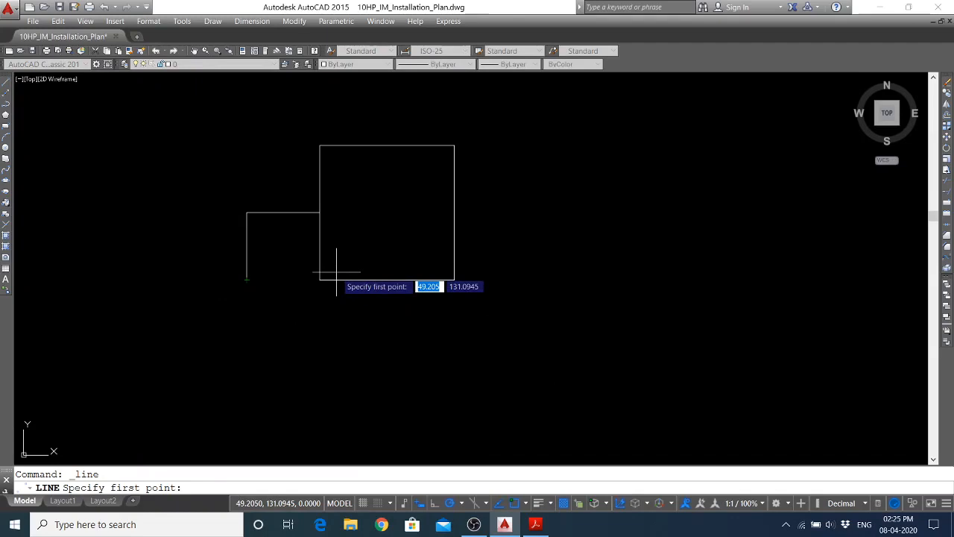
pyautogui.scroll(-8, 276, 279)
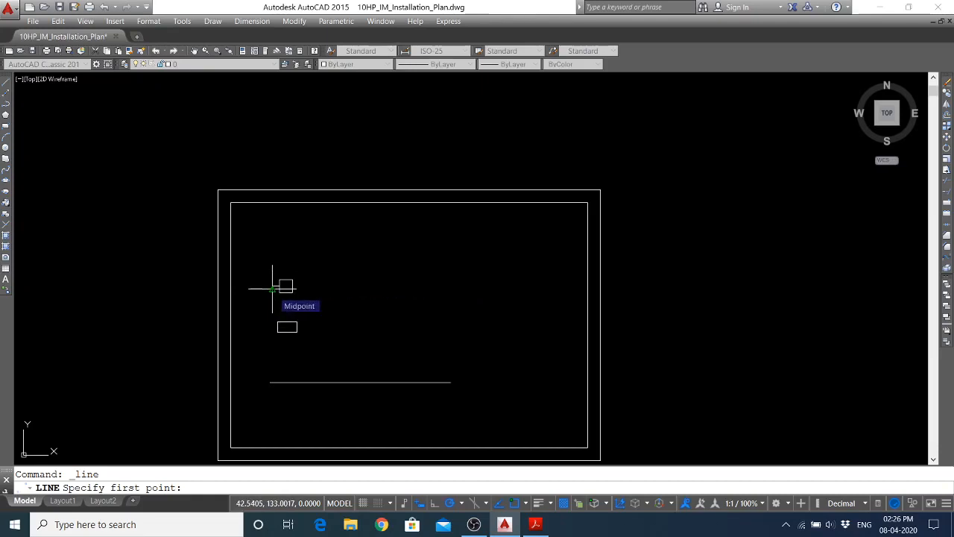
pyautogui.scroll(5, 272, 288)
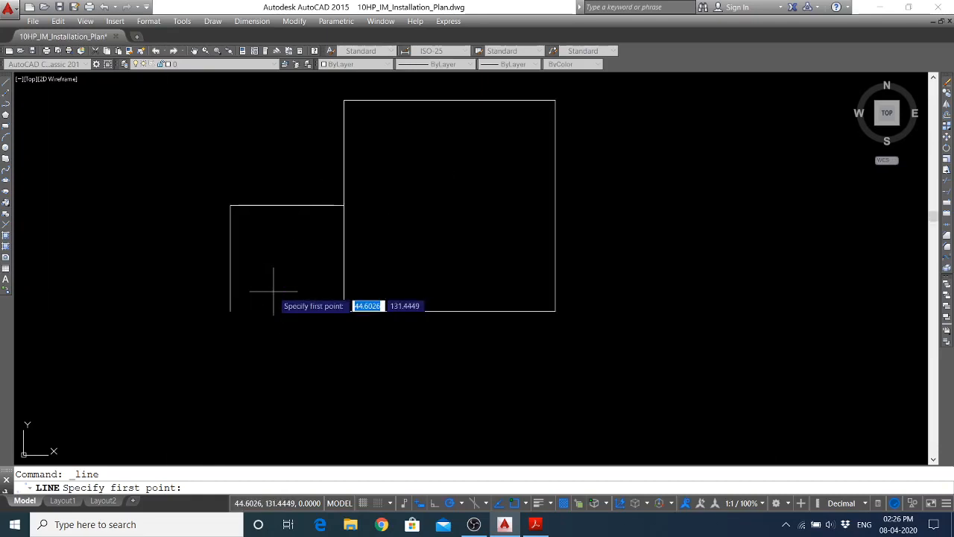
pyautogui.scroll(-10, 272, 291)
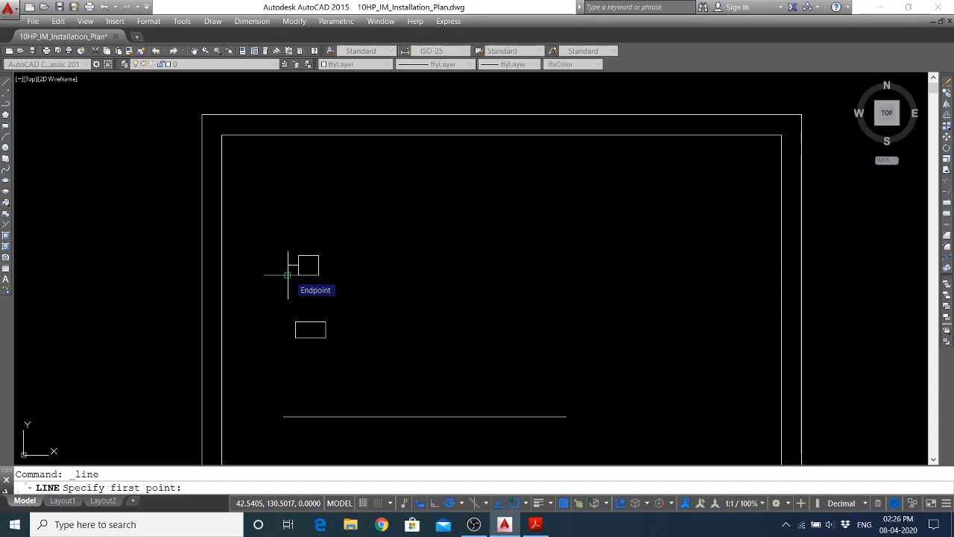
pyautogui.scroll(6, 288, 274)
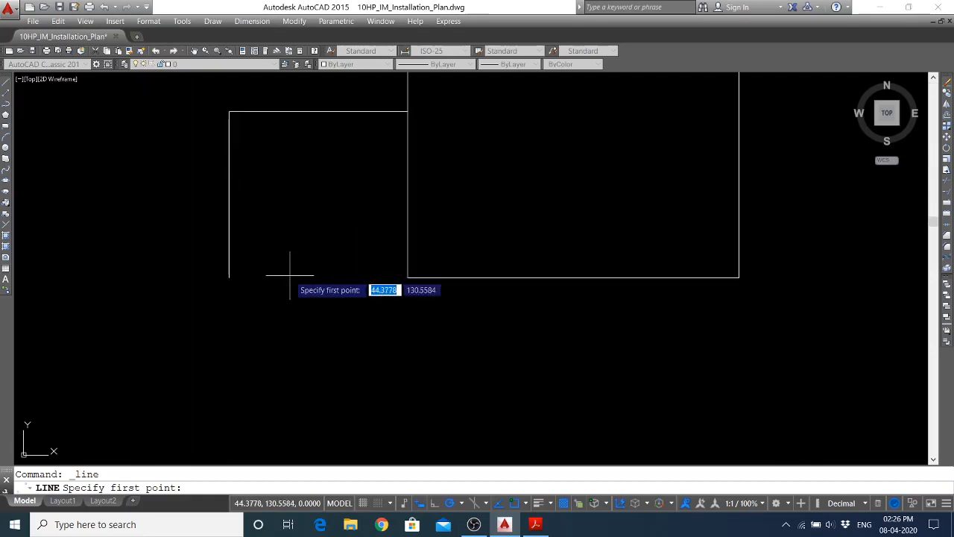
pyautogui.click(228, 277)
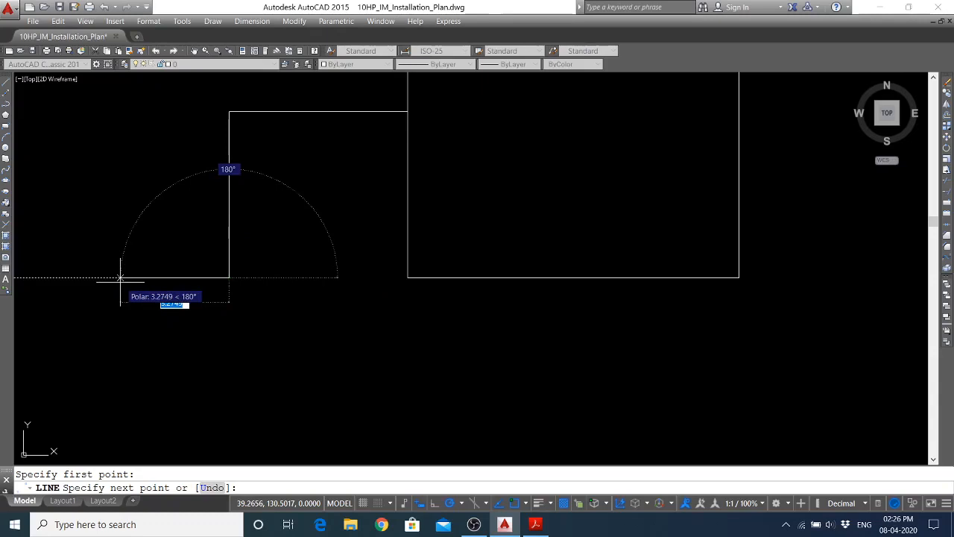
pyautogui.write('6')
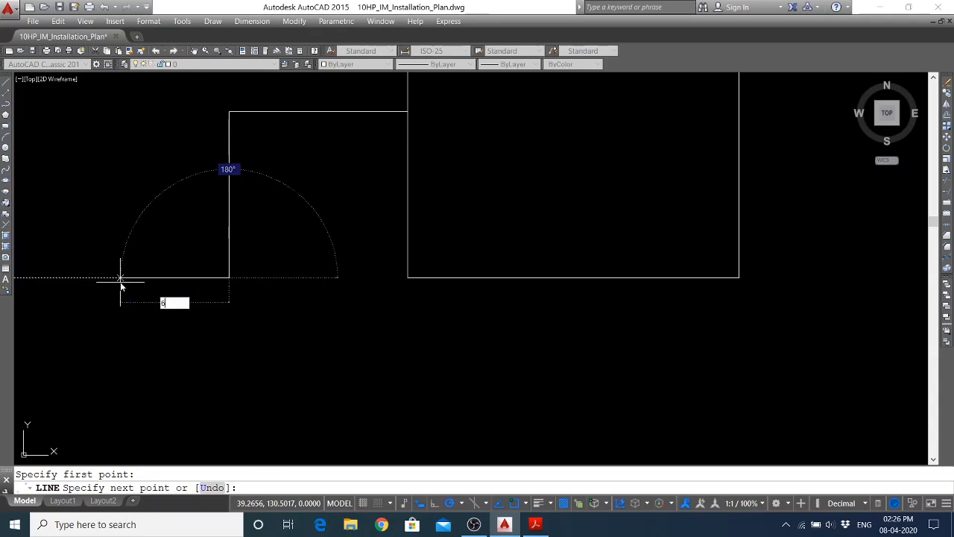
pyautogui.press('Return')
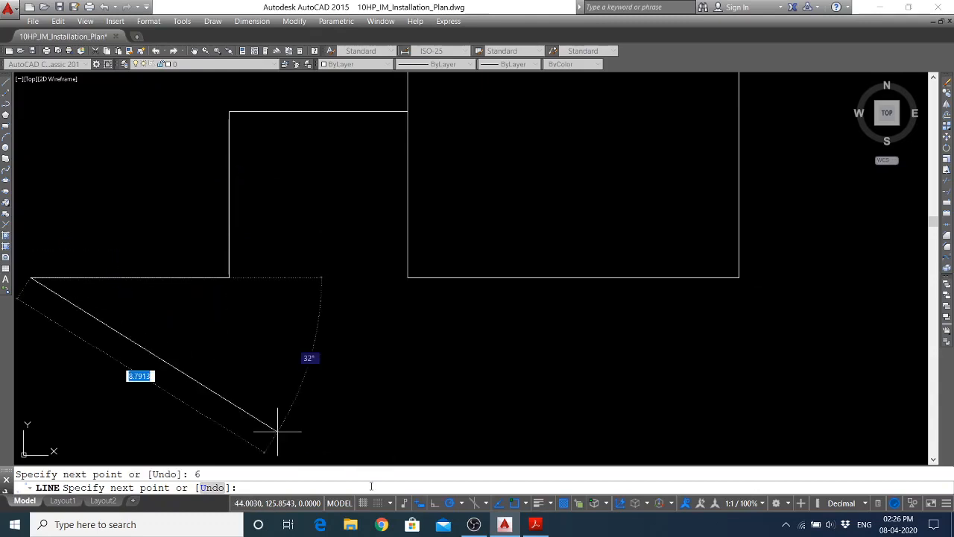
pyautogui.press('Return')
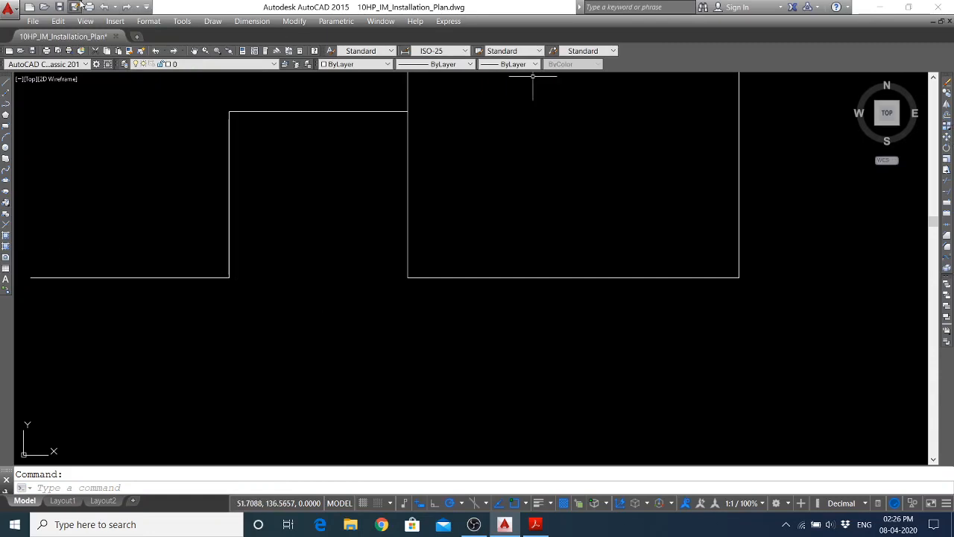
pyautogui.hotkey('ctrl', 's')
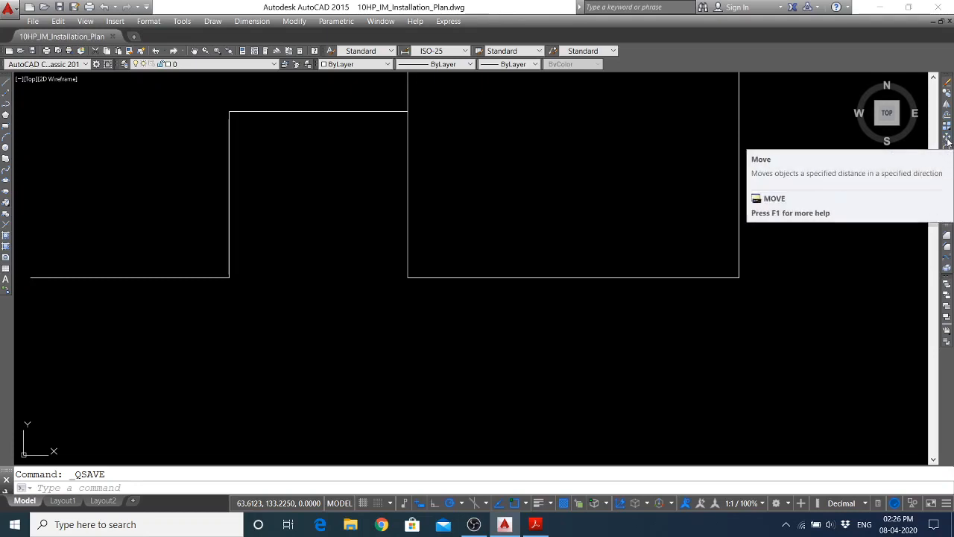
# Move the 6 mm line by its midpoint onto the lower end of the earth lead, and save the drawing
pyautogui.write('M')
pyautogui.press('Return')
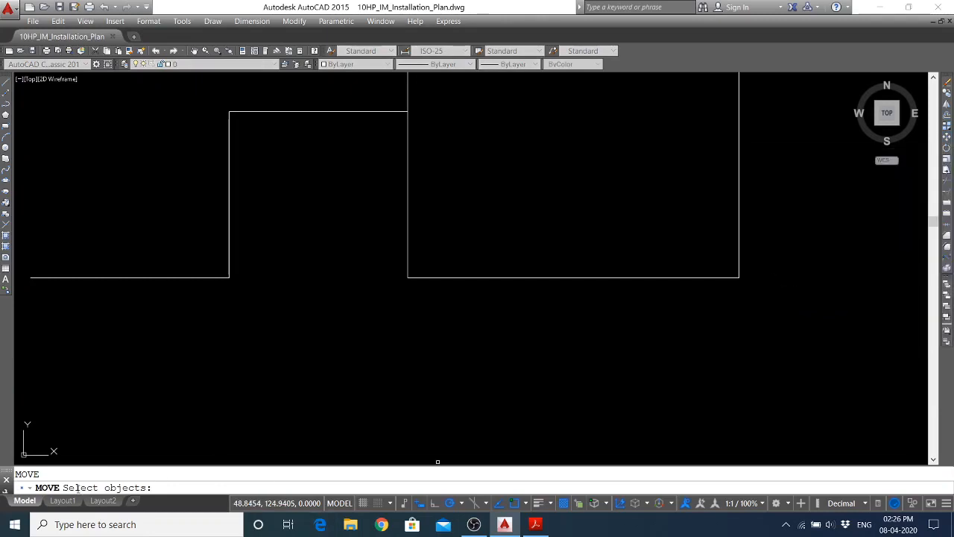
pyautogui.click(118, 276)
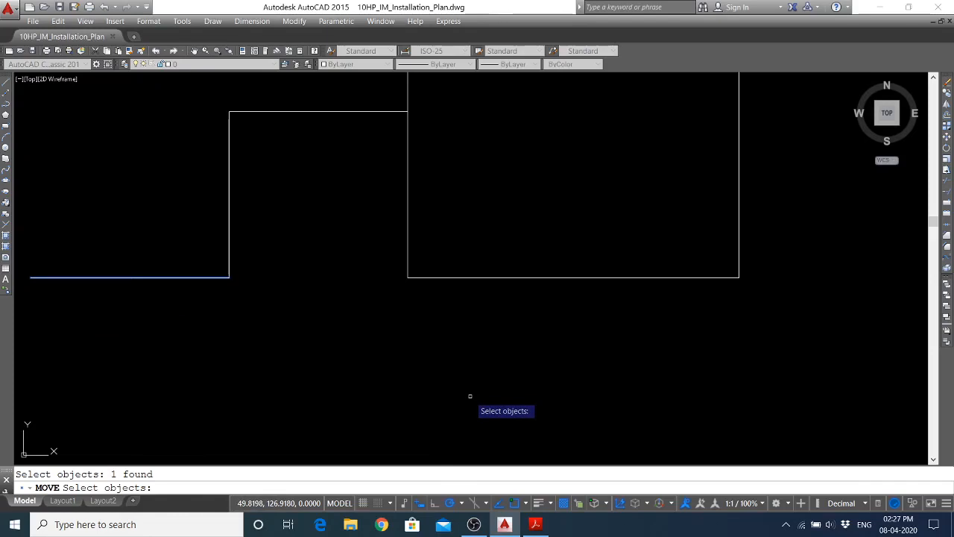
pyautogui.press('Return')
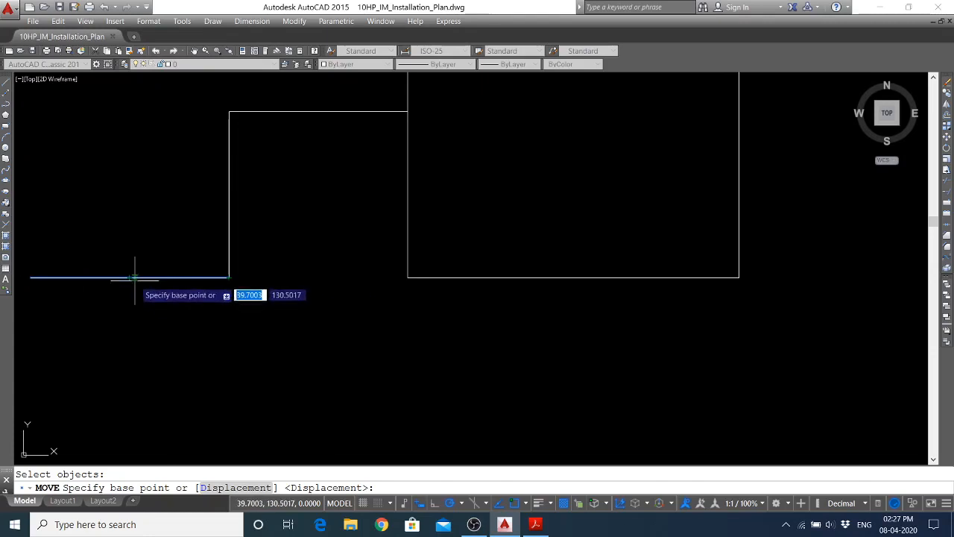
pyautogui.click(129, 277)
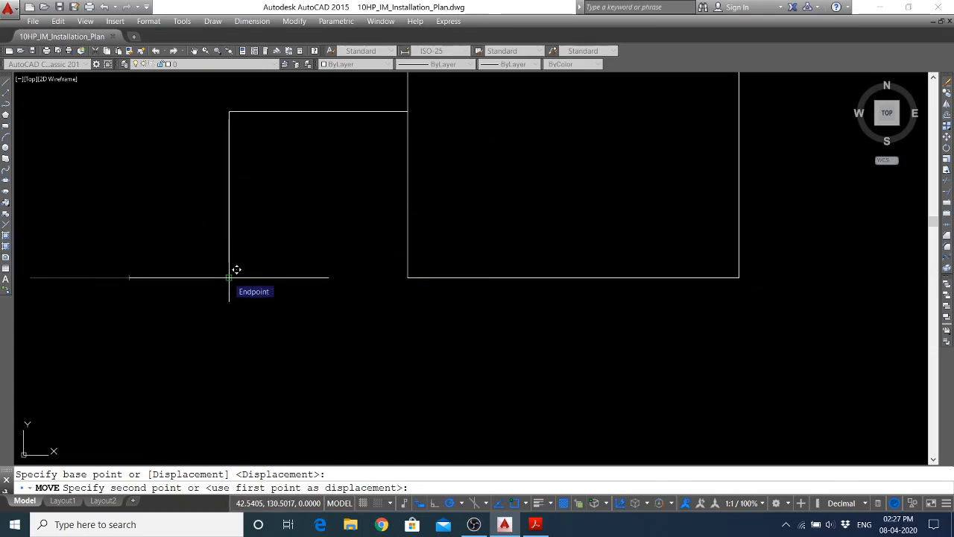
pyautogui.click(229, 277)
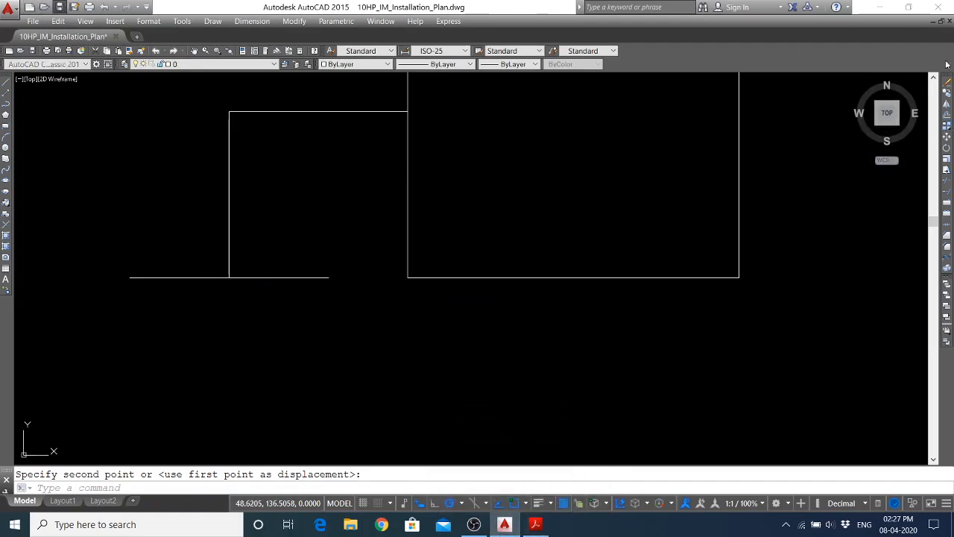
pyautogui.hotkey('ctrl', 's')
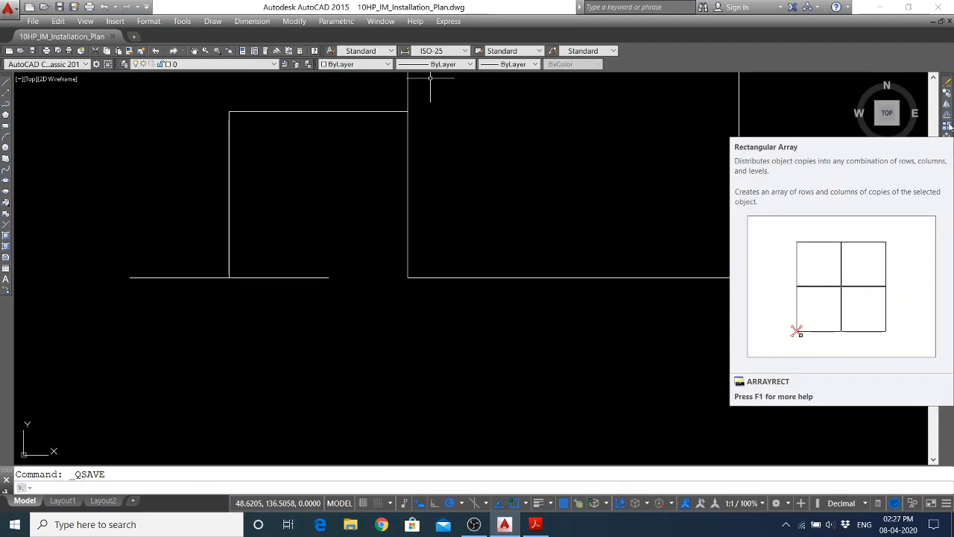
# Create a rectangular array of the 6 mm line at the earth lead's lower end, set to 1 column
pyautogui.click(948, 125)
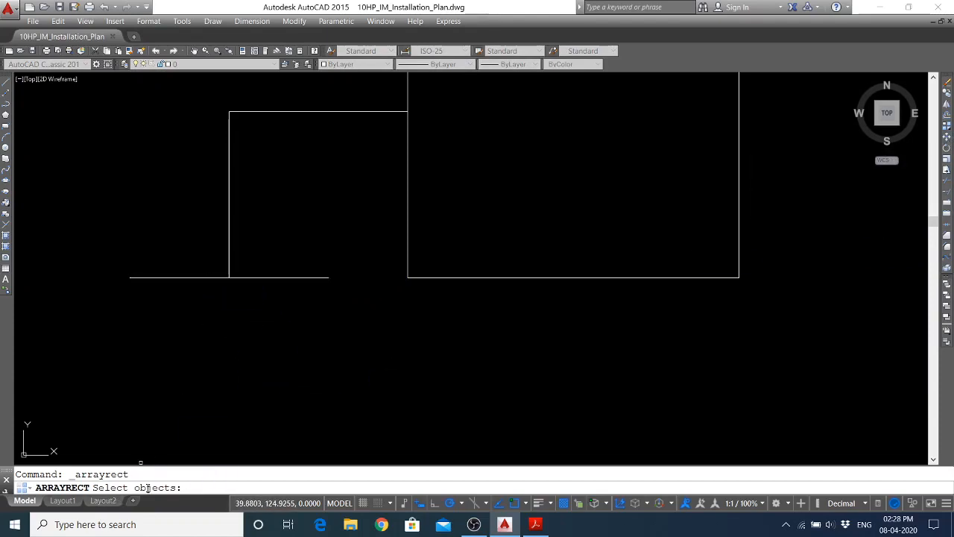
pyautogui.click(204, 278)
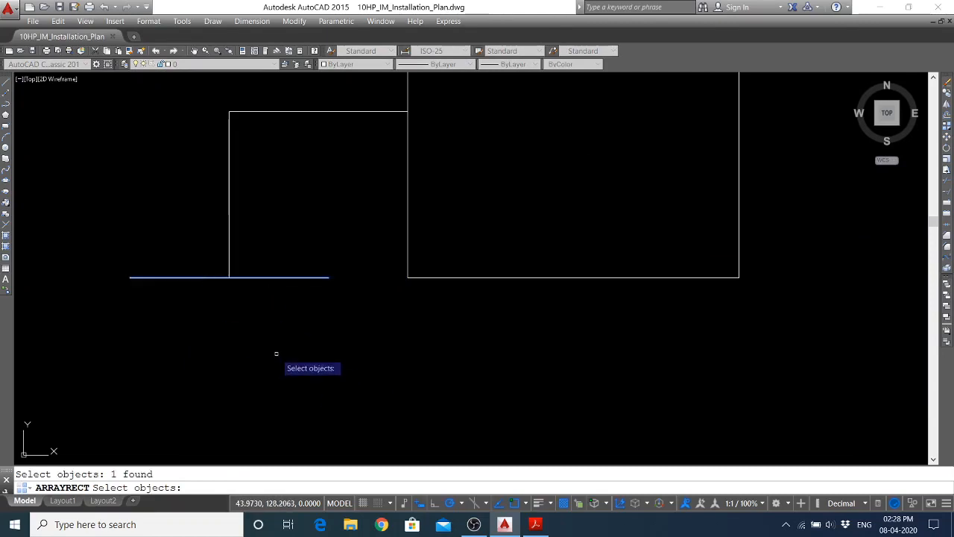
pyautogui.press('Return')
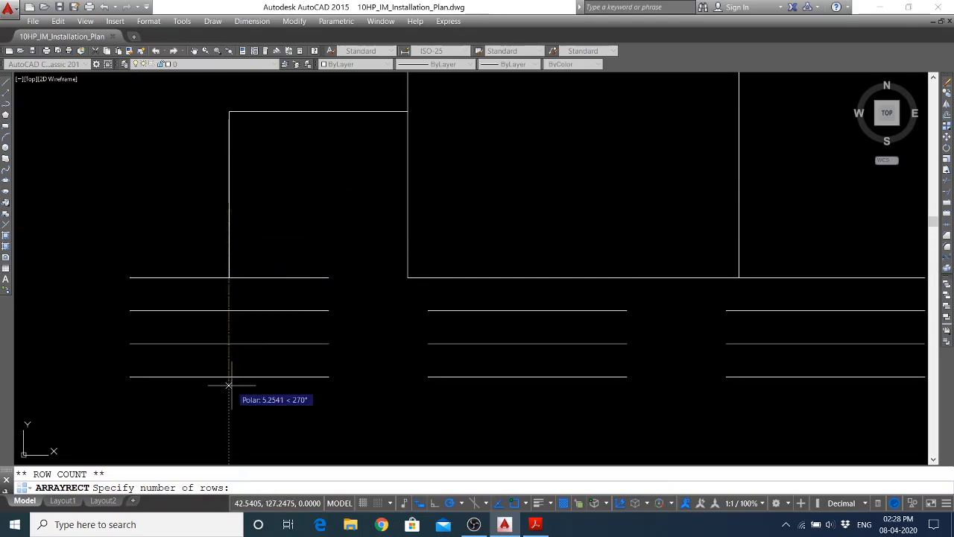
pyautogui.click(229, 382)
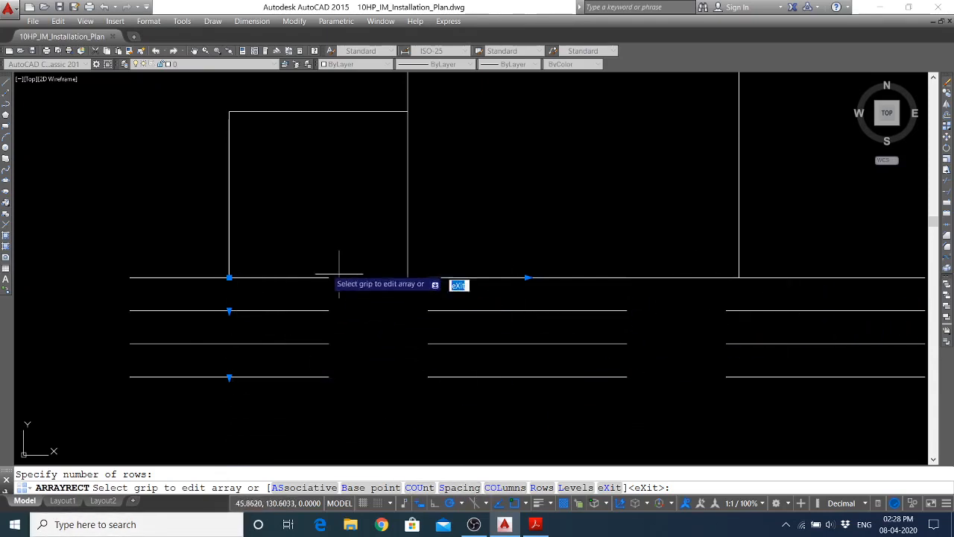
pyautogui.click(501, 487)
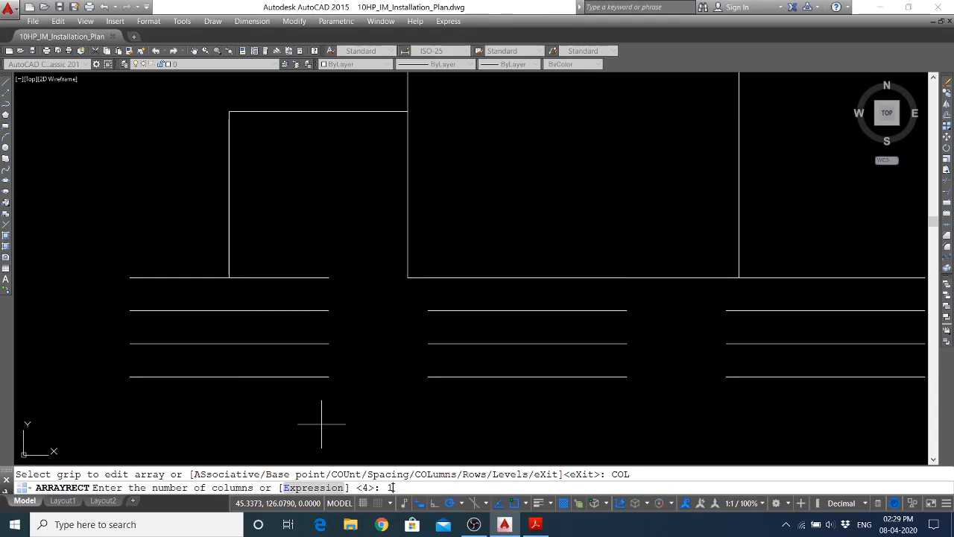
pyautogui.press('Return')
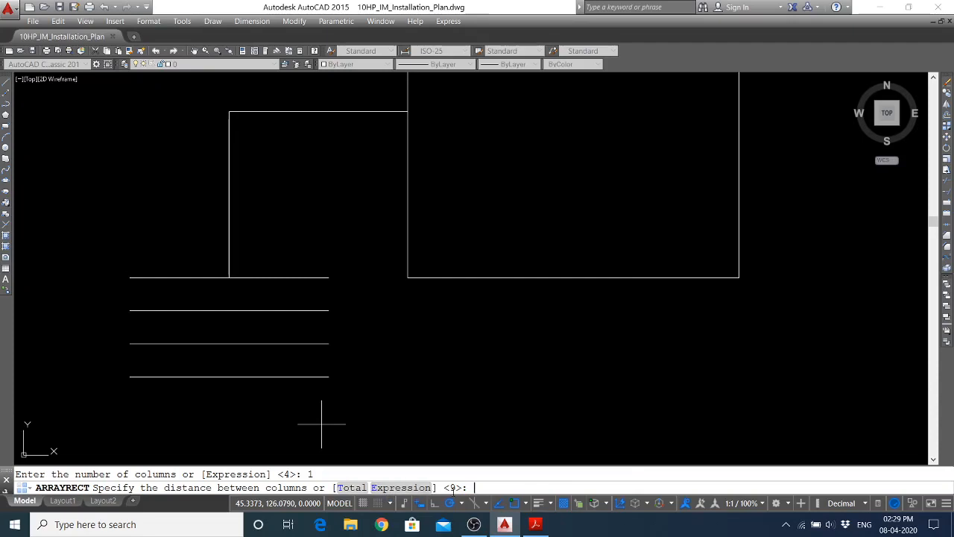
pyautogui.press('Return')
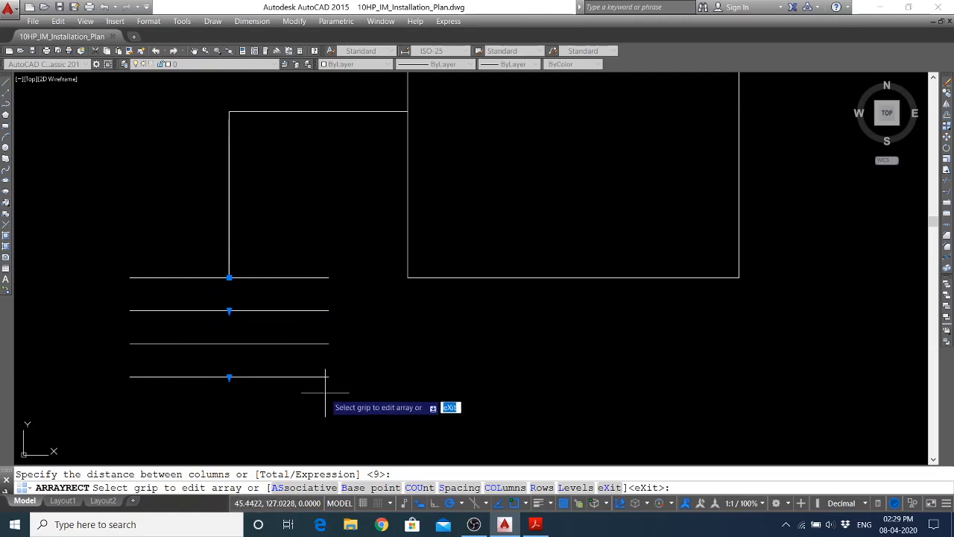
# Set the line array to 5 rows spaced -1 mm apart with 0 elevation increment, and finish the array
pyautogui.click(542, 488)
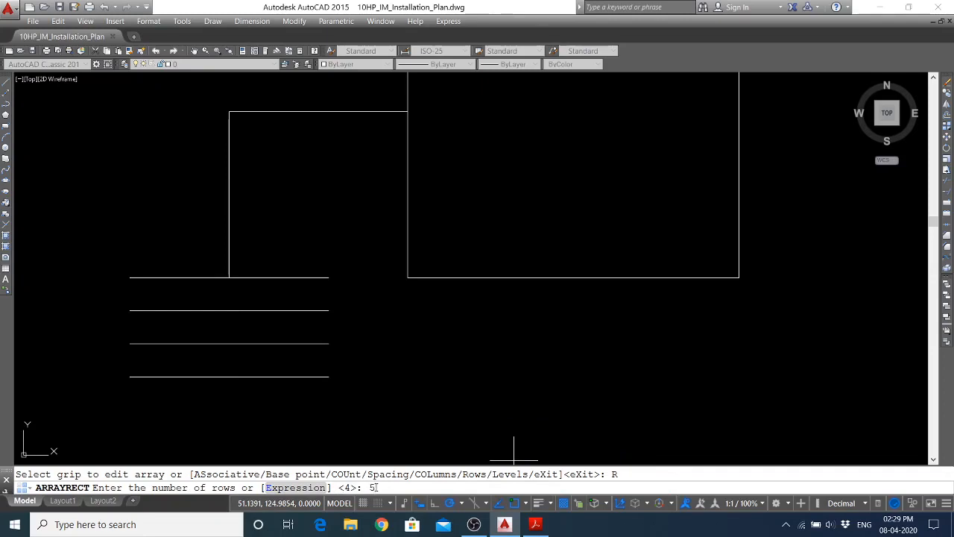
pyautogui.press('Return')
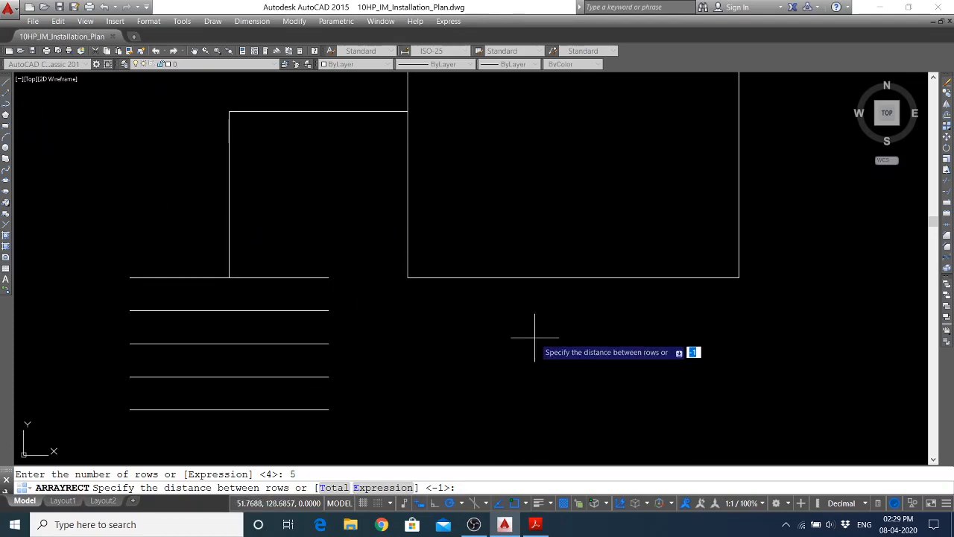
pyautogui.press('Return')
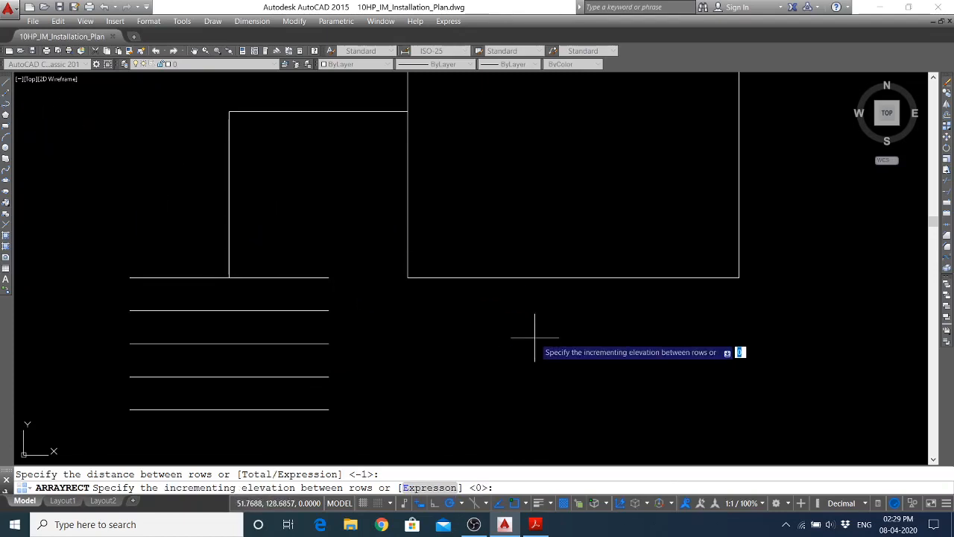
pyautogui.press('Return')
pyautogui.press('Return')
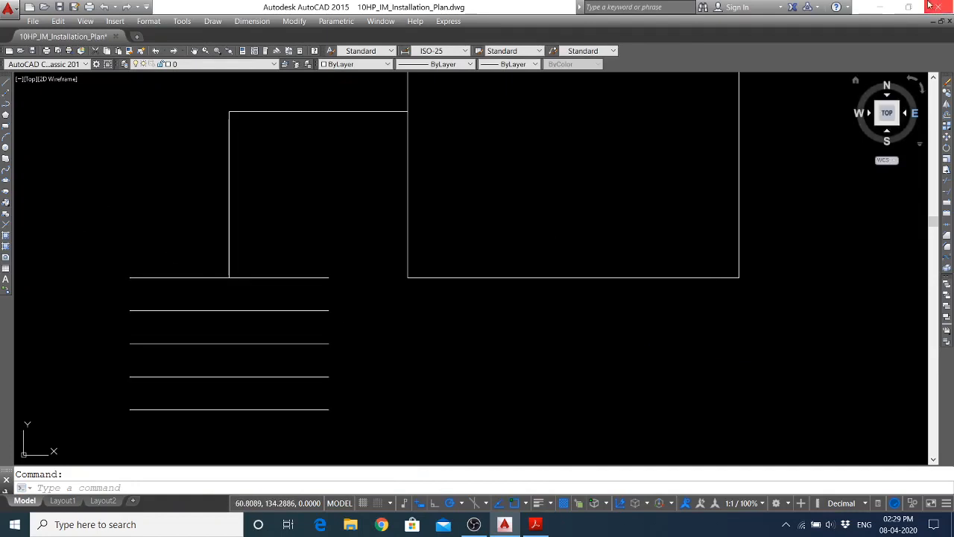
# Draw a V of two lines from the upper array line's left end through the lowest line's midpoint to the upper line's right end
pyautogui.click(6, 85)
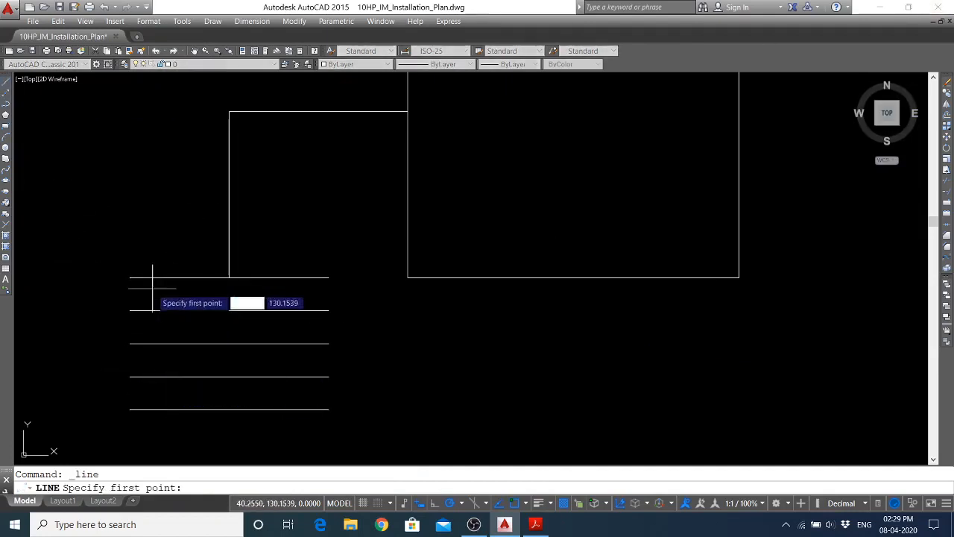
pyautogui.click(130, 278)
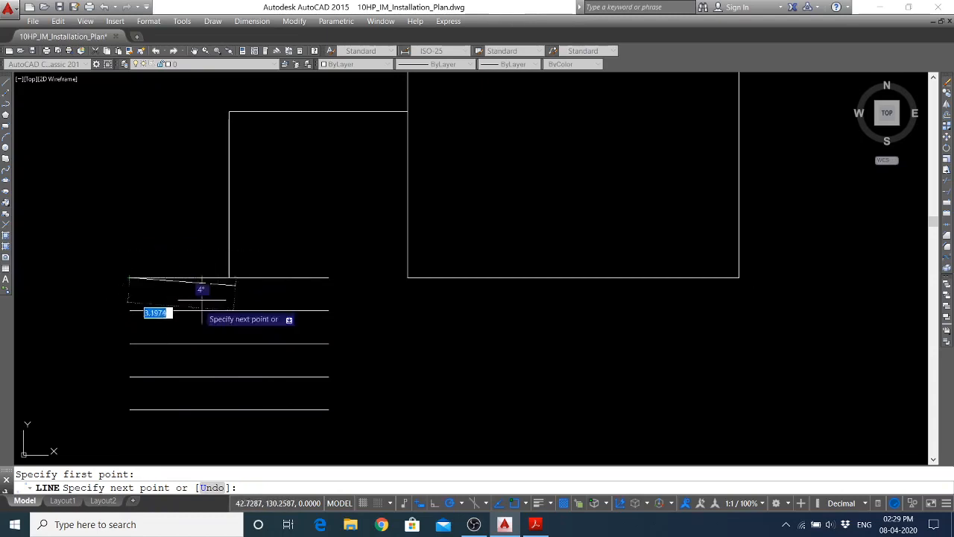
pyautogui.click(229, 409)
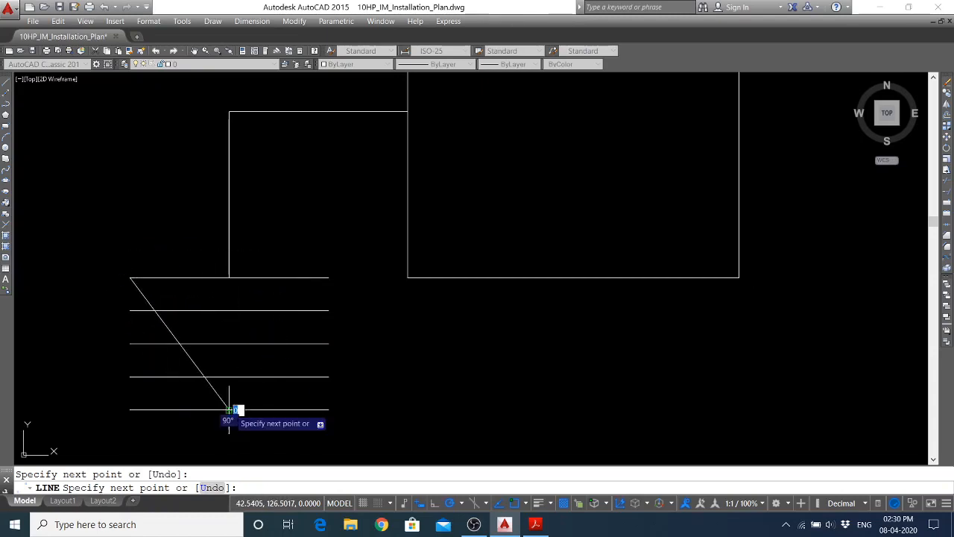
pyautogui.click(328, 277)
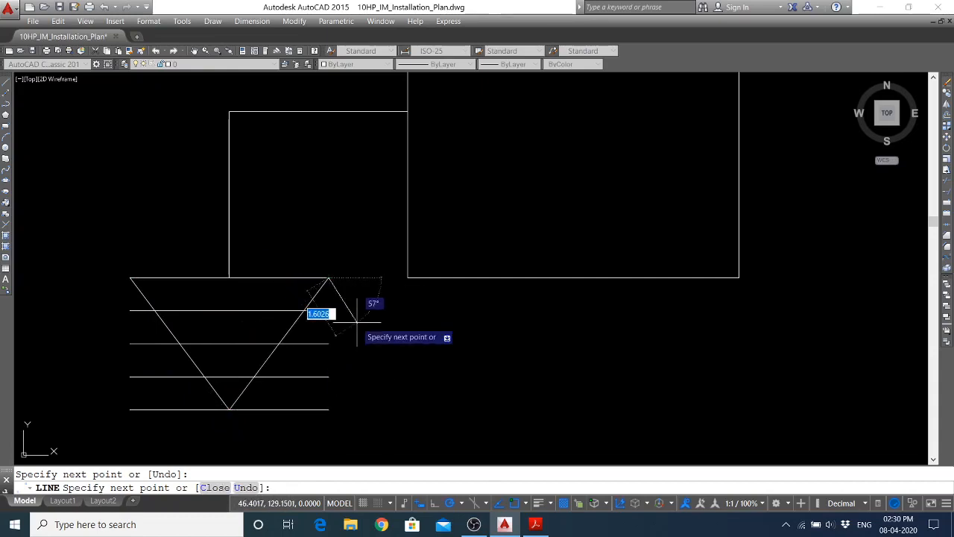
pyautogui.press('Escape')
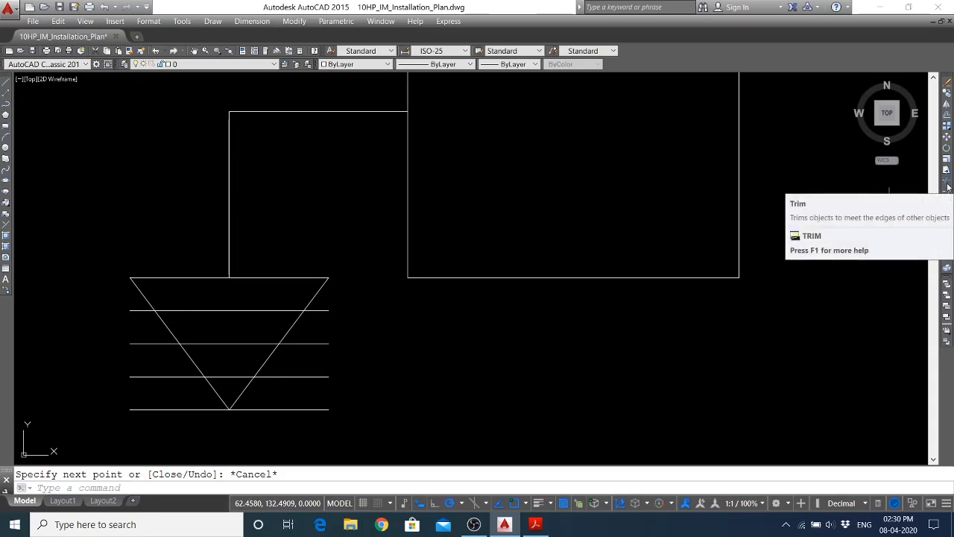
pyautogui.write('TR')
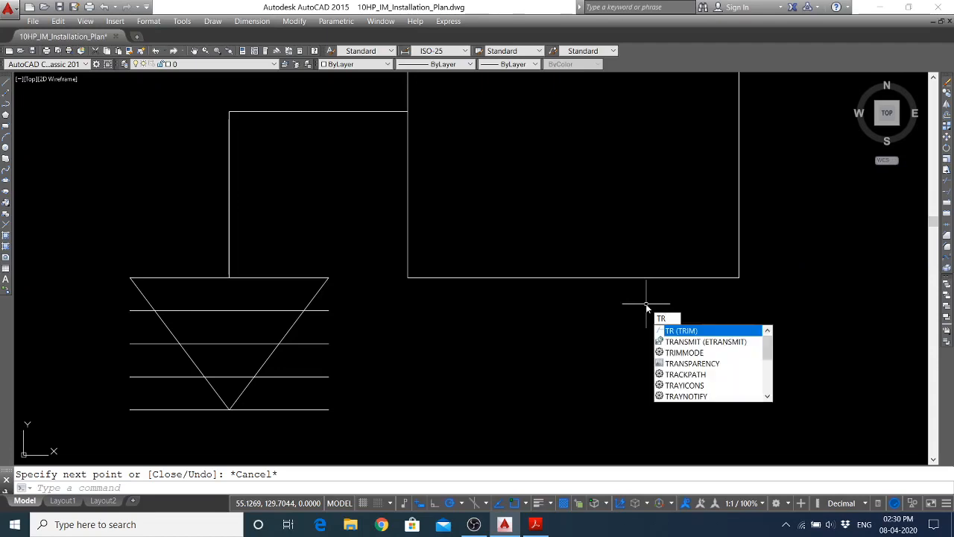
pyautogui.press('Return')
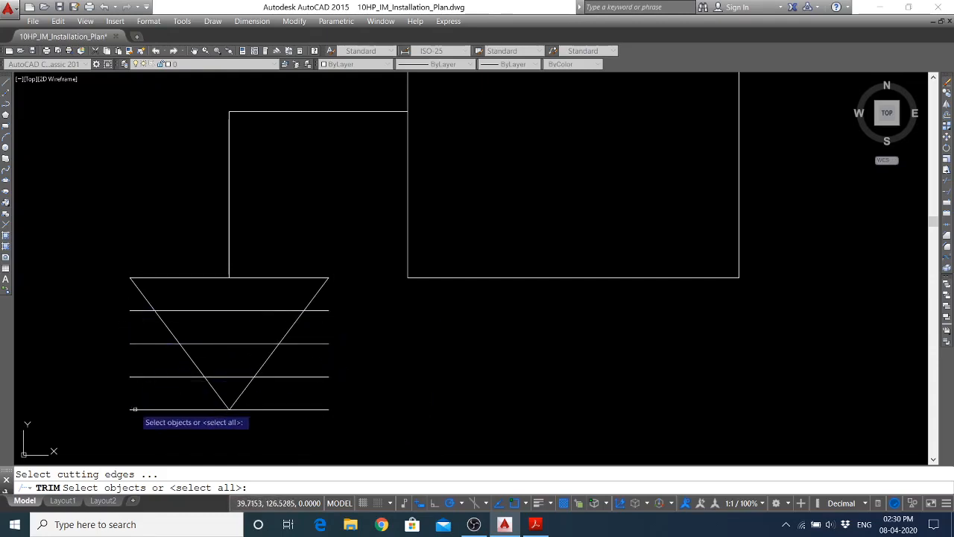
pyautogui.click(314, 298)
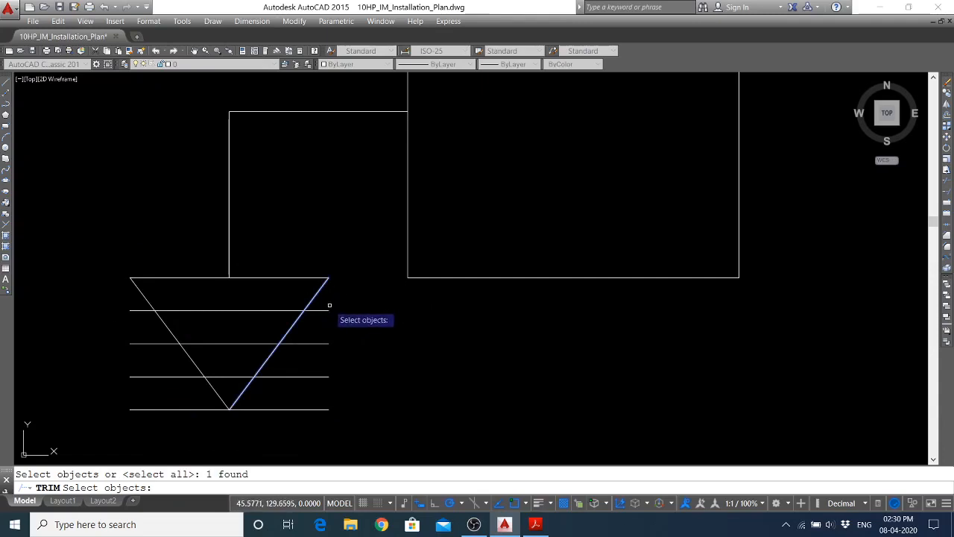
pyautogui.click(323, 309)
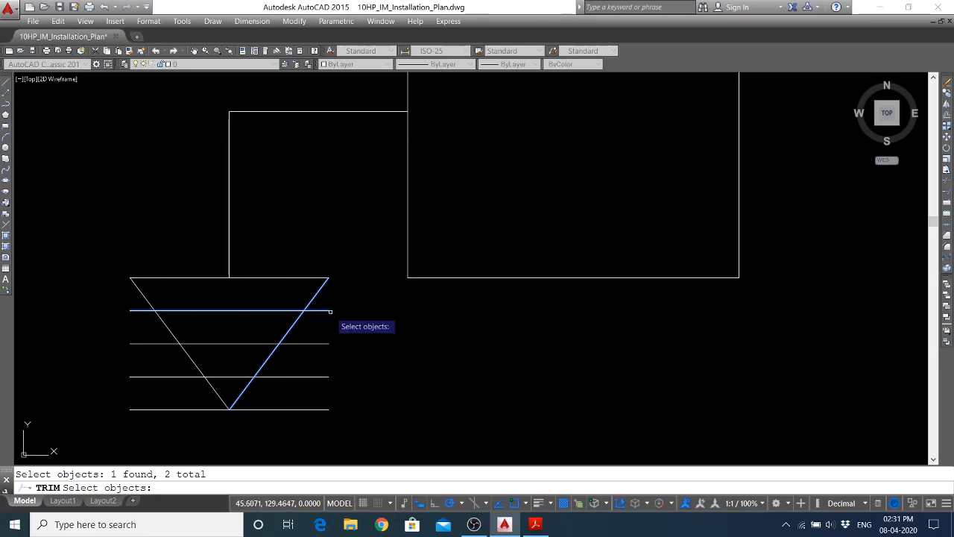
pyautogui.press('Escape')
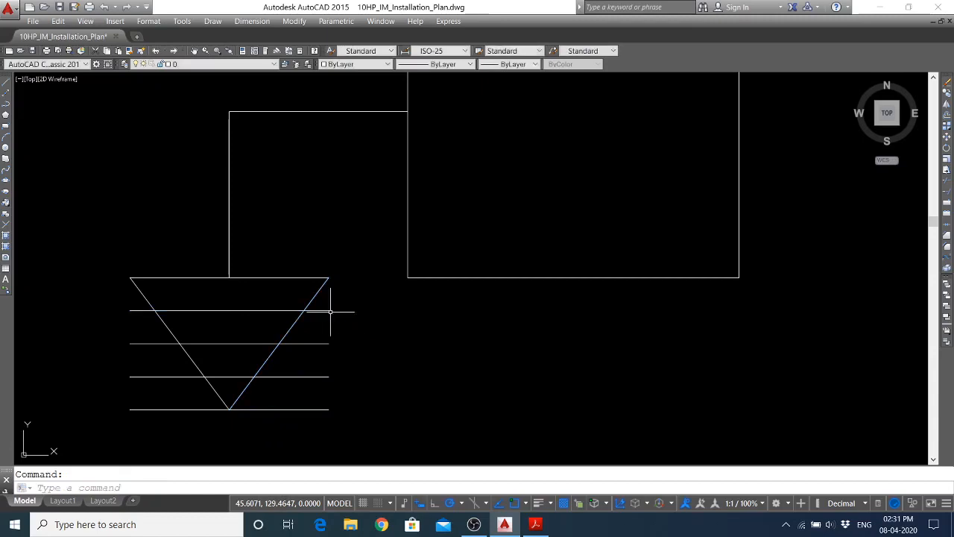
# Explode the five-row array into separate lines, check that they select individually, and save the drawing
pyautogui.write('ex')
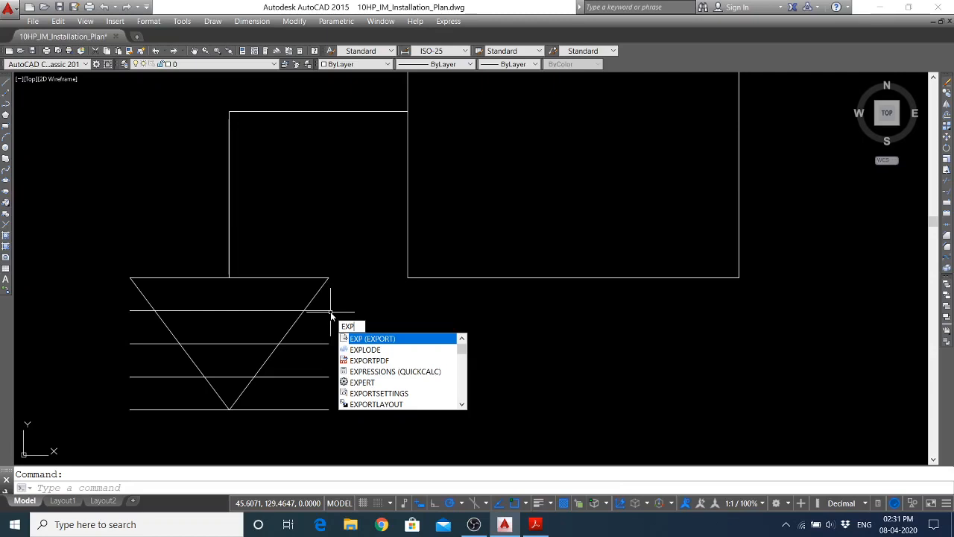
pyautogui.write('pl')
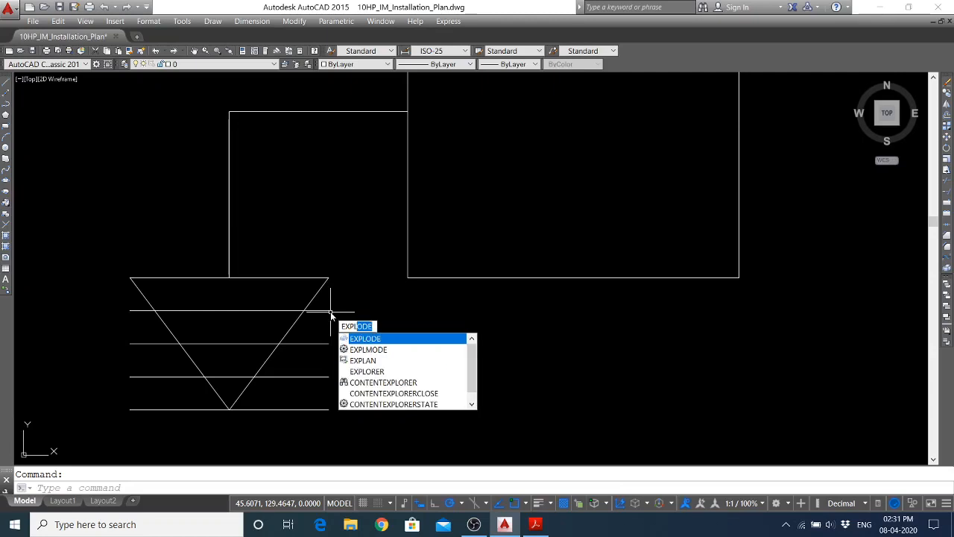
pyautogui.press('Return')
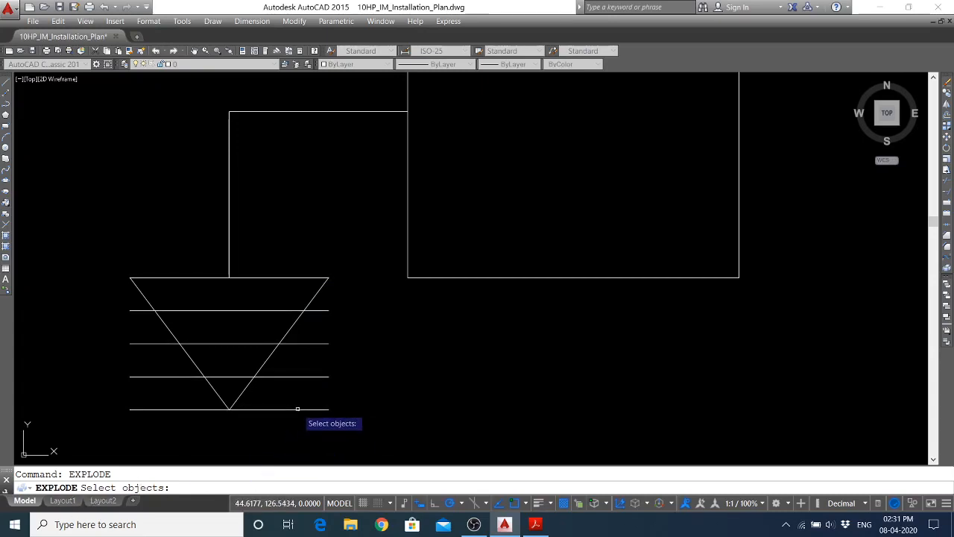
pyautogui.click(298, 409)
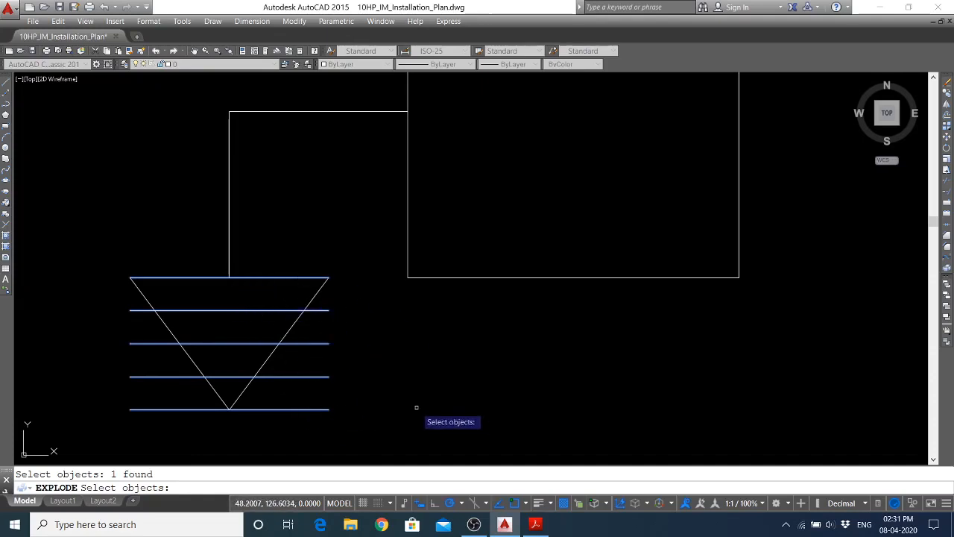
pyautogui.press('Return')
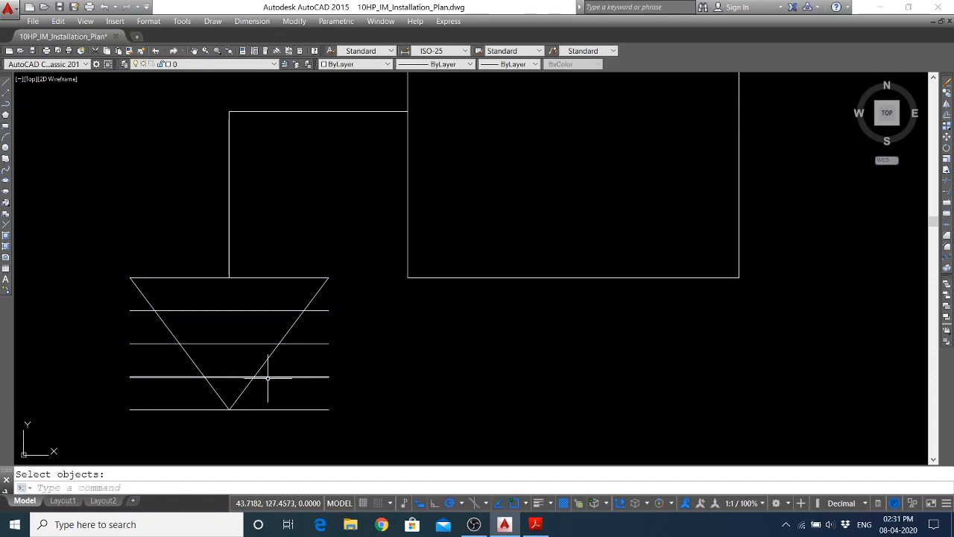
pyautogui.click(307, 409)
pyautogui.press('Return')
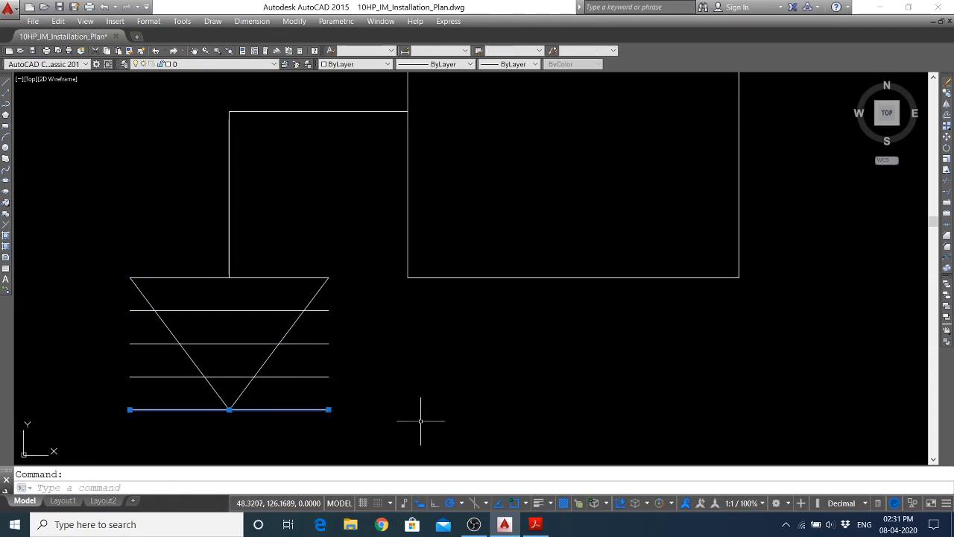
pyautogui.click(318, 376)
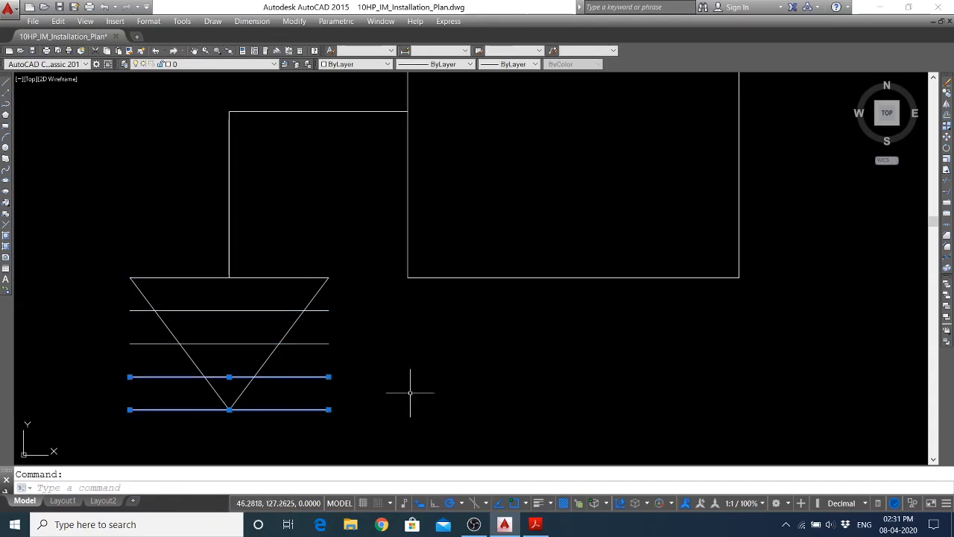
pyautogui.press('Escape')
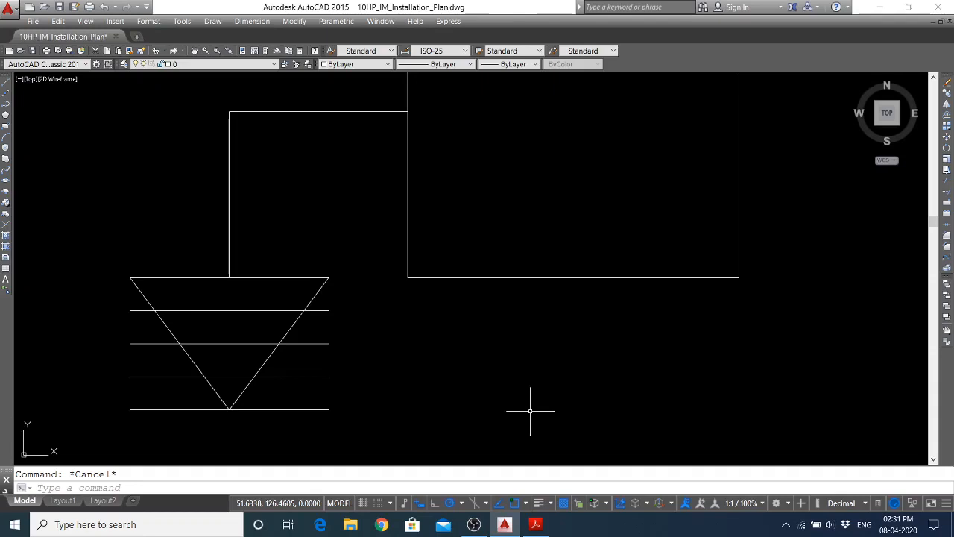
pyautogui.hotkey('ctrl', 's')
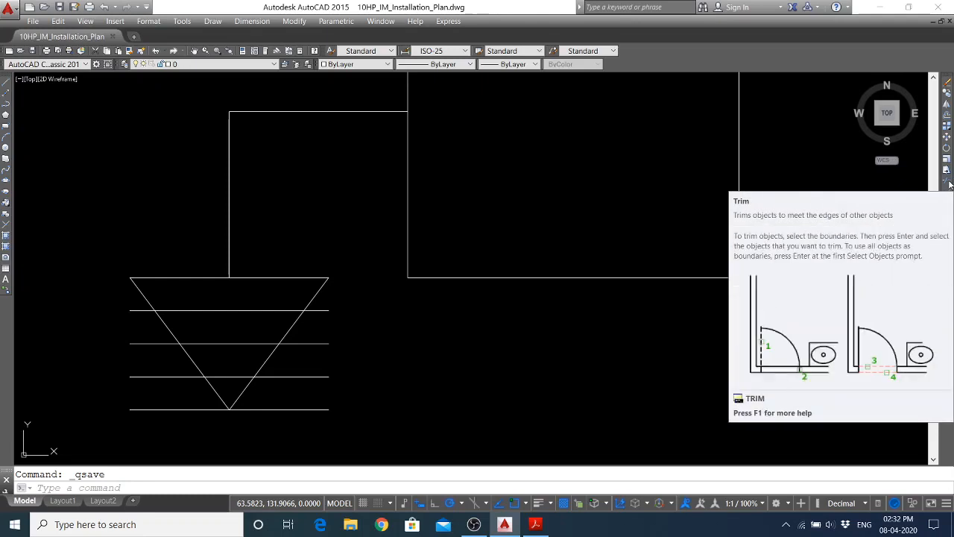
# Trim the right ends of the four lower array lines, using the V's two sloping lines as cutting edges
pyautogui.click(947, 183)
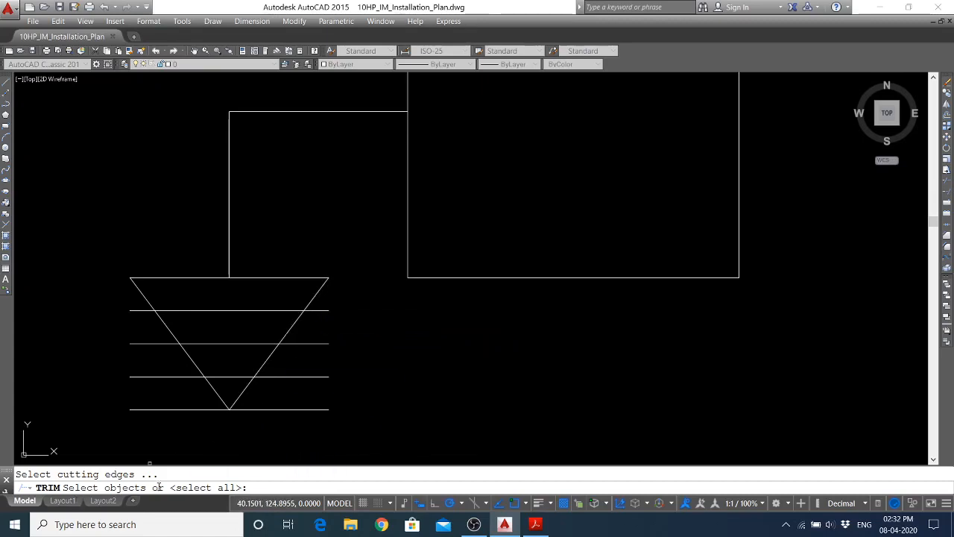
pyautogui.click(317, 289)
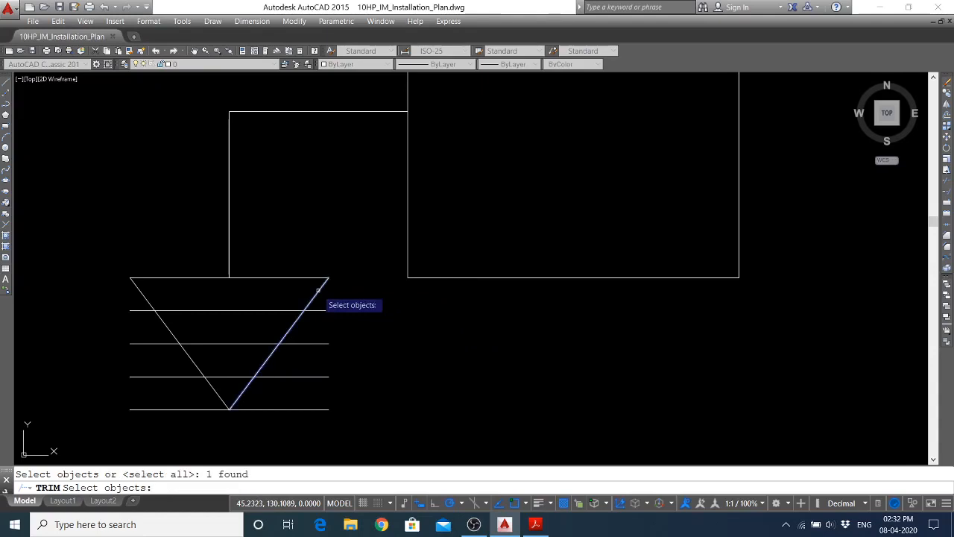
pyautogui.click(143, 295)
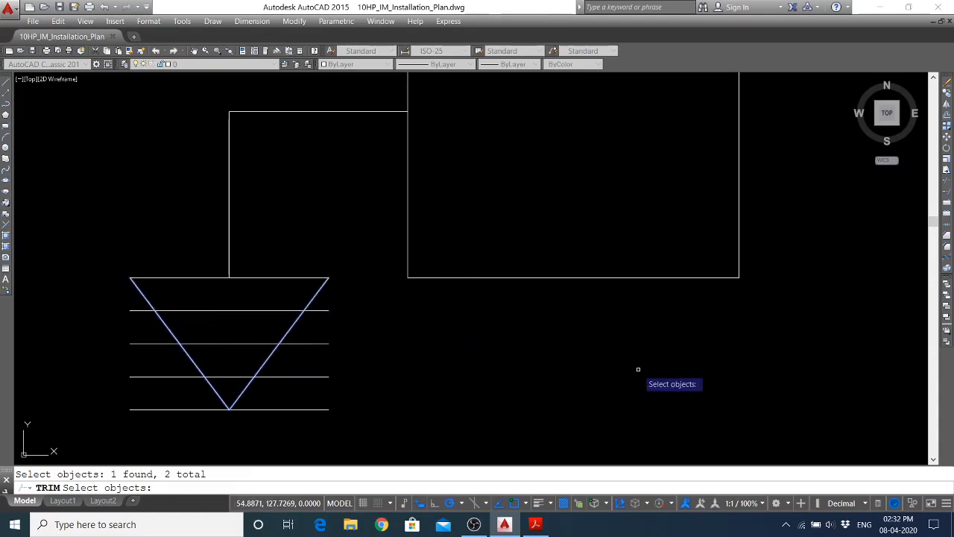
pyautogui.press('Return')
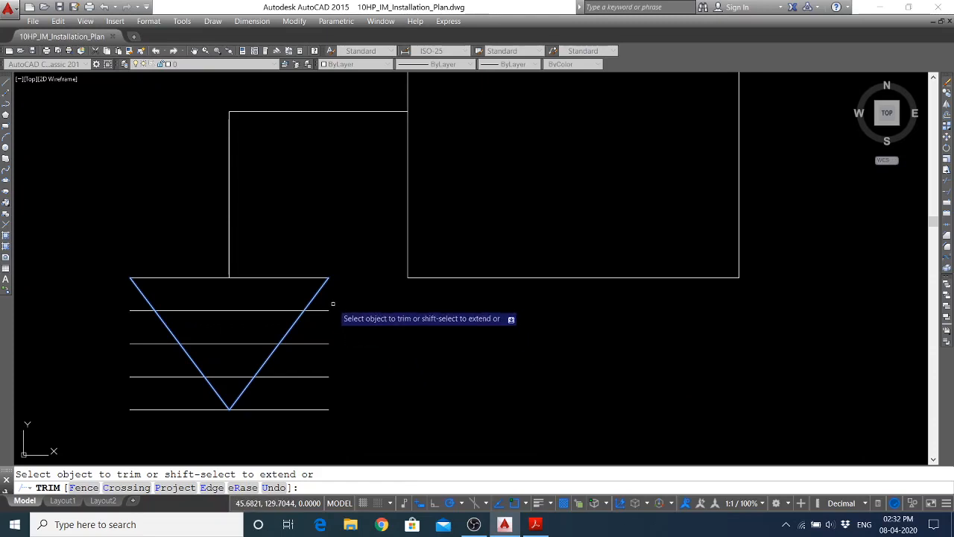
pyautogui.click(308, 409)
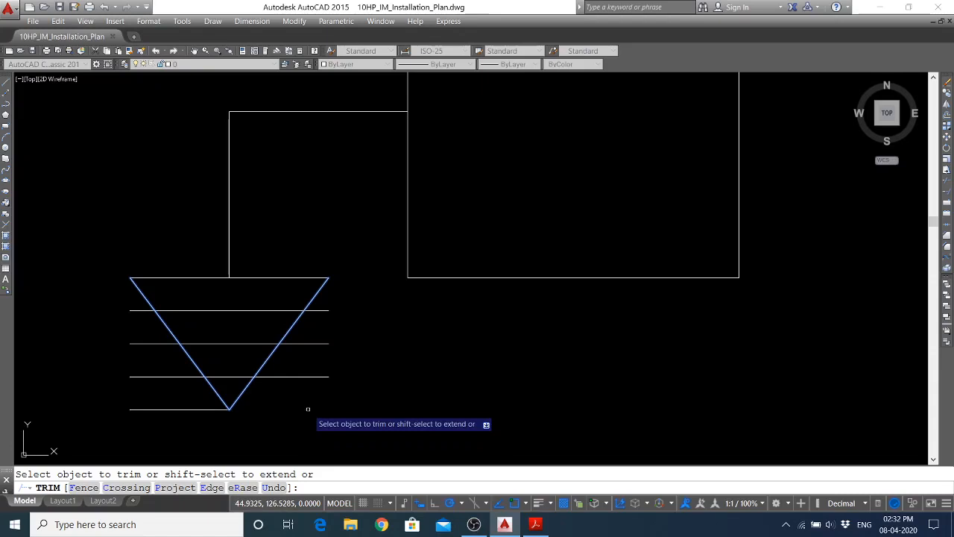
pyautogui.click(322, 376)
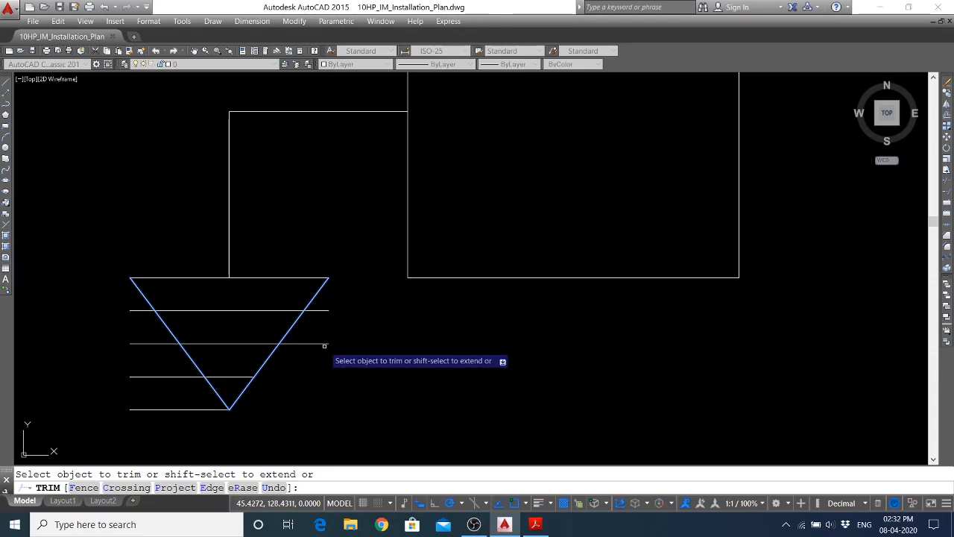
pyautogui.click(324, 343)
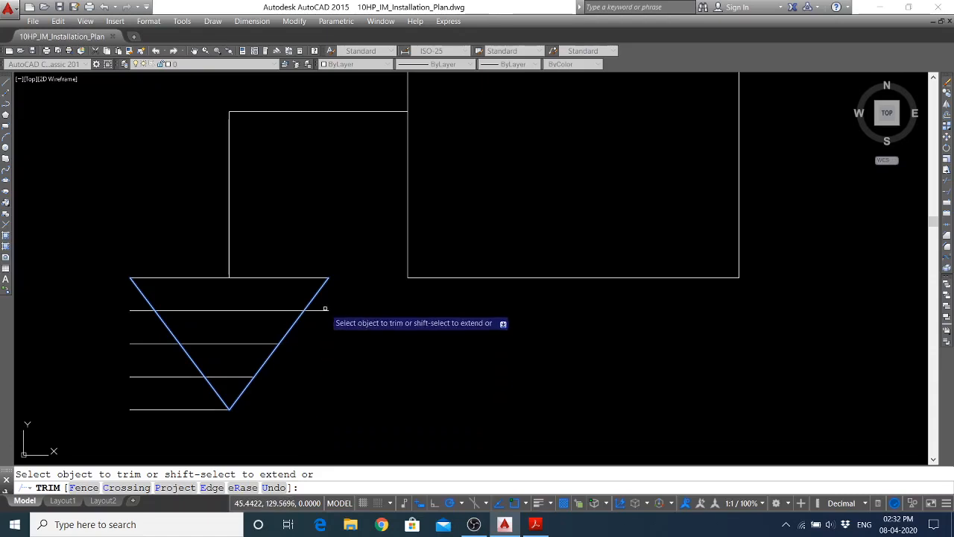
pyautogui.click(323, 308)
pyautogui.click(323, 319)
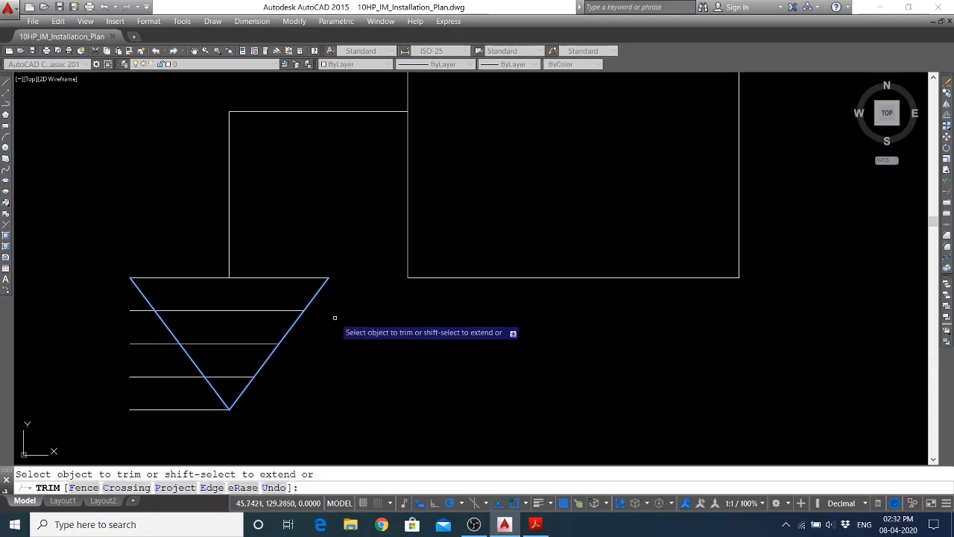
# Trim the left ends of the three middle array lines back to the V and finish trimming
pyautogui.click(145, 344)
pyautogui.click(154, 376)
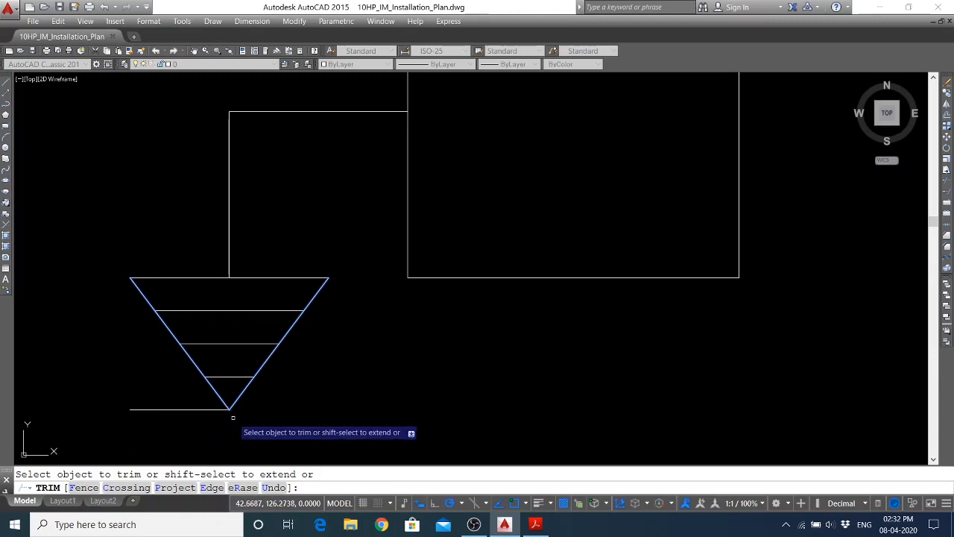
pyautogui.press('Escape')
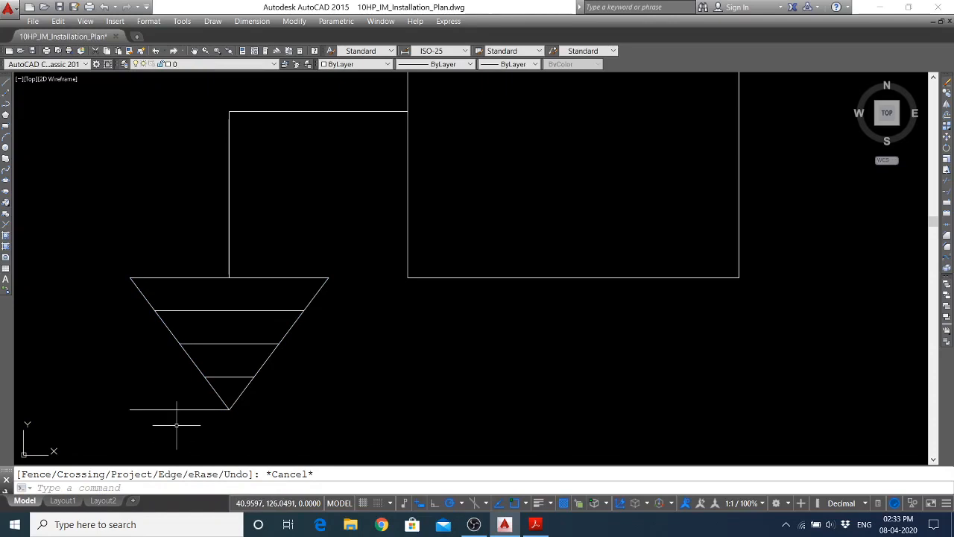
# Erase the leftover left half of the lowest array line at the V's tip
pyautogui.click(948, 84)
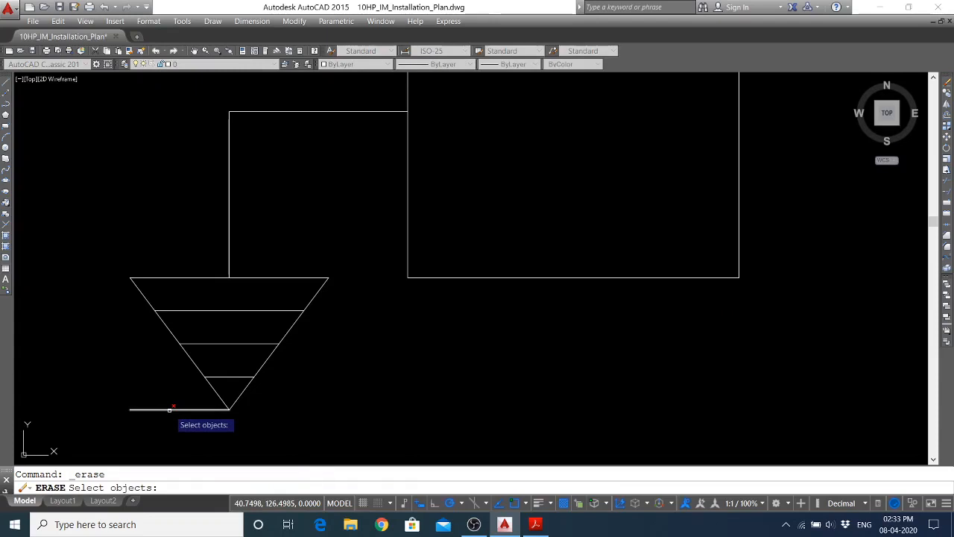
pyautogui.press('Escape')
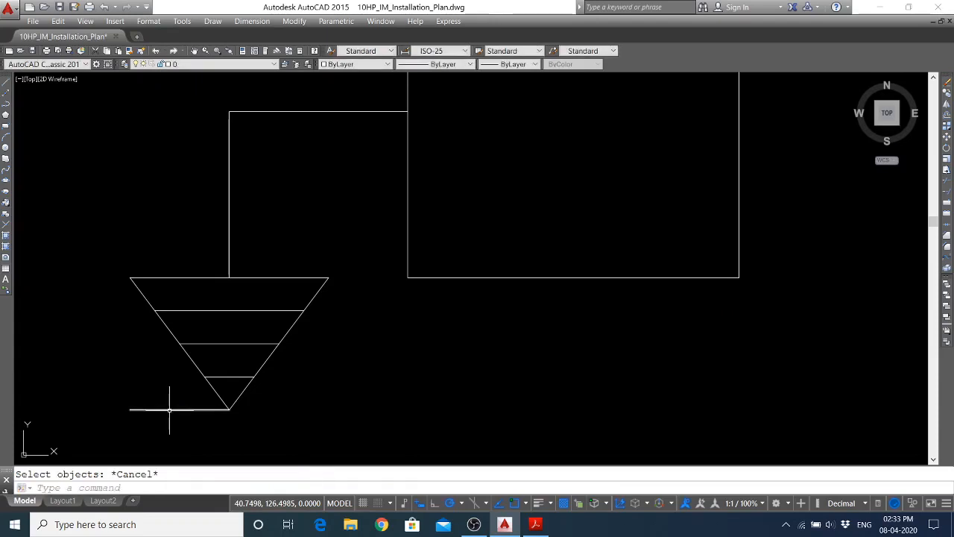
pyautogui.write('e')
pyautogui.press('Return')
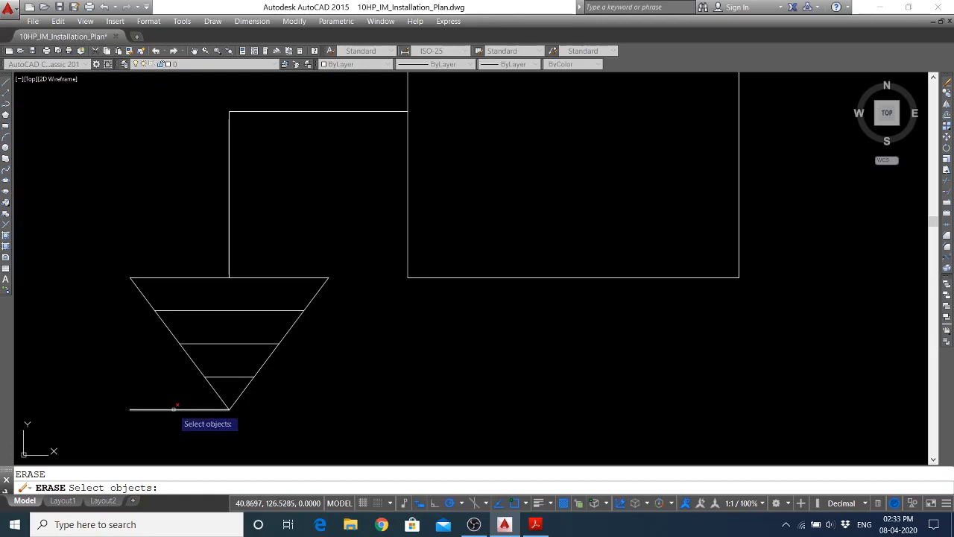
pyautogui.click(177, 407)
pyautogui.press('Return')
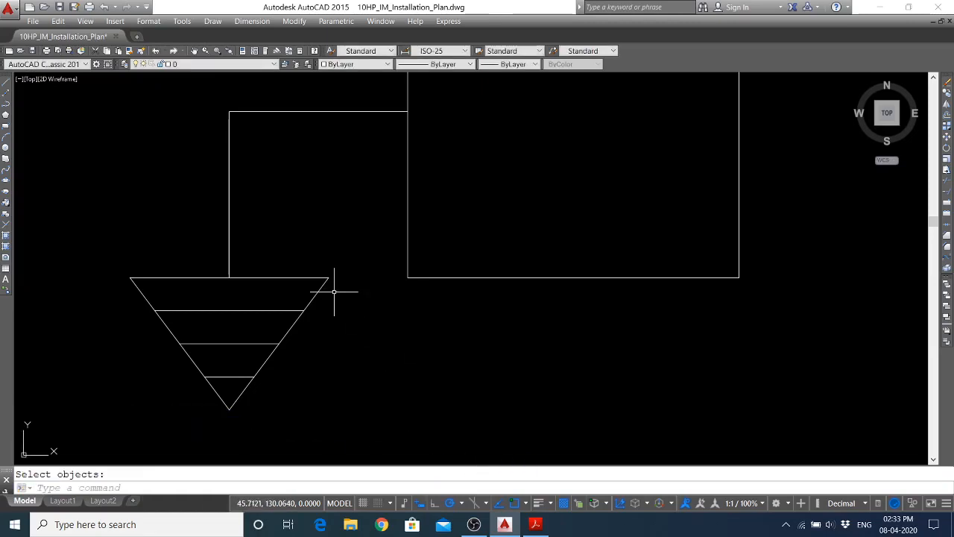
# Erase the two sloping lines of the V, leaving only the horizontal bars of the earth symbol
pyautogui.press('Return')
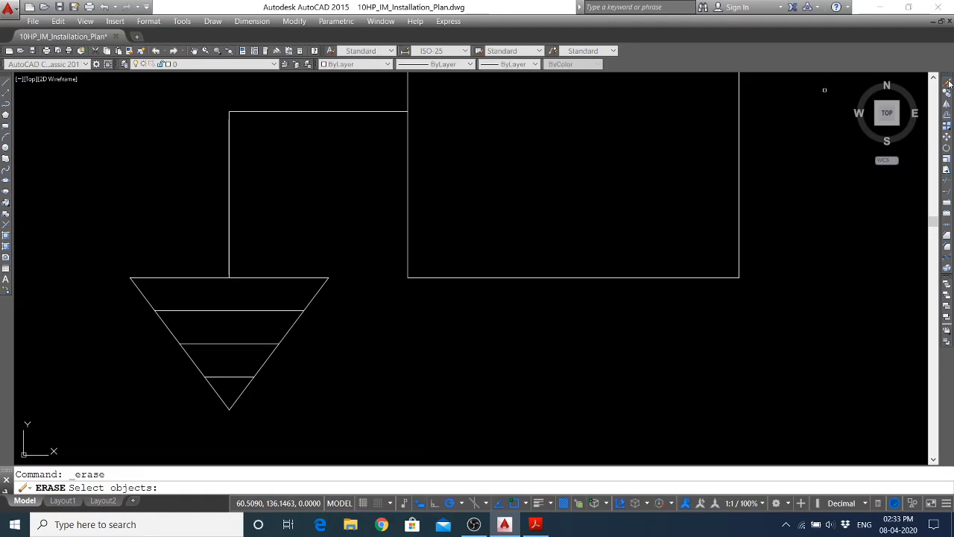
pyautogui.click(318, 291)
pyautogui.click(152, 304)
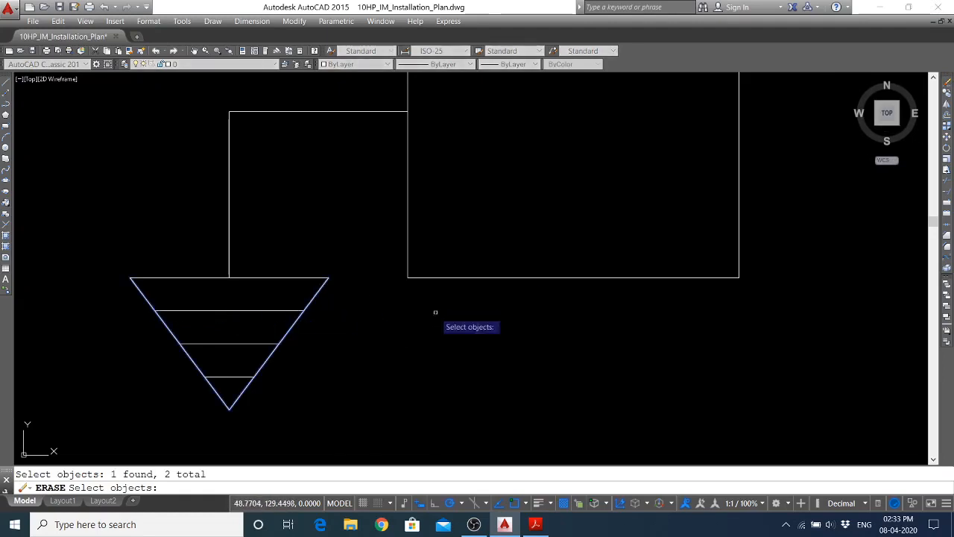
pyautogui.press('Return')
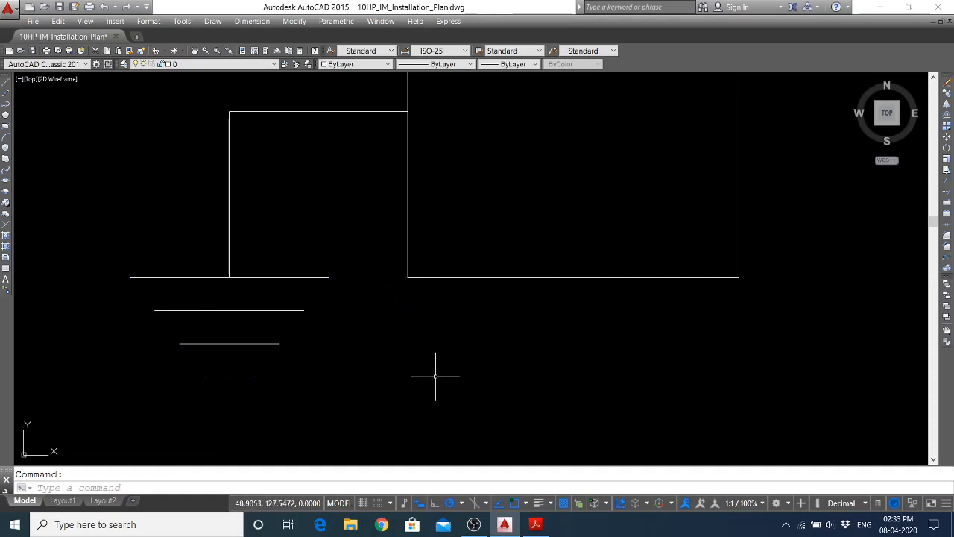
# Check the installation plan in the Acrobat Reader PDF, and in AutoCAD draw a 3 mm horizontal line outward from the square's right-side midpoint
pyautogui.scroll(-5, 184, 357)
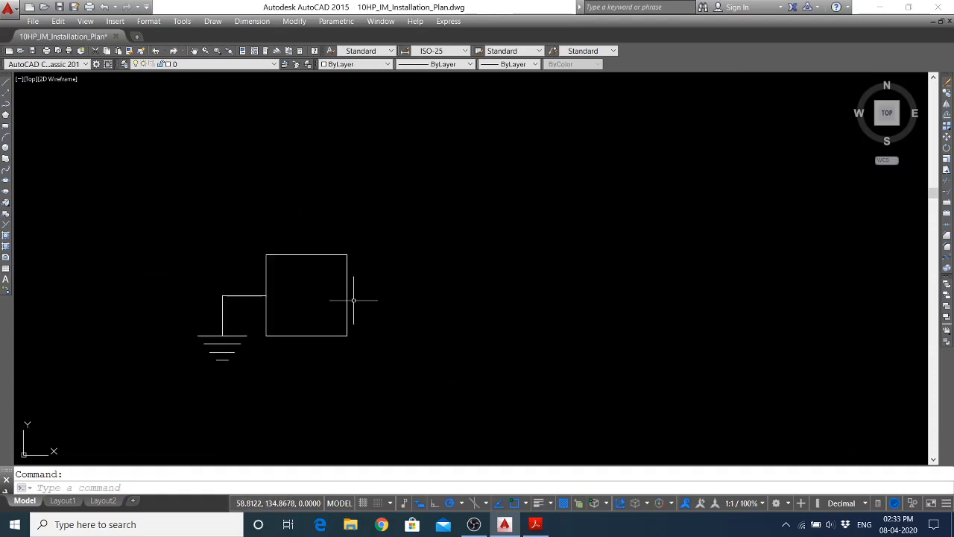
pyautogui.click(535, 524)
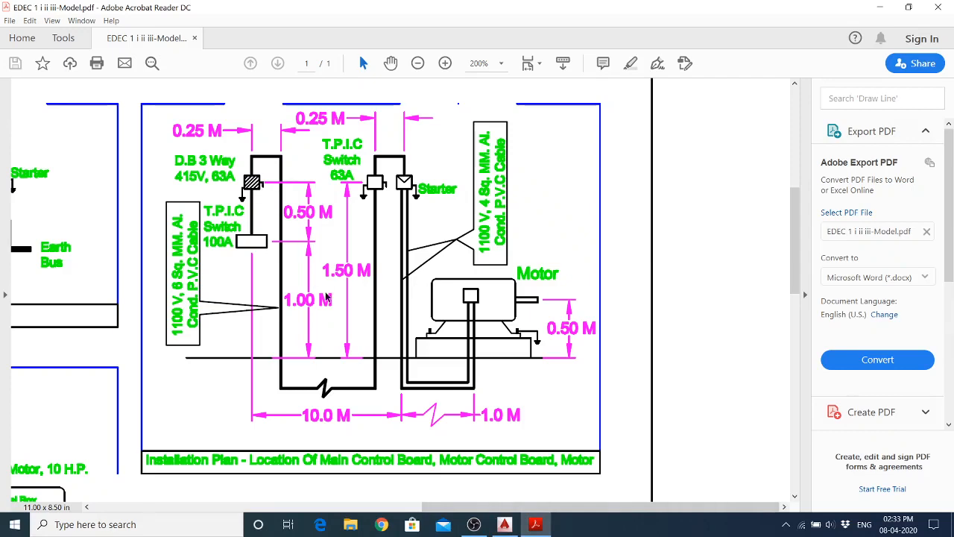
pyautogui.click(504, 524)
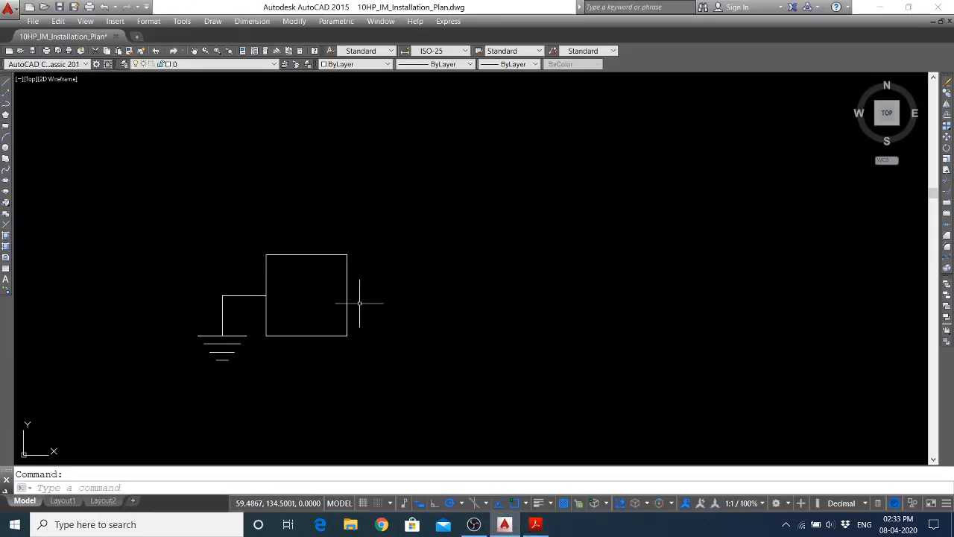
pyautogui.click(6, 83)
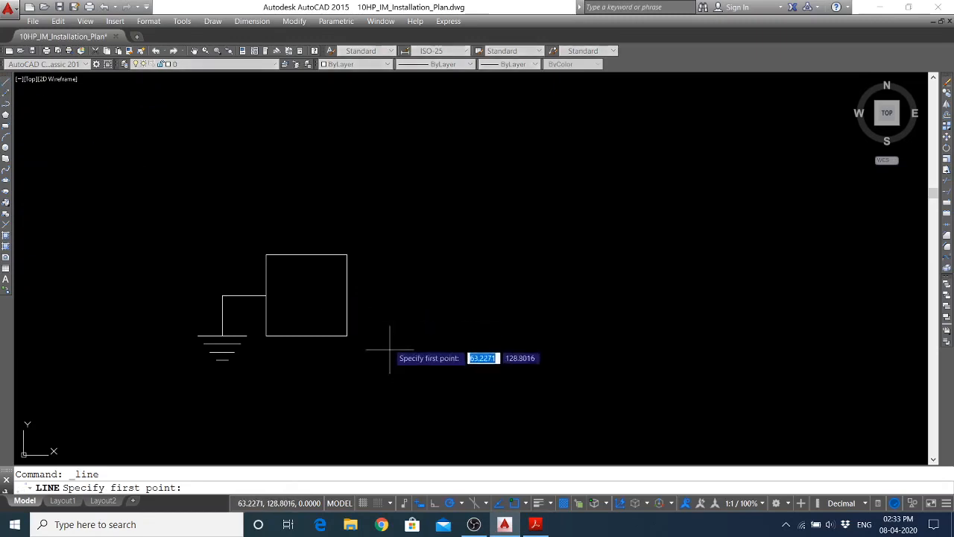
pyautogui.click(347, 295)
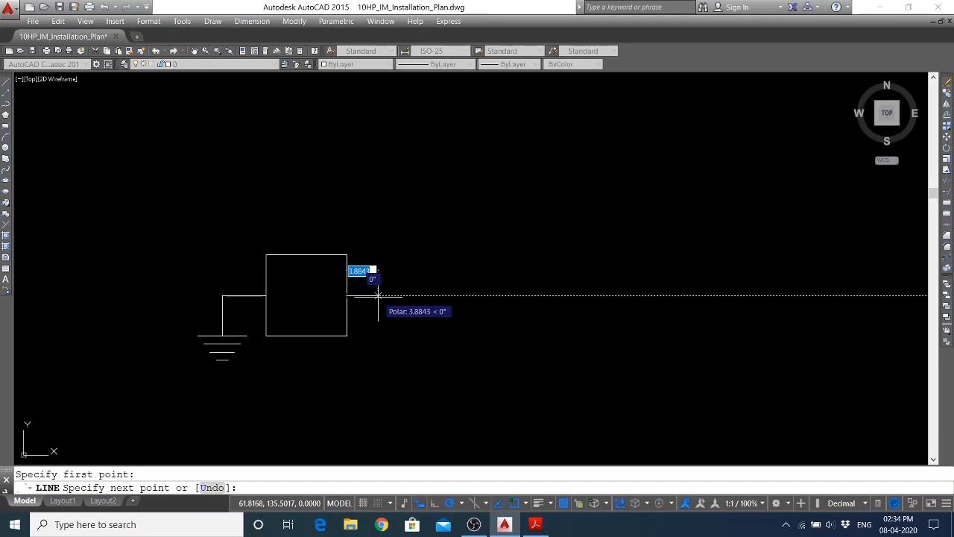
pyautogui.write('3')
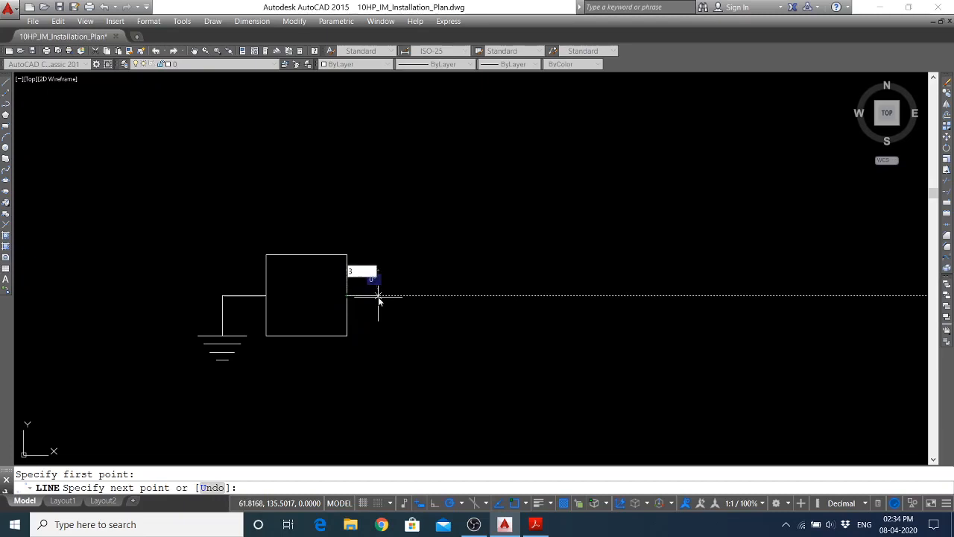
pyautogui.press('Return')
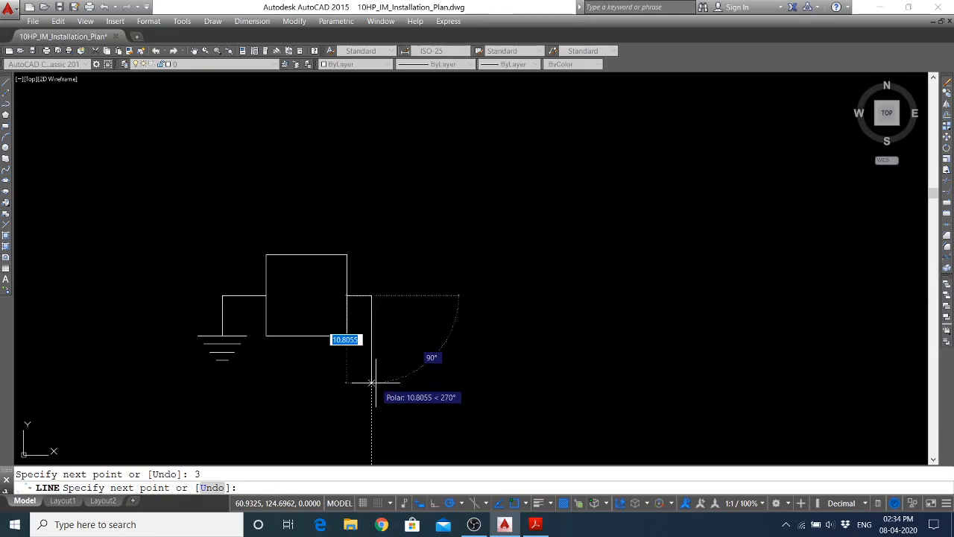
# Try to continue the line with a 3 mm segment at an angle of 270, and undo that segment
pyautogui.write('3')
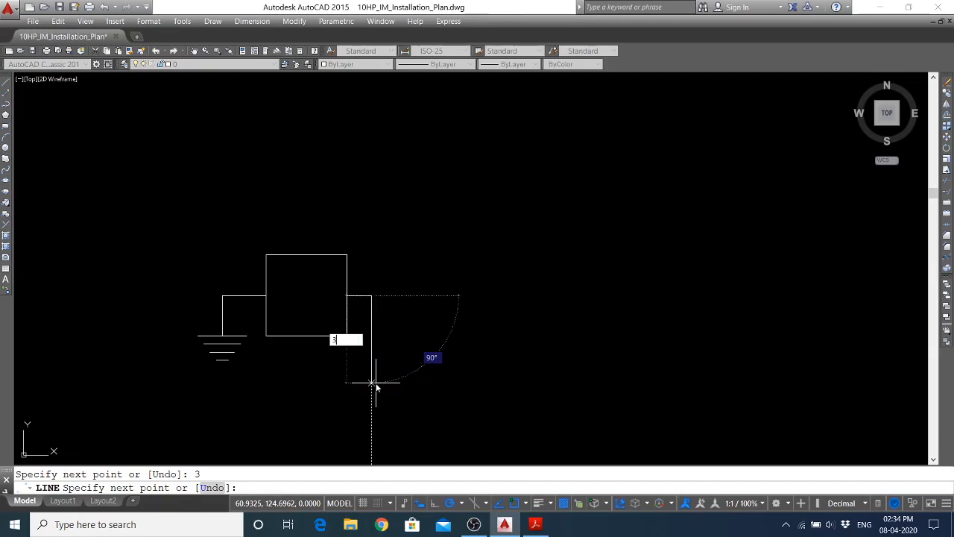
pyautogui.press('Tab')
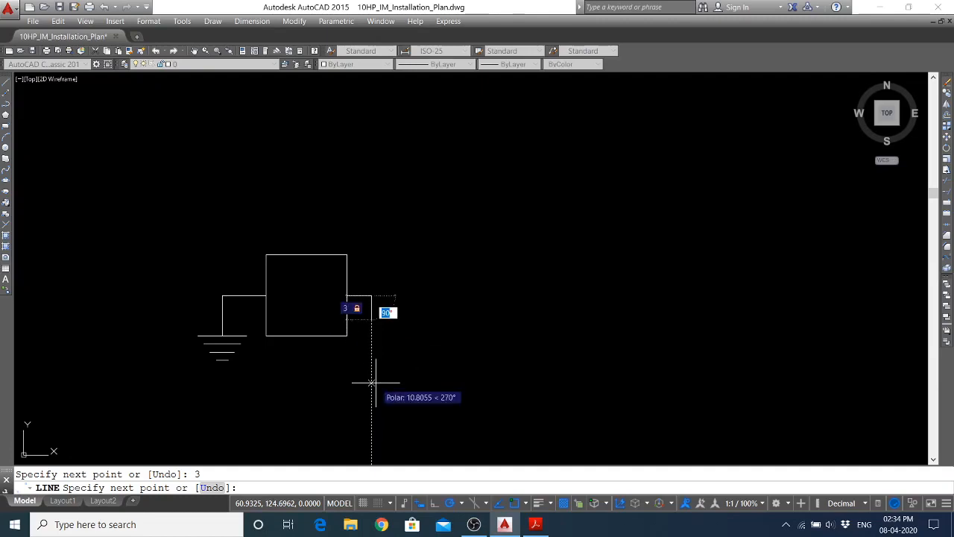
pyautogui.write('270')
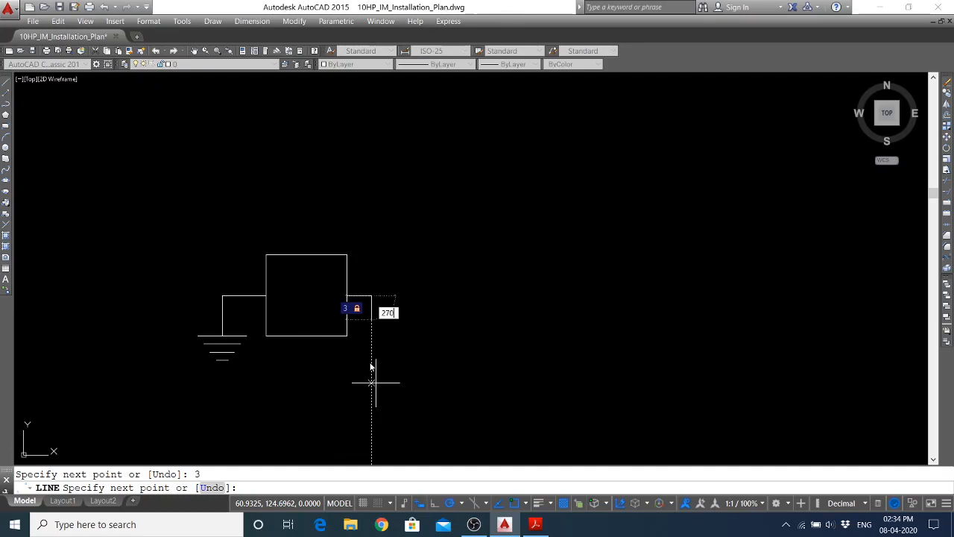
pyautogui.press('Return')
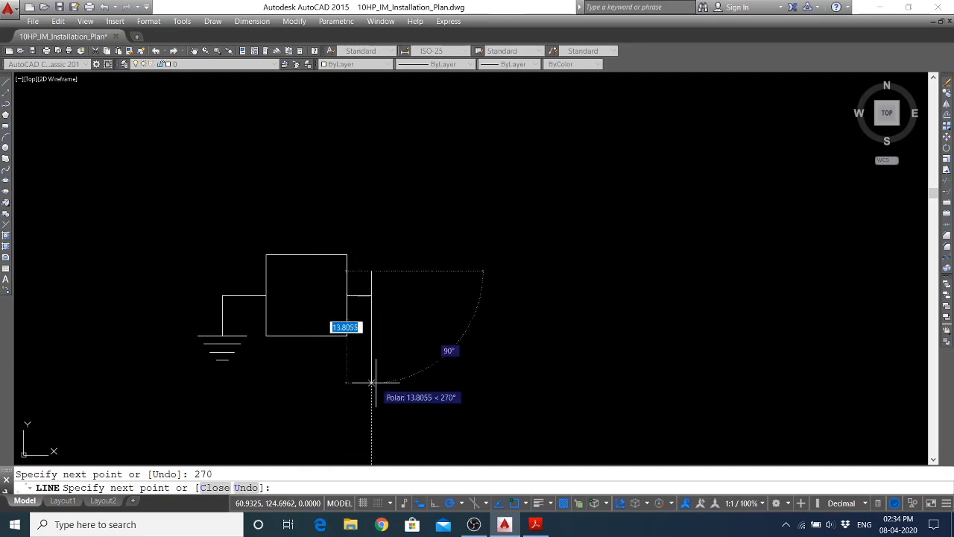
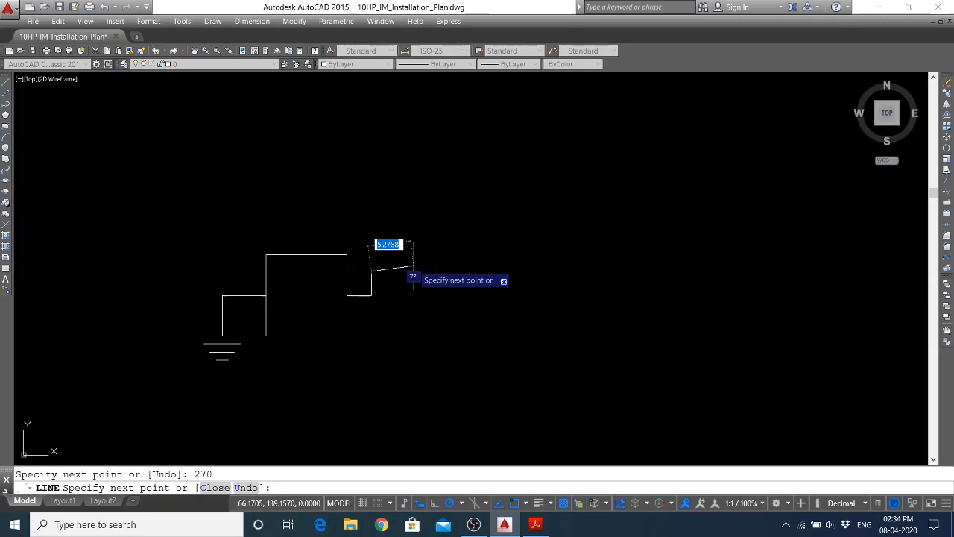
pyautogui.write('u')
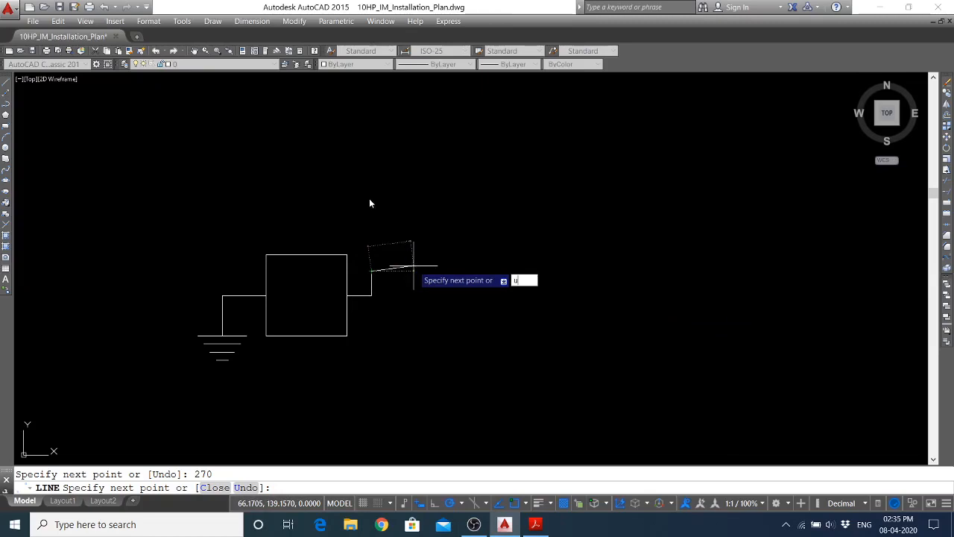
pyautogui.press('Return')
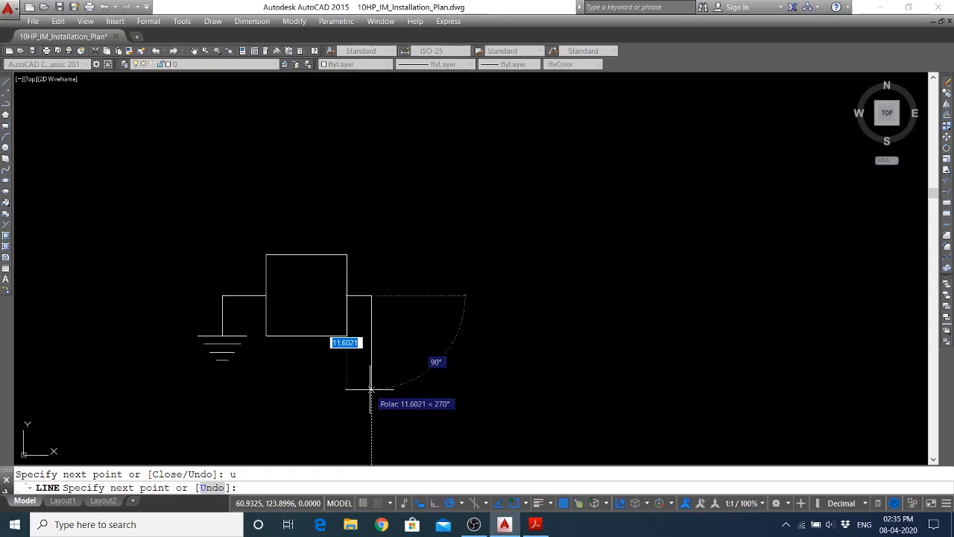
# Continue the line 3 mm straight down using an angle of 90, and end the line
pyautogui.write('3')
pyautogui.press('Tab')
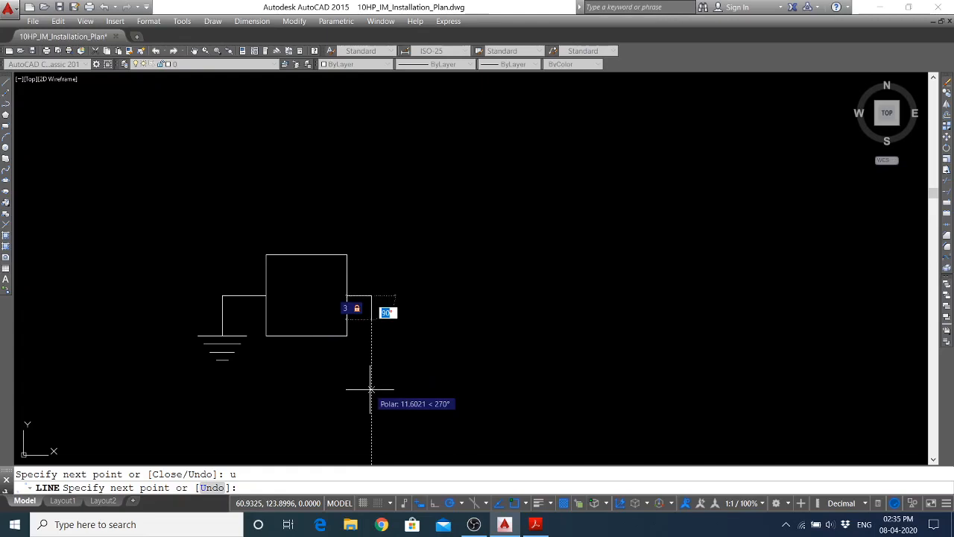
pyautogui.write('9')
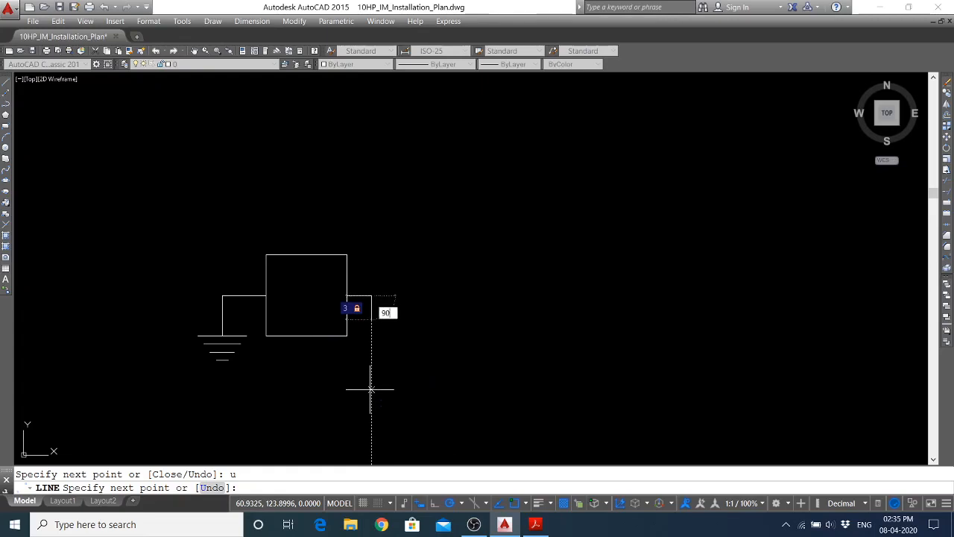
pyautogui.write('0')
pyautogui.press('Return')
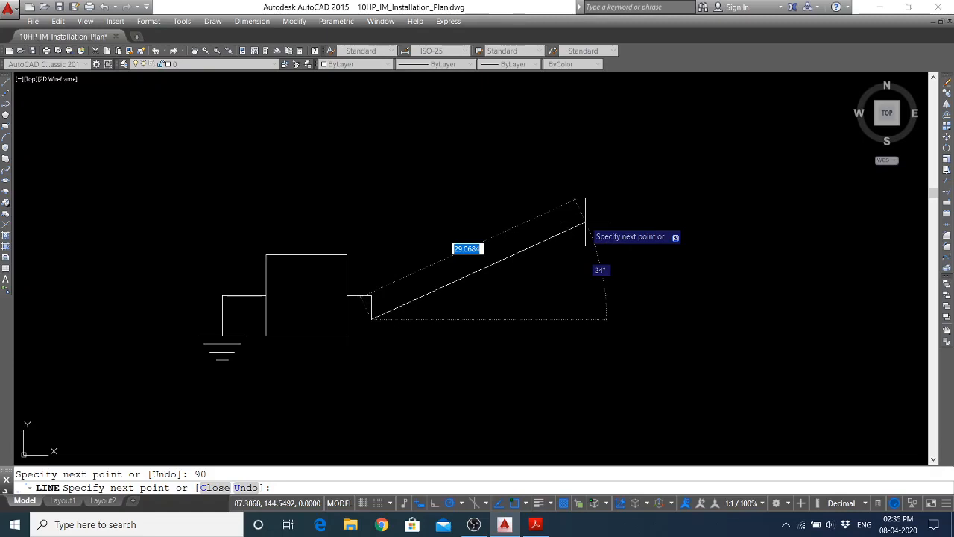
pyautogui.press('Escape')
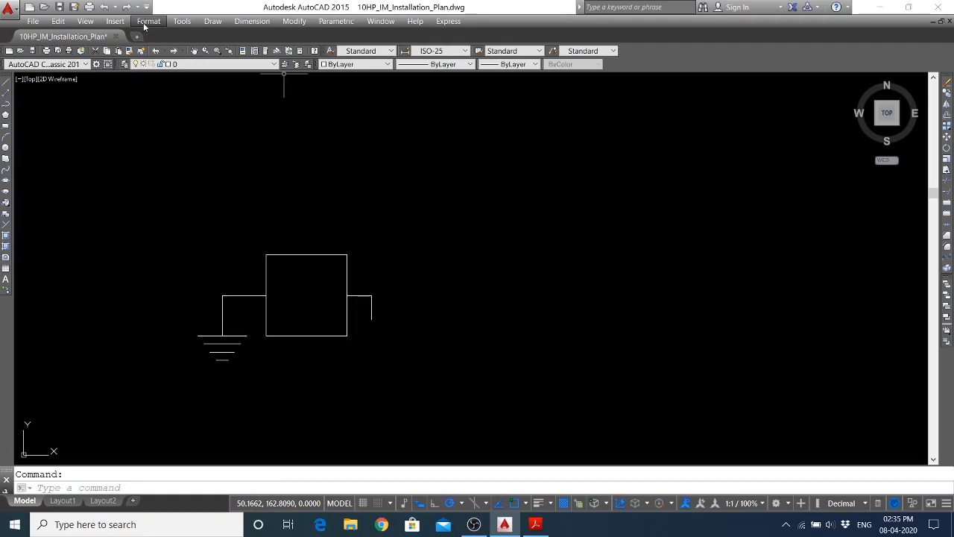
# Save the drawing and check the angle options in the drawing units, keeping clockwise measurement switched off
pyautogui.click(59, 6)
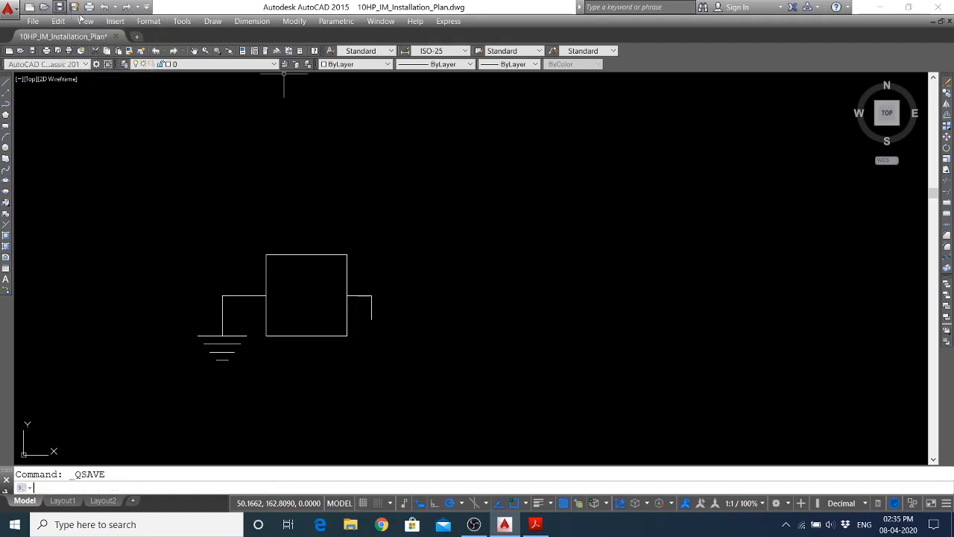
pyautogui.click(153, 22)
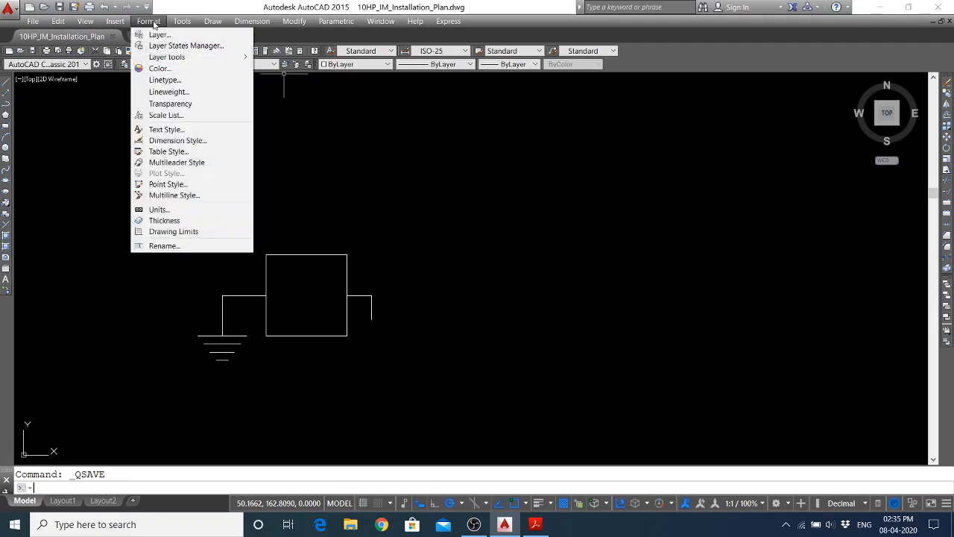
pyautogui.click(184, 210)
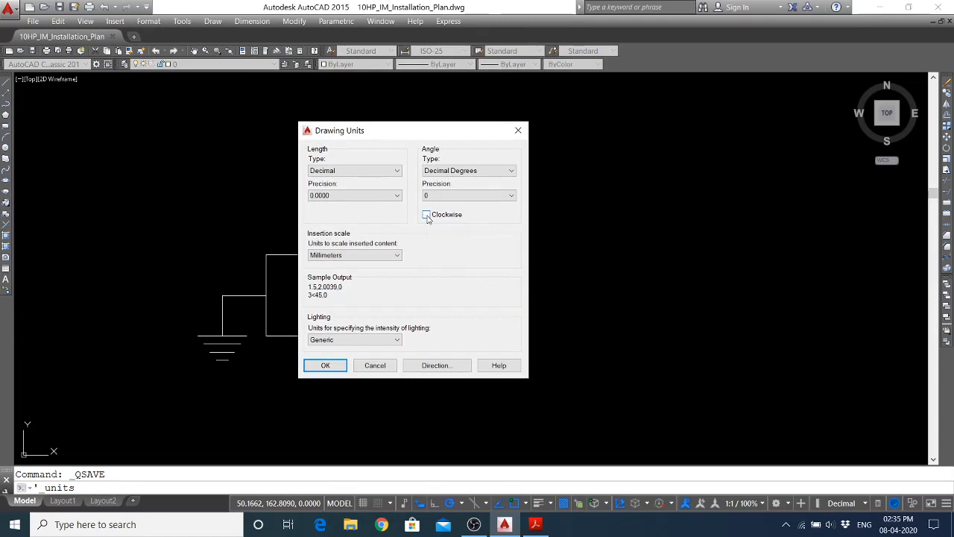
pyautogui.click(426, 214)
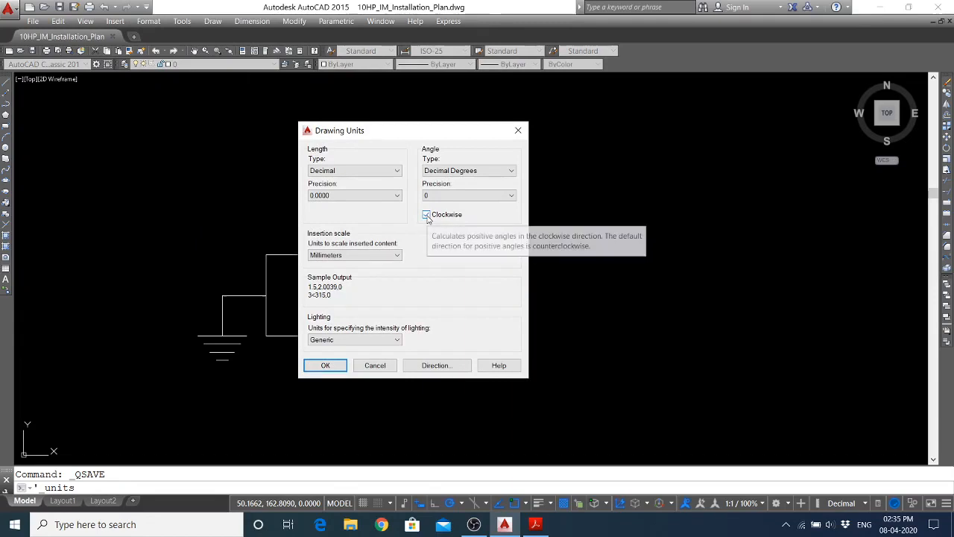
pyautogui.click(426, 214)
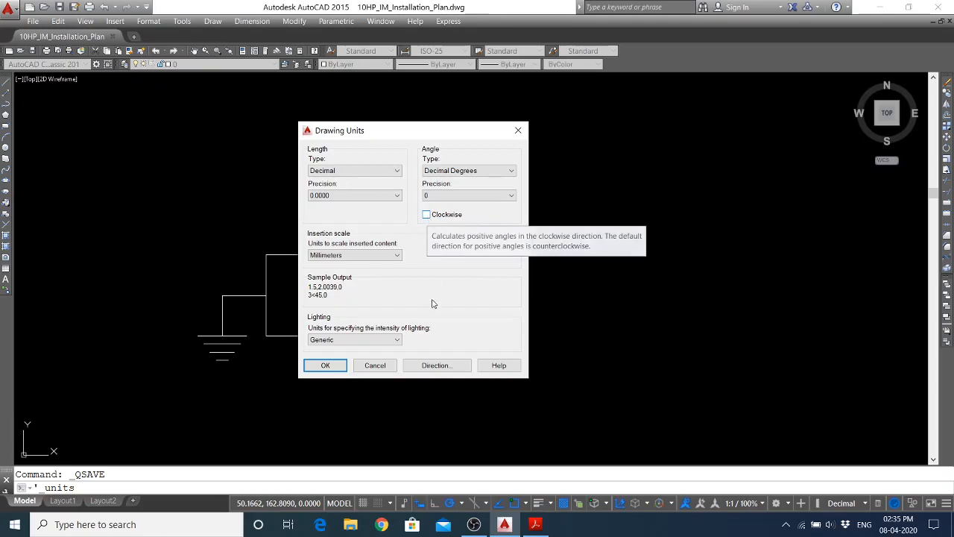
pyautogui.click(326, 365)
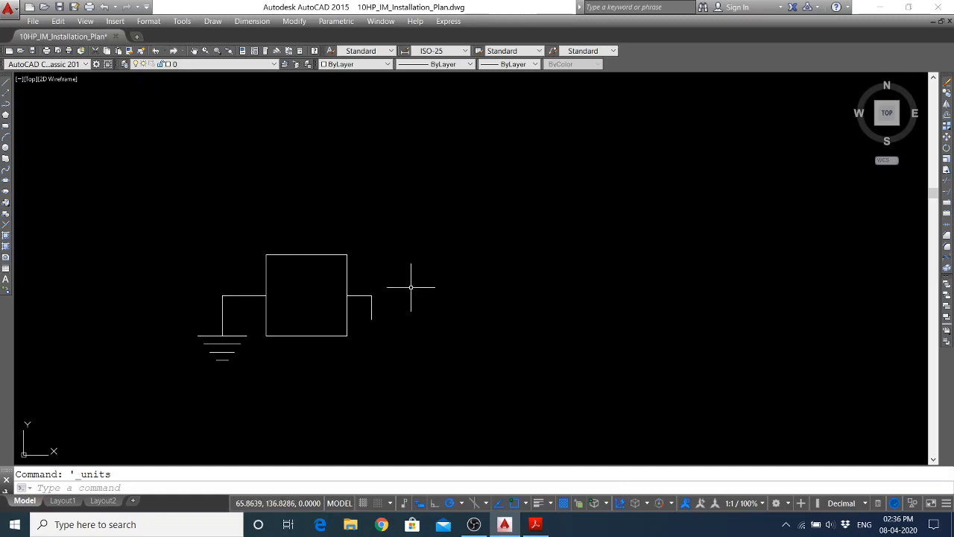
# Review the clockwise angle option in the drawing units once more and accept the units with it switched off
pyautogui.click(150, 22)
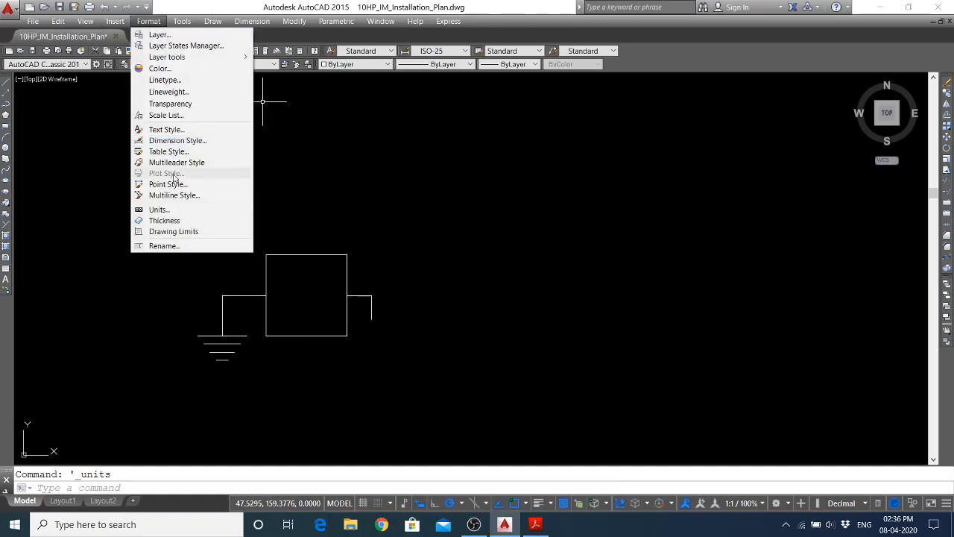
pyautogui.click(158, 209)
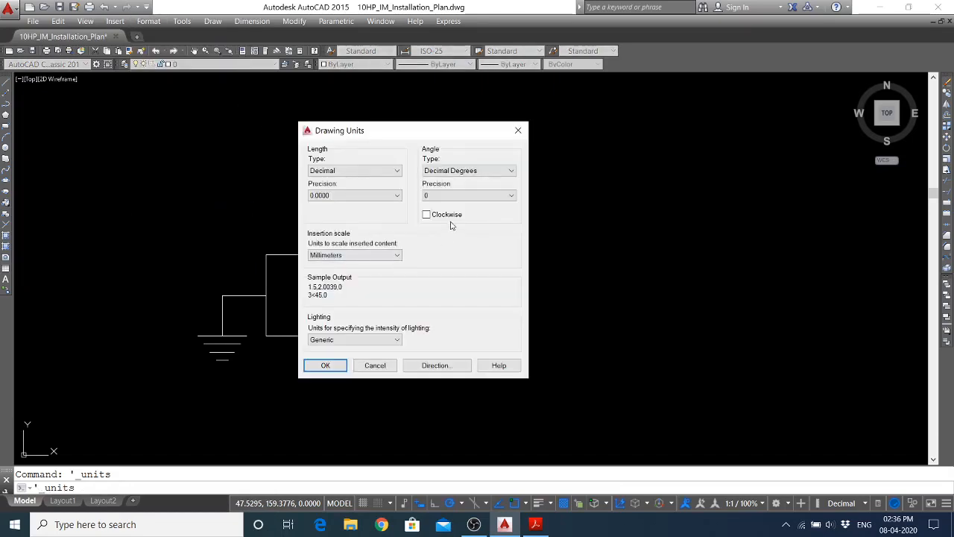
pyautogui.click(441, 221)
pyautogui.click(426, 215)
pyautogui.click(426, 214)
pyautogui.click(325, 365)
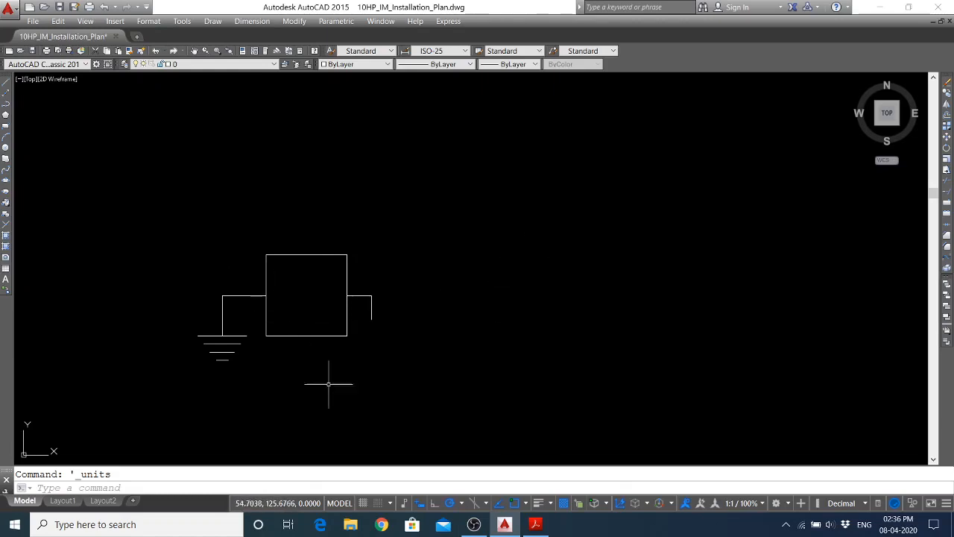
# Check the D.B 3 Way symbol on the installation plan in the Acrobat Reader PDF, and return to AutoCAD
pyautogui.click(535, 524)
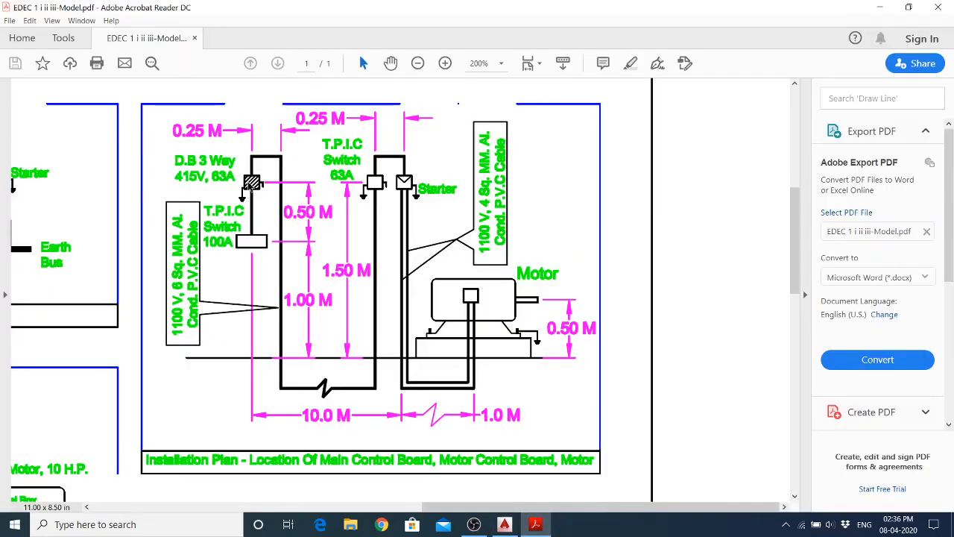
pyautogui.click(504, 524)
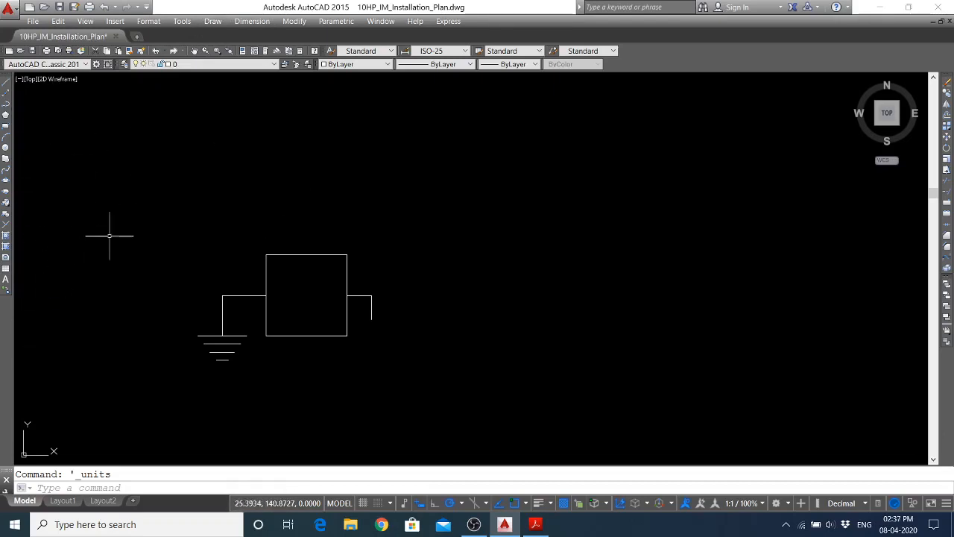
pyautogui.click(205, 23)
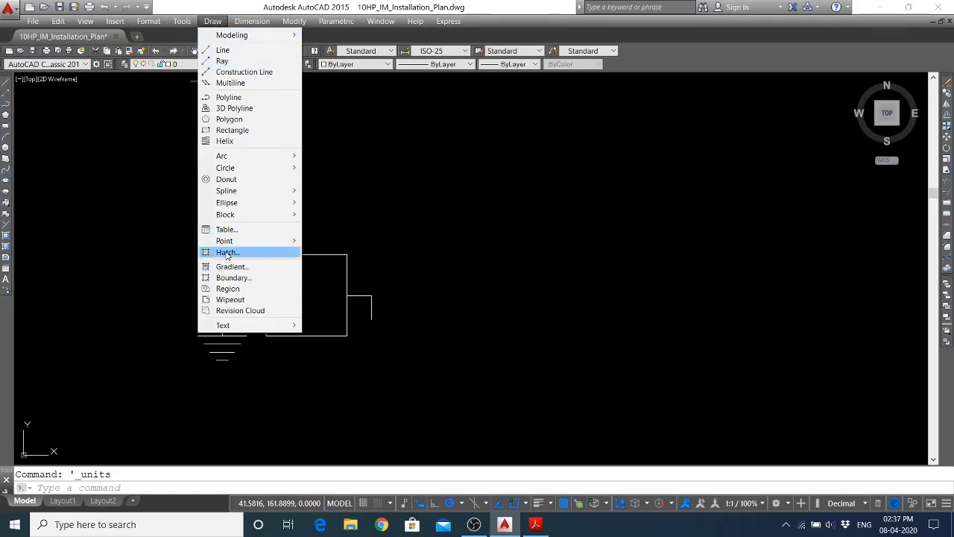
pyautogui.click(430, 255)
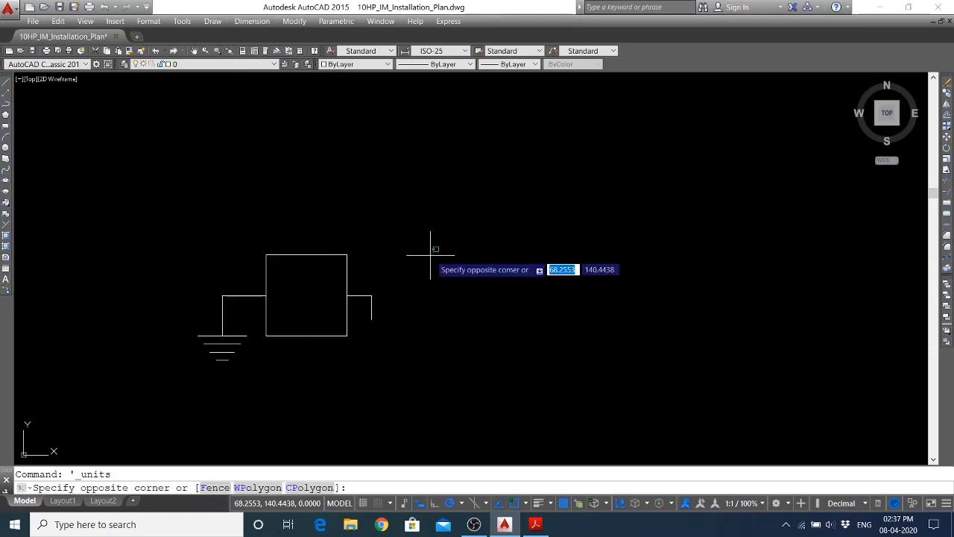
pyautogui.click(478, 281)
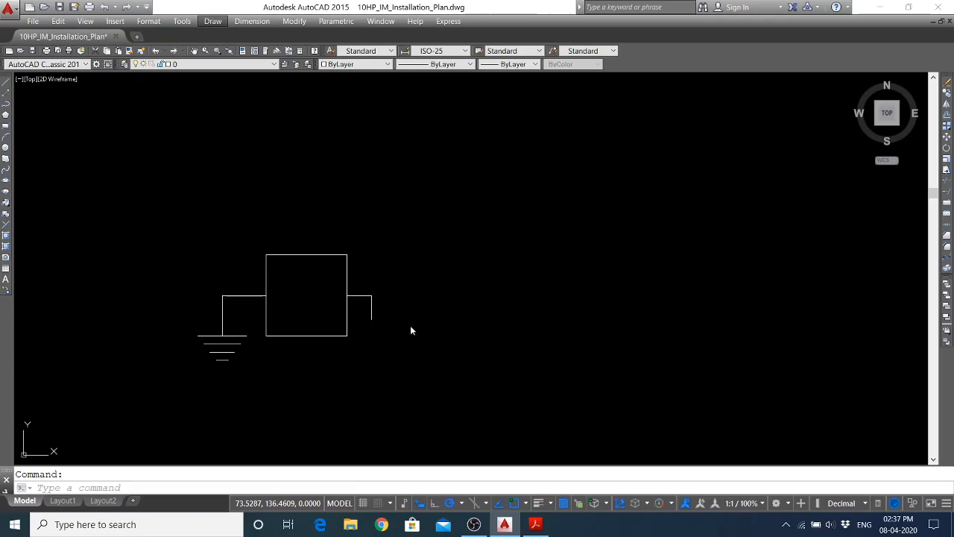
# Start a hatch and pick a point inside the square to use its outline as the hatch boundary
pyautogui.click(336, 487)
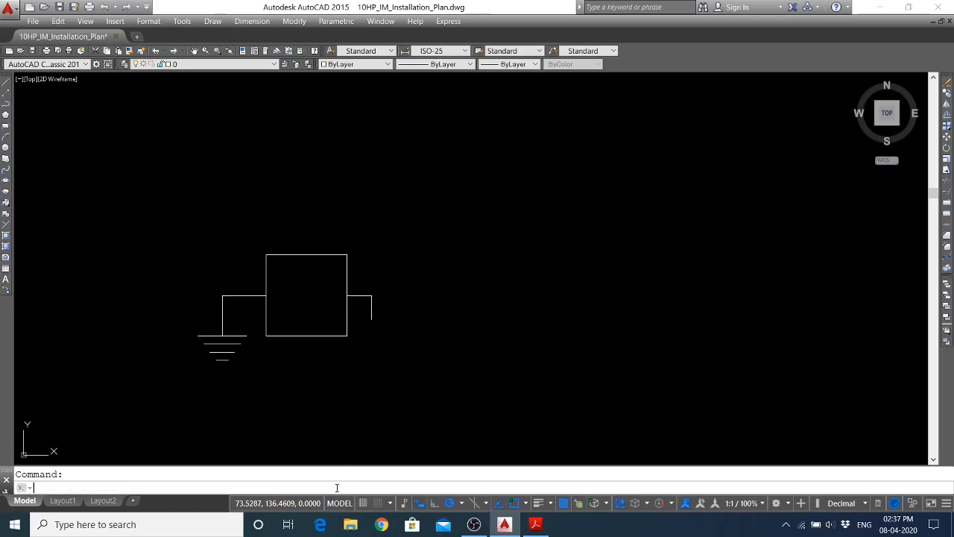
pyautogui.write('H')
pyautogui.press('Return')
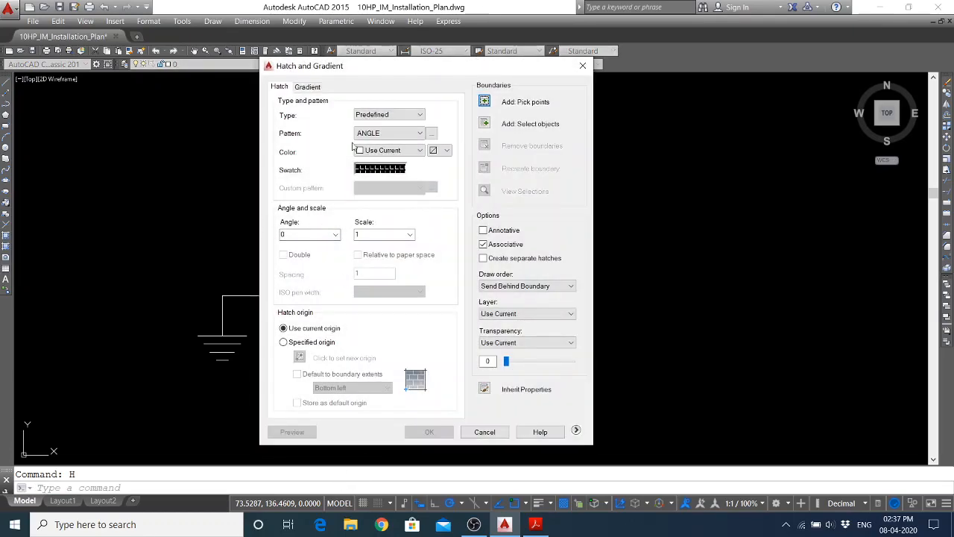
pyautogui.click(484, 101)
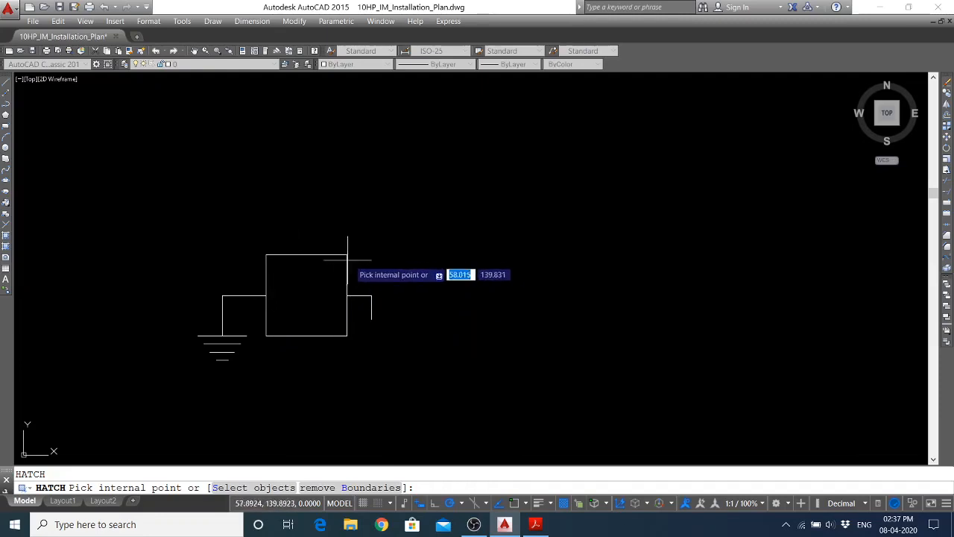
pyautogui.click(304, 302)
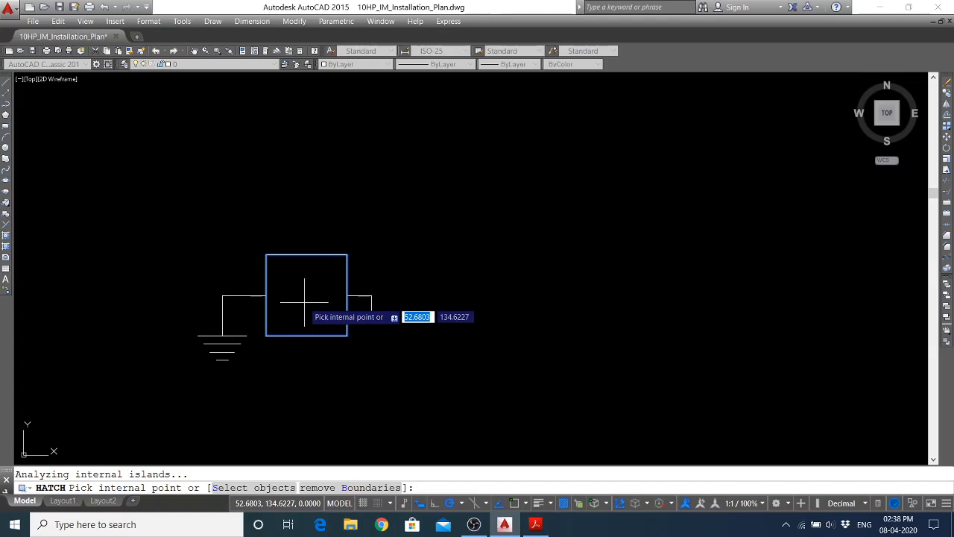
pyautogui.press('Return')
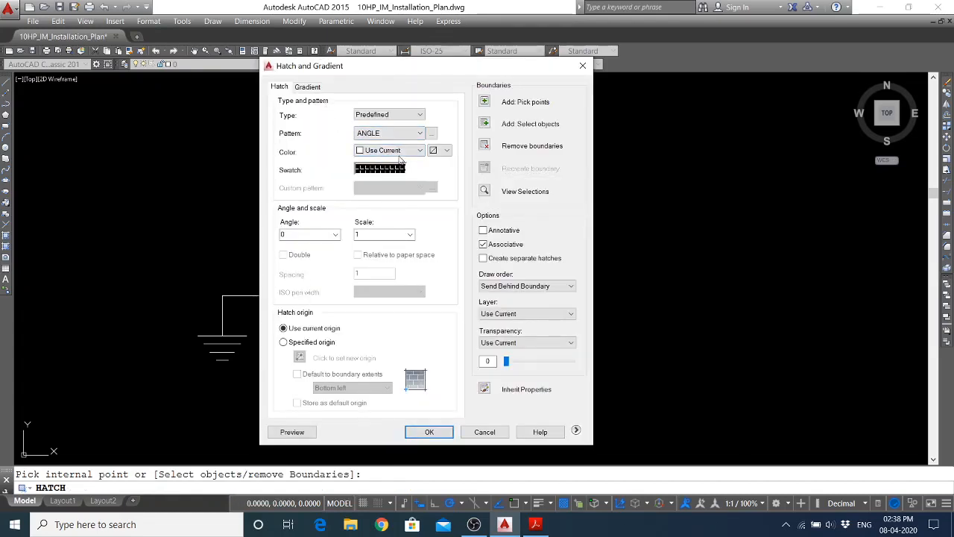
# Try the predefined JIS_LC_20 pattern for the square's hatch and preview it
pyautogui.click(402, 150)
pyautogui.click(404, 157)
pyautogui.click(389, 168)
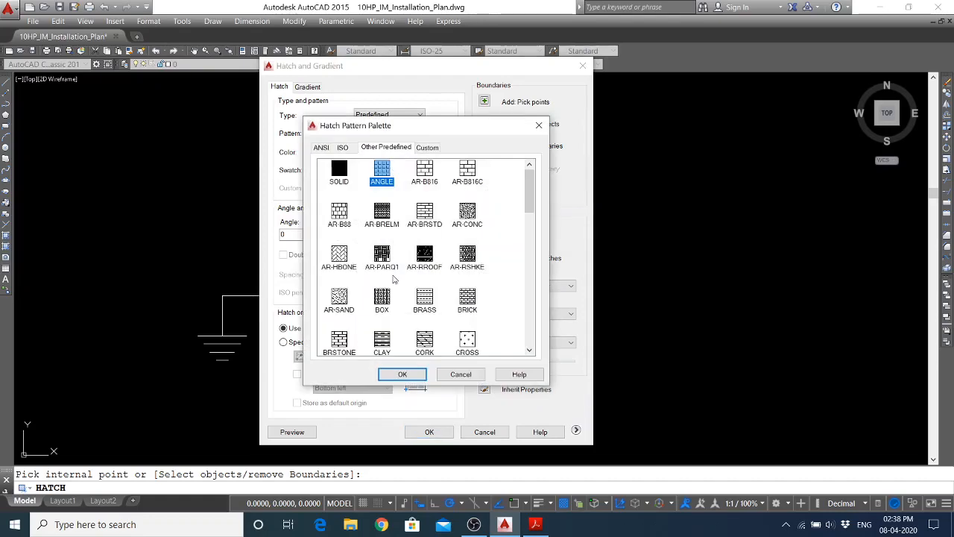
pyautogui.scroll(-5, 394, 279)
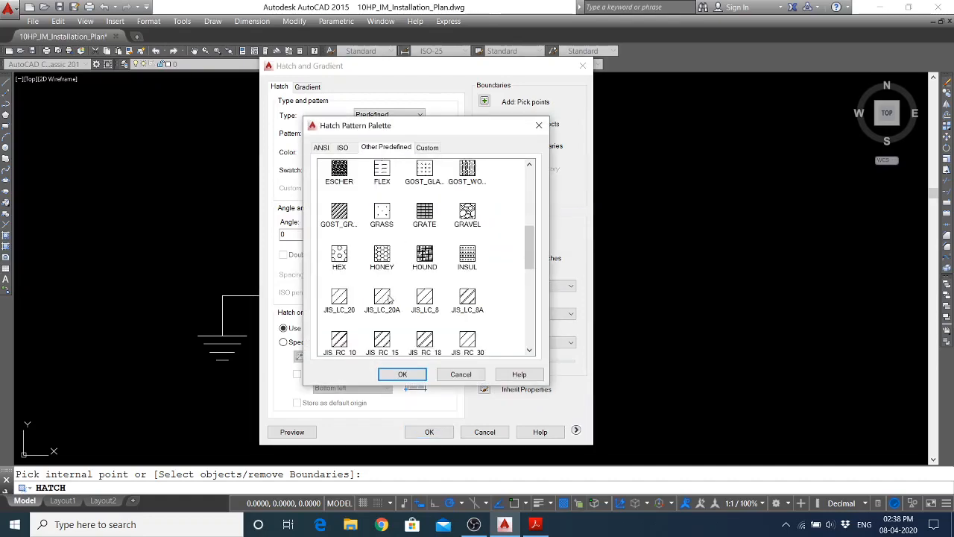
pyautogui.click(341, 300)
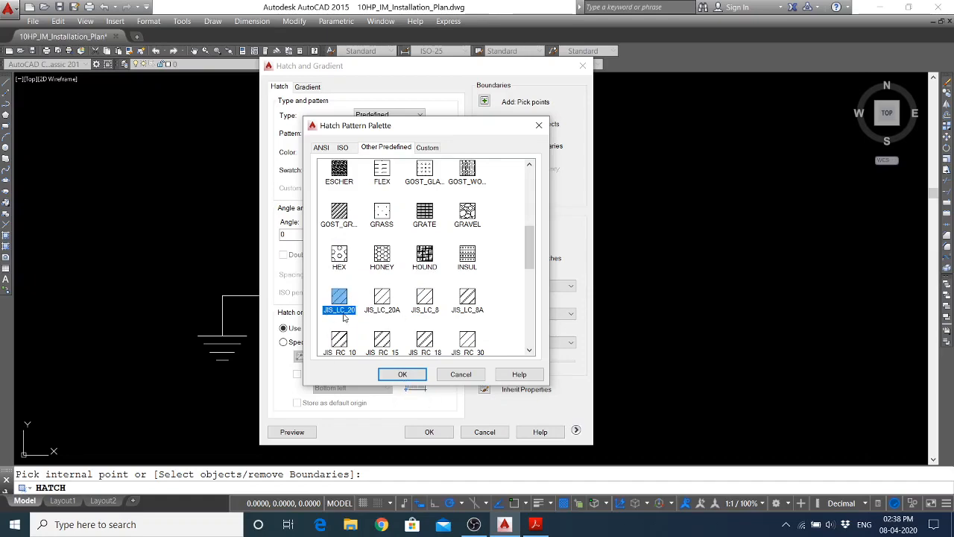
pyautogui.click(410, 378)
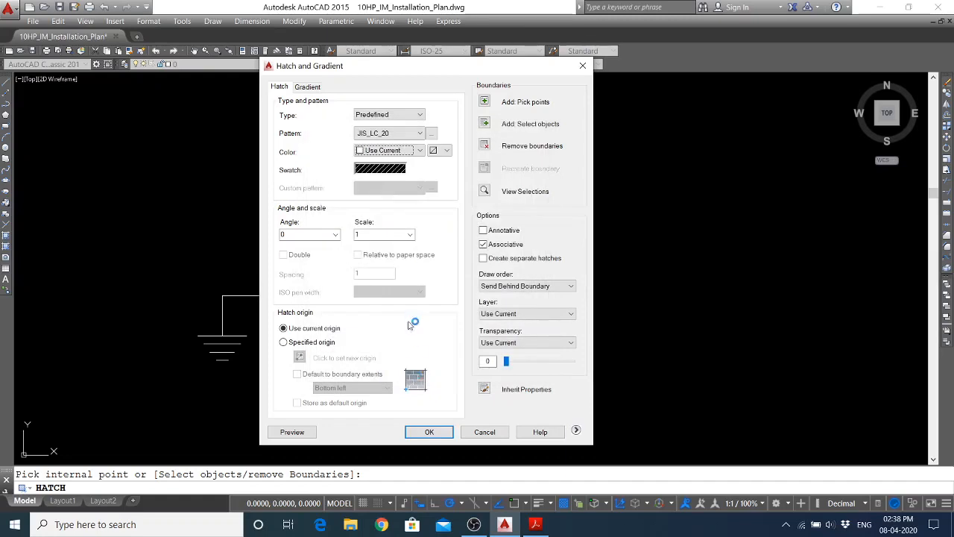
pyautogui.click(292, 433)
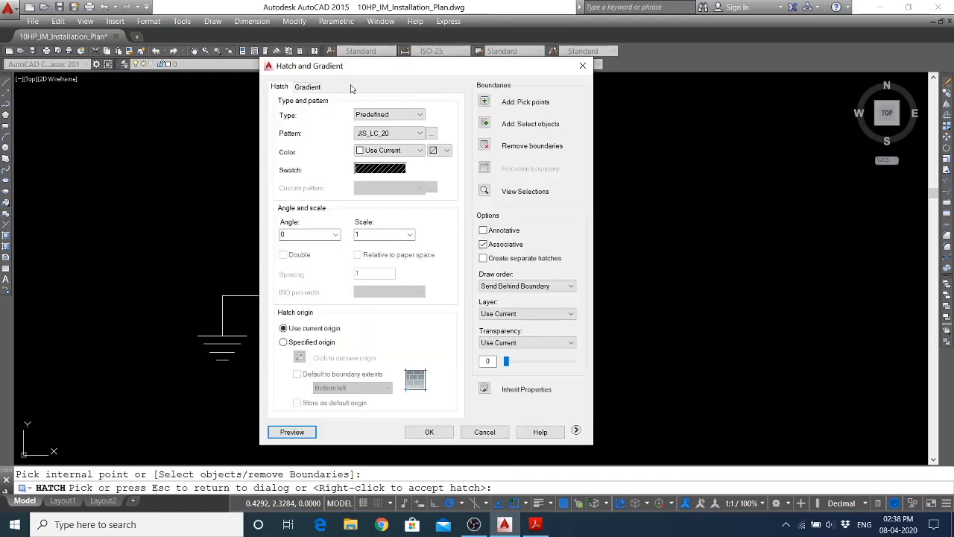
# Change the square's hatch pattern to ANSI31 and preview it on the drawing
pyautogui.click(397, 135)
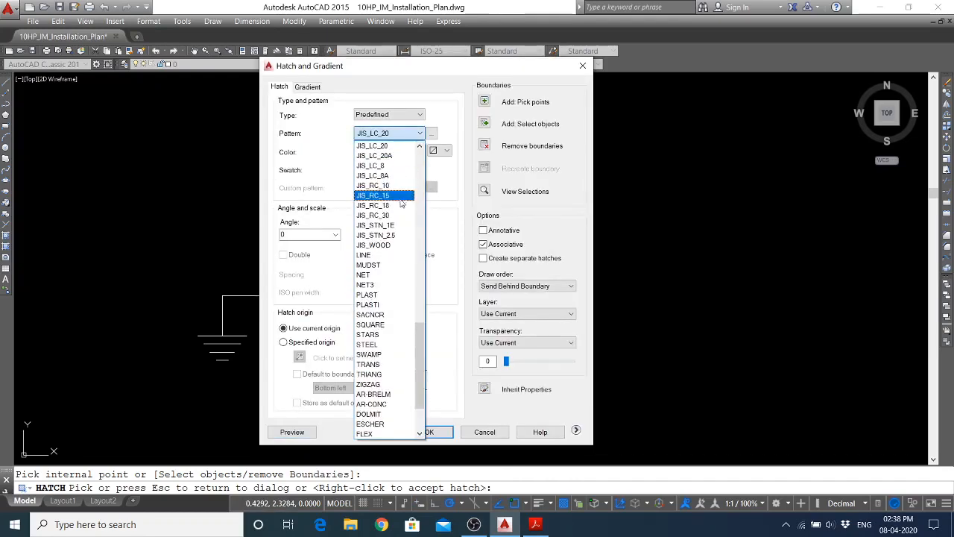
pyautogui.scroll(20, 370, 337)
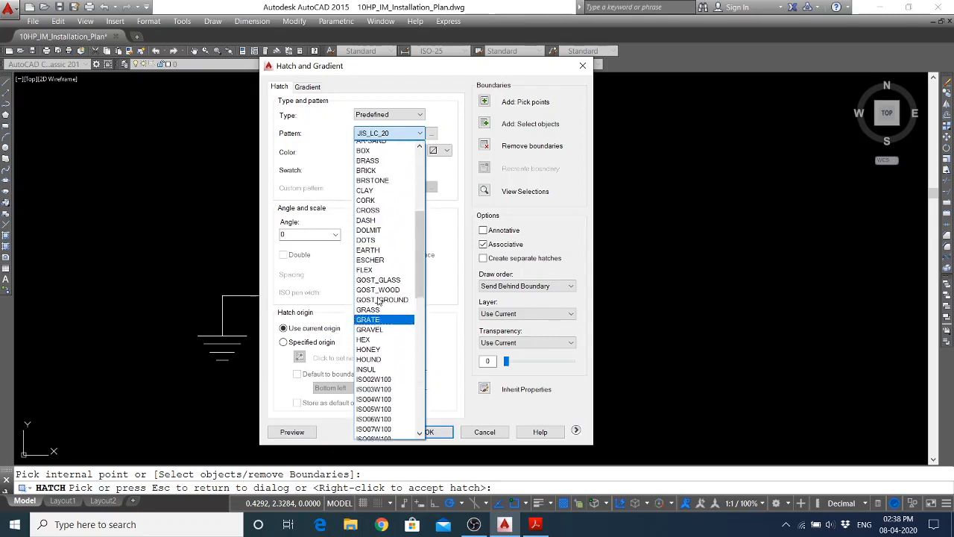
pyautogui.scroll(3, 380, 298)
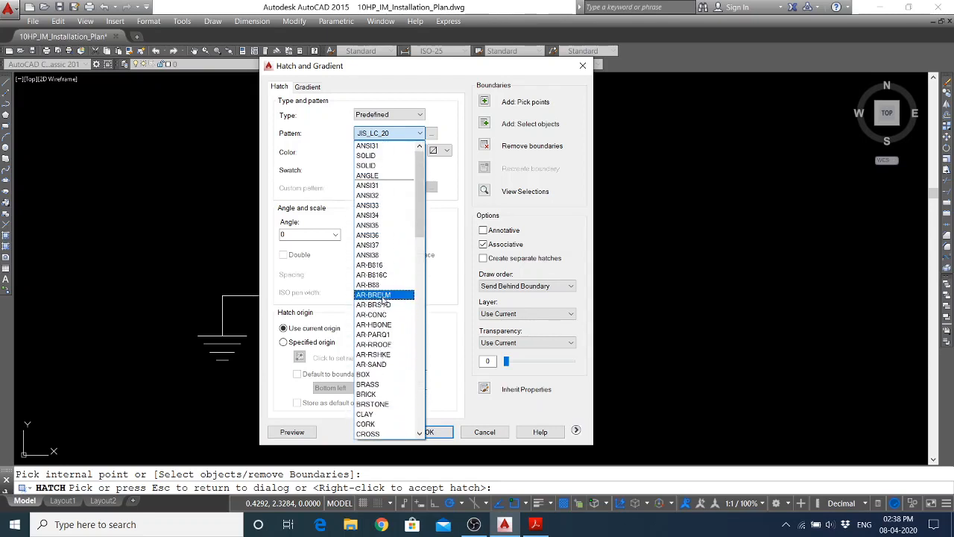
pyautogui.click(383, 185)
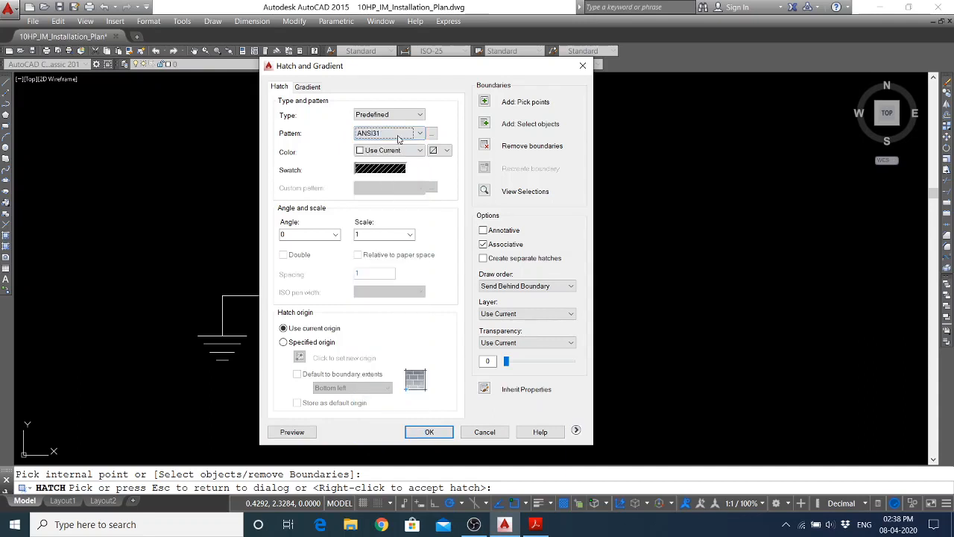
pyautogui.click(299, 432)
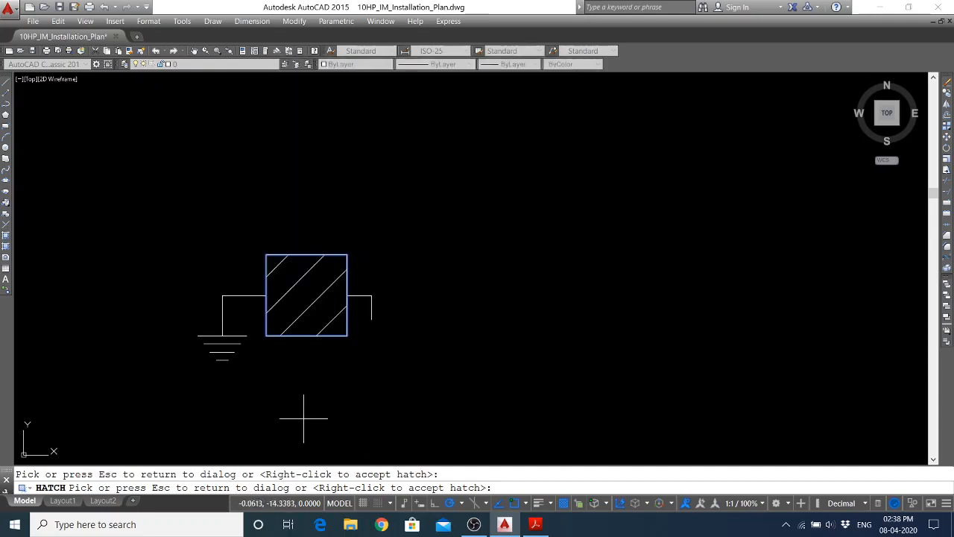
pyautogui.scroll(-5, 340, 329)
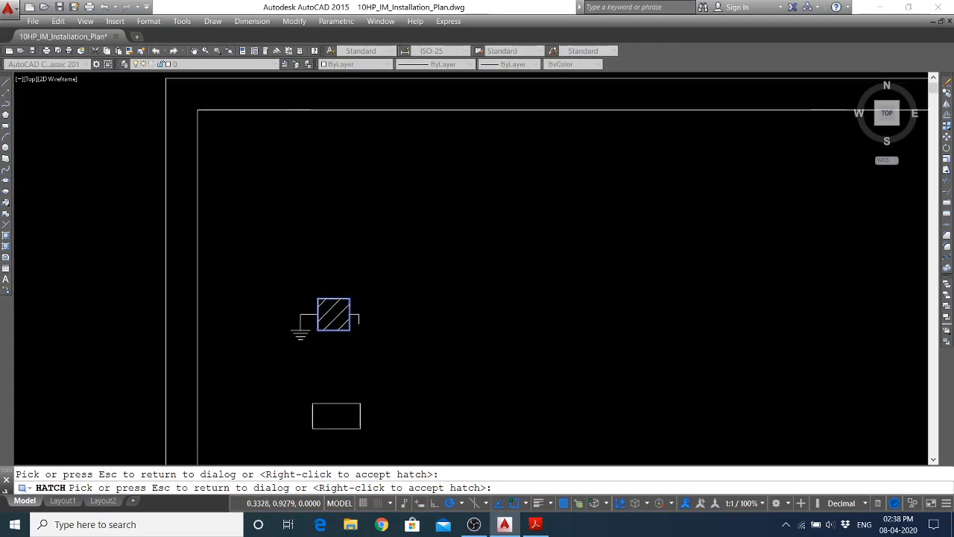
pyautogui.scroll(6, 337, 343)
pyautogui.scroll(2, 340, 345)
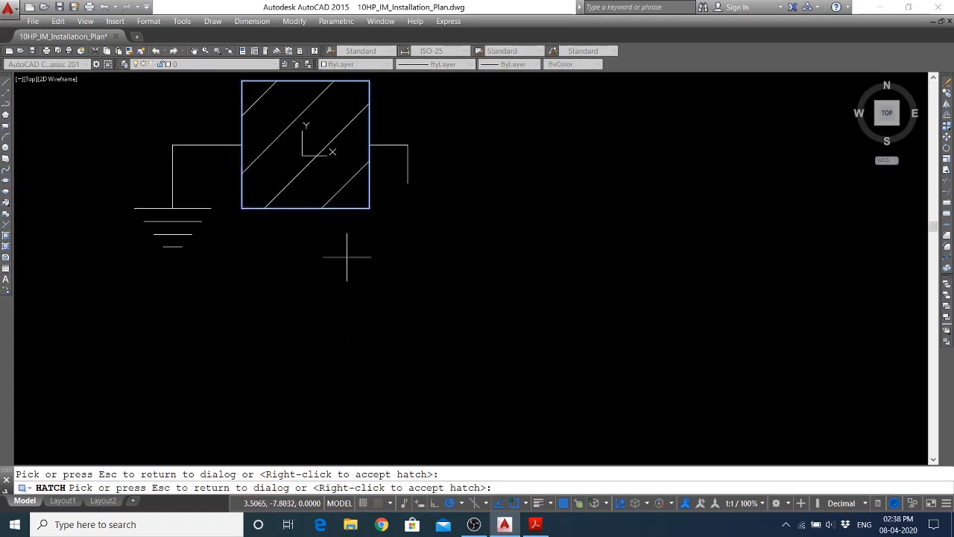
pyautogui.scroll(-2, 340, 261)
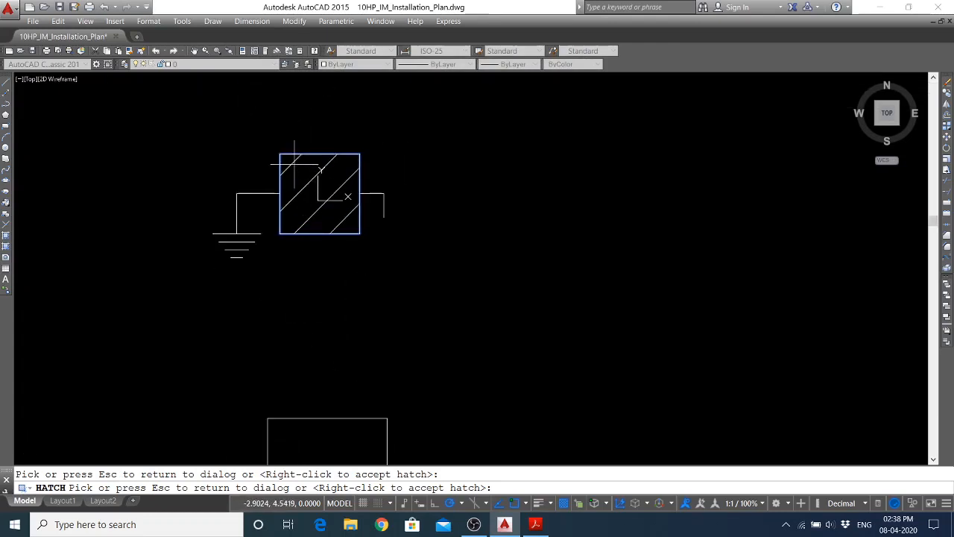
# Set the ANSI31 hatch scale to 0.5 and preview the hatch in the square
pyautogui.press('Escape')
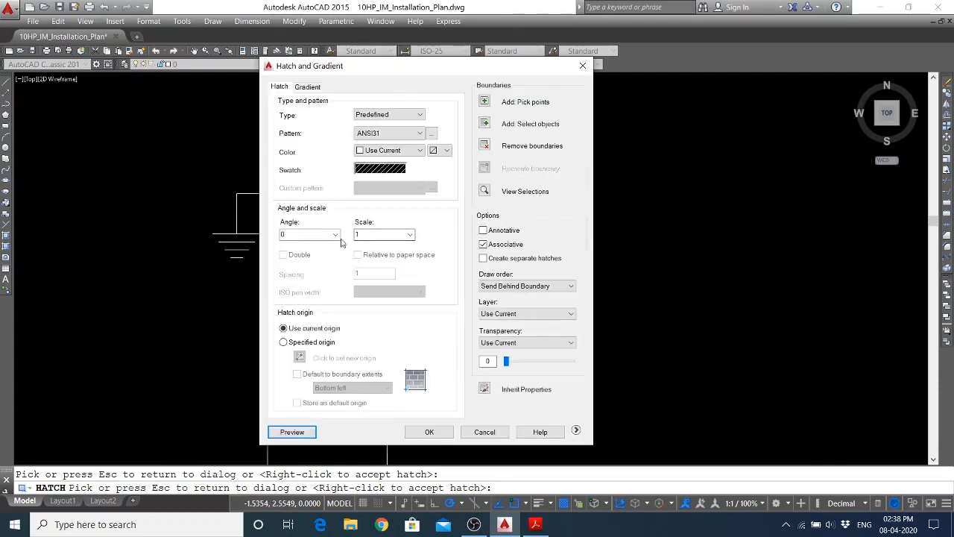
pyautogui.doubleClick(384, 235)
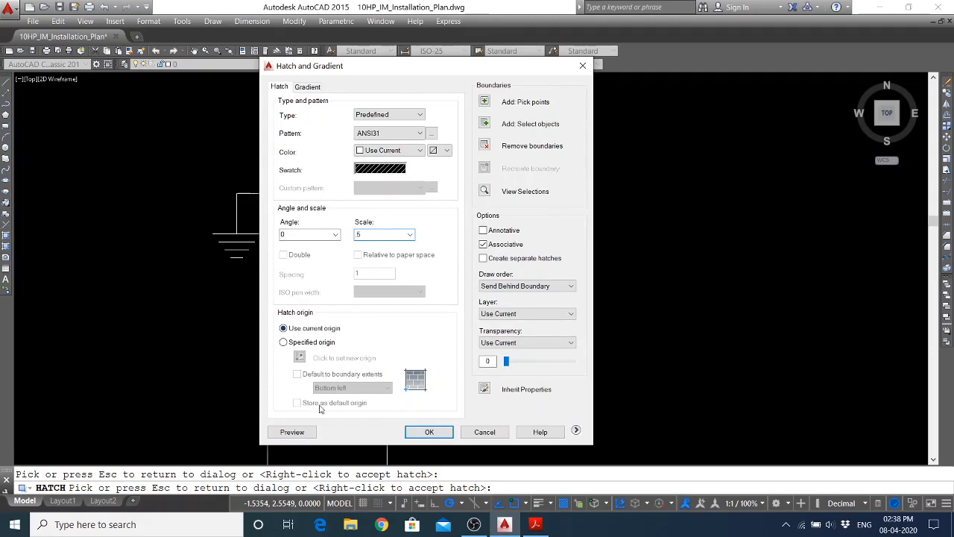
pyautogui.click(292, 432)
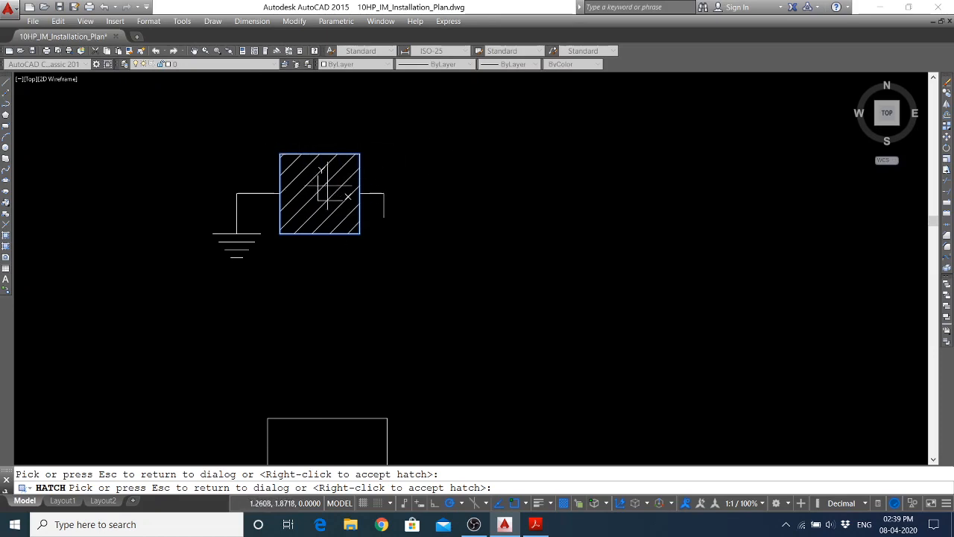
# Try a 90-degree angle for the square's ANSI31 hatch and preview it on the drawing
pyautogui.press('Escape')
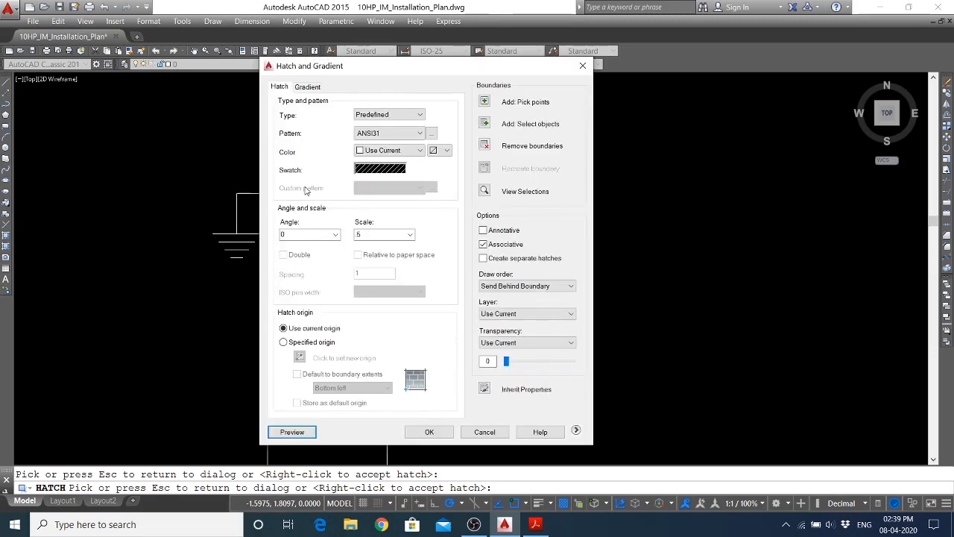
pyautogui.click(300, 432)
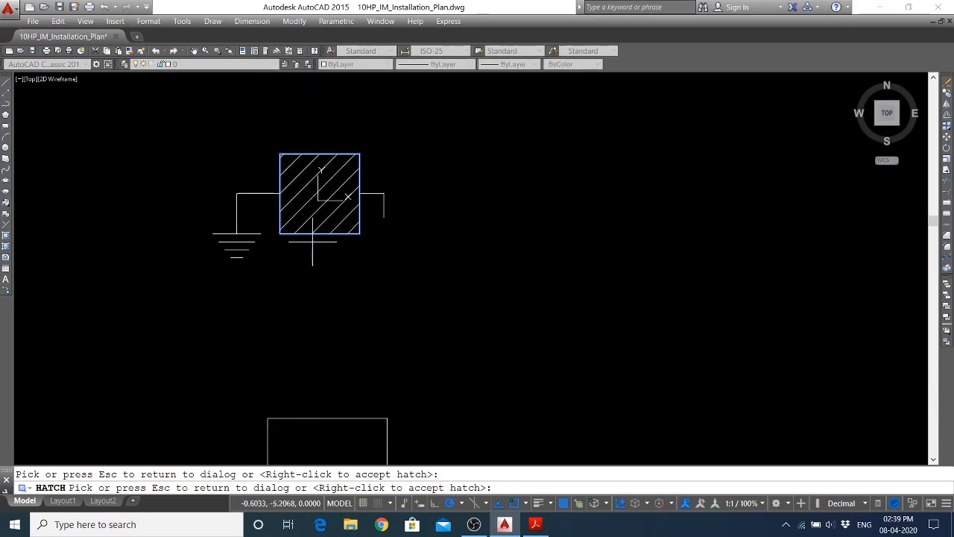
pyautogui.press('Escape')
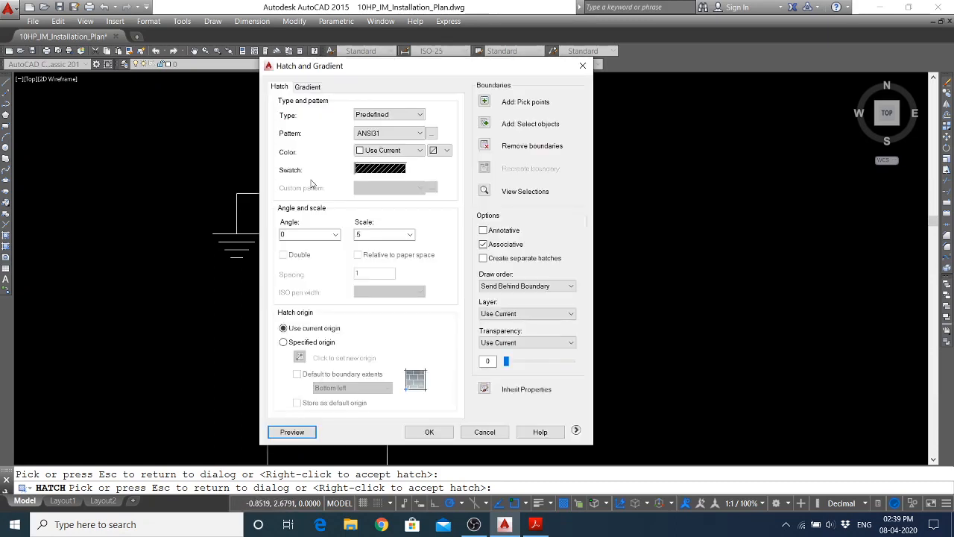
pyautogui.doubleClick(298, 236)
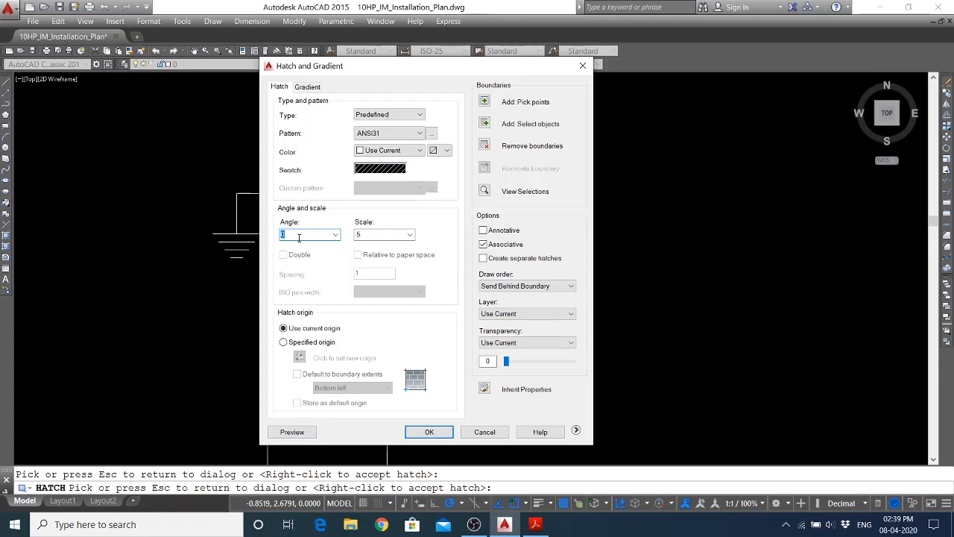
pyautogui.click(292, 432)
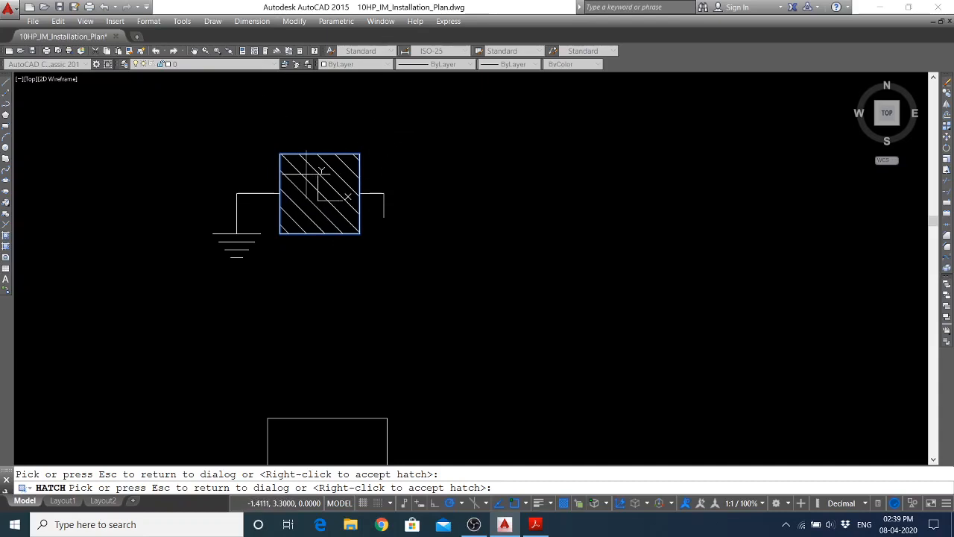
pyautogui.press('Escape')
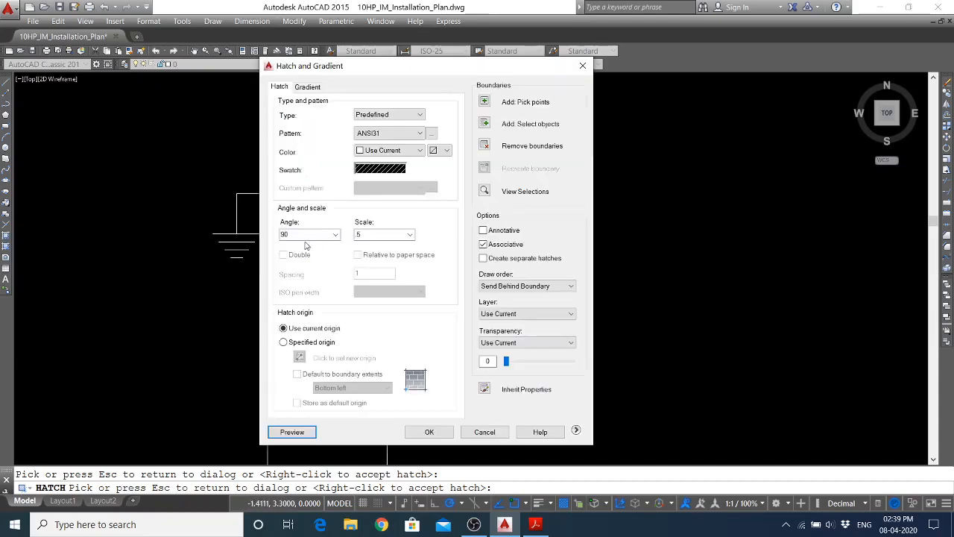
# Set the ANSI31 hatch angle to 0 and its scale to 1, and apply the hatch to the square
pyautogui.click(305, 236)
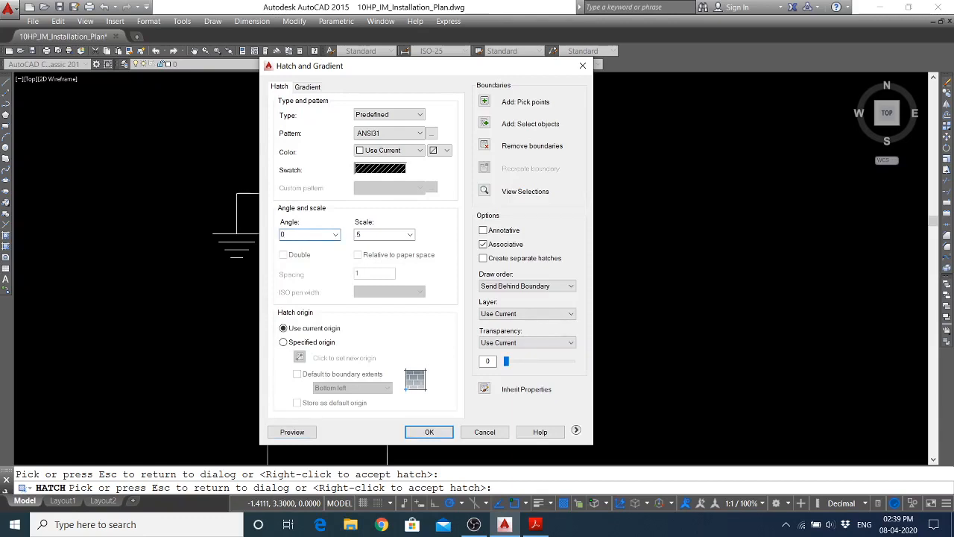
pyautogui.click(374, 235)
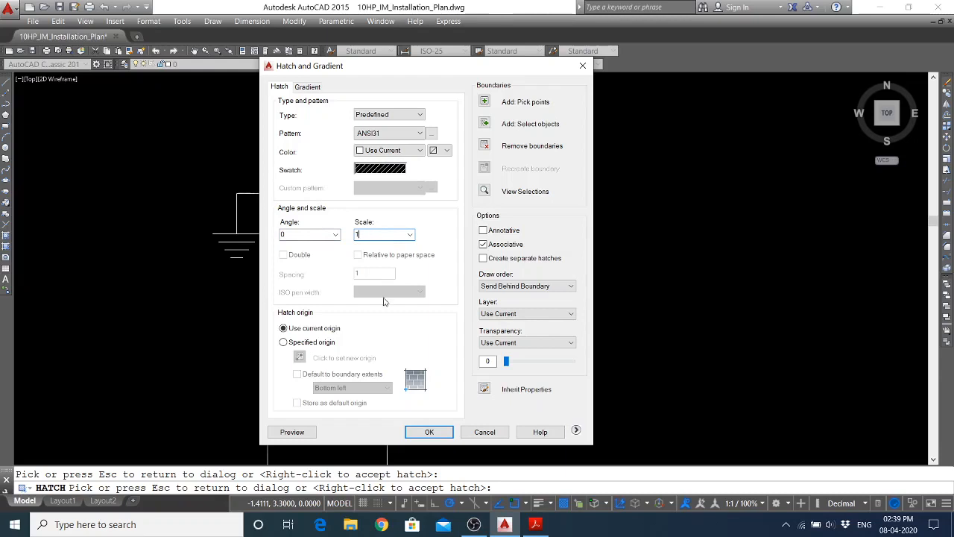
pyautogui.click(429, 433)
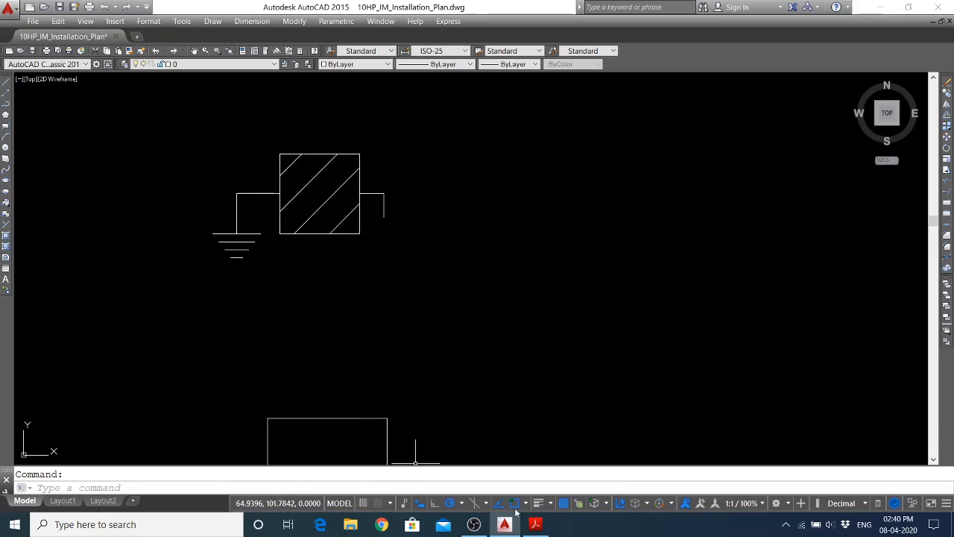
# Check the reference PDF and copy the hatched square with its earth symbol and side lines about 48.5 units horizontally to the right
pyautogui.click(535, 524)
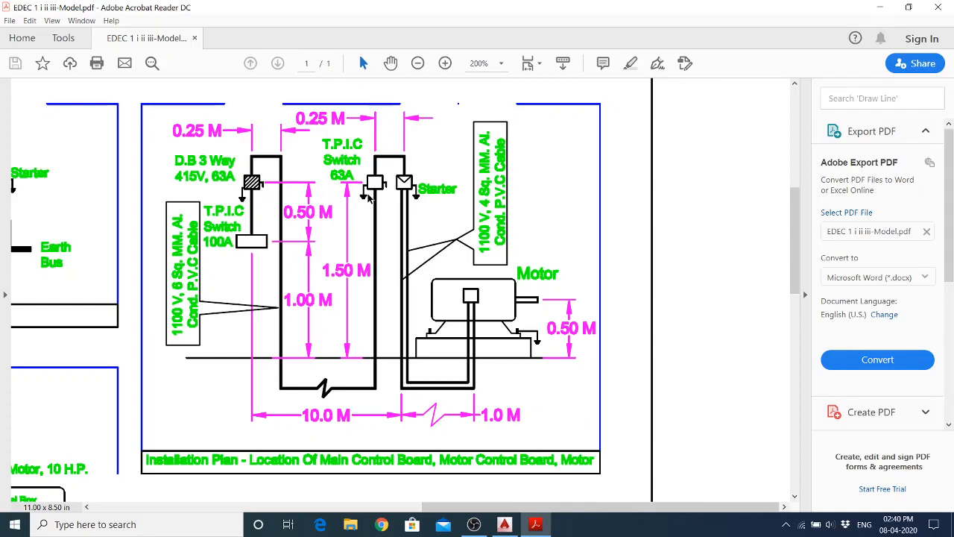
pyautogui.click(504, 524)
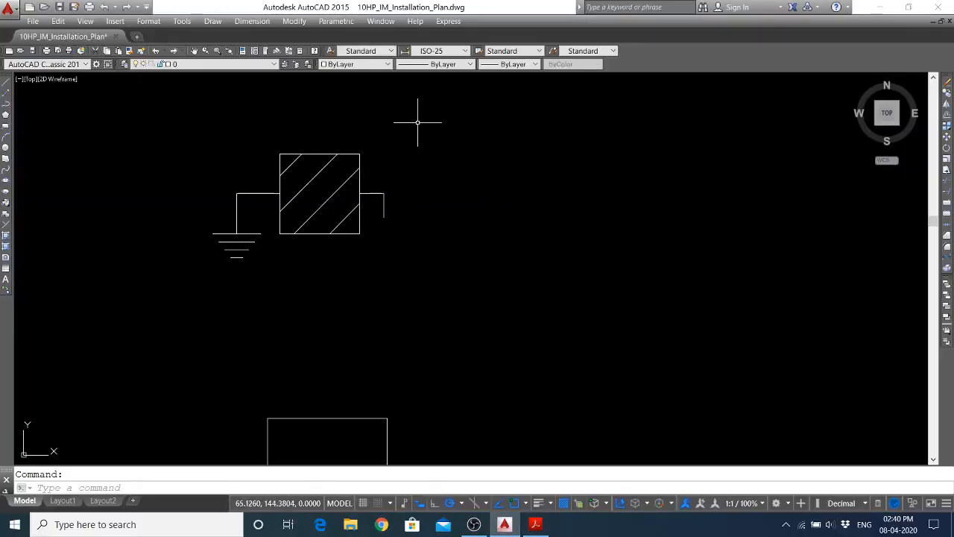
pyautogui.click(948, 93)
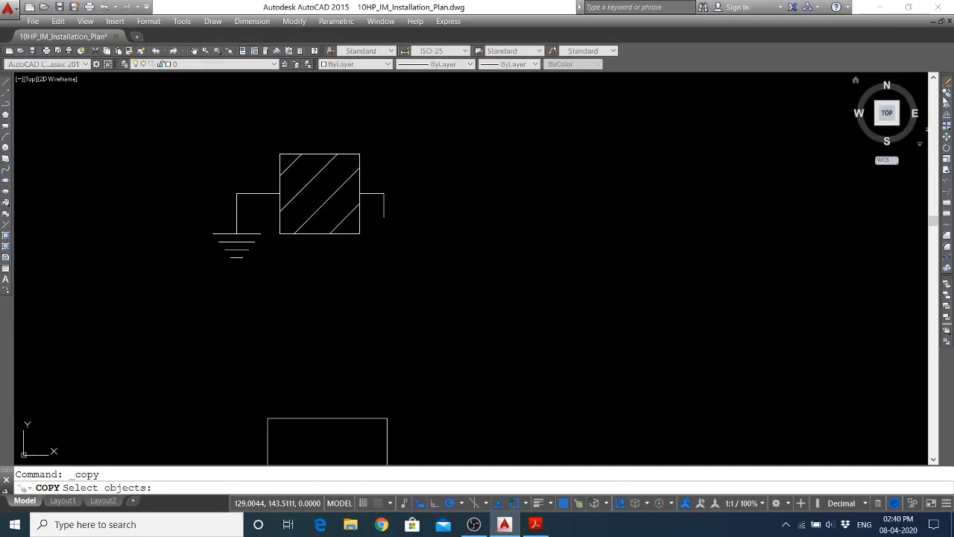
pyautogui.click(154, 106)
pyautogui.click(459, 296)
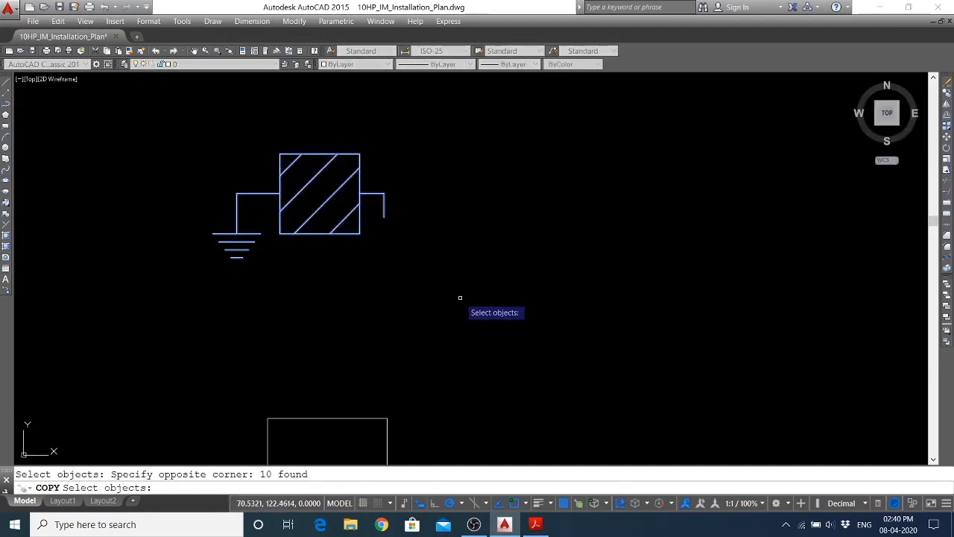
pyautogui.press('Return')
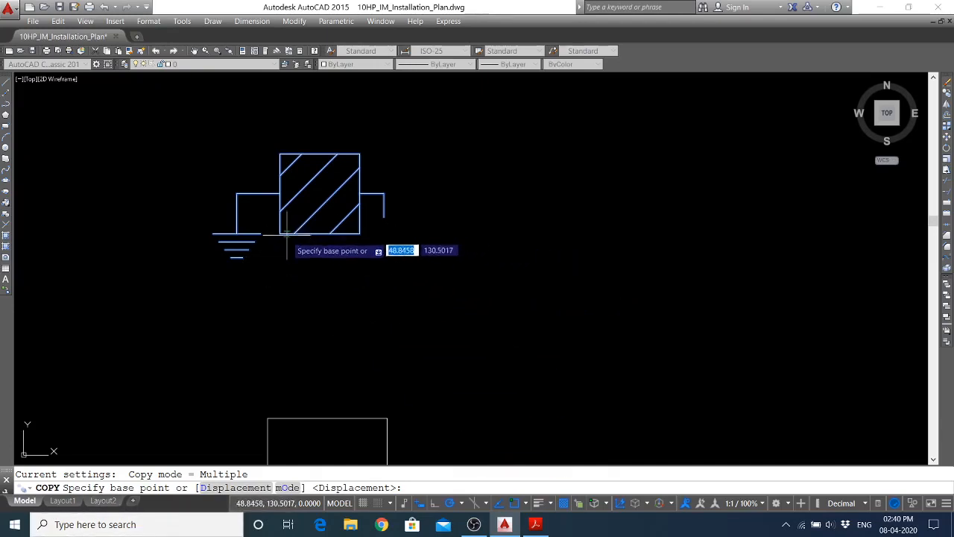
pyautogui.click(237, 193)
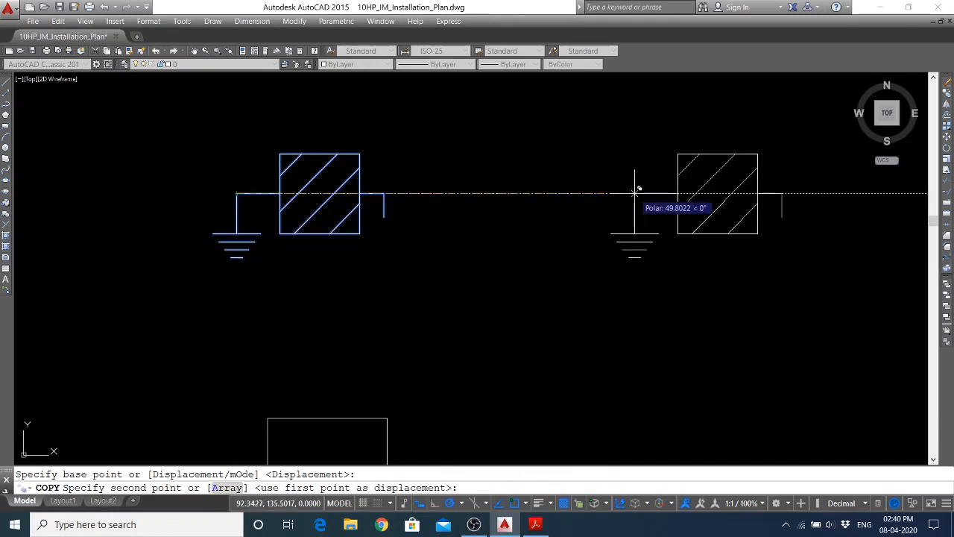
pyautogui.click(534, 524)
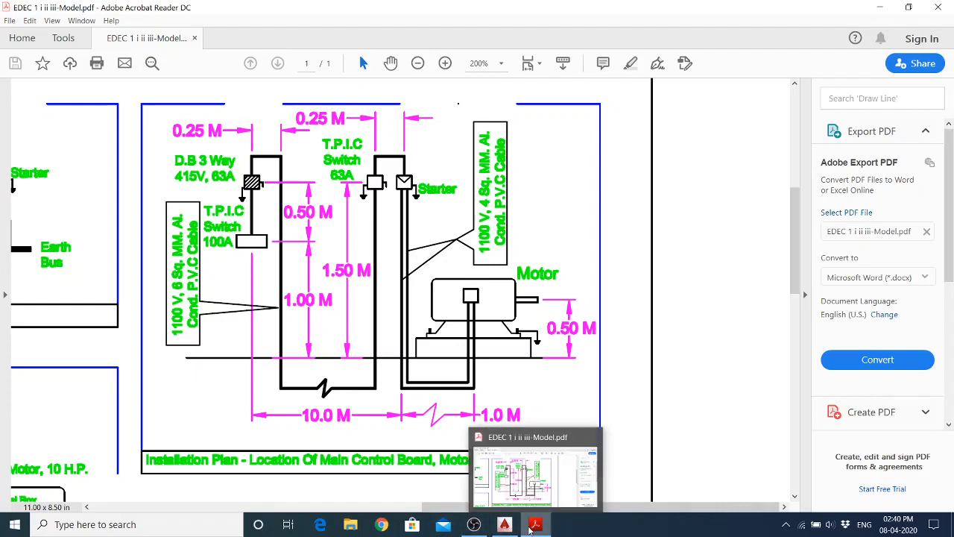
pyautogui.click(504, 524)
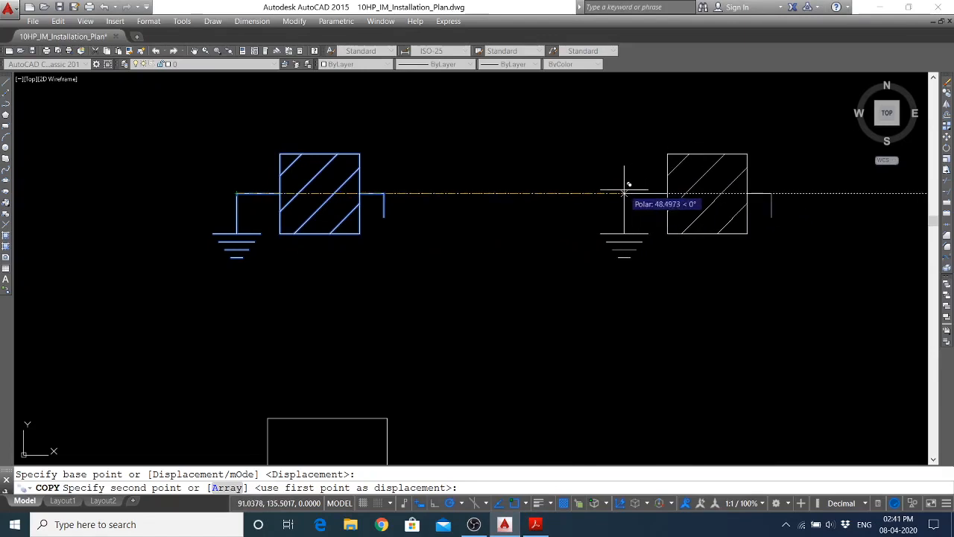
pyautogui.click(624, 194)
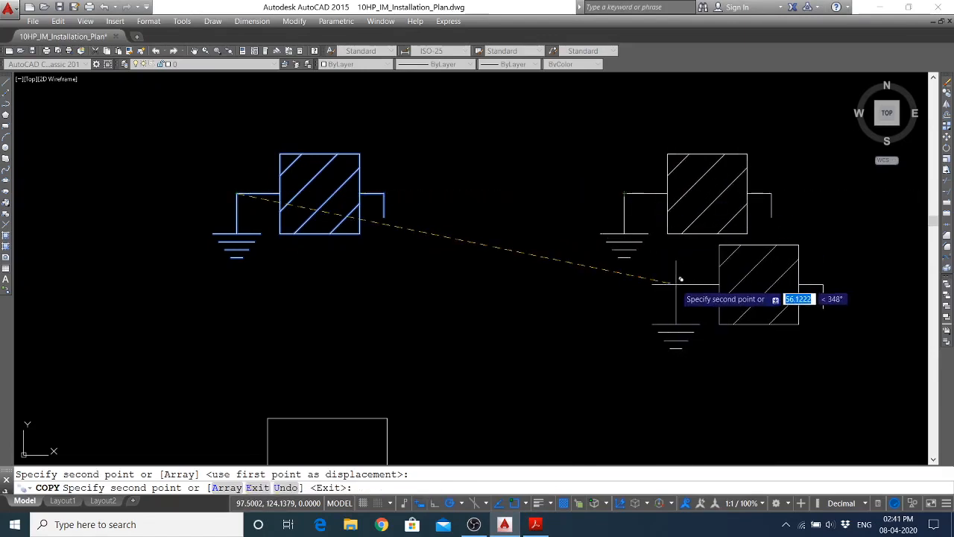
pyautogui.press('Escape')
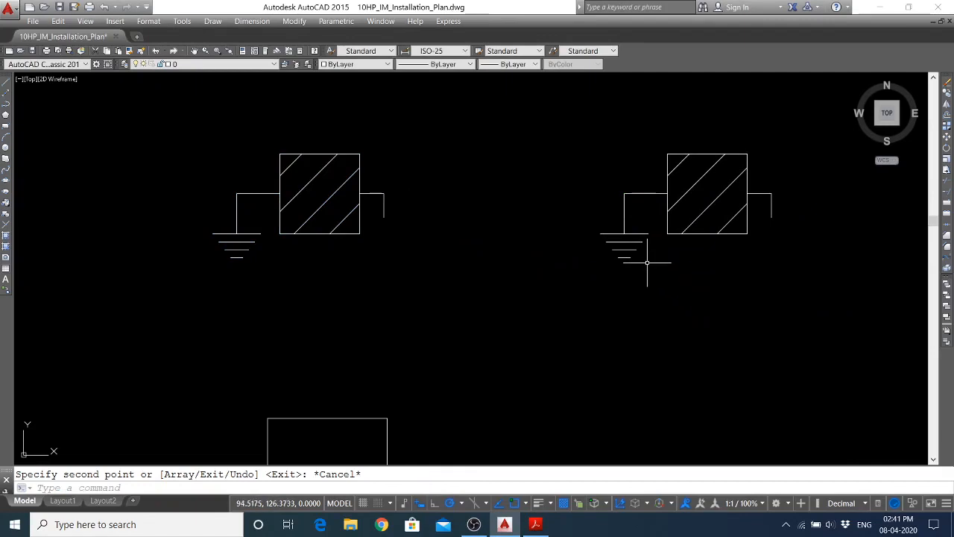
# Compare with the T.P.I.C switch in the reference PDF and erase the hatch from the copied square
pyautogui.click(534, 524)
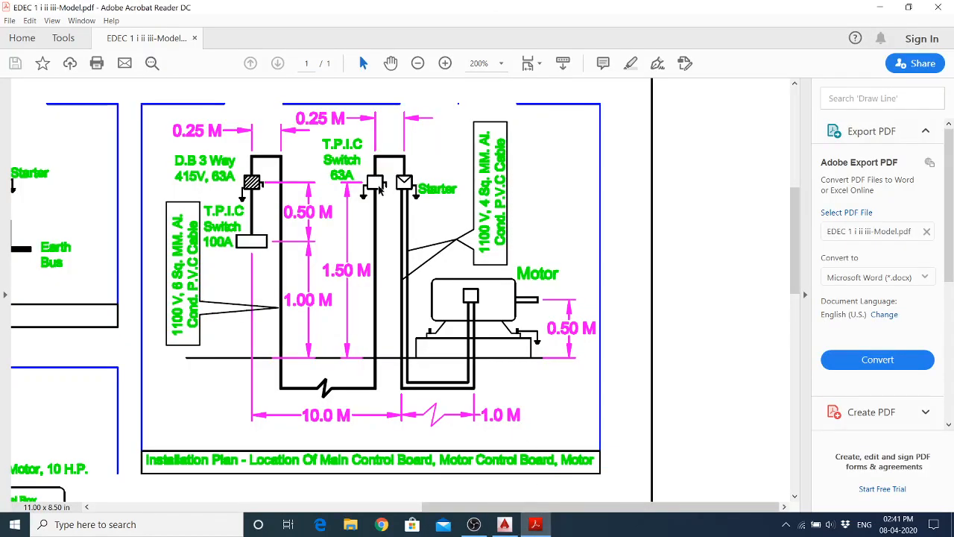
pyautogui.click(504, 524)
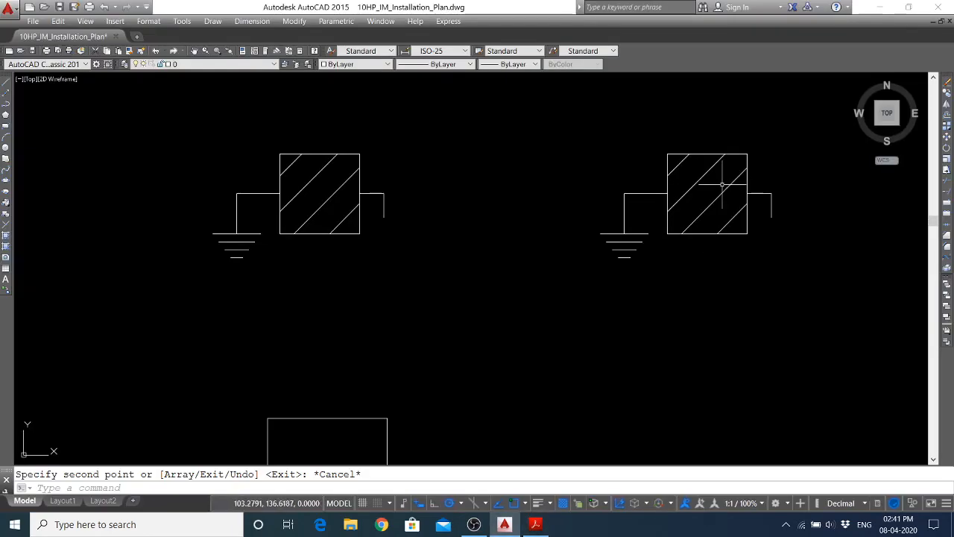
pyautogui.click(722, 184)
pyautogui.click(708, 191)
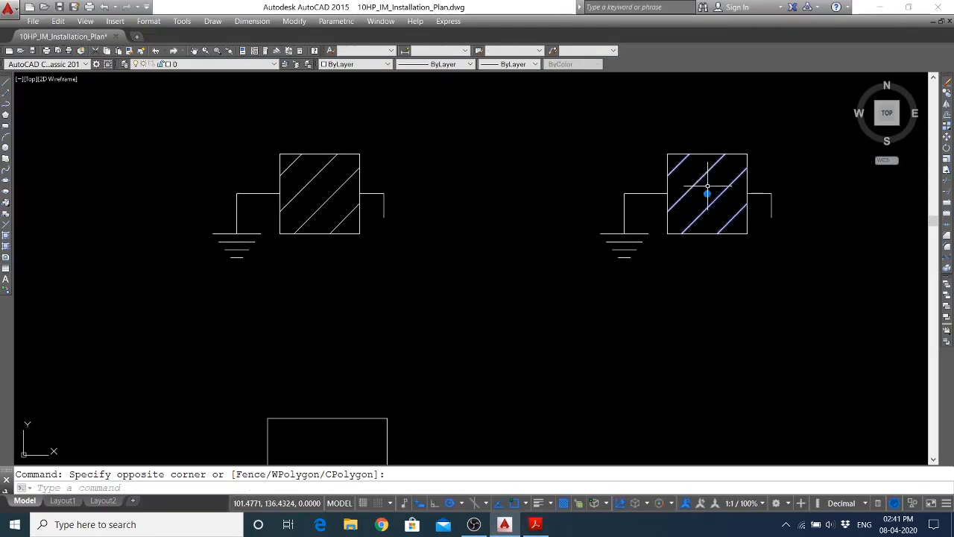
pyautogui.click(948, 84)
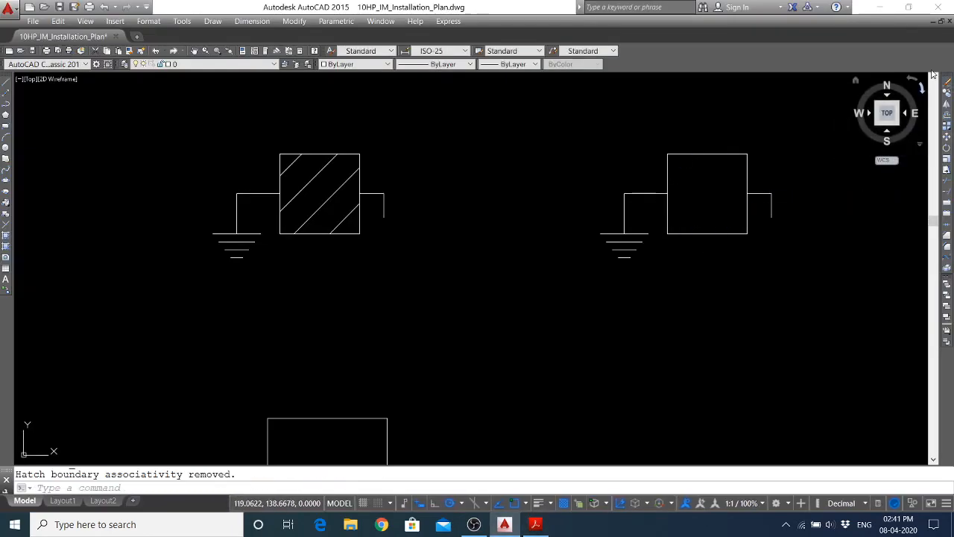
# Look up the starter's position in the reference PDF and save the drawing
pyautogui.scroll(-4, 223, 173)
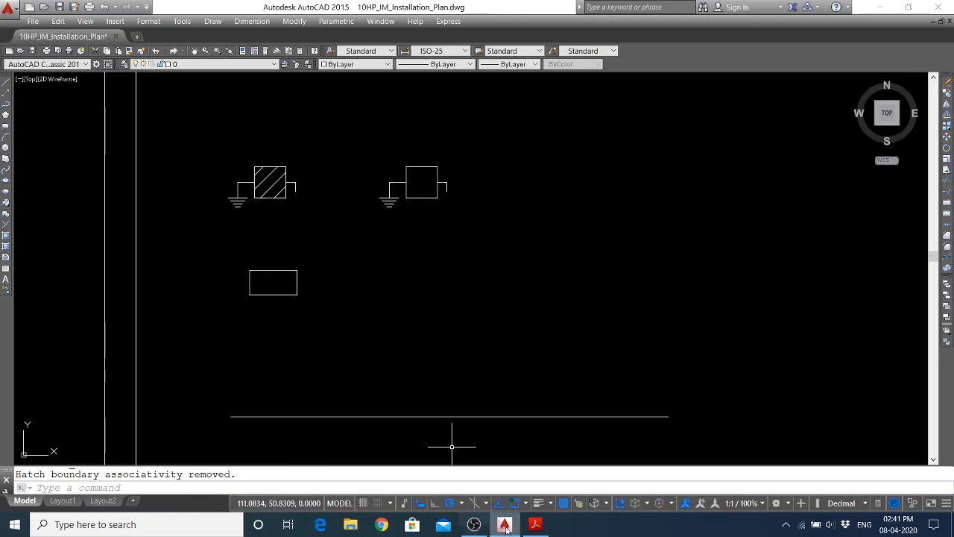
pyautogui.click(535, 524)
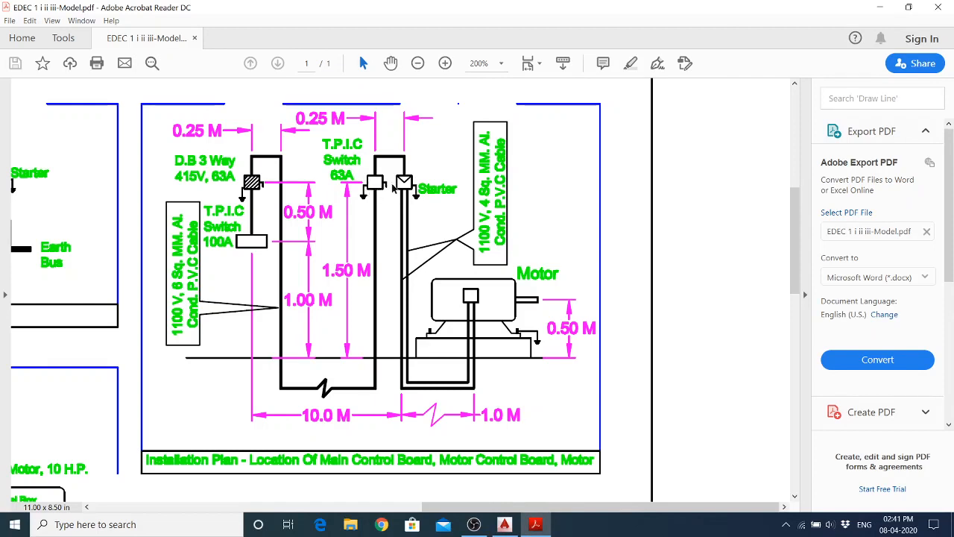
pyautogui.hotkey('alt', 'Tab')
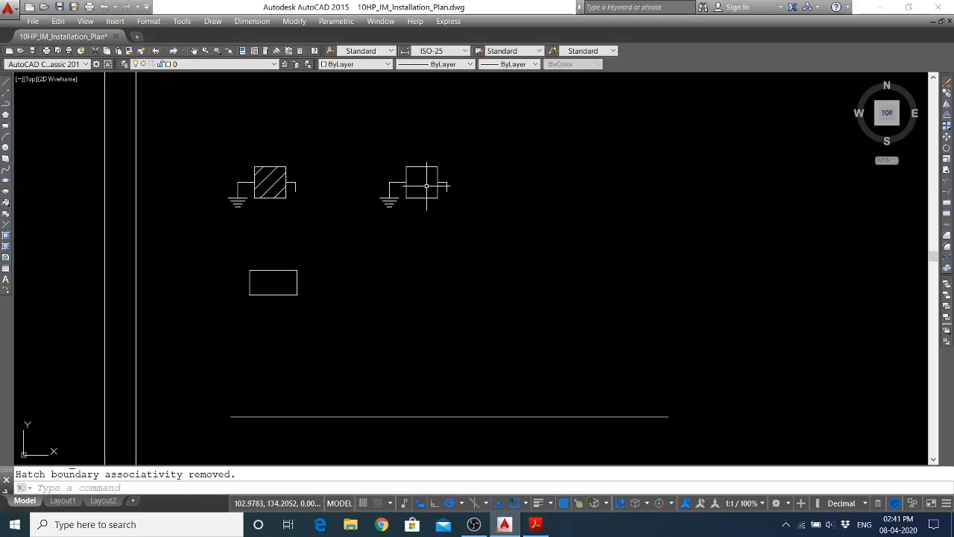
pyautogui.click(59, 11)
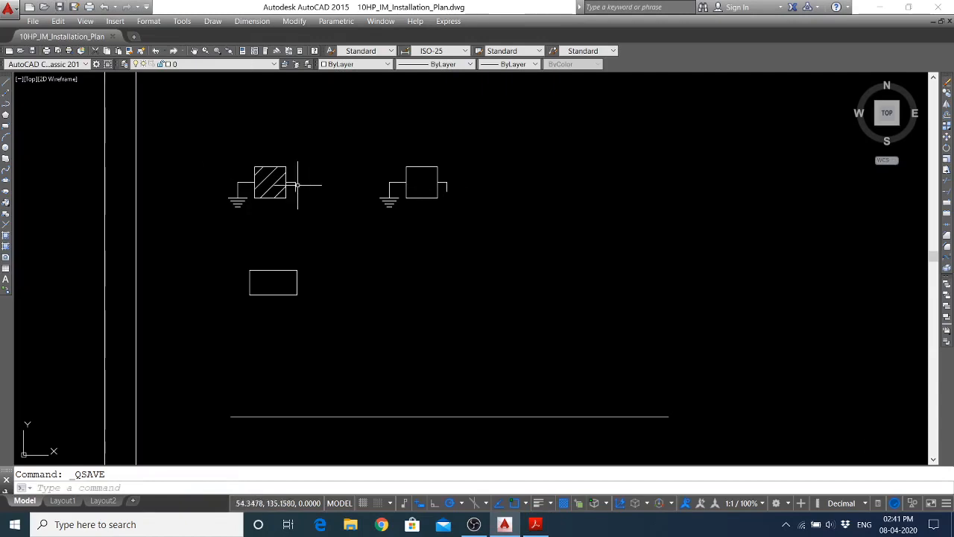
# Copy the unhatched square with its earth symbol and side lines about 23.7 units horizontally to the right
pyautogui.click(948, 93)
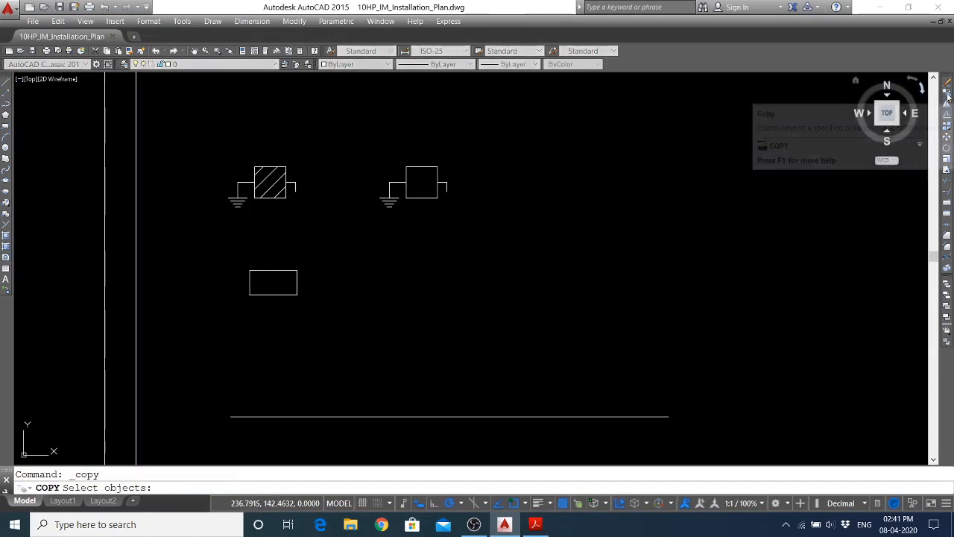
pyautogui.click(354, 145)
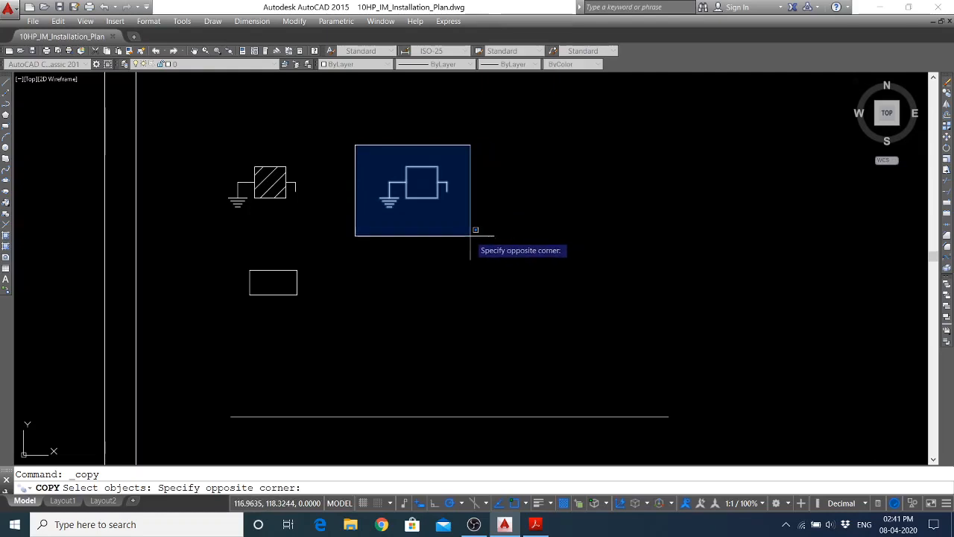
pyautogui.click(470, 236)
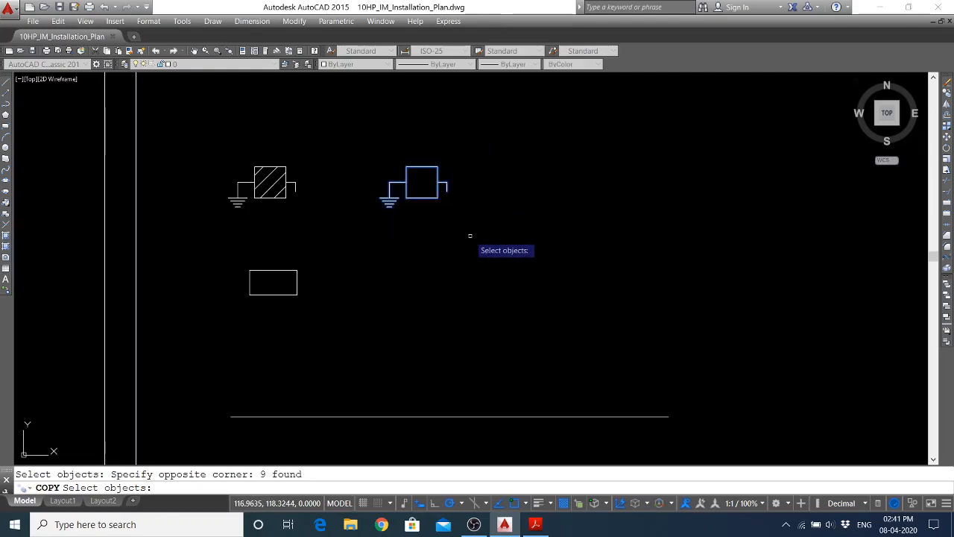
pyautogui.press('Return')
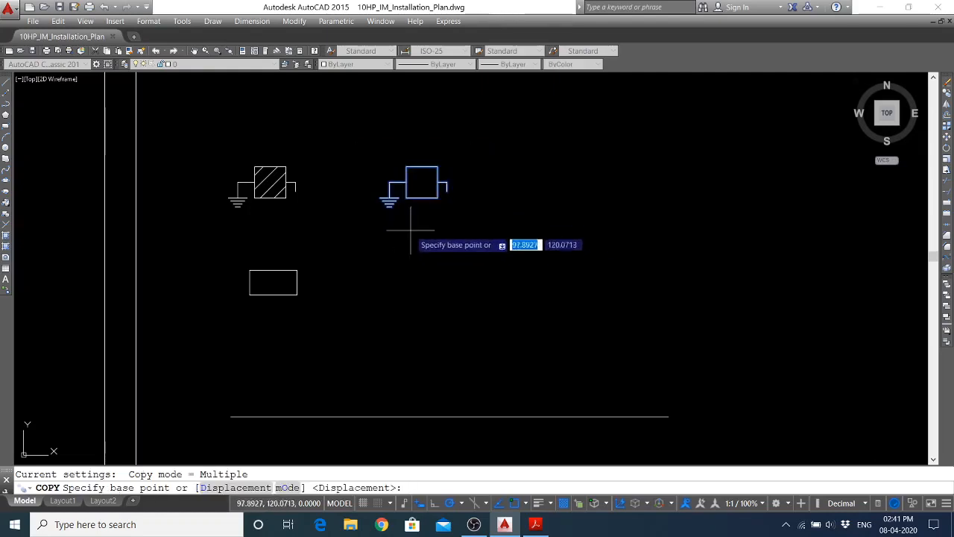
pyautogui.click(406, 167)
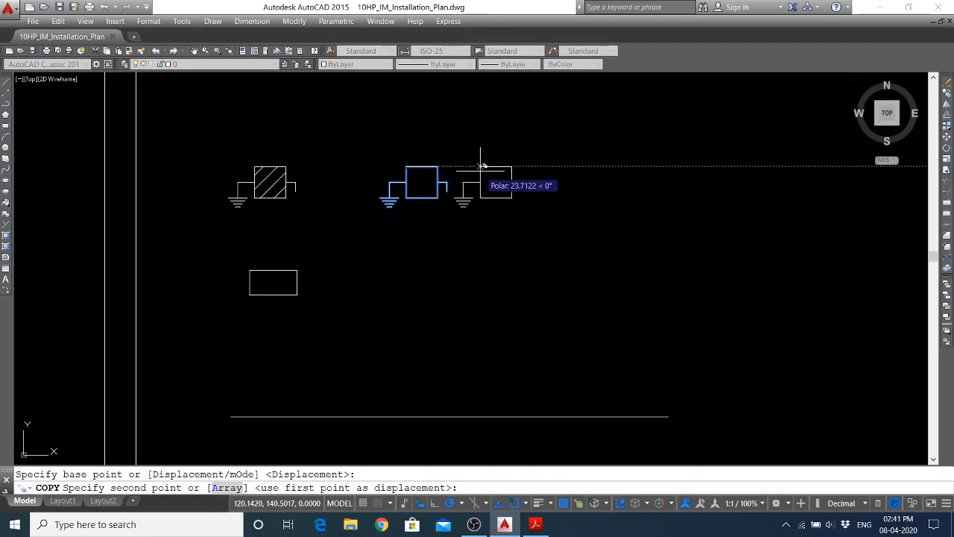
pyautogui.click(481, 166)
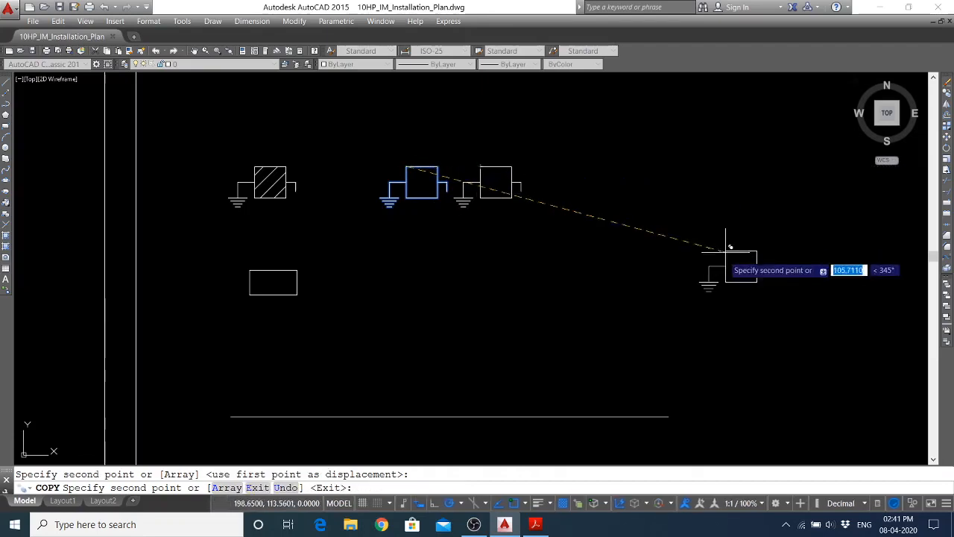
pyautogui.press('Escape')
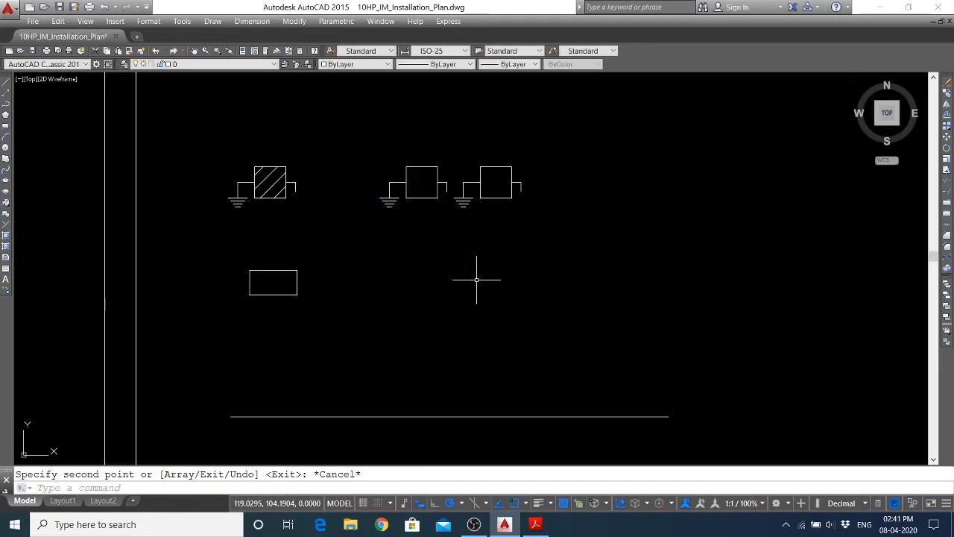
# Erase the bent side line beside the rightmost unhatched square, on the side opposite its earth symbol
pyautogui.click(948, 85)
pyautogui.click(541, 162)
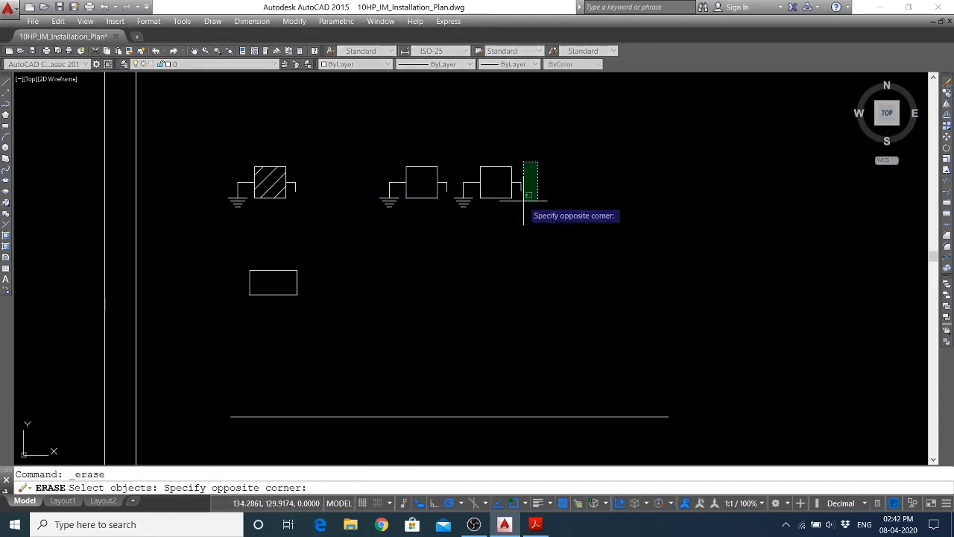
pyautogui.click(532, 208)
pyautogui.press('Return')
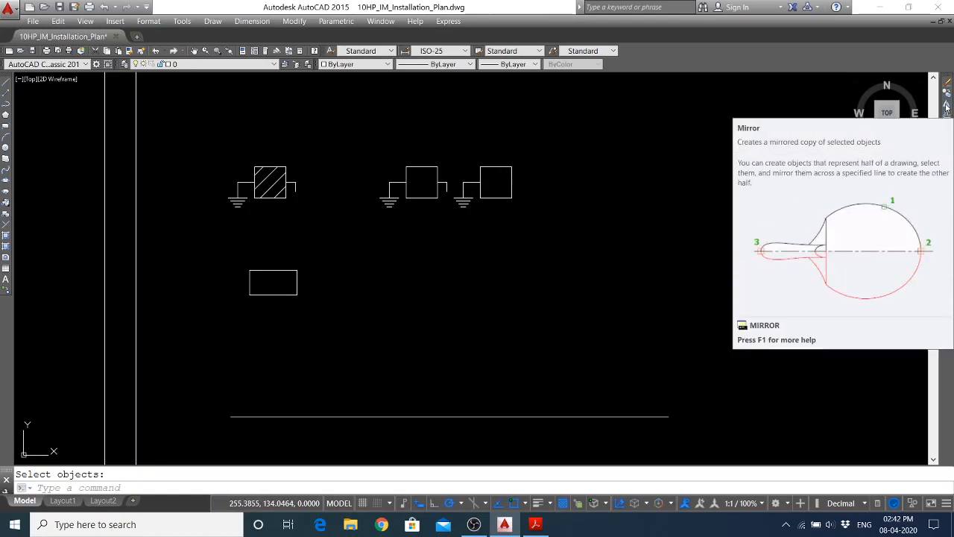
# Mirror the rightmost square's earth symbol and its connecting lines about the square's vertical centreline, erasing the source objects
pyautogui.write('m')
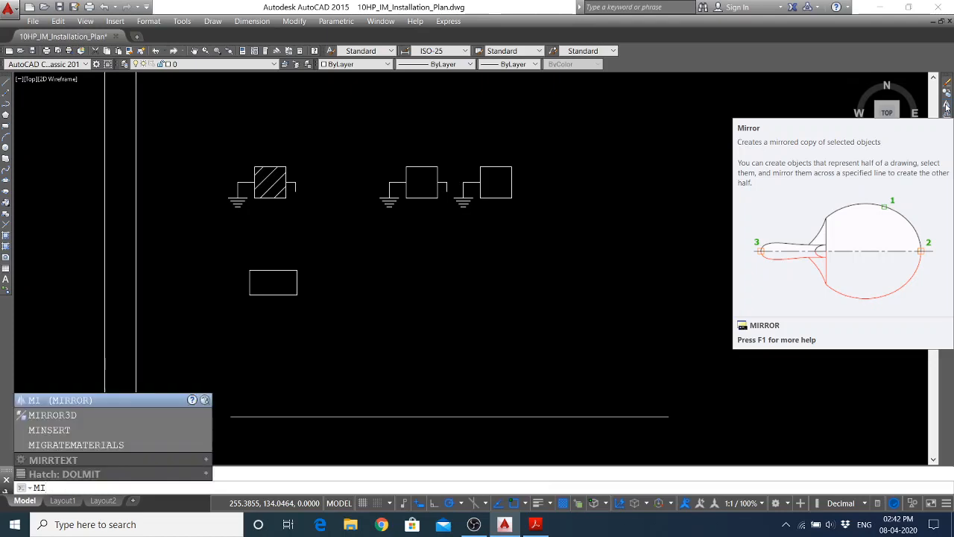
pyautogui.press('Return')
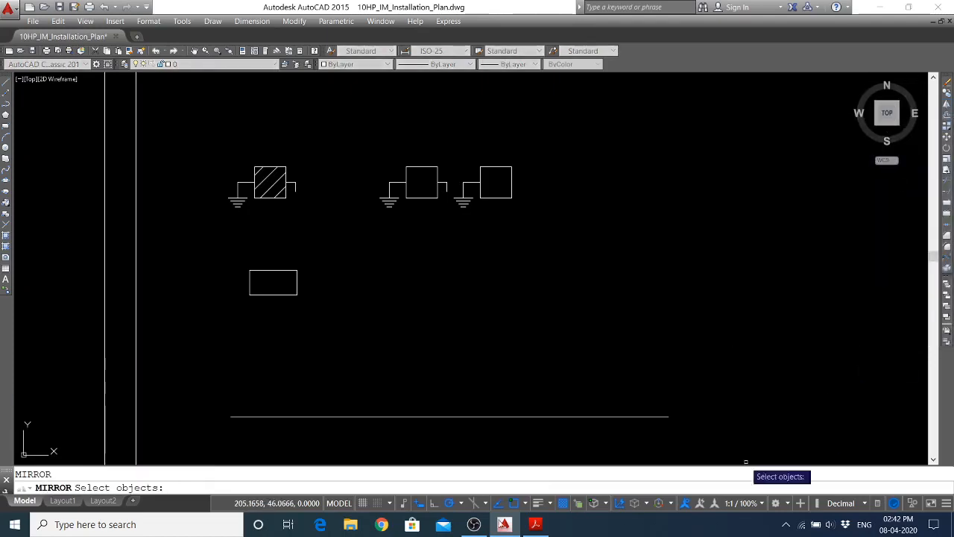
pyautogui.click(472, 173)
pyautogui.click(458, 210)
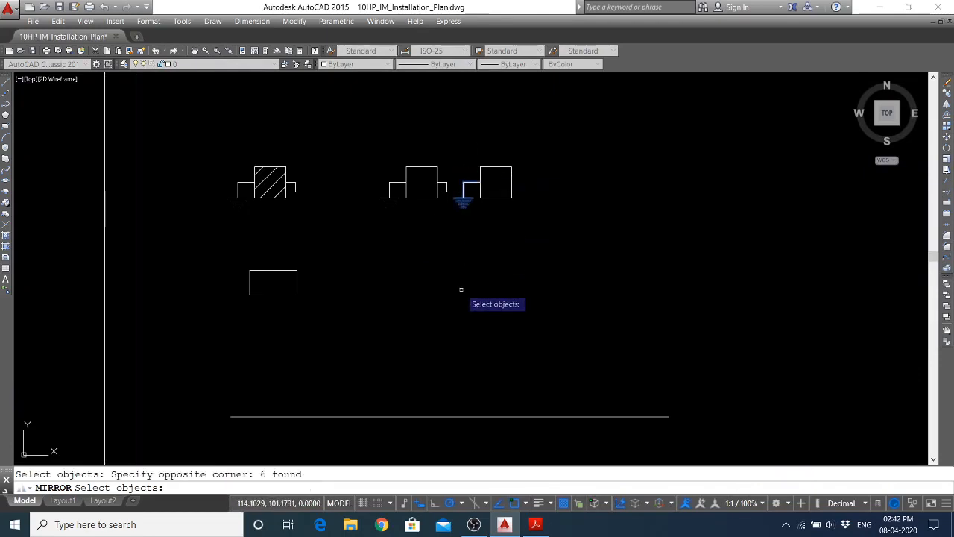
pyautogui.press('Return')
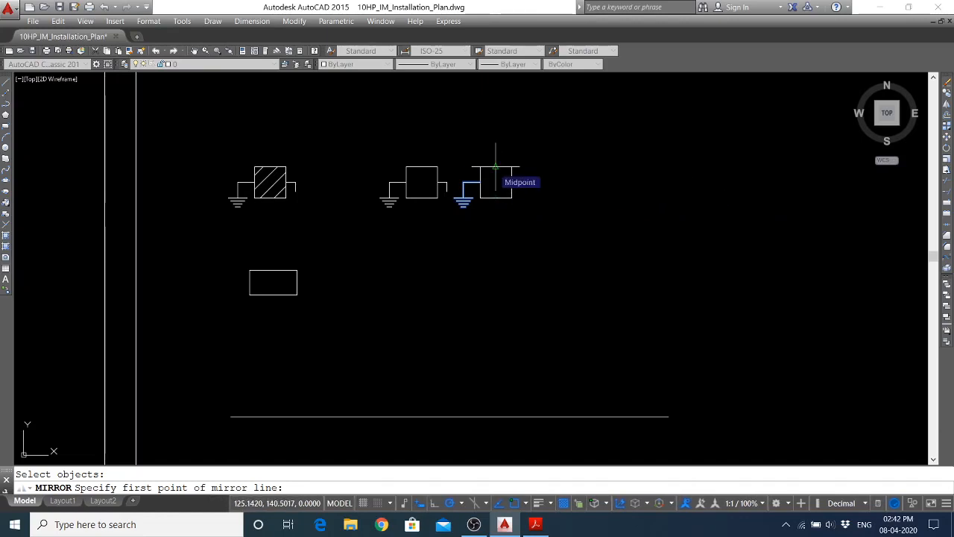
pyautogui.click(496, 166)
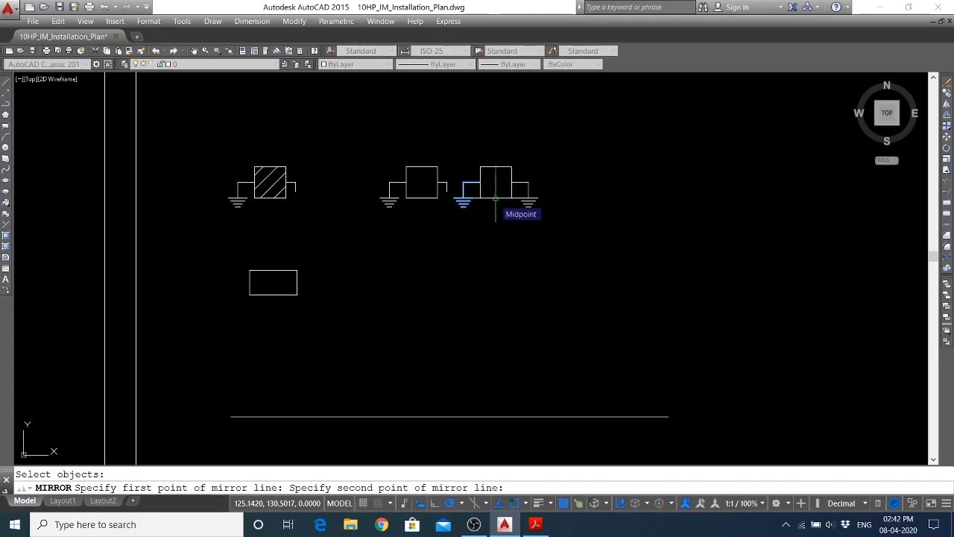
pyautogui.click(495, 198)
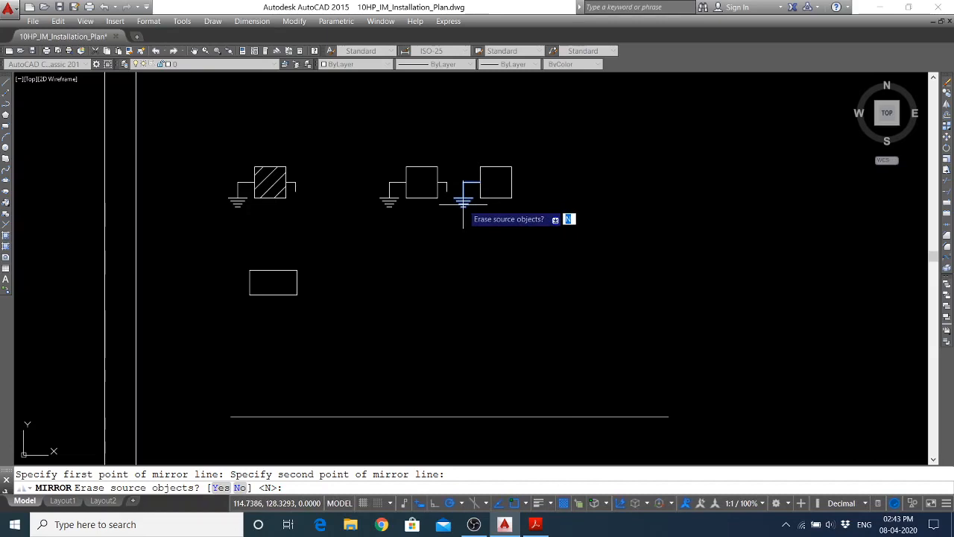
pyautogui.click(220, 488)
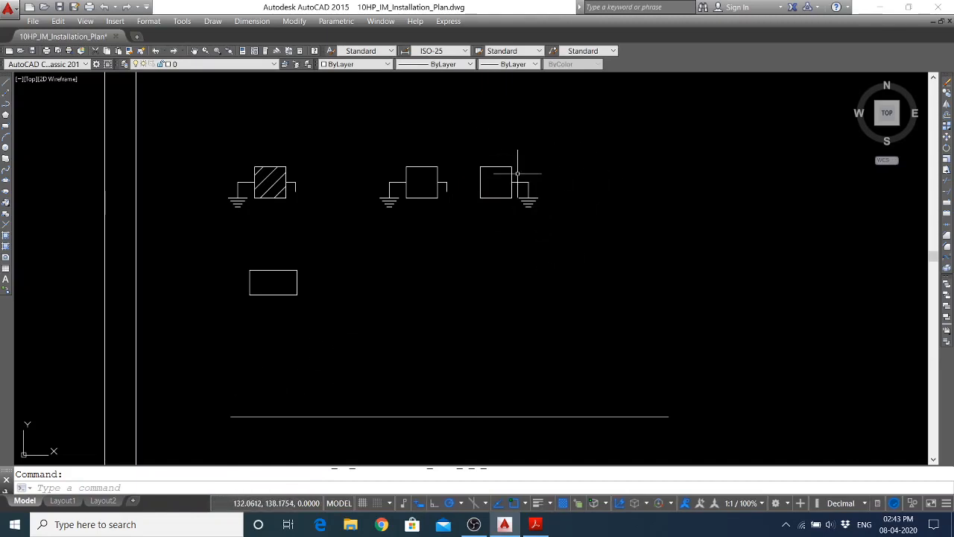
# Save the drawing
pyautogui.click(372, 153)
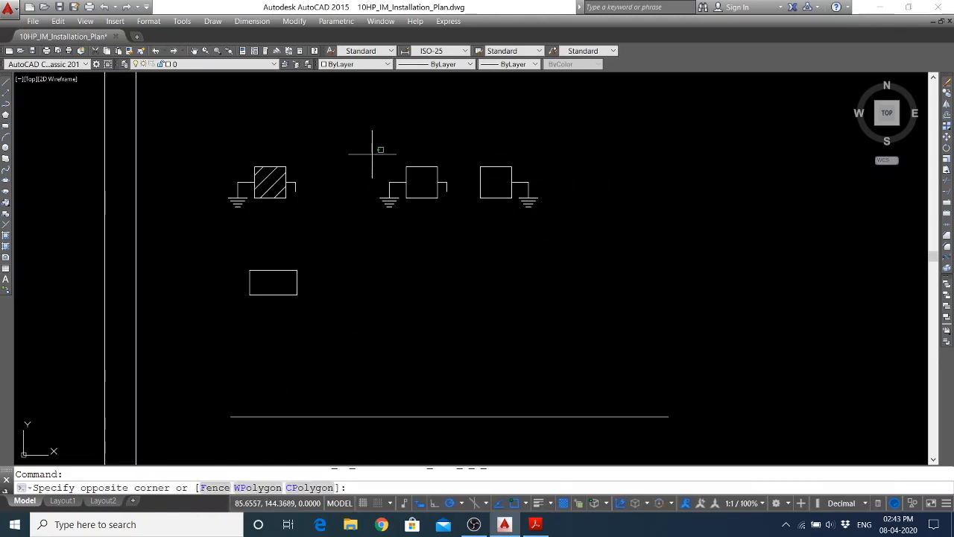
pyautogui.click(459, 231)
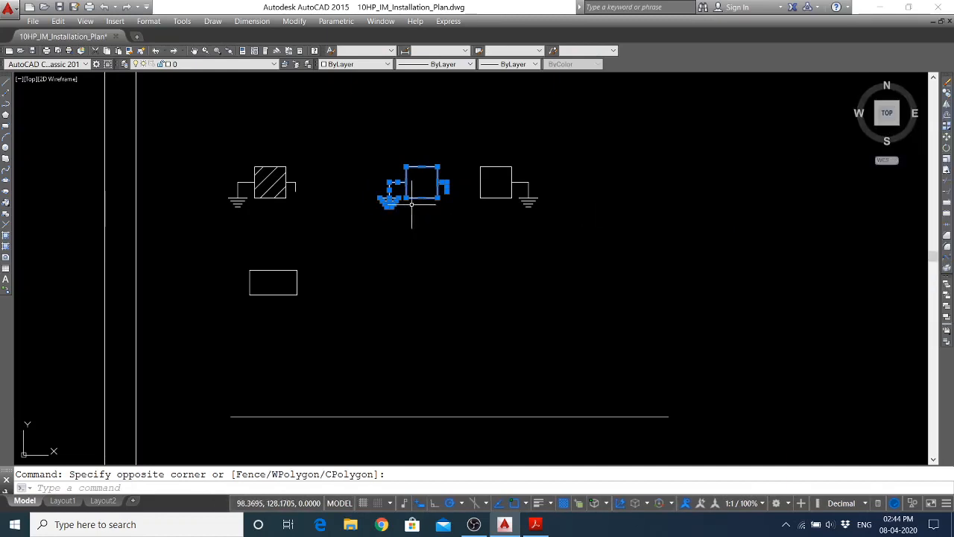
pyautogui.click(59, 6)
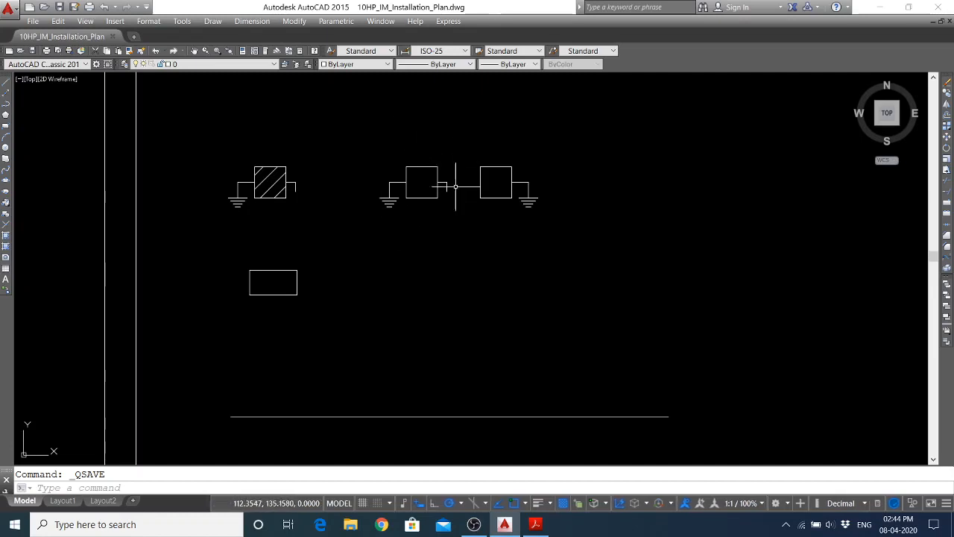
pyautogui.click(368, 152)
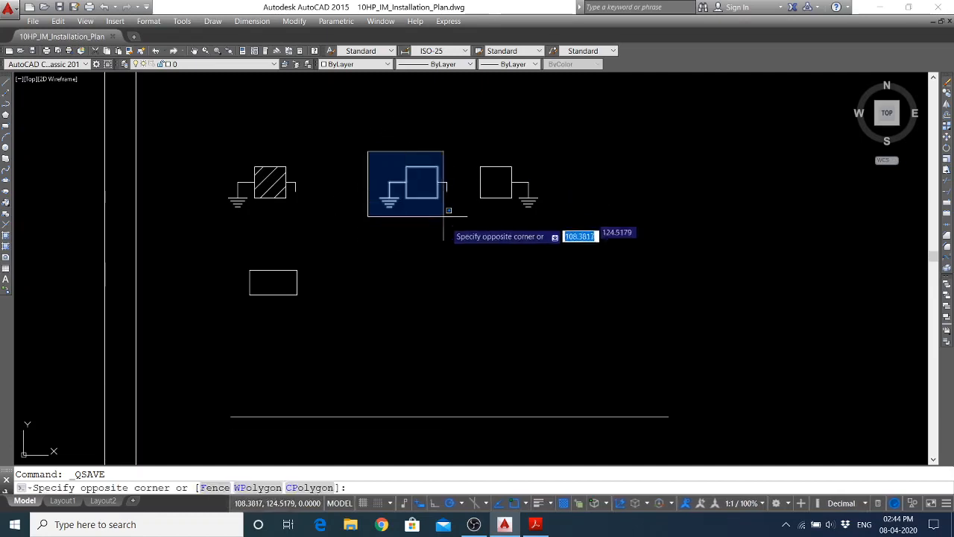
pyautogui.click(456, 237)
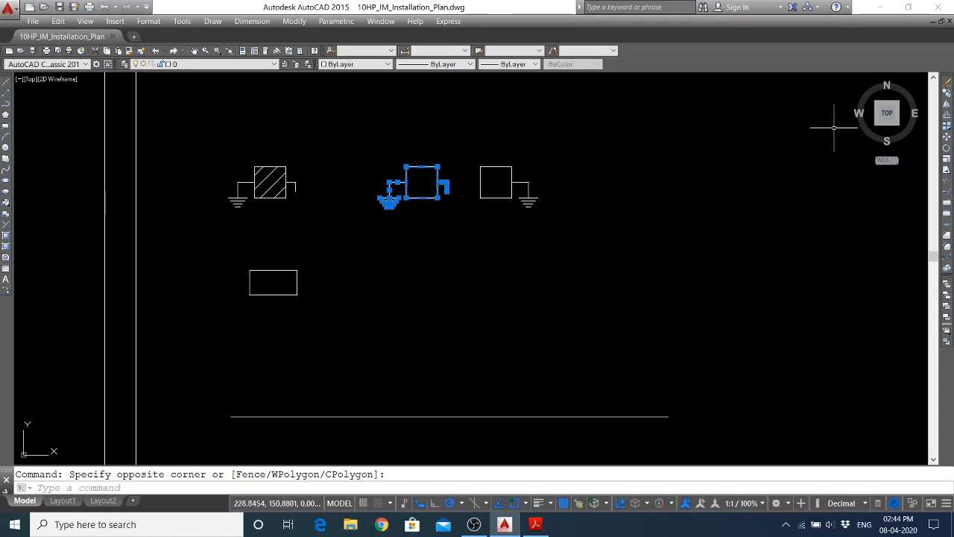
pyautogui.click(948, 140)
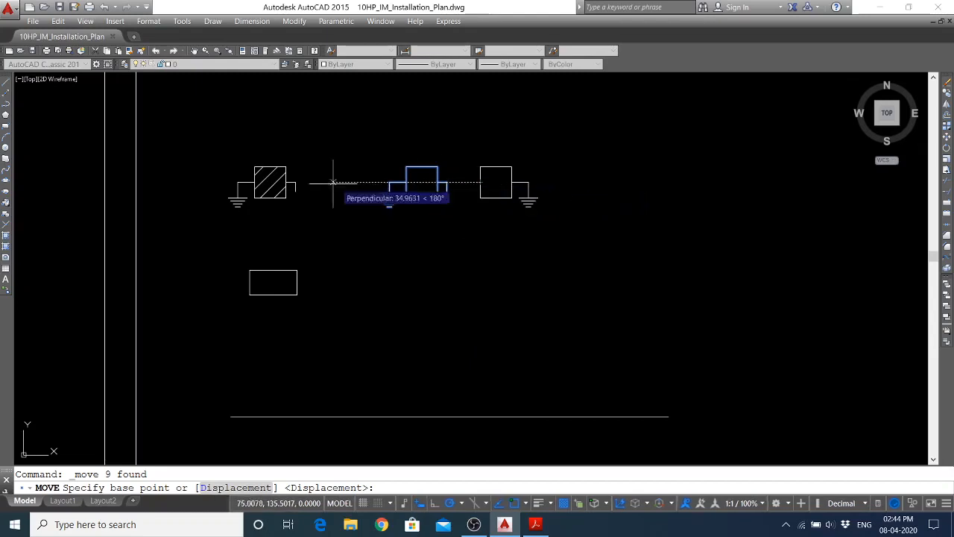
pyautogui.keyDown('shift'); pyautogui.rightClick(389, 192); pyautogui.keyUp('shift')
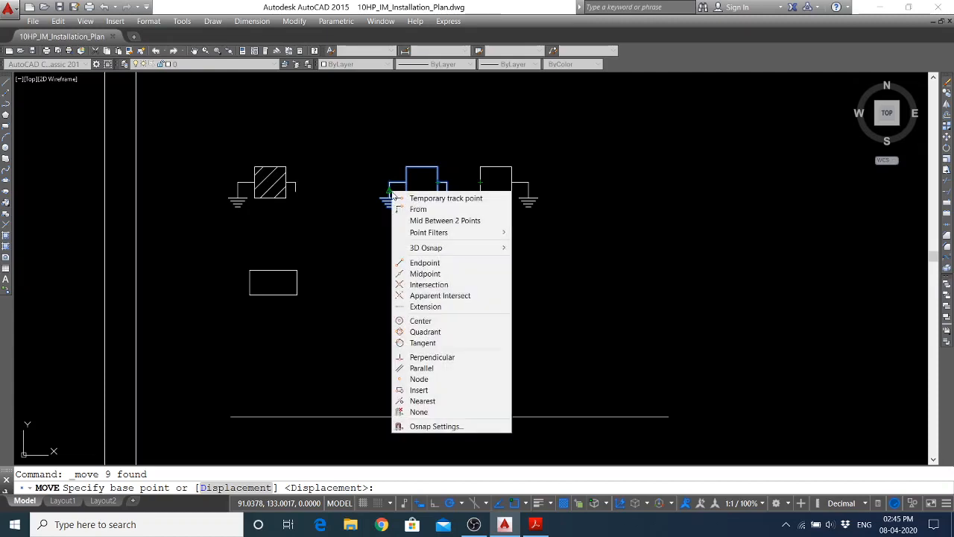
pyautogui.click(423, 221)
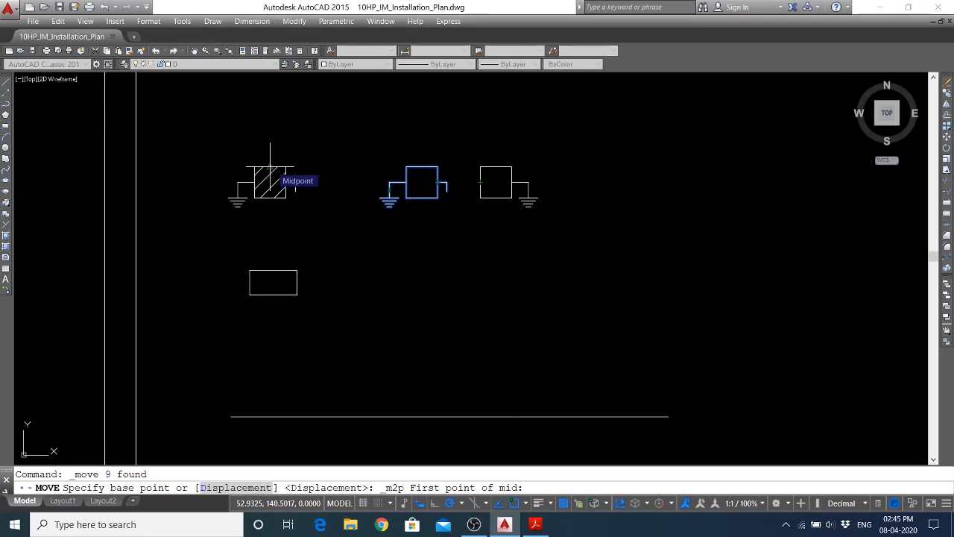
pyautogui.click(270, 166)
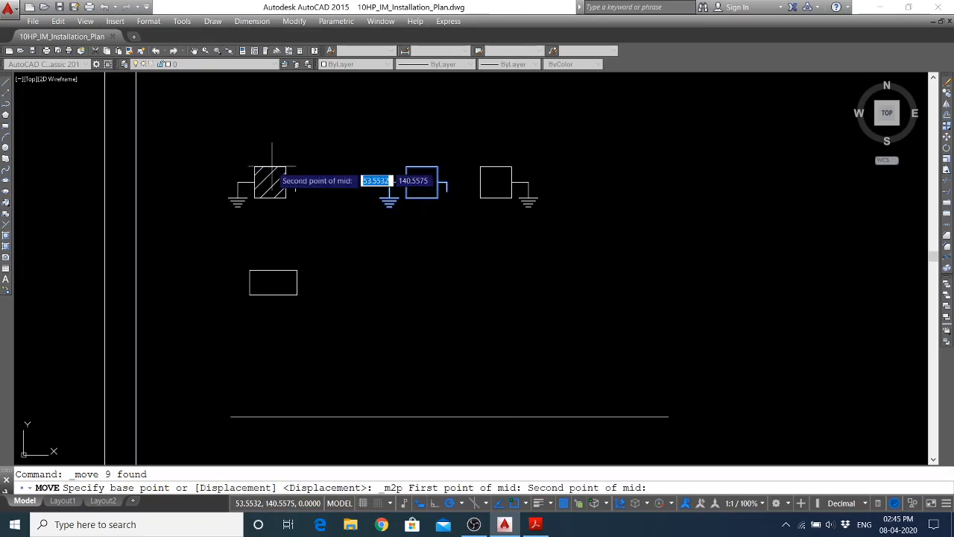
pyautogui.click(496, 166)
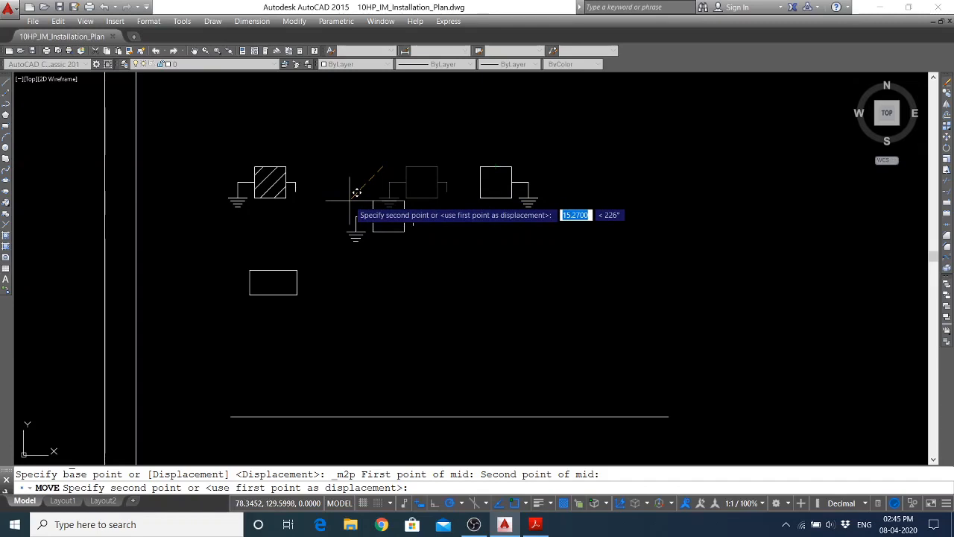
pyautogui.press('Escape')
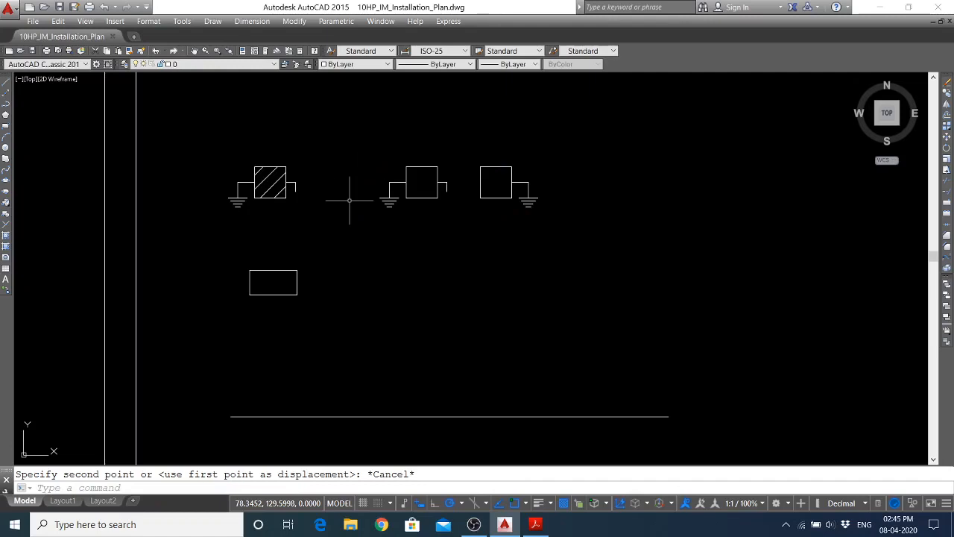
# Try moving the middle square assembly by its top-edge midpoint to midway between the outer squares' earth-line corners, and undo the move
pyautogui.click(949, 138)
pyautogui.click(364, 143)
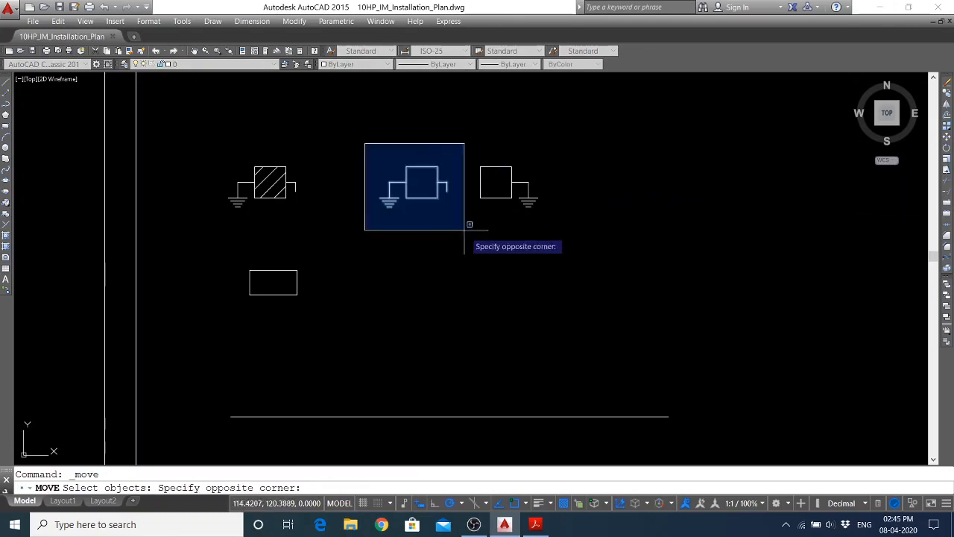
pyautogui.click(464, 230)
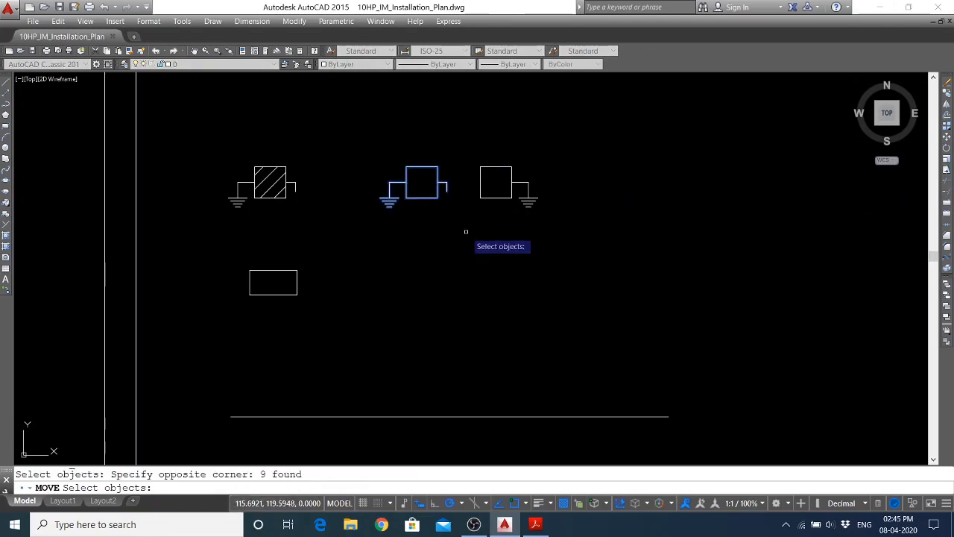
pyautogui.press('Return')
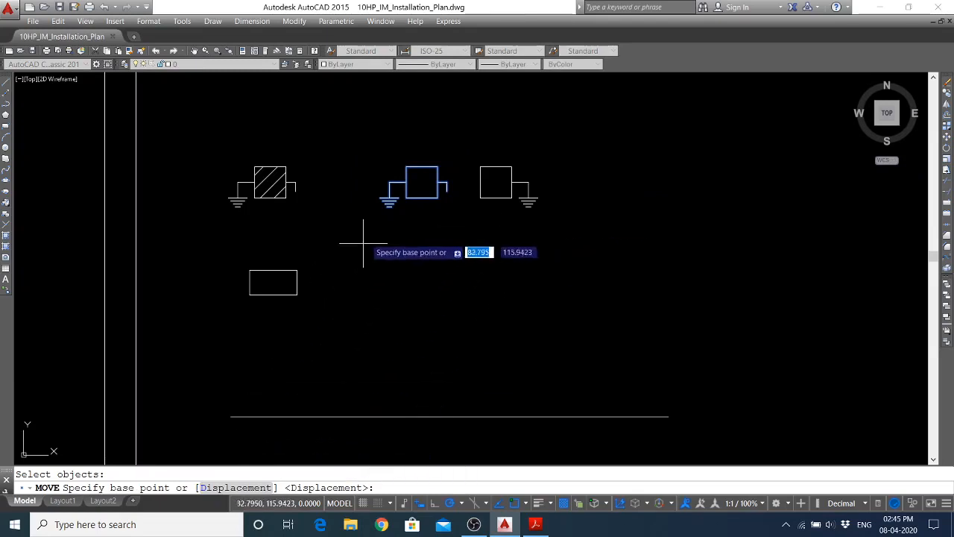
pyautogui.click(421, 167)
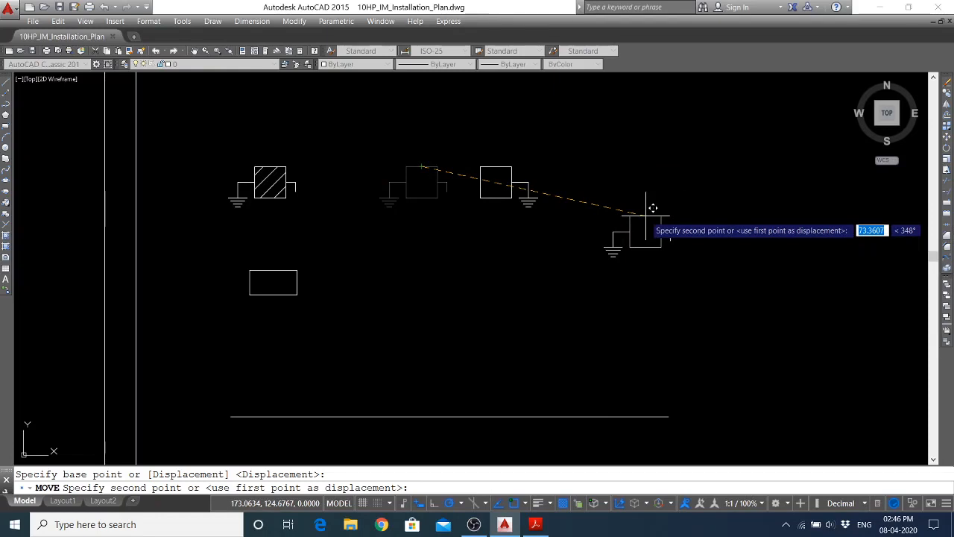
pyautogui.keyDown('shift'); pyautogui.rightClick(649, 222); pyautogui.keyUp('shift')
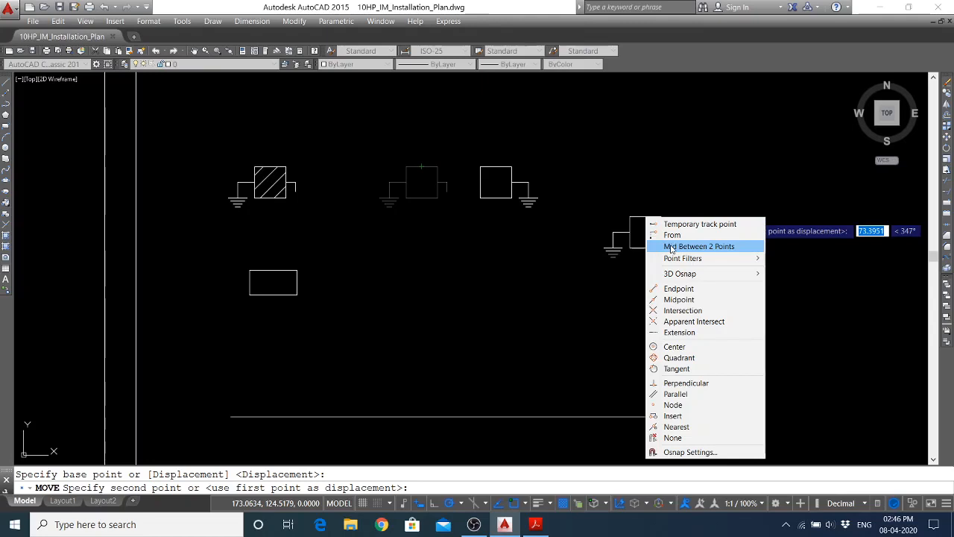
pyautogui.click(671, 246)
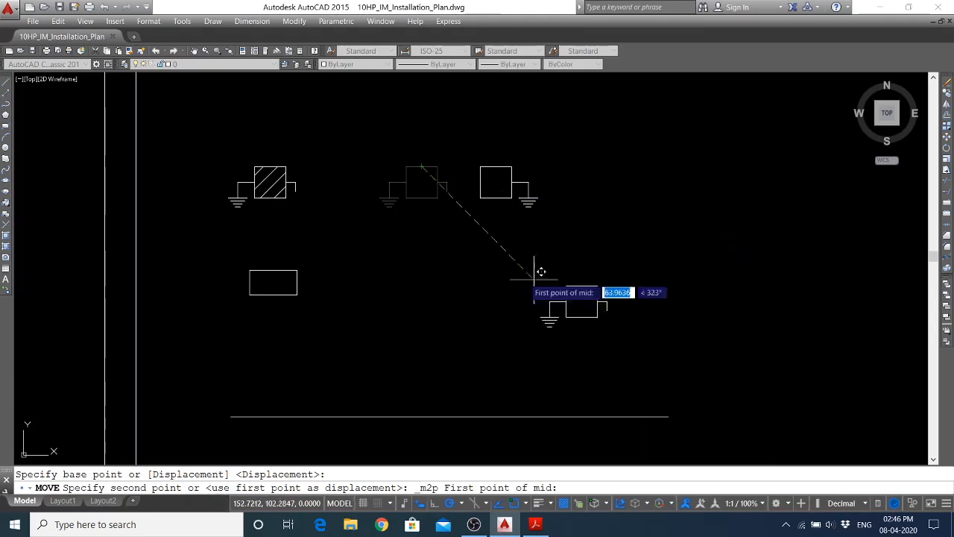
pyautogui.click(244, 174)
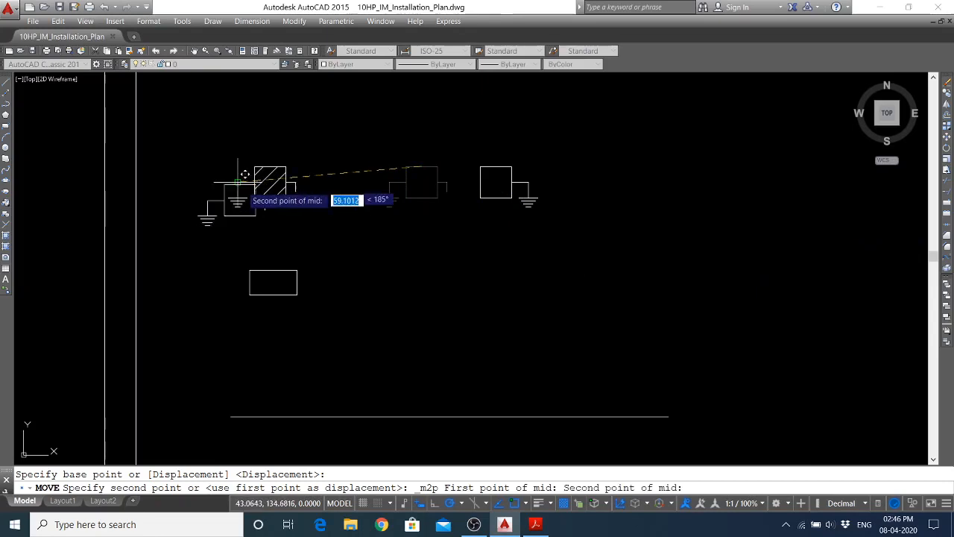
pyautogui.click(527, 182)
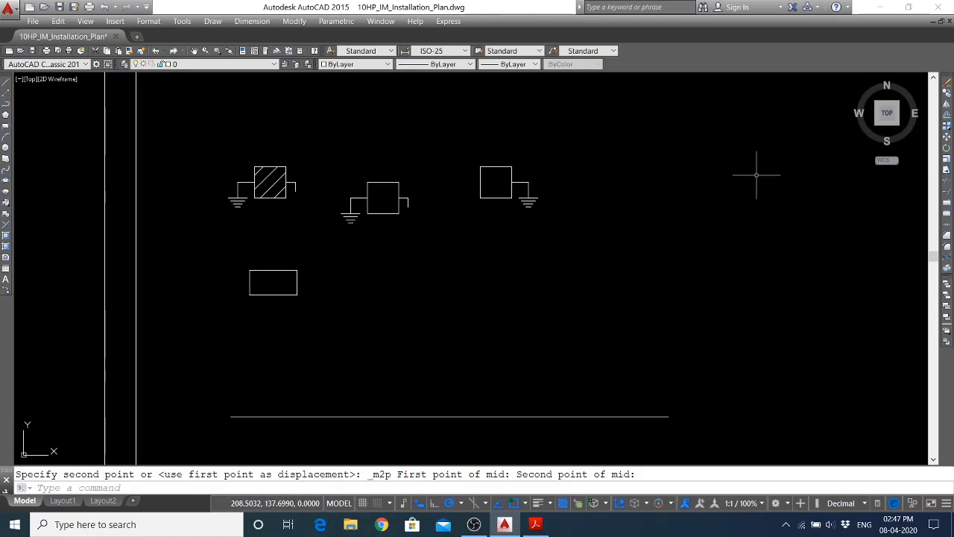
pyautogui.write('U')
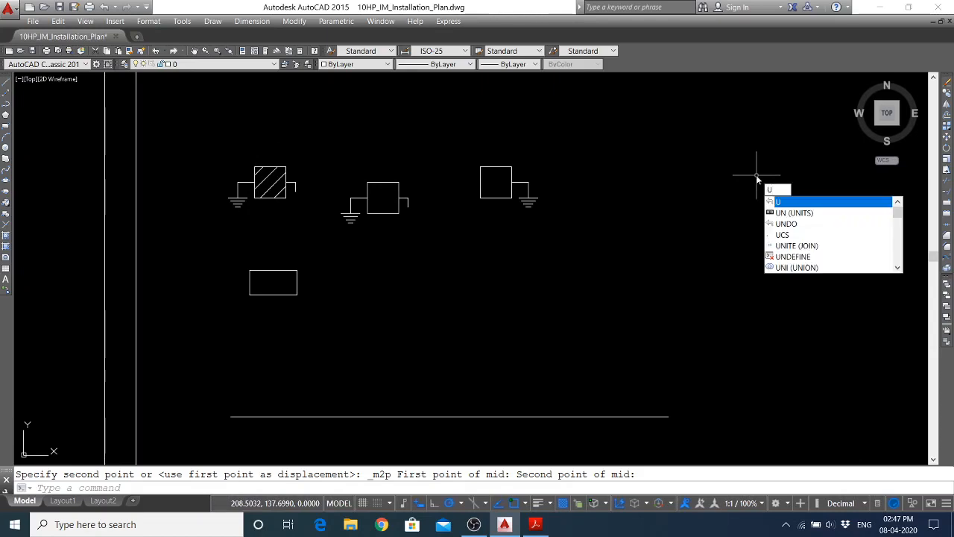
pyautogui.press('Return')
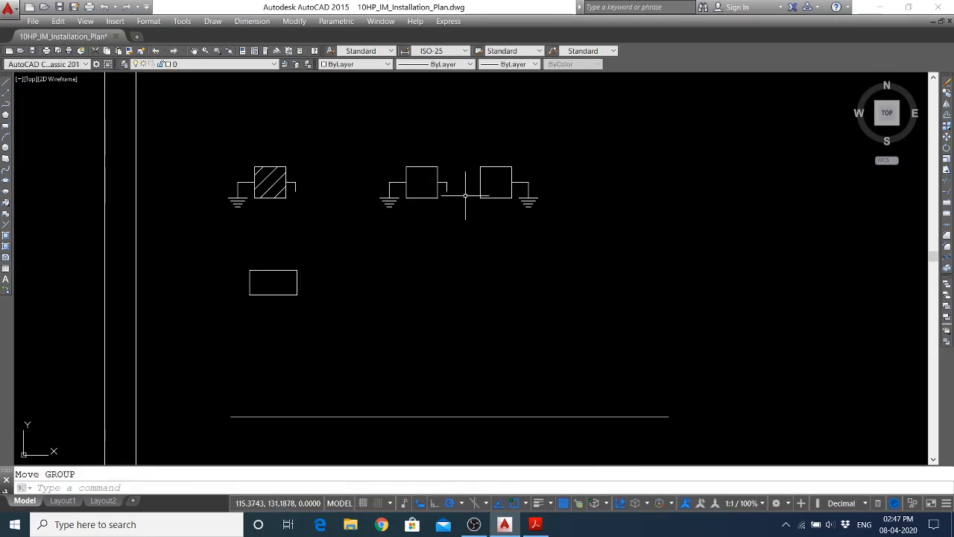
# Move the middle square assembly by its top-edge midpoint to midway between the outer squares' top-edge midpoints, and save the drawing
pyautogui.click(947, 147)
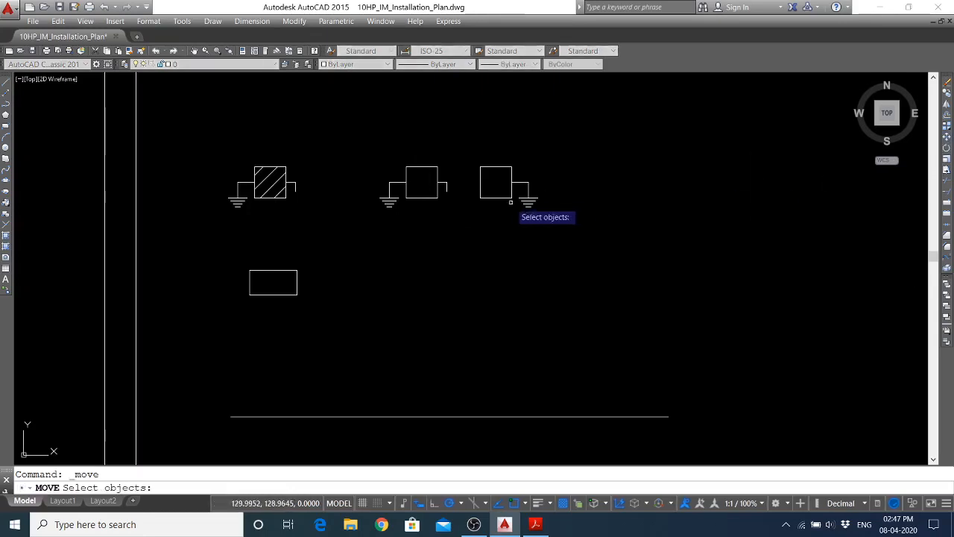
pyautogui.click(350, 141)
pyautogui.click(463, 220)
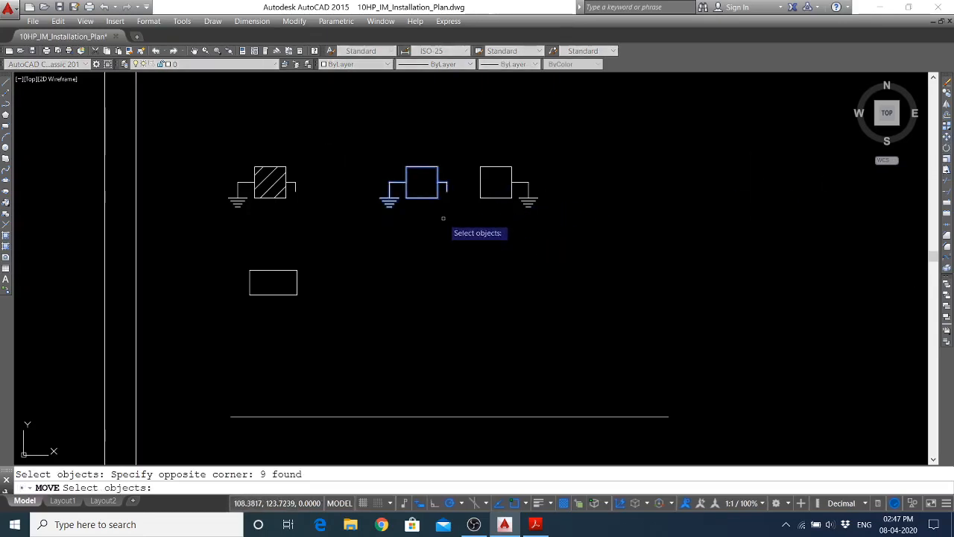
pyautogui.press('Return')
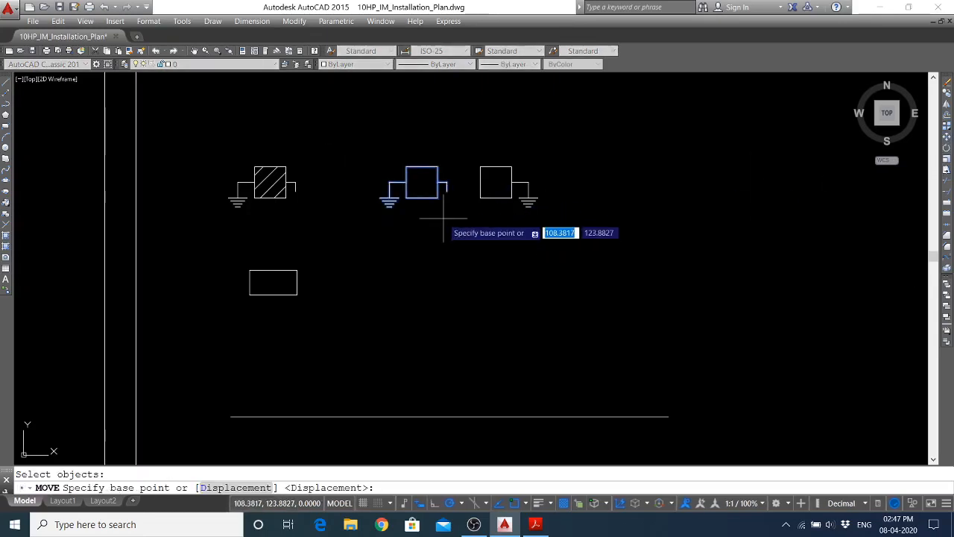
pyautogui.click(422, 167)
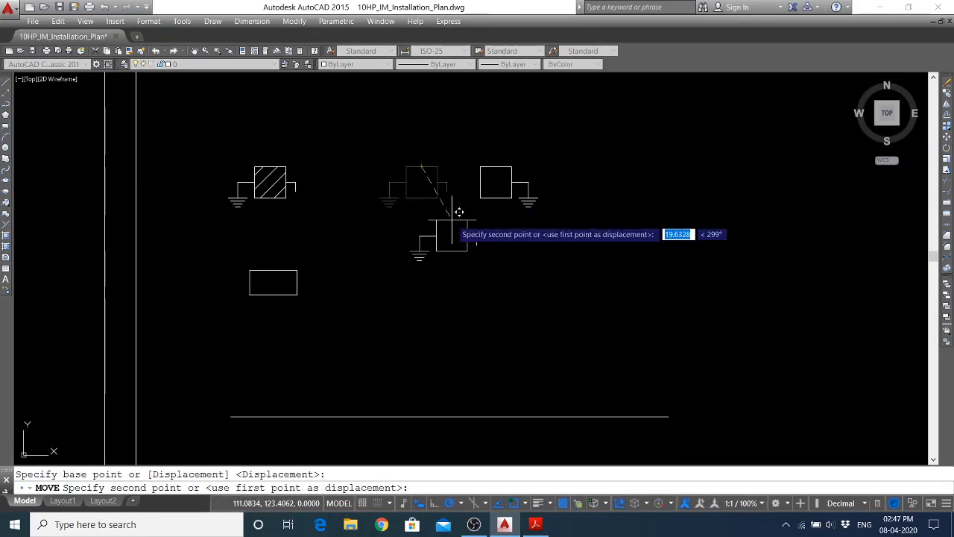
pyautogui.keyDown('shift'); pyautogui.rightClick(452, 220); pyautogui.keyUp('shift')
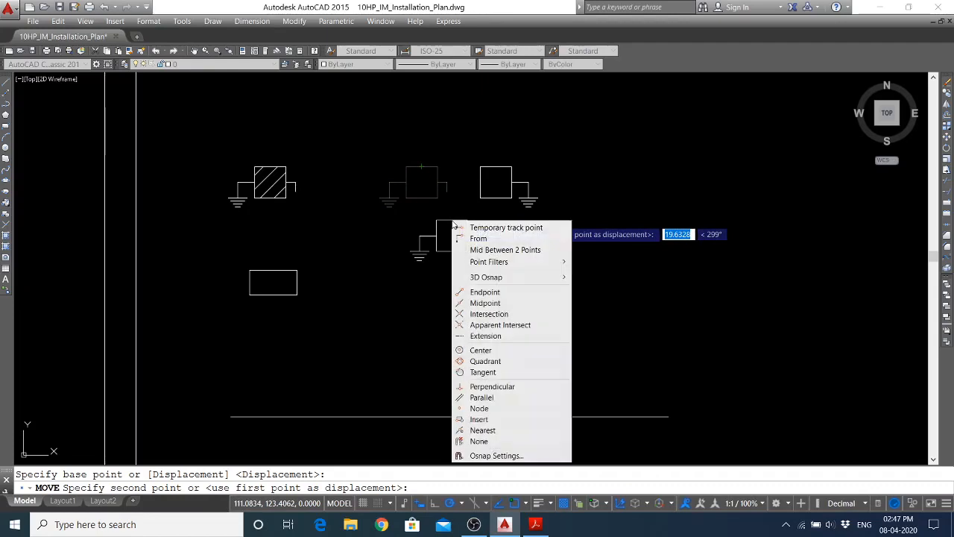
pyautogui.click(490, 249)
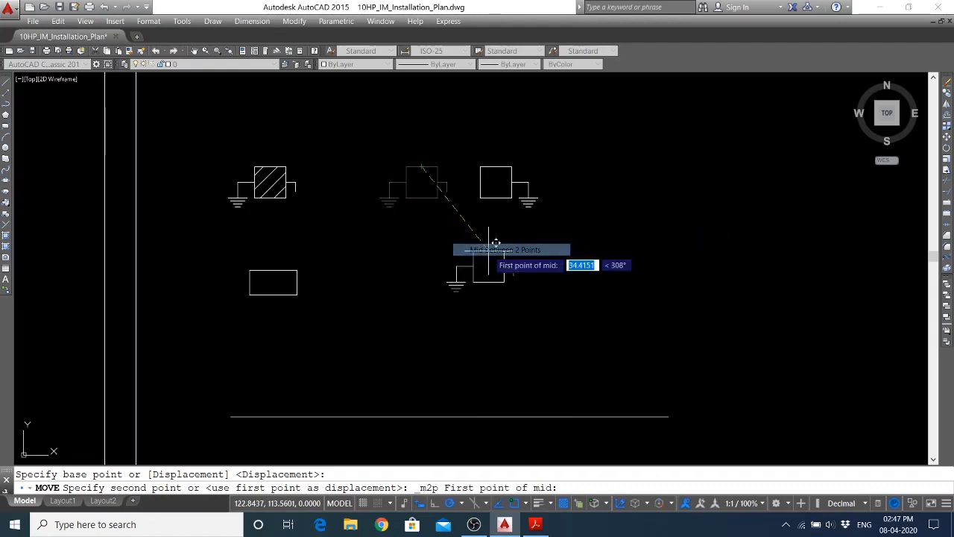
pyautogui.click(273, 158)
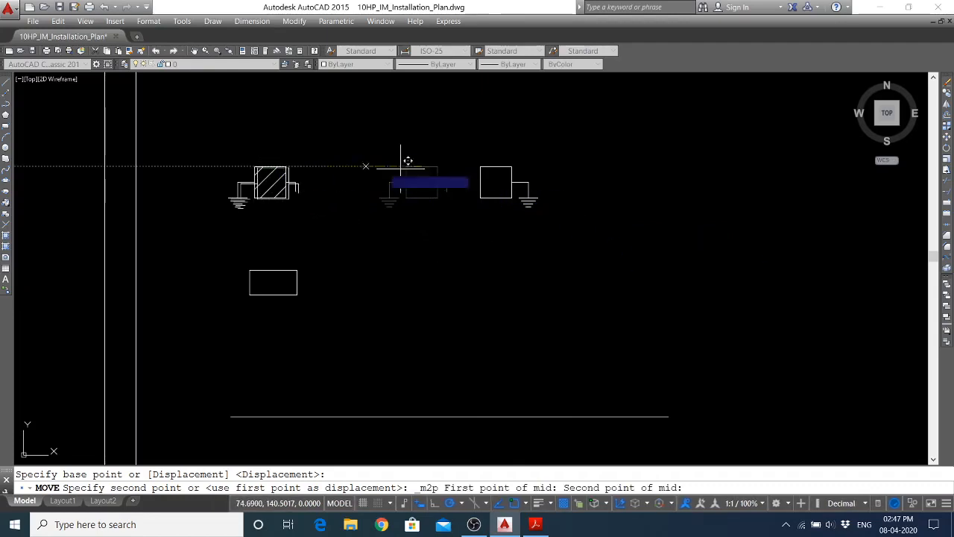
pyautogui.click(496, 166)
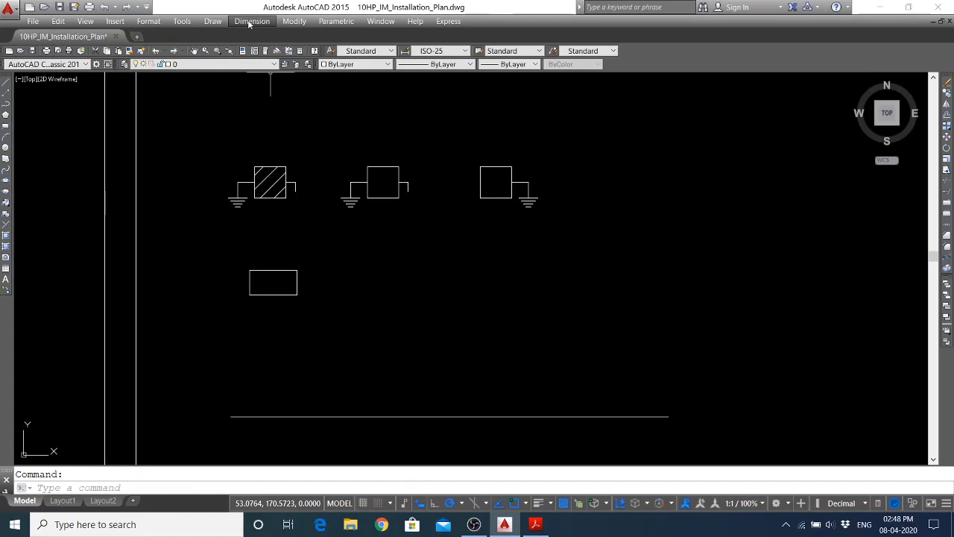
pyautogui.click(61, 7)
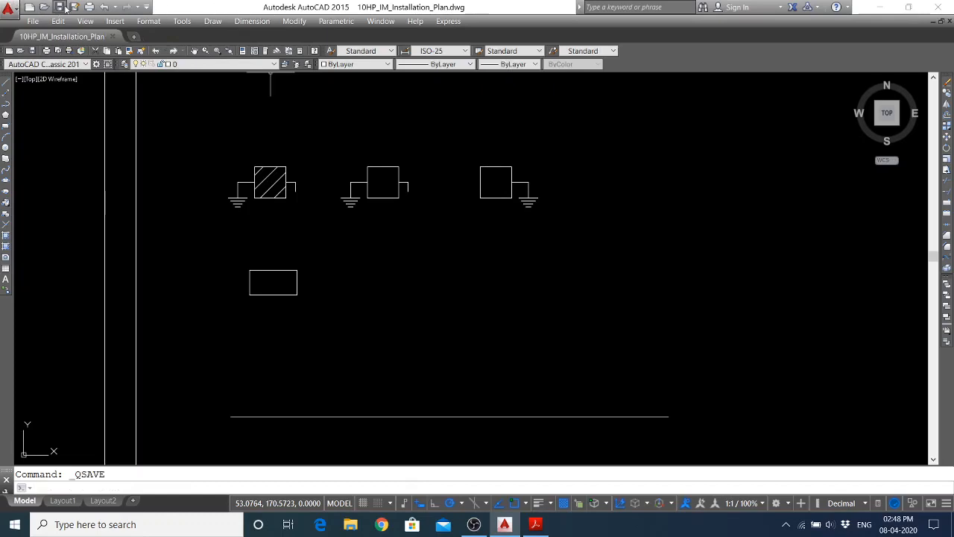
# Examine the installation plan in the reference PDF and return to the AutoCAD drawing
pyautogui.click(535, 524)
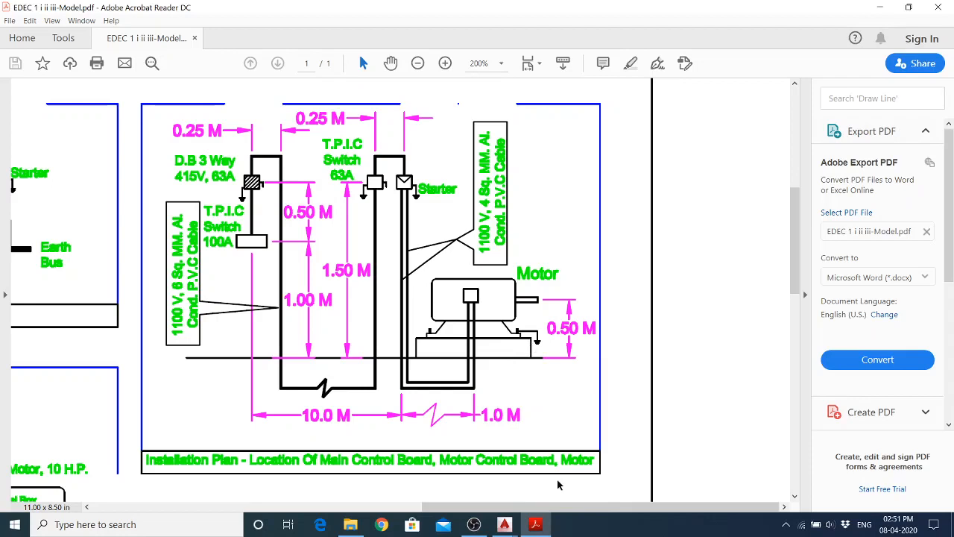
pyautogui.moveTo(536, 525)
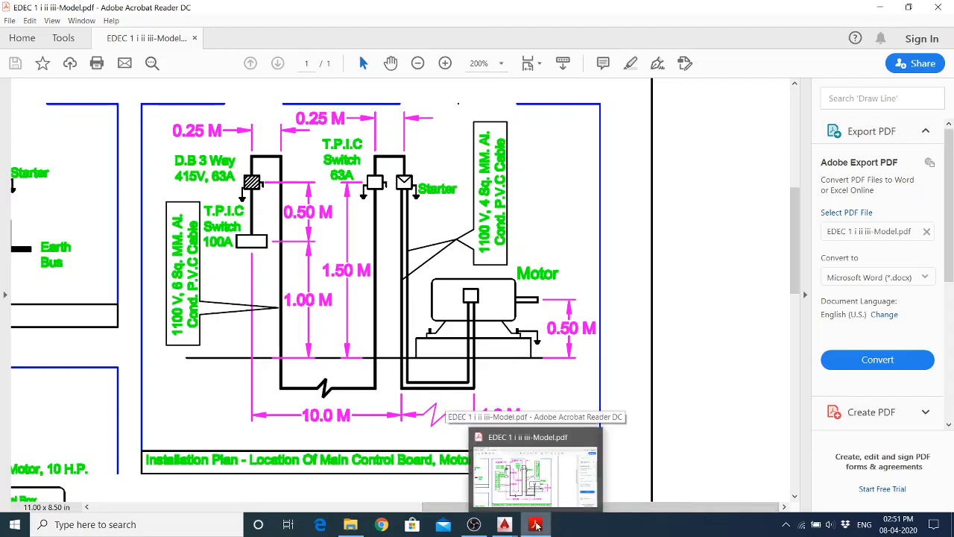
pyautogui.moveTo(503, 525)
pyautogui.click(467, 488)
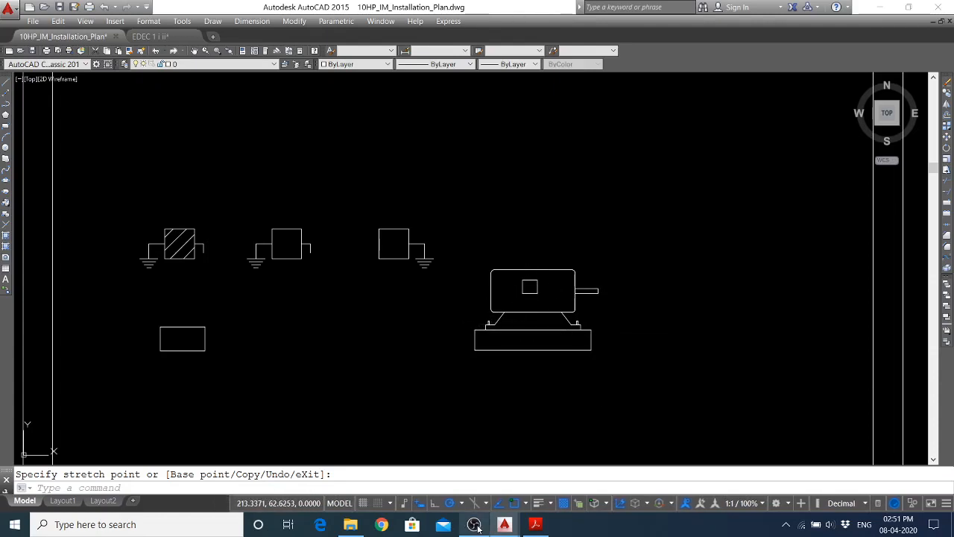
pyautogui.scroll(-4, 440, 292)
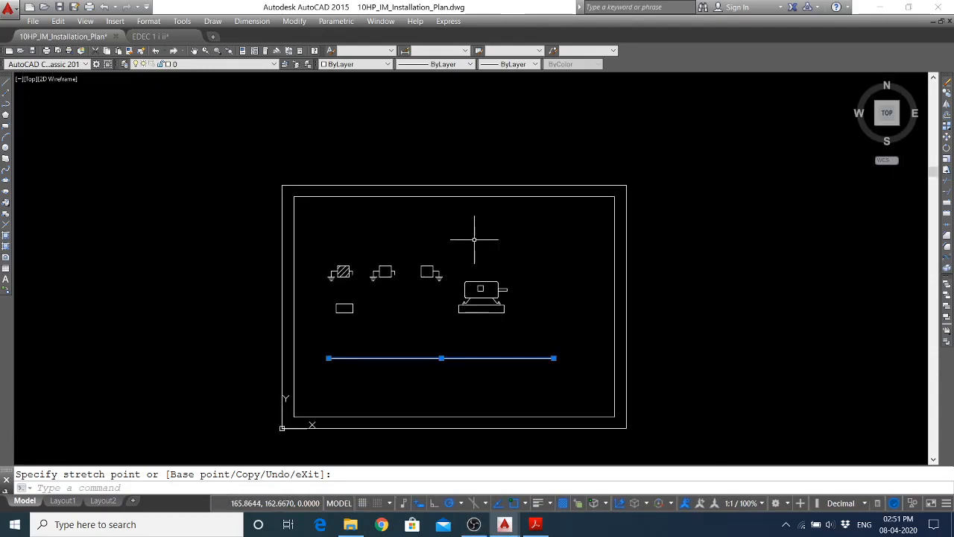
pyautogui.scroll(2, 490, 306)
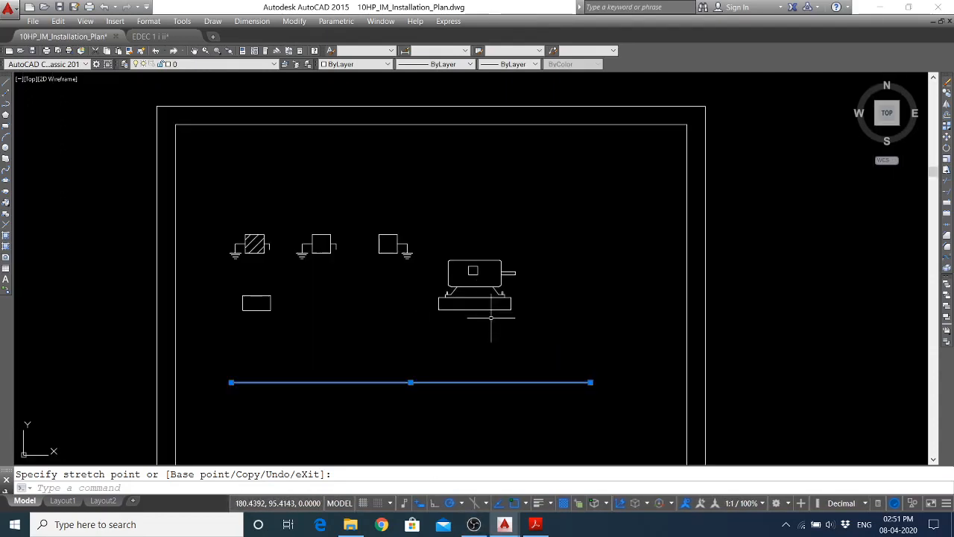
pyautogui.press('Escape')
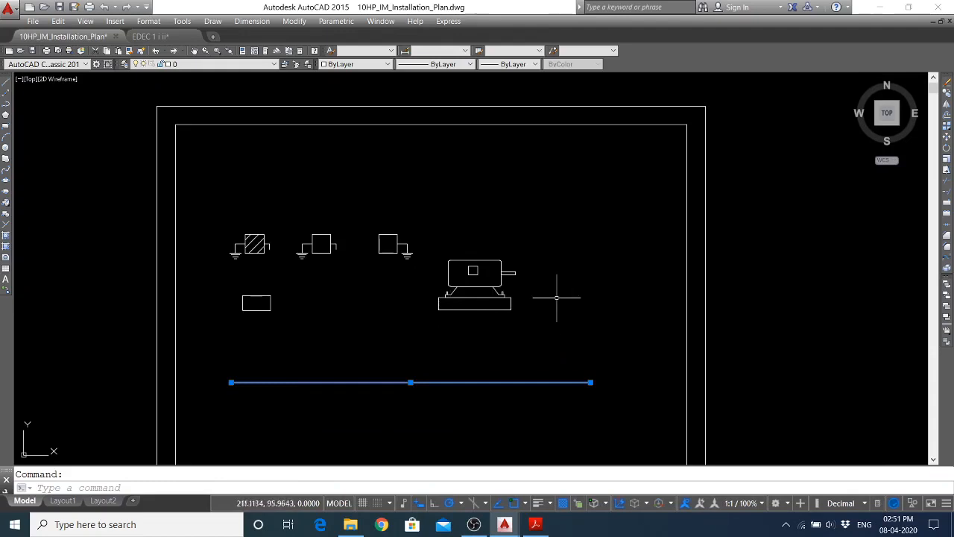
pyautogui.click(947, 140)
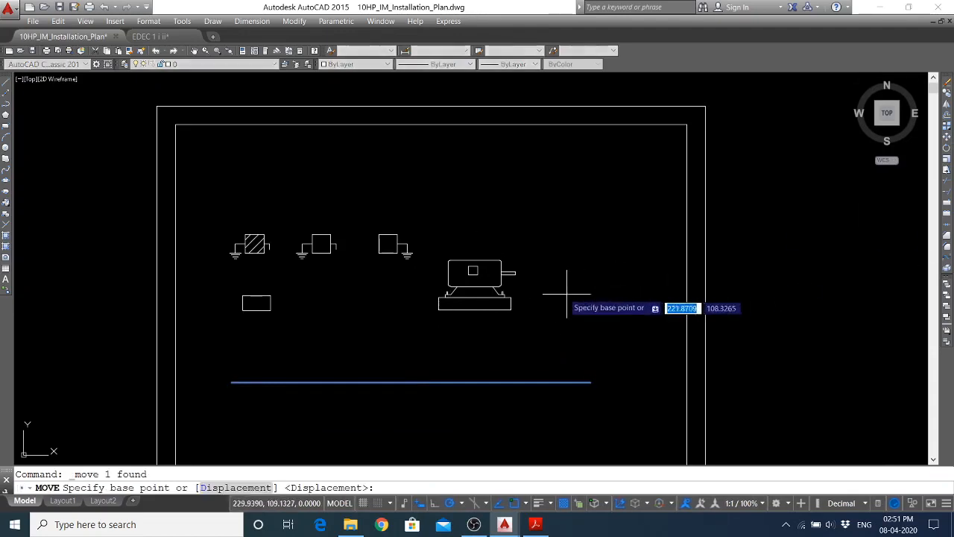
pyautogui.click(554, 231)
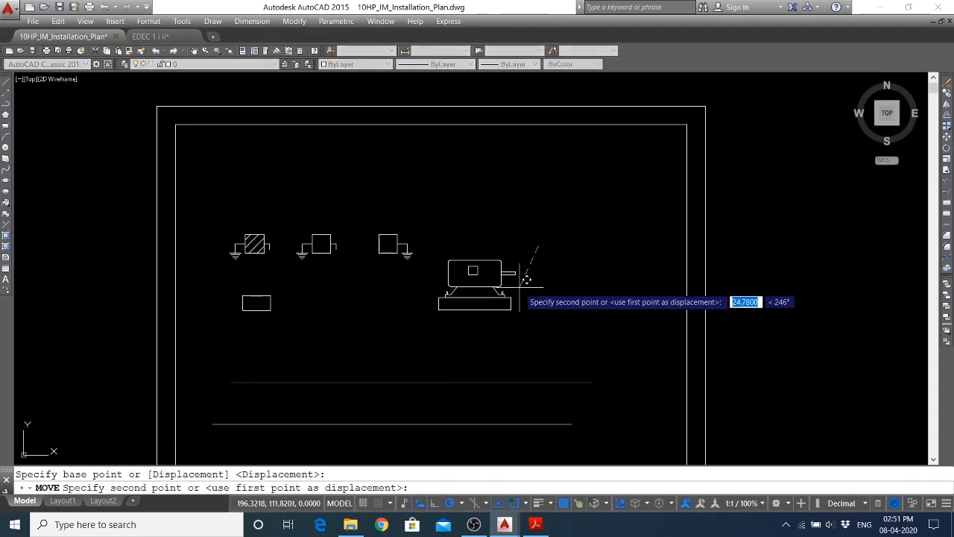
pyautogui.press('Escape')
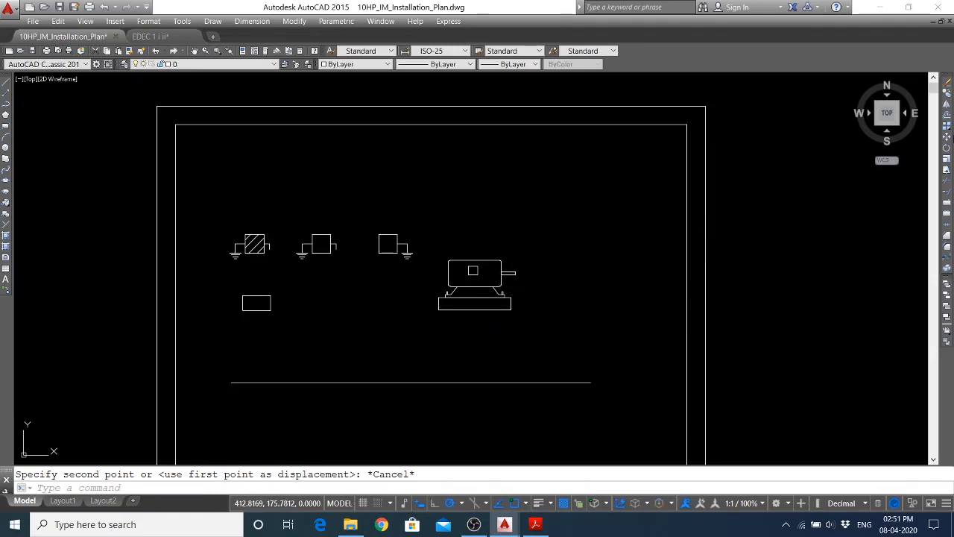
# Move the motor with its base by the base's bottom-edge midpoint onto the ground line, near the line's right end
pyautogui.click(948, 140)
pyautogui.click(558, 248)
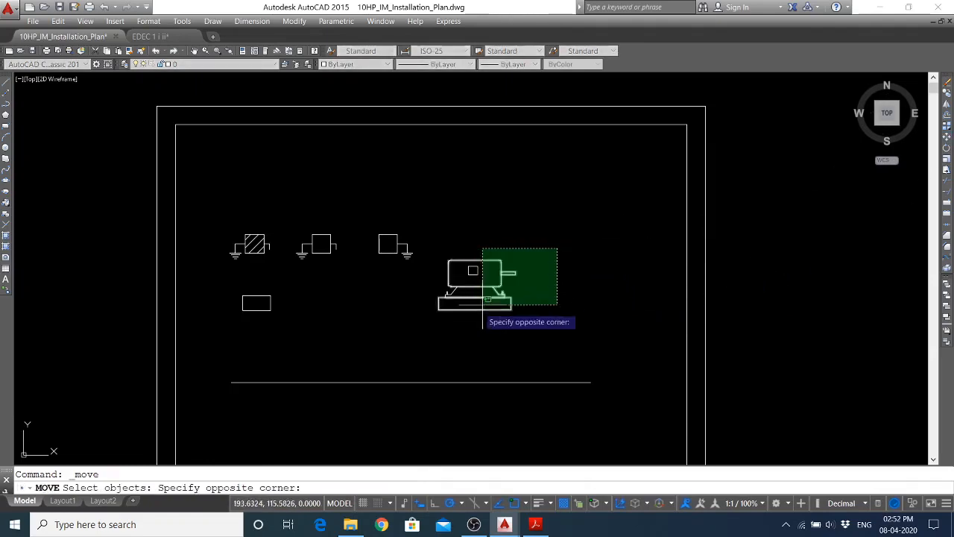
pyautogui.click(435, 324)
pyautogui.press('Return')
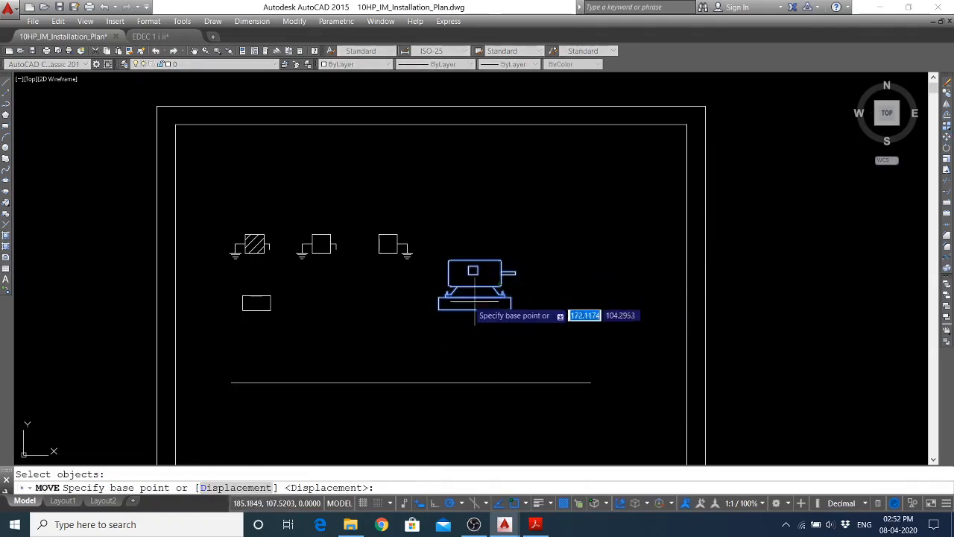
pyautogui.click(474, 311)
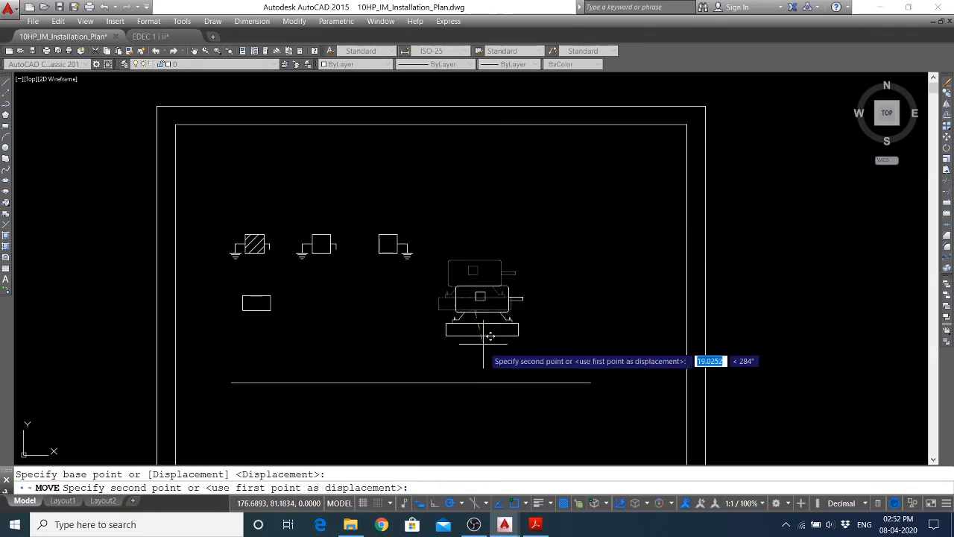
pyautogui.click(513, 381)
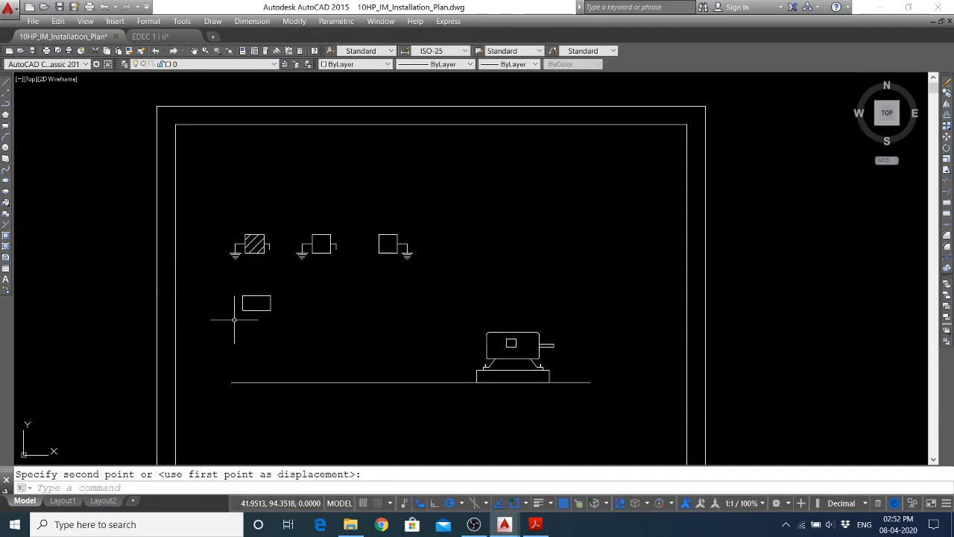
# Move the small rectangle horizontally by its top-edge midpoint so it is centred directly below the hatched square
pyautogui.scroll(6, 249, 281)
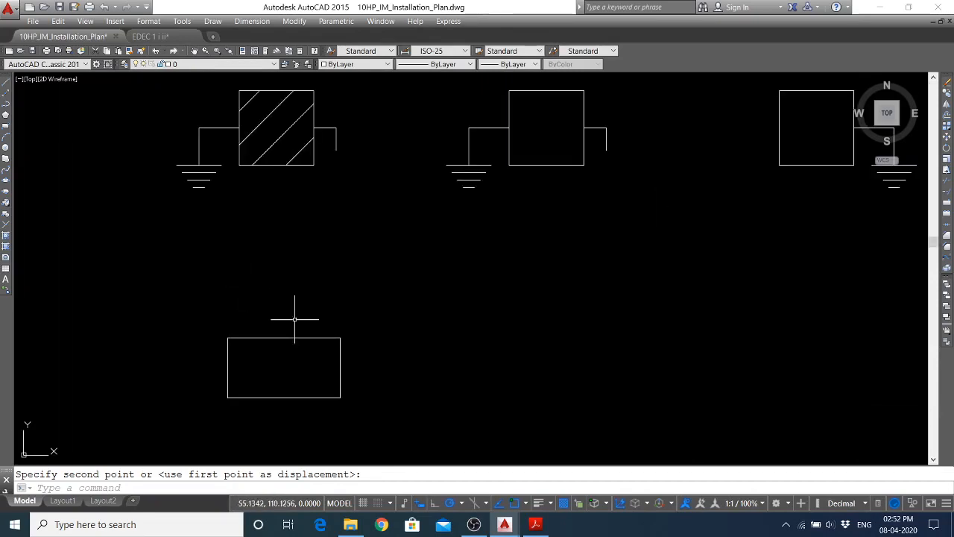
pyautogui.click(947, 138)
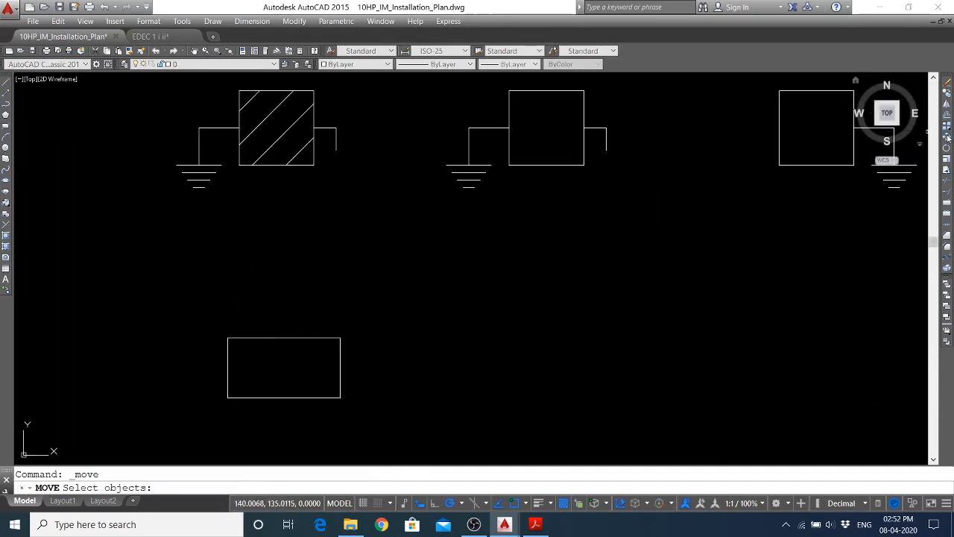
pyautogui.click(374, 297)
pyautogui.click(214, 400)
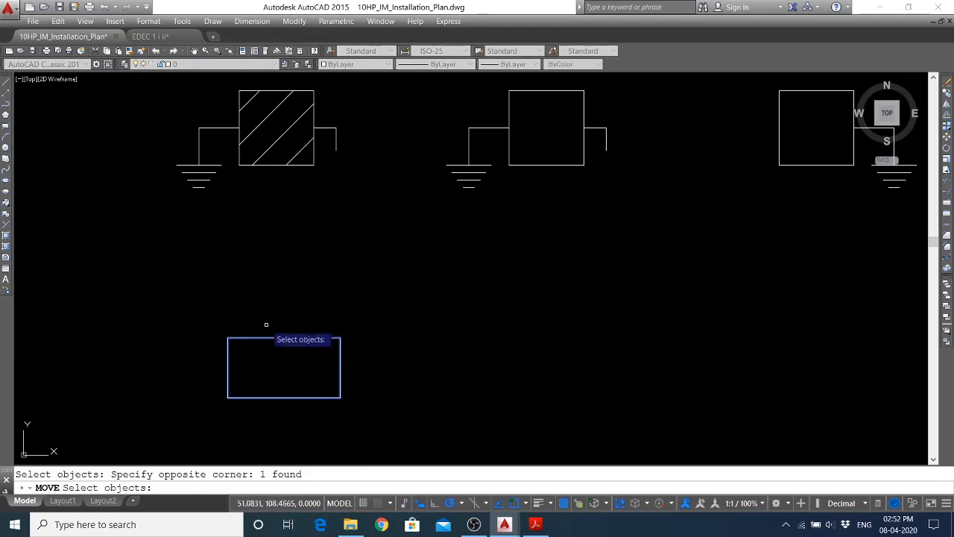
pyautogui.press('Return')
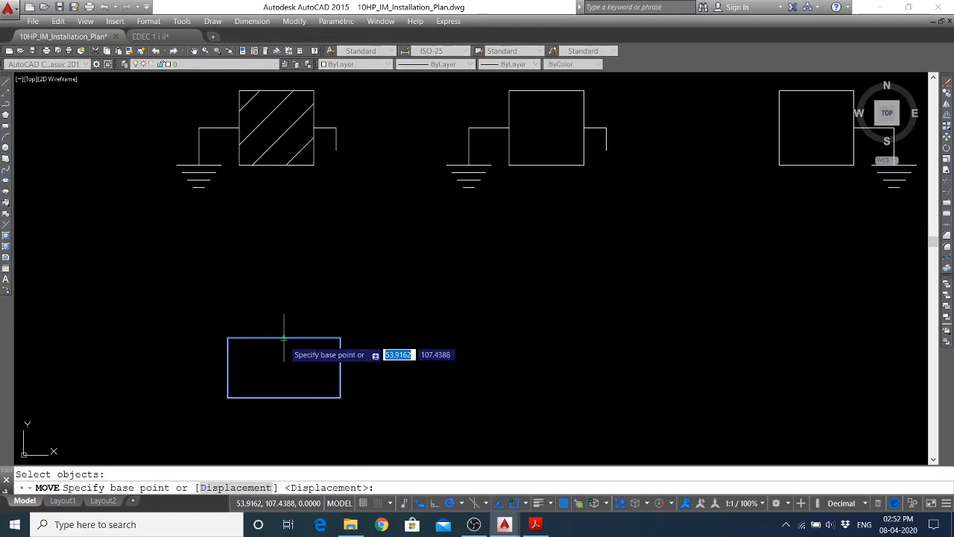
pyautogui.click(283, 338)
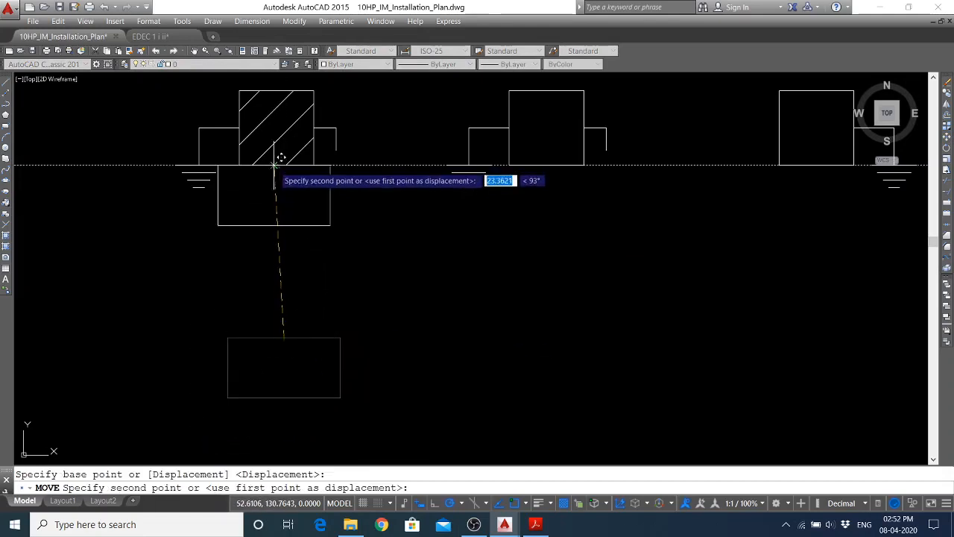
pyautogui.click(279, 337)
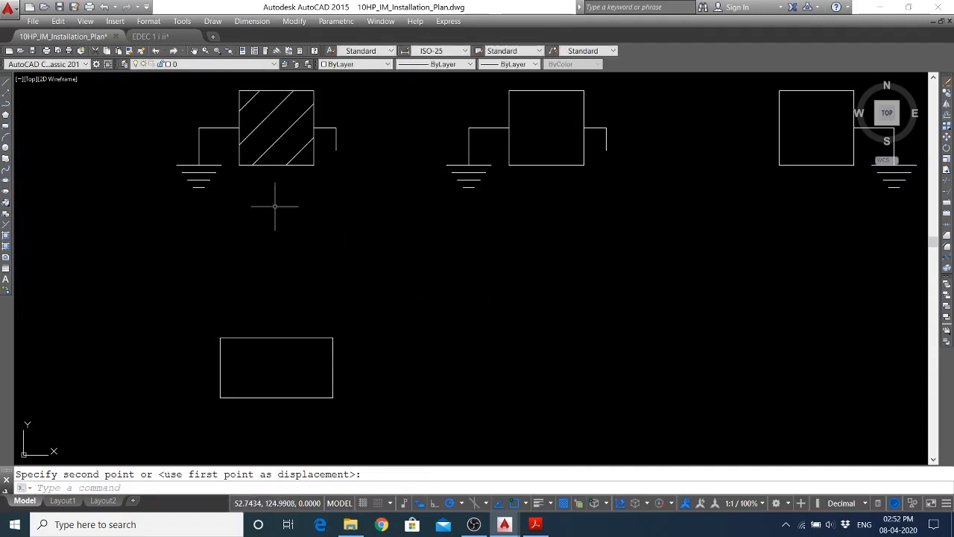
# Compare the drawing with the installation plan in the reference PDF, examining the cable runs, and return to the AutoCAD drawing
pyautogui.scroll(-6, 300, 341)
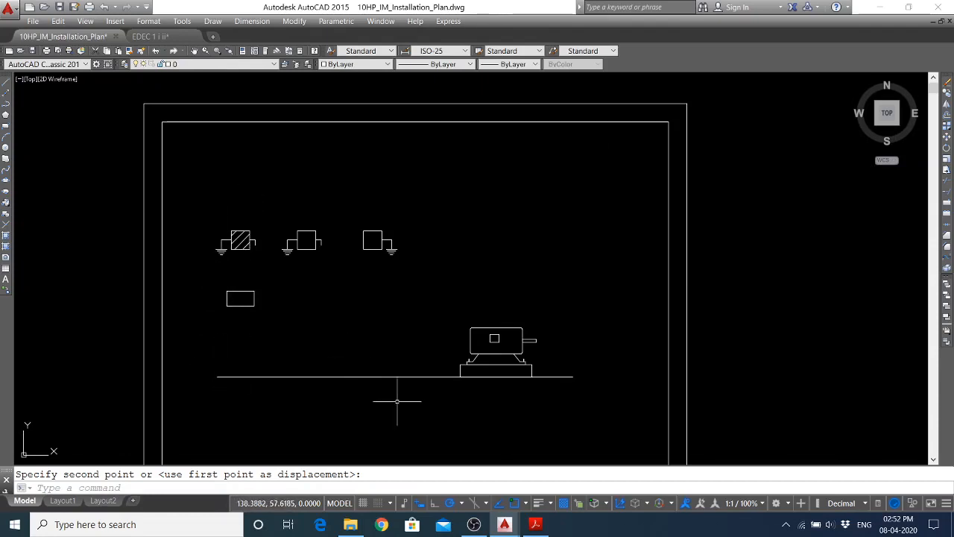
pyautogui.click(535, 524)
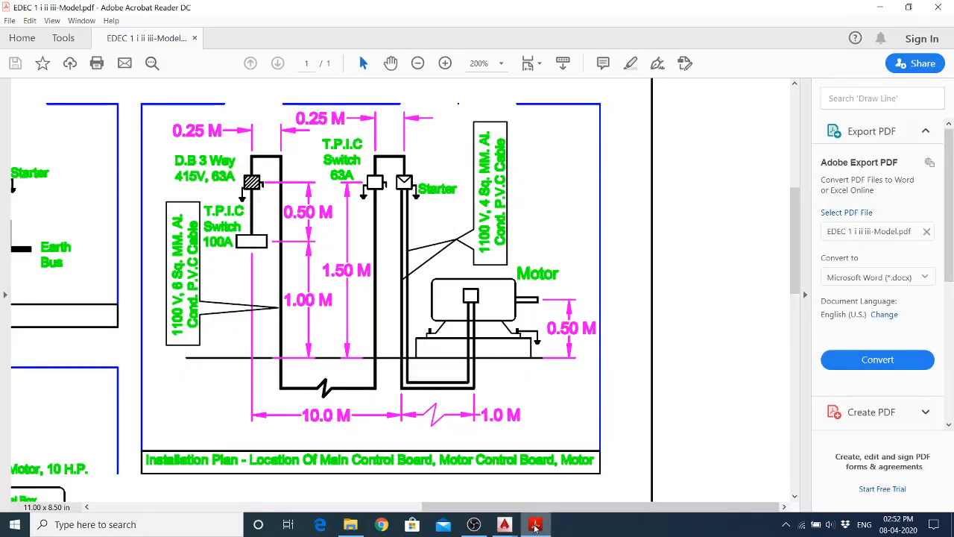
pyautogui.click(535, 524)
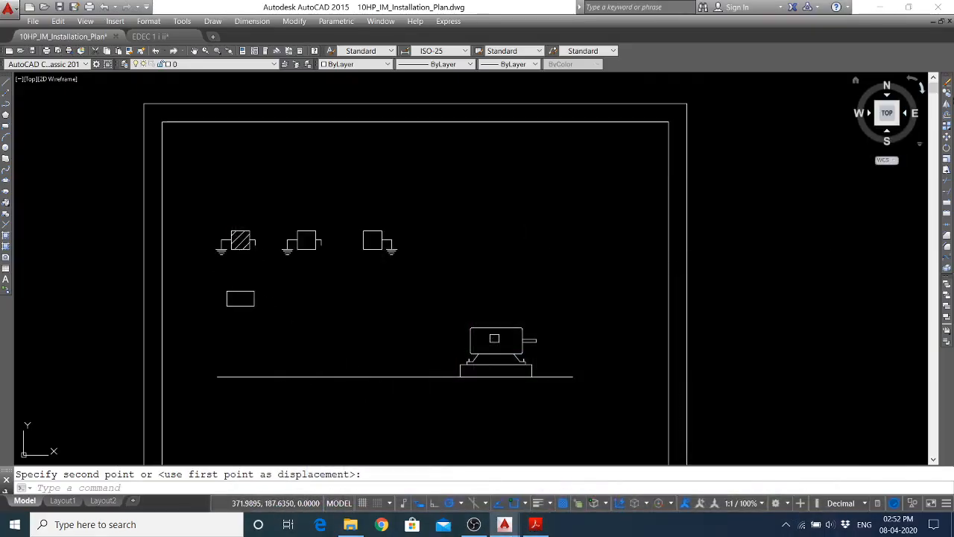
pyautogui.click(536, 524)
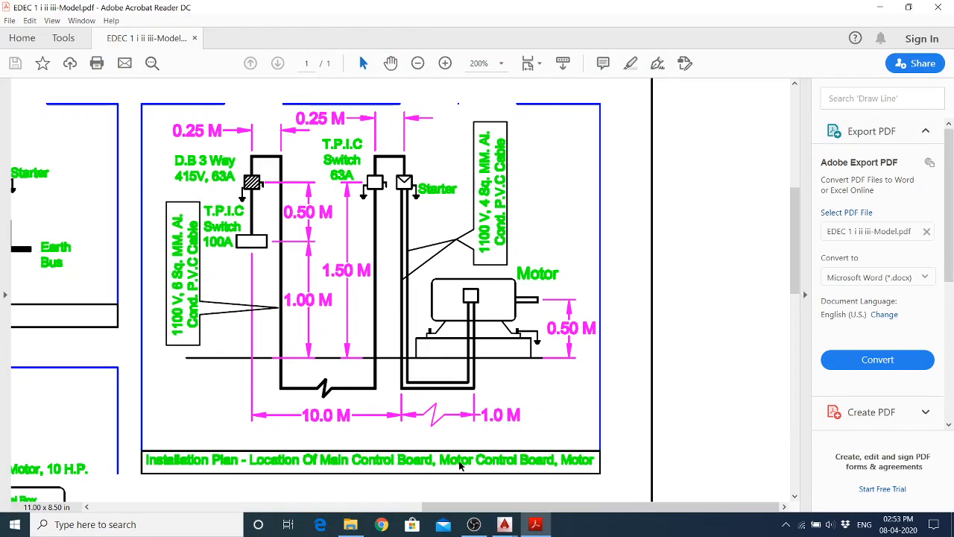
pyautogui.click(505, 524)
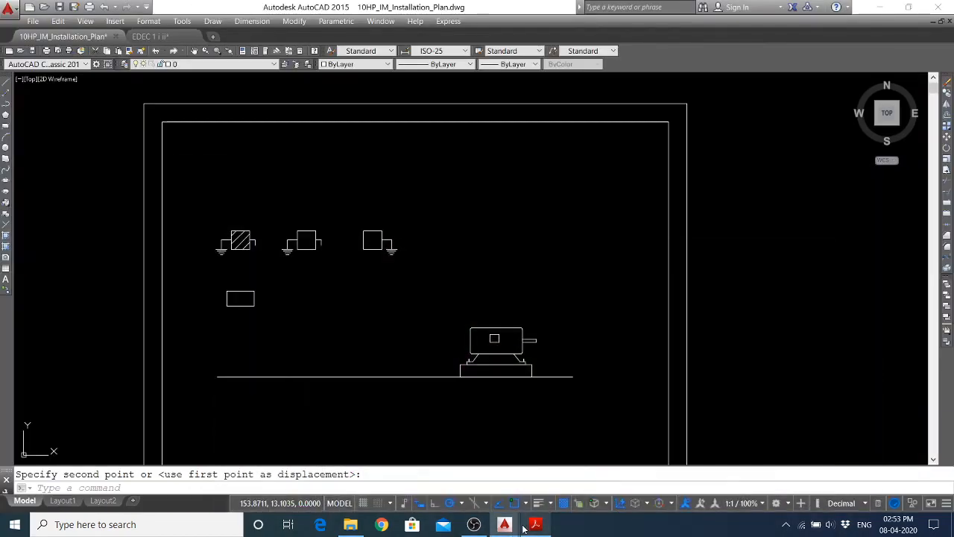
# Start a polyline at the small rectangle's top-edge midpoint with starting and ending widths of 1
pyautogui.write('PL')
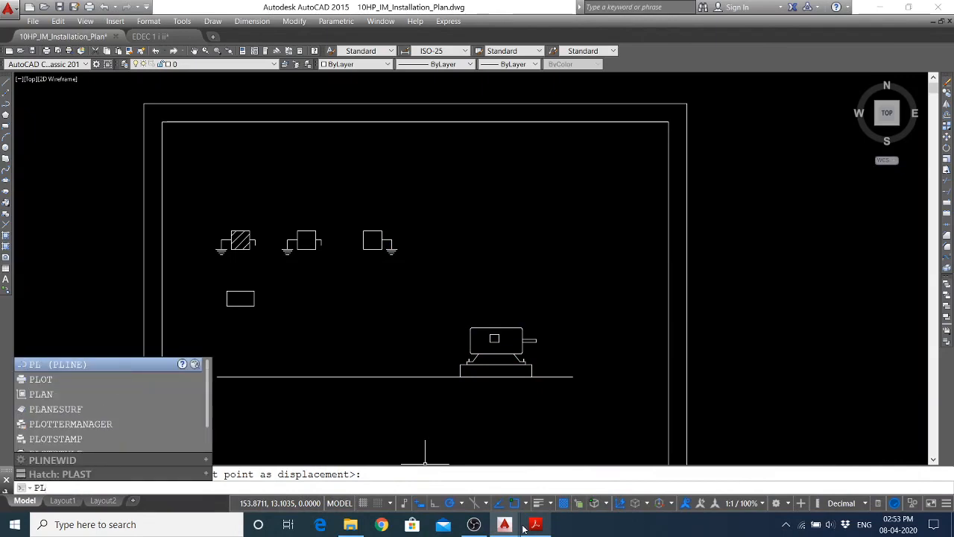
pyautogui.press('Return')
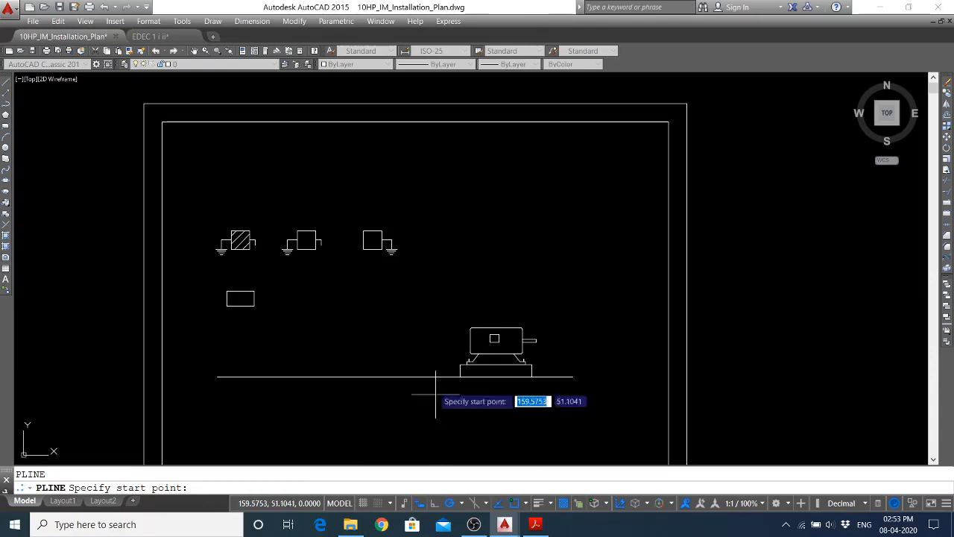
pyautogui.click(240, 291)
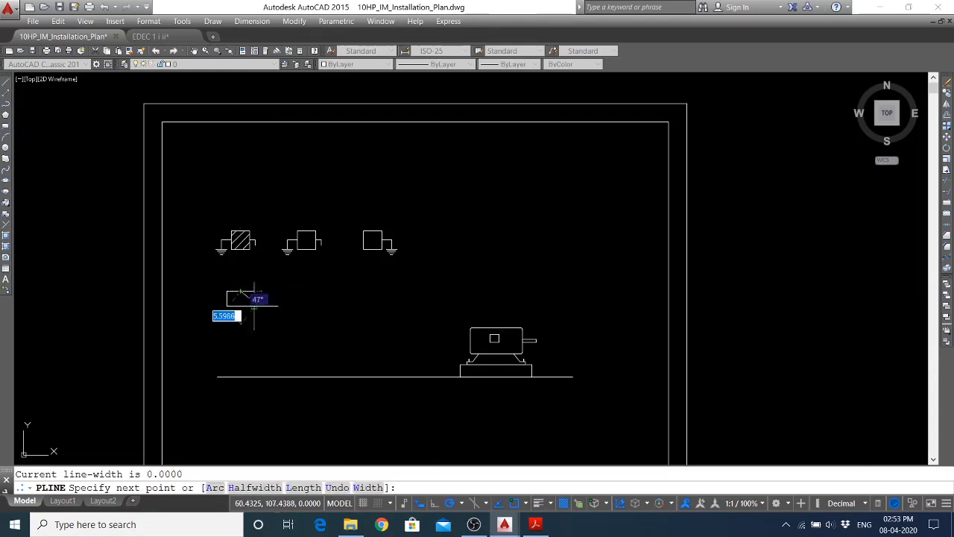
pyautogui.click(369, 488)
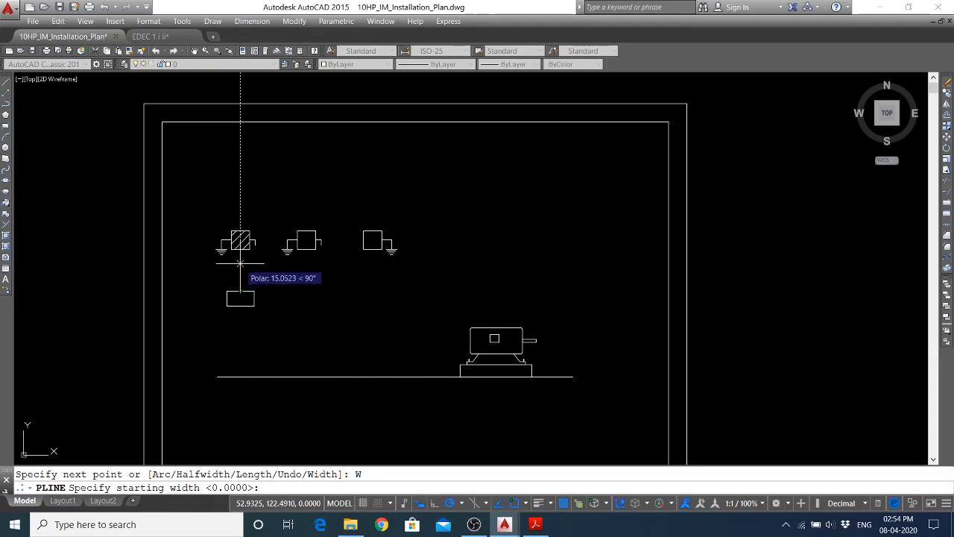
pyautogui.write('1')
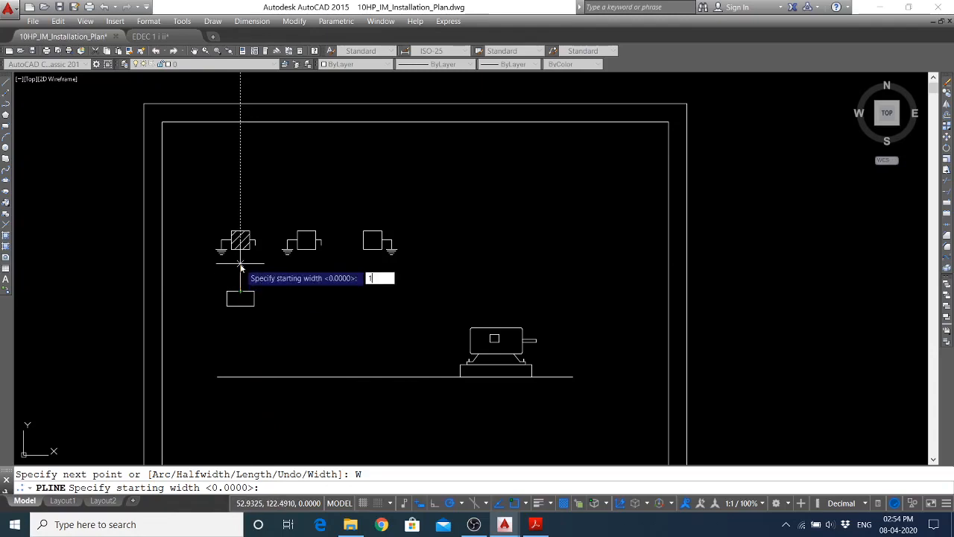
pyautogui.press('Return')
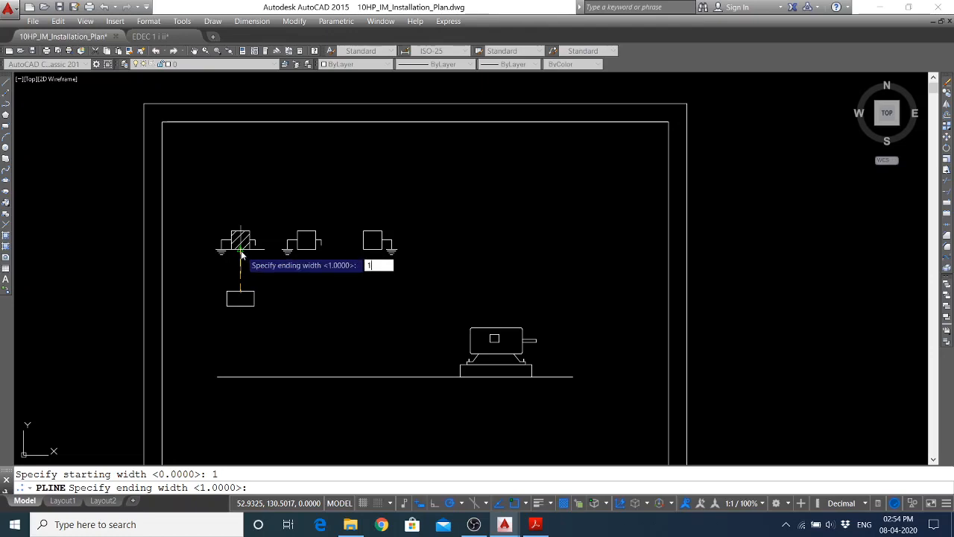
pyautogui.press('Return')
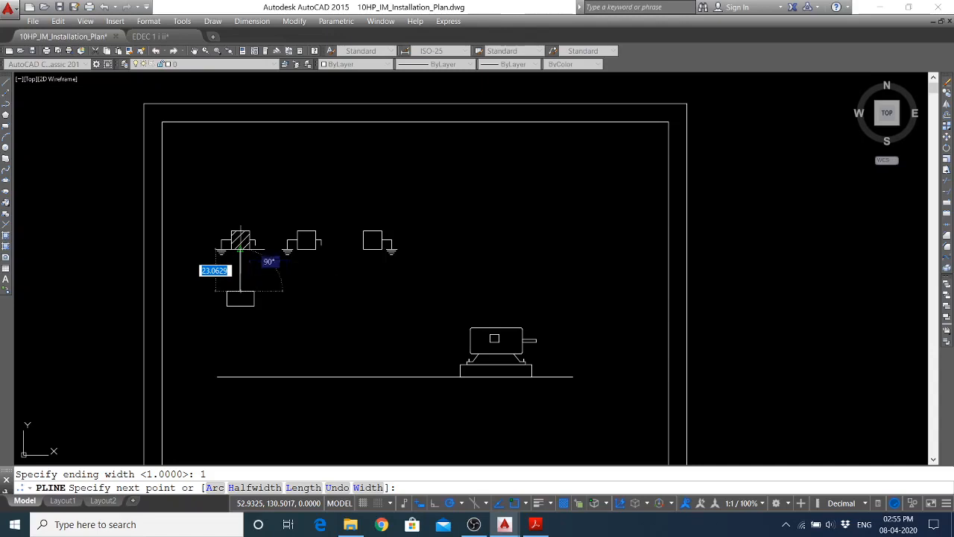
# Keep the polyline width at 1, end the cable at the hatched square's bottom-edge midpoint, and save the drawing
pyautogui.press('Up')
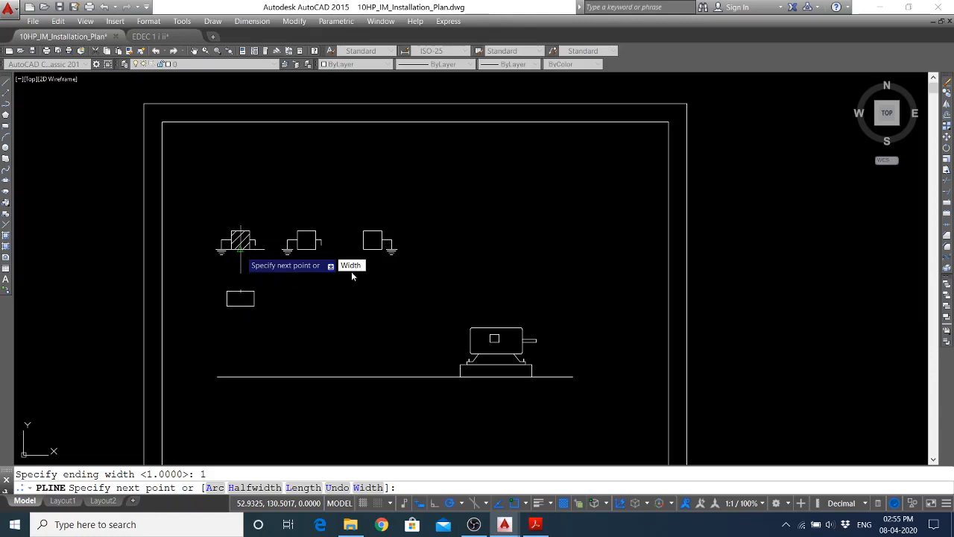
pyautogui.press('Return')
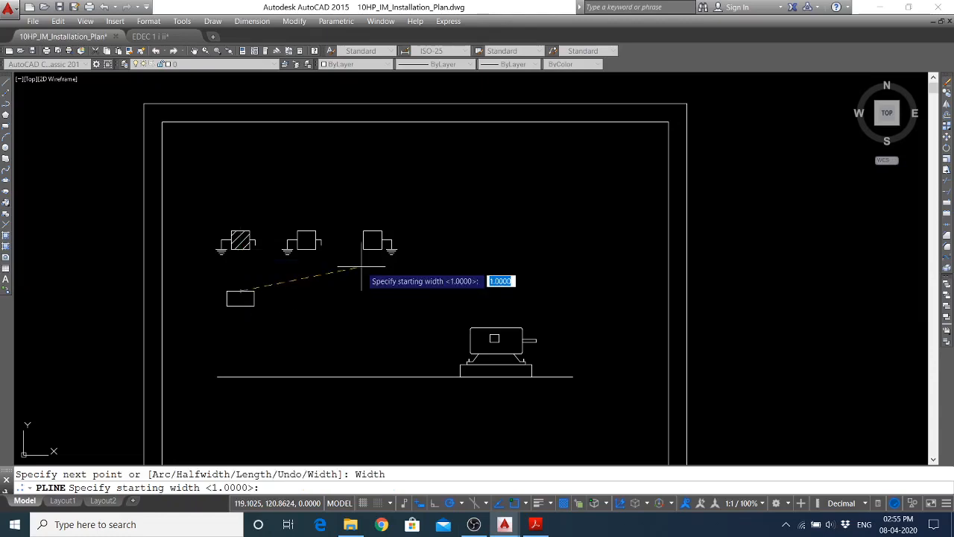
pyautogui.press('Return')
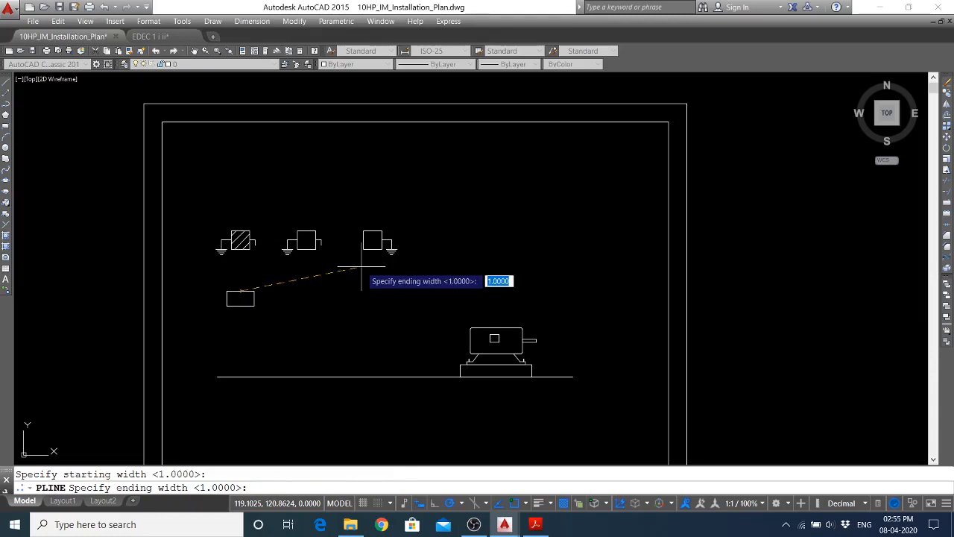
pyautogui.press('Return')
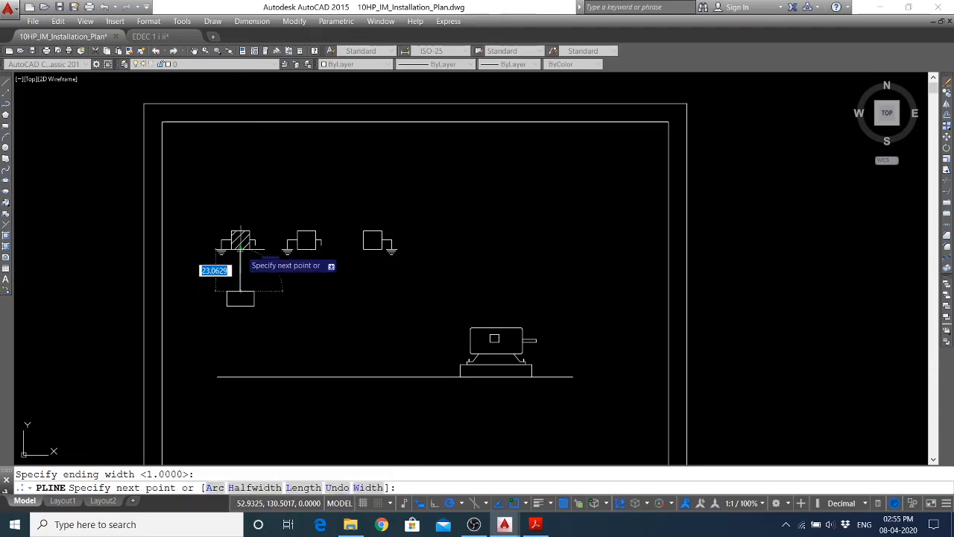
pyautogui.click(240, 250)
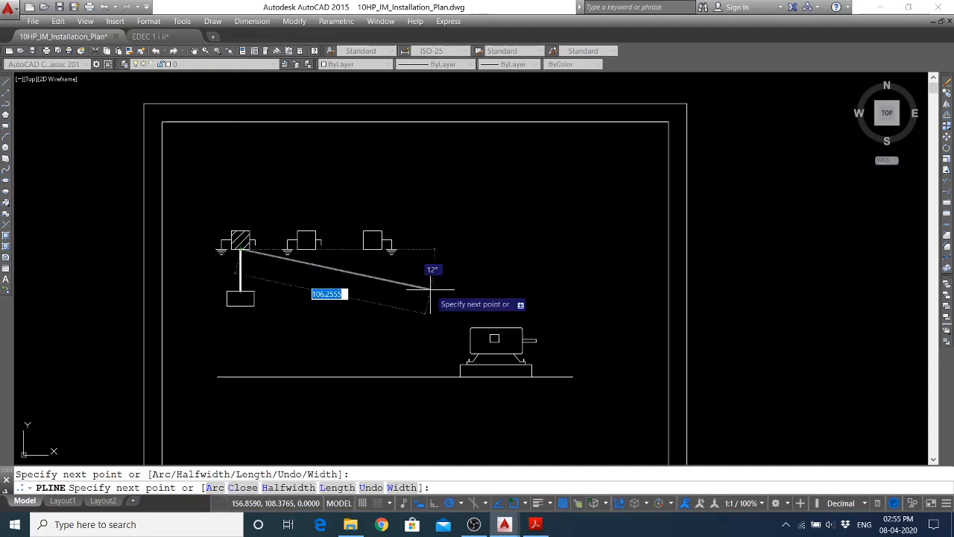
pyautogui.press('Return')
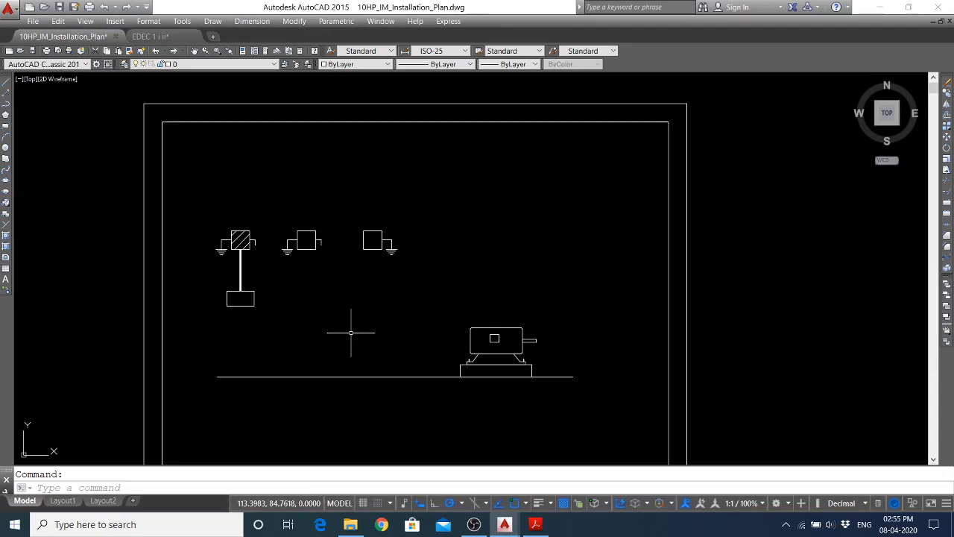
pyautogui.hotkey('ctrl', 's')
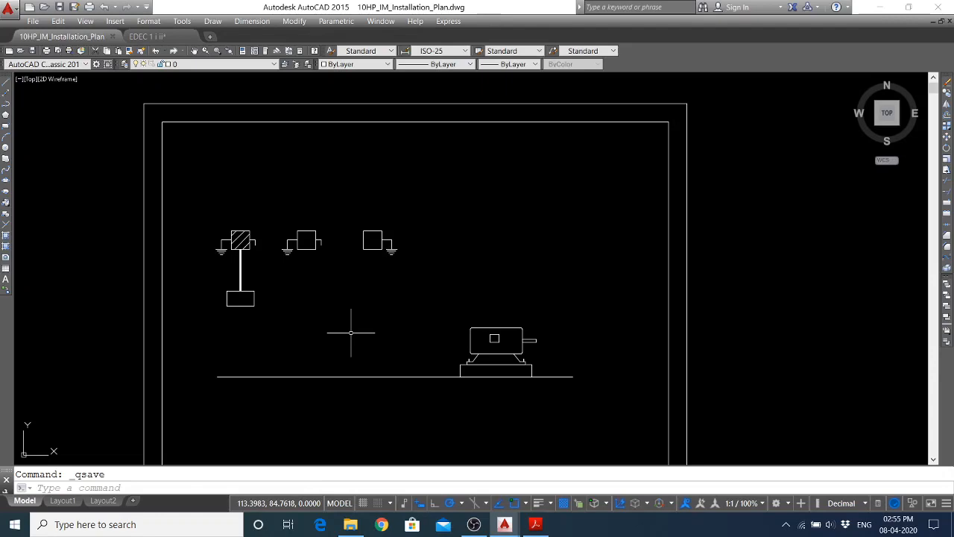
# Examine the cable routing and the break symbol on the underground run in the reference PDF, and return to the AutoCAD drawing
pyautogui.click(535, 523)
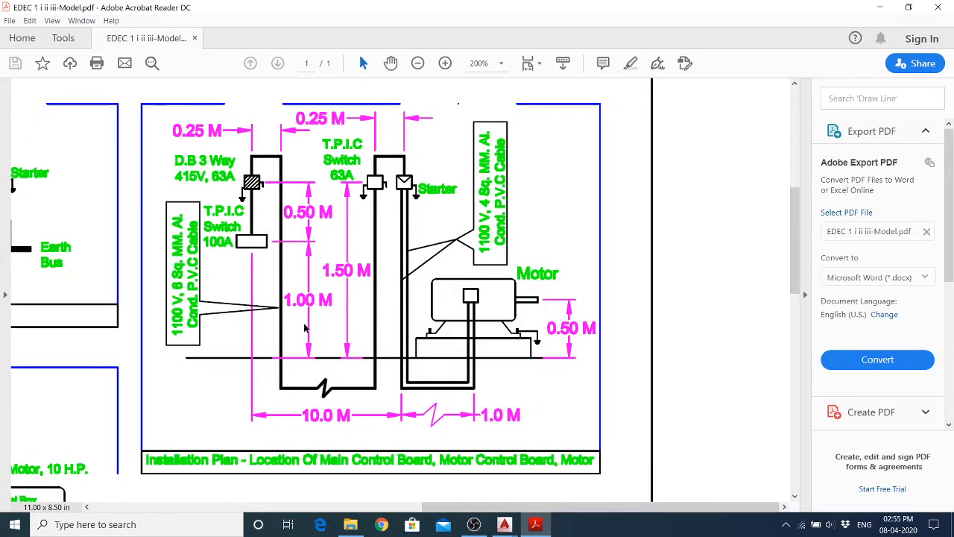
pyautogui.click(535, 524)
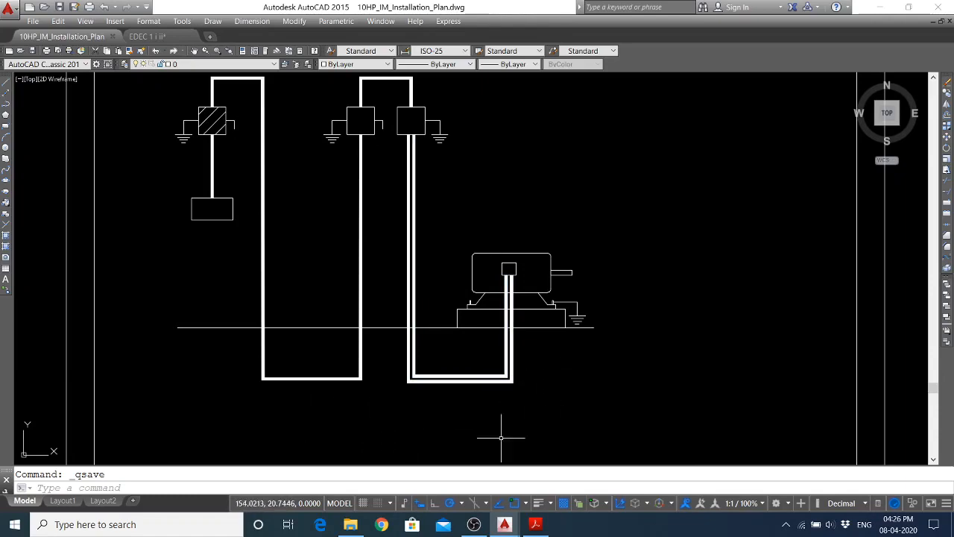
pyautogui.click(536, 524)
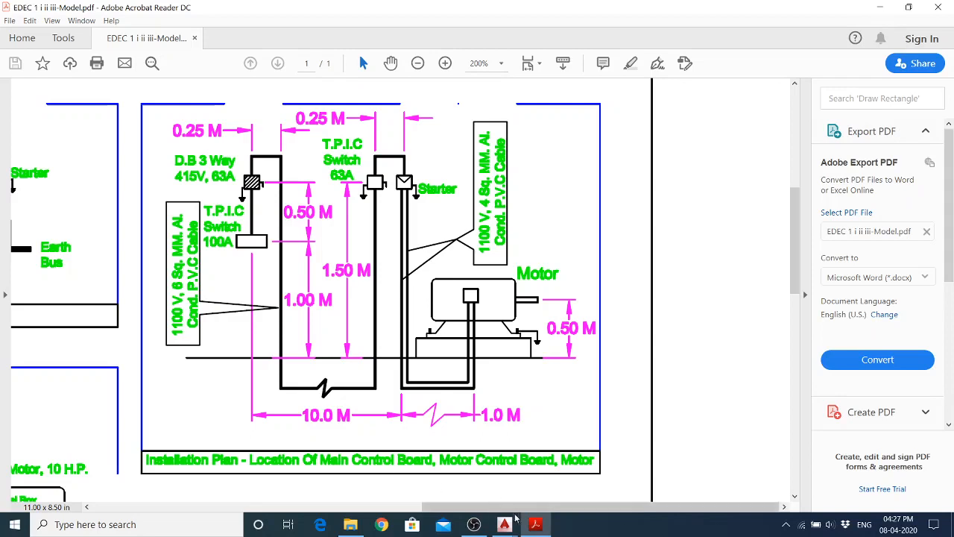
pyautogui.moveTo(502, 527)
pyautogui.click(436, 477)
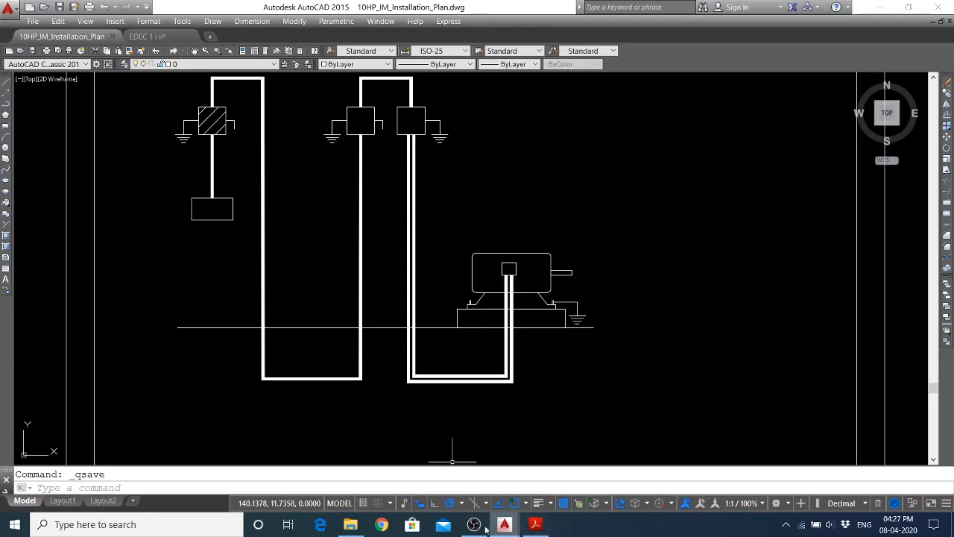
pyautogui.click(536, 524)
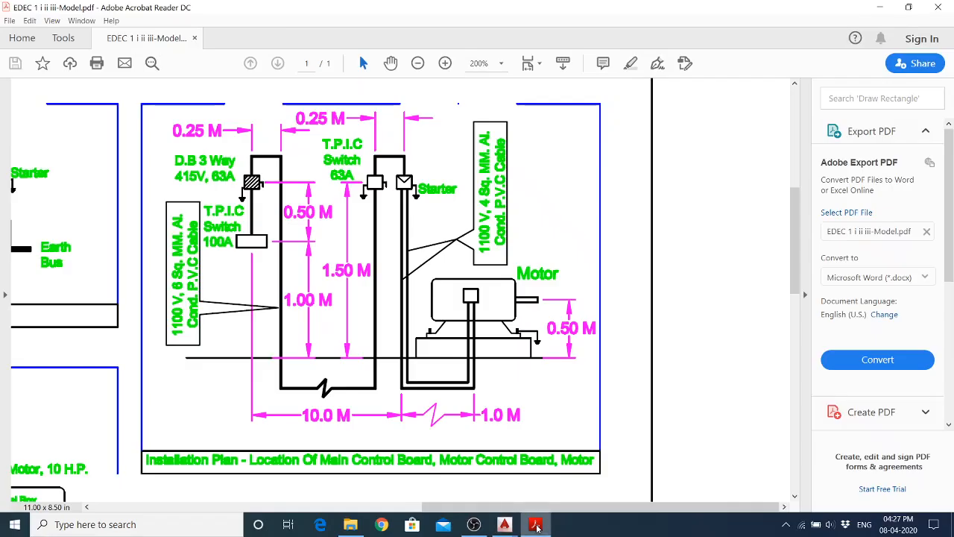
pyautogui.click(536, 524)
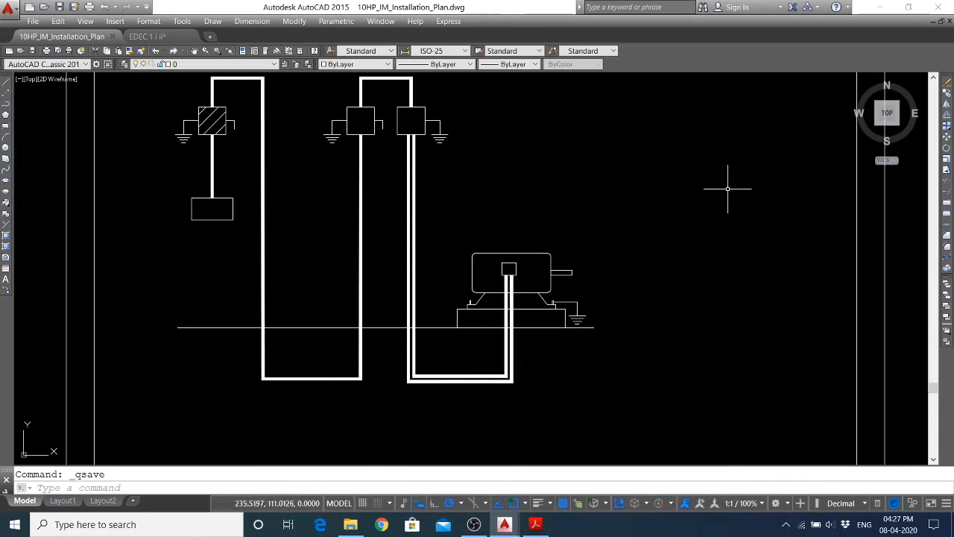
# Start a break-symbol polyline on the horizontal cable run below the ground line with a 5-unit segment rising at 60°
pyautogui.write('pl')
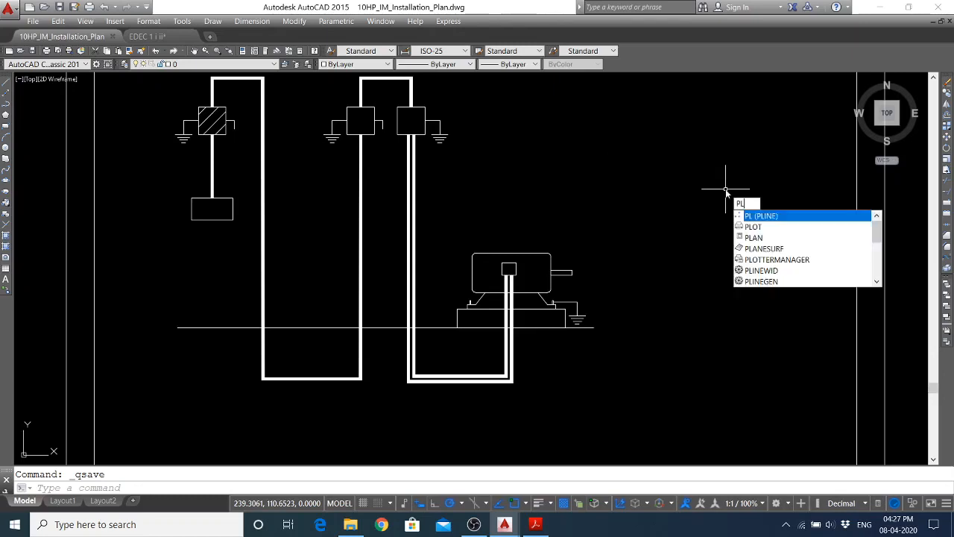
pyautogui.press('Return')
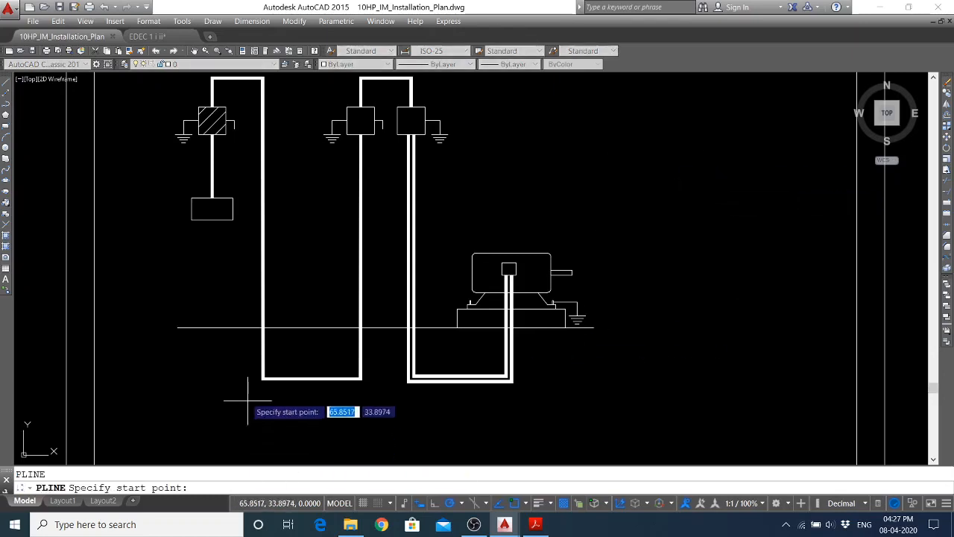
pyautogui.click(298, 379)
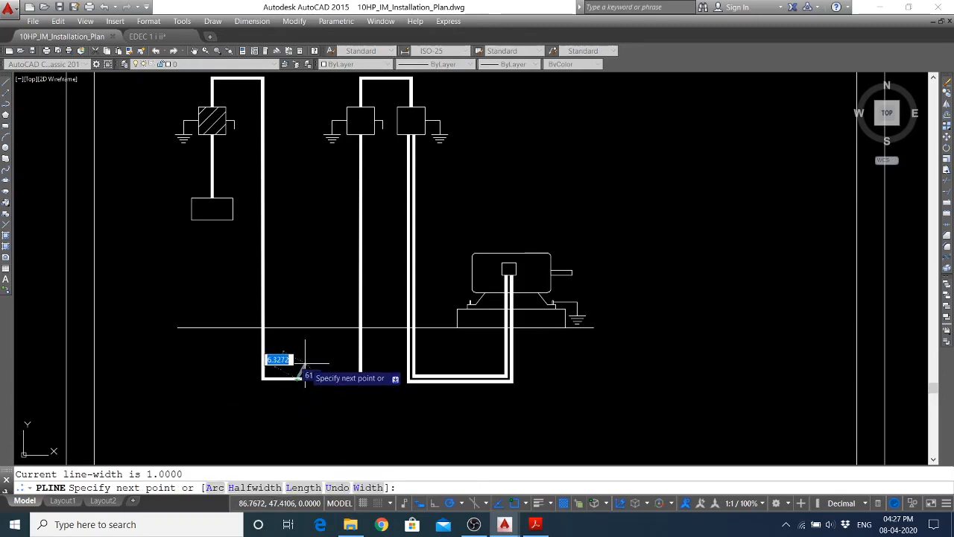
pyautogui.write('5')
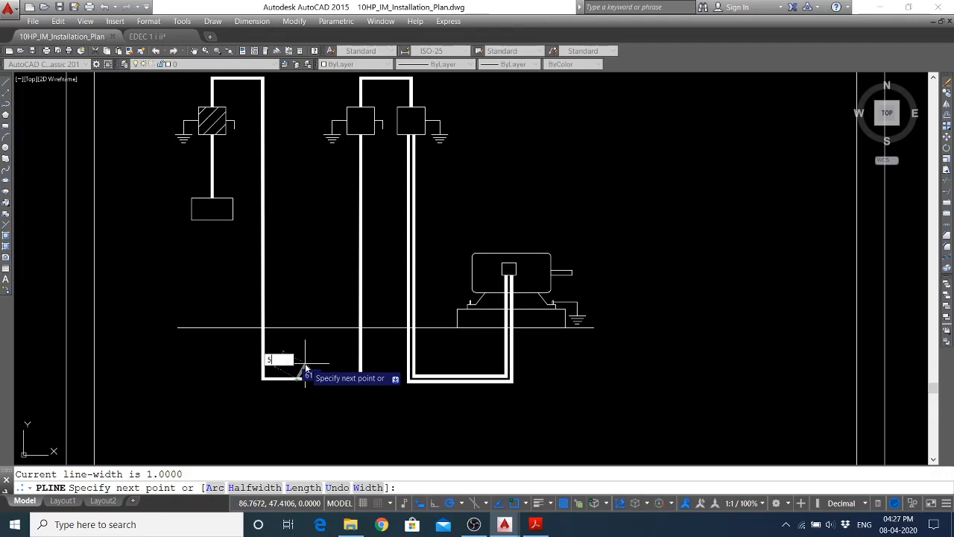
pyautogui.press('Tab')
pyautogui.write('6')
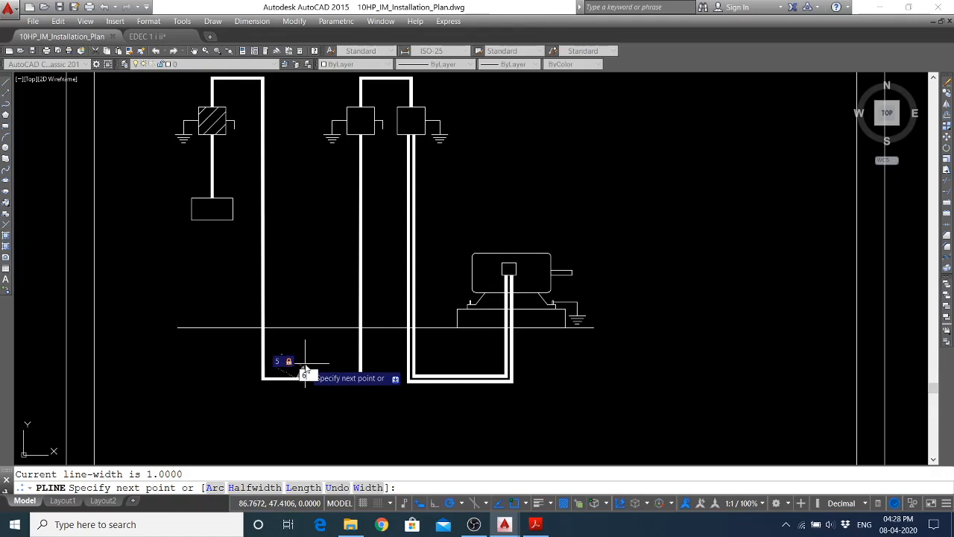
pyautogui.write('0')
pyautogui.press('Return')
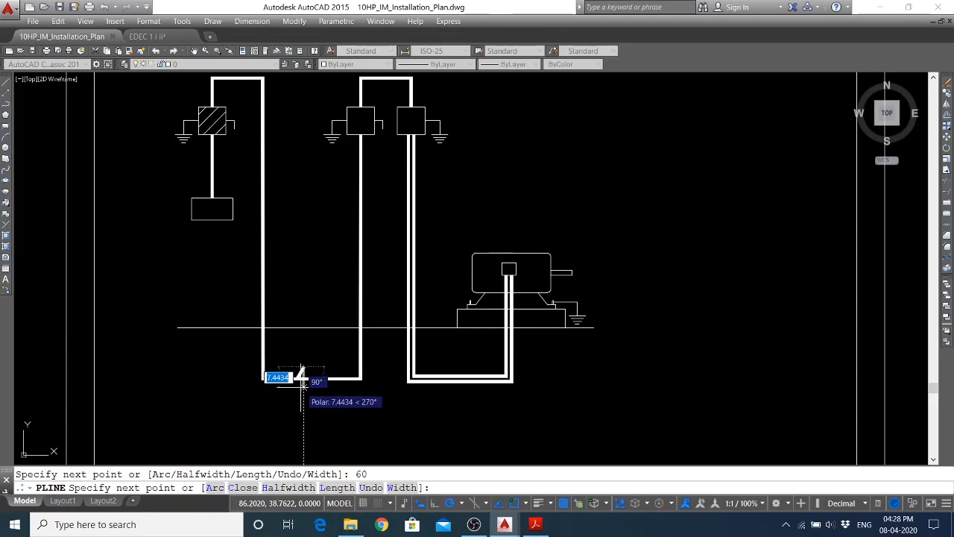
# Continue the break-symbol polyline with an 8-unit segment straight down and a 6-unit segment rising at 60°, and end it there
pyautogui.write('8')
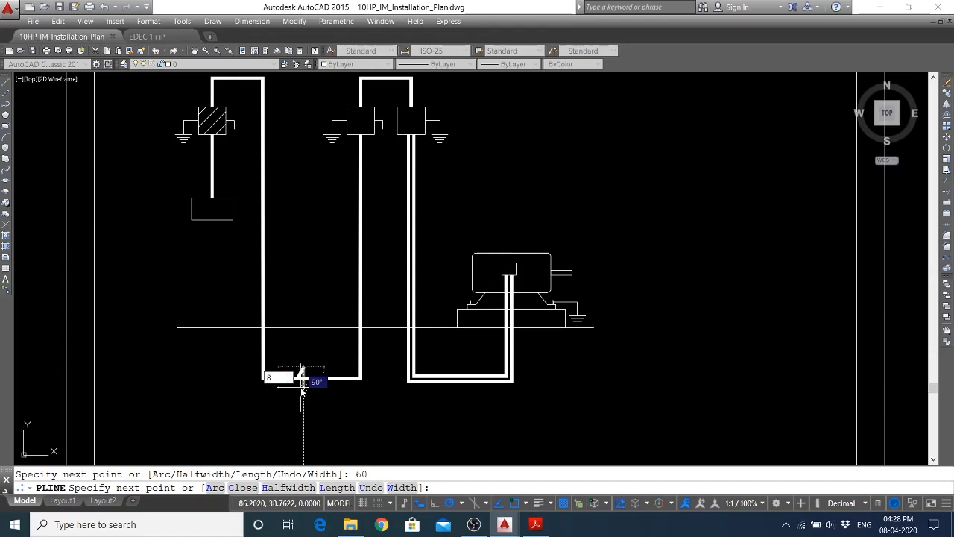
pyautogui.press('Tab')
pyautogui.write('9')
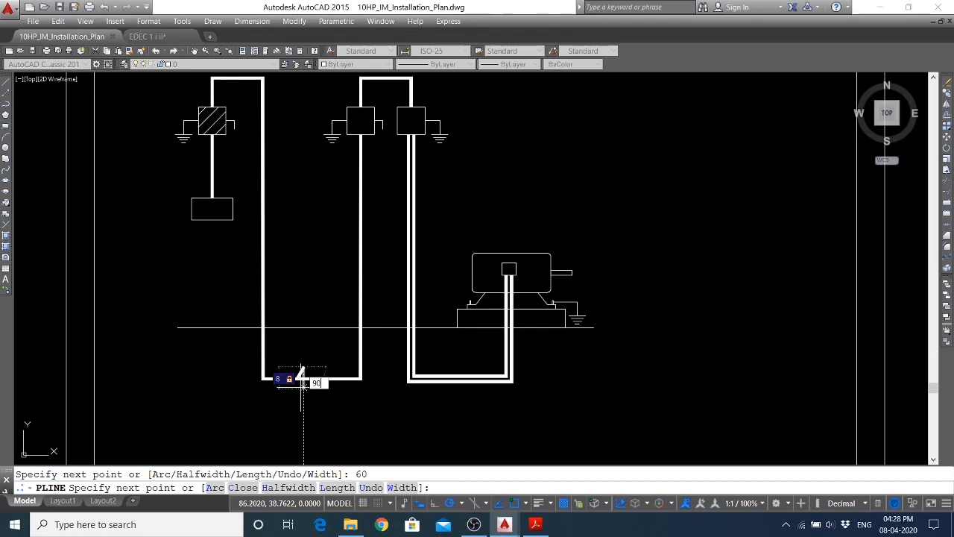
pyautogui.press('Return')
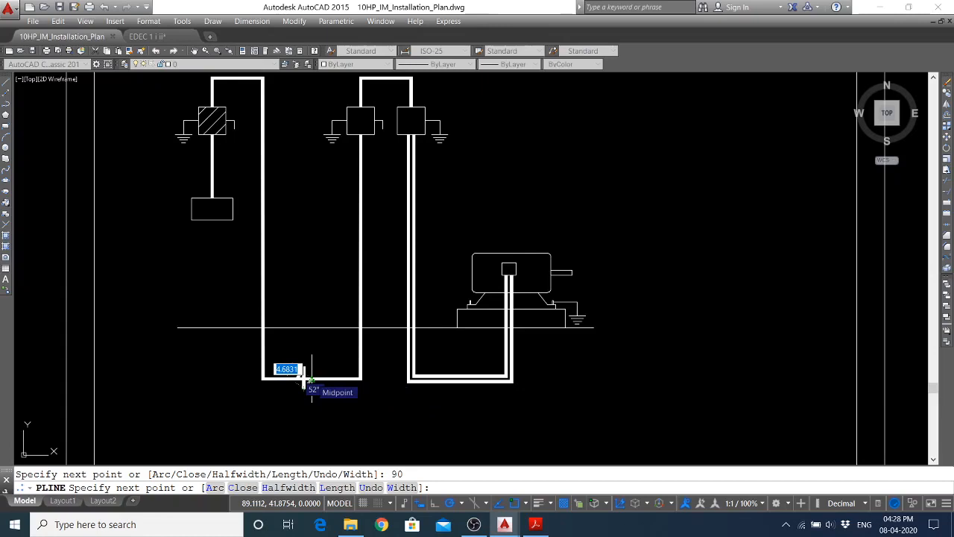
pyautogui.write('6')
pyautogui.press('Tab')
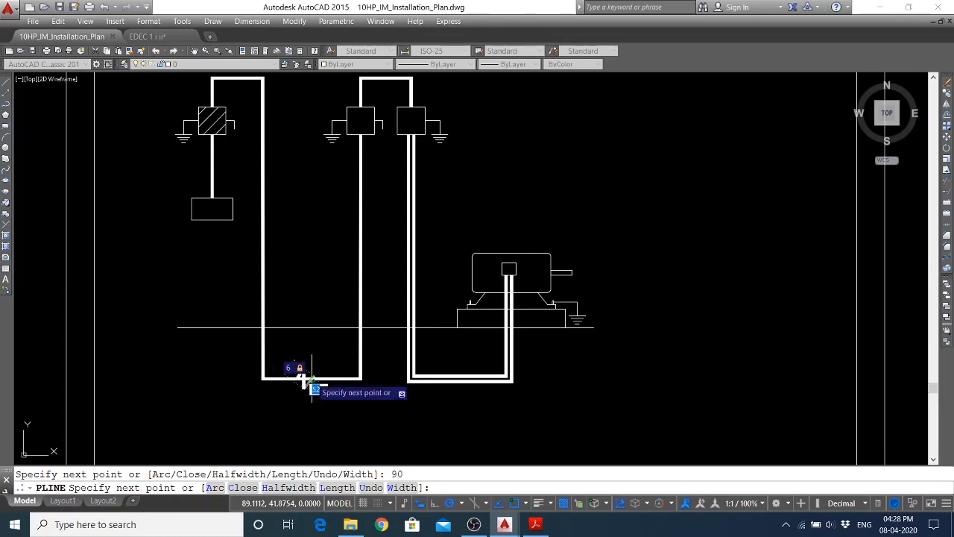
pyautogui.write('60')
pyautogui.press('Return')
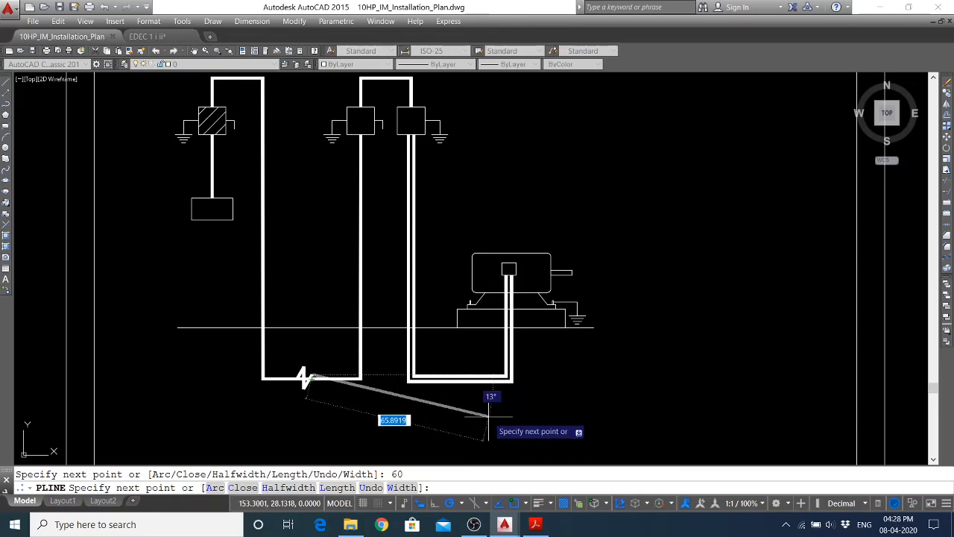
pyautogui.press('Escape')
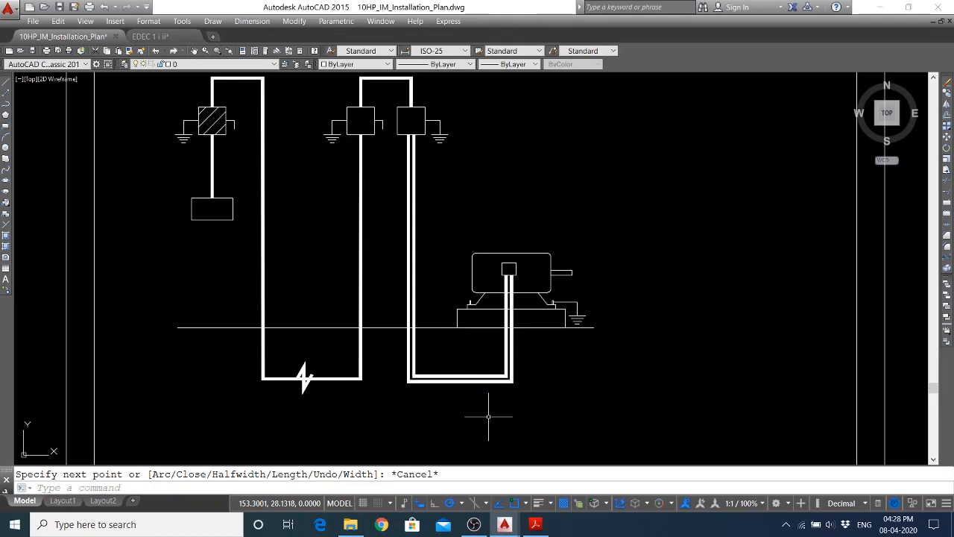
pyautogui.write('tr')
pyautogui.press('Return')
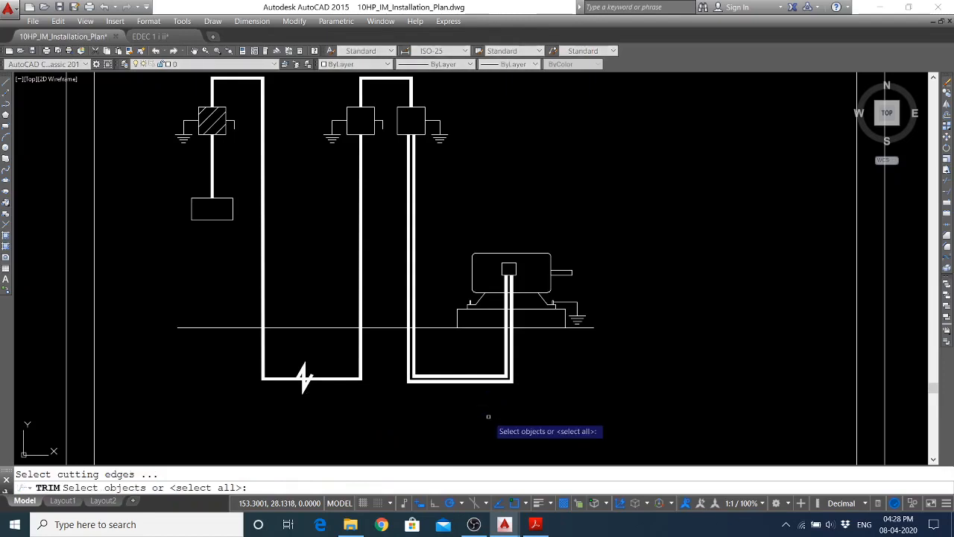
pyautogui.scroll(8, 307, 379)
pyautogui.click(356, 313)
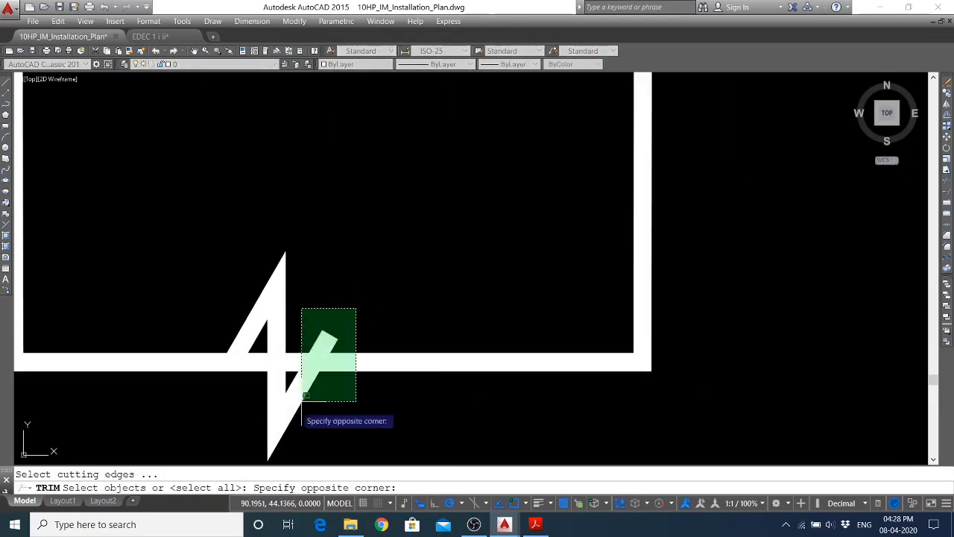
pyautogui.click(302, 400)
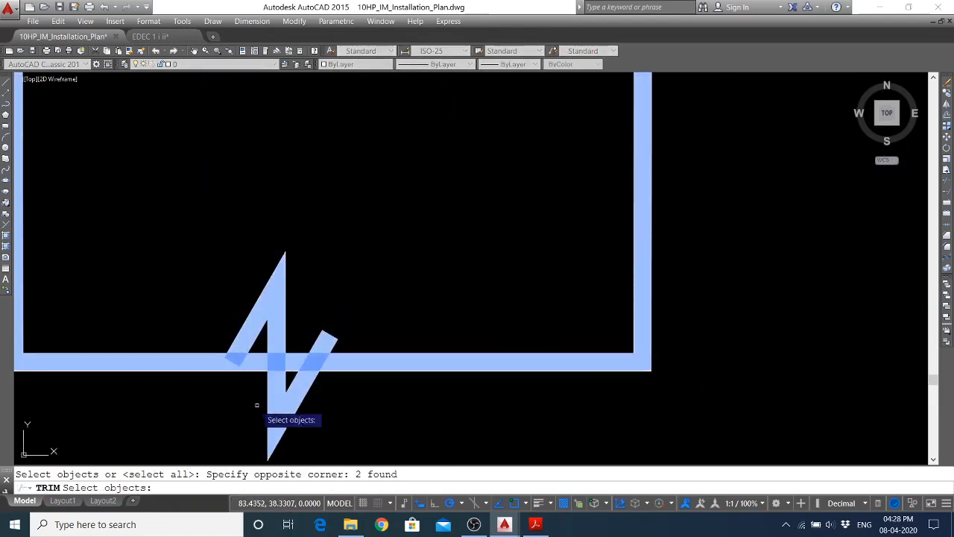
pyautogui.click(325, 335)
pyautogui.click(320, 343)
pyautogui.click(332, 337)
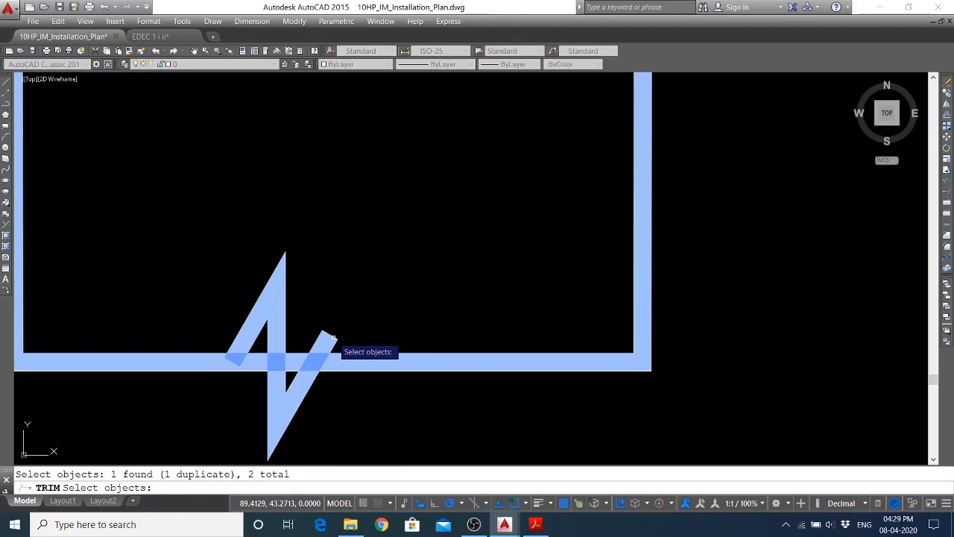
pyautogui.press('Escape')
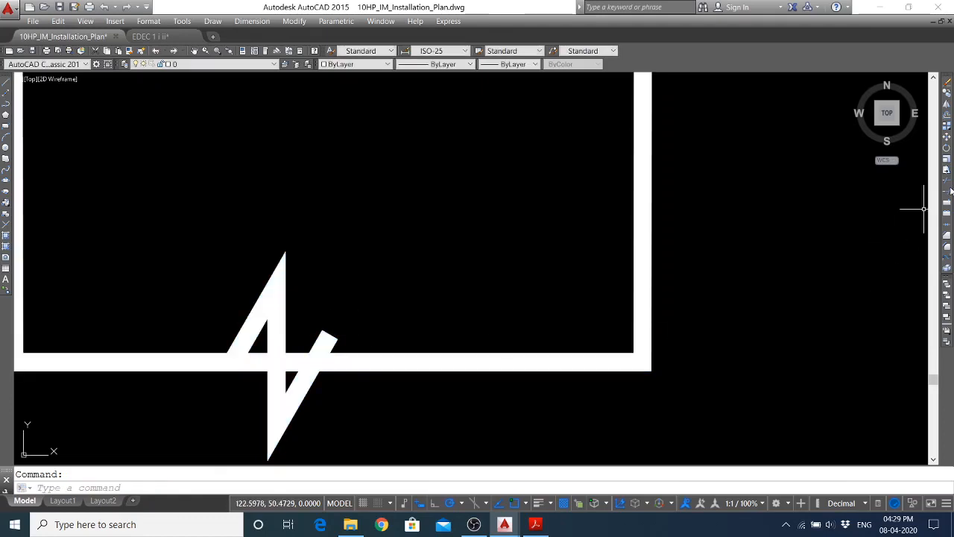
# Trim off the break symbol's end projecting above the horizontal cable, using the symbol and the cable as cutting edges
pyautogui.click(947, 185)
pyautogui.click(417, 236)
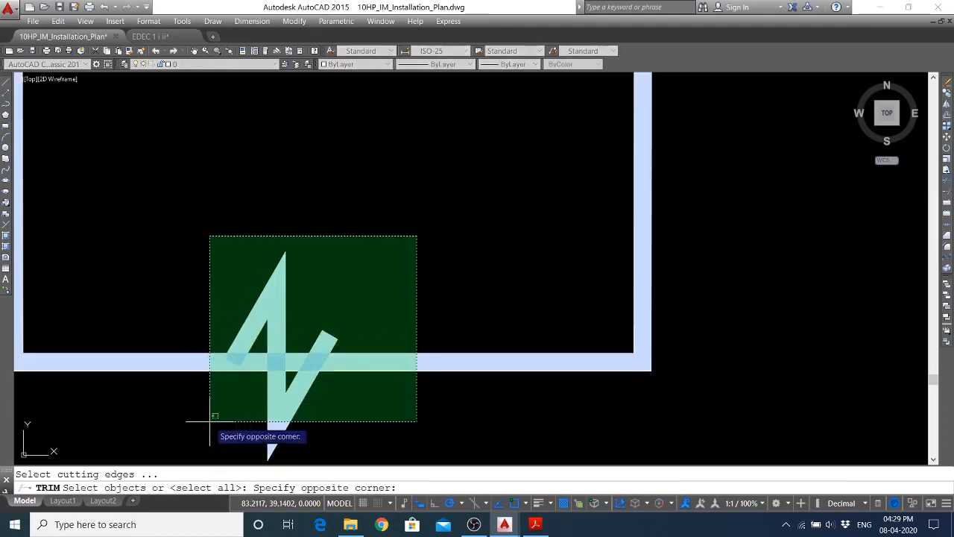
pyautogui.click(193, 455)
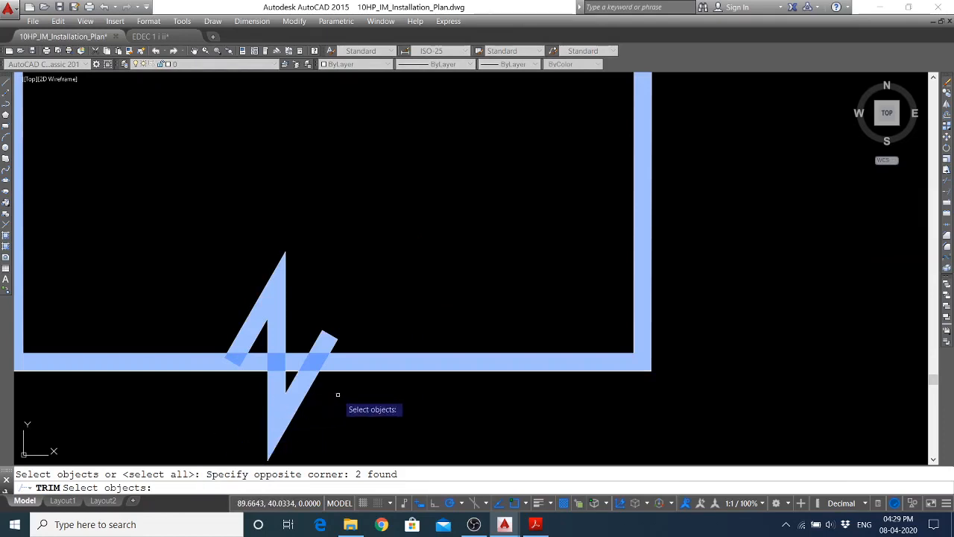
pyautogui.press('Return')
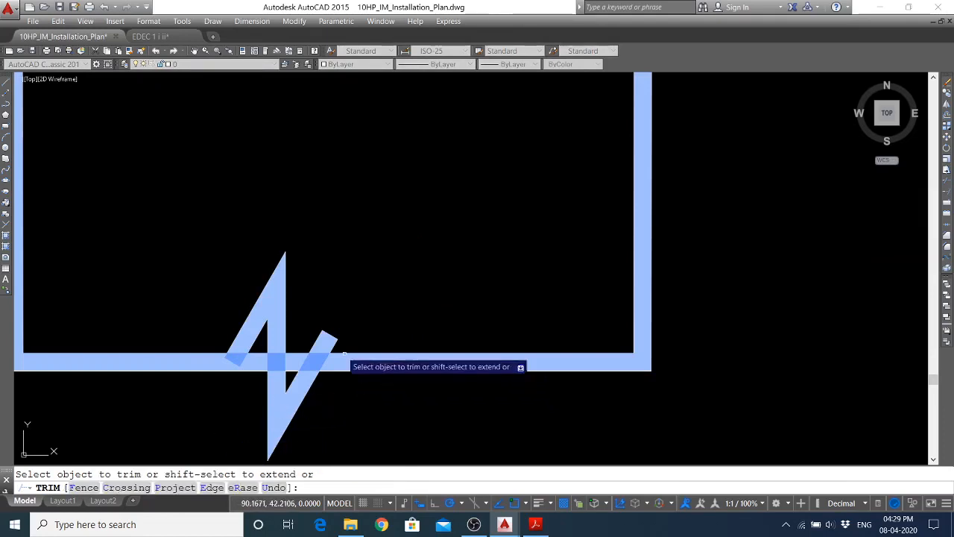
pyautogui.click(326, 338)
pyautogui.click(309, 341)
pyautogui.click(341, 330)
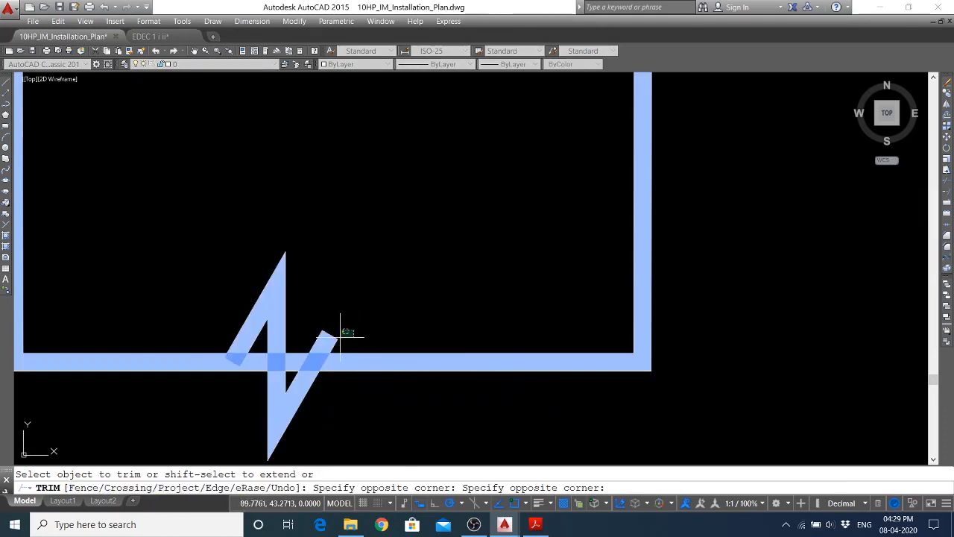
pyautogui.click(305, 341)
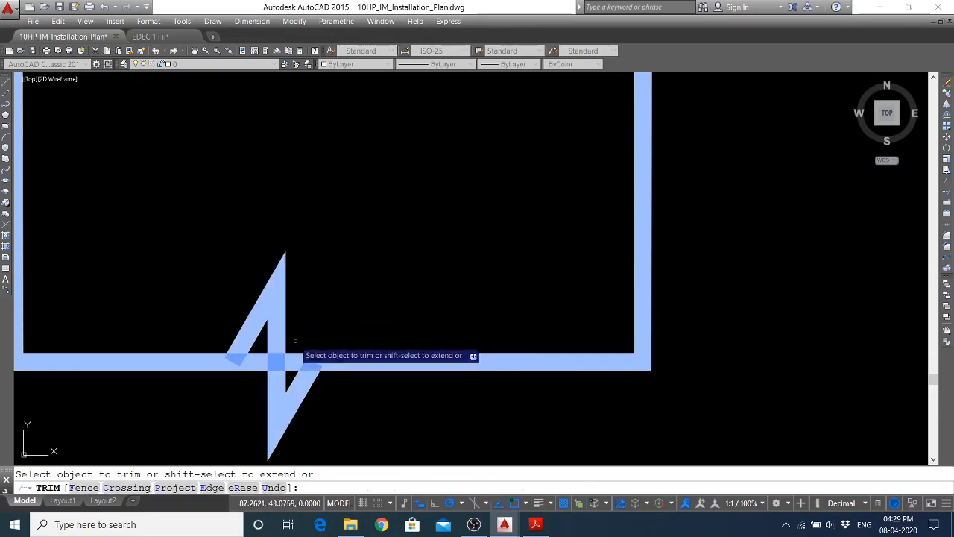
# Trim away the two pieces of horizontal cable that cross the inside of the break symbol, and finish trimming
pyautogui.click(300, 355)
pyautogui.click(292, 370)
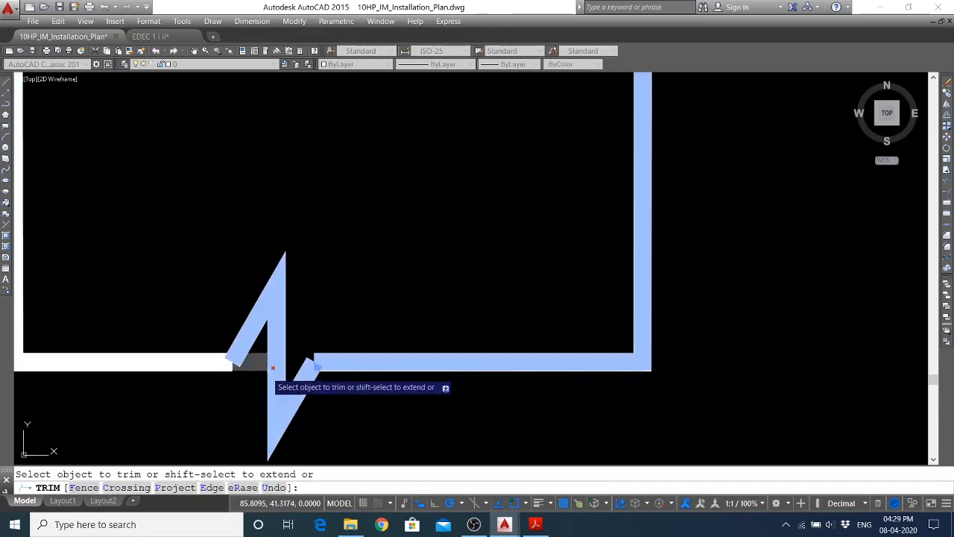
pyautogui.click(261, 348)
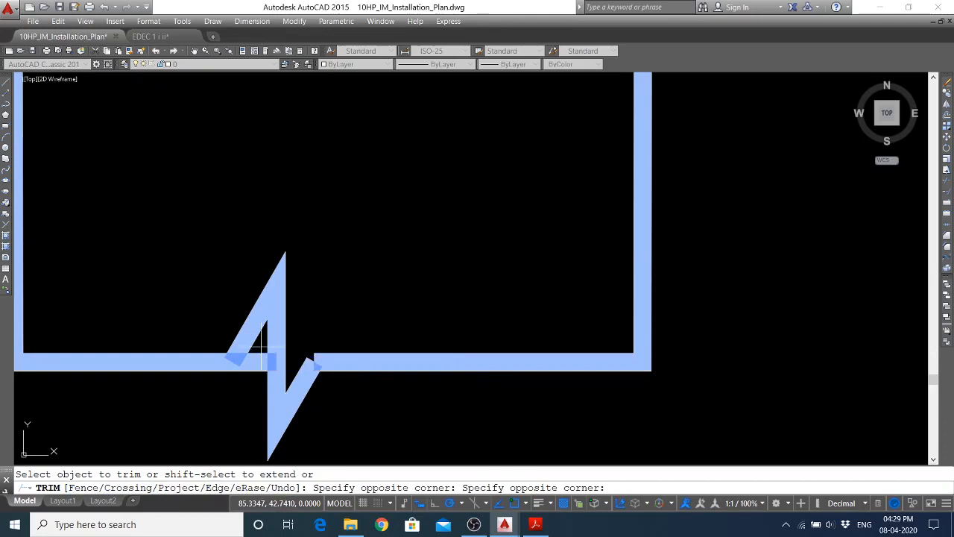
pyautogui.click(254, 389)
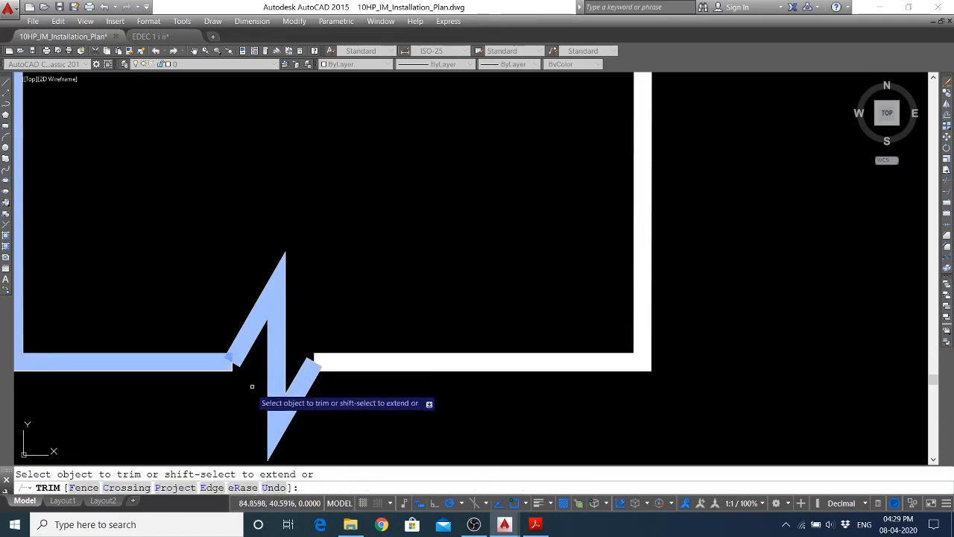
pyautogui.rightClick(403, 316)
pyautogui.click(425, 321)
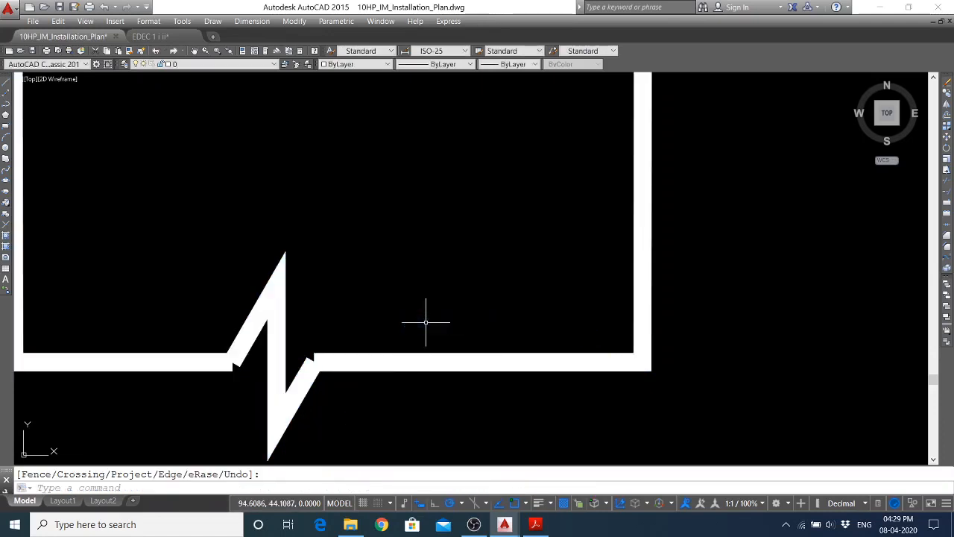
# Check the dimensions in the reference PDF, and start a linear dimension in AutoCAD between the ends of the top cable section above the hatched square
pyautogui.scroll(-3, 425, 322)
pyautogui.scroll(-1, 421, 373)
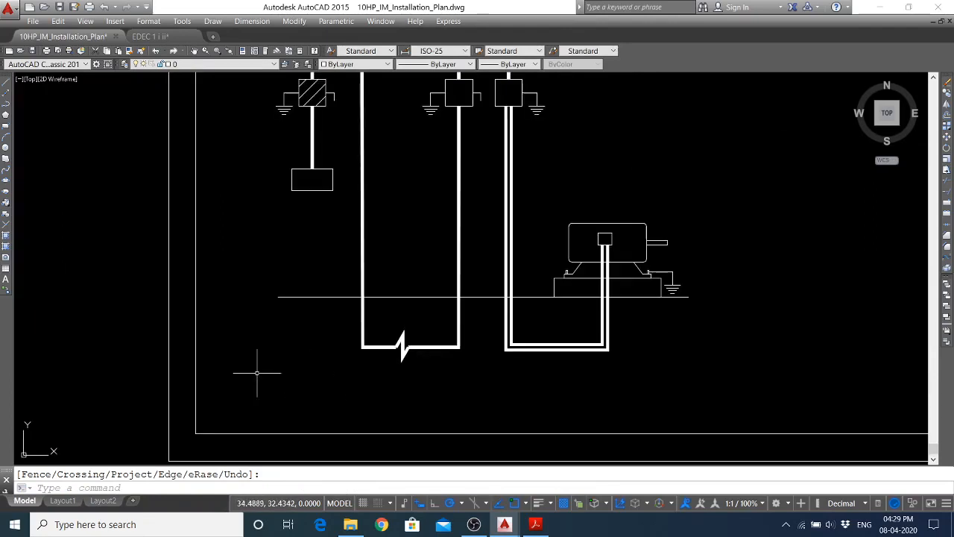
pyautogui.scroll(-1, 239, 377)
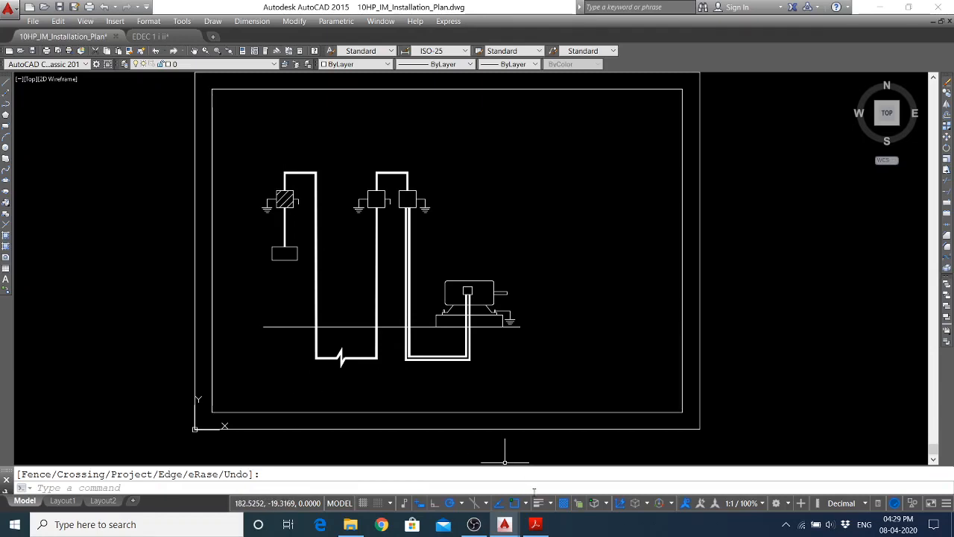
pyautogui.click(535, 524)
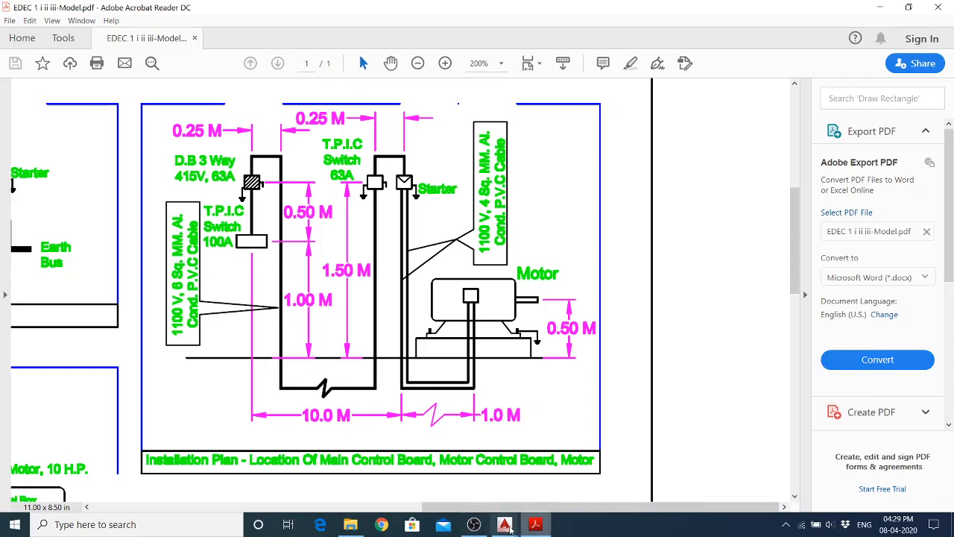
pyautogui.moveTo(503, 524)
pyautogui.click(437, 477)
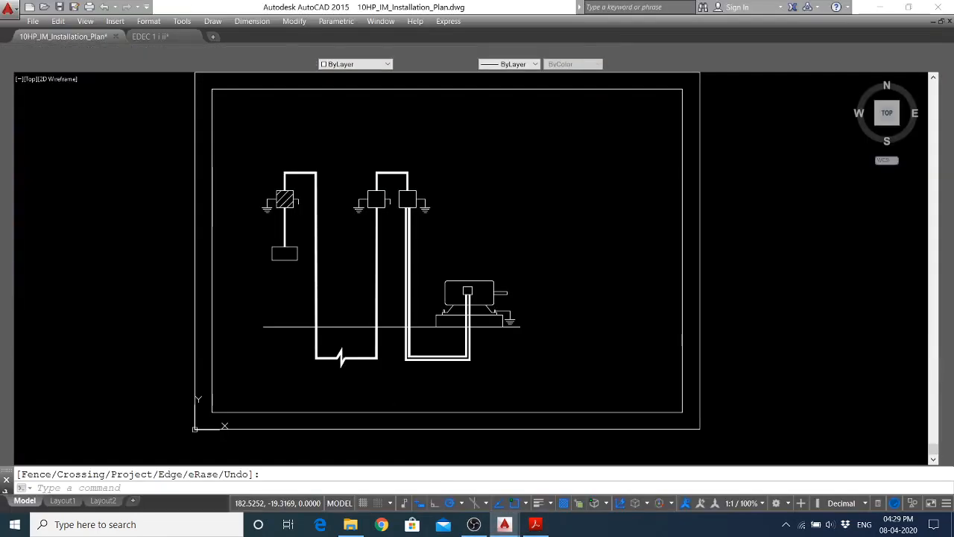
pyautogui.click(259, 22)
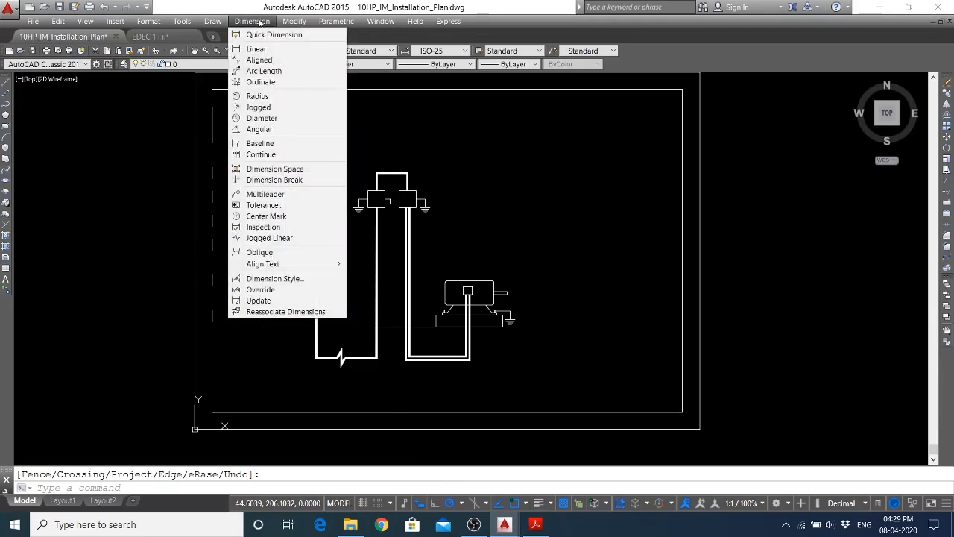
pyautogui.click(257, 49)
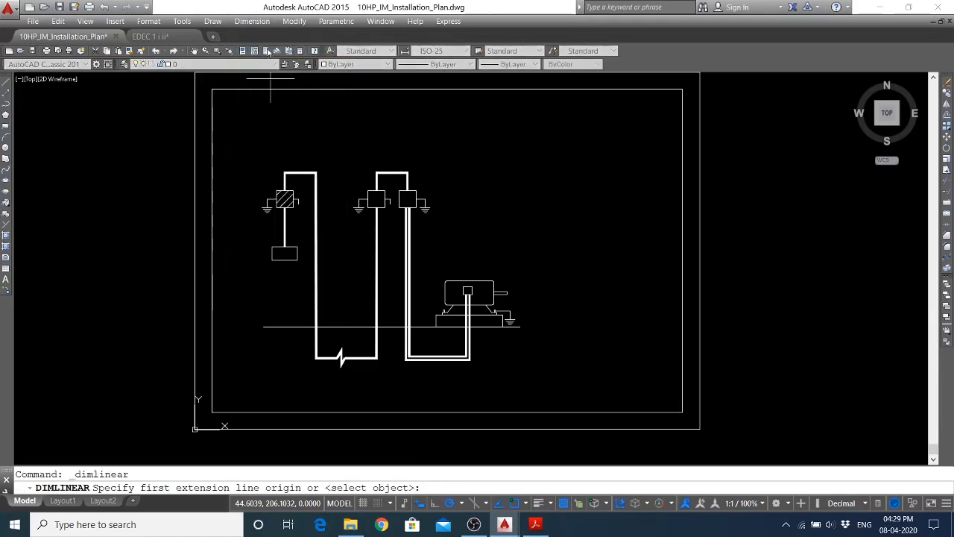
pyautogui.click(285, 173)
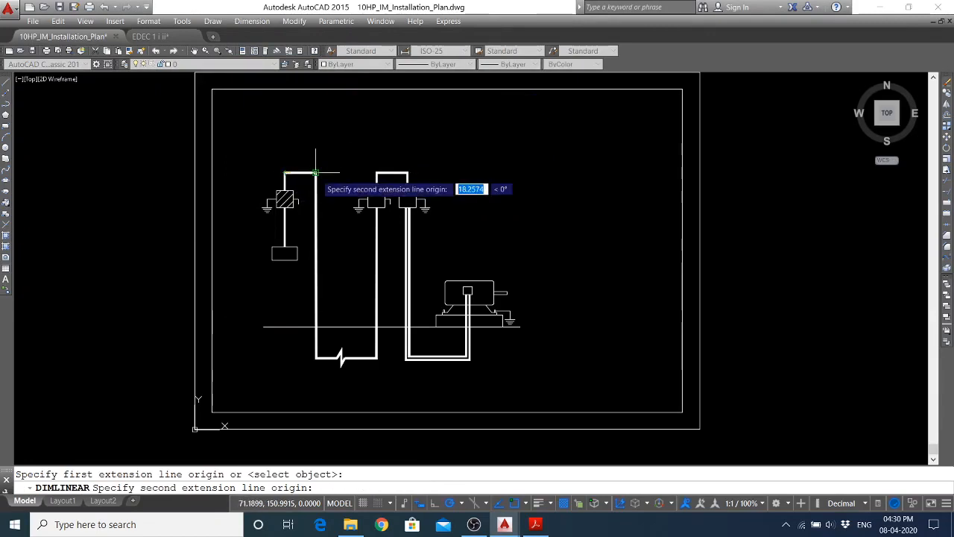
pyautogui.click(316, 173)
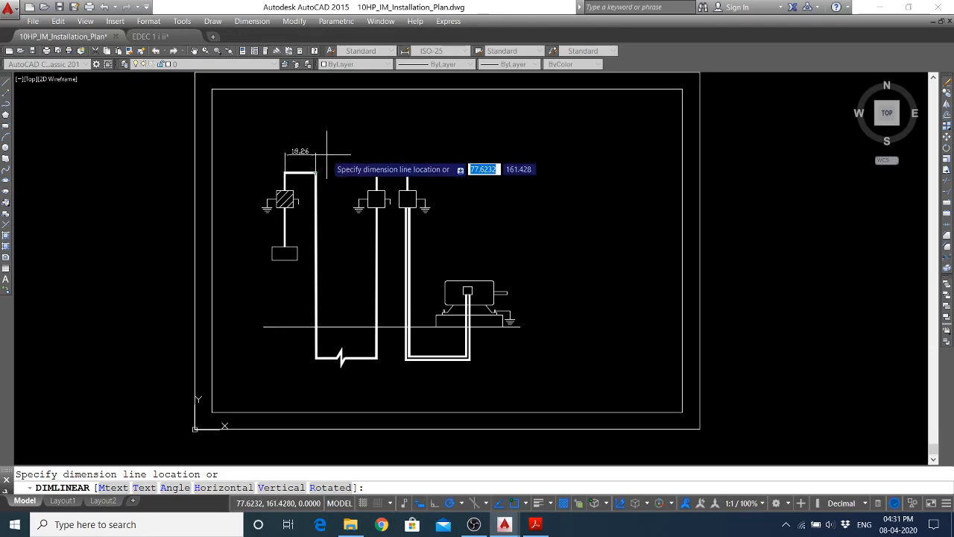
# Check the value in the reference PDF, override the dimension text with 0.25 M, and place the dimension just above the cable
pyautogui.click(535, 524)
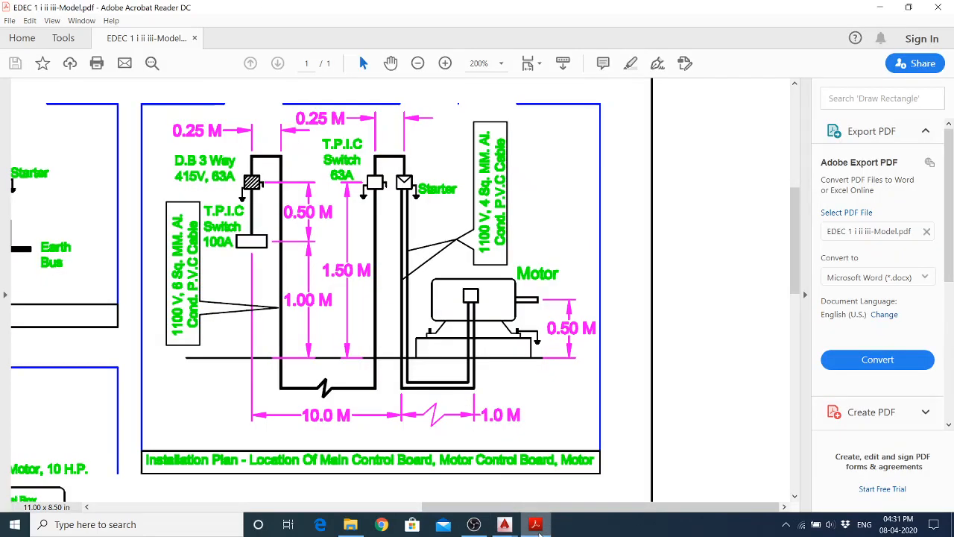
pyautogui.click(537, 525)
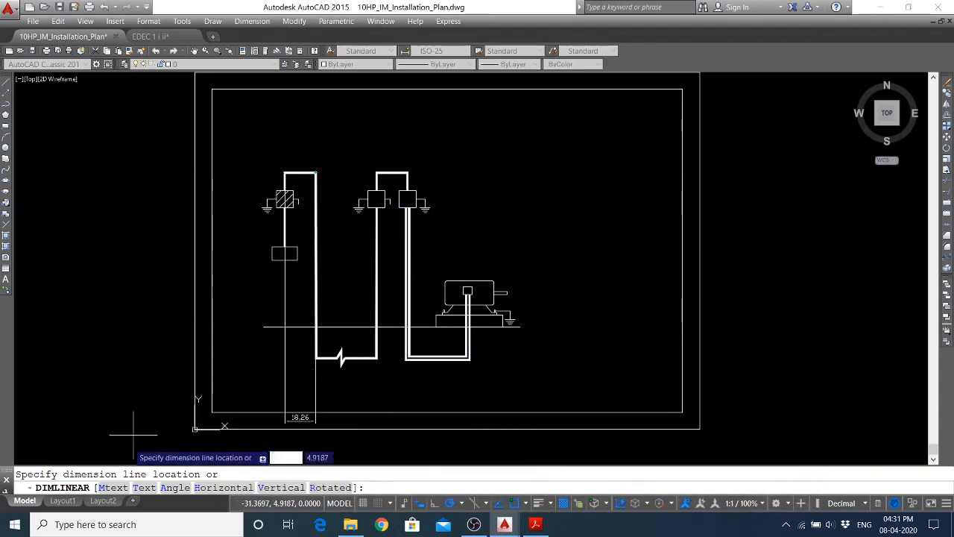
pyautogui.write('T')
pyautogui.press('Return')
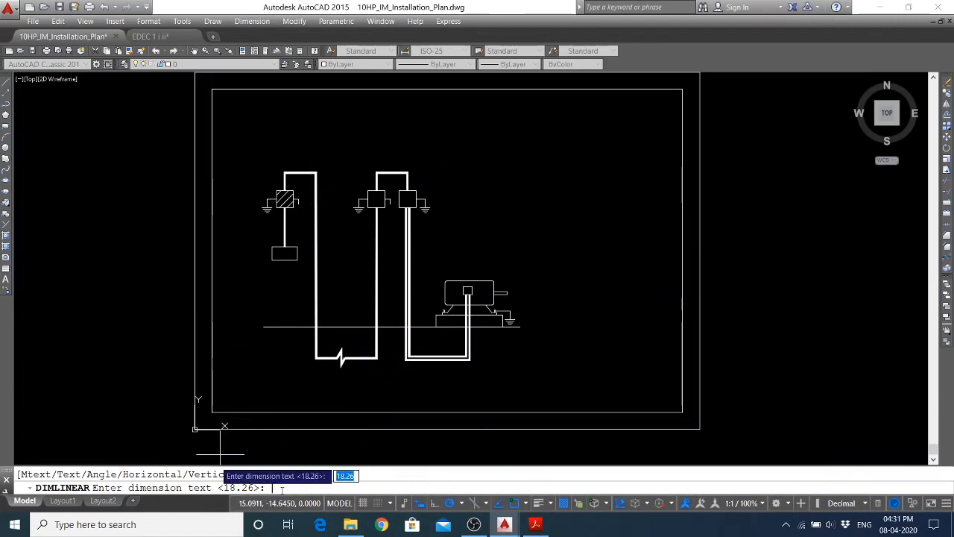
pyautogui.write('0.25 M')
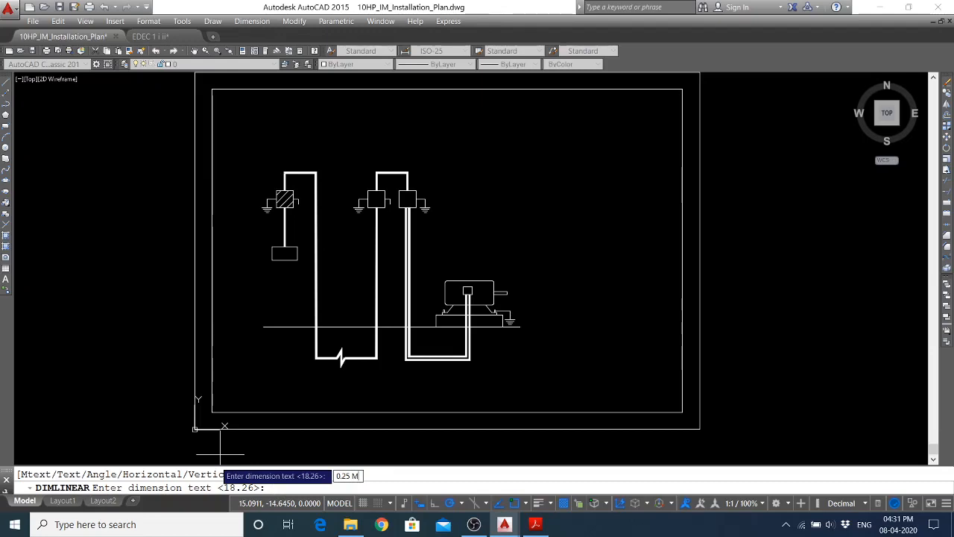
pyautogui.press('Return')
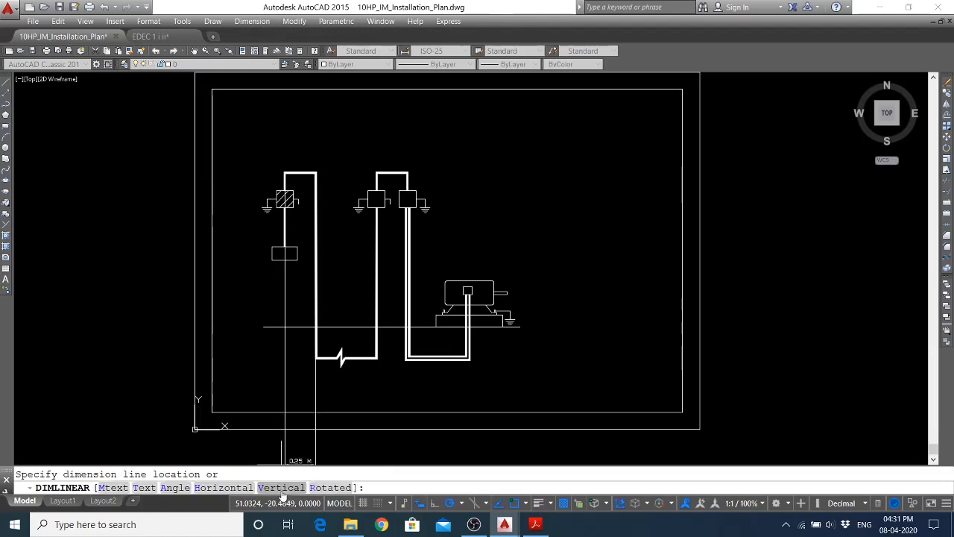
pyautogui.click(317, 156)
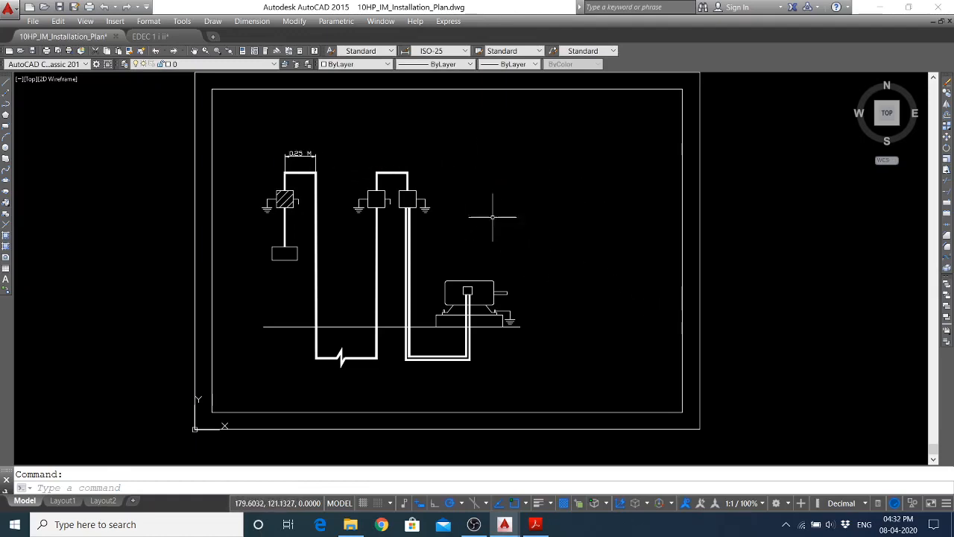
pyautogui.scroll(2, 299, 153)
pyautogui.scroll(8, 299, 153)
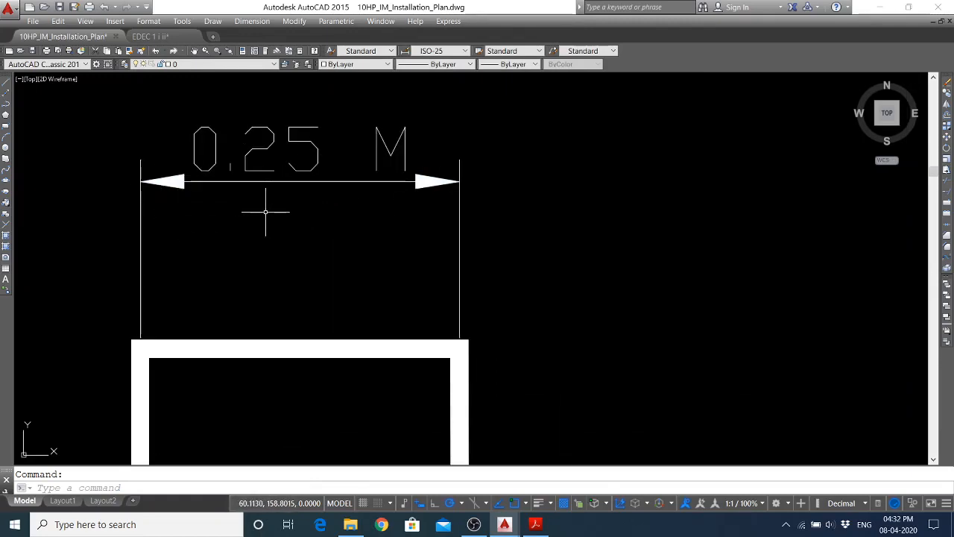
# Modify the ISO-25 dimension style to use a text height of 5 and a text offset from the dimension line of 0.825
pyautogui.scroll(-12, 265, 211)
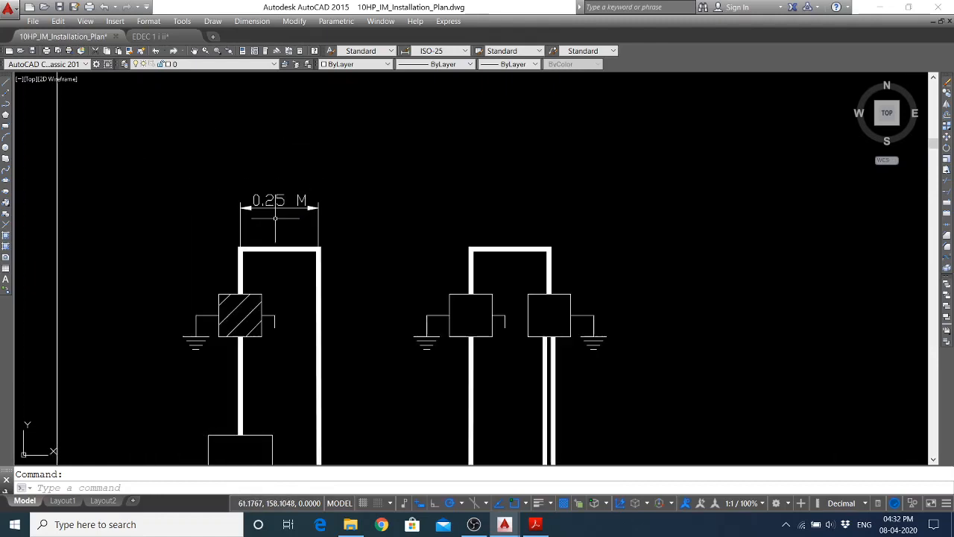
pyautogui.scroll(2, 229, 130)
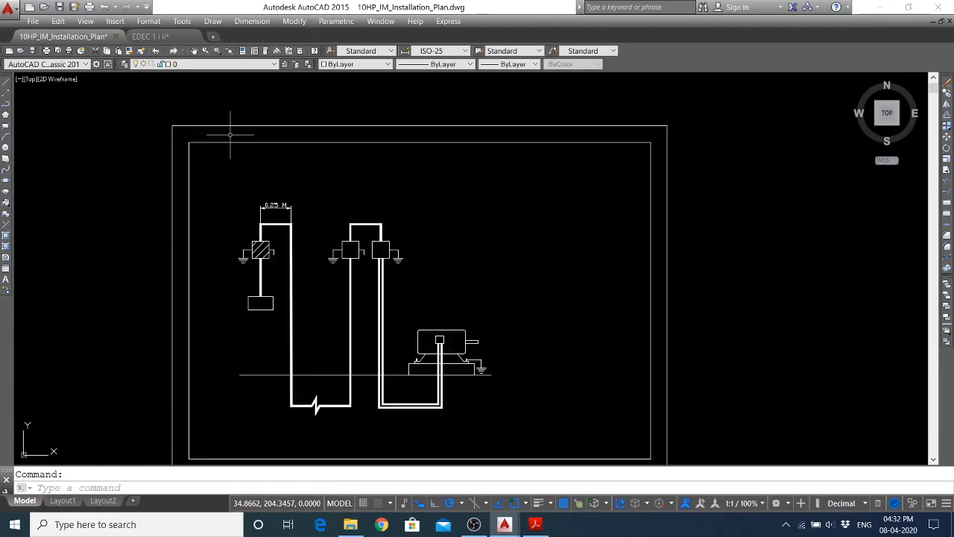
pyautogui.scroll(-2, 196, 140)
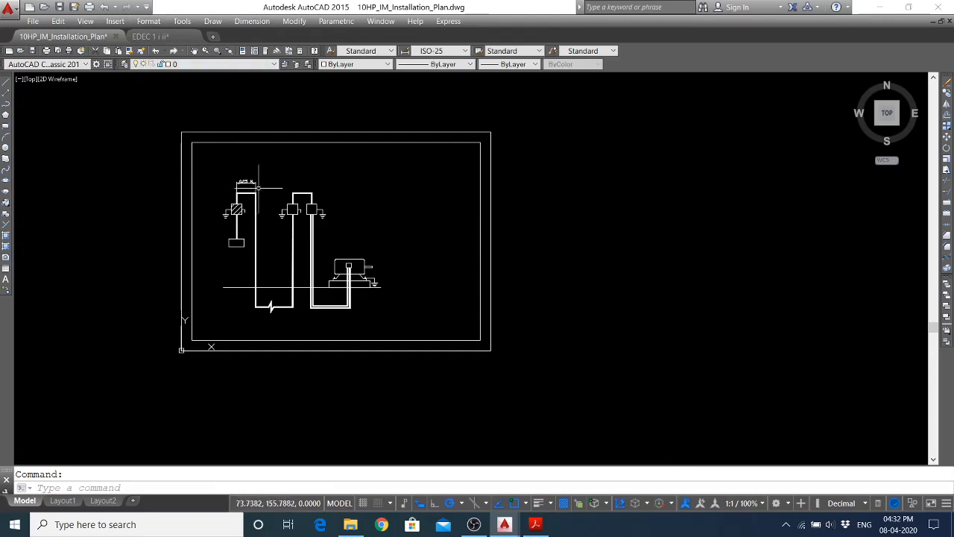
pyautogui.click(152, 22)
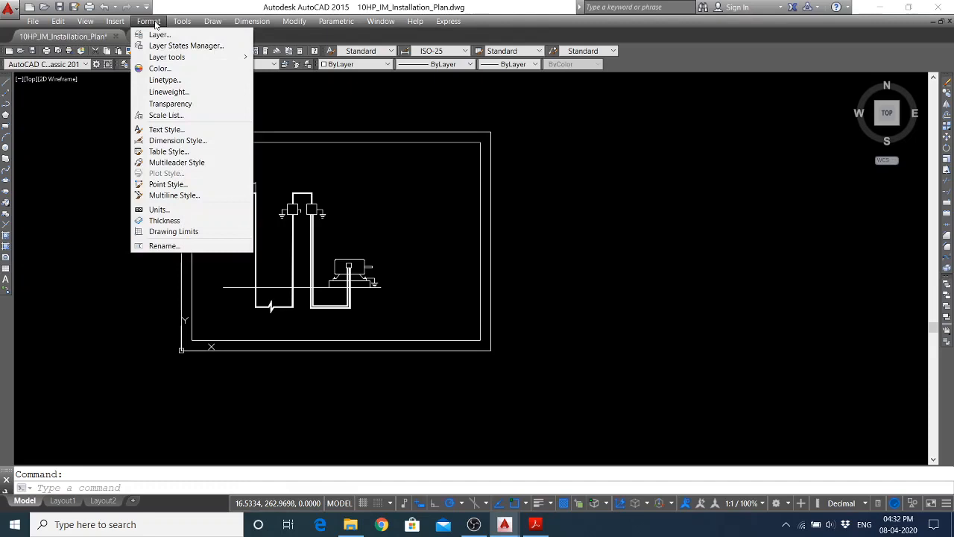
pyautogui.click(179, 140)
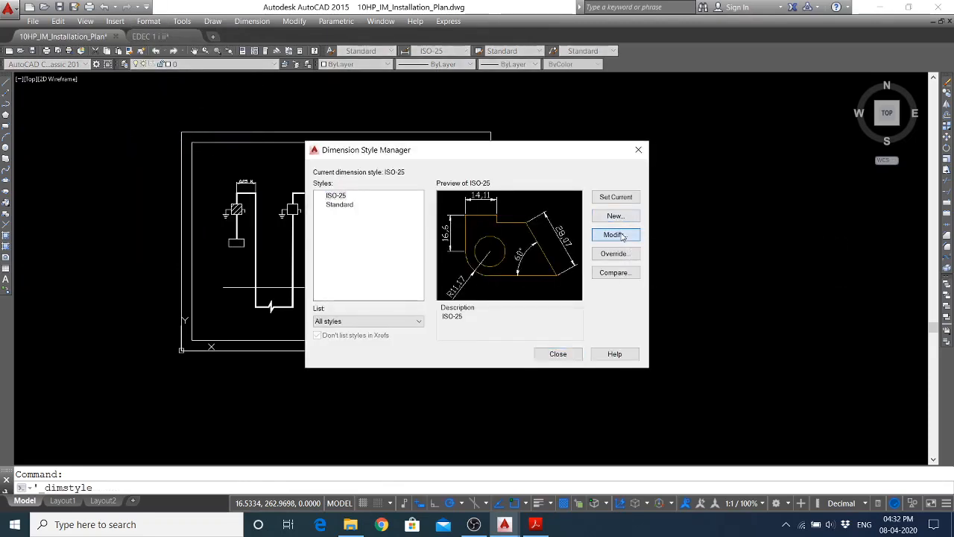
pyautogui.click(621, 234)
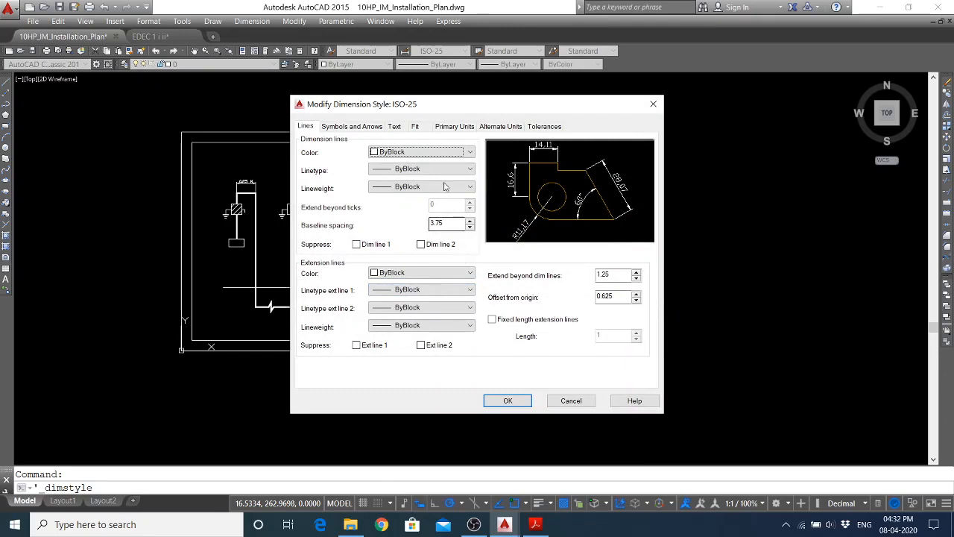
pyautogui.click(396, 127)
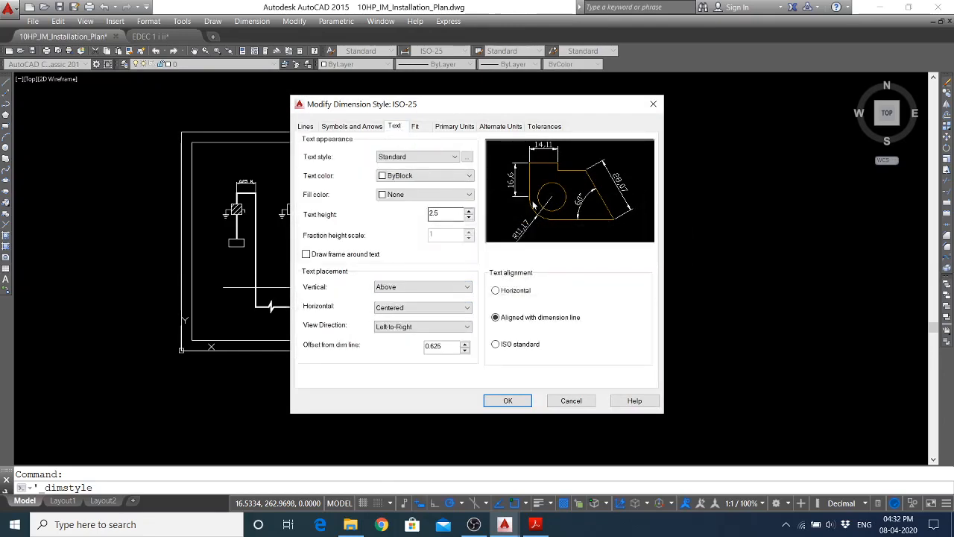
pyautogui.doubleClick(447, 212)
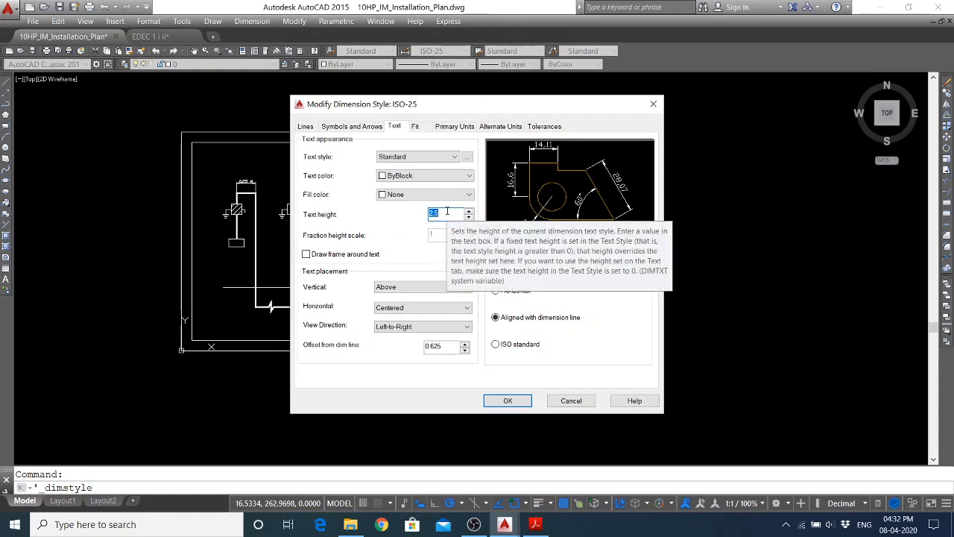
pyautogui.write('5')
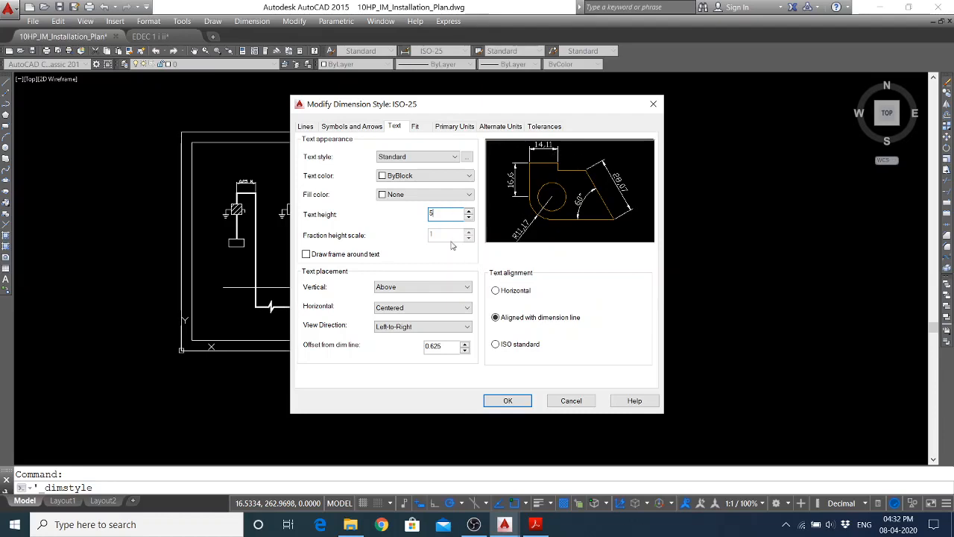
pyautogui.click(462, 194)
pyautogui.click(463, 194)
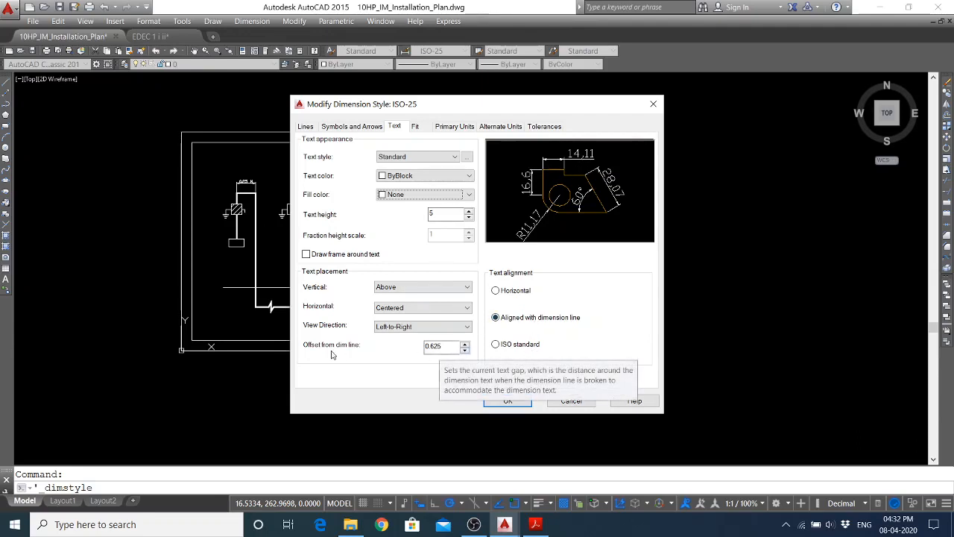
pyautogui.click(433, 347)
pyautogui.write('.8')
# Set the ISO-25 style's arrow size and center mark size to 5, and apply the dimension style changes
pyautogui.click(333, 129)
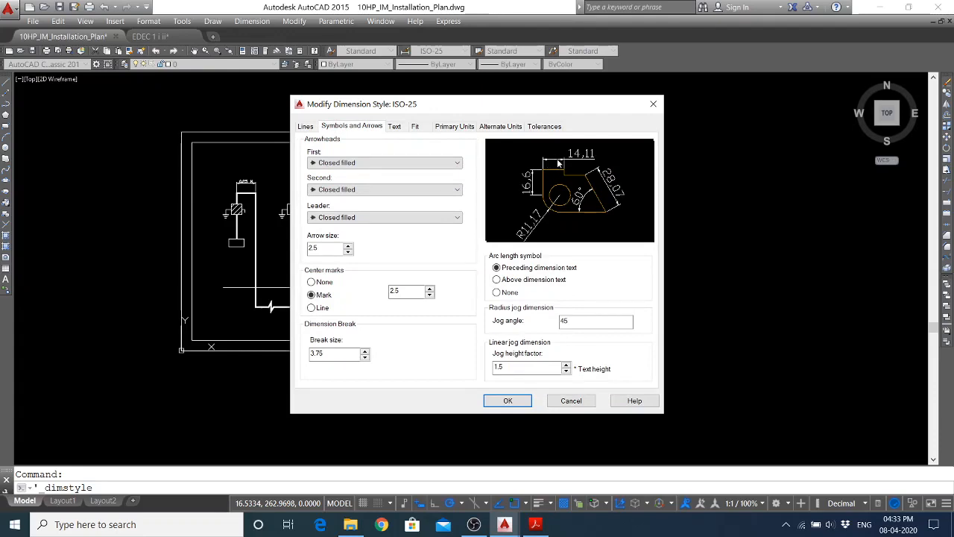
pyautogui.click(408, 292)
pyautogui.write('5')
pyautogui.click(339, 355)
pyautogui.doubleClick(316, 247)
pyautogui.write('5')
pyautogui.click(407, 290)
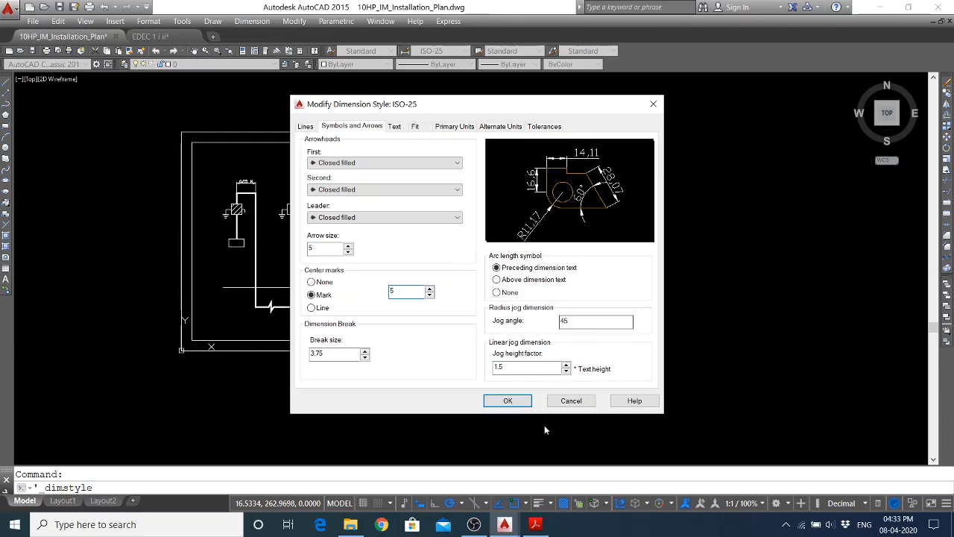
pyautogui.click(507, 400)
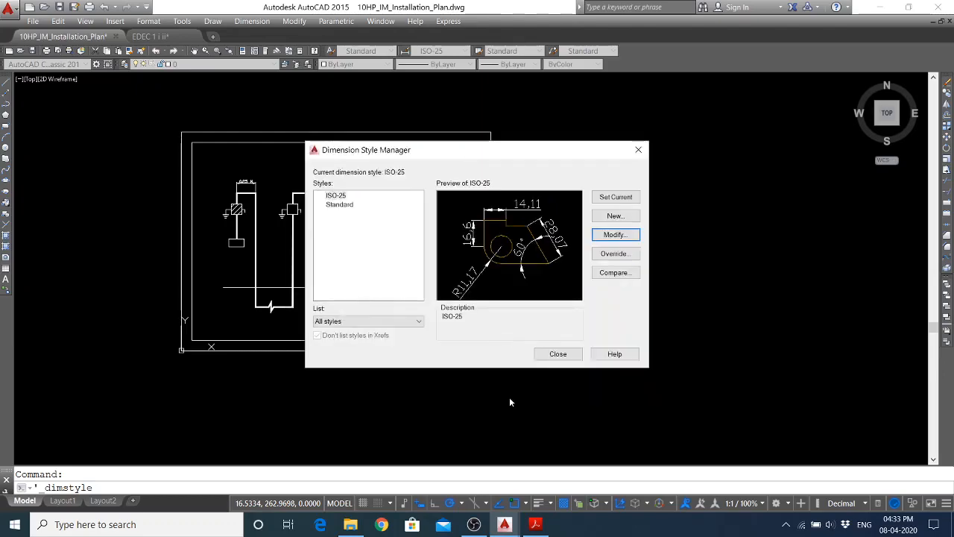
pyautogui.click(557, 353)
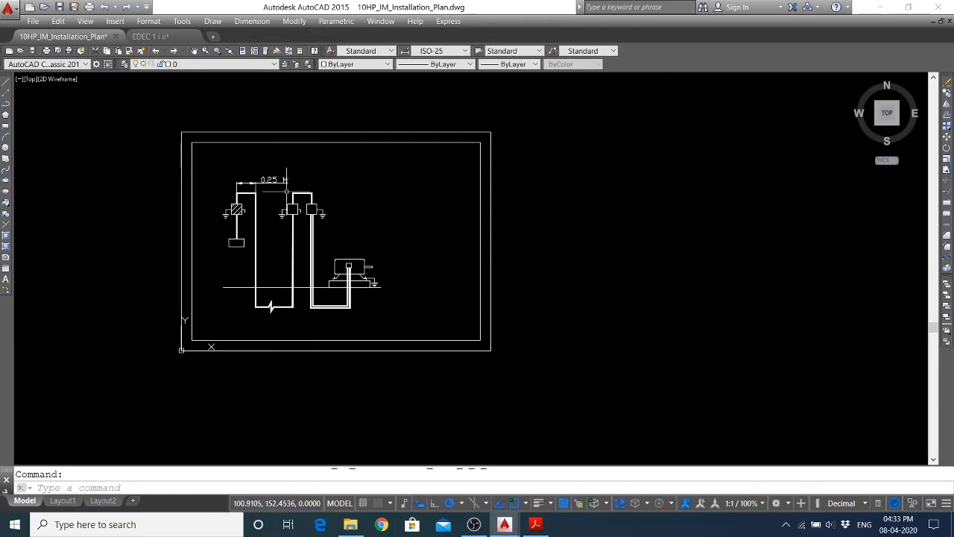
# Update all objects in the drawing to the modified dimension style with the DIM Update command
pyautogui.write('DIM')
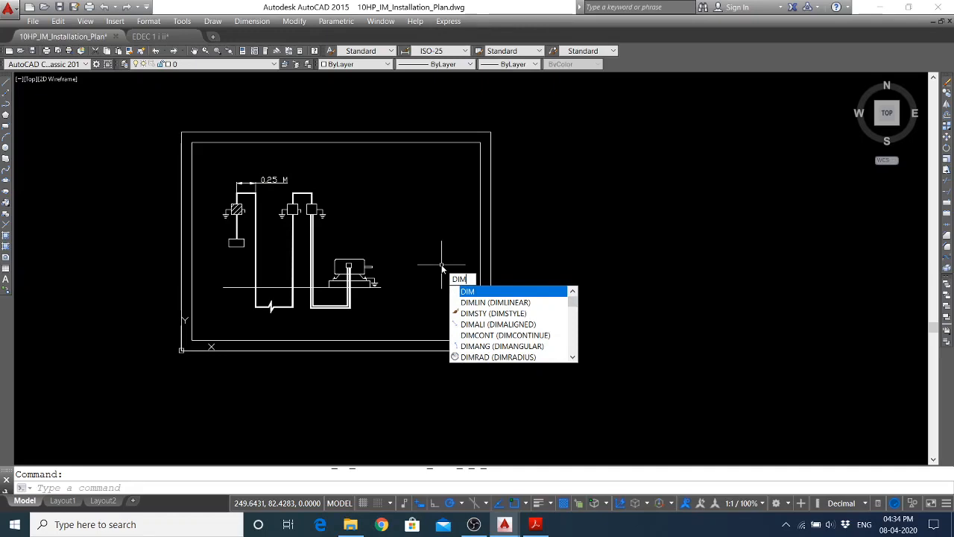
pyautogui.press('Return')
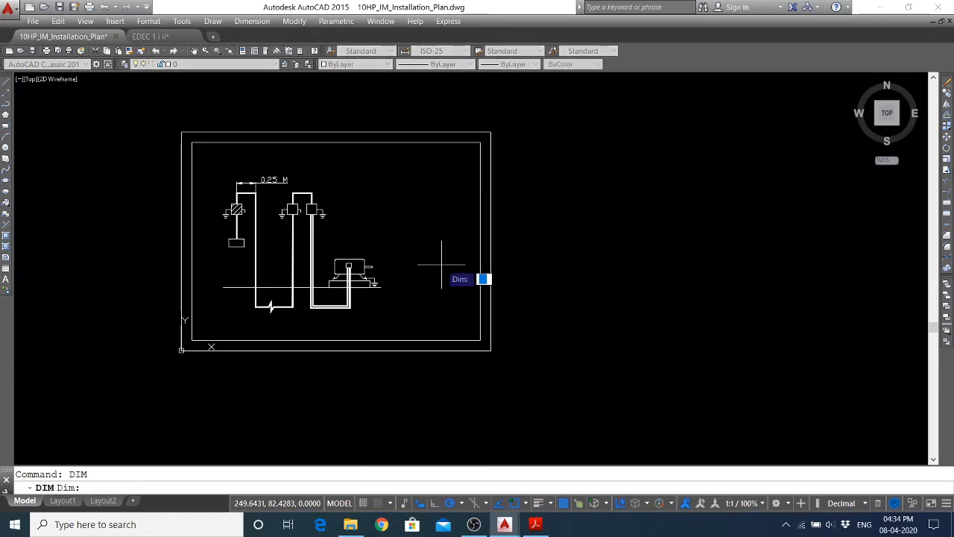
pyautogui.write('up')
pyautogui.press('Return')
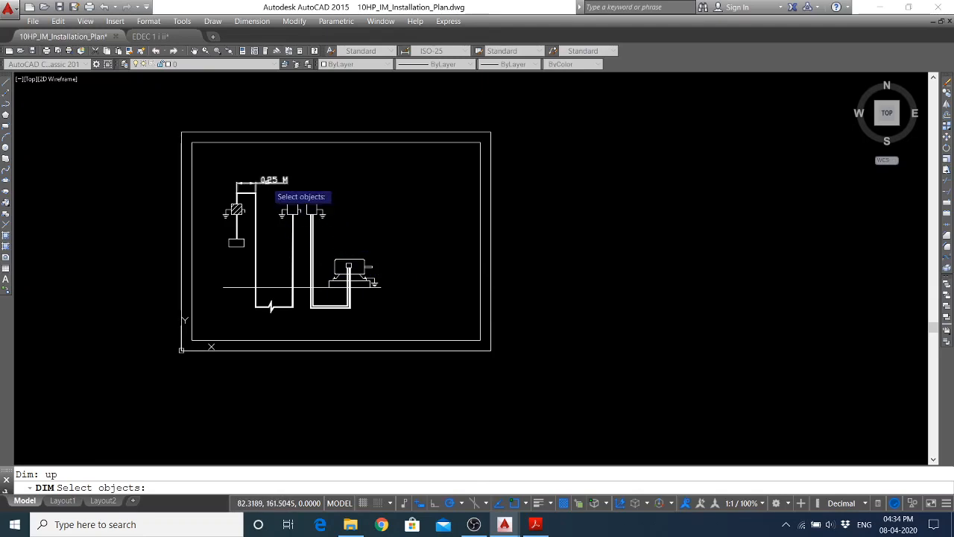
pyautogui.write('all')
pyautogui.press('Return')
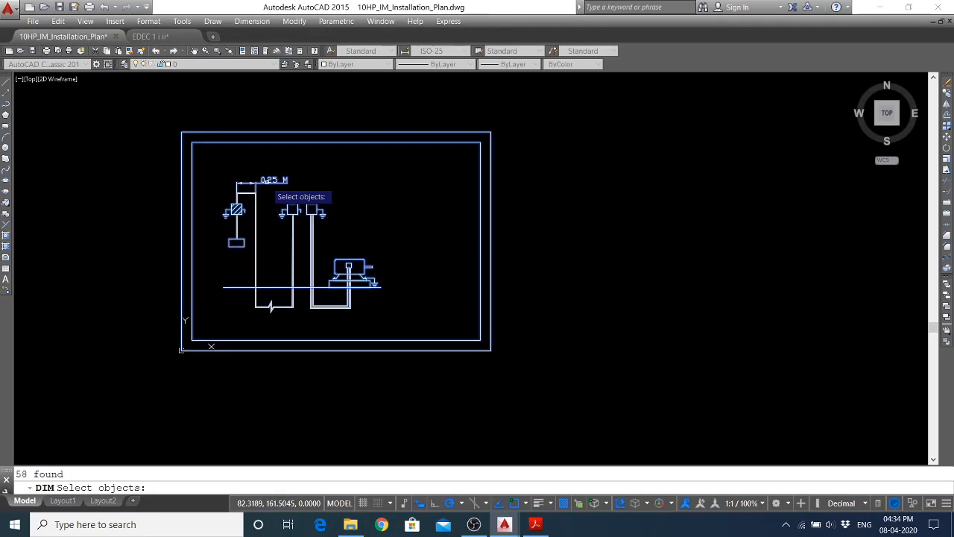
pyautogui.press('Return')
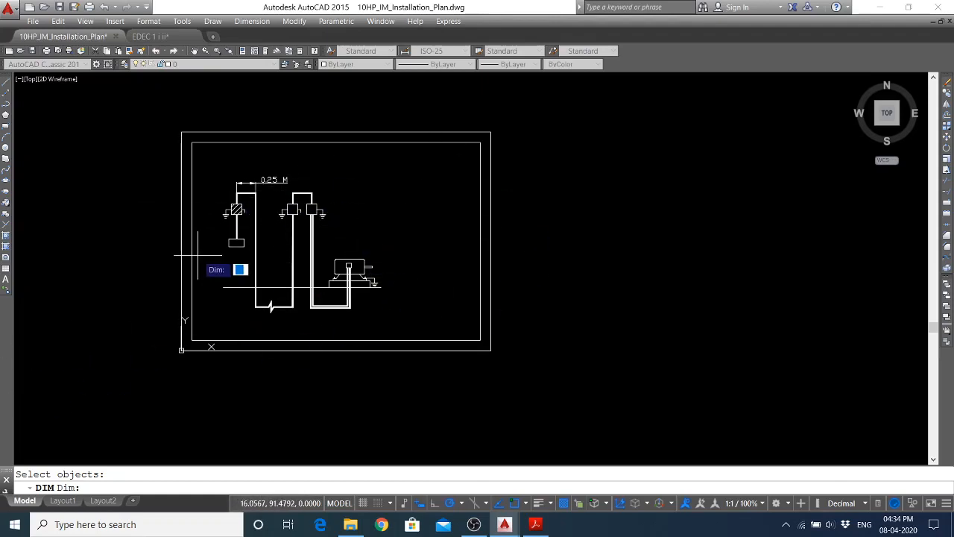
pyautogui.press('Escape')
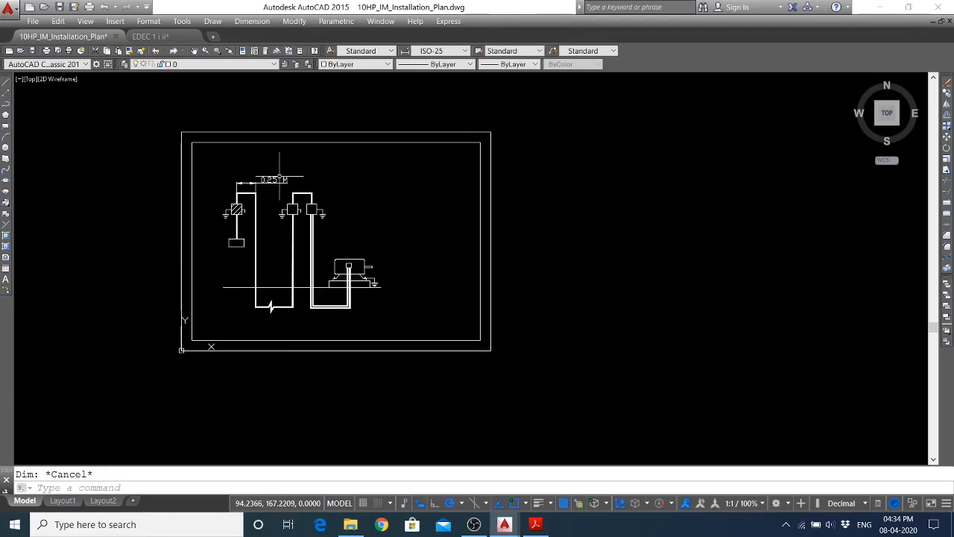
# Set the ISO-25 dimension style's text offset from the dimension line to 1.2 and apply the change
pyautogui.scroll(7, 277, 185)
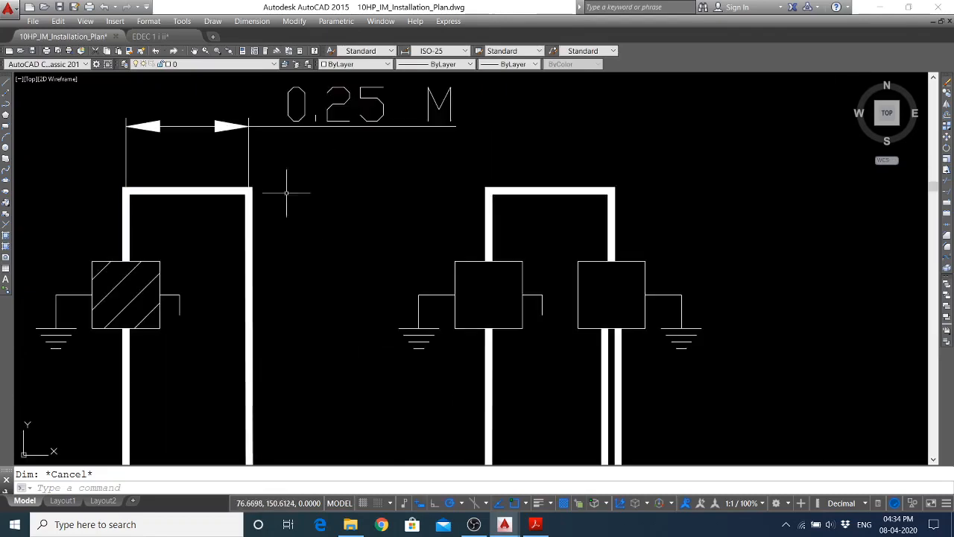
pyautogui.scroll(2, 254, 181)
pyautogui.click(246, 186)
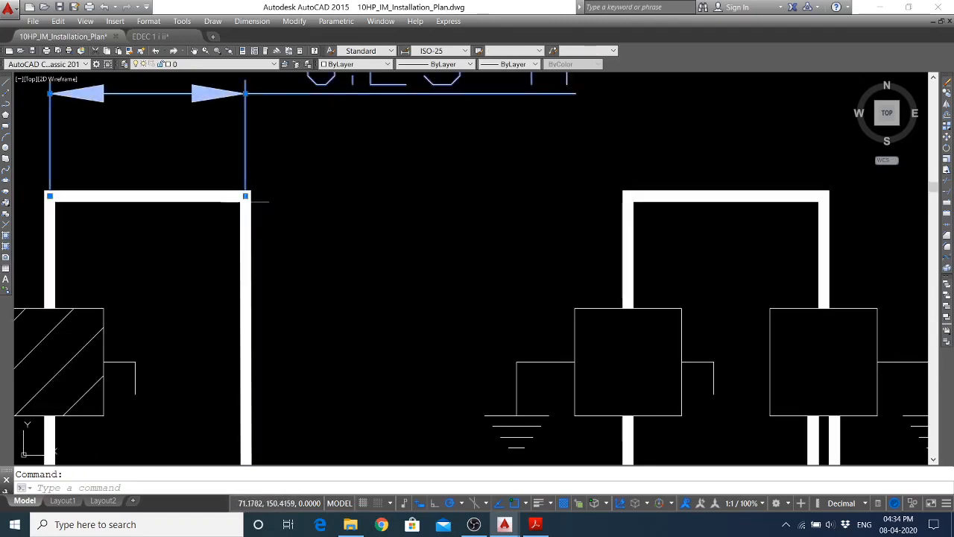
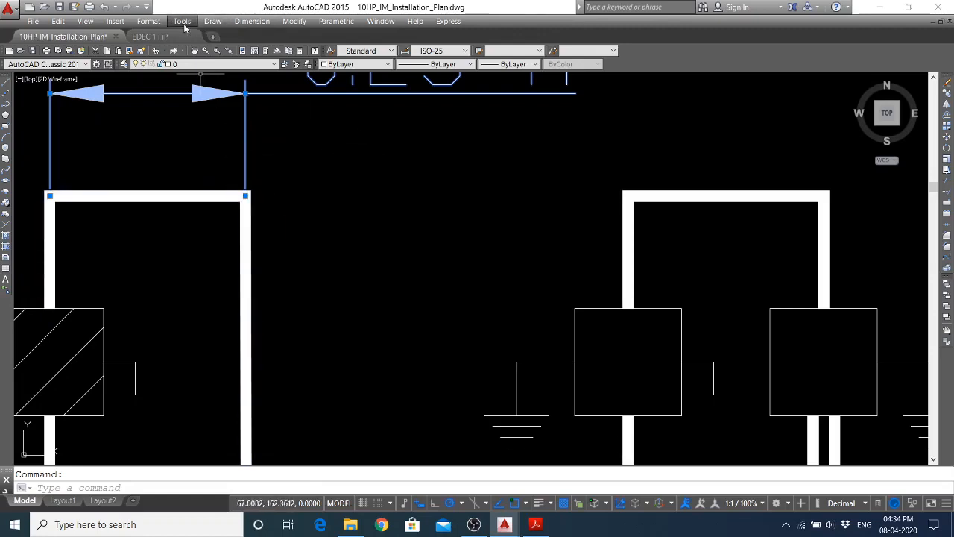
pyautogui.click(148, 21)
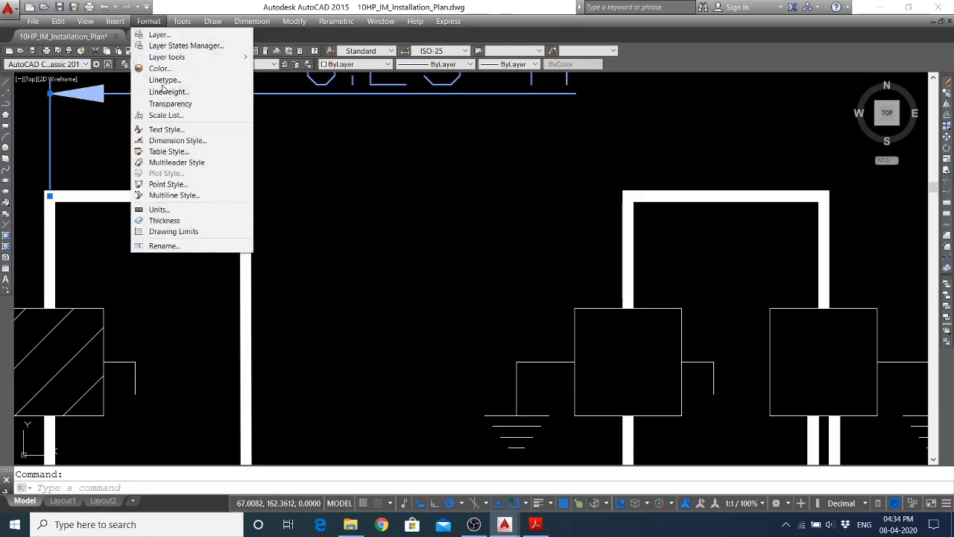
pyautogui.click(173, 140)
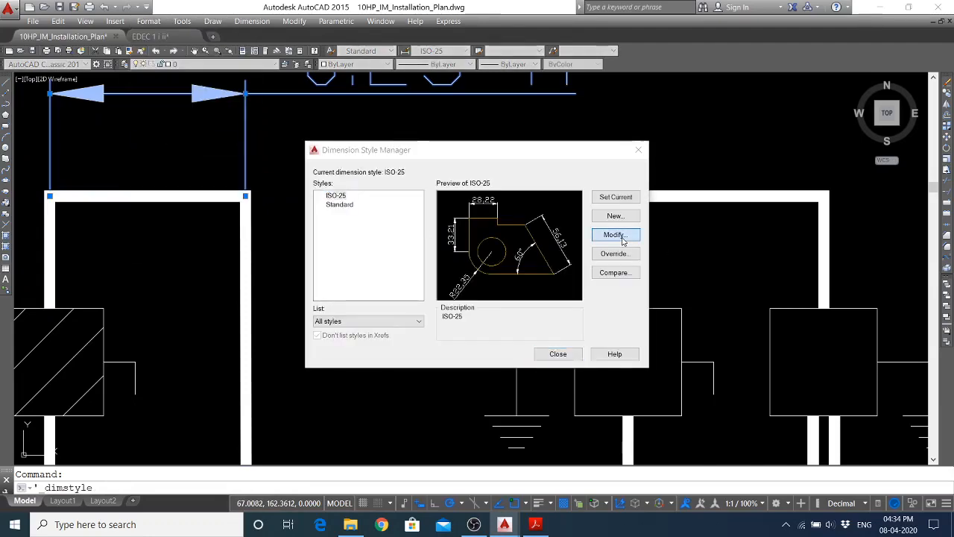
pyautogui.click(614, 235)
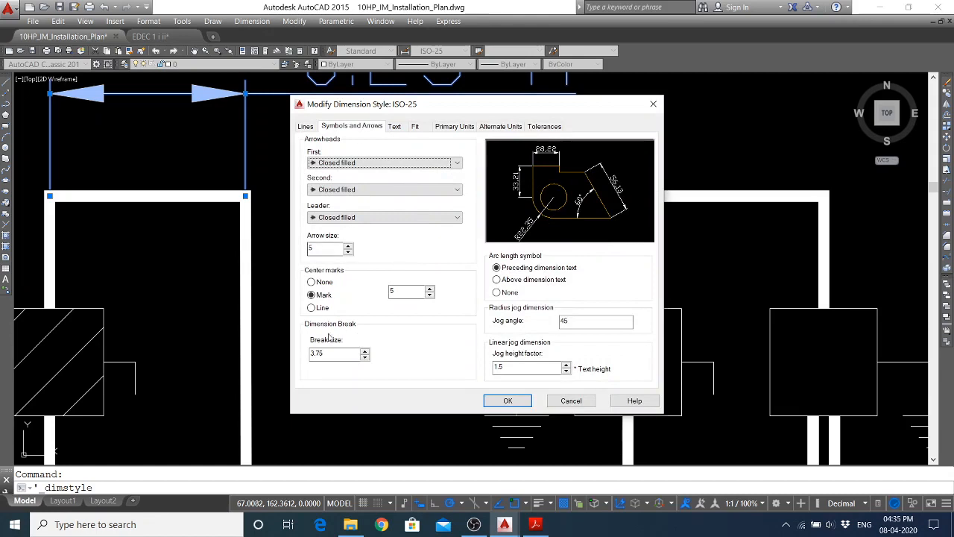
pyautogui.click(397, 128)
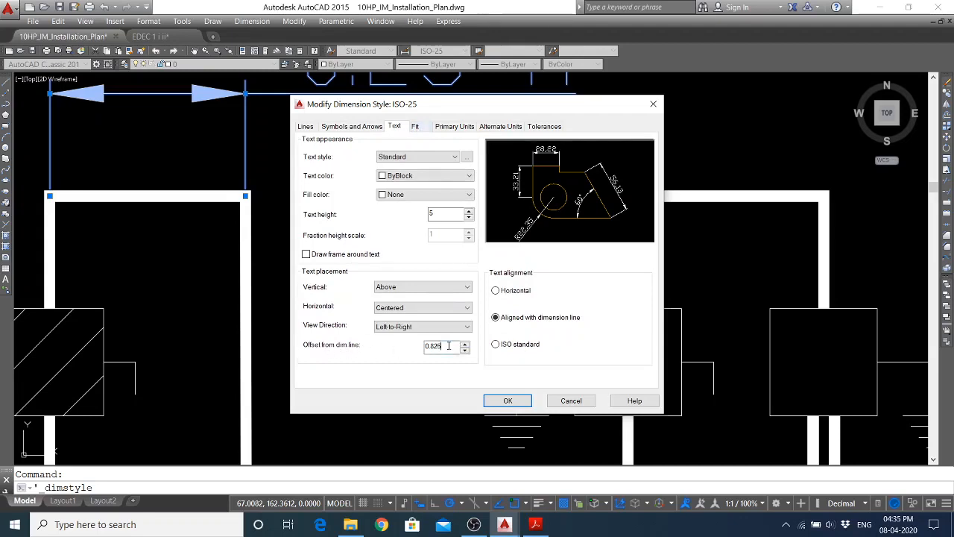
pyautogui.doubleClick(449, 346)
pyautogui.write('1')
pyautogui.click(437, 217)
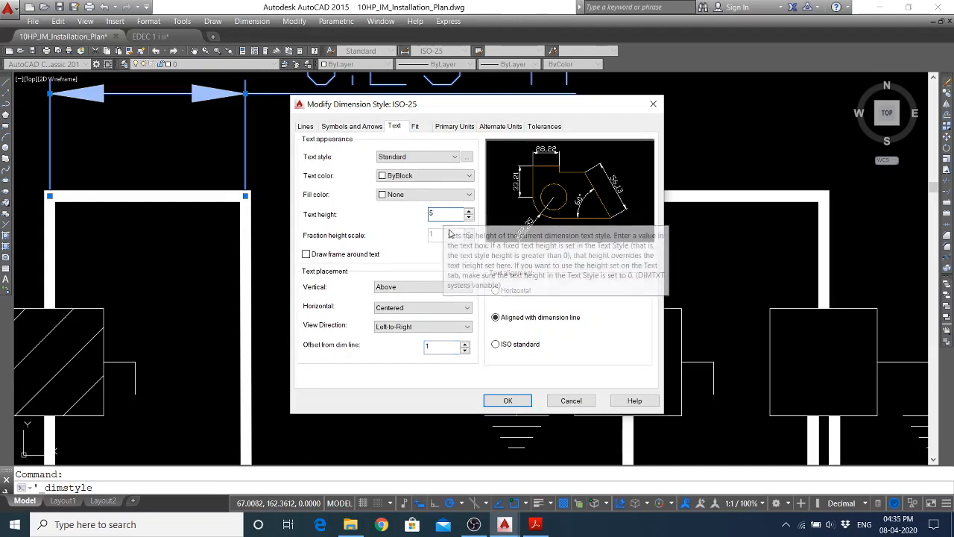
pyautogui.click(443, 348)
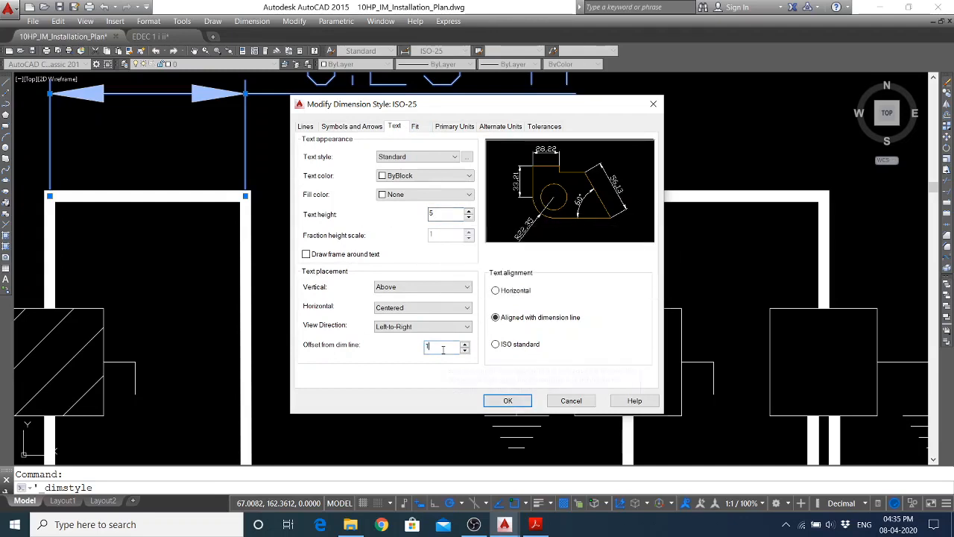
pyautogui.write('.2')
pyautogui.click(508, 401)
pyautogui.click(559, 355)
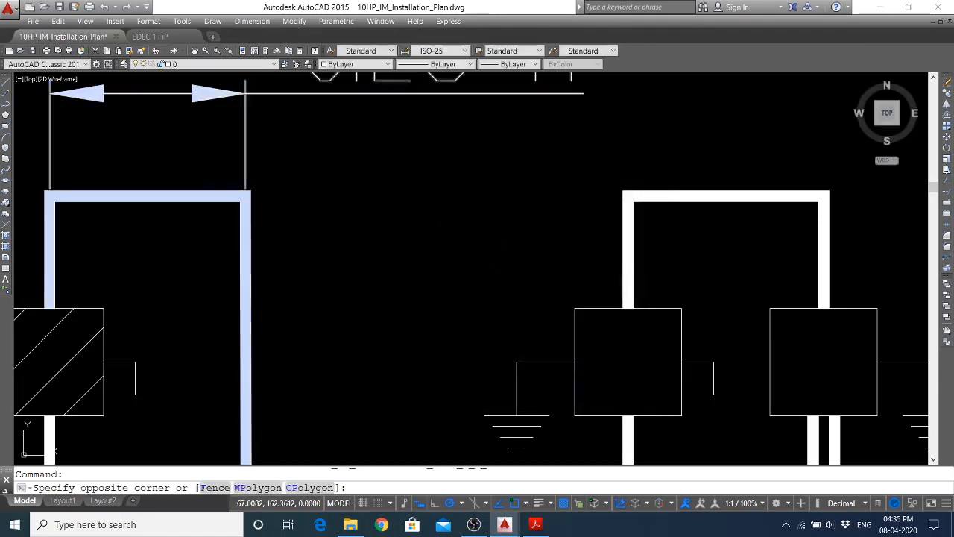
pyautogui.click(312, 190)
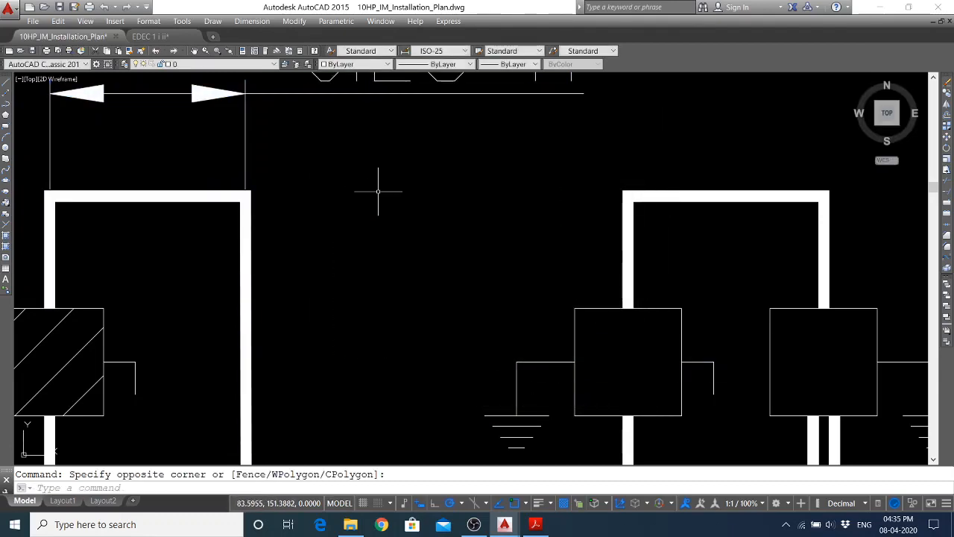
# Run DIM Update again on all objects to apply the revised text offset
pyautogui.write('dim')
pyautogui.press('Return')
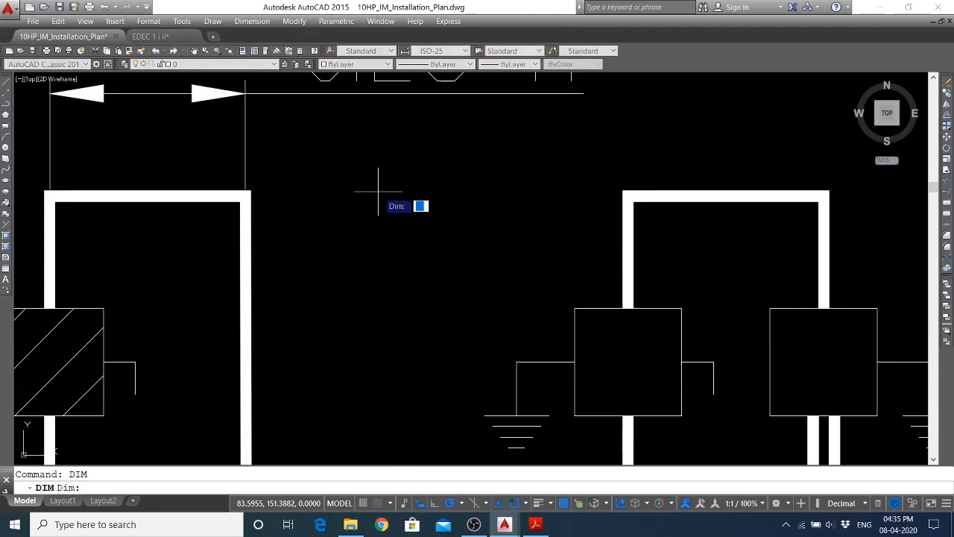
pyautogui.write('up')
pyautogui.press('Return')
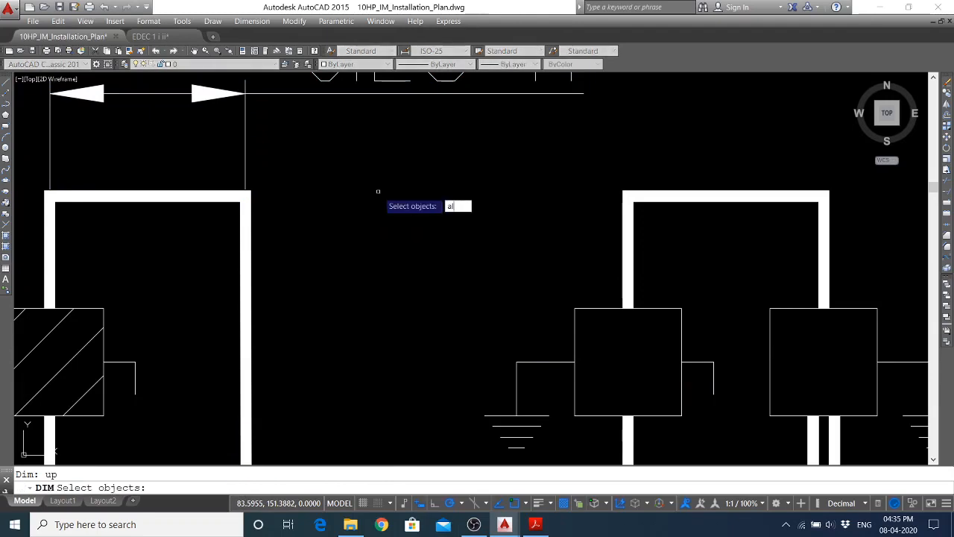
# Update all dimensions in the drawing to the current dimension style
pyautogui.write('al')
pyautogui.press('Return')
pyautogui.press('Return')
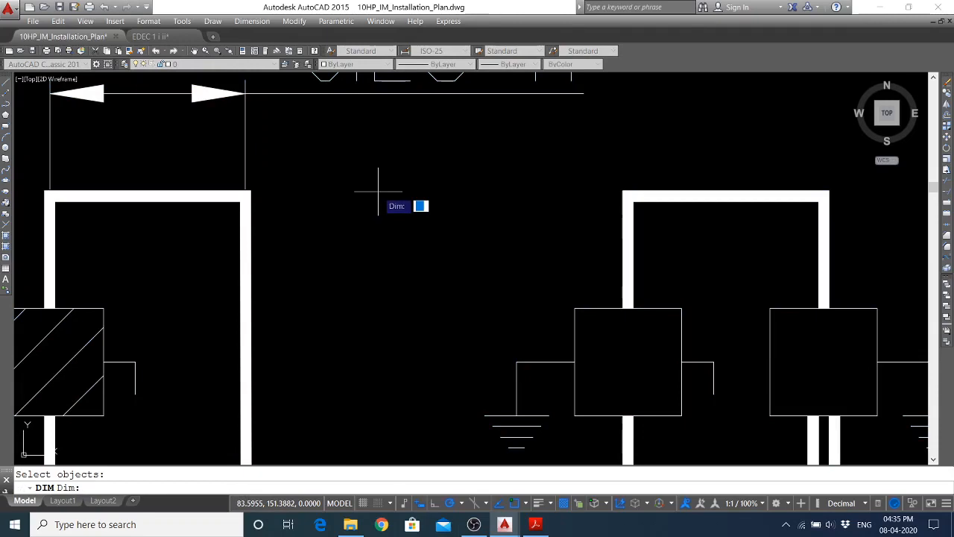
pyautogui.press('Escape')
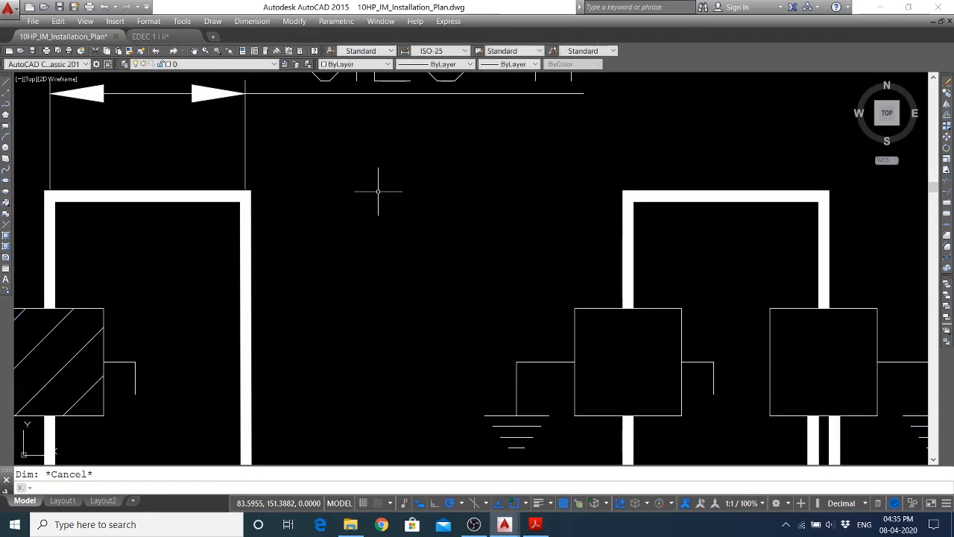
# Modify the ISO-25 dimension style so extension lines extend 2.25 beyond dimension lines and are offset 1 from the origin
pyautogui.click(150, 22)
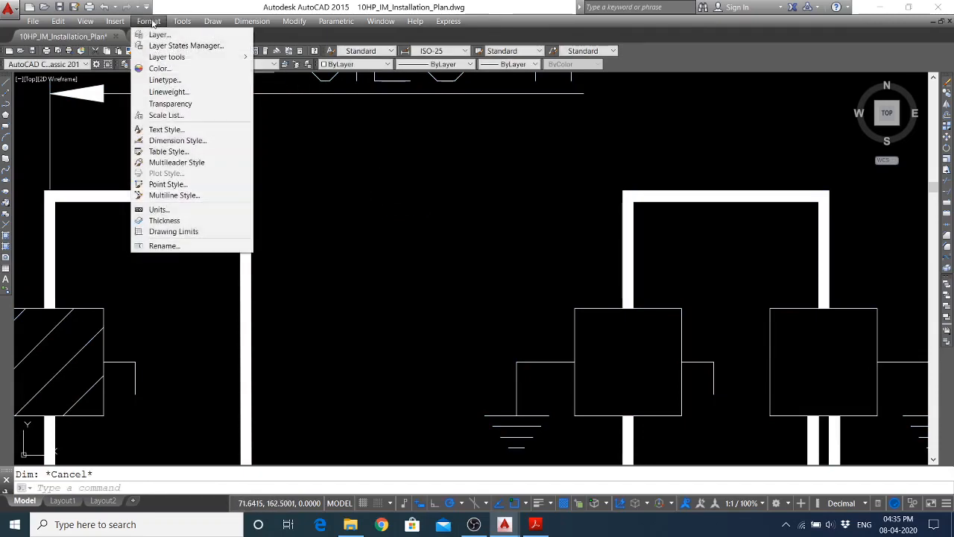
pyautogui.click(175, 141)
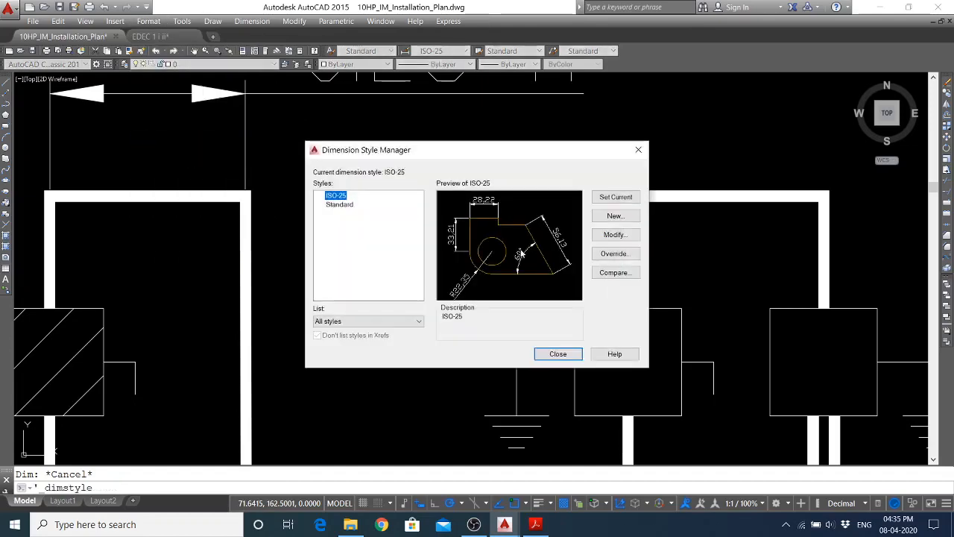
pyautogui.click(613, 236)
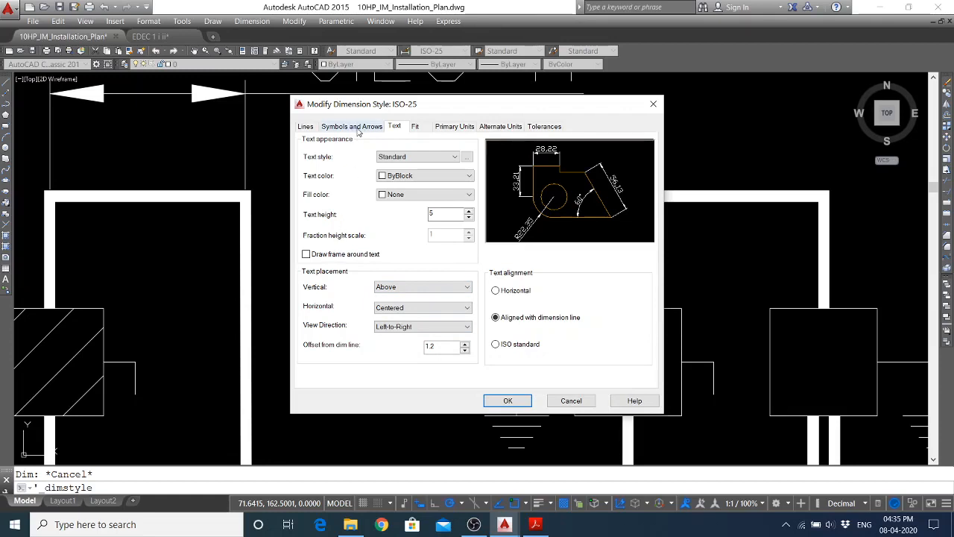
pyautogui.click(303, 127)
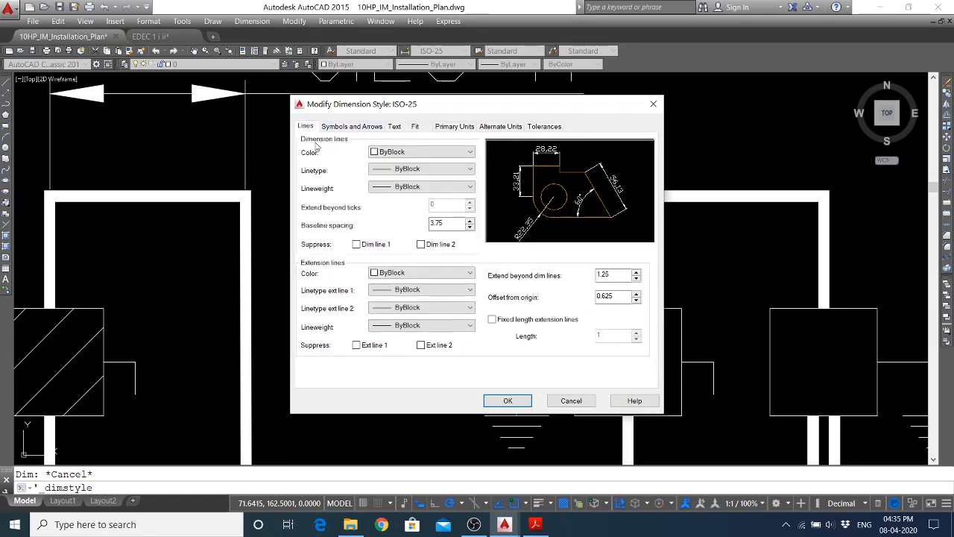
pyautogui.doubleClick(619, 276)
pyautogui.click(618, 275)
pyautogui.write('2')
pyautogui.click(605, 297)
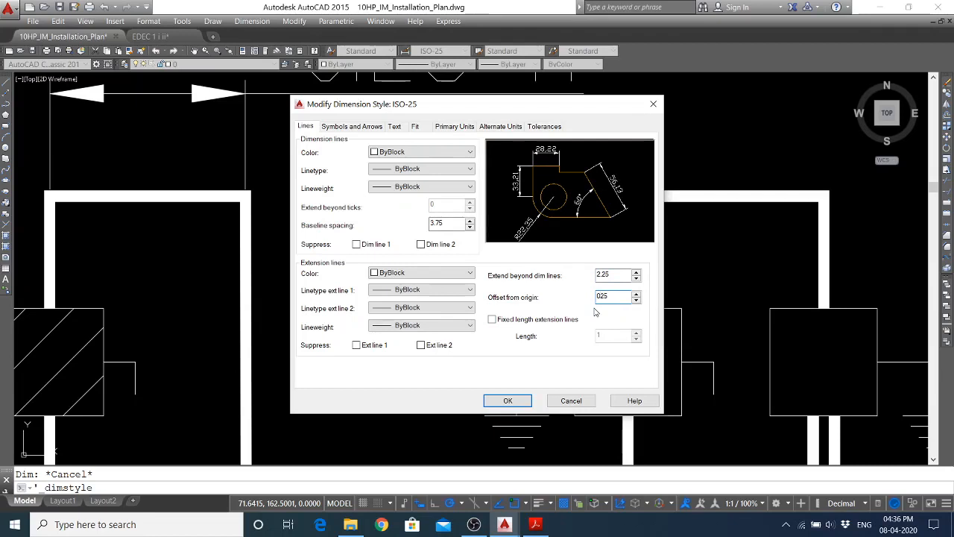
pyautogui.press('BackSpace')
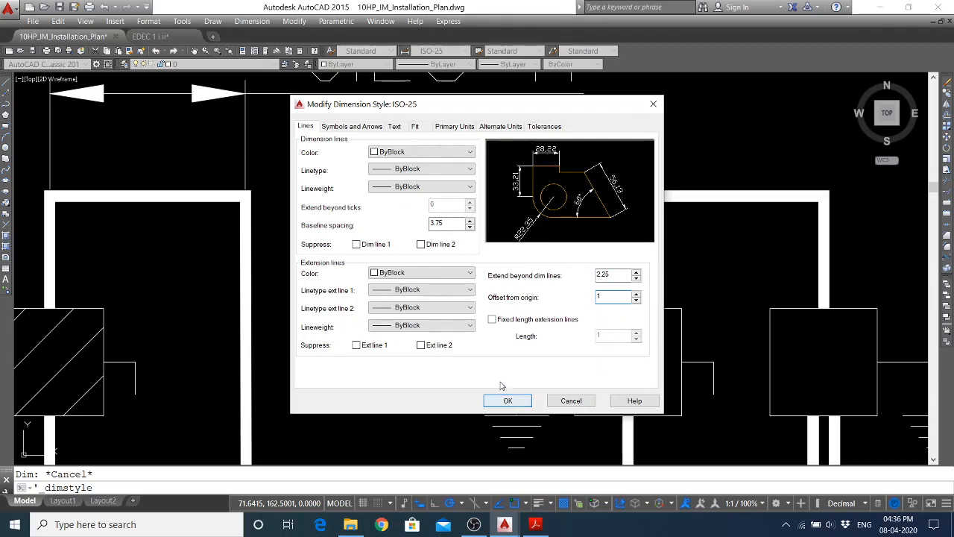
pyautogui.click(513, 401)
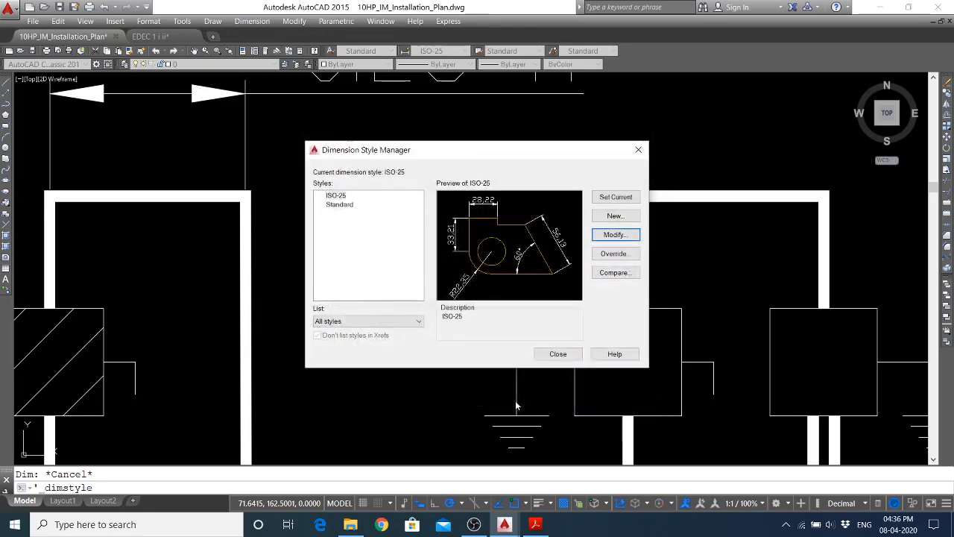
pyautogui.click(560, 352)
# Move the text of the 0.25 M dimension to above its dimension line, between the two extension lines
pyautogui.scroll(-3, 283, 250)
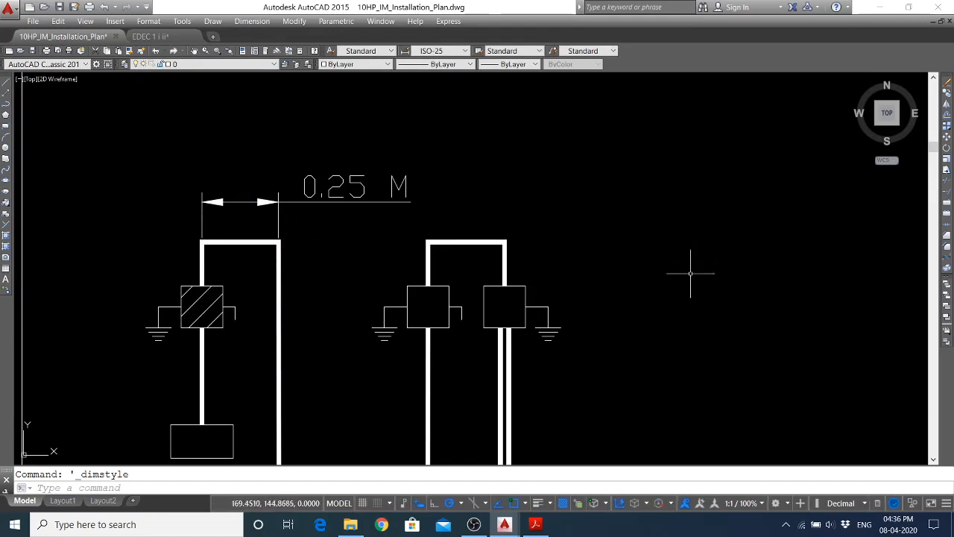
pyautogui.scroll(-3, 324, 187)
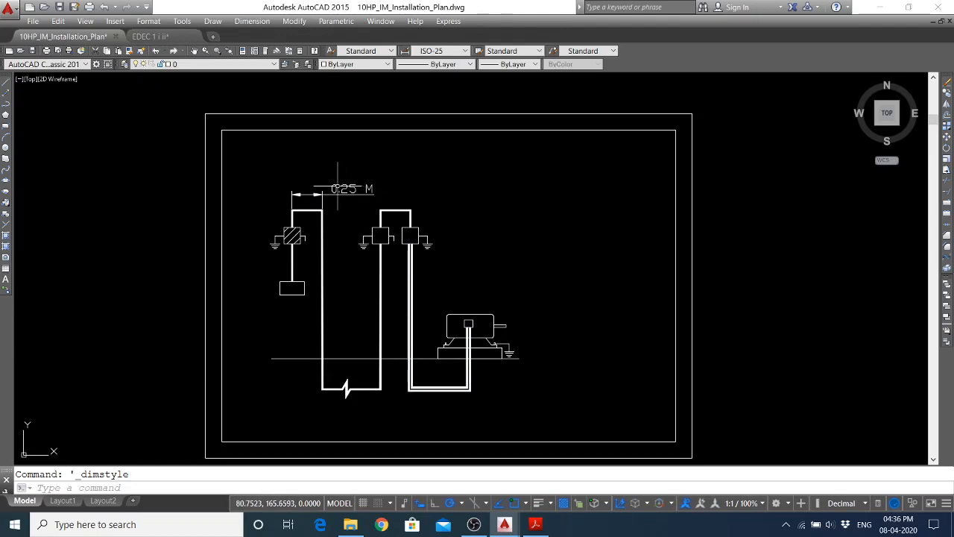
pyautogui.write('dim')
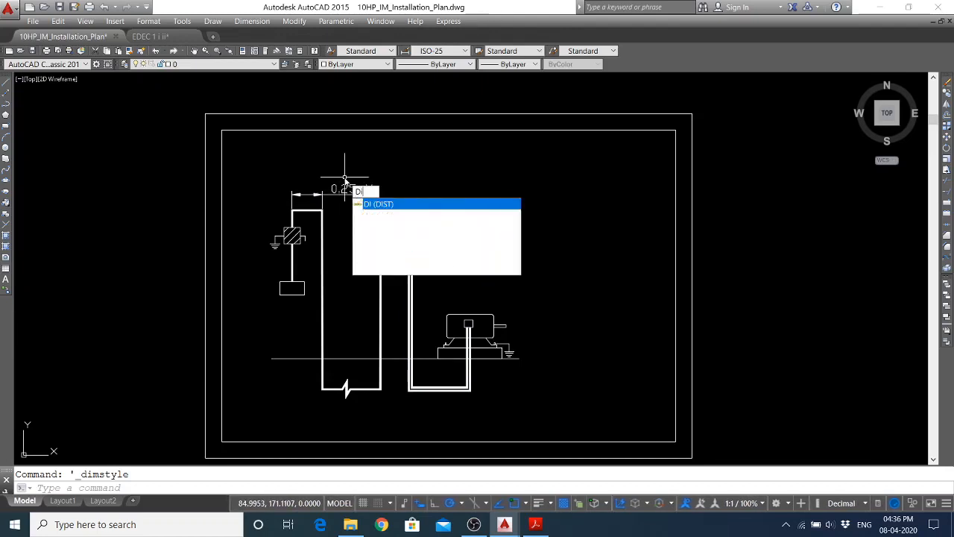
pyautogui.press('Return')
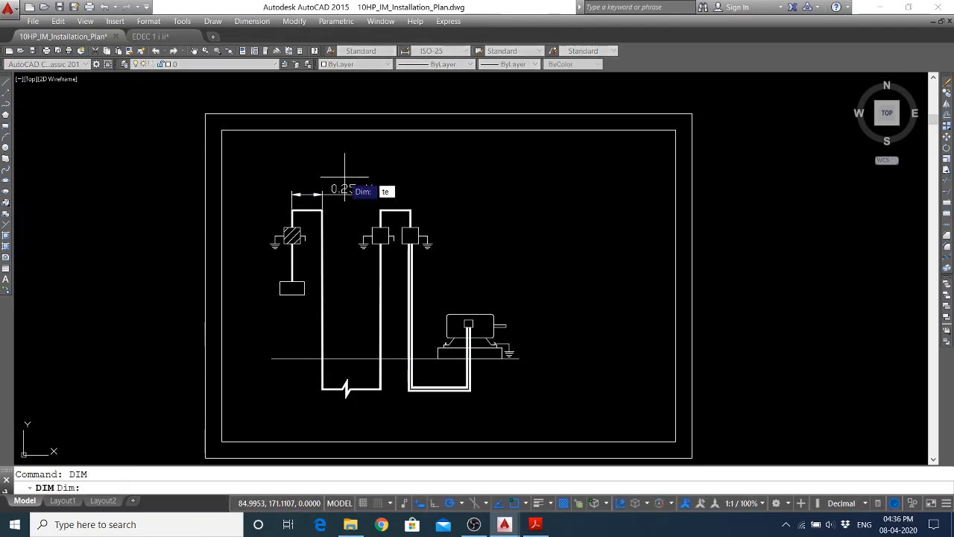
pyautogui.press('Return')
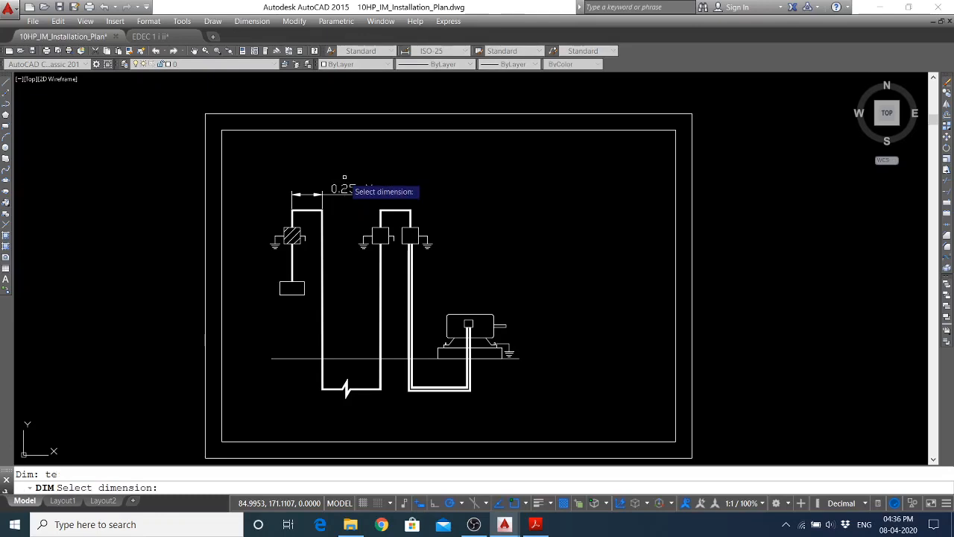
pyautogui.click(352, 189)
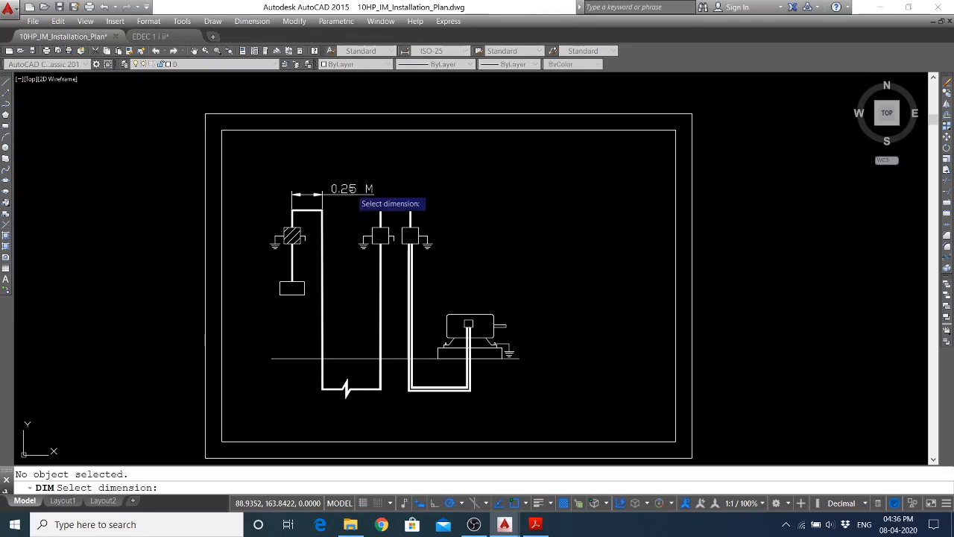
pyautogui.click(355, 192)
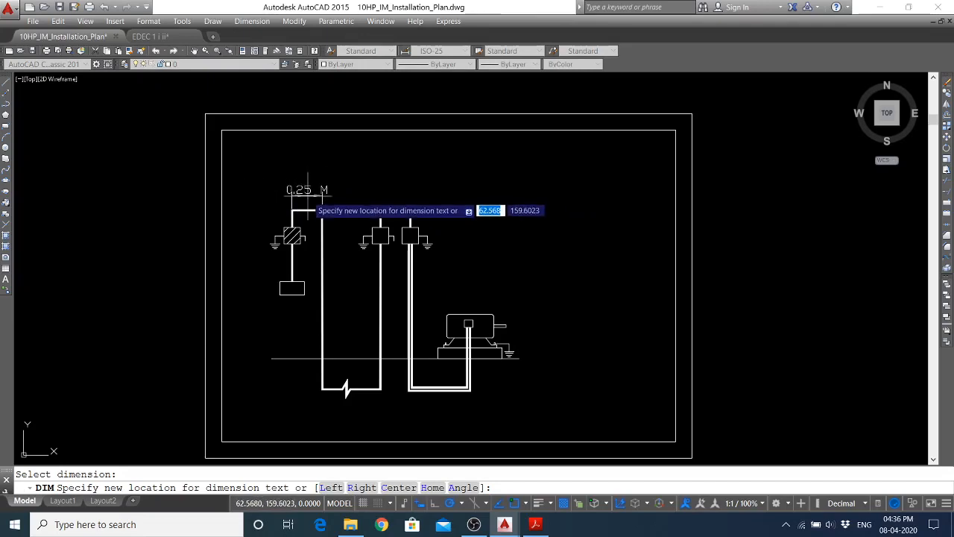
pyautogui.click(308, 192)
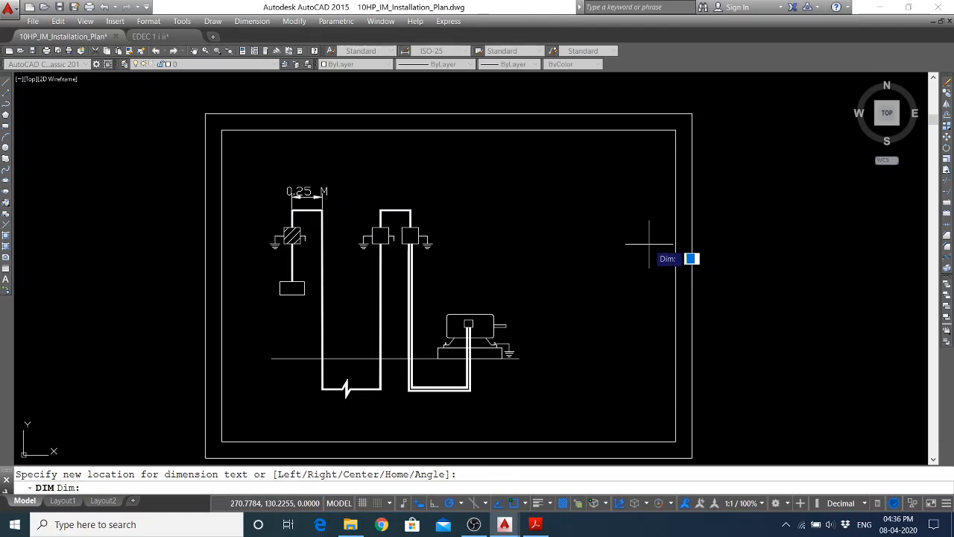
pyautogui.press('Escape')
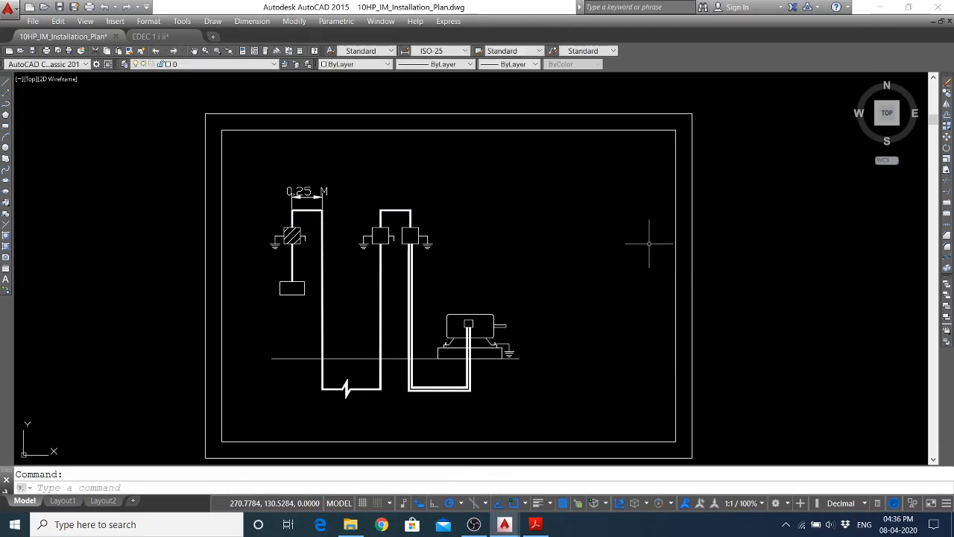
# Set the text offset from the dimension line to 2.5 in the ISO-25 dimension style
pyautogui.click(148, 21)
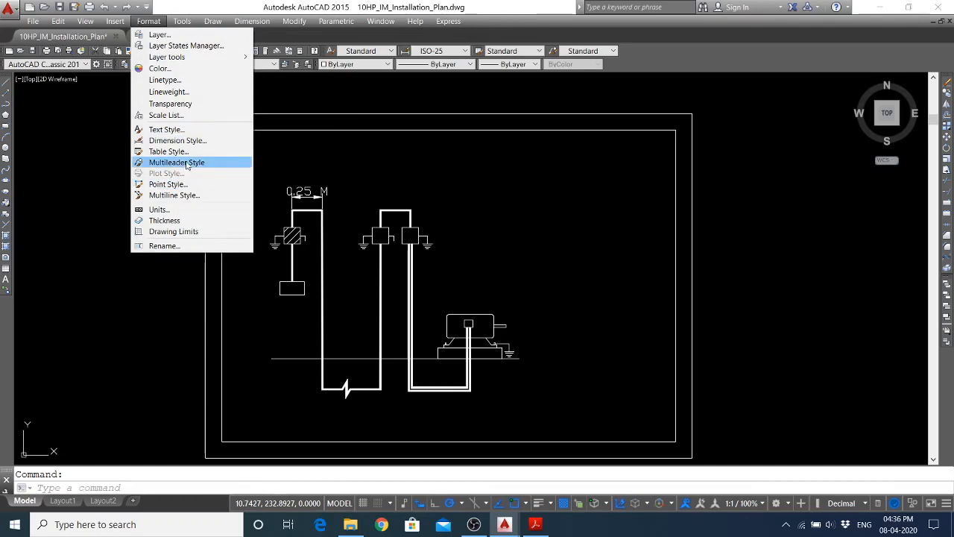
pyautogui.click(178, 140)
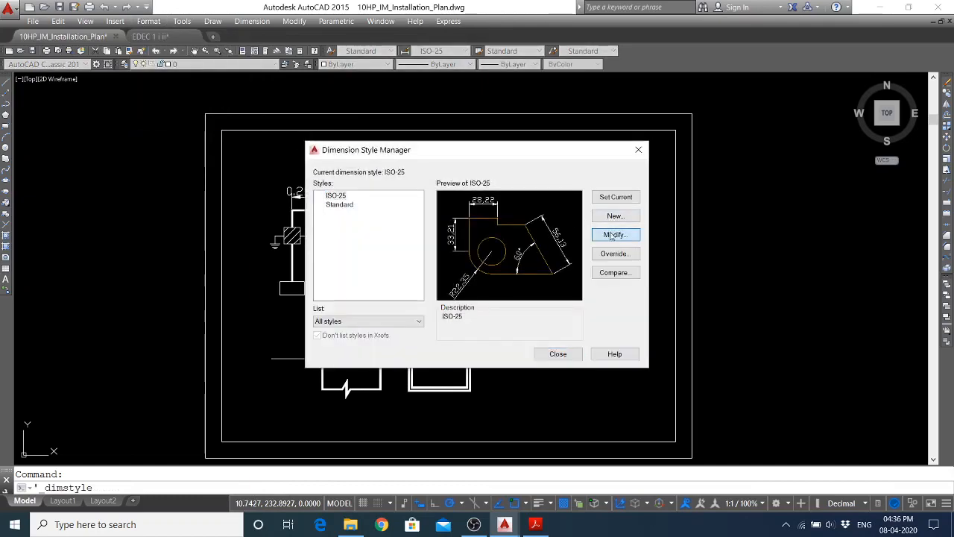
pyautogui.click(614, 234)
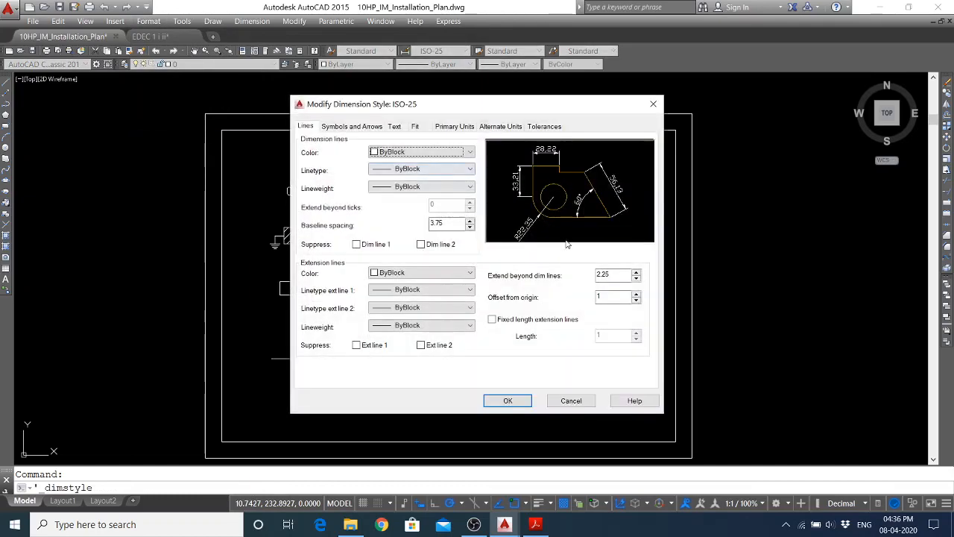
pyautogui.click(394, 127)
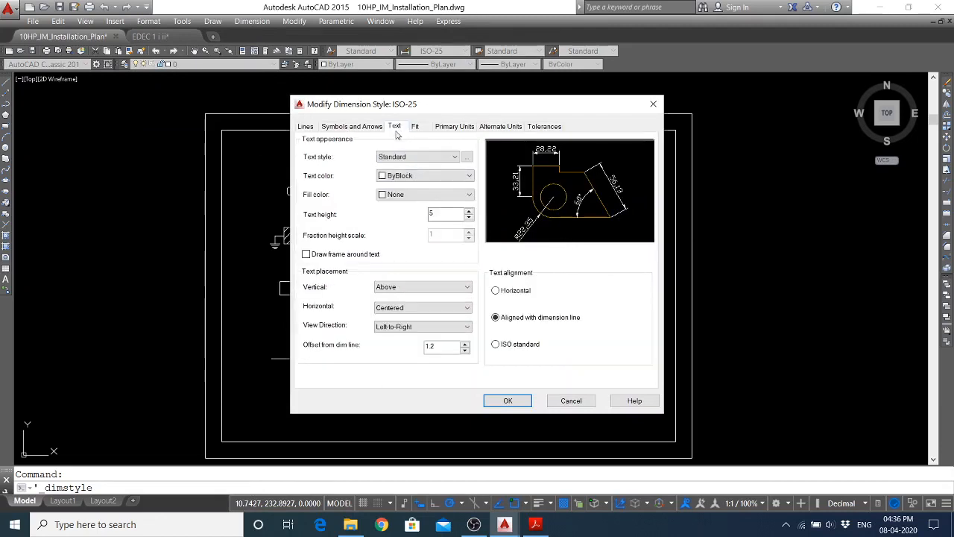
pyautogui.click(448, 346)
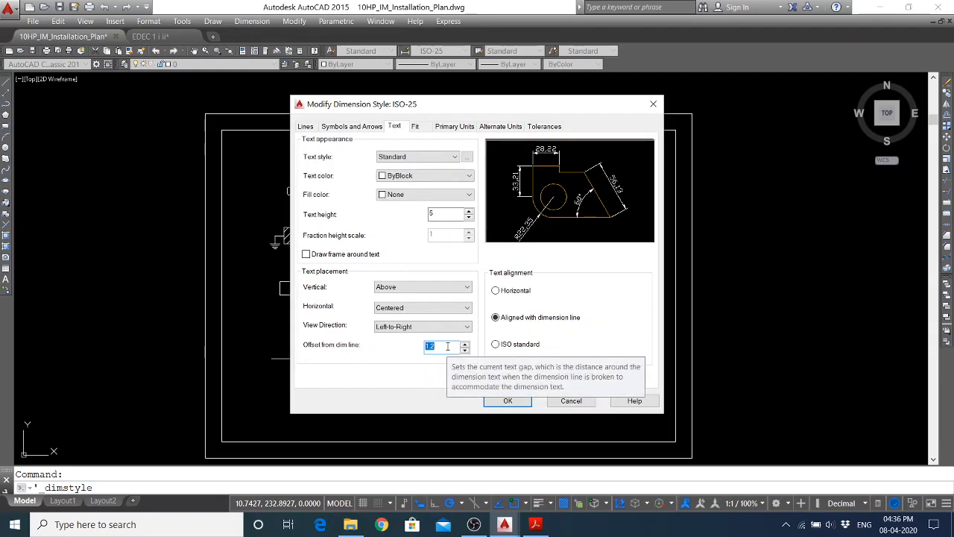
pyautogui.write('2.5')
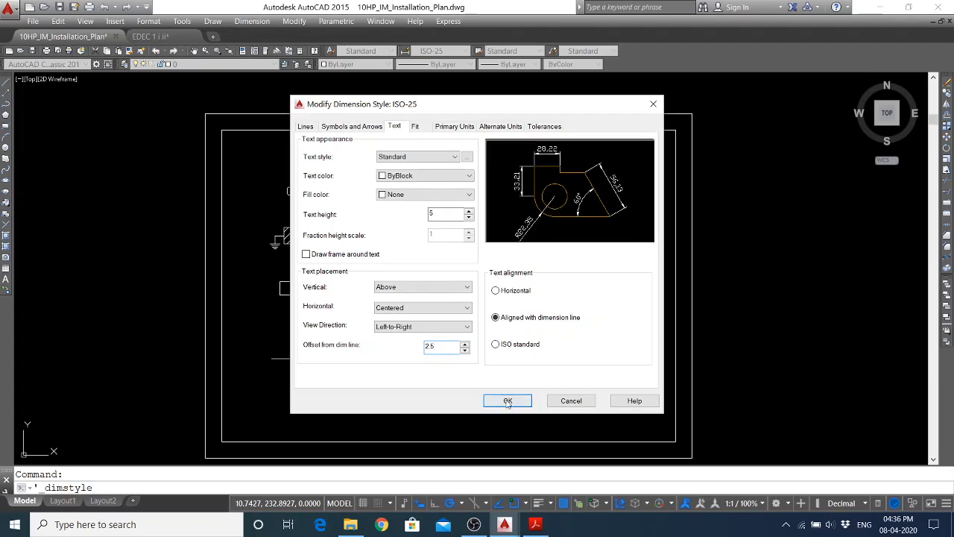
pyautogui.click(508, 401)
pyautogui.click(551, 352)
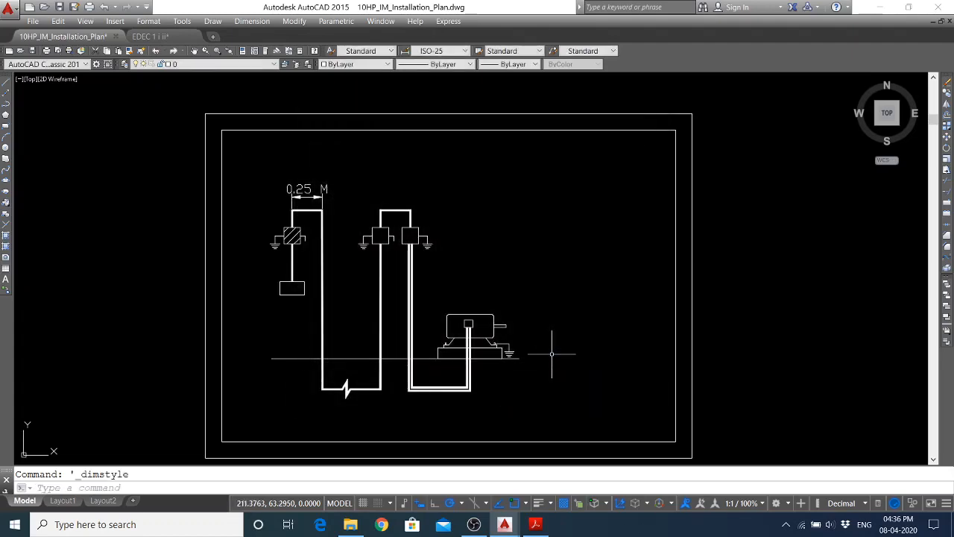
# Update the 0.25 M dimension above the hatched box to the modified ISO-25 style
pyautogui.write('dim')
pyautogui.press('Return')
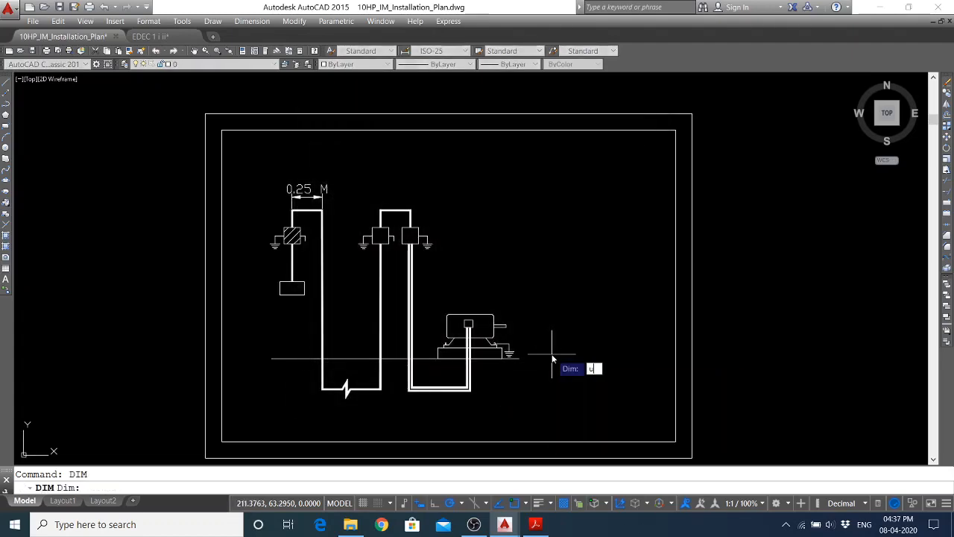
pyautogui.write('up')
pyautogui.press('Return')
pyautogui.click(288, 187)
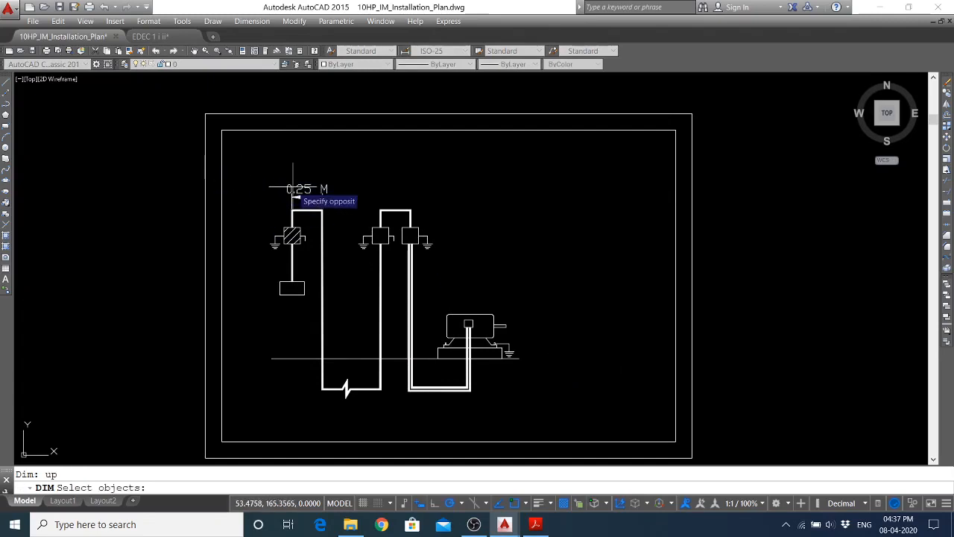
pyautogui.click(295, 187)
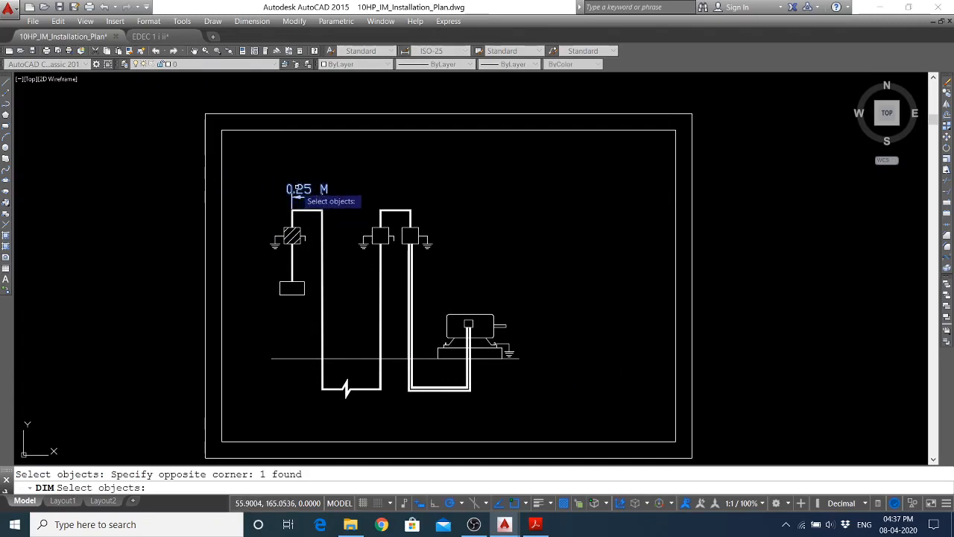
pyautogui.press('Return')
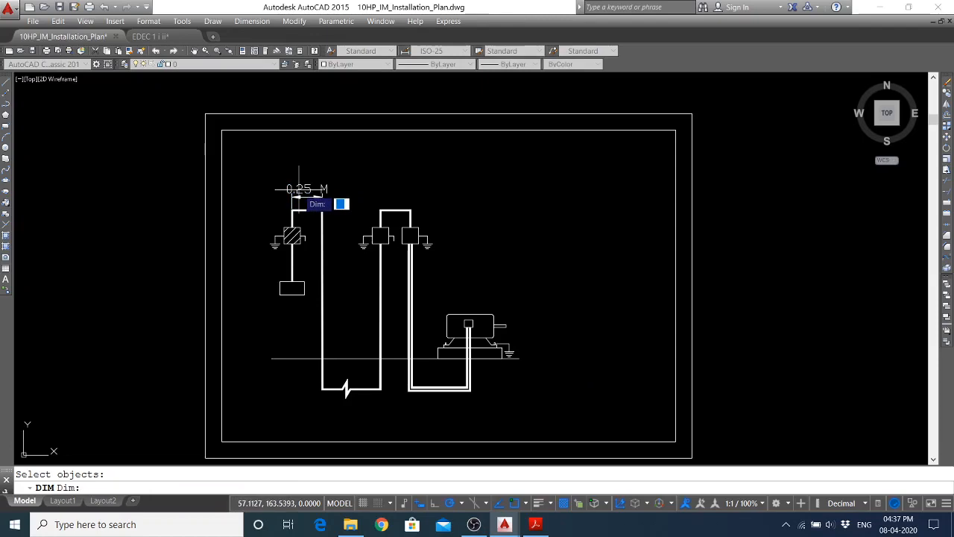
# Apply the dimension update to all objects in the drawing and leave dimensioning mode
pyautogui.write('al')
pyautogui.press('Return')
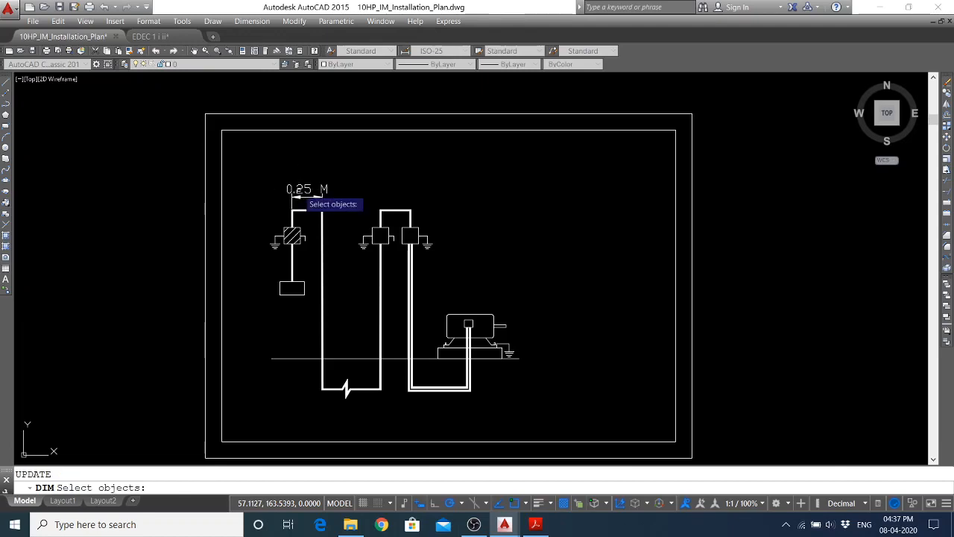
pyautogui.press('Return')
pyautogui.press('Escape')
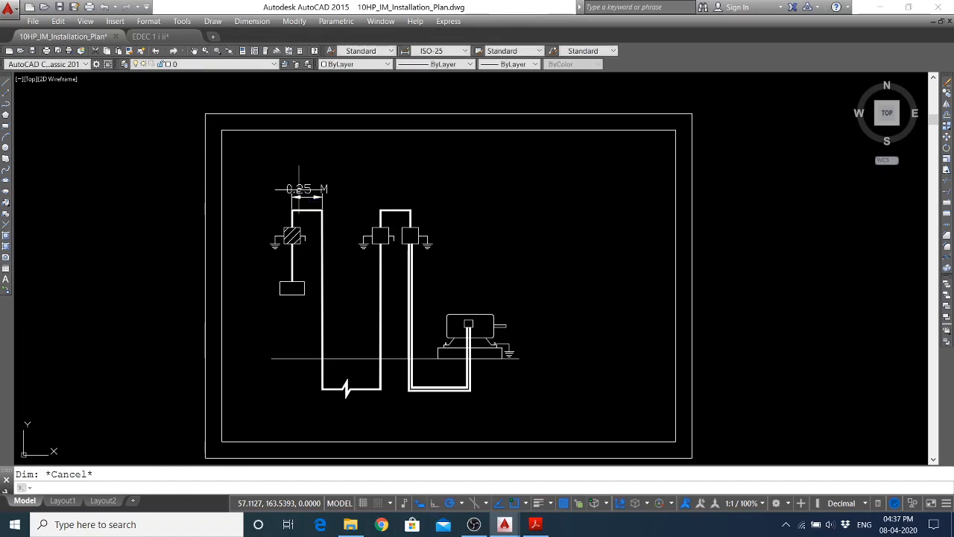
pyautogui.press('Escape')
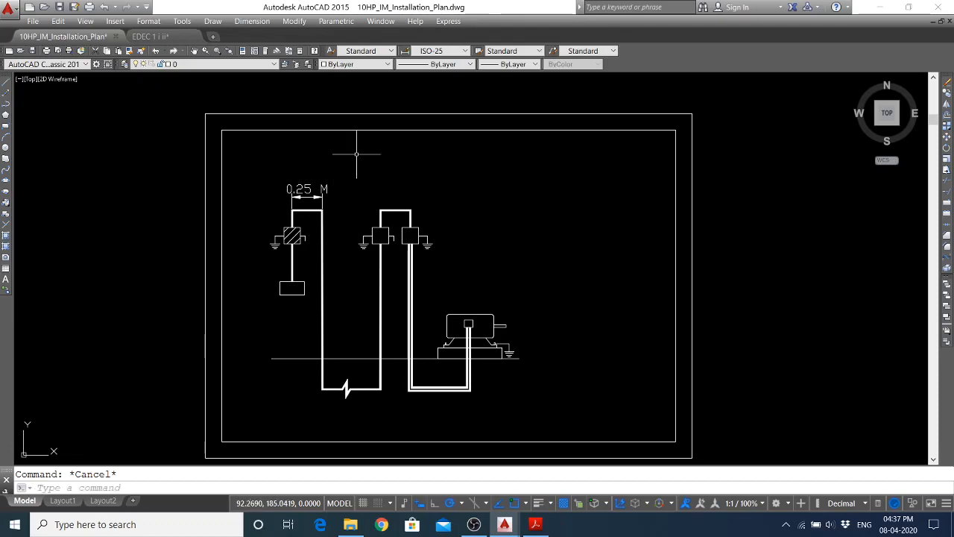
# Check the dimensions of the installation plan in the reference PDF and return to the AutoCAD drawing
pyautogui.click(534, 524)
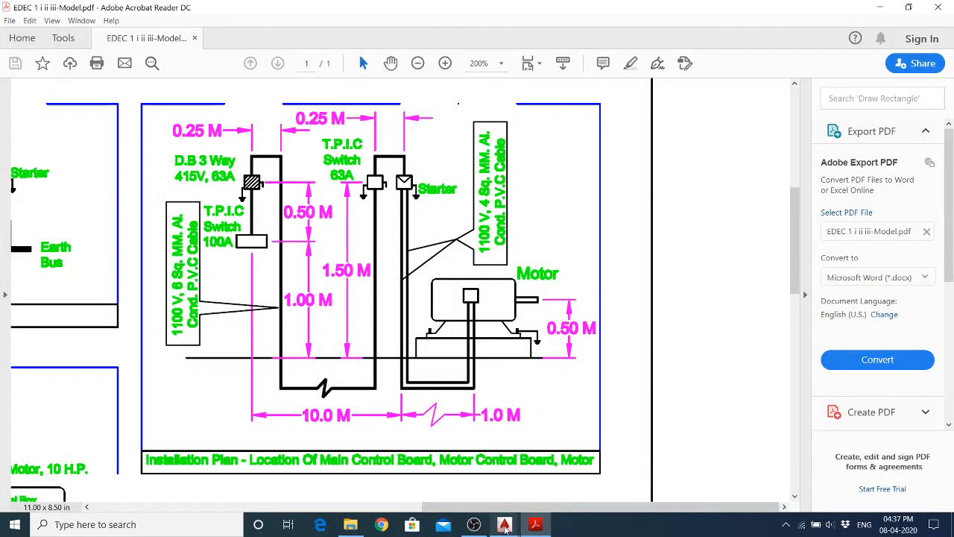
pyautogui.moveTo(504, 525)
pyautogui.click(439, 471)
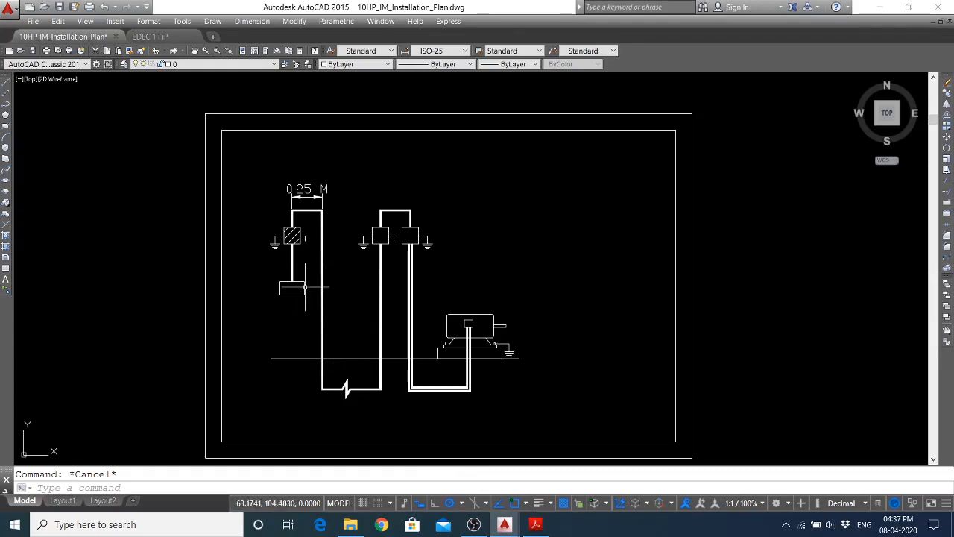
pyautogui.click(236, 22)
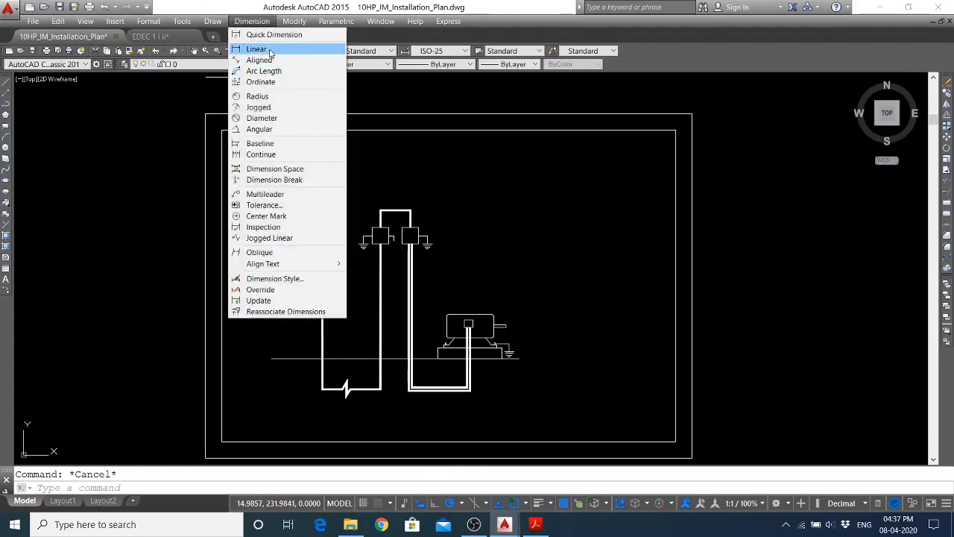
pyautogui.click(239, 49)
pyautogui.click(321, 300)
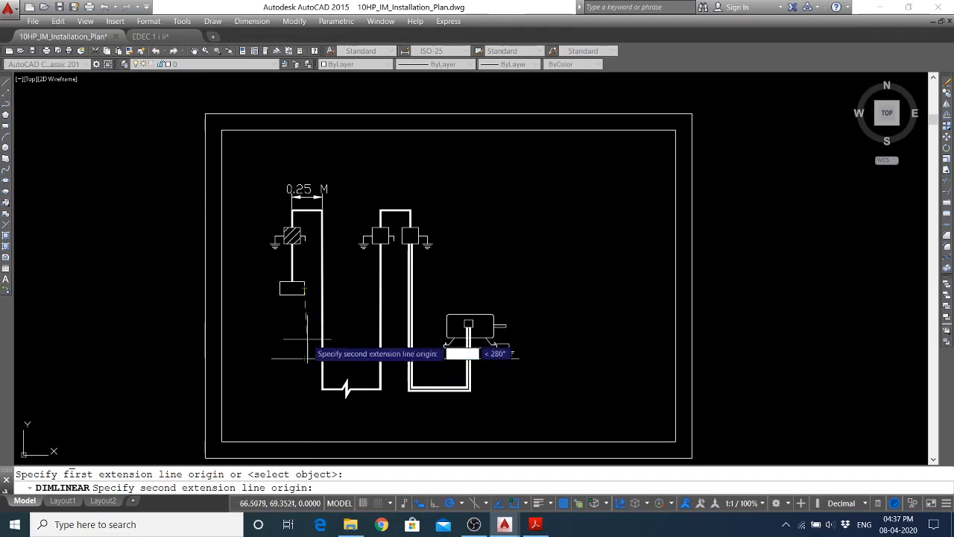
pyautogui.press('Escape')
# Add a vertical linear dimension with the text 1.0 M from the lower box's left side to the left end of the ground line
pyautogui.press('Return')
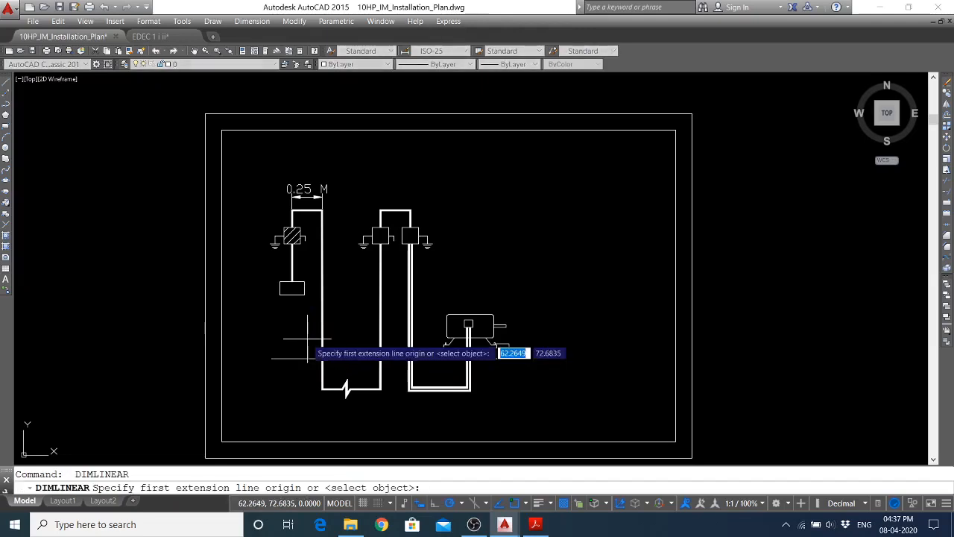
pyautogui.click(280, 294)
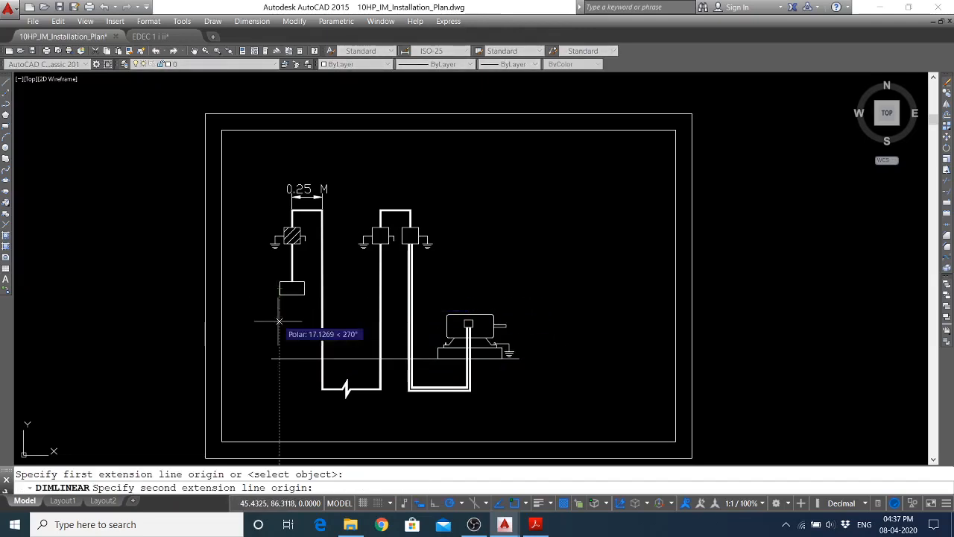
pyautogui.click(272, 357)
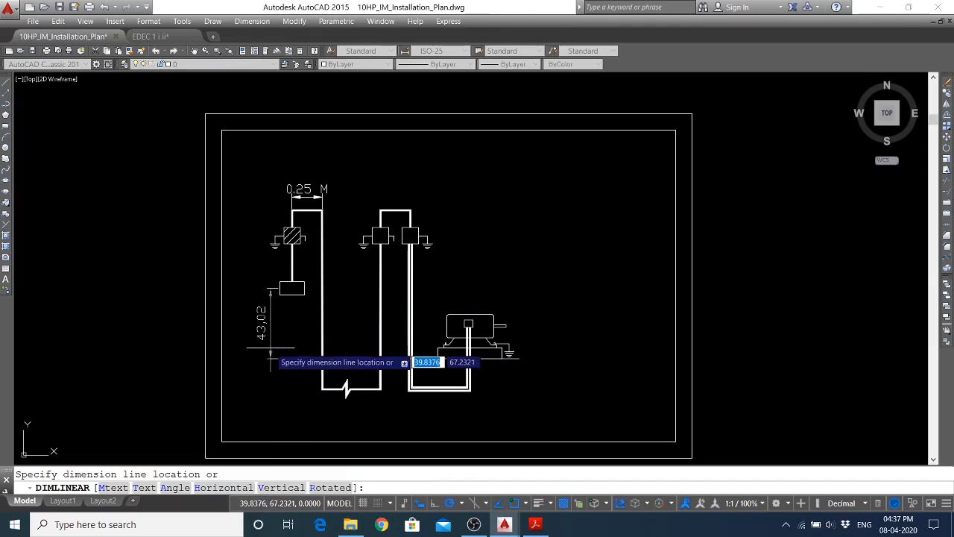
pyautogui.write('t')
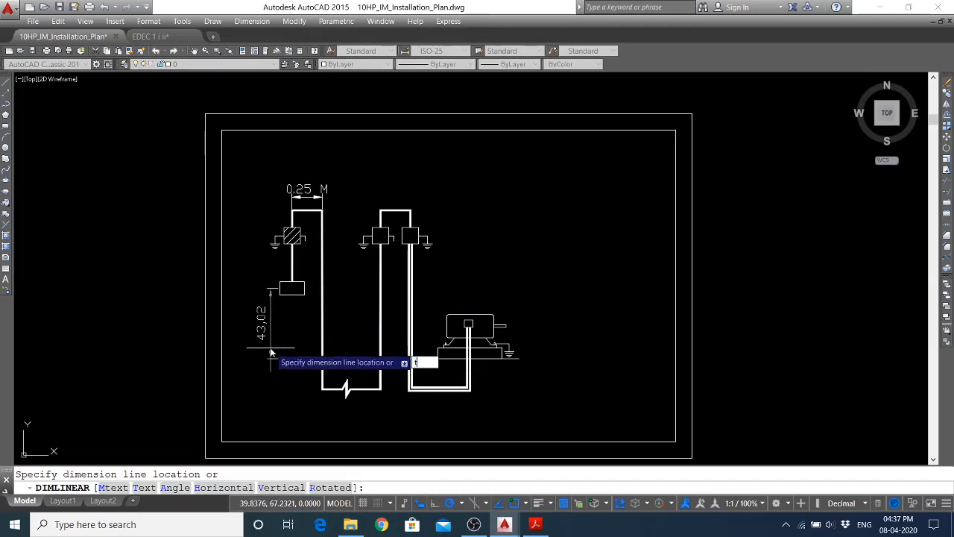
pyautogui.press('Return')
pyautogui.write('1.0 M')
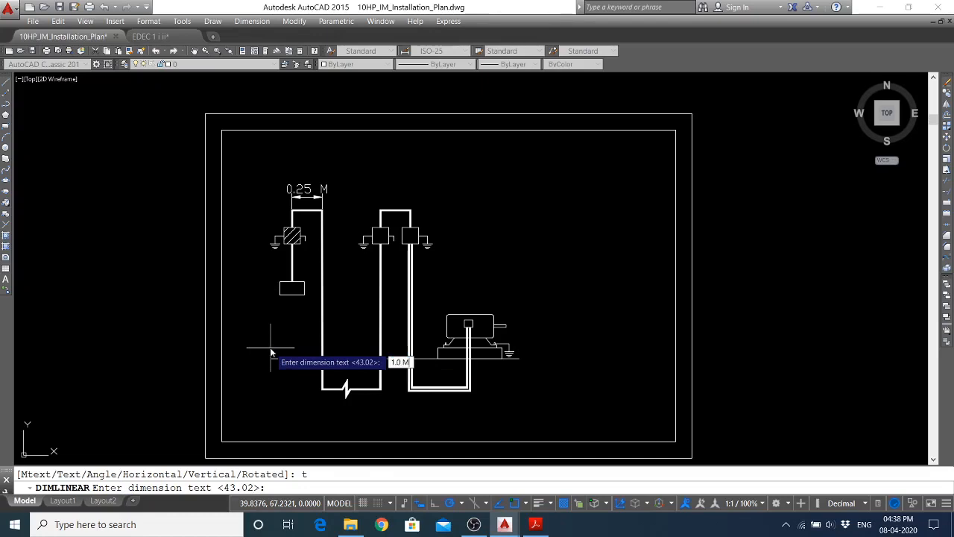
pyautogui.press('Return')
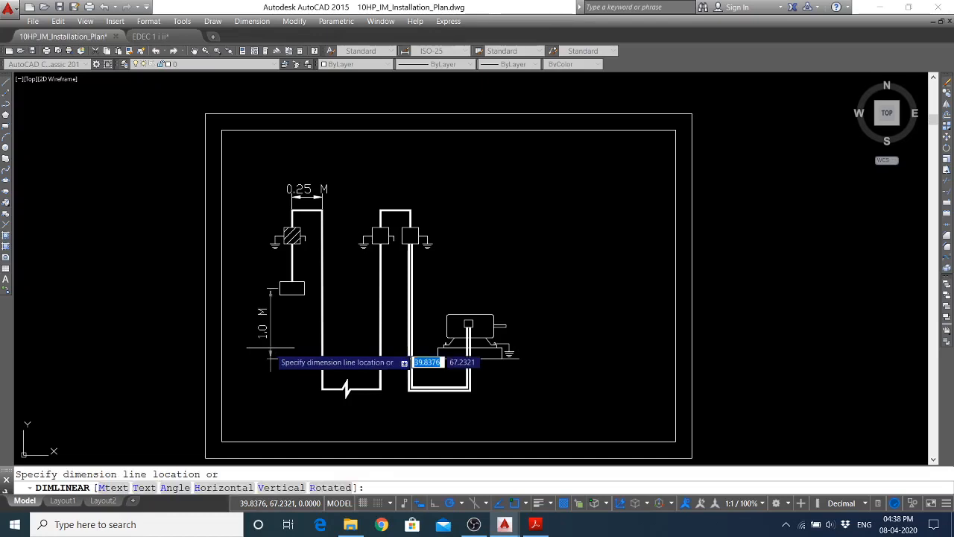
pyautogui.click(269, 356)
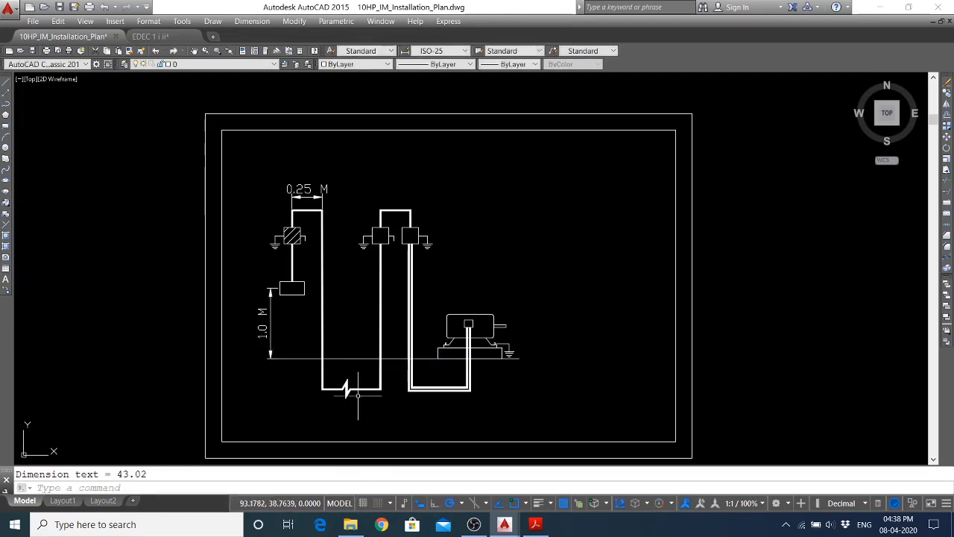
# Consult the reference PDF and add a vertical linear dimension reading 0.5 M between the hatched box's right-hand earth lead and the right side of the box below
pyautogui.click(535, 525)
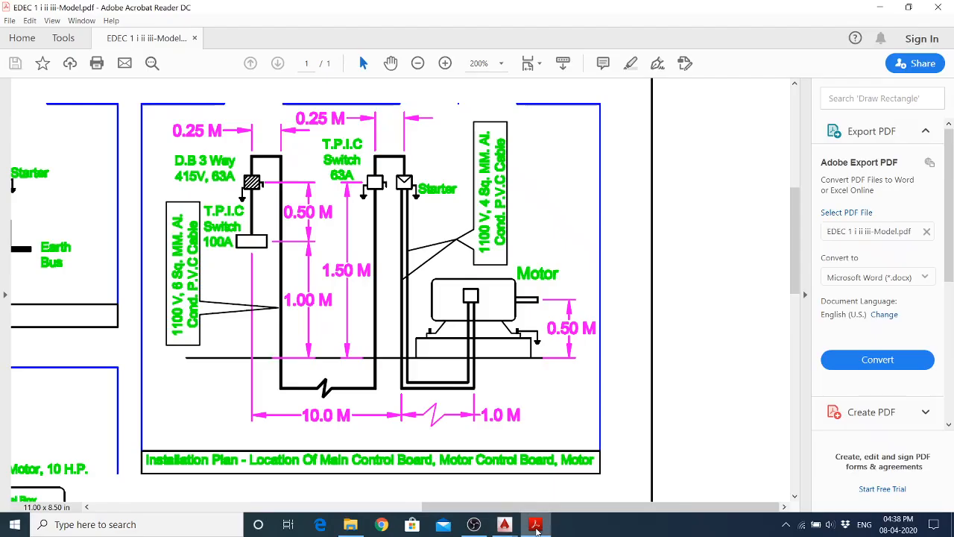
pyautogui.click(536, 527)
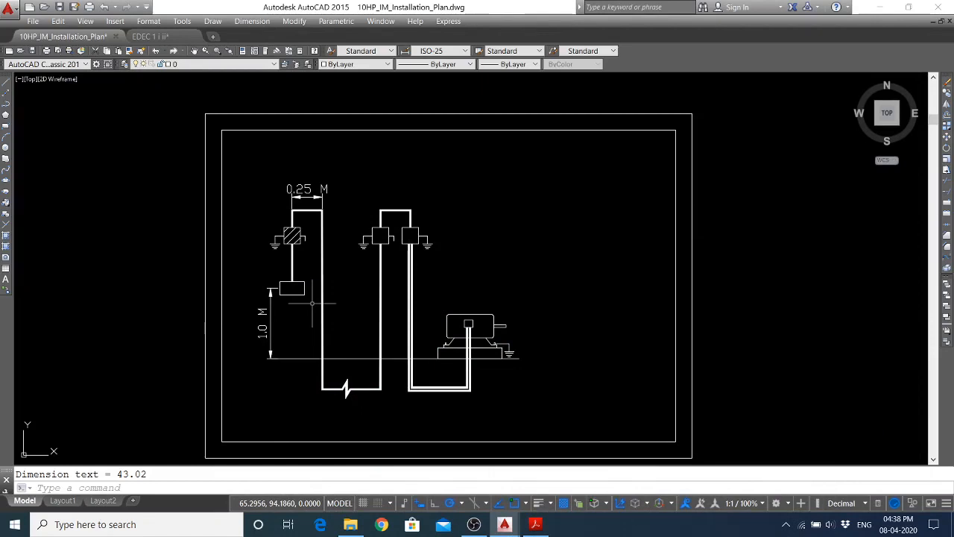
pyautogui.click(252, 21)
pyautogui.click(261, 50)
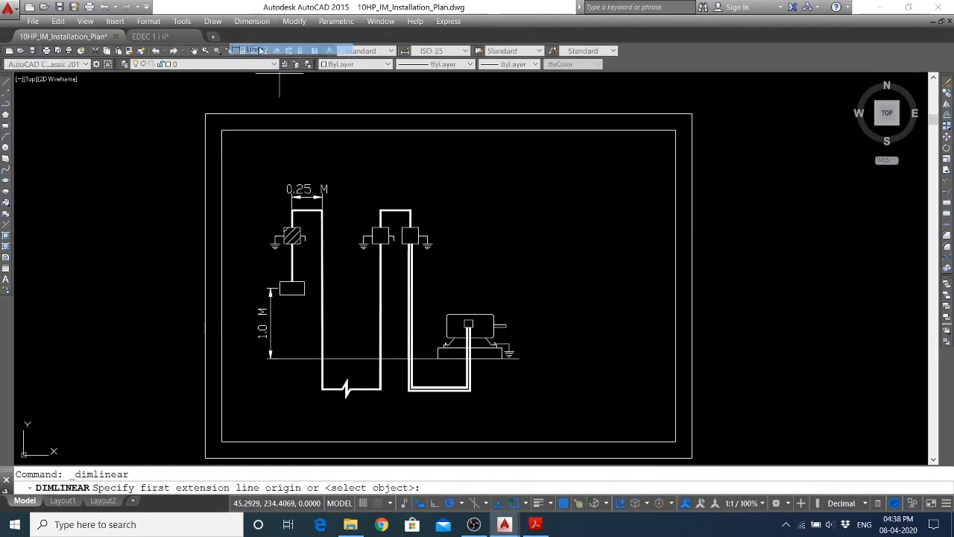
pyautogui.scroll(8, 303, 233)
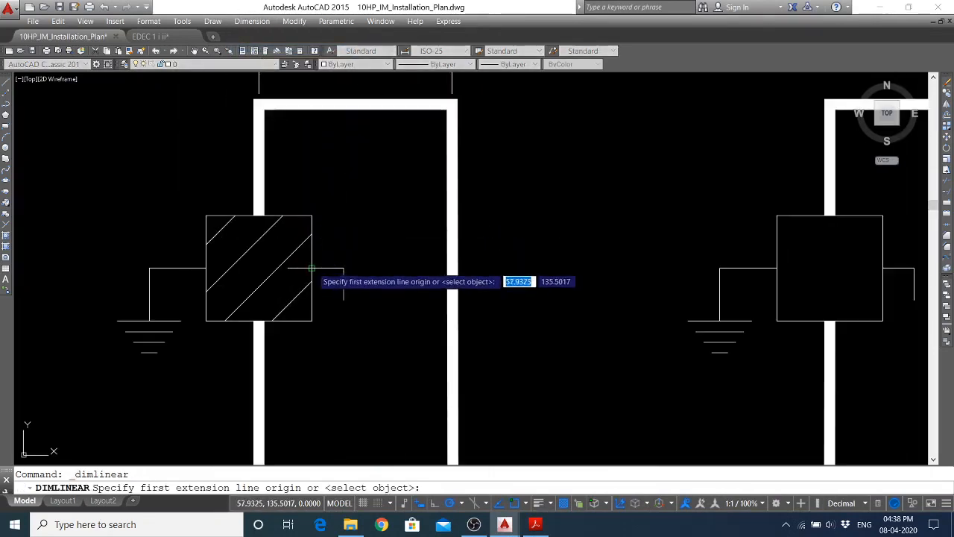
pyautogui.click(344, 267)
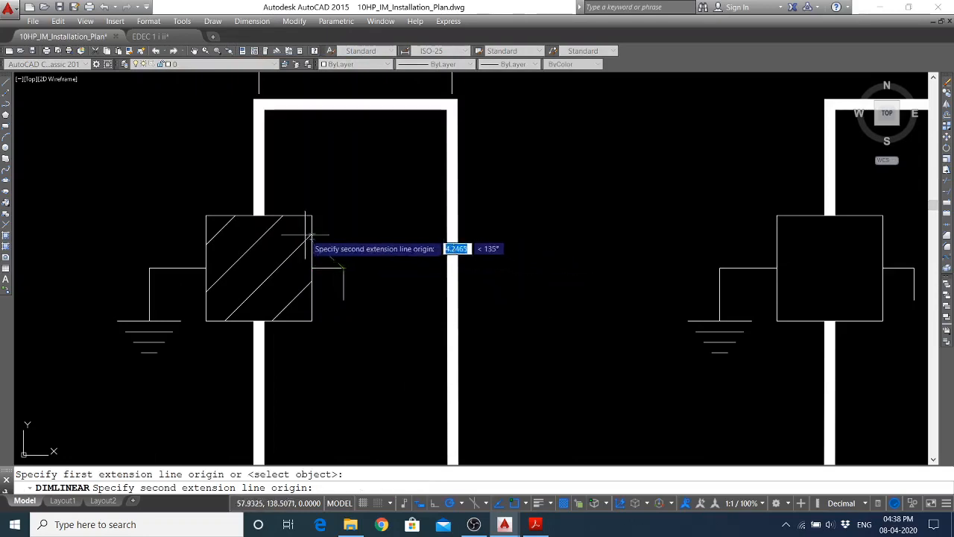
pyautogui.scroll(-6, 302, 235)
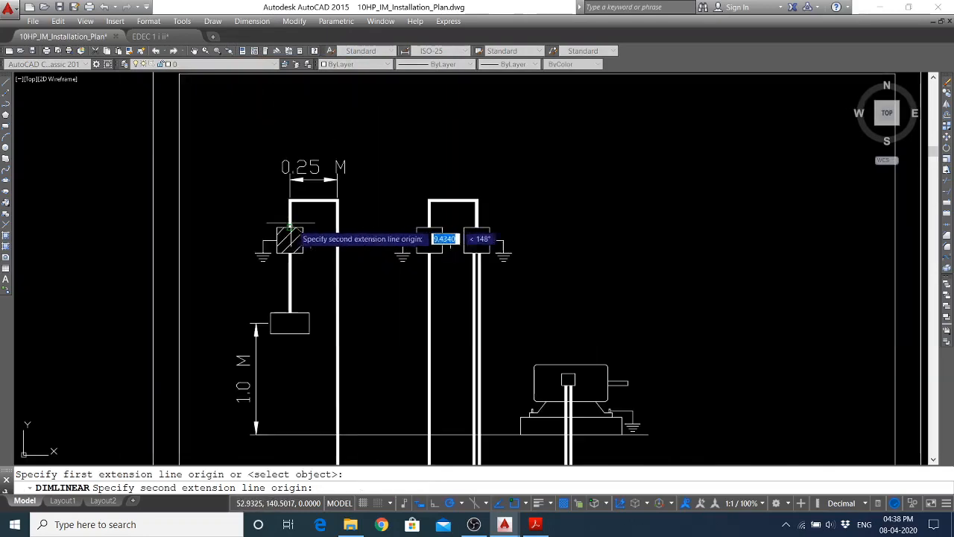
pyautogui.click(309, 322)
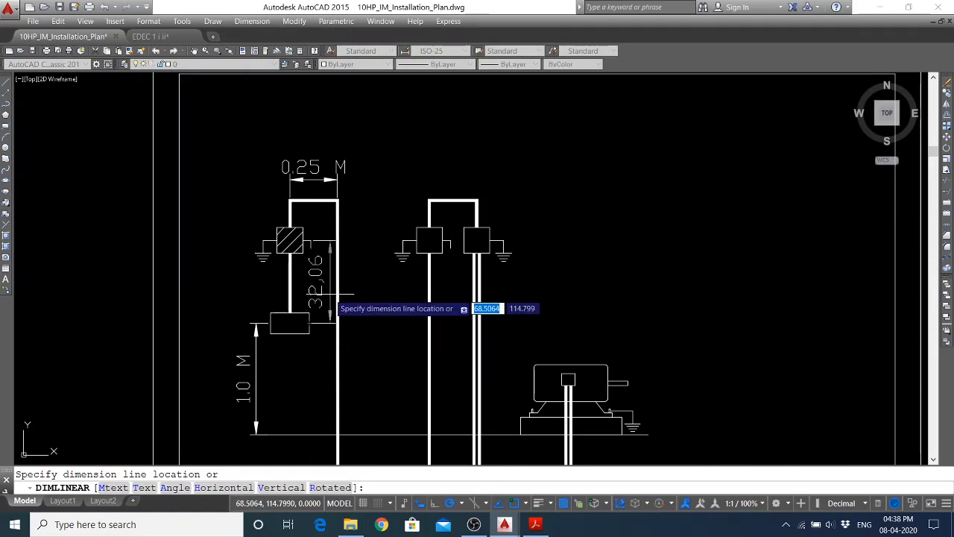
pyautogui.write('t')
pyautogui.press('Return')
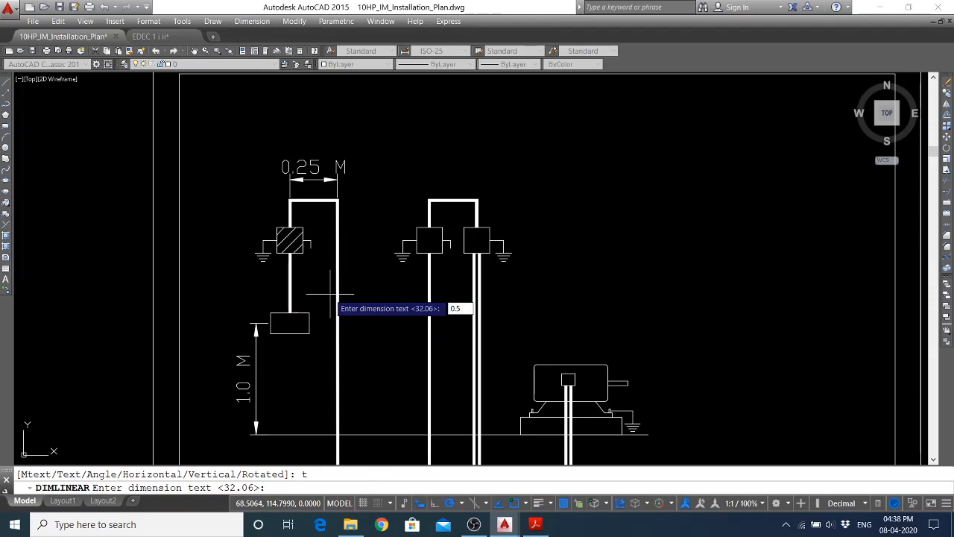
pyautogui.write('0.5 M')
pyautogui.press('Return')
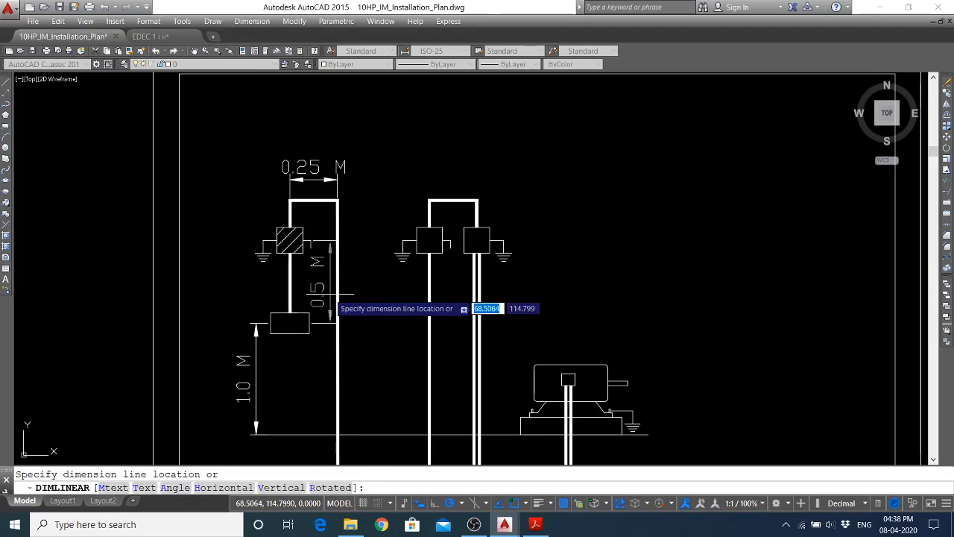
pyautogui.click(331, 298)
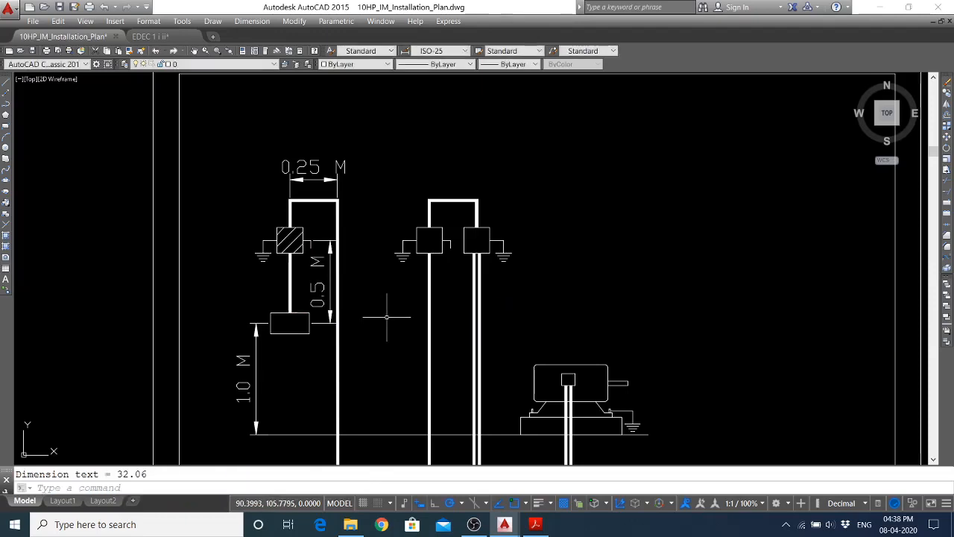
# Check the reference PDF and place a horizontal linear dimension above the conduit joining the two plain boxes, level with the existing 0.25 M dimension
pyautogui.click(533, 524)
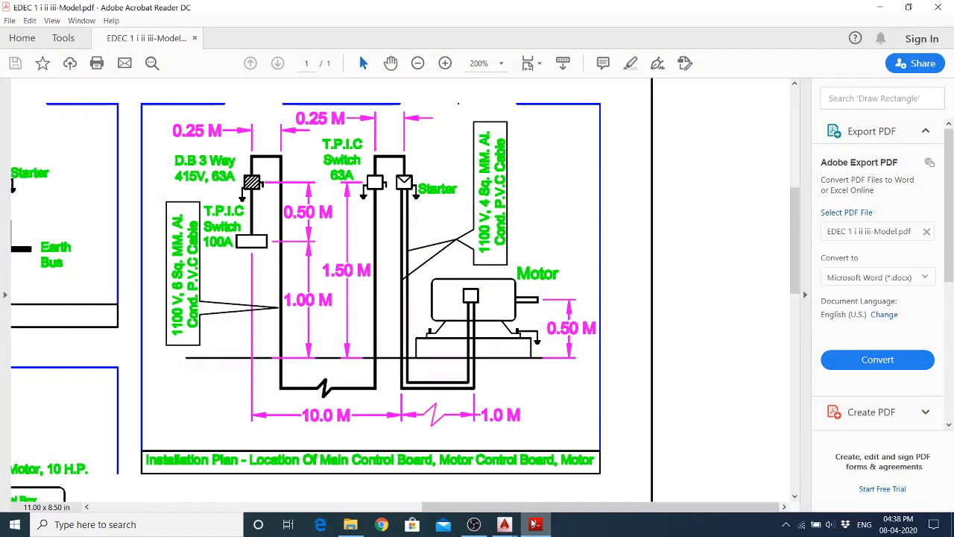
pyautogui.click(504, 524)
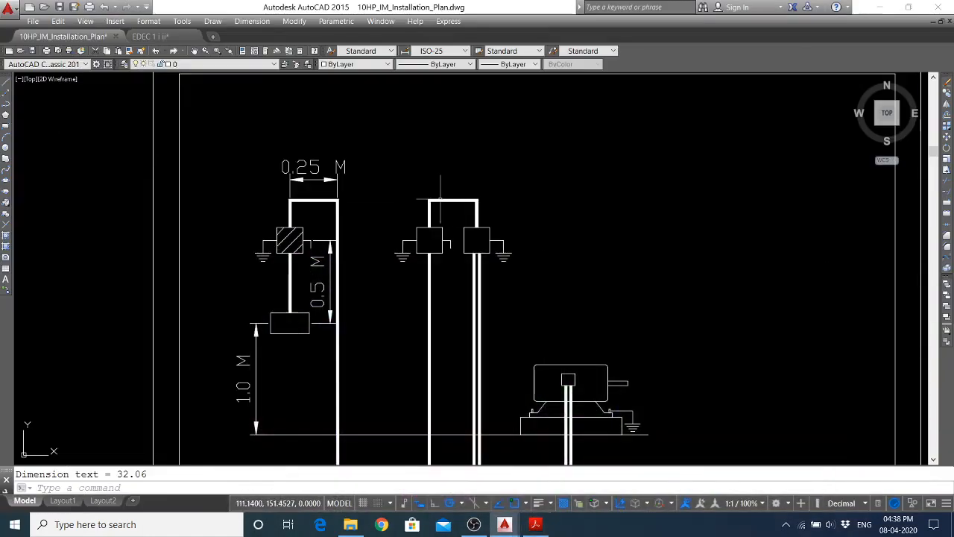
pyautogui.click(252, 21)
pyautogui.click(253, 50)
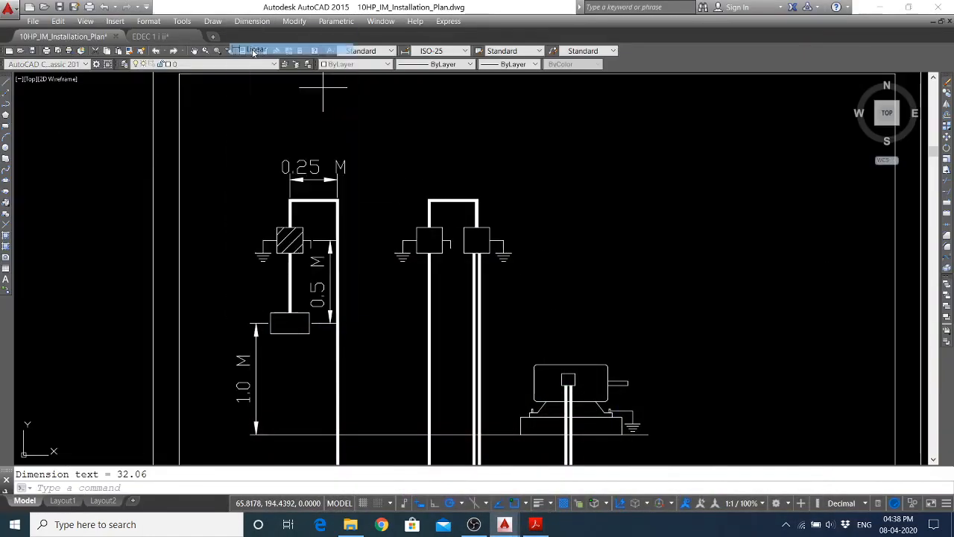
pyautogui.click(436, 200)
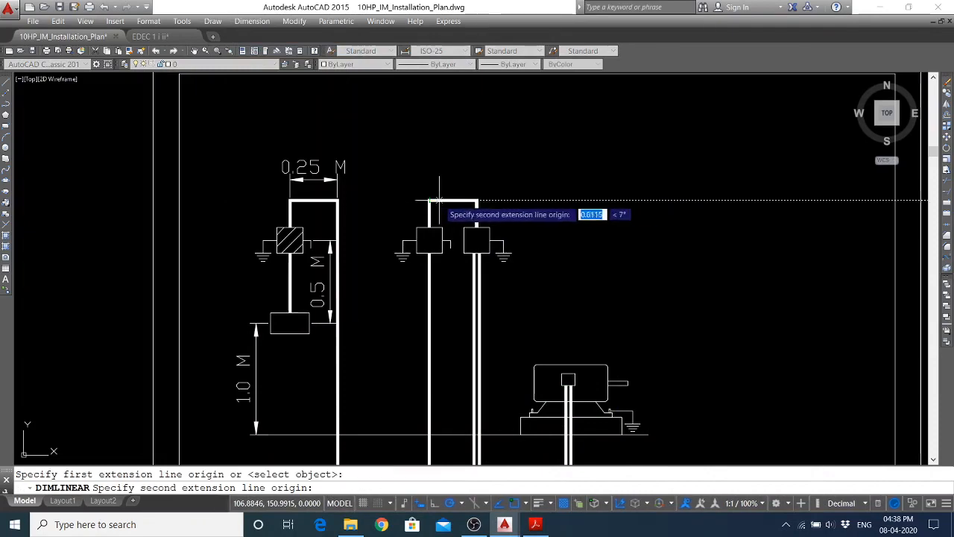
pyautogui.click(476, 199)
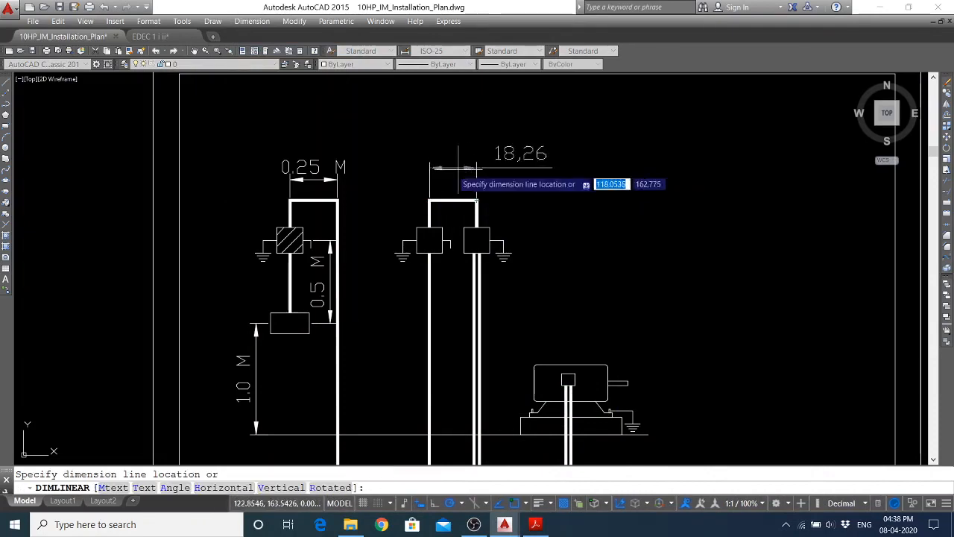
pyautogui.click(375, 180)
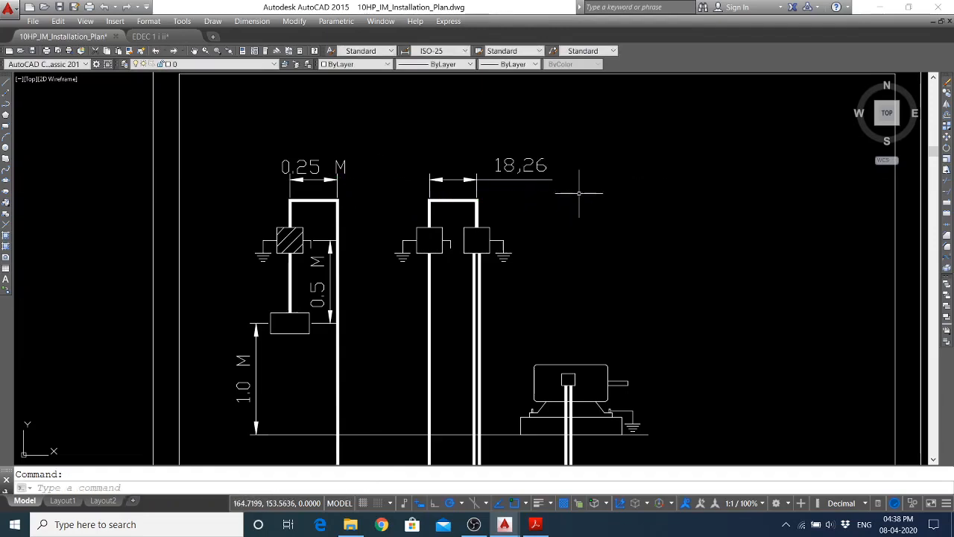
# Replace the text of the dimension above the two plain boxes with 0.25M
pyautogui.click(521, 165)
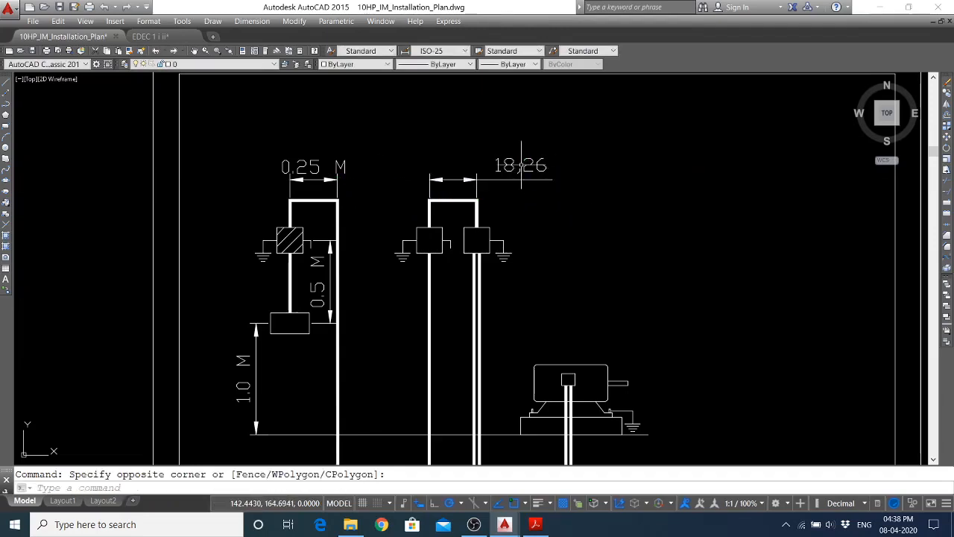
pyautogui.click(525, 166)
pyautogui.doubleClick(521, 166)
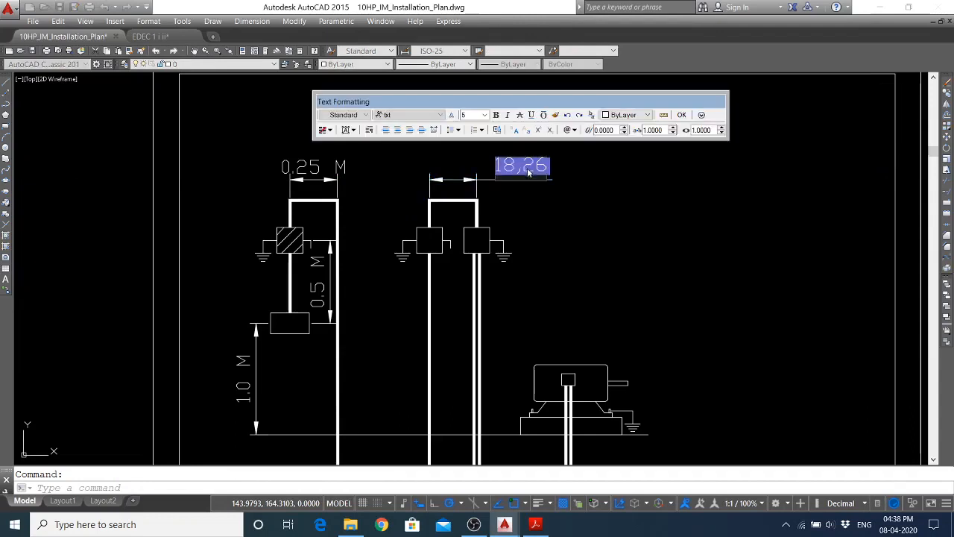
pyautogui.write('0')
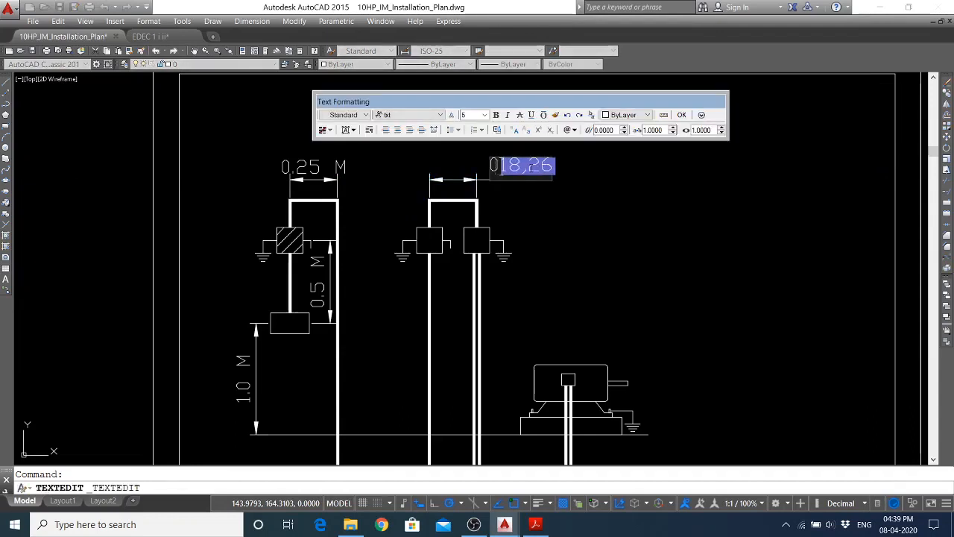
pyautogui.write('.25M')
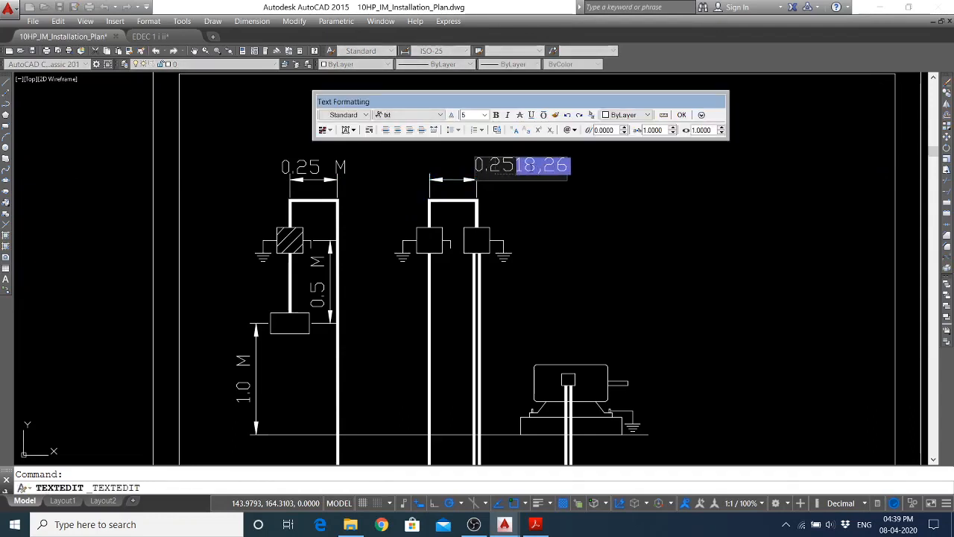
pyautogui.press('Delete')
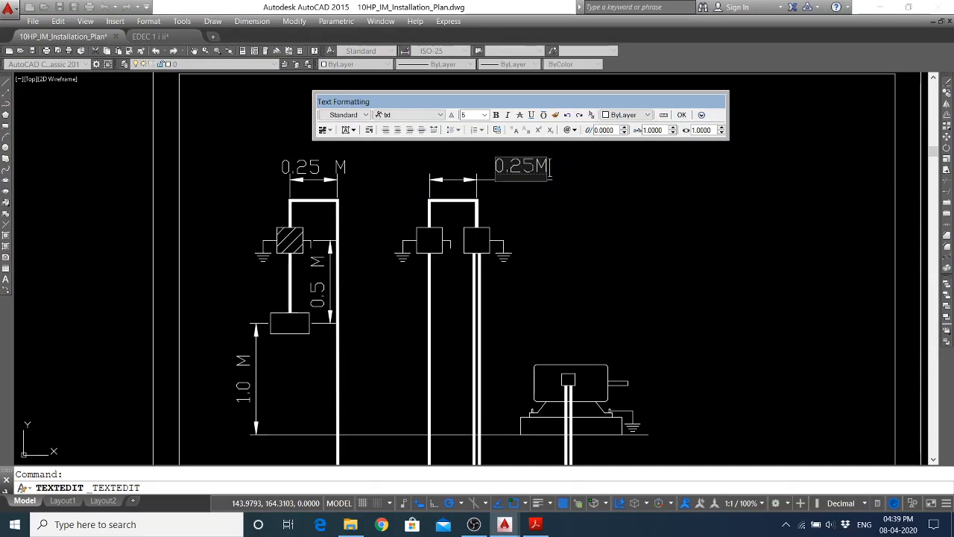
pyautogui.press('Return')
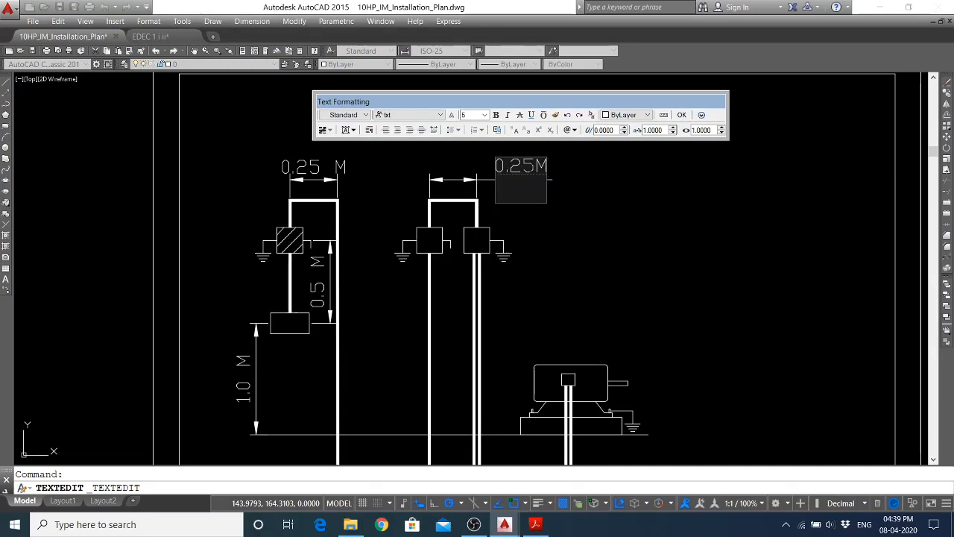
pyautogui.press('BackSpace')
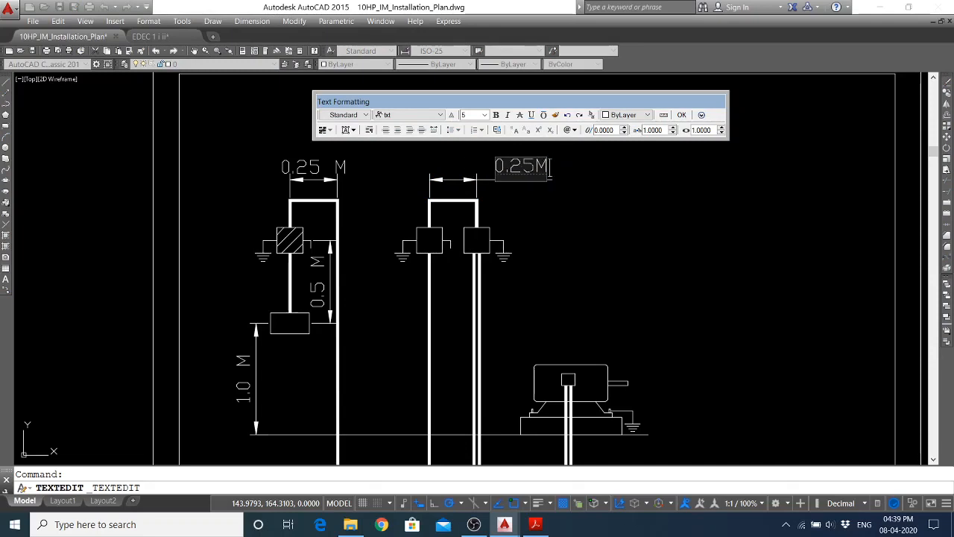
pyautogui.click(680, 116)
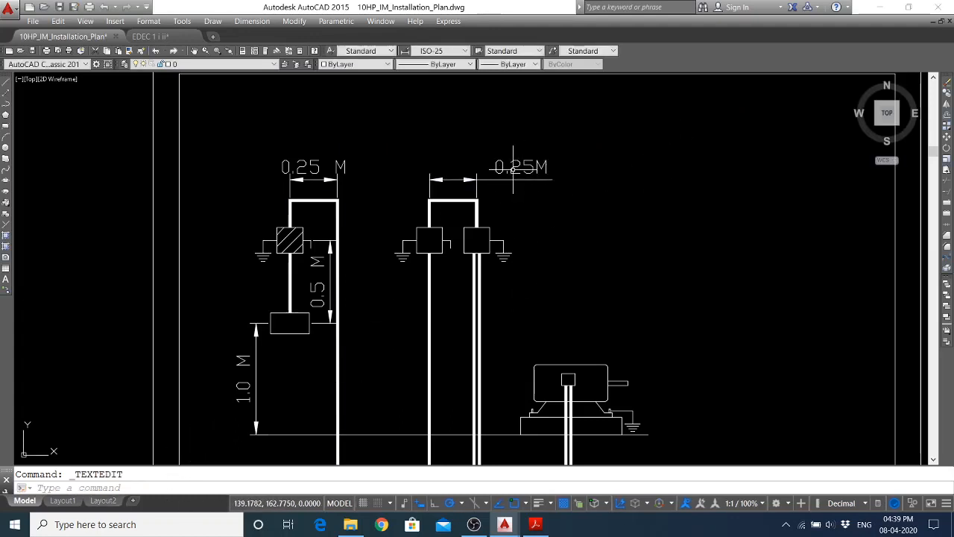
# Move the 0.25M text back over the middle of its dimension line above the two plain boxes
pyautogui.write('dim')
pyautogui.press('Return')
pyautogui.write('te')
pyautogui.press('Return')
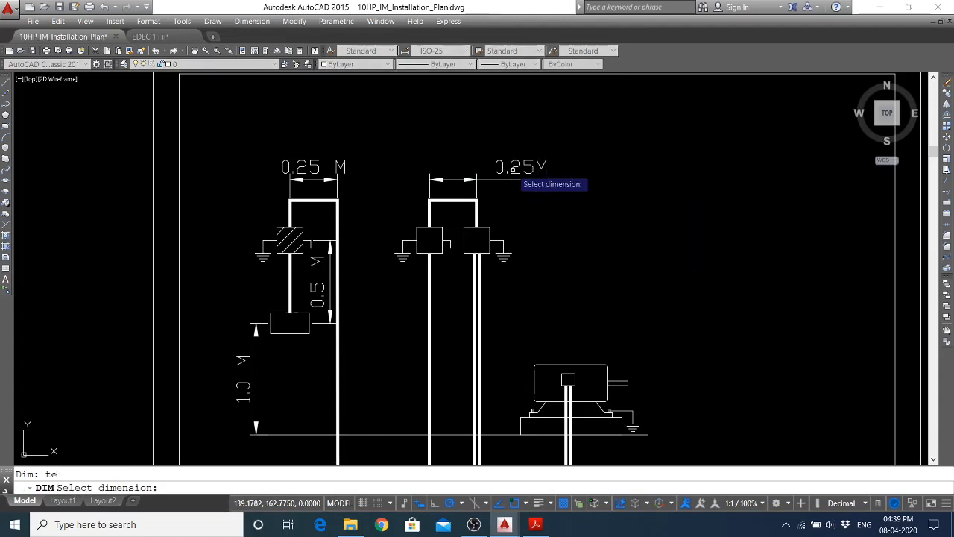
pyautogui.click(514, 170)
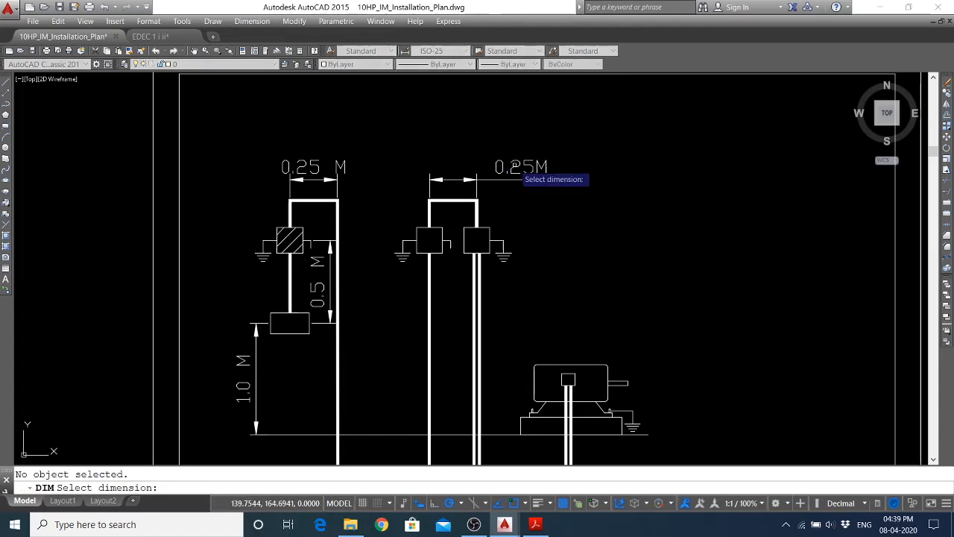
pyautogui.click(520, 170)
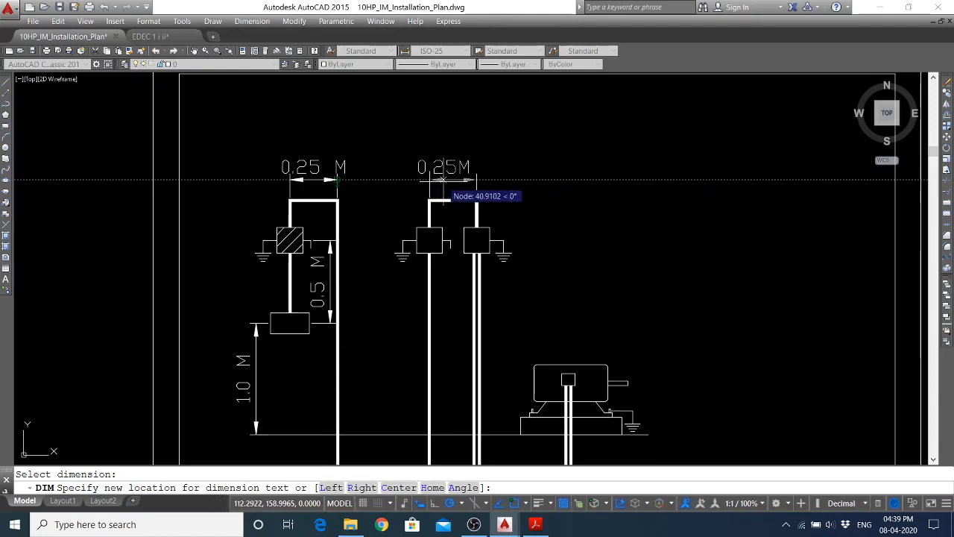
pyautogui.click(447, 179)
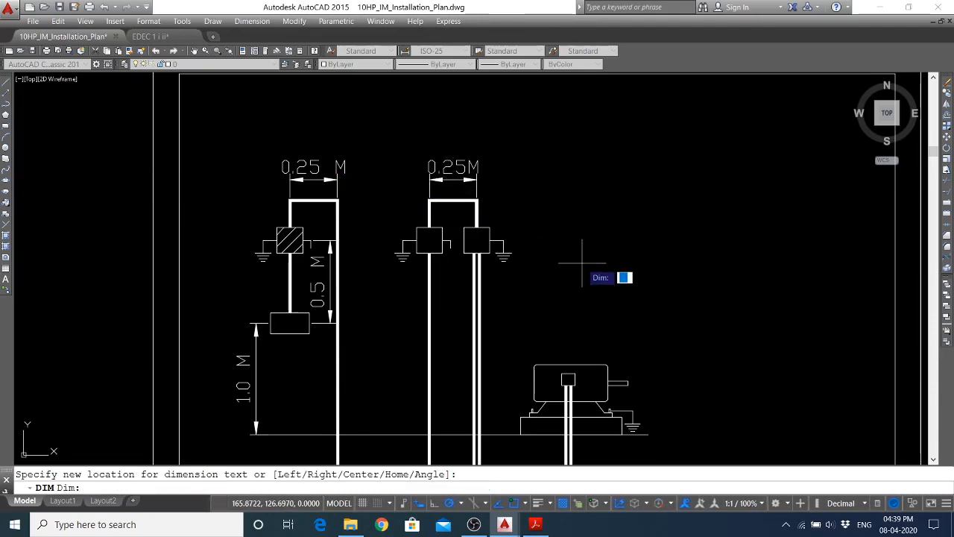
pyautogui.press('Escape')
# Consult the reference PDF and add a horizontal linear dimension with the text 10.0 M below the conduit run with the break symbol
pyautogui.scroll(-4, 447, 246)
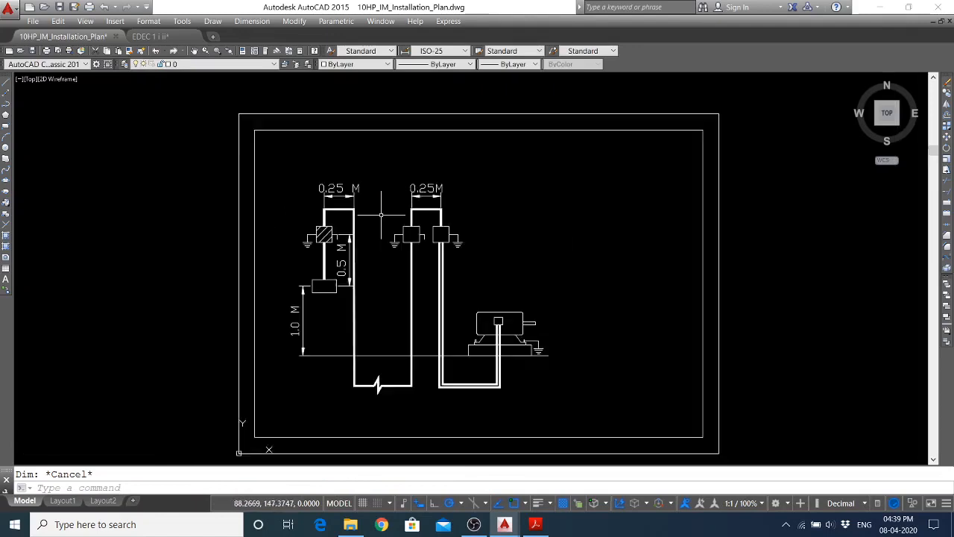
pyautogui.scroll(4, 380, 325)
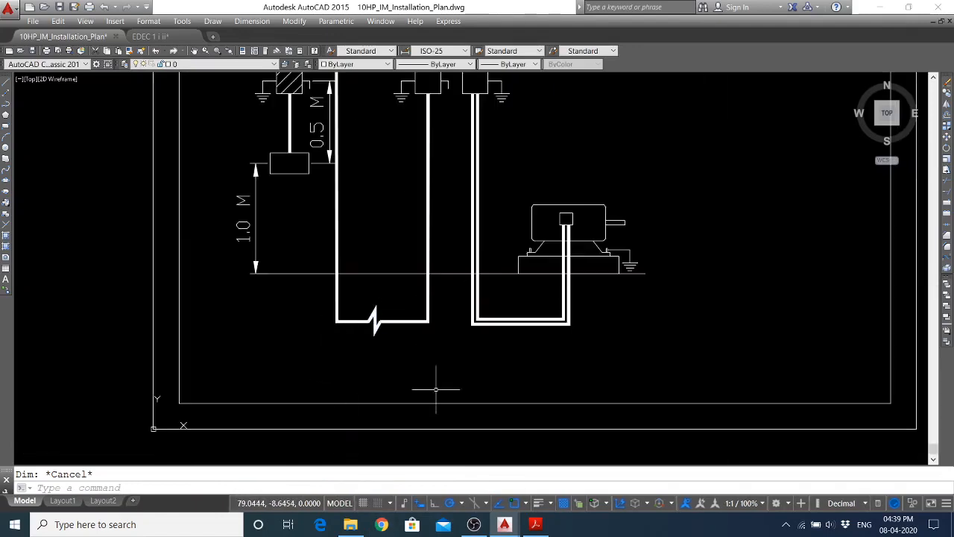
pyautogui.click(536, 524)
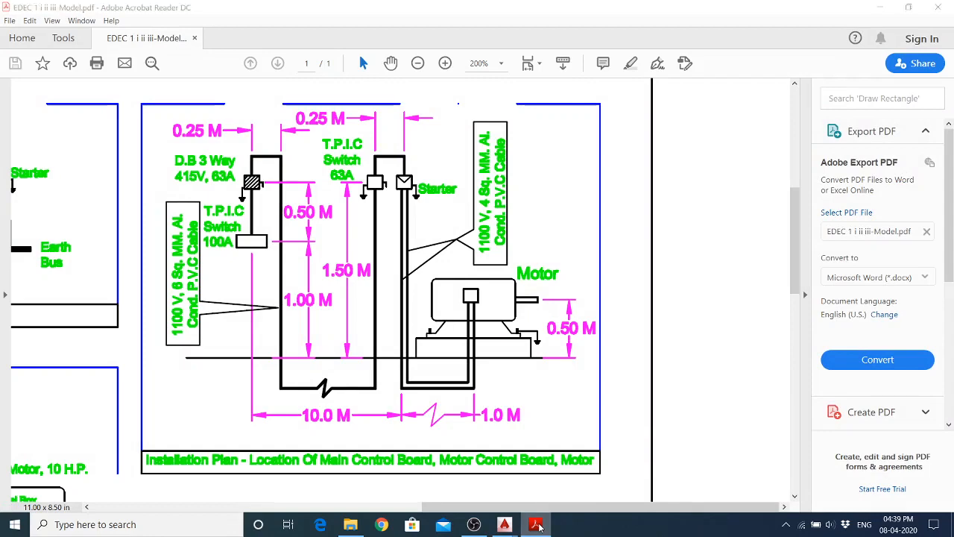
pyautogui.click(536, 525)
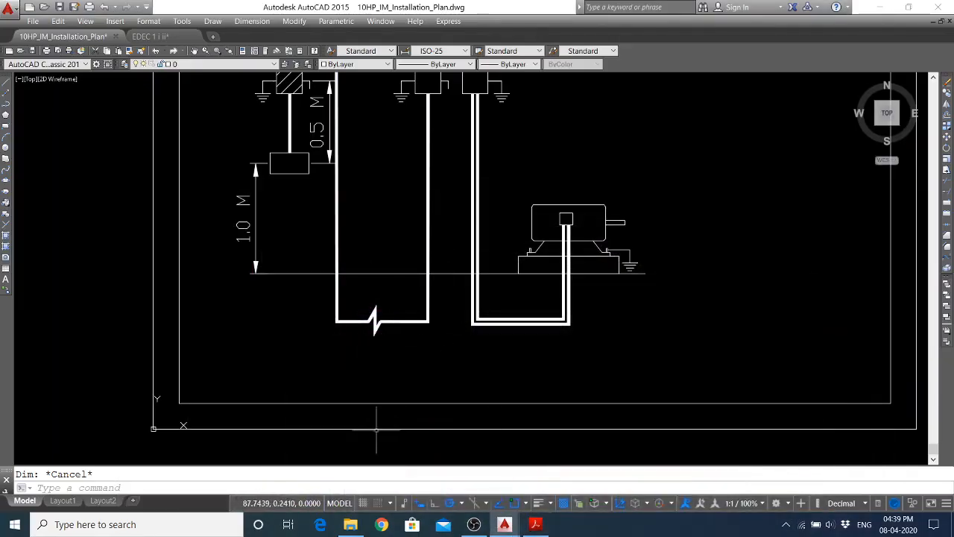
pyautogui.click(252, 21)
pyautogui.click(256, 48)
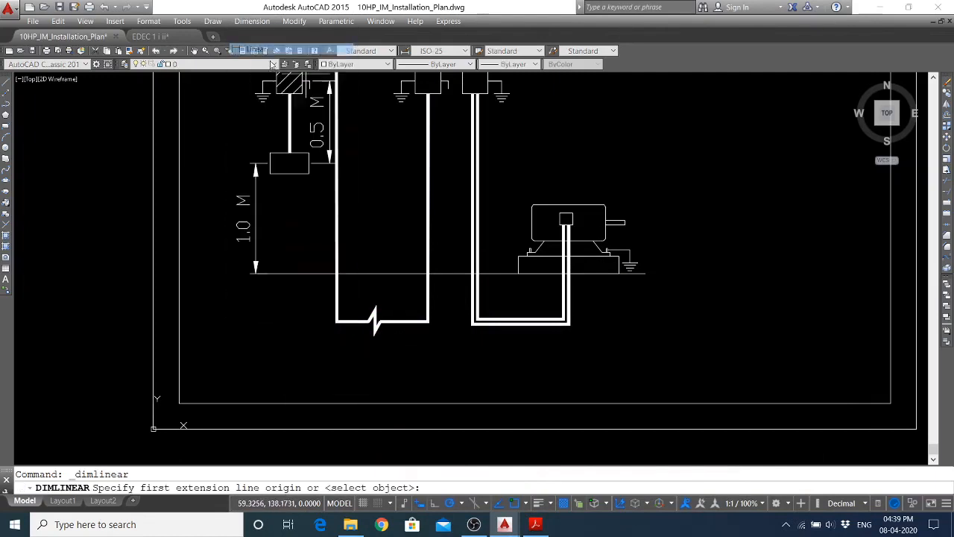
pyautogui.click(337, 320)
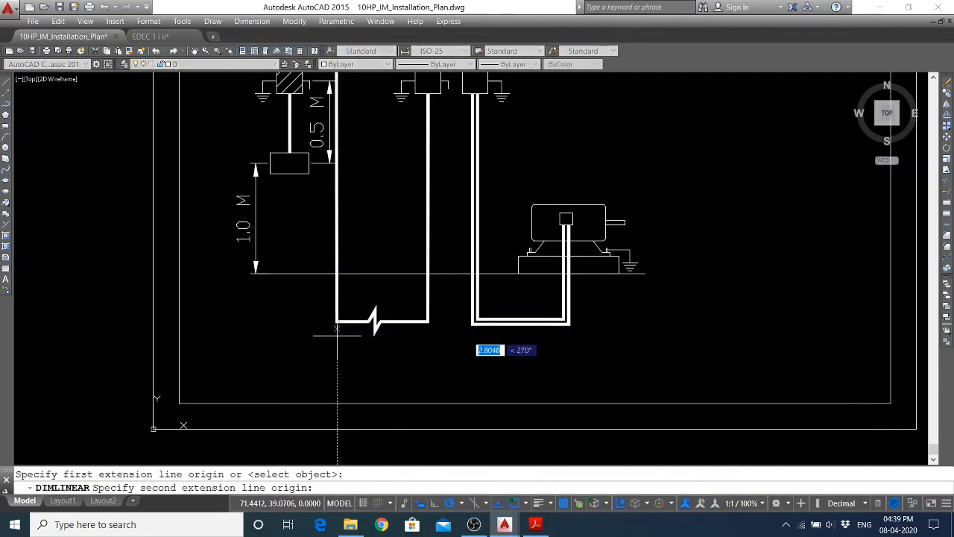
pyautogui.click(427, 322)
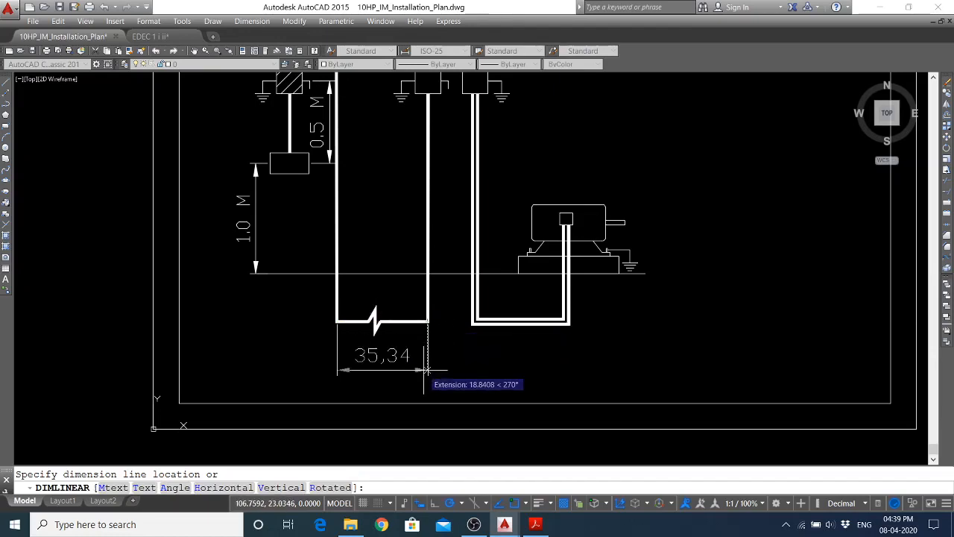
pyautogui.write('t')
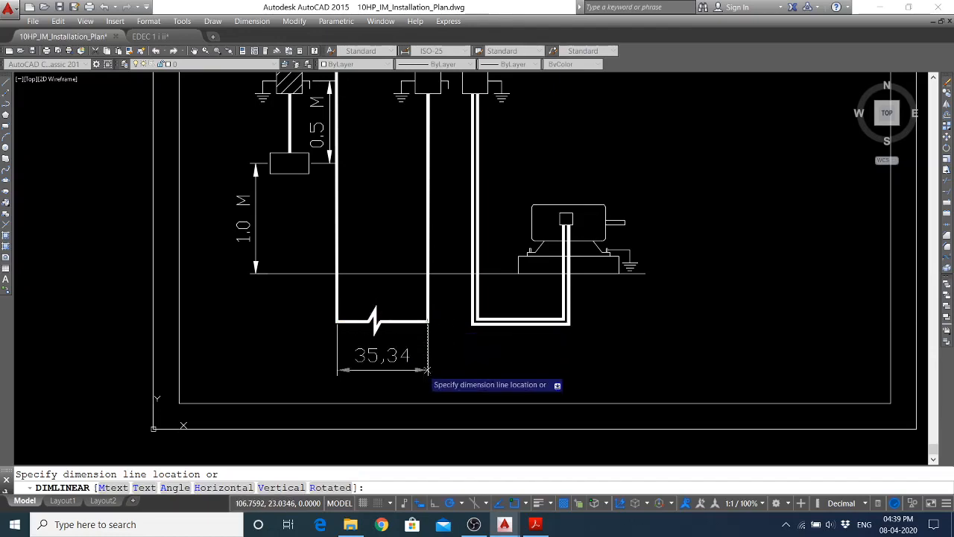
pyautogui.press('Return')
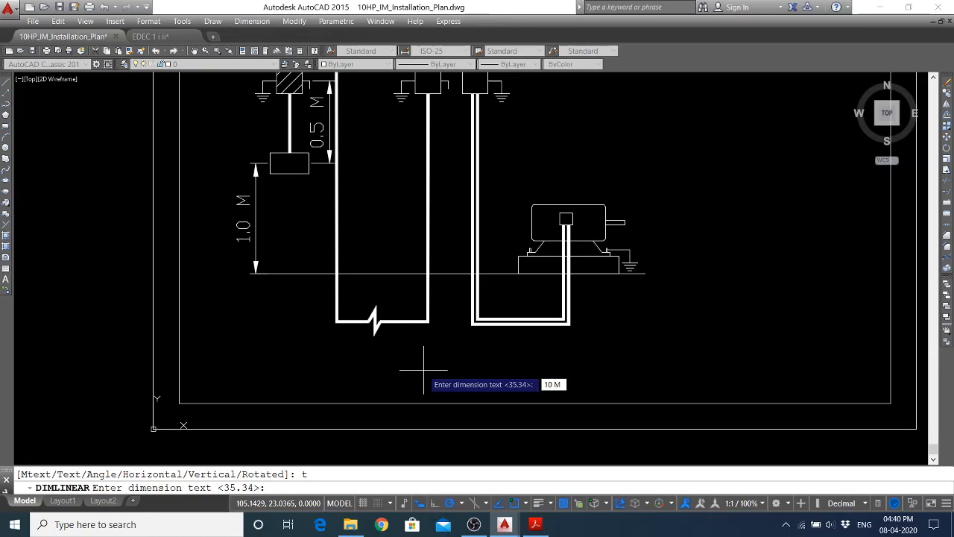
pyautogui.press('Return')
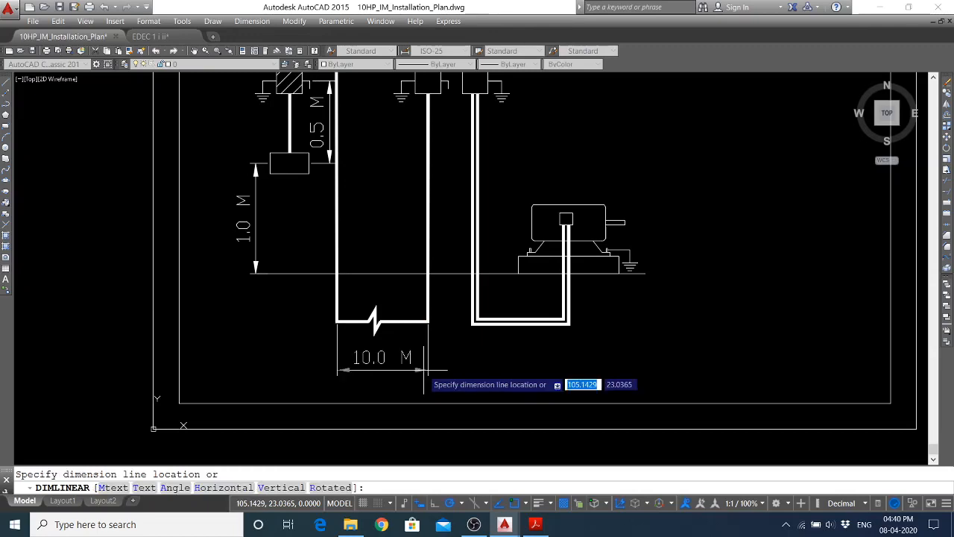
pyautogui.click(423, 369)
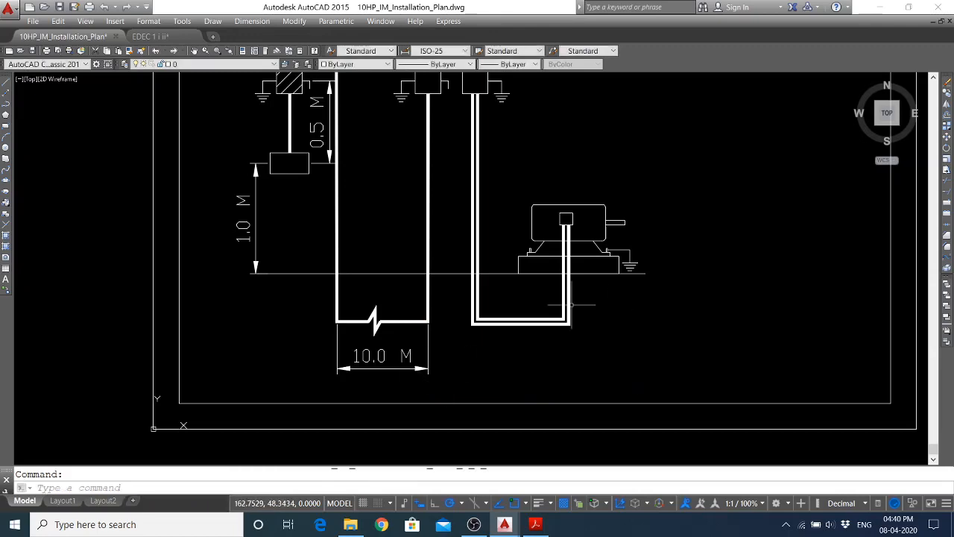
# Check the reference PDF and place a horizontal linear dimension below the double conduit leading to the motor, level with the 10.0 M dimension
pyautogui.click(540, 526)
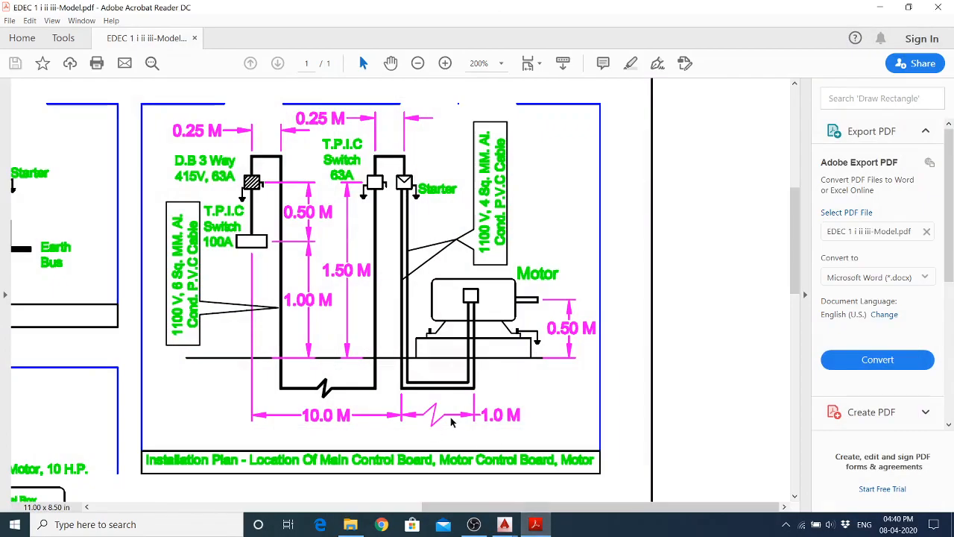
pyautogui.click(546, 530)
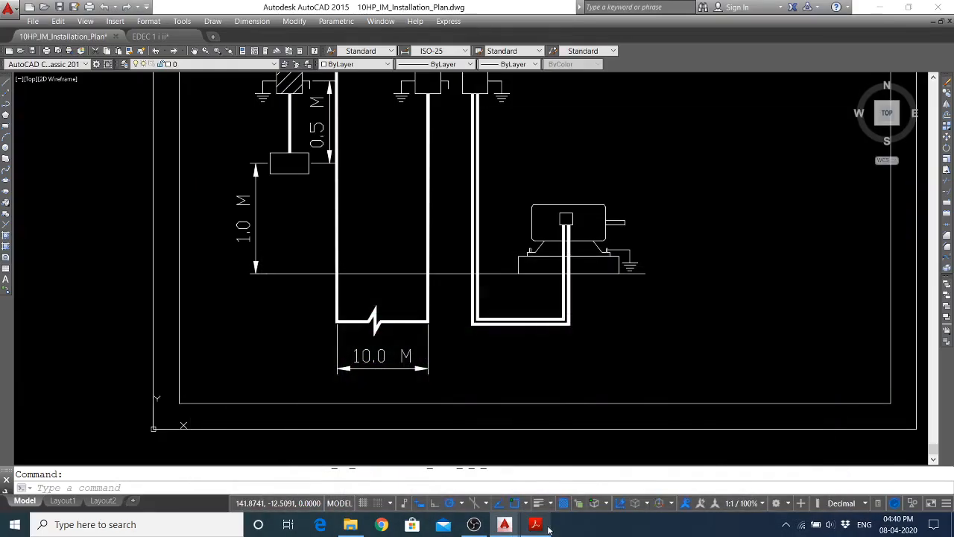
pyautogui.click(252, 21)
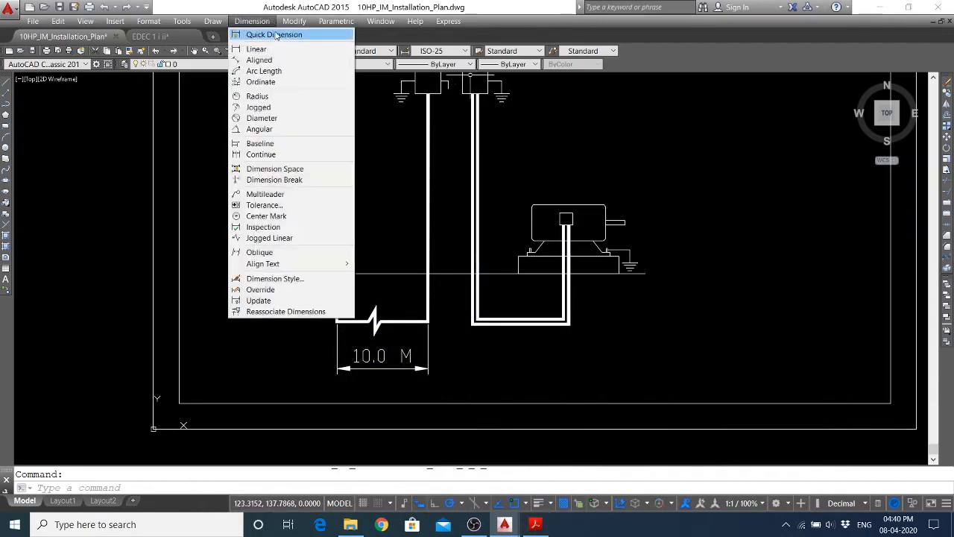
pyautogui.click(253, 49)
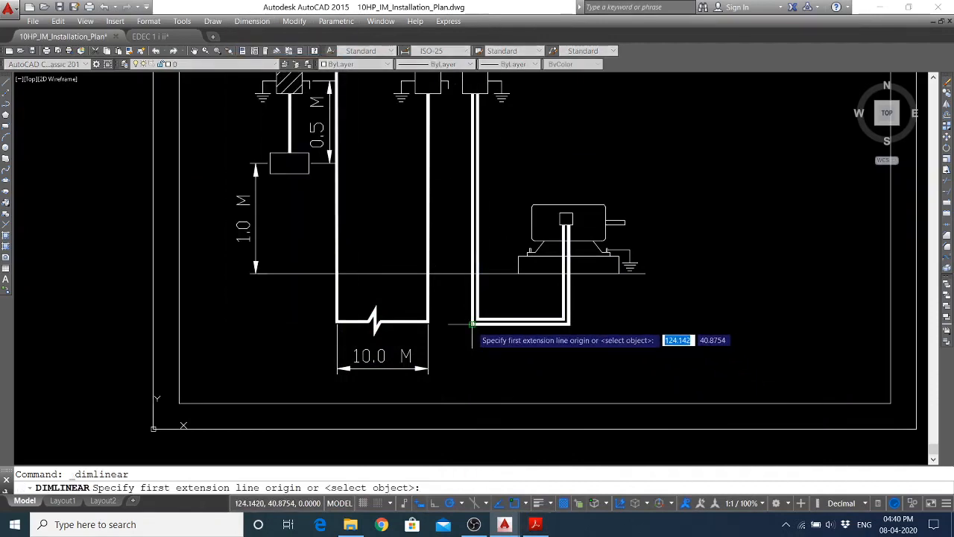
pyautogui.click(472, 323)
pyautogui.click(569, 324)
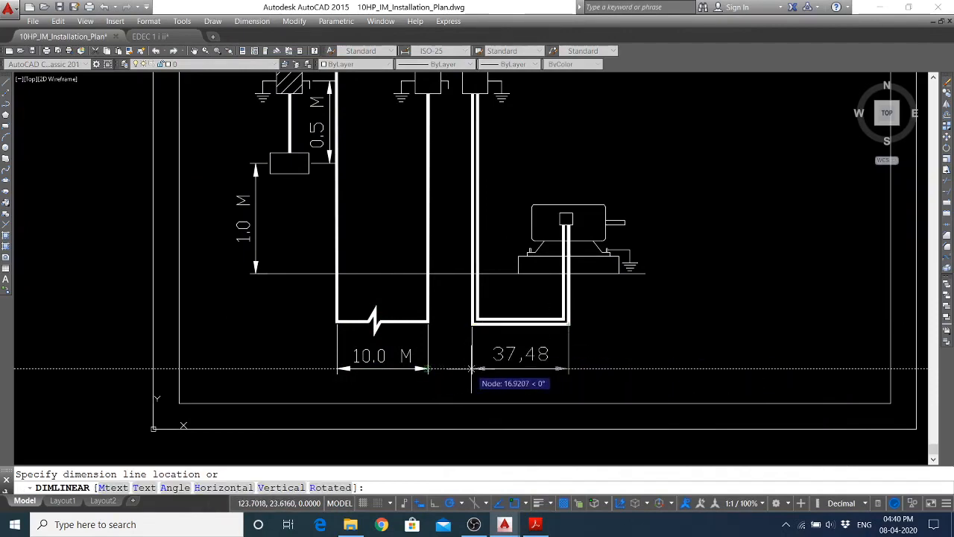
pyautogui.click(471, 368)
# Replace the text of the dimension below the motor's double conduit with 1.0 M
pyautogui.click(513, 353)
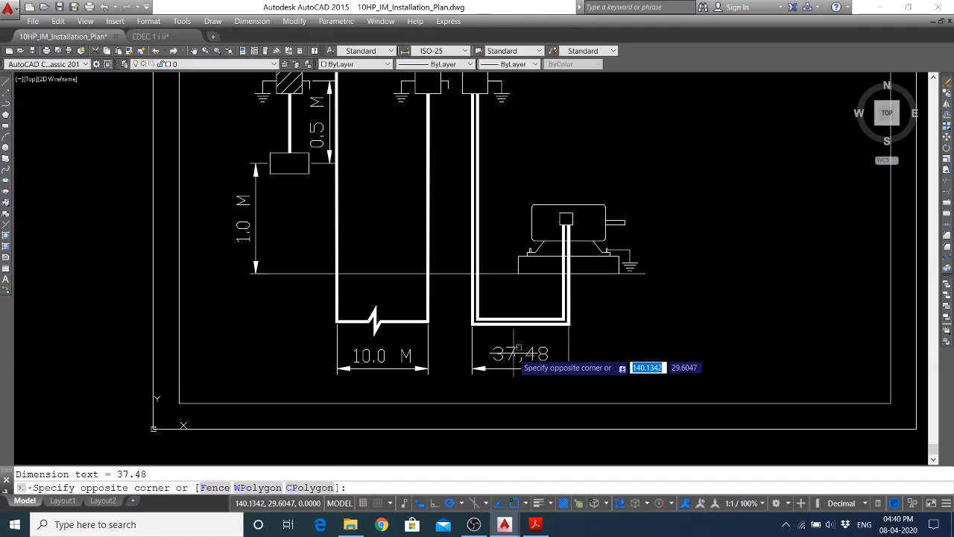
pyautogui.click(514, 355)
pyautogui.doubleClick(512, 353)
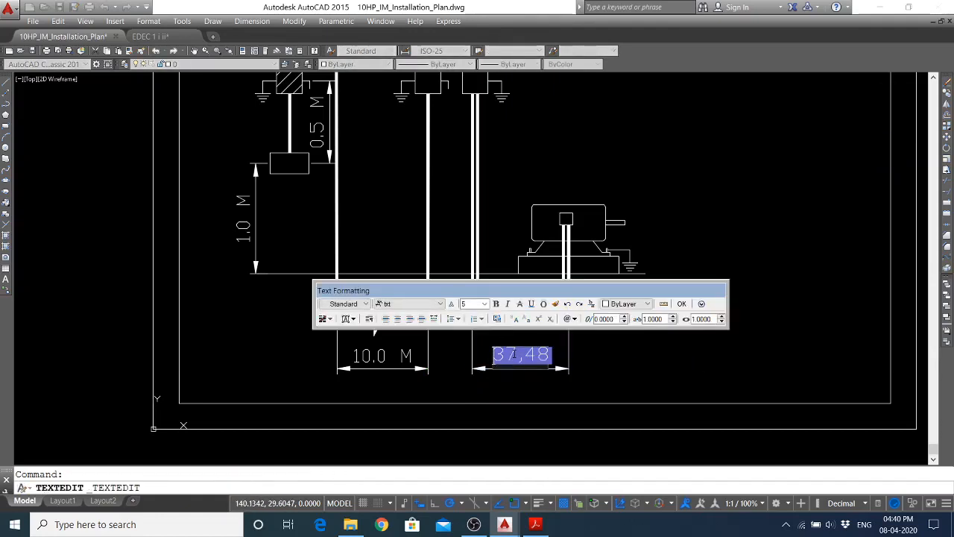
pyautogui.write('1')
pyautogui.hotkey('ctrl', 'z')
pyautogui.press('Delete')
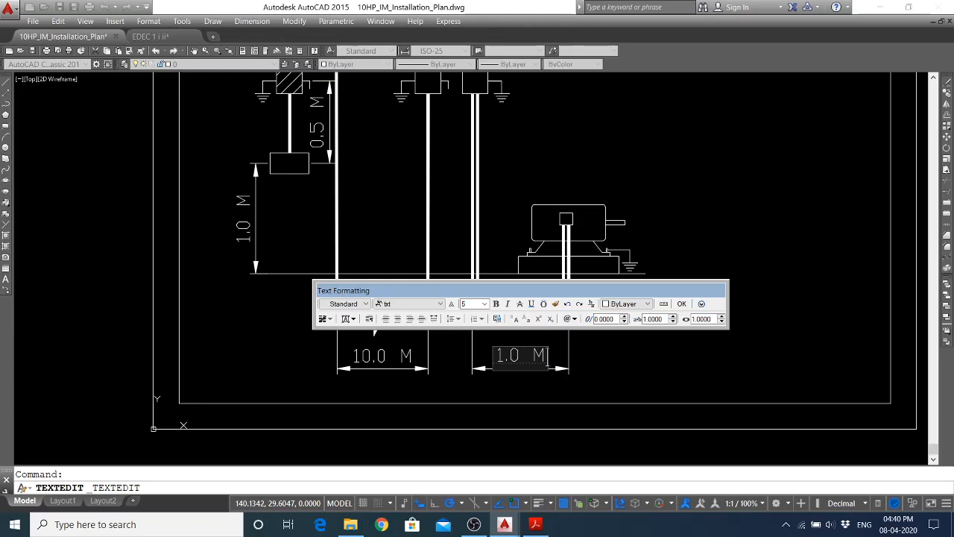
pyautogui.click(681, 304)
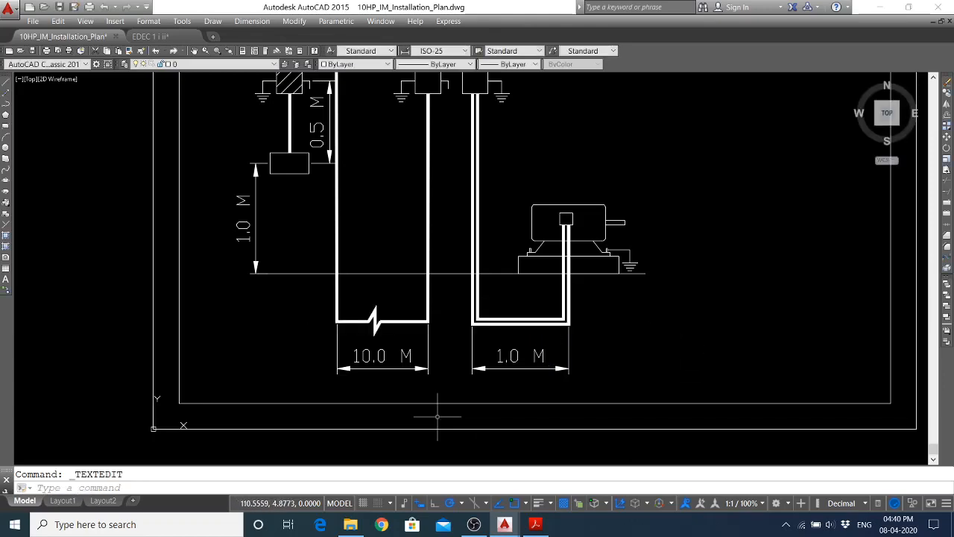
# Check the reference PDF and place a vertical linear dimension from the motor shaft's end to the right end of the ground line
pyautogui.click(530, 526)
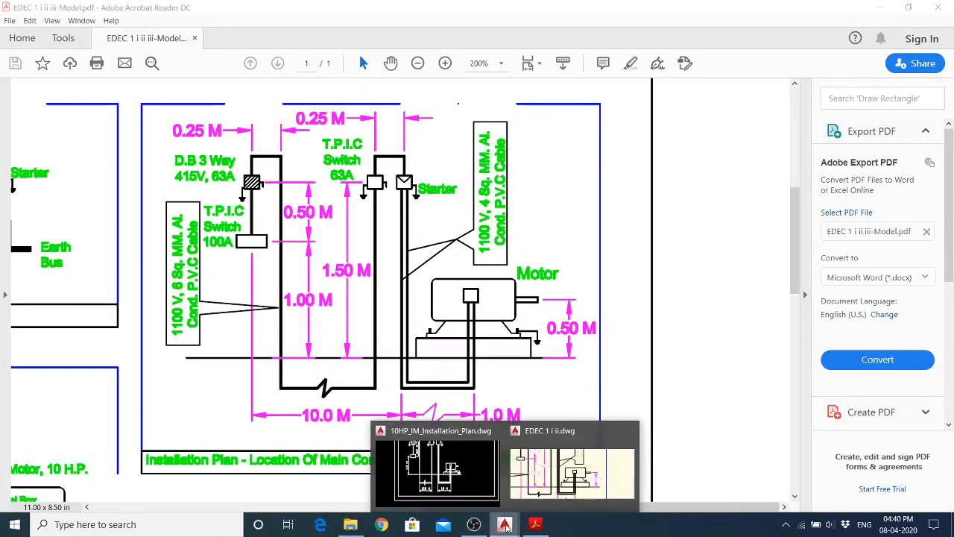
pyautogui.click(436, 468)
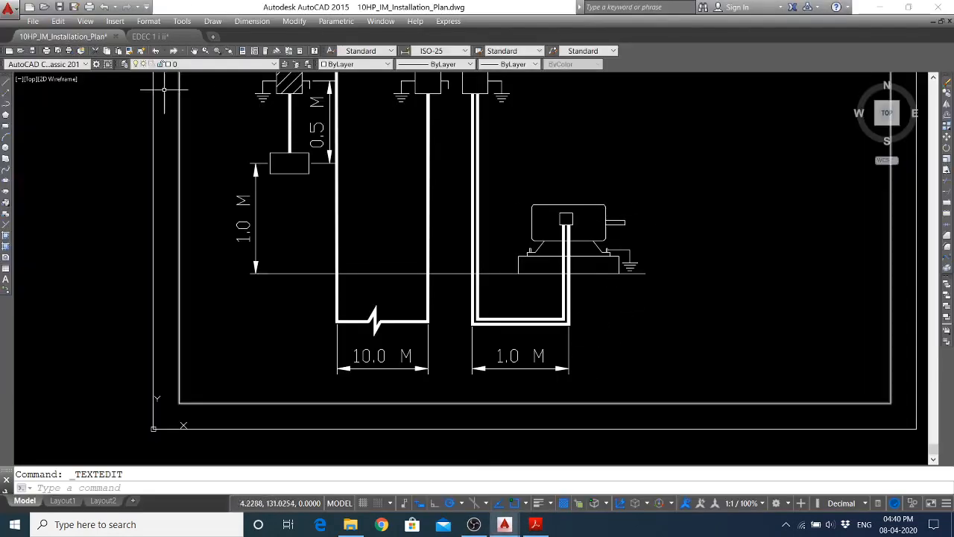
pyautogui.click(257, 22)
pyautogui.click(258, 53)
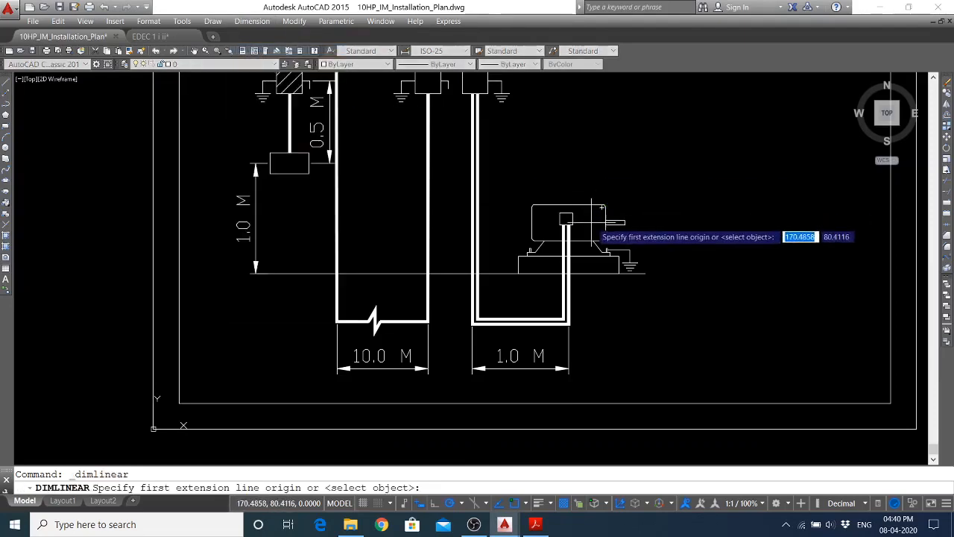
pyautogui.click(625, 222)
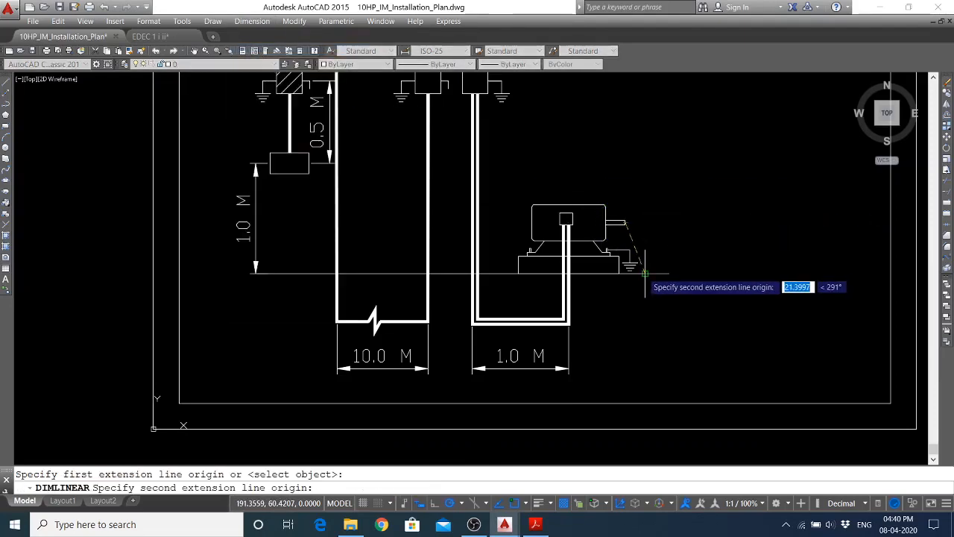
pyautogui.click(645, 274)
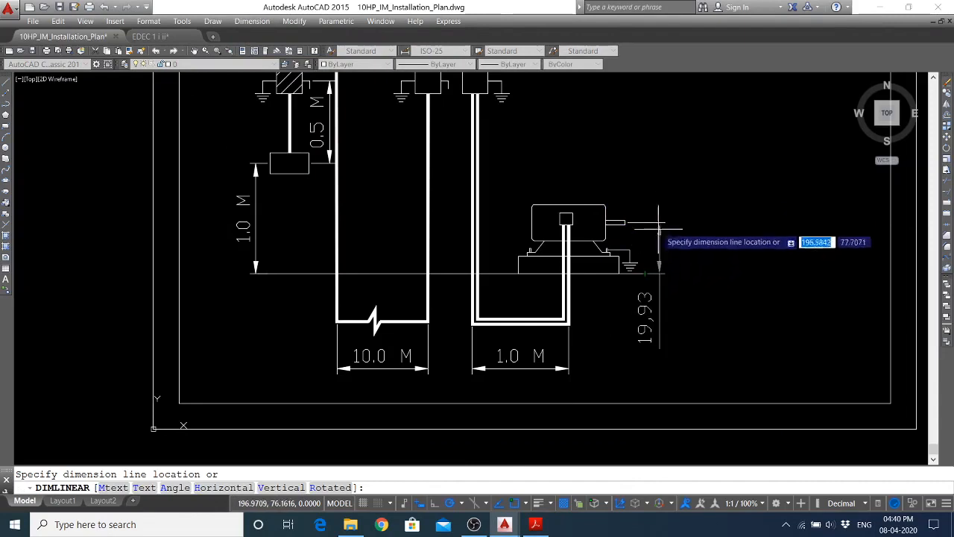
pyautogui.click(662, 189)
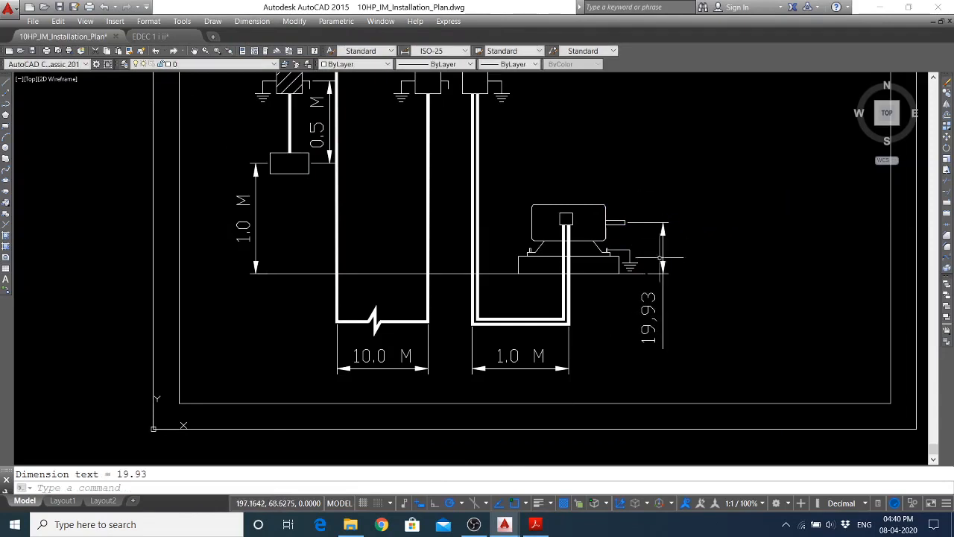
# Replace the text of the motor shaft height dimension with 0.5 M
pyautogui.click(648, 317)
pyautogui.doubleClick(649, 316)
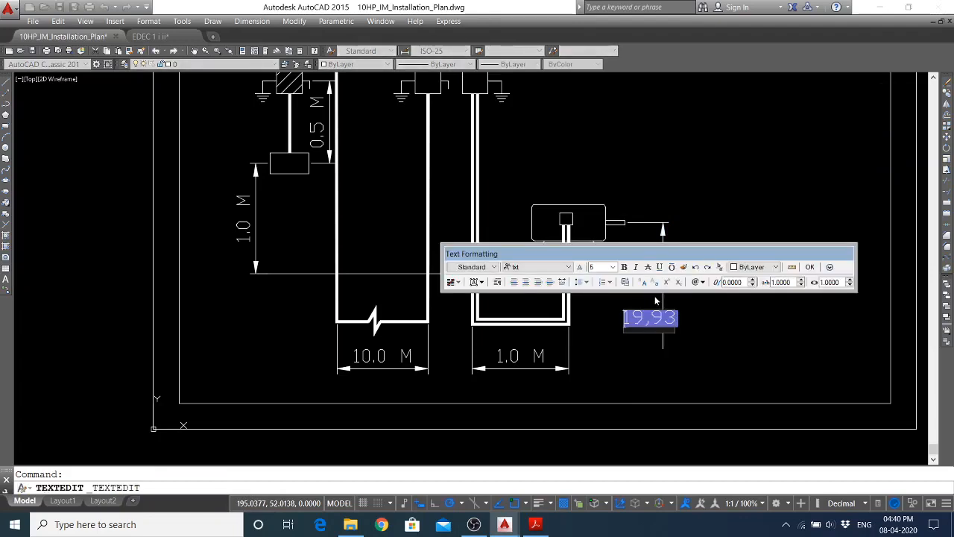
pyautogui.press('Delete')
pyautogui.write('0.5')
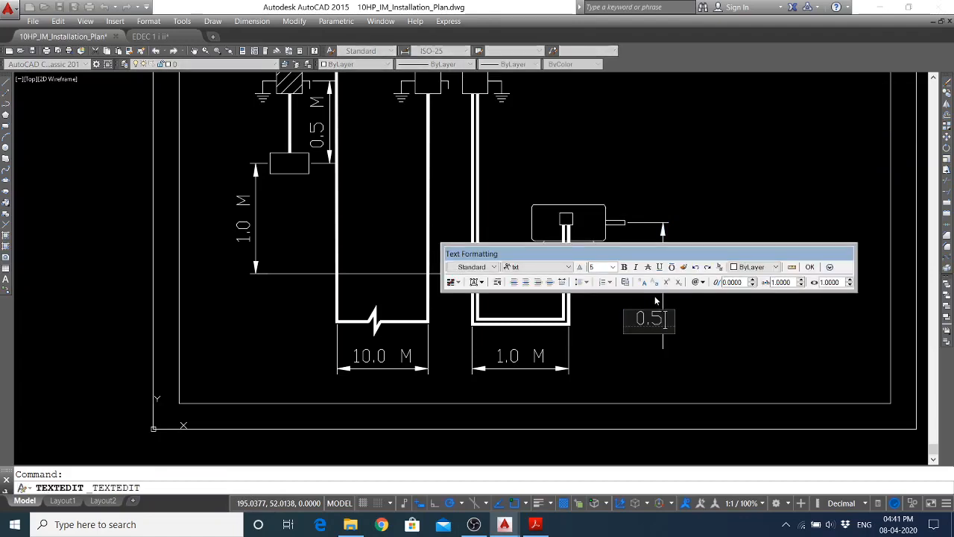
pyautogui.write(' M')
pyautogui.press('Return')
pyautogui.press('BackSpace')
pyautogui.click(810, 267)
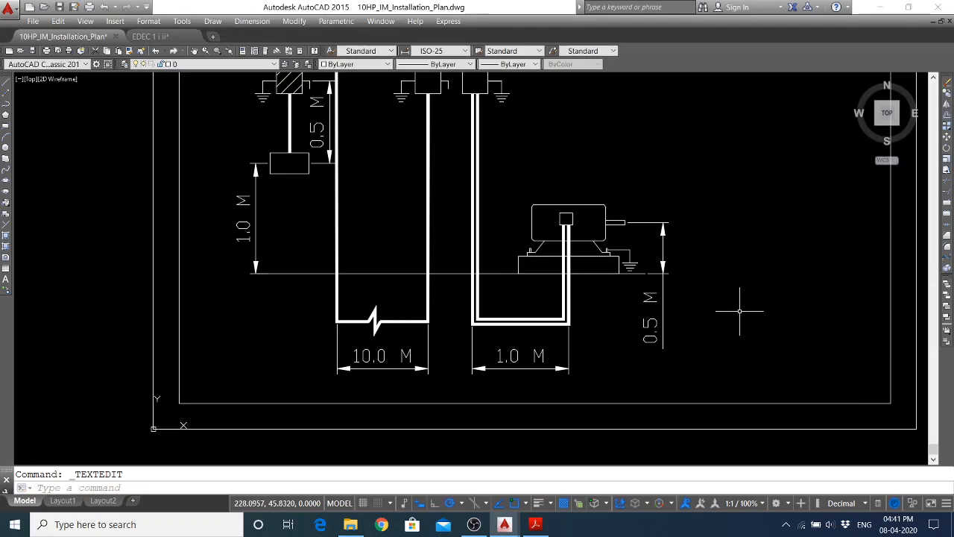
pyautogui.write('DIM')
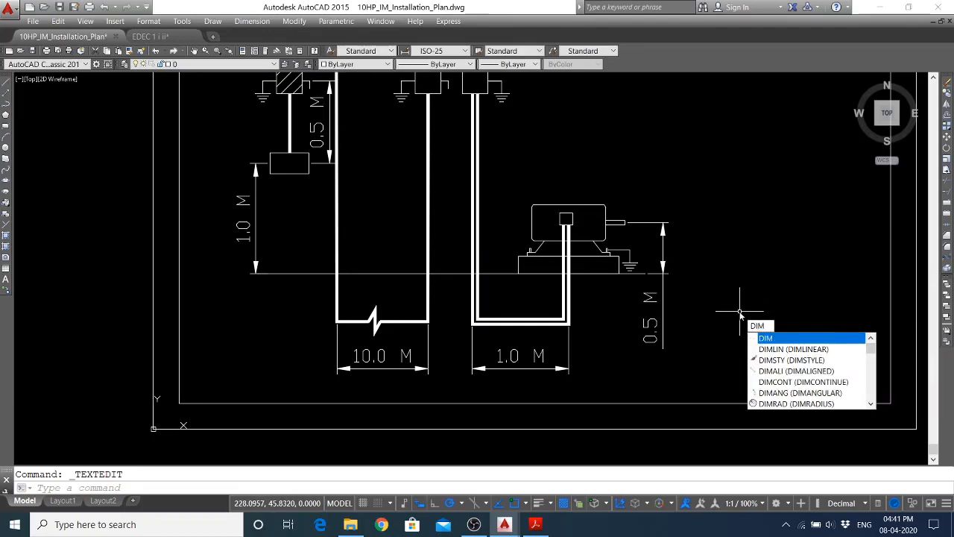
pyautogui.press('Escape')
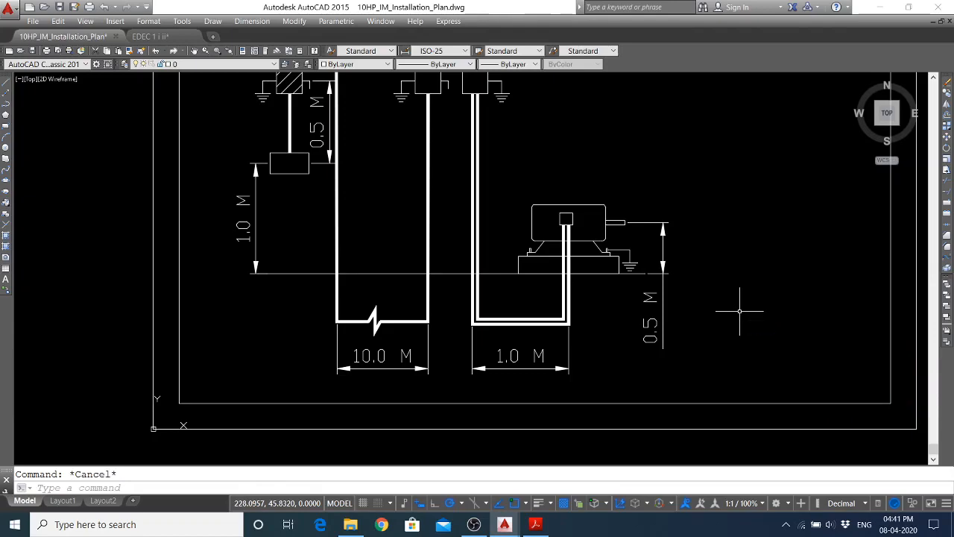
# Check the reference PDF and start a vertical linear dimension from the T.P.I.C switch's left earth lead corner straight down to the ground line
pyautogui.click(546, 526)
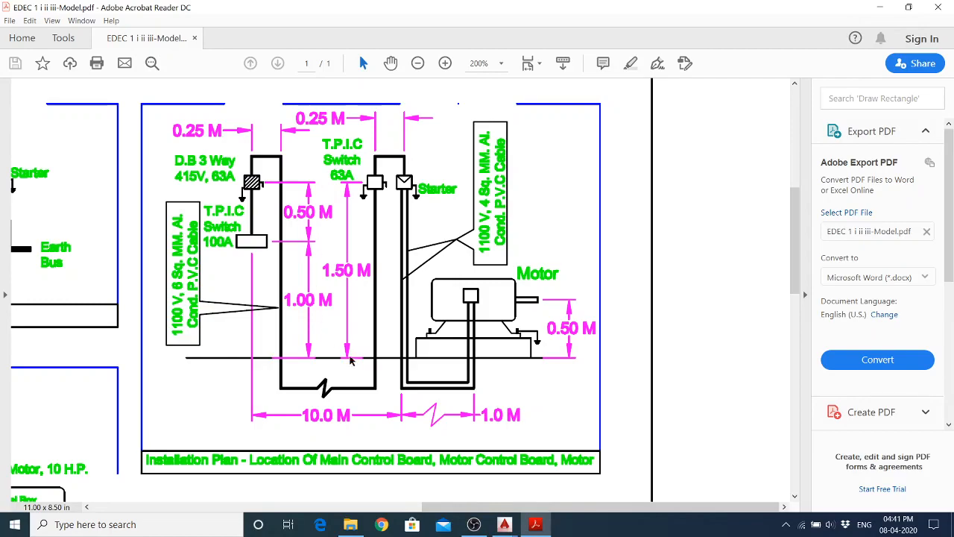
pyautogui.click(536, 526)
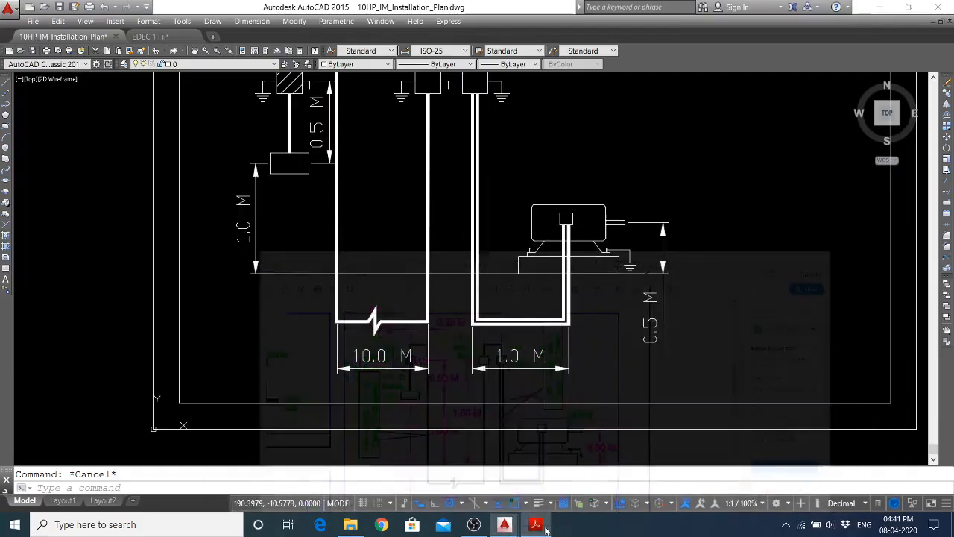
pyautogui.scroll(-2, 465, 252)
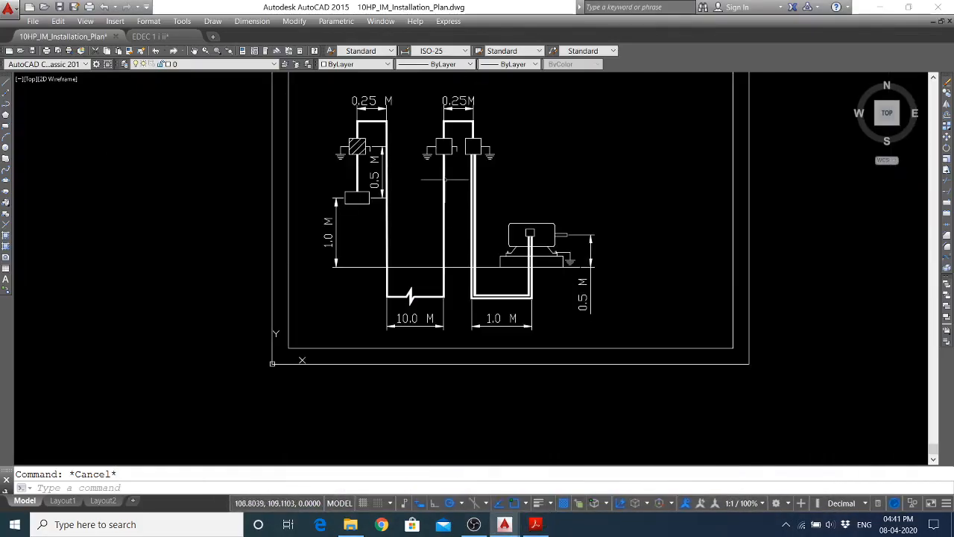
pyautogui.click(251, 20)
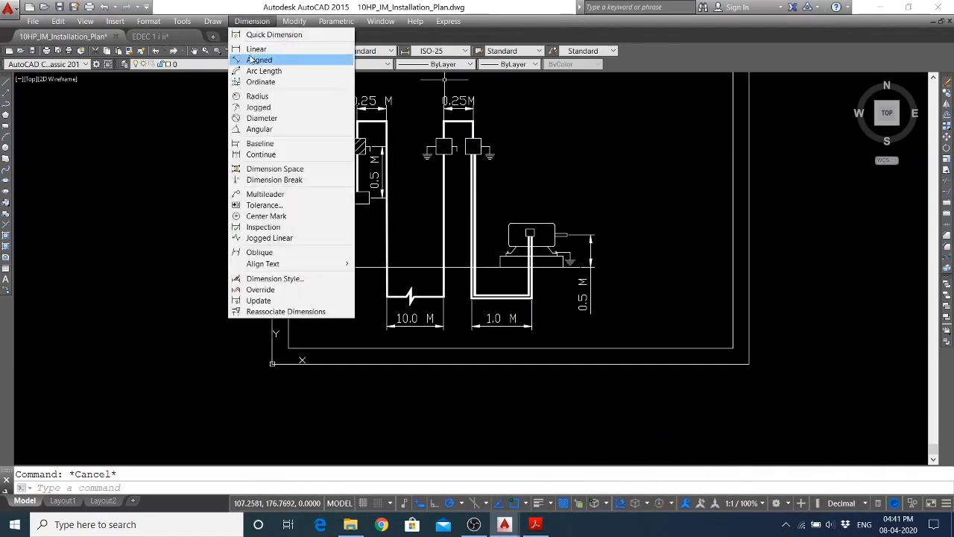
pyautogui.click(252, 60)
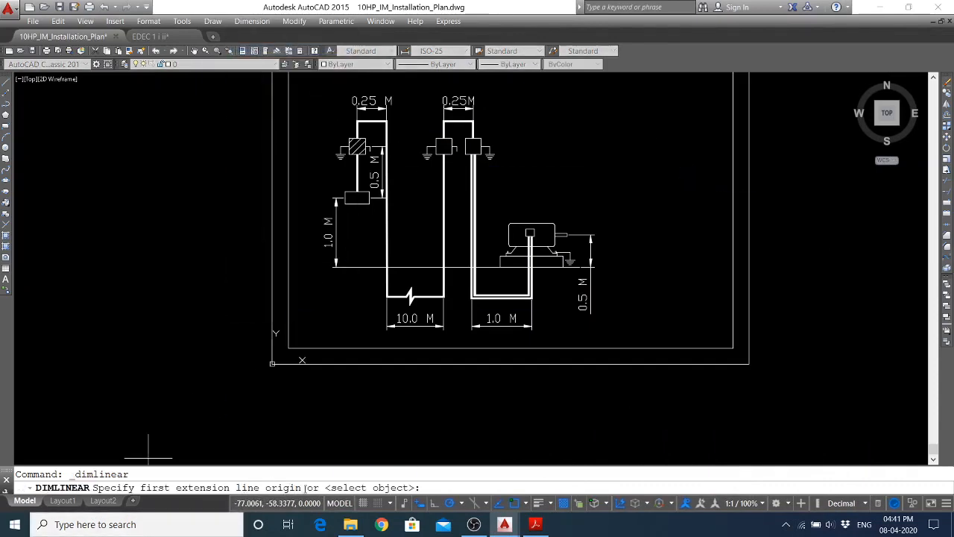
pyautogui.scroll(4, 402, 149)
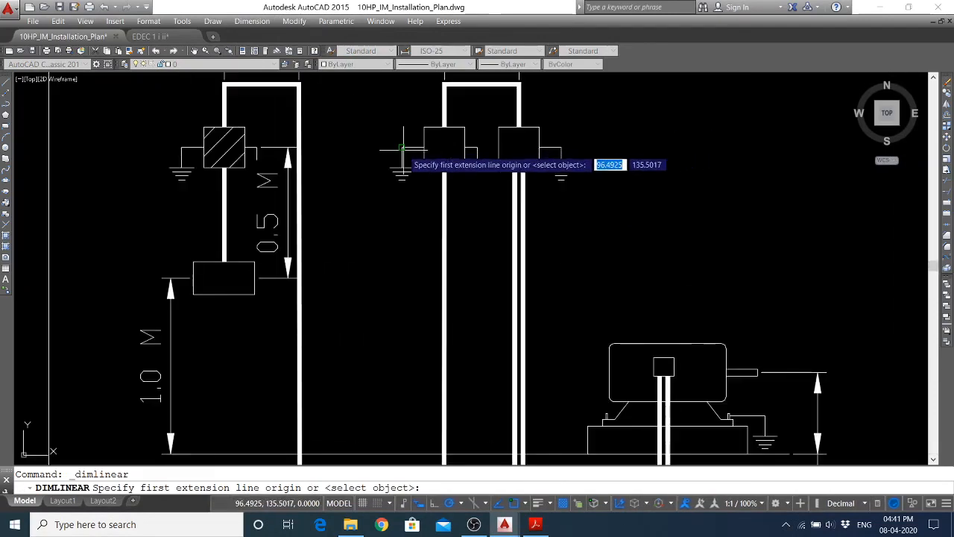
pyautogui.click(402, 170)
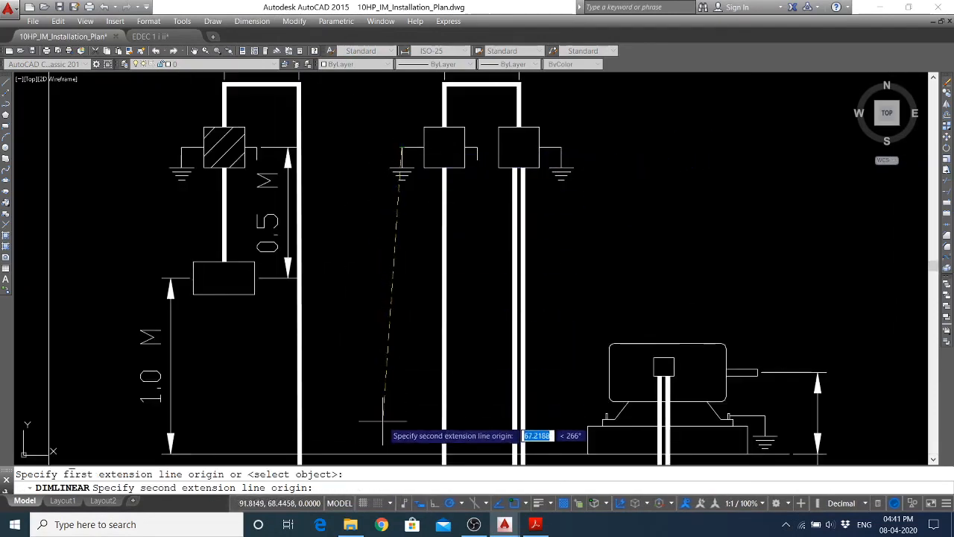
pyautogui.scroll(-5, 402, 298)
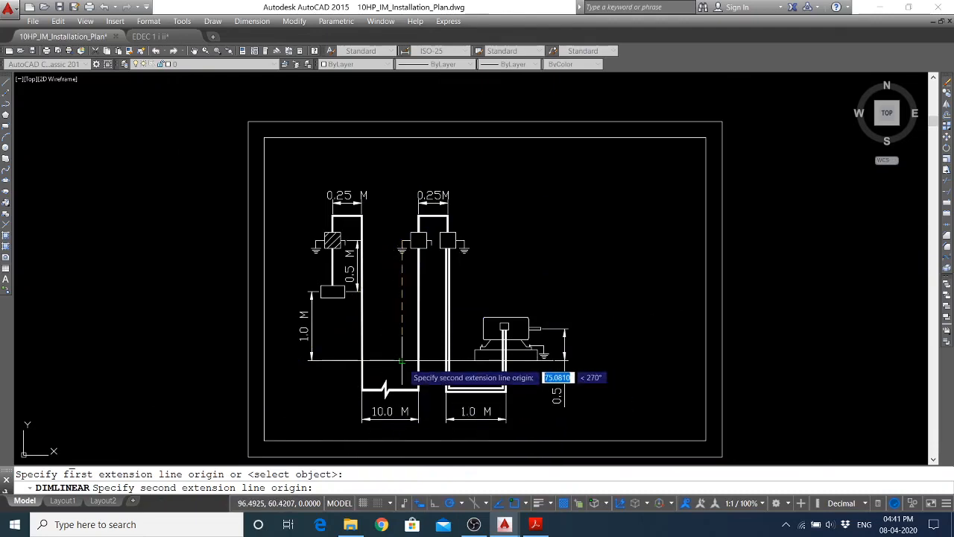
pyautogui.click(401, 362)
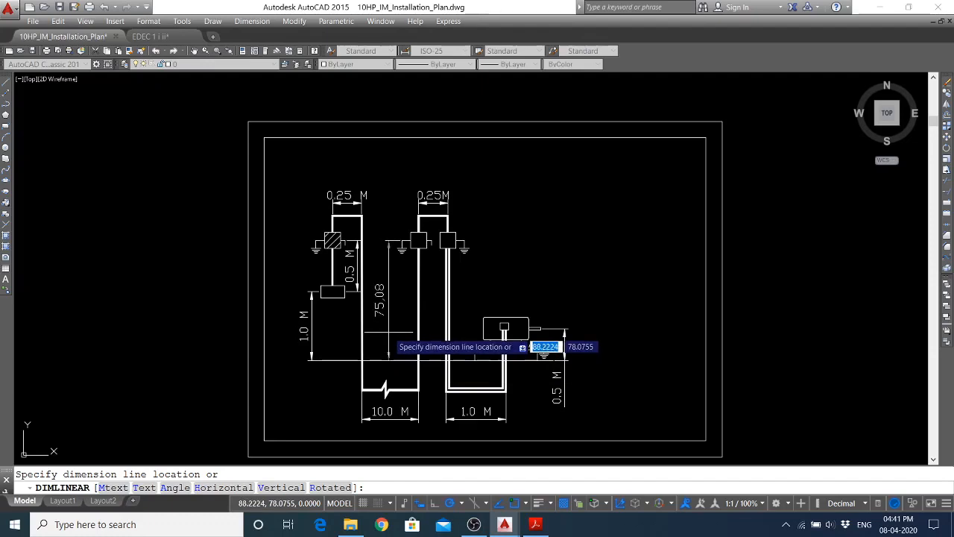
# Override the switch height dimension's text with 1.5 M and place its line just left of the earth symbol
pyautogui.write('t')
pyautogui.press('Return')
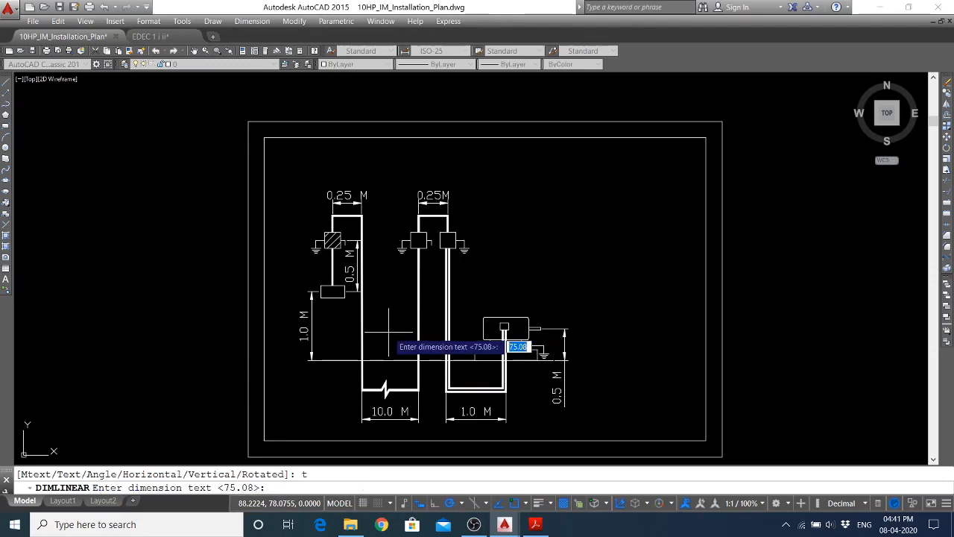
pyautogui.write('1.5 M')
pyautogui.press('Return')
pyautogui.click(387, 332)
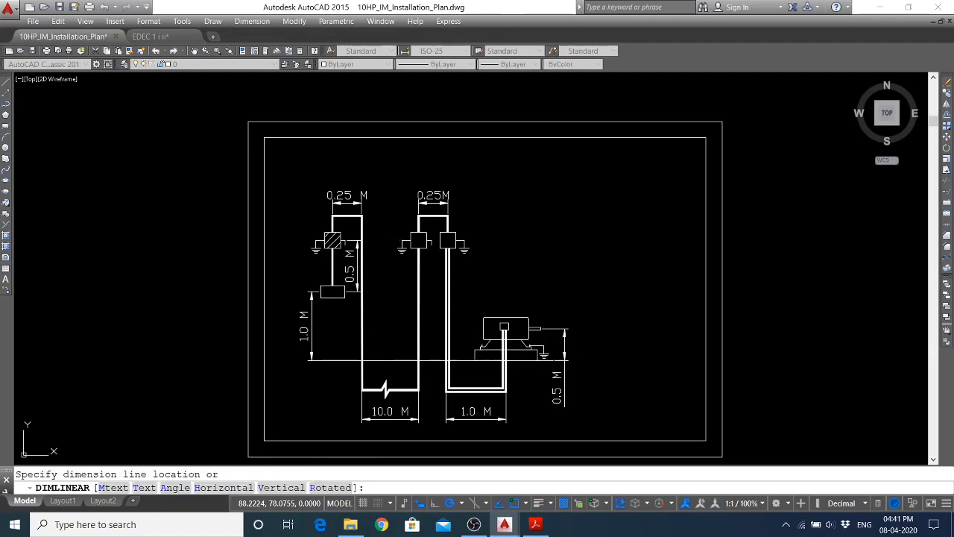
# Check the reference PDF and define a shallow multiline text box in the empty area above the motor
pyautogui.click(532, 524)
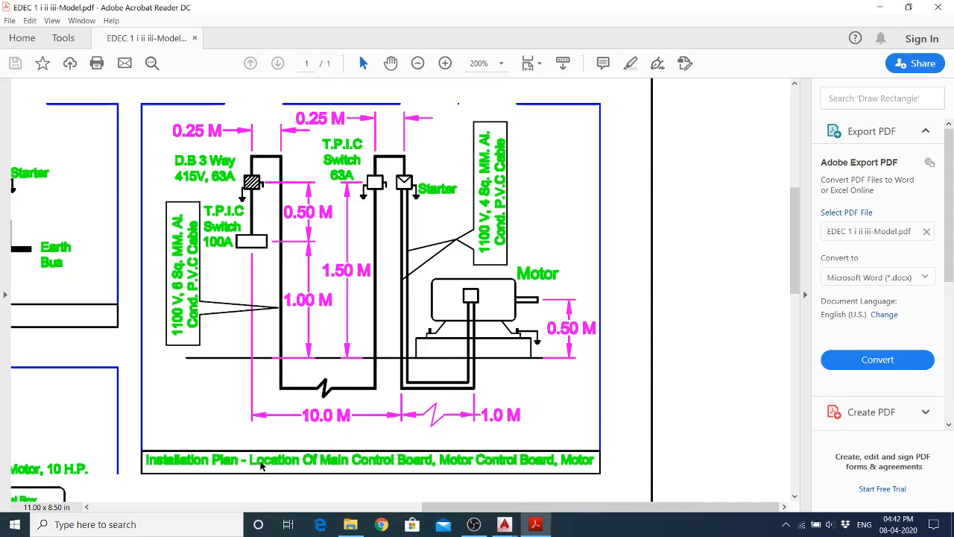
pyautogui.moveTo(504, 524)
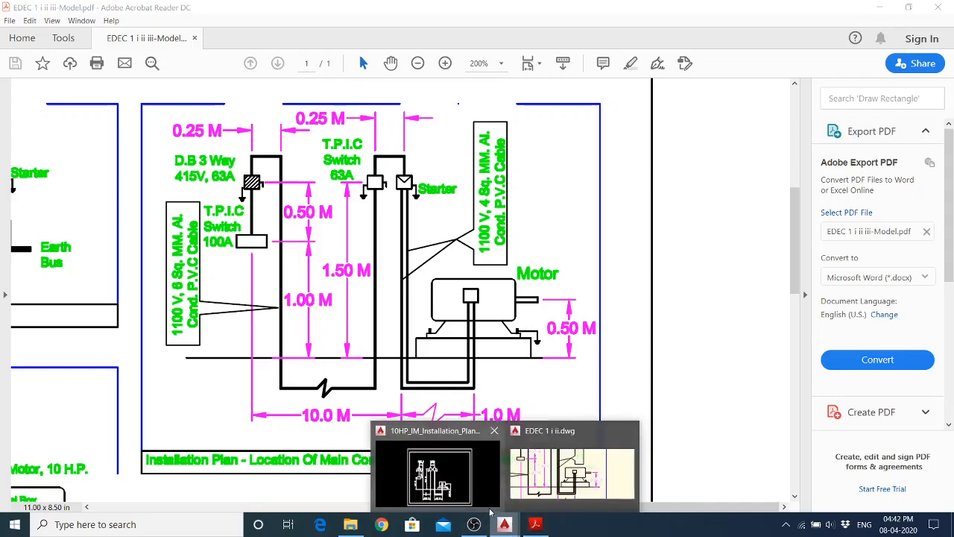
pyautogui.click(441, 486)
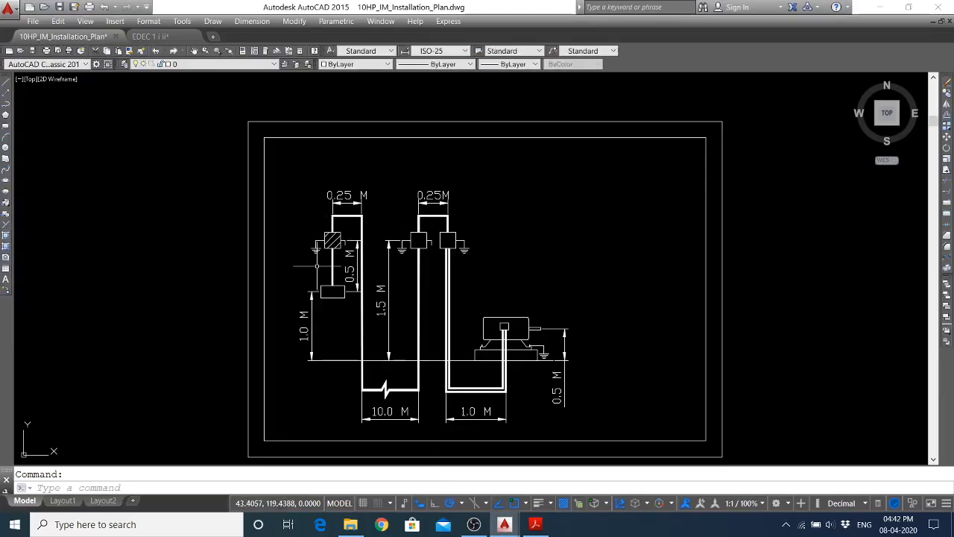
pyautogui.click(212, 21)
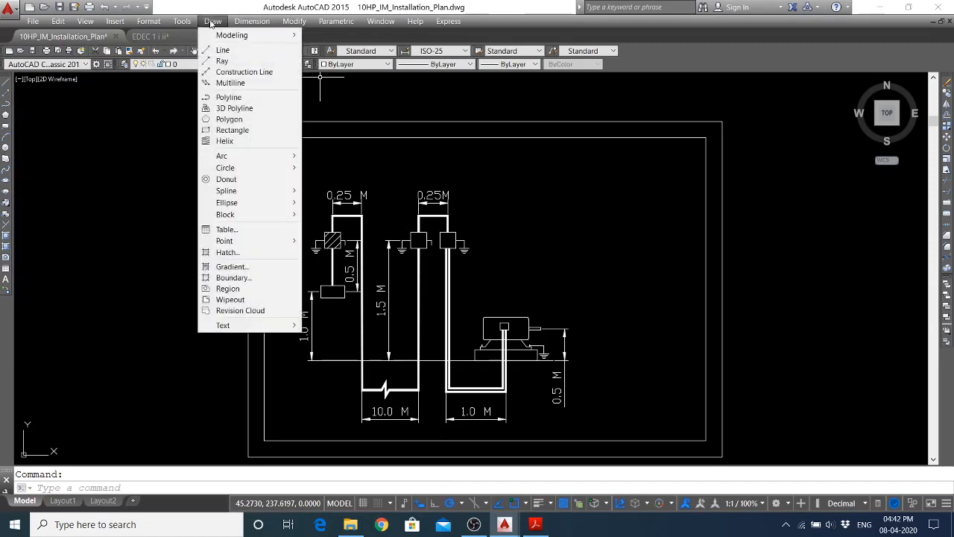
pyautogui.moveTo(229, 325)
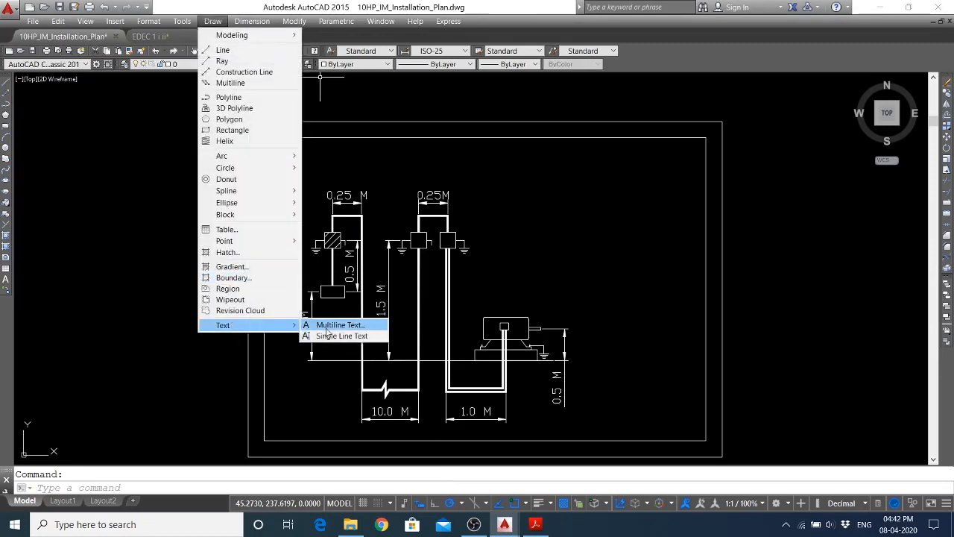
pyautogui.click(339, 326)
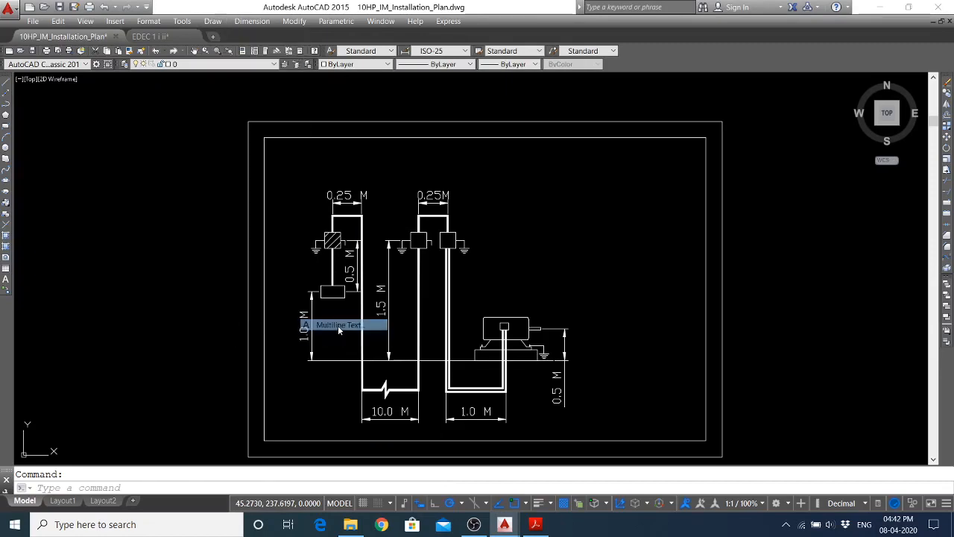
pyautogui.click(498, 209)
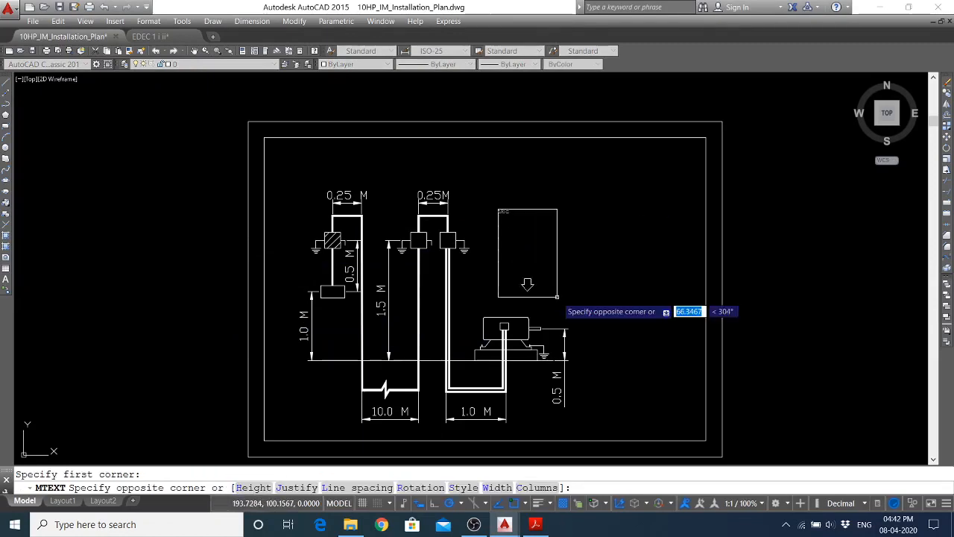
pyautogui.click(557, 231)
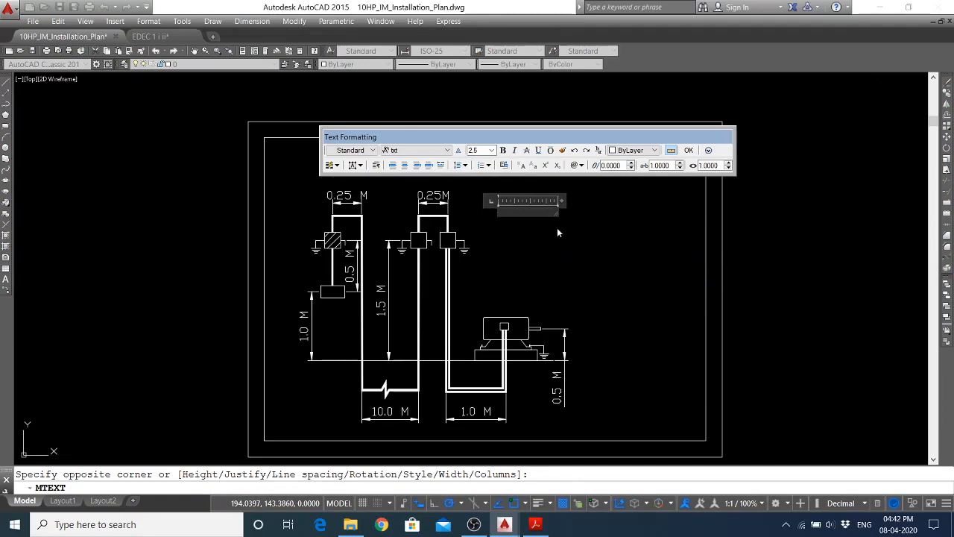
# Check the label in the reference PDF and enter T.P.I.C, SWITCH and 100A on three lines of the text box
pyautogui.click(537, 526)
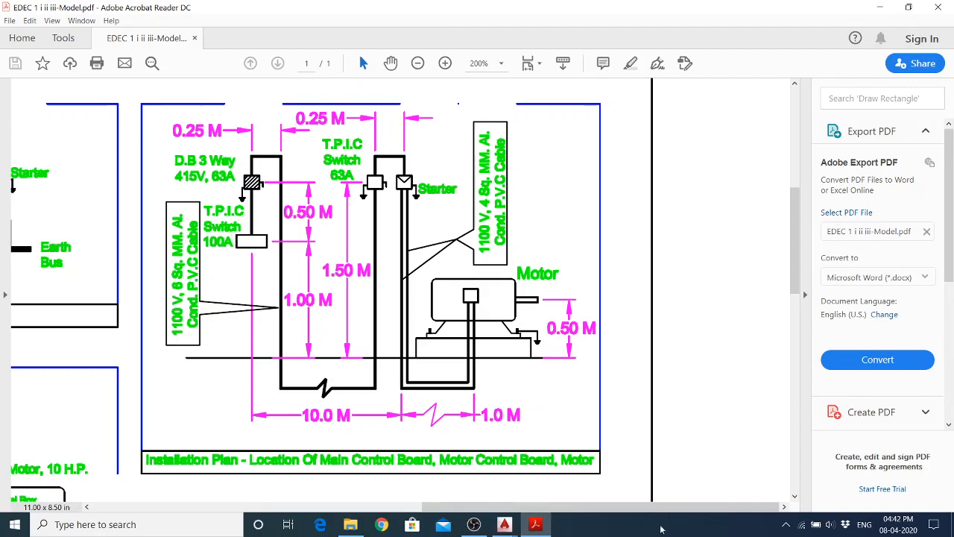
pyautogui.click(537, 525)
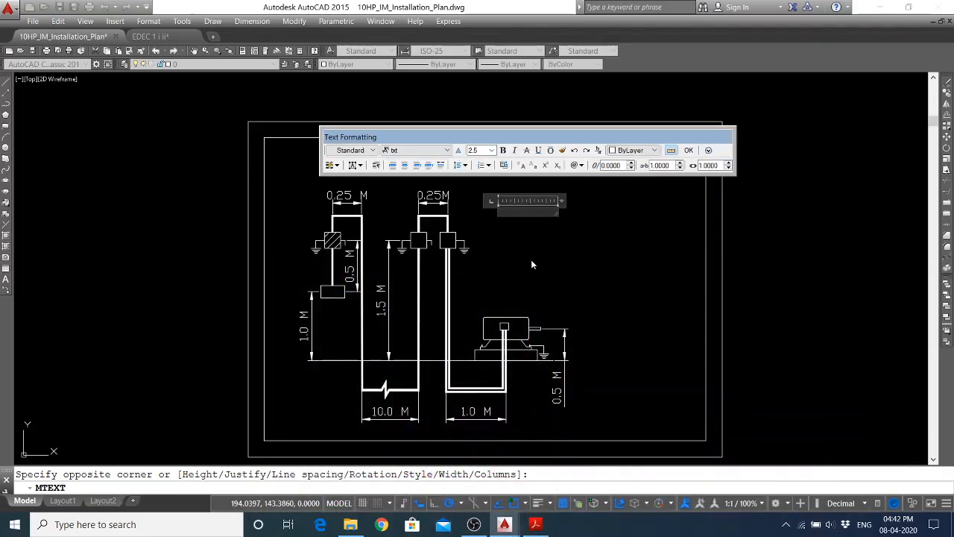
pyautogui.write('TPIC SWITCH')
pyautogui.press('Return')
pyautogui.write('100A')
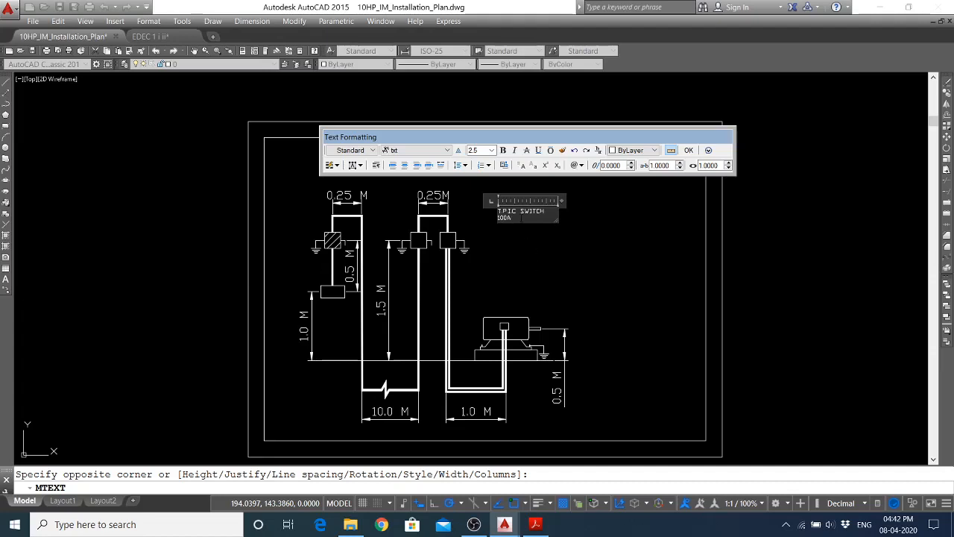
pyautogui.press('Return')
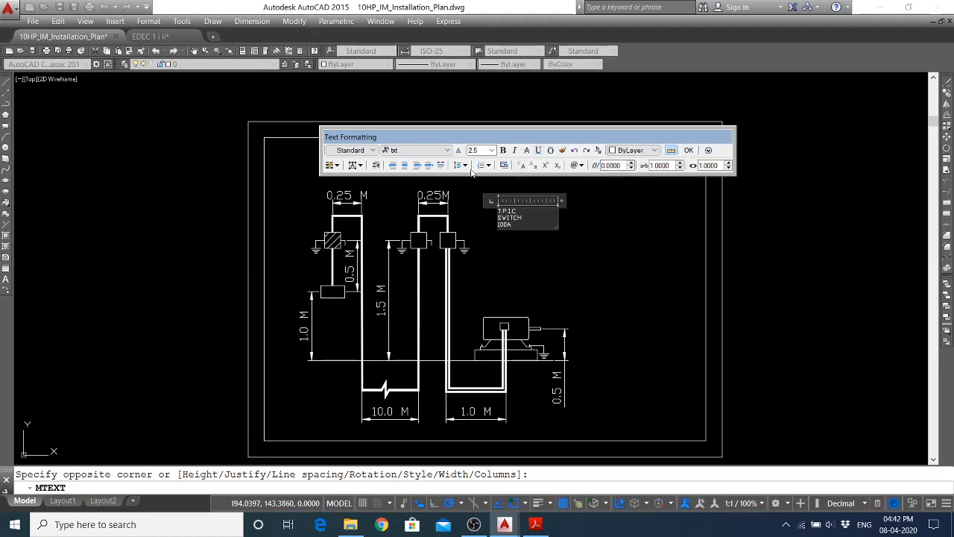
# Centre all three lines of the T.P.I.C SWITCH 100A label and finish the text
pyautogui.click(405, 166)
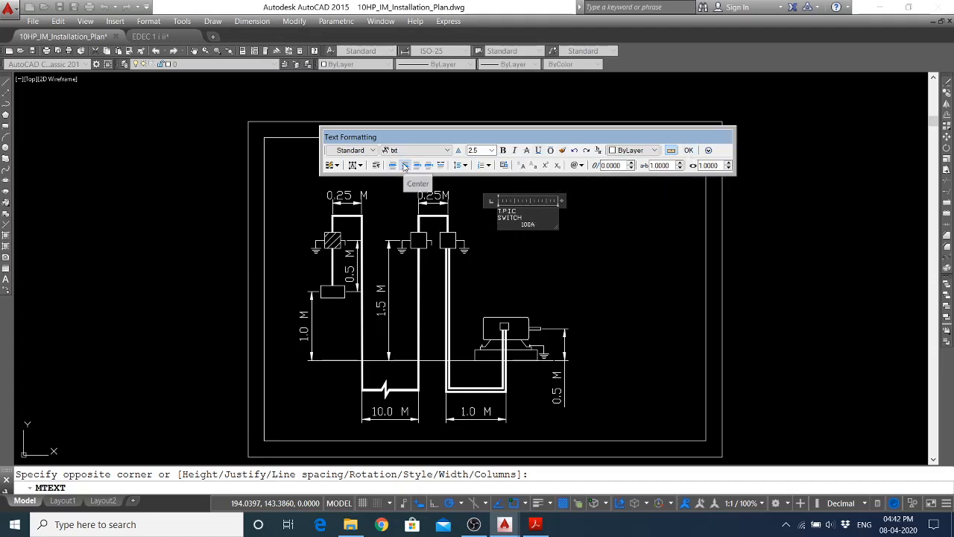
pyautogui.hotkey('ctrl', 'a')
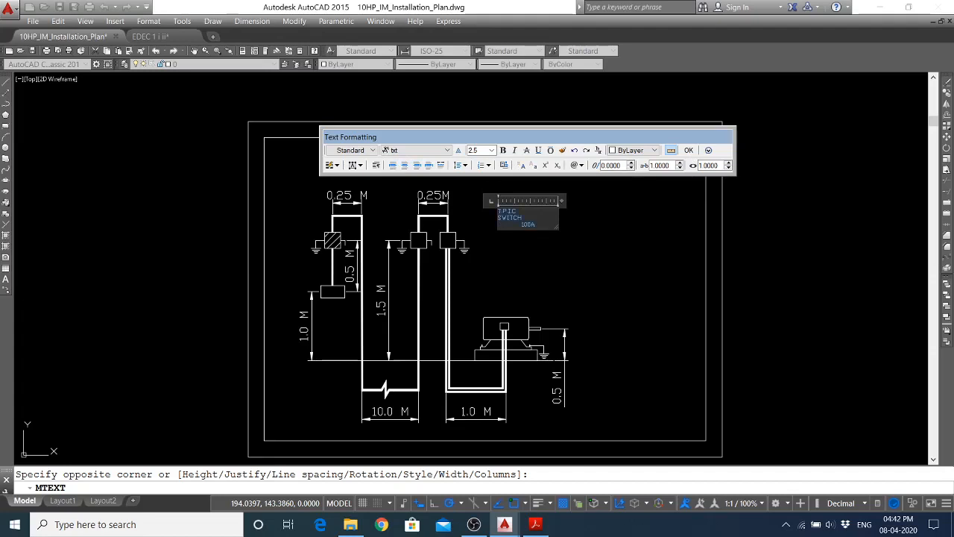
pyautogui.click(404, 165)
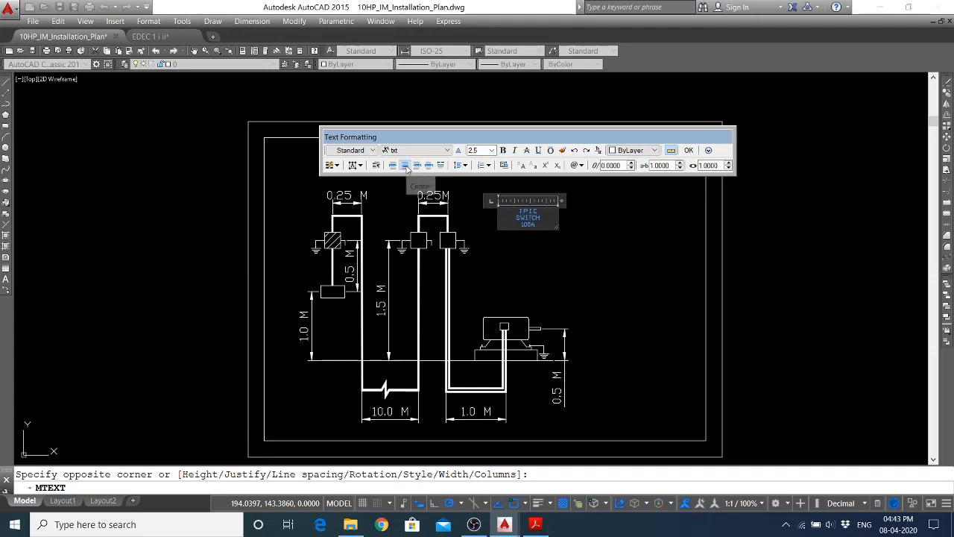
pyautogui.click(689, 150)
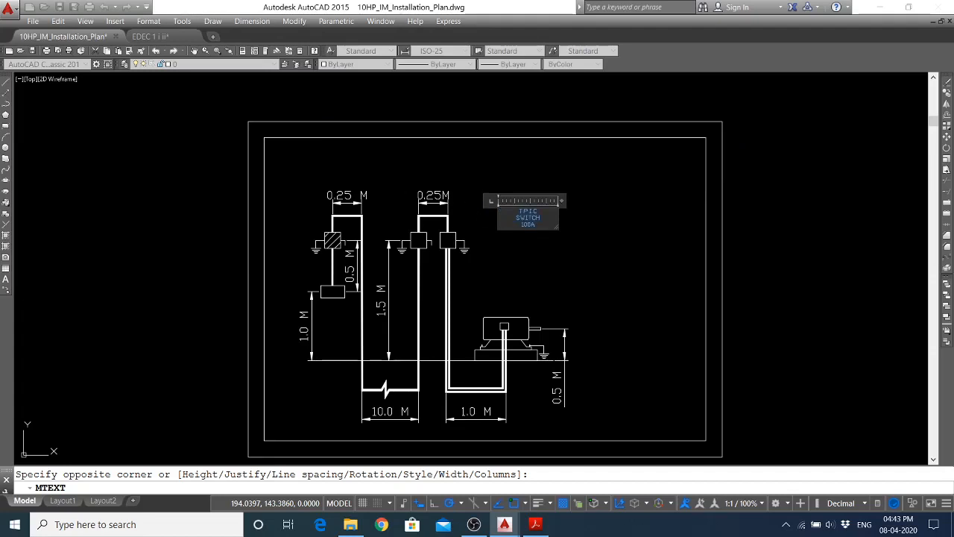
# Narrow the T.P.I.C SWITCH 100A label's text frame by about 18 units from its right side
pyautogui.click(530, 216)
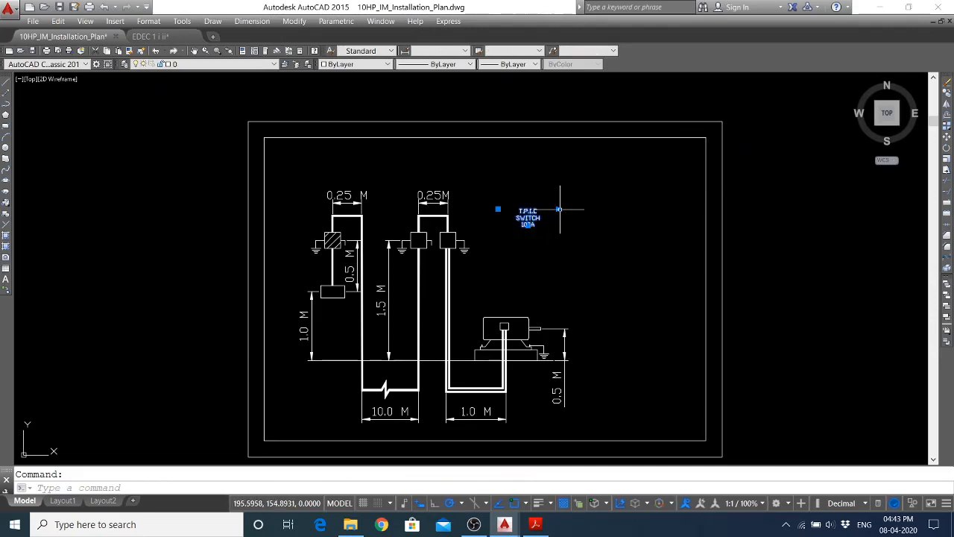
pyautogui.click(556, 202)
pyautogui.click(521, 212)
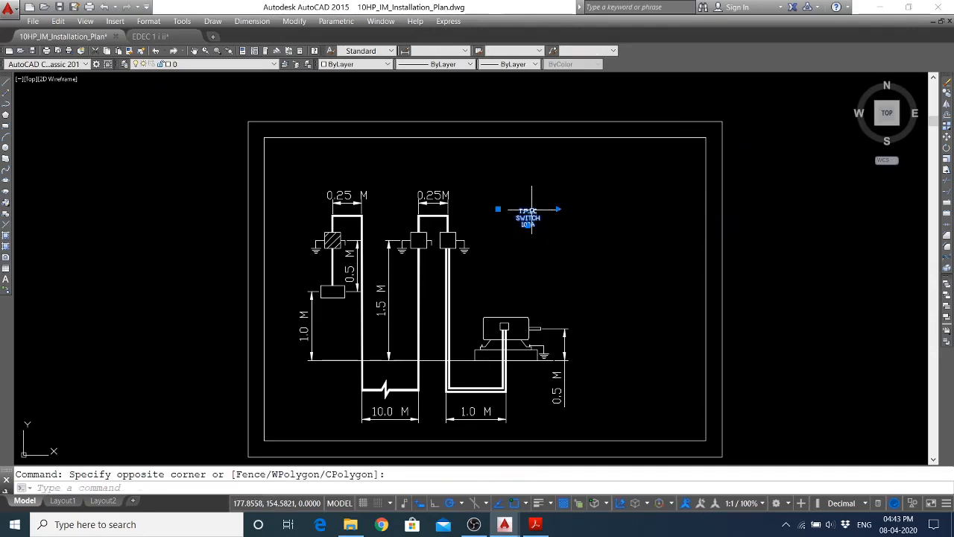
pyautogui.click(552, 210)
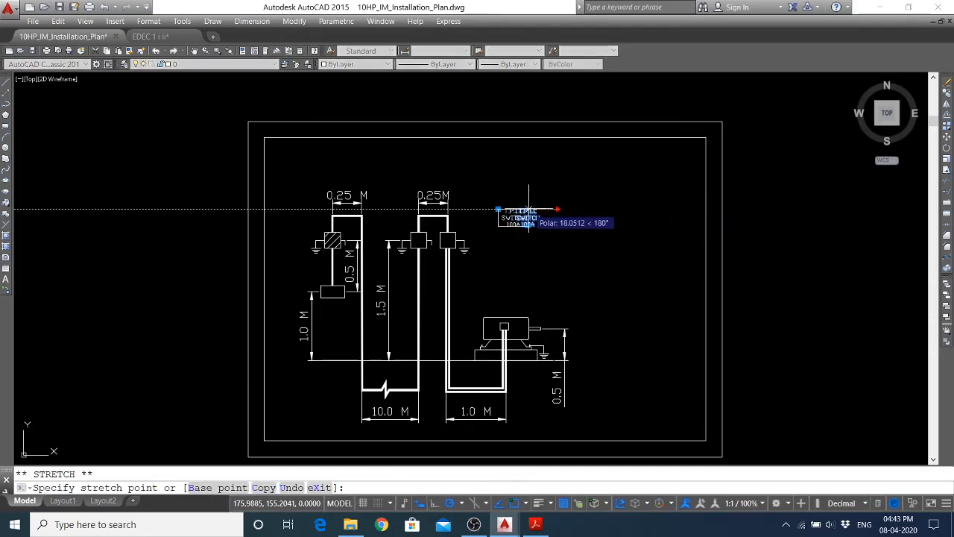
pyautogui.click(530, 209)
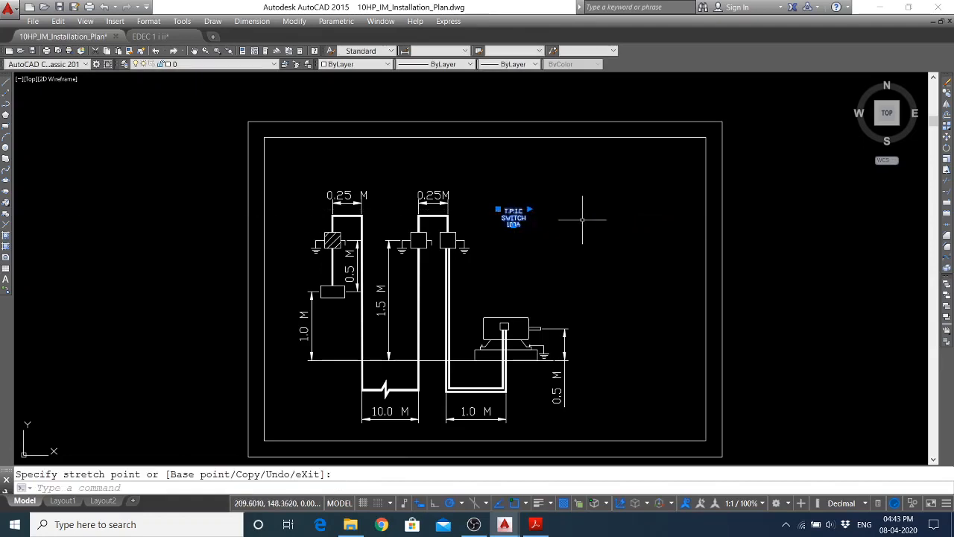
# Move the T.P.I.C SWITCH 100A label to just above and left of the plain switch box below the hatched distribution board
pyautogui.click(946, 136)
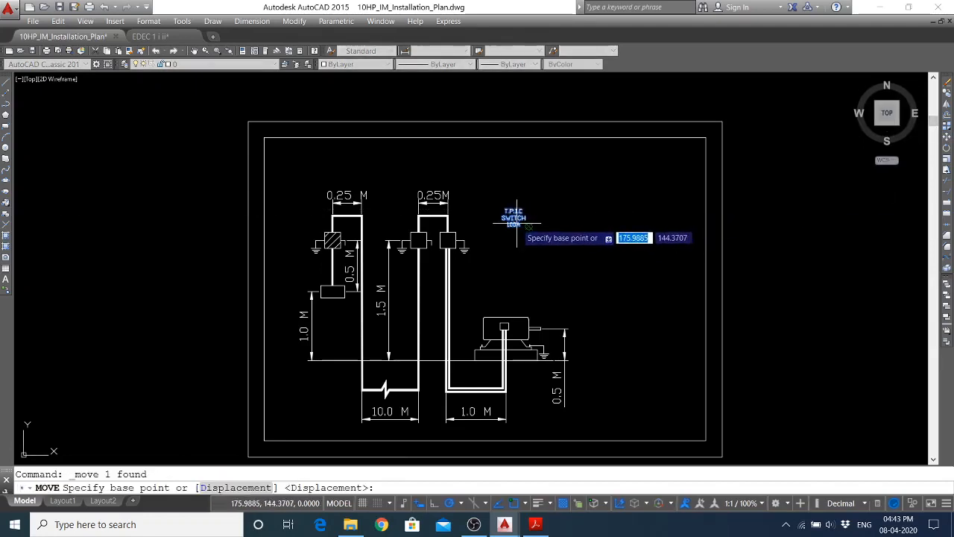
pyautogui.click(527, 225)
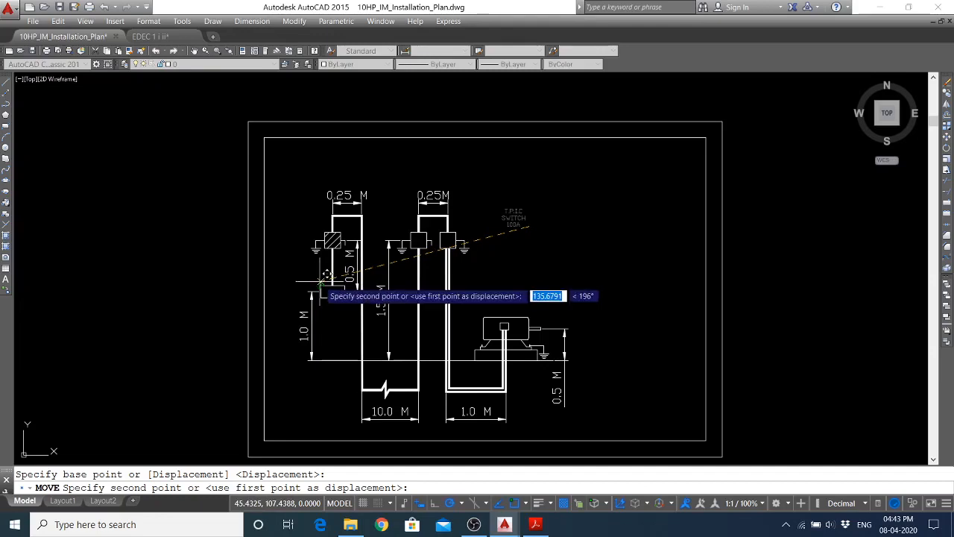
pyautogui.click(328, 277)
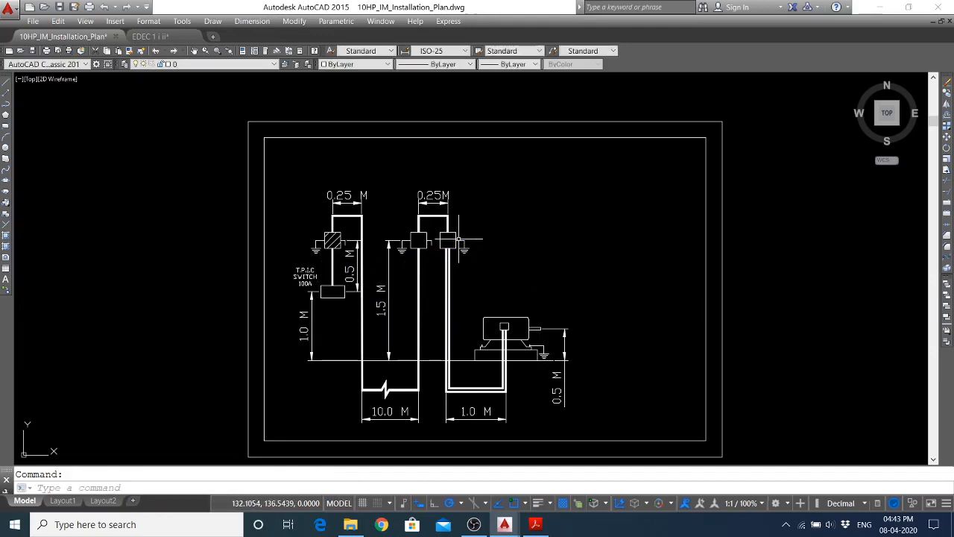
# Copy the T.P.I.C SWITCH 100A label to just above and left of the hatched distribution board
pyautogui.click(305, 277)
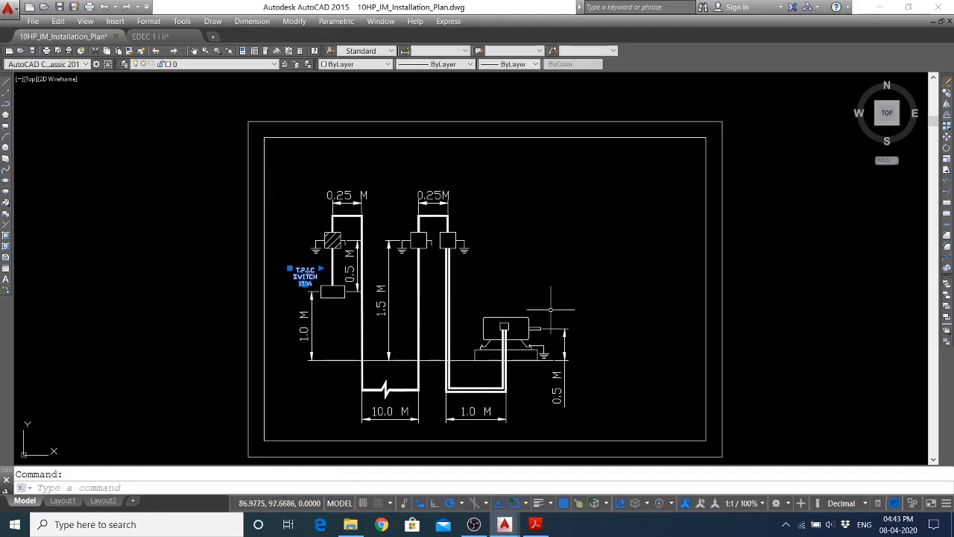
pyautogui.click(947, 93)
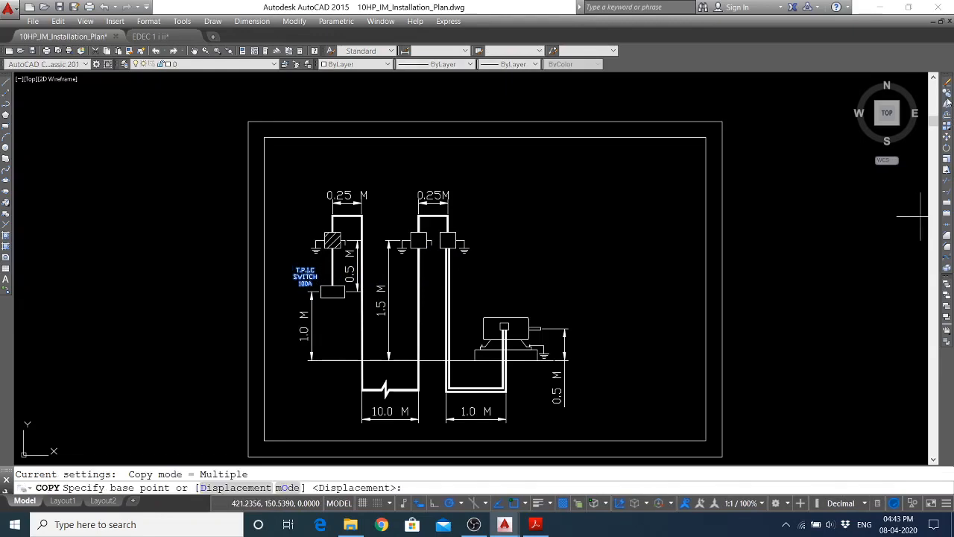
pyautogui.scroll(4, 216, 211)
pyautogui.scroll(-2, 216, 211)
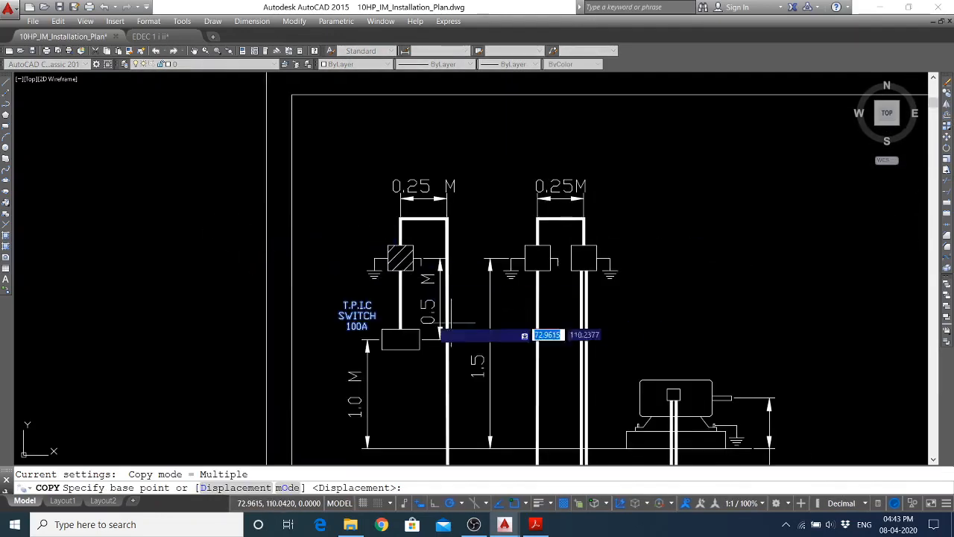
pyautogui.click(382, 302)
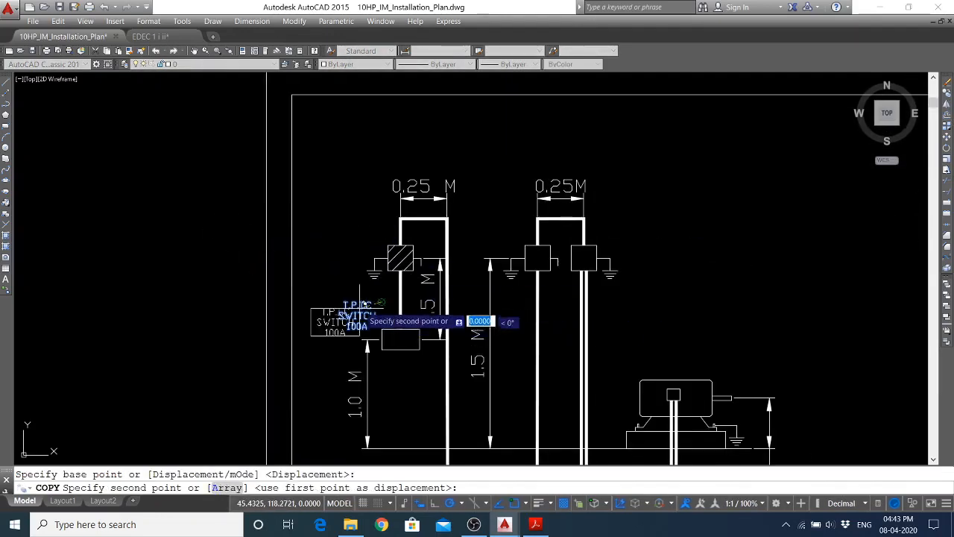
pyautogui.click(380, 211)
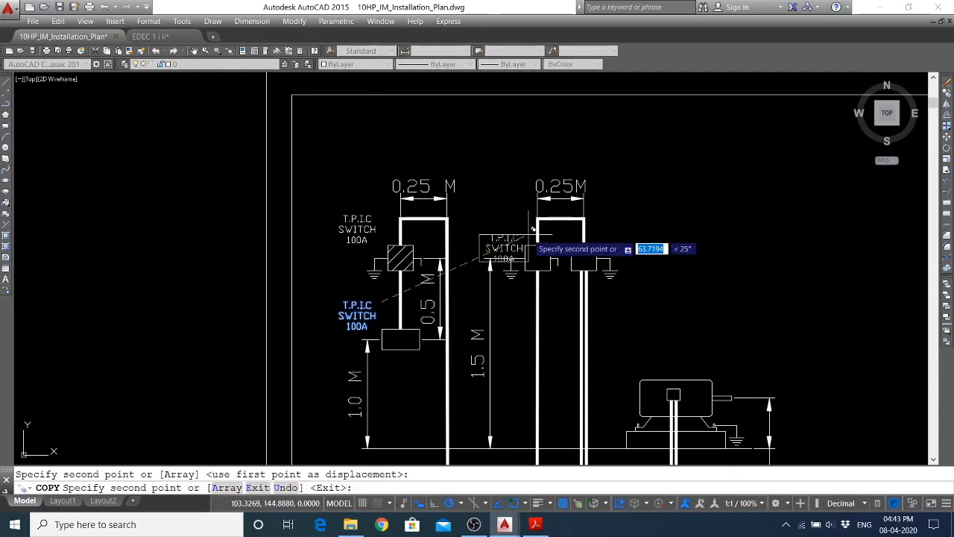
pyautogui.press('Escape')
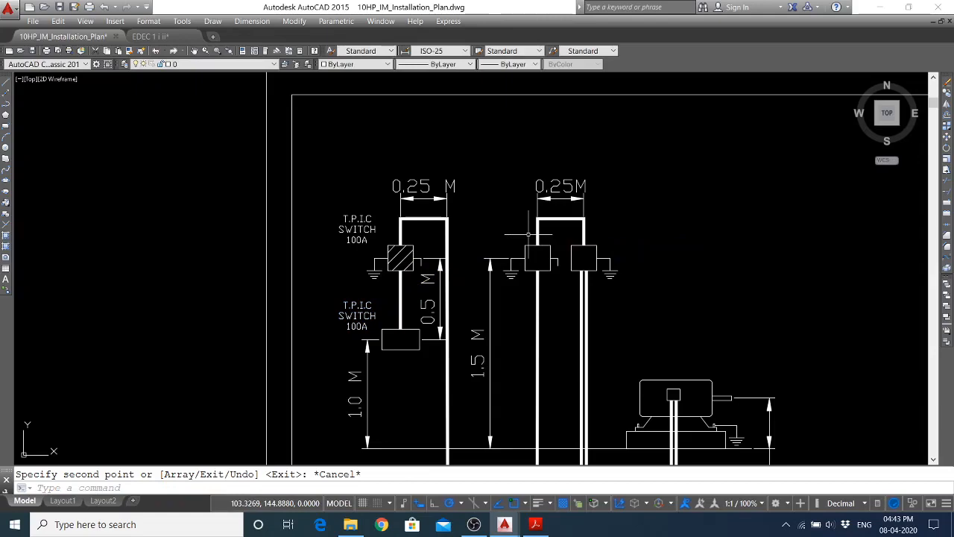
# Check the reference PDF, replace the copied label's text with D.B 3WAY and 415V, 63A on two lines, and widen its frame to about 21 units
pyautogui.click(535, 525)
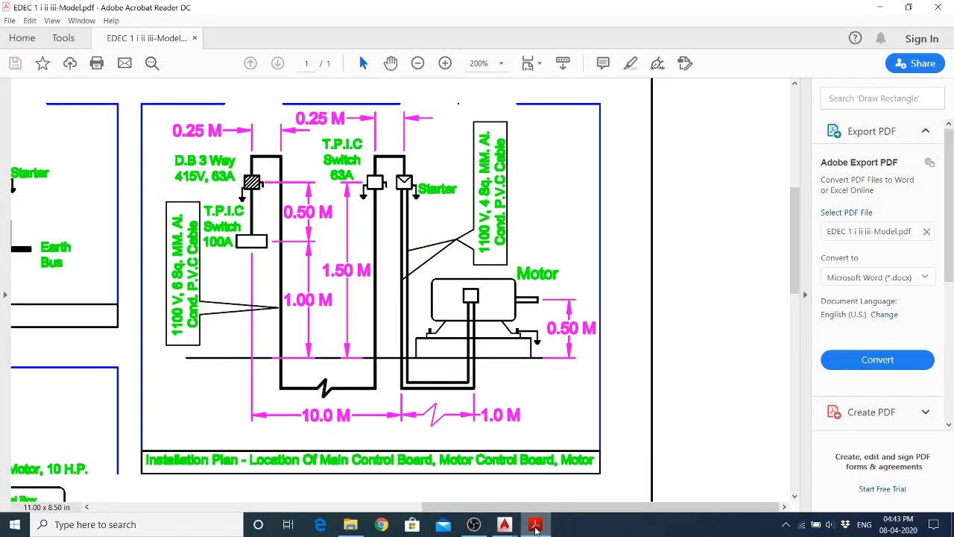
pyautogui.click(535, 525)
pyautogui.click(357, 238)
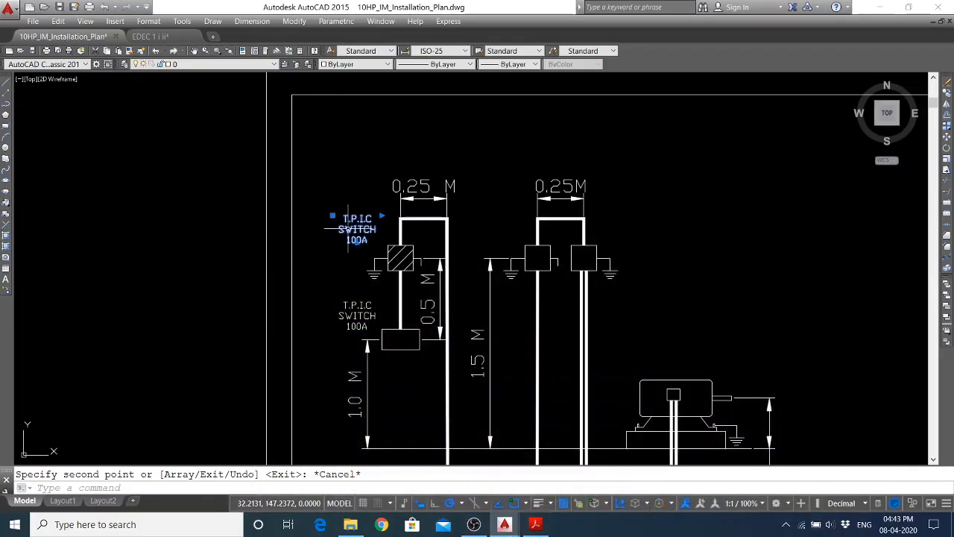
pyautogui.doubleClick(356, 239)
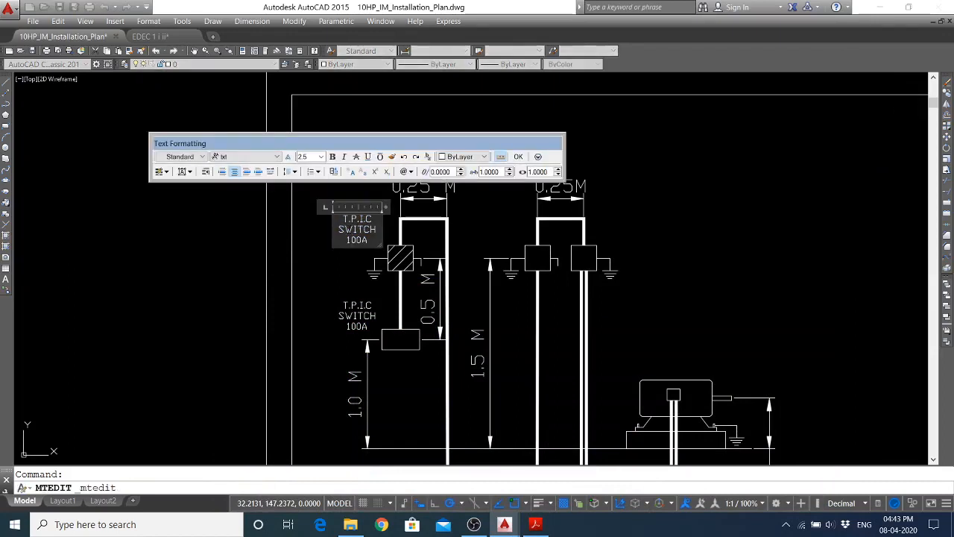
pyautogui.hotkey('ctrl', 'a')
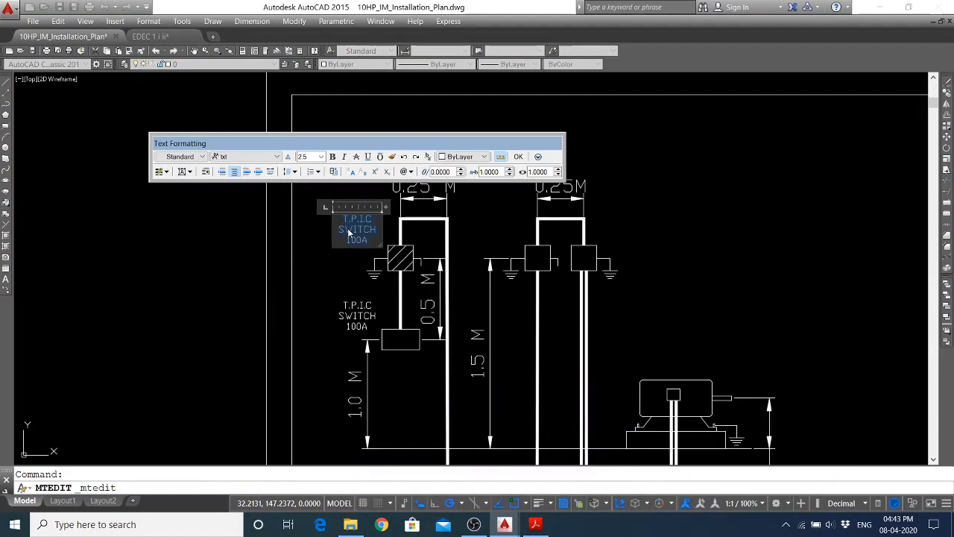
pyautogui.write('D.B 3WAY')
pyautogui.press('Return')
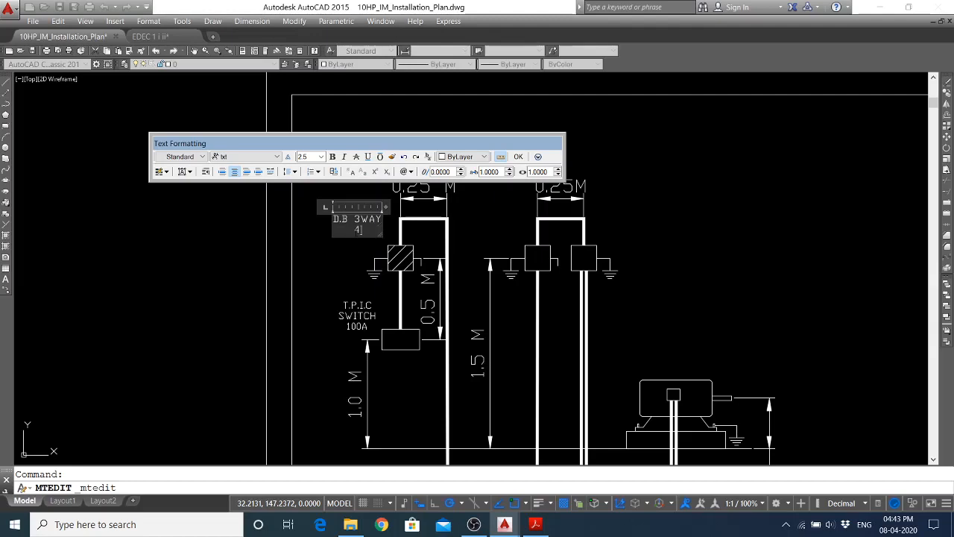
pyautogui.write('415V, 63A')
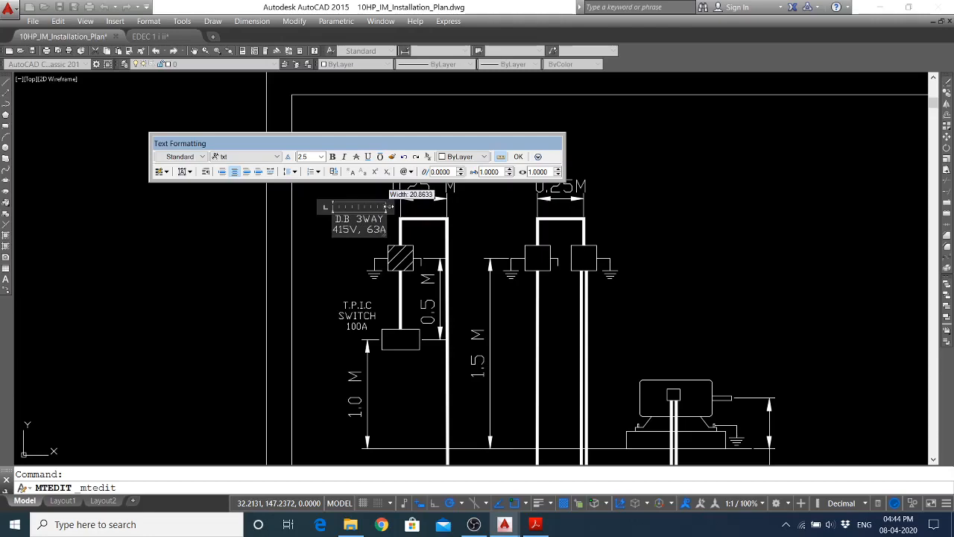
pyautogui.click(517, 155)
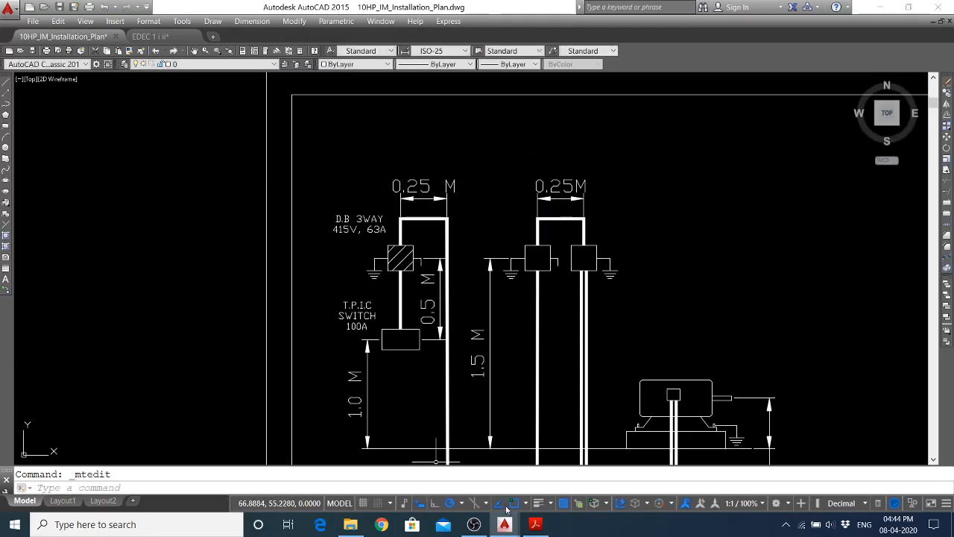
# Check the reference PDF and copy the T.P.I.C SWITCH 100A label to the upper-left corner of the first box under the second 0.25M dimension
pyautogui.click(535, 525)
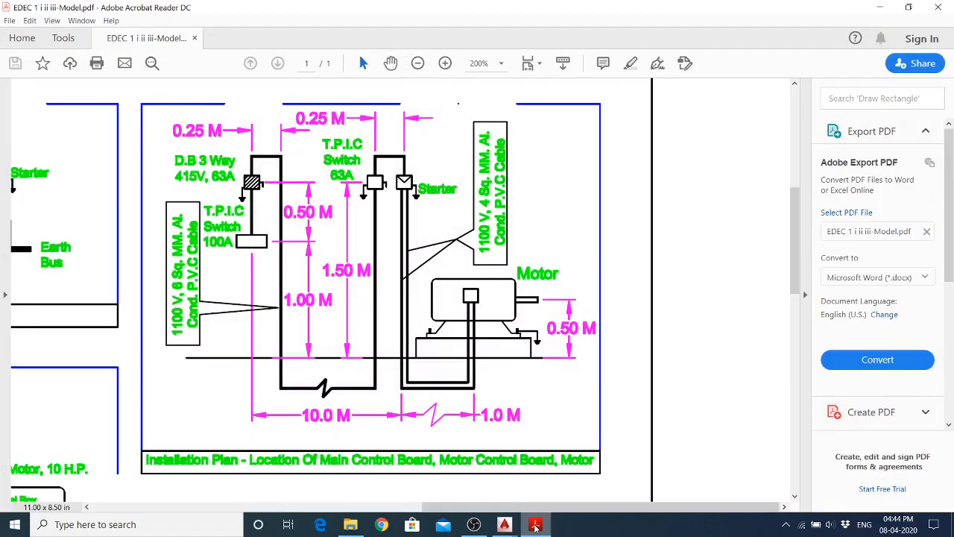
pyautogui.click(535, 524)
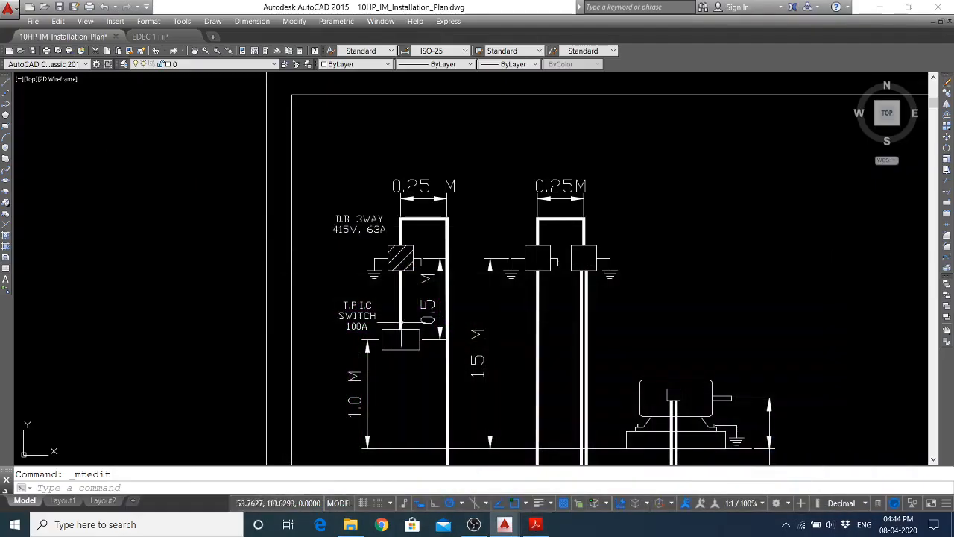
pyautogui.click(366, 306)
pyautogui.click(363, 311)
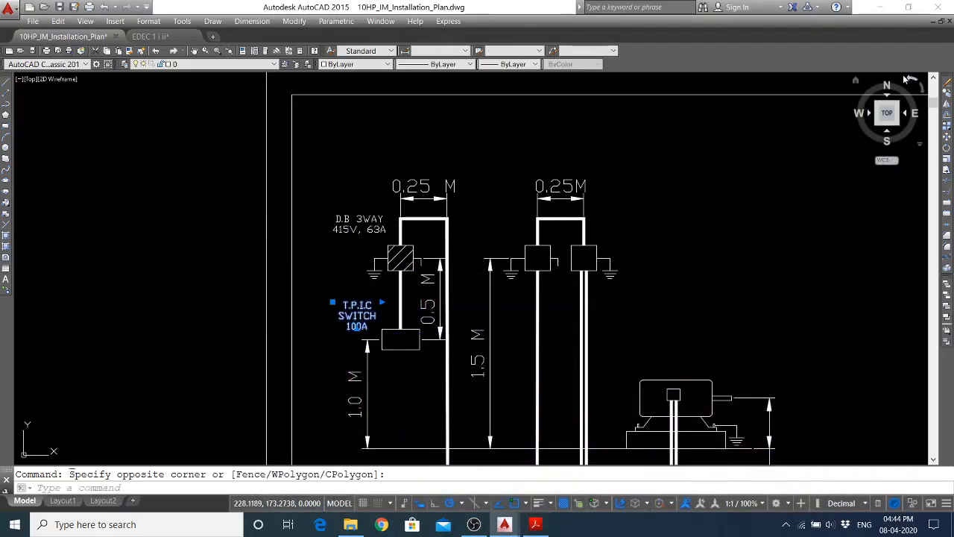
pyautogui.click(947, 93)
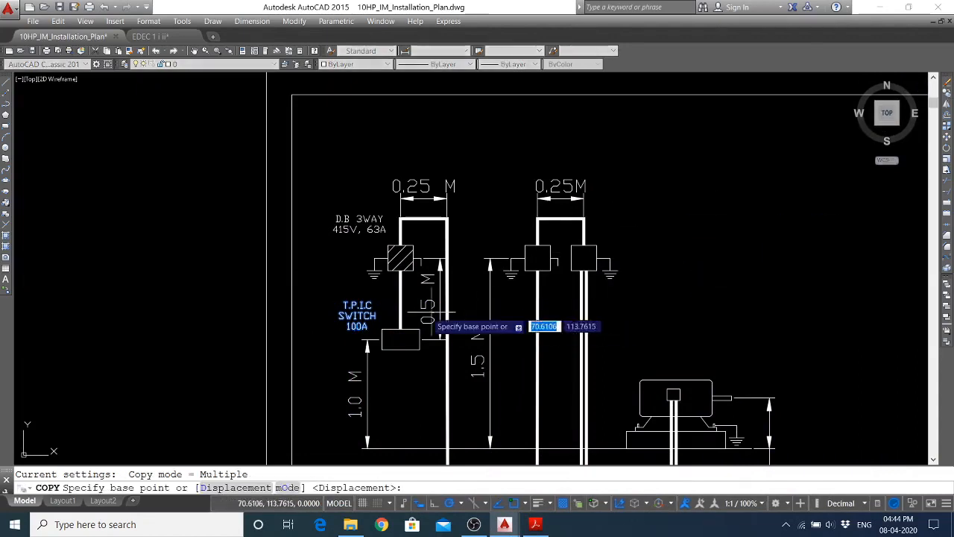
pyautogui.click(381, 329)
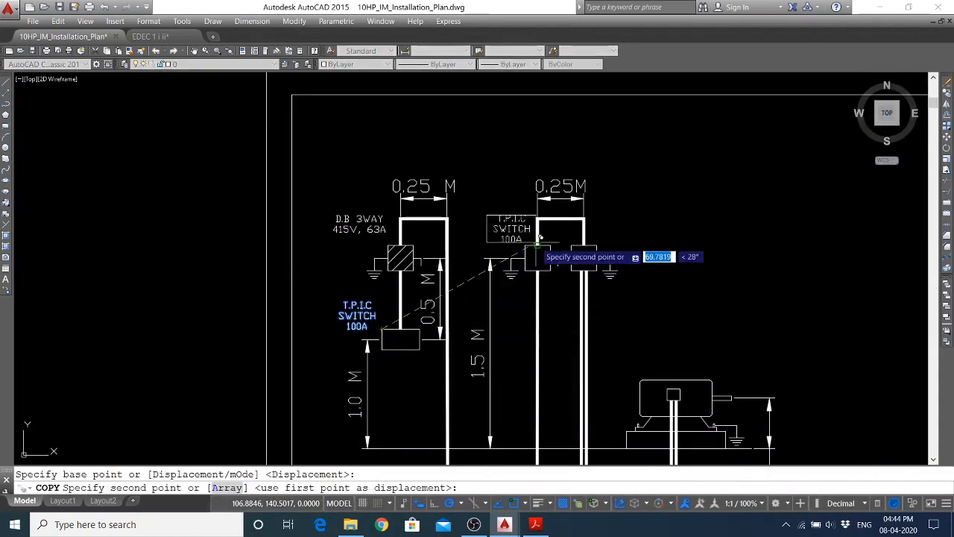
pyautogui.click(526, 243)
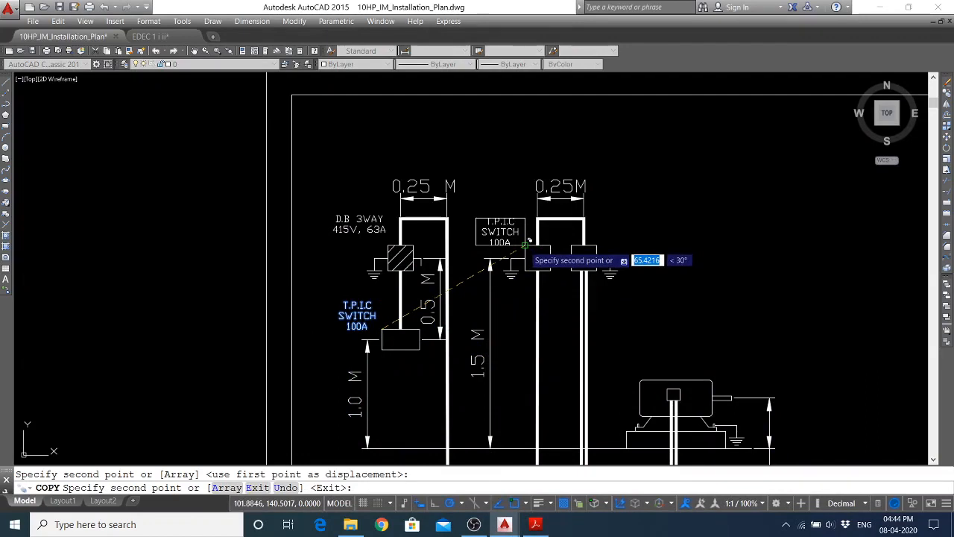
pyautogui.press('Escape')
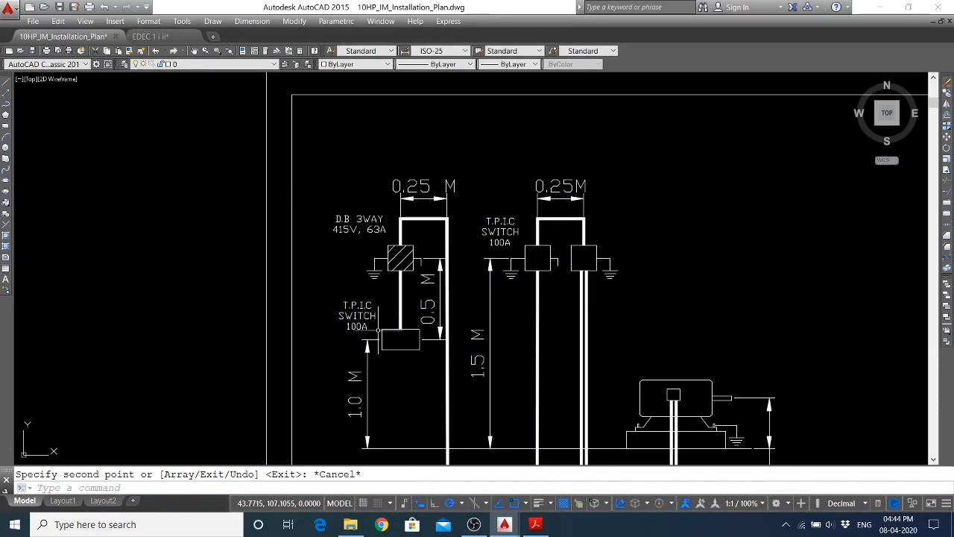
# Change the rating in the newly copied T.P.I.C SWITCH label to 63A
pyautogui.doubleClick(499, 239)
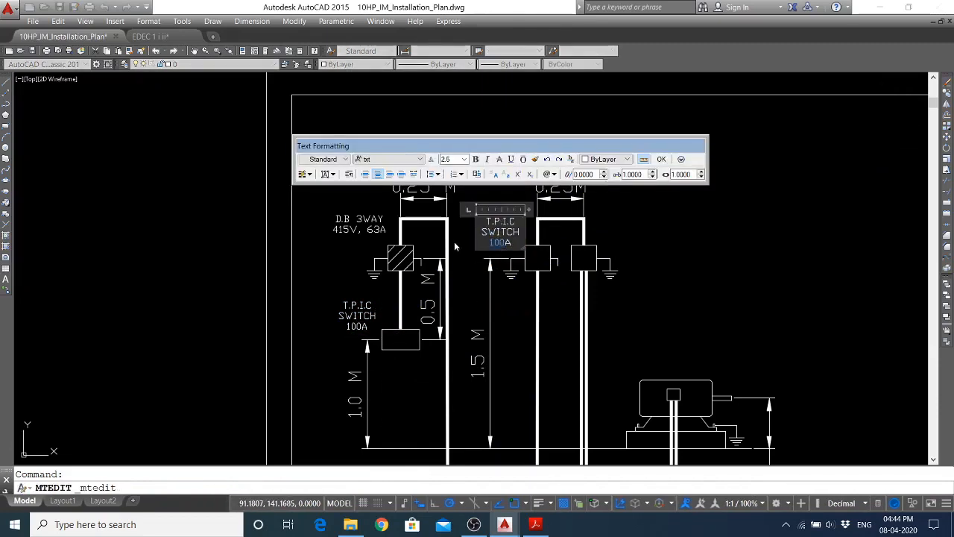
pyautogui.write('63A')
pyautogui.press('BackSpace')
pyautogui.click(661, 160)
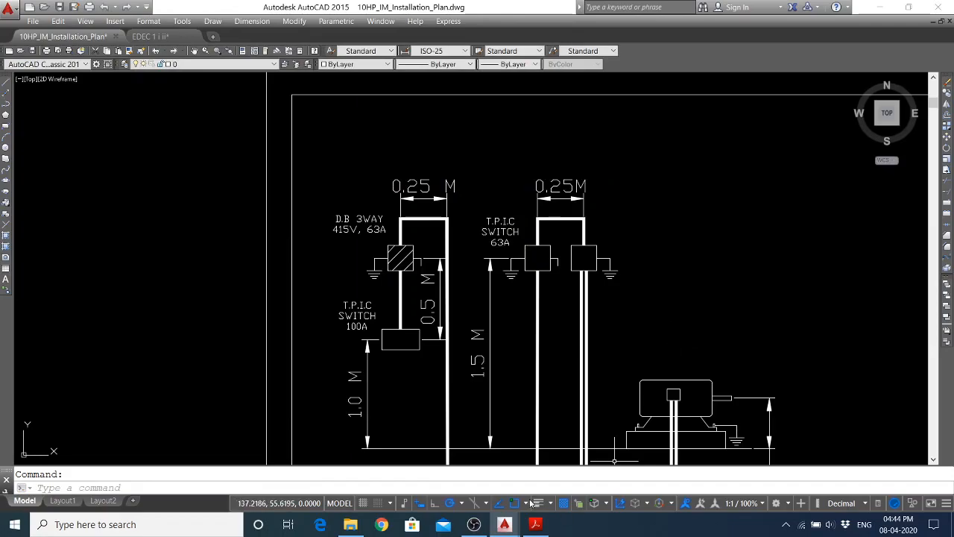
# Check the reference PDF and copy the T.P.I.C SWITCH 63A label to just above and right of the starter box
pyautogui.click(536, 525)
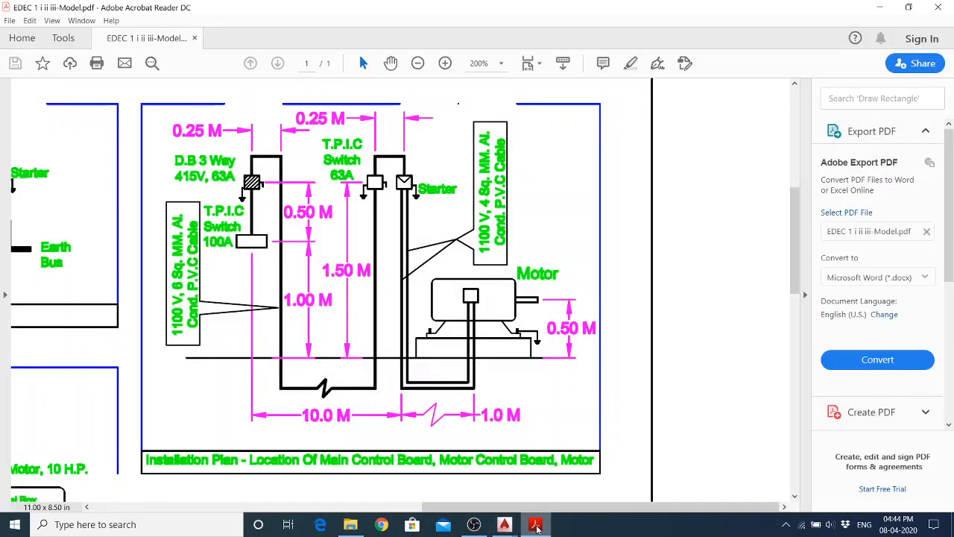
pyautogui.click(536, 524)
pyautogui.click(500, 233)
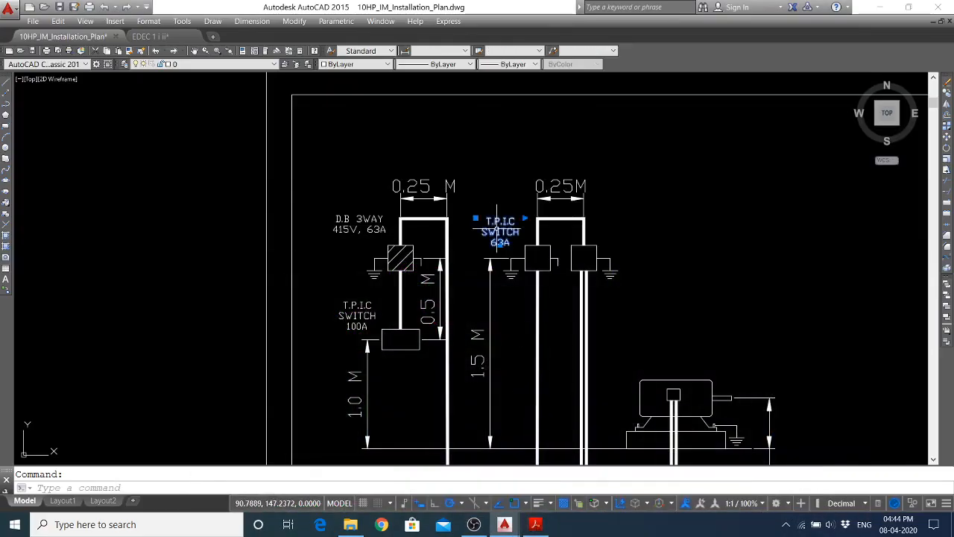
pyautogui.click(948, 93)
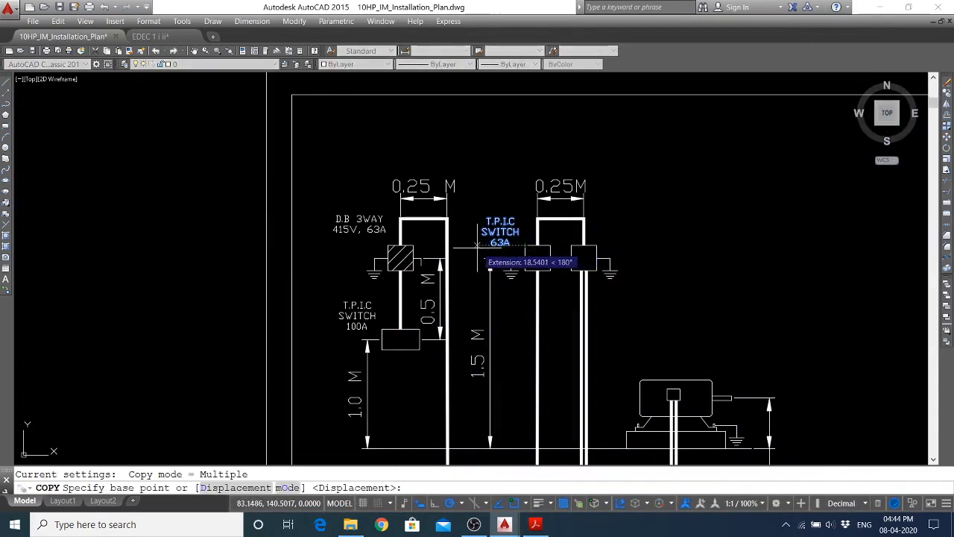
pyautogui.click(477, 244)
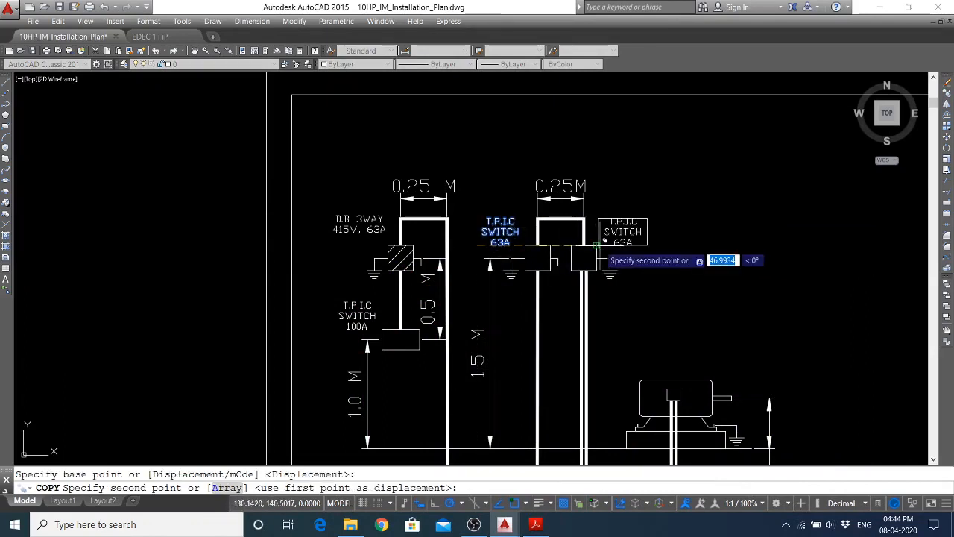
pyautogui.click(600, 242)
pyautogui.press('Escape')
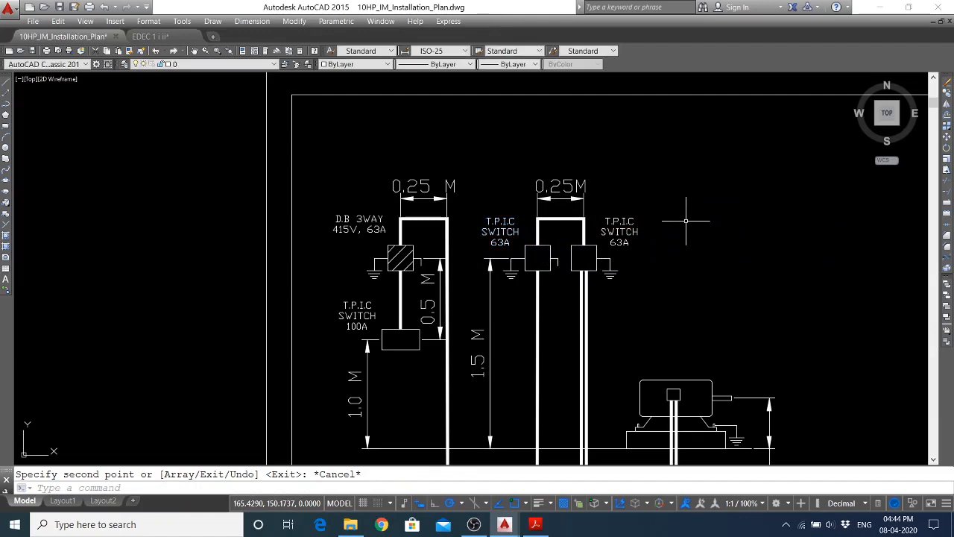
# Replace the text of the copied label above the starter box with STARTER
pyautogui.click(619, 240)
pyautogui.doubleClick(622, 235)
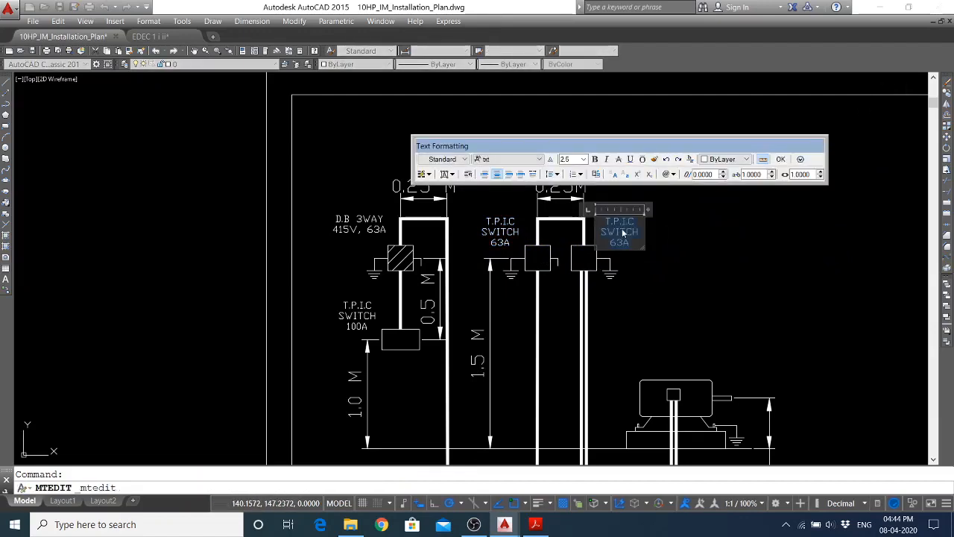
pyautogui.write('STARTER')
pyautogui.click(780, 159)
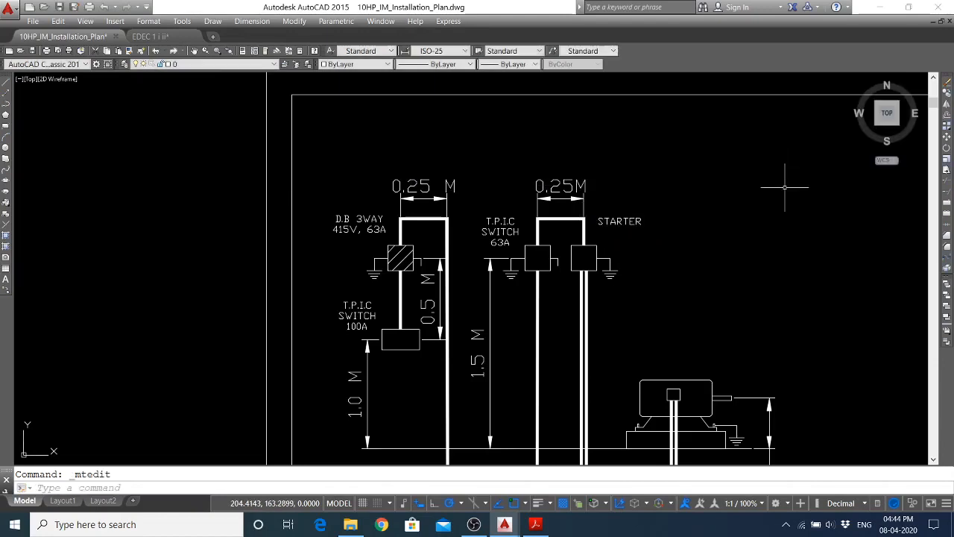
# Move the STARTER label slightly down, closer to the upper-right corner of its box
pyautogui.click(634, 221)
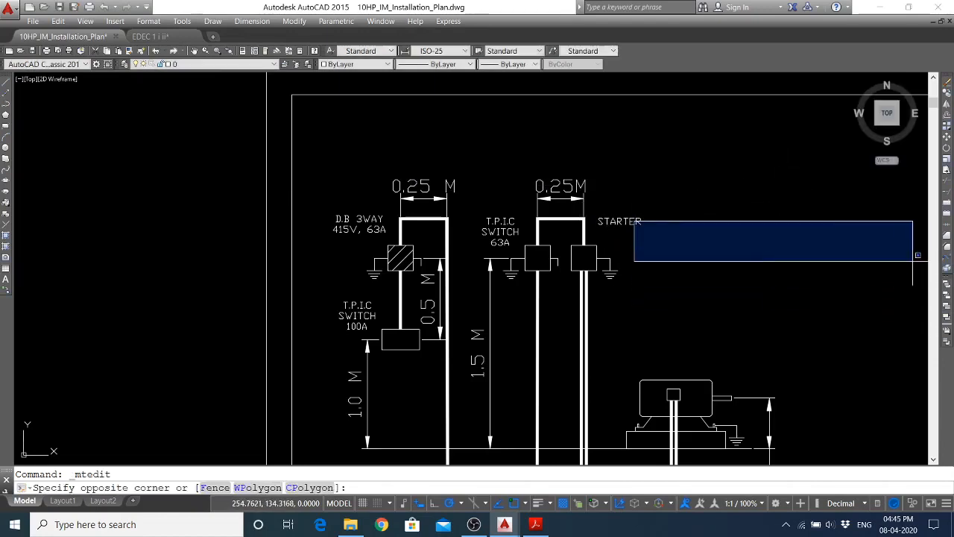
pyautogui.click(665, 224)
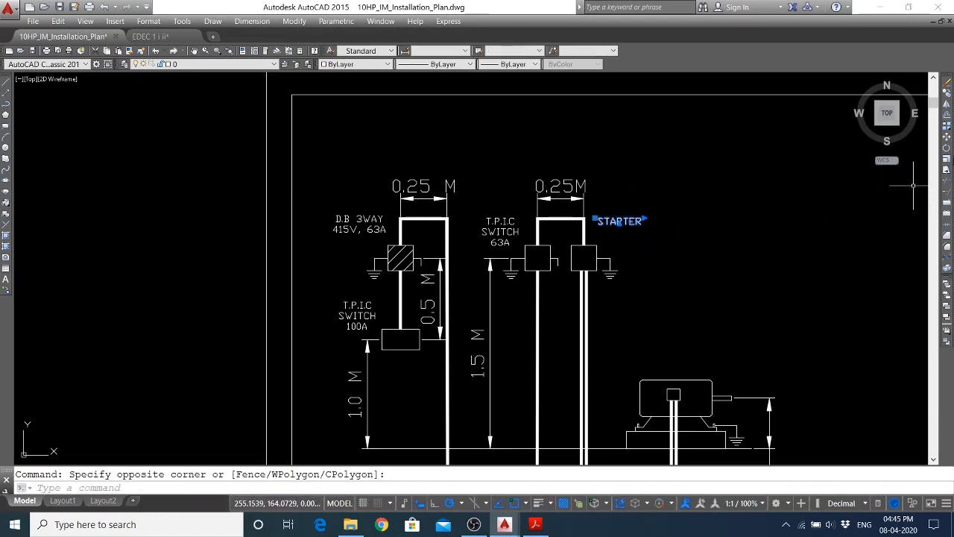
pyautogui.click(948, 139)
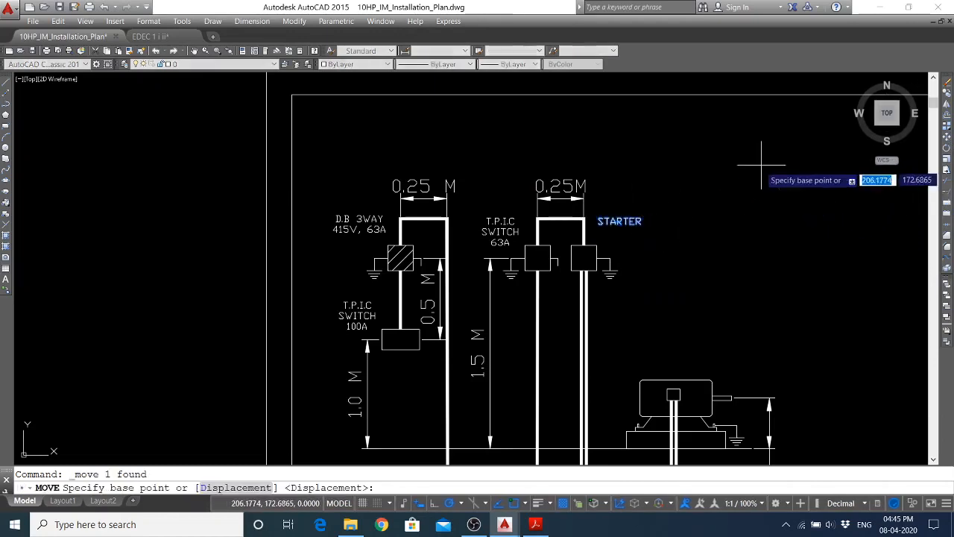
pyautogui.click(742, 171)
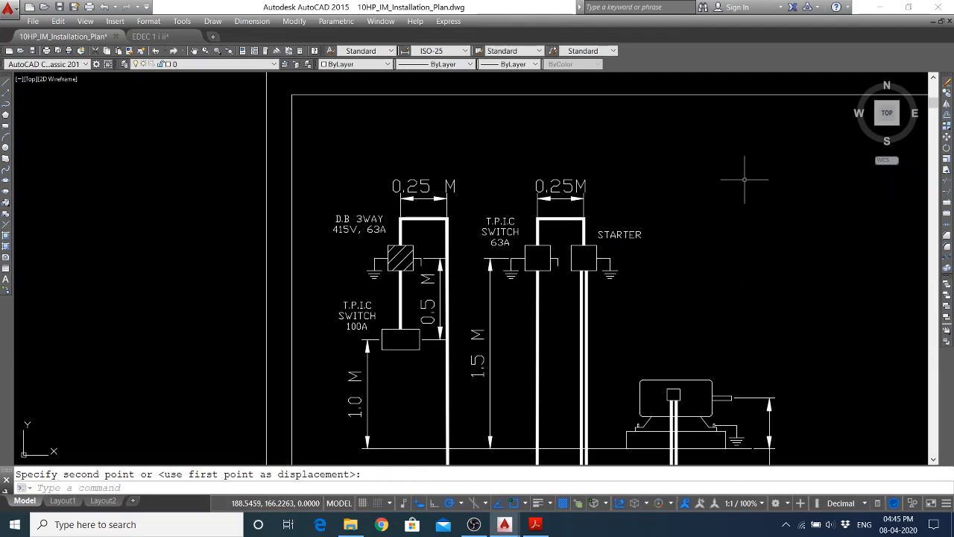
# Save the drawing and check the remaining component labels in the reference PDF
pyautogui.click(59, 7)
pyautogui.click(535, 524)
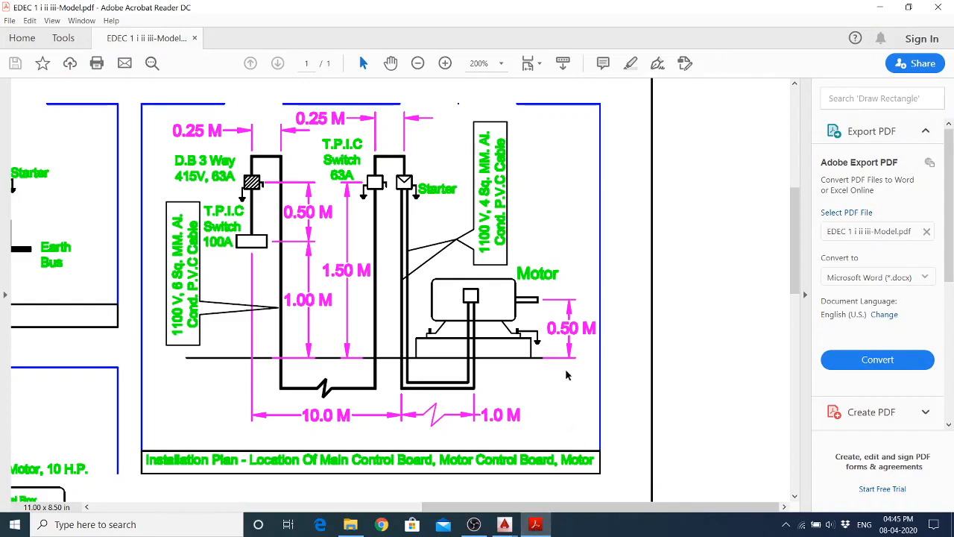
pyautogui.click(504, 524)
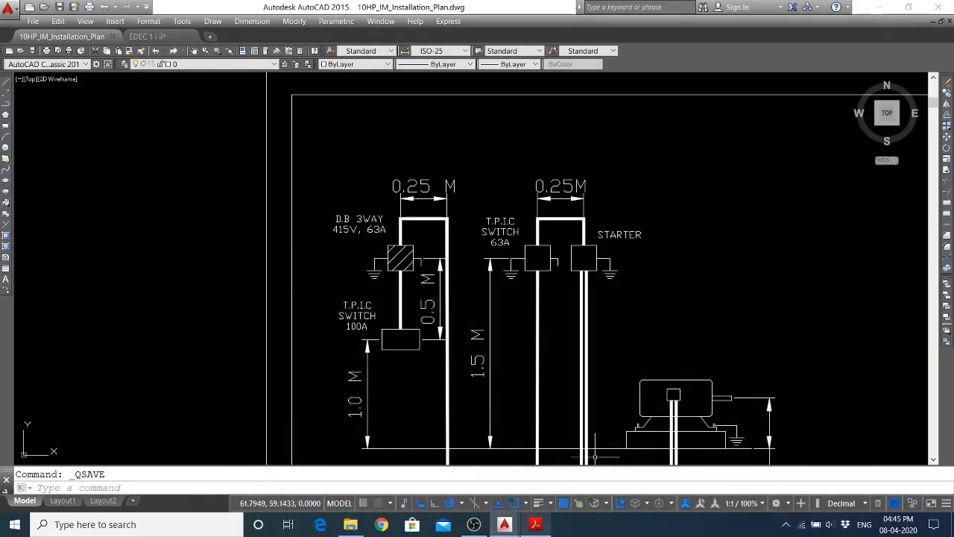
# Copy the STARTER label to just above the upper-right corner of the motor body
pyautogui.click(617, 234)
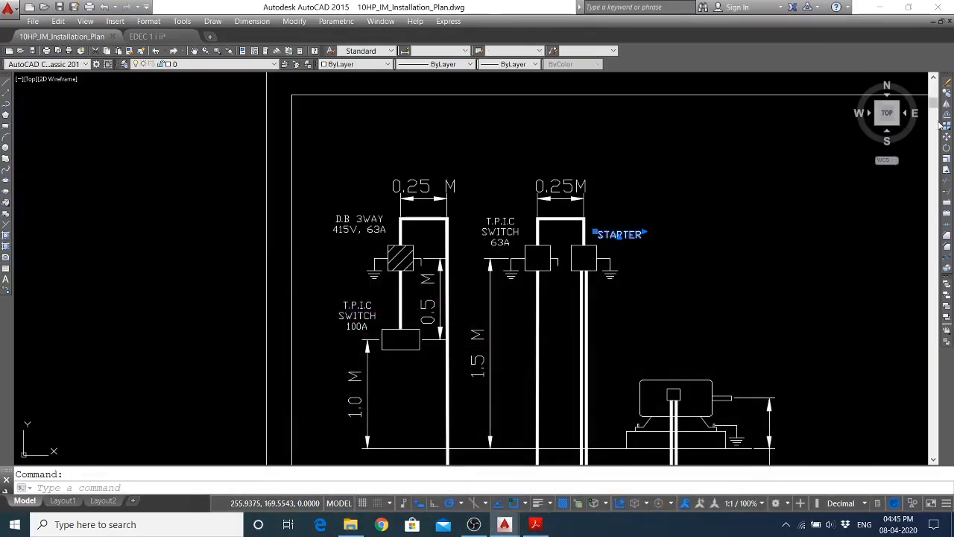
pyautogui.click(947, 97)
pyautogui.click(608, 261)
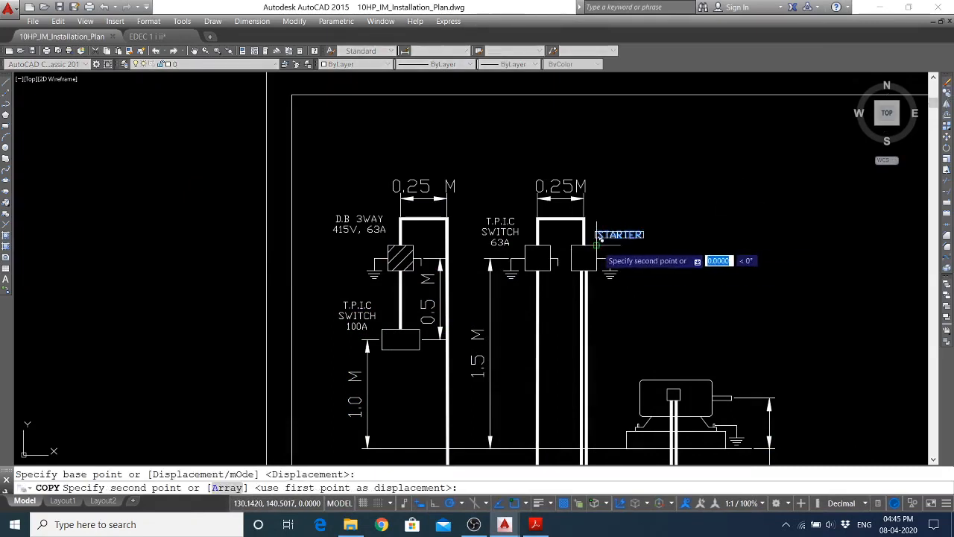
pyautogui.click(711, 380)
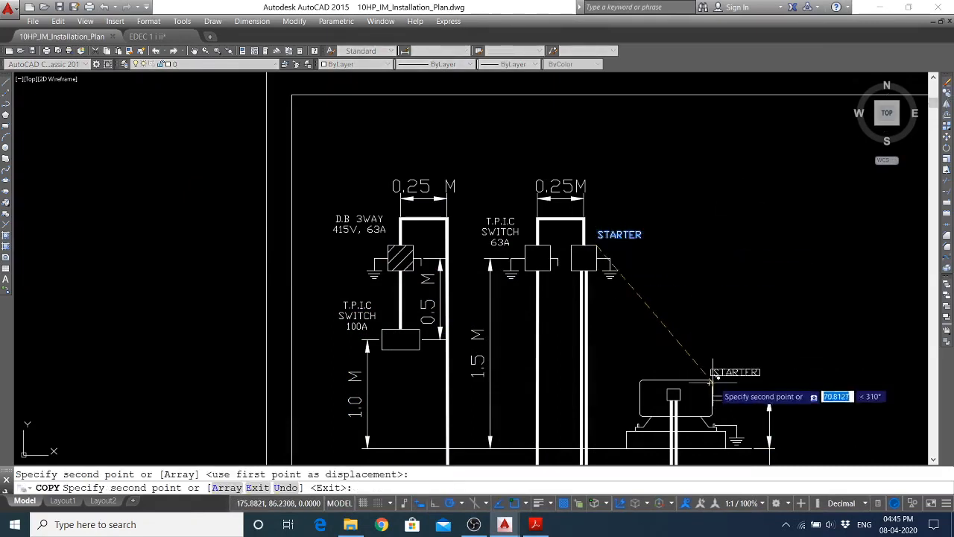
pyautogui.rightClick(692, 257)
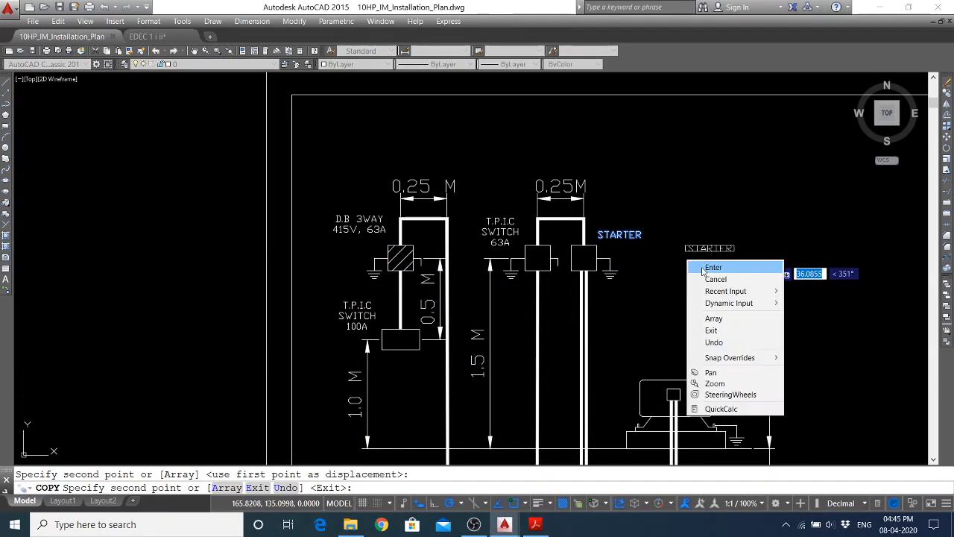
pyautogui.click(712, 266)
# Replace the text of the copied label above the motor with MOTOR
pyautogui.doubleClick(734, 372)
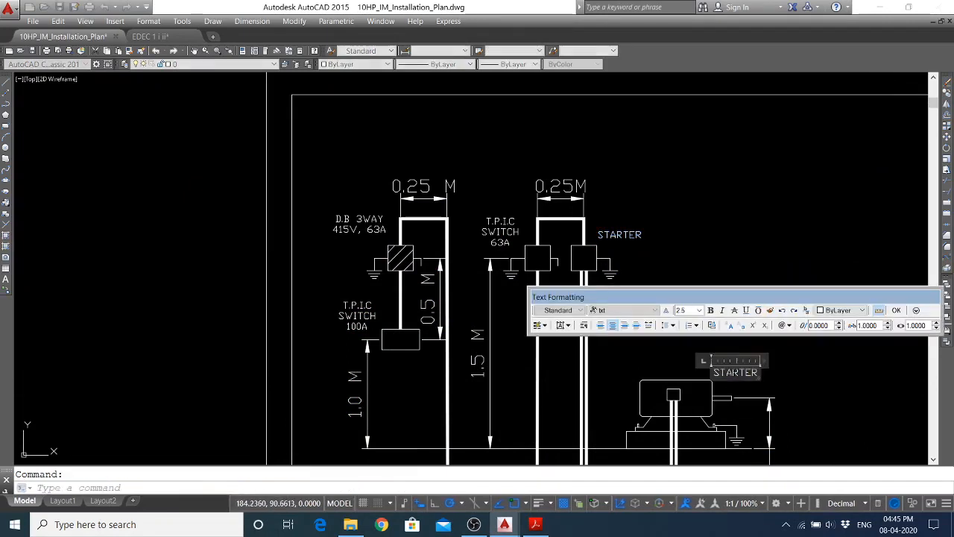
pyautogui.doubleClick(735, 376)
pyautogui.write('MOTOR')
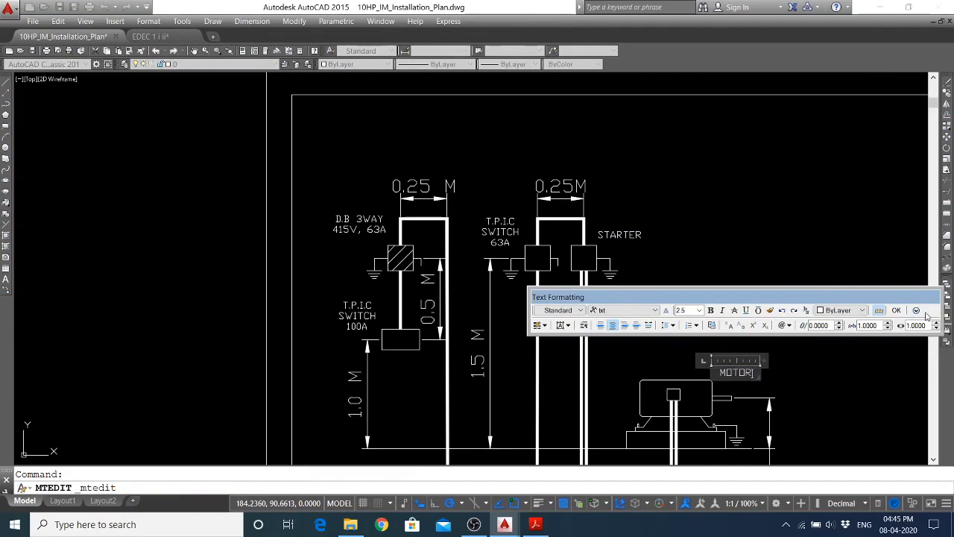
pyautogui.click(896, 310)
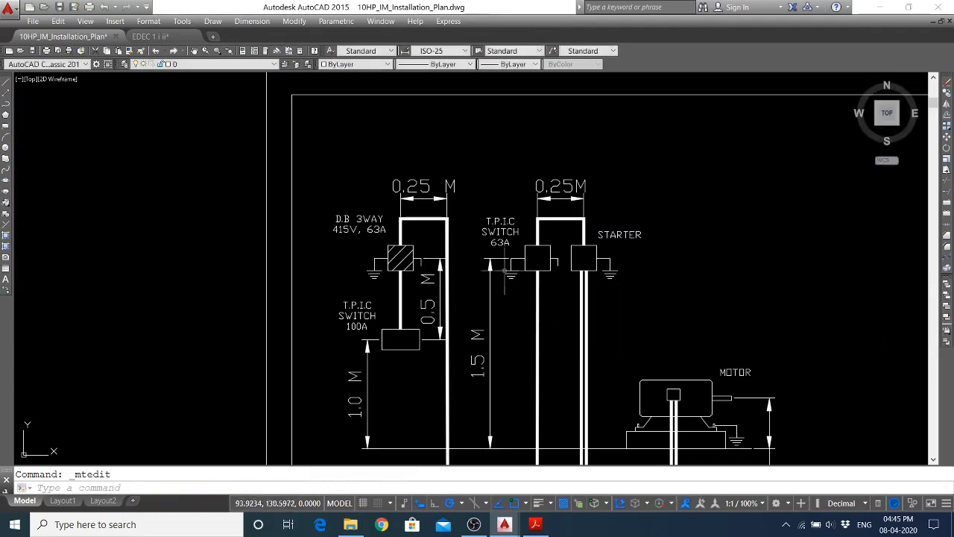
# Check the cable labels in the reference PDF and copy the D.B 3WAY 415V, 63A label into the empty area above the motor
pyautogui.click(534, 525)
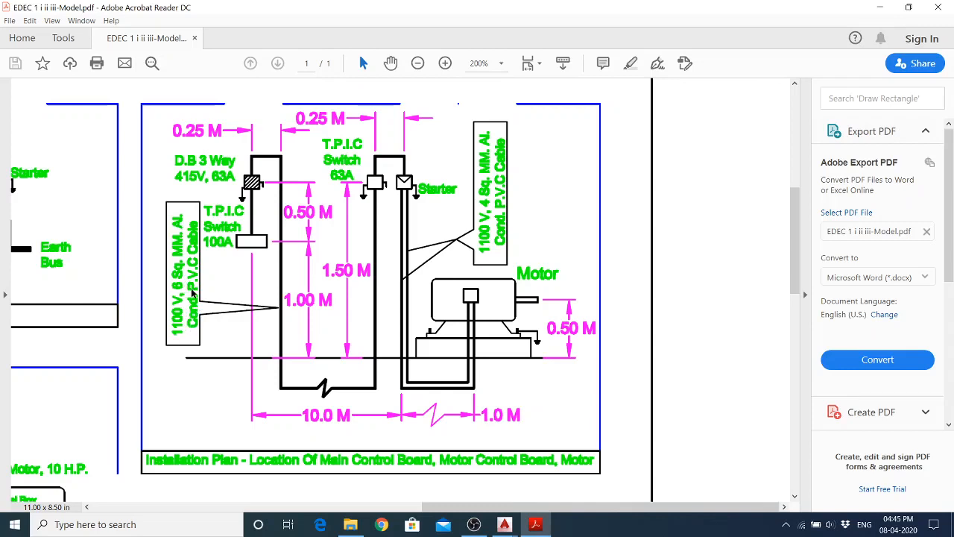
pyautogui.click(506, 526)
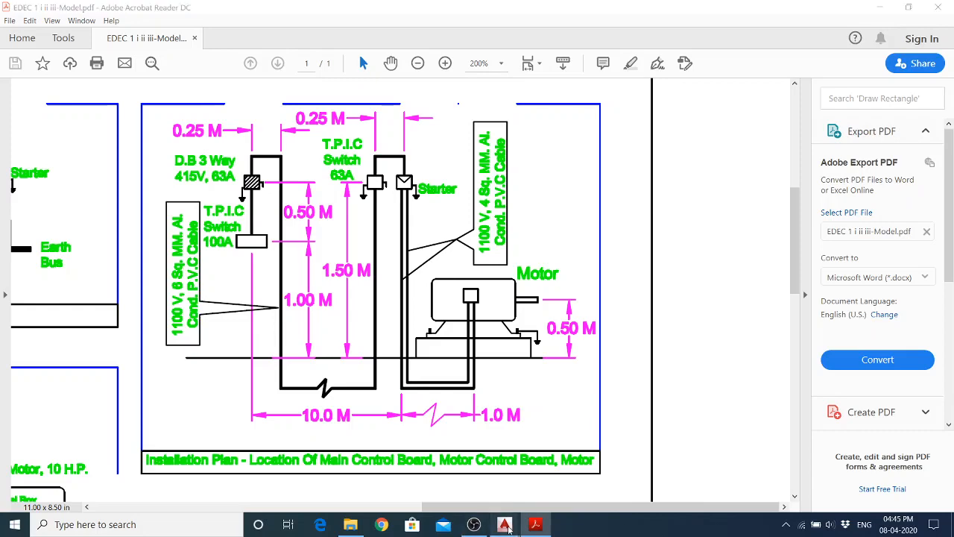
pyautogui.click(438, 470)
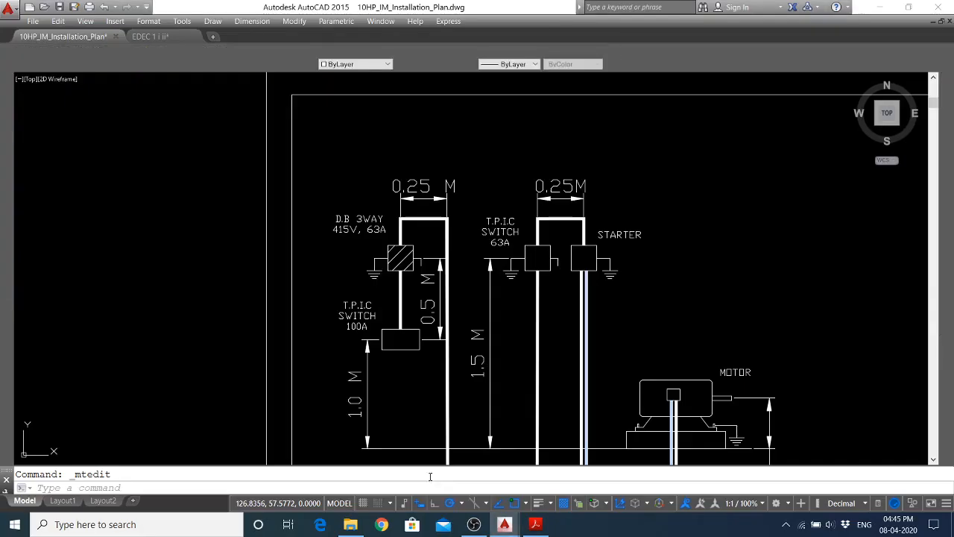
pyautogui.click(361, 223)
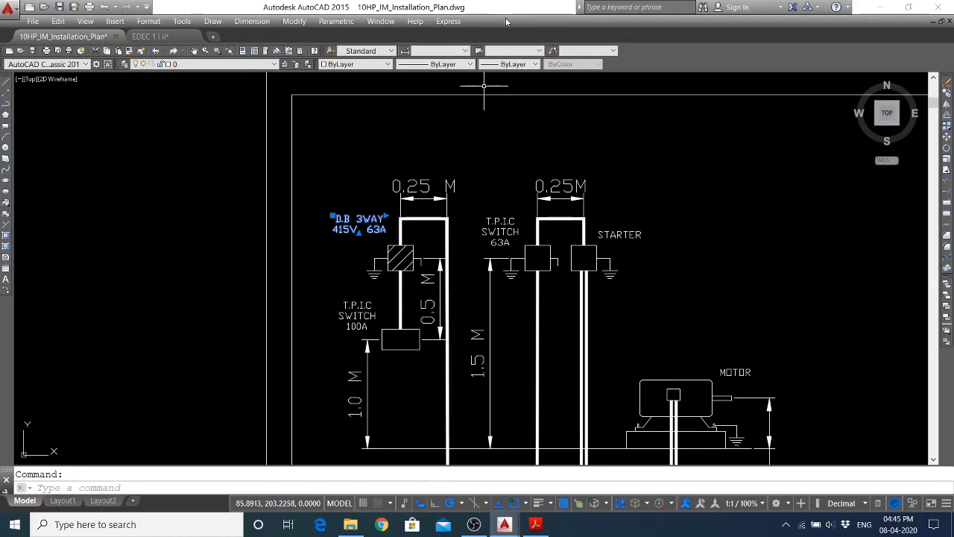
pyautogui.click(947, 93)
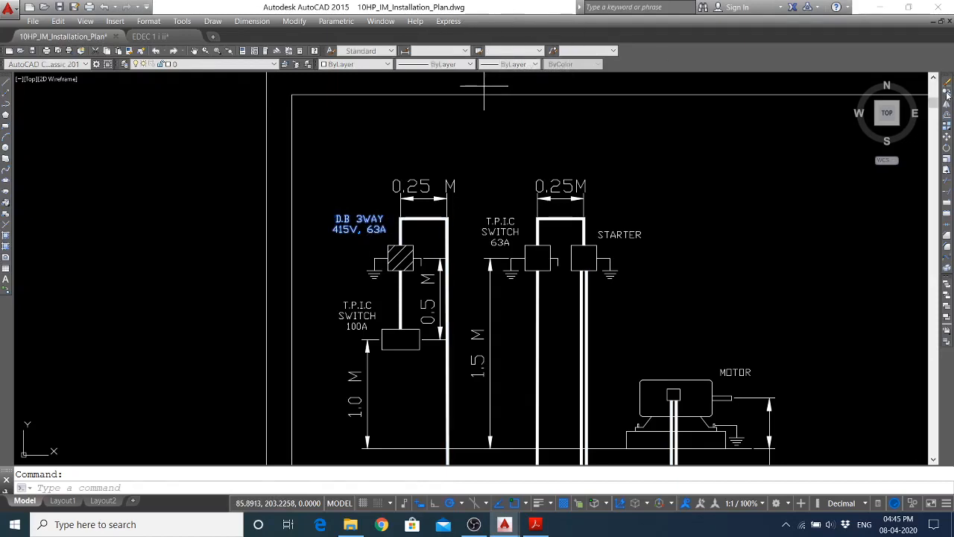
pyautogui.click(343, 134)
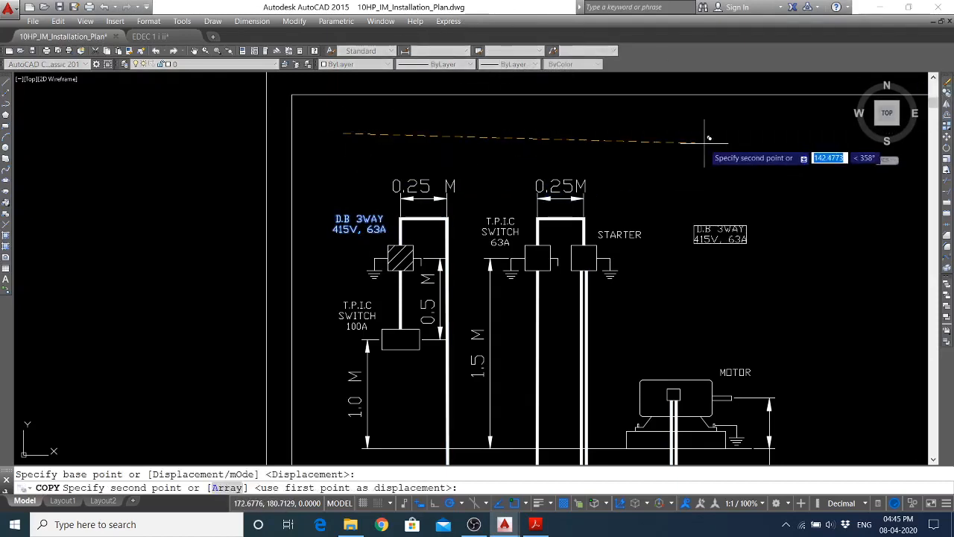
pyautogui.click(702, 136)
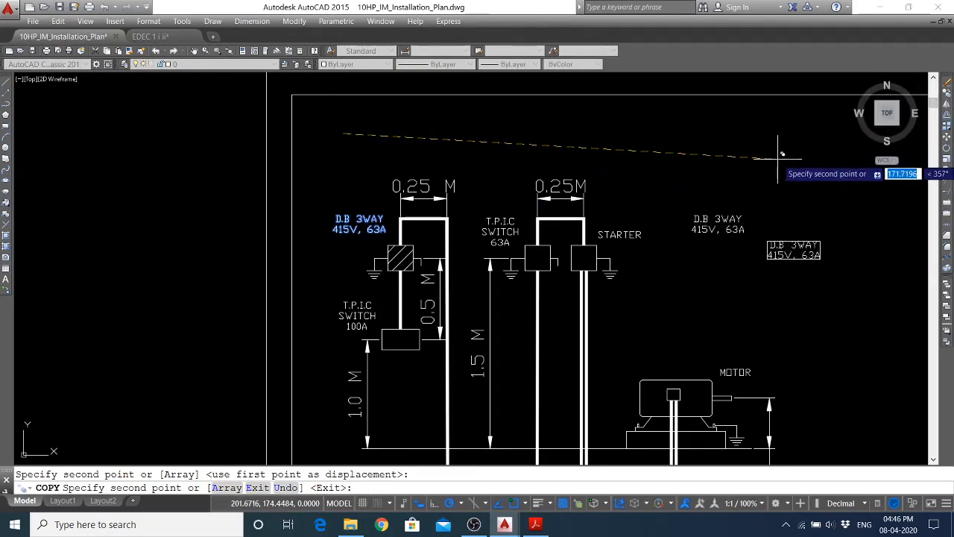
pyautogui.press('Escape')
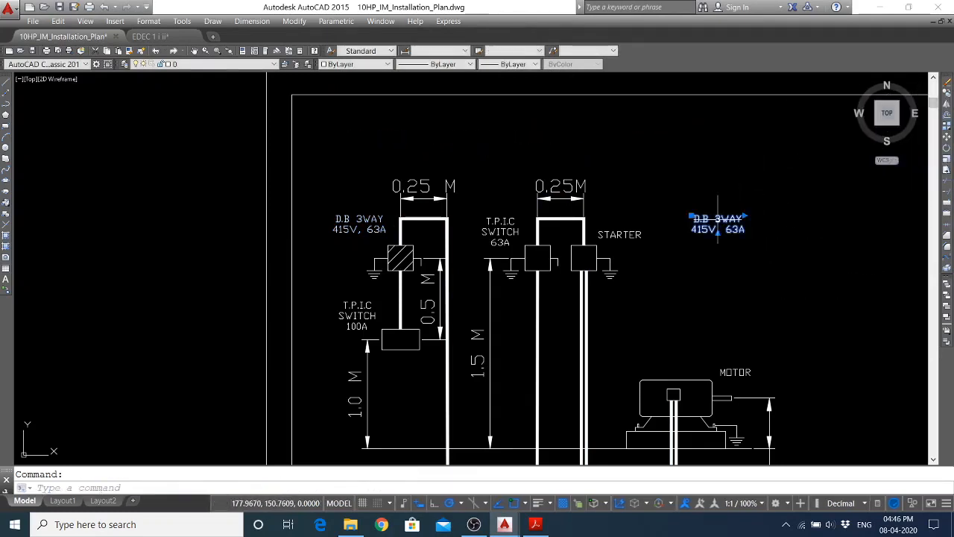
# Replace the text of the copied D.B 3WAY label with 1100V, and check the cable specification in the reference PDF
pyautogui.doubleClick(715, 222)
pyautogui.hotkey('ctrl', 'a')
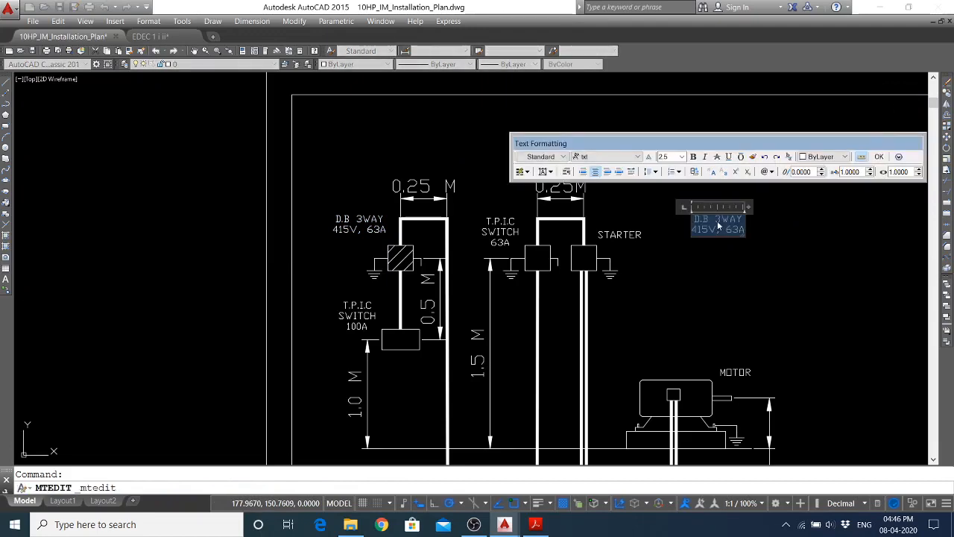
pyautogui.press('Delete')
pyautogui.write('1100')
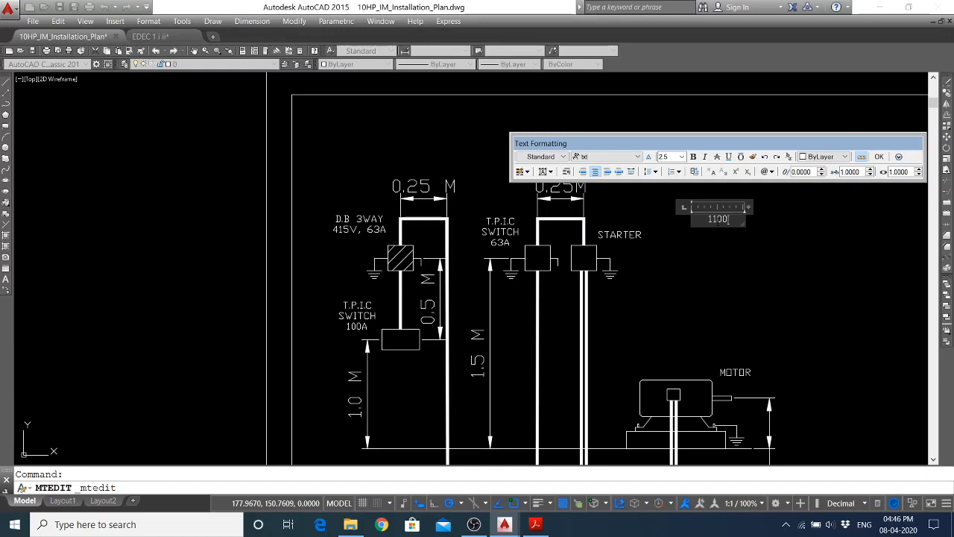
pyautogui.write('v')
pyautogui.press('BackSpace')
pyautogui.write('C')
pyautogui.write(',')
pyautogui.click(535, 524)
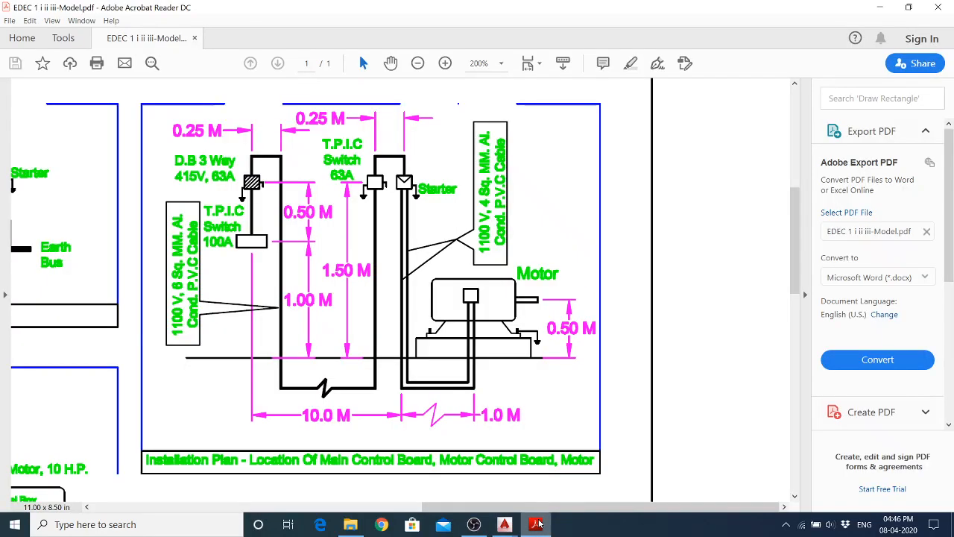
pyautogui.click(537, 524)
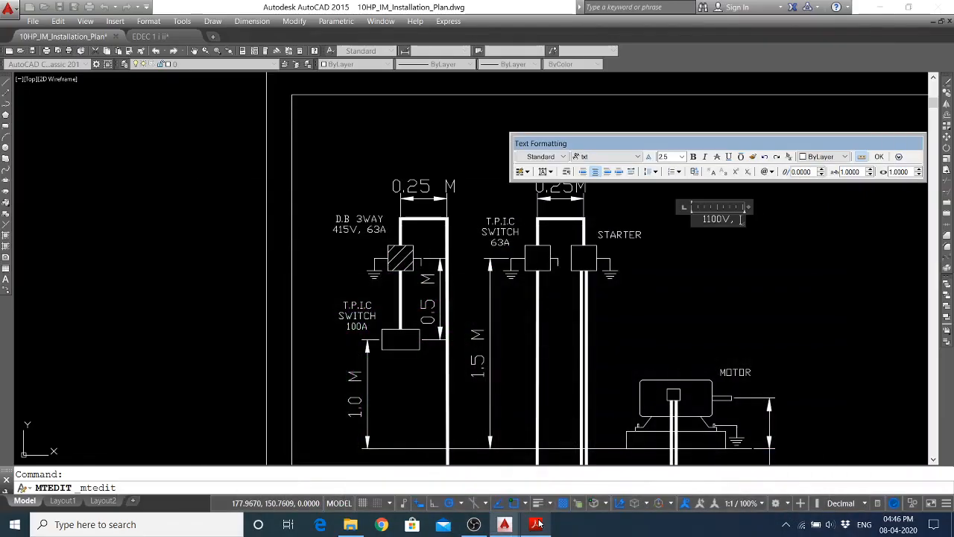
# Complete the cable label with 6Sq. MM, Al. COND. PVC CABLE and widen its text frame to about 41 units, giving two lines
pyautogui.write('6Sq')
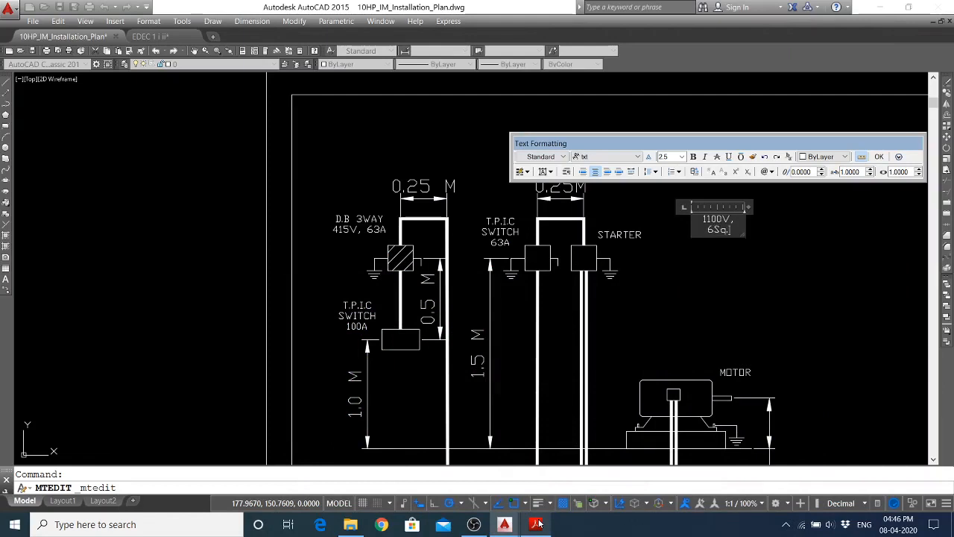
pyautogui.write('. MM, AL. COND.')
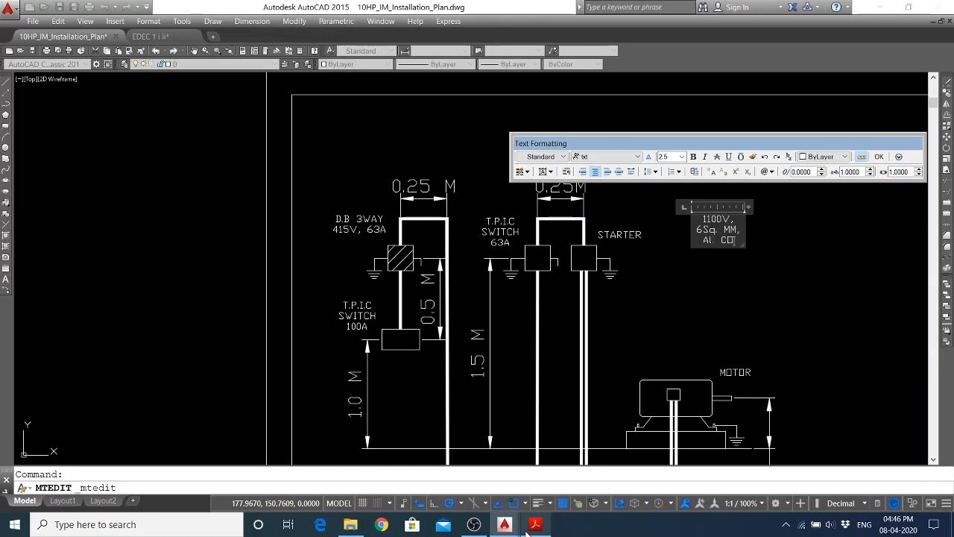
pyautogui.write('D.')
pyautogui.press('Return')
pyautogui.write('pvc')
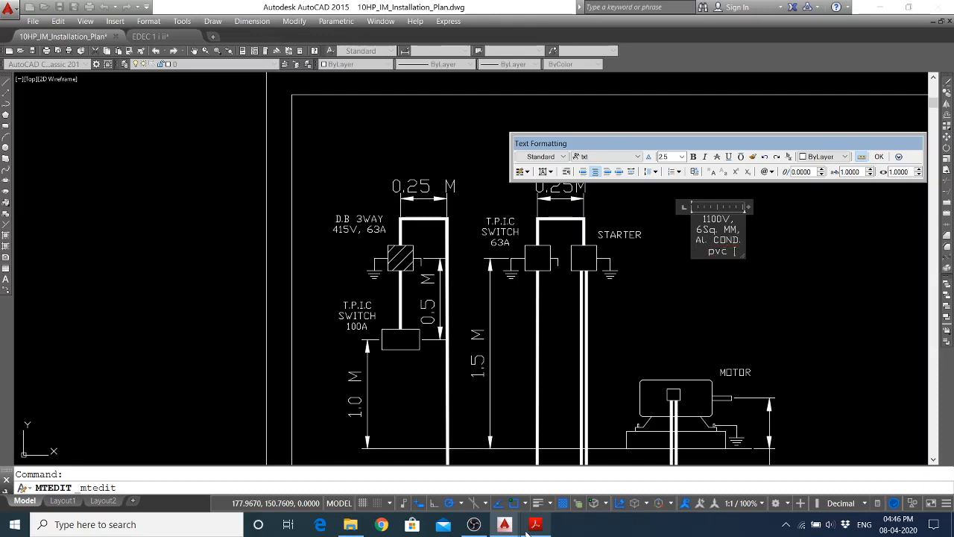
pyautogui.write(' CABLE')
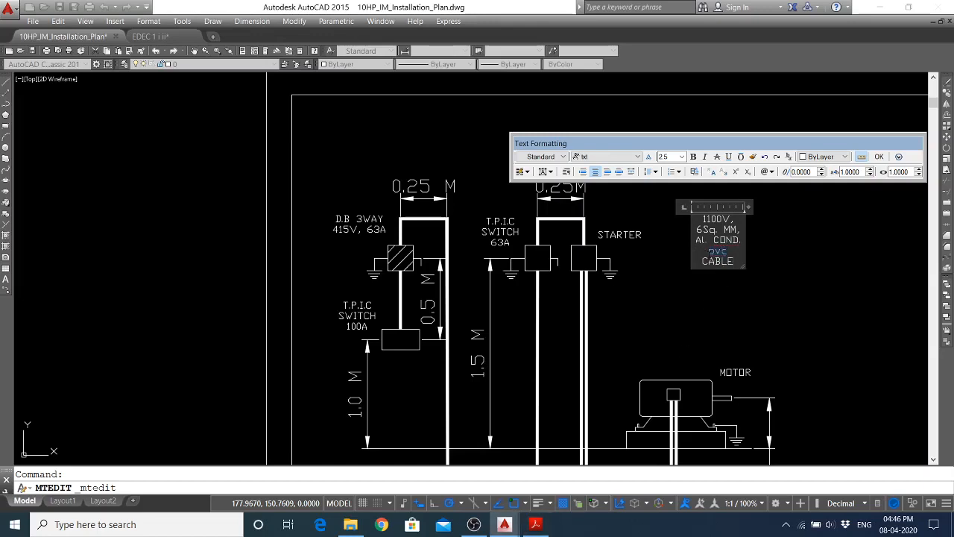
pyautogui.write('PVC')
pyautogui.moveTo(747, 206); pyautogui.dragTo(799, 207)
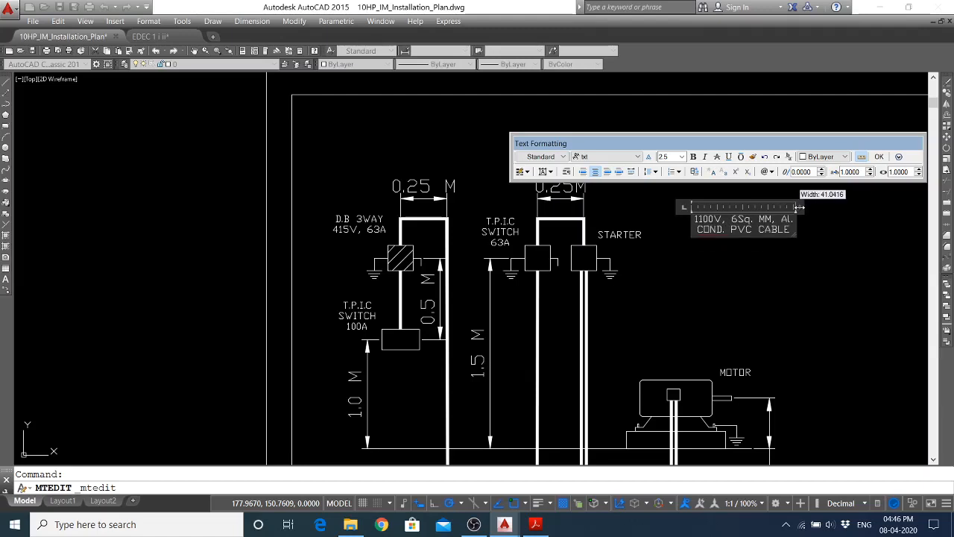
pyautogui.click(883, 162)
# Rotate the cable label 90° counterclockwise about its lower-left corner so it reads vertically
pyautogui.click(749, 226)
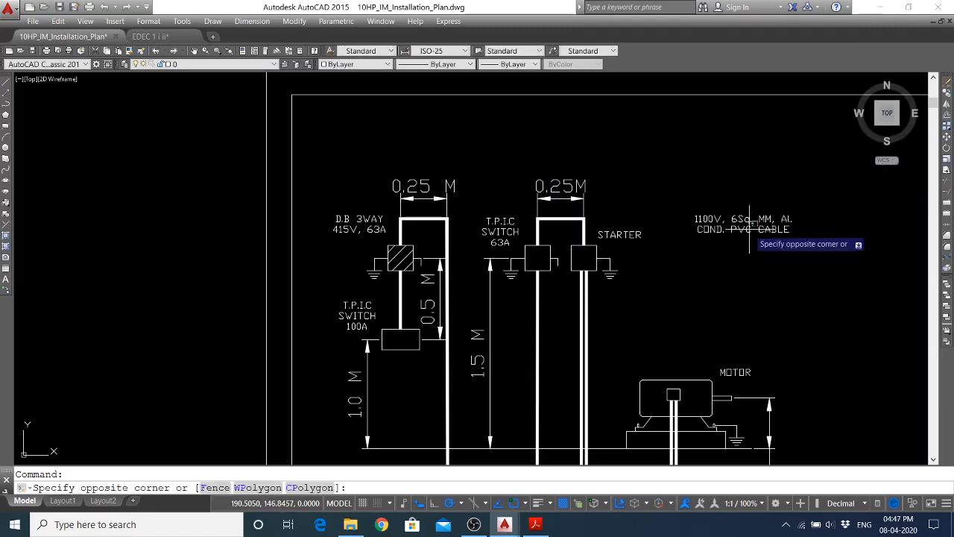
pyautogui.click(730, 211)
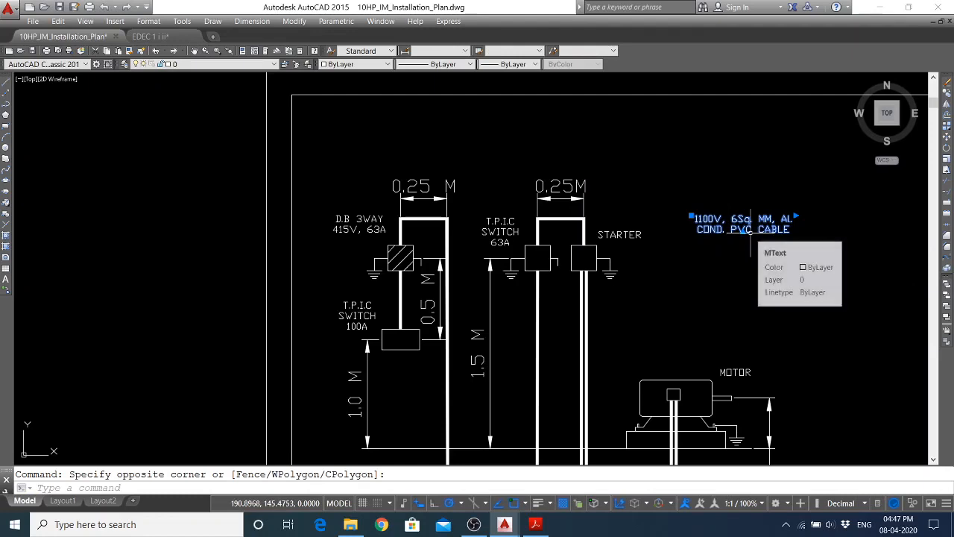
pyautogui.click(948, 149)
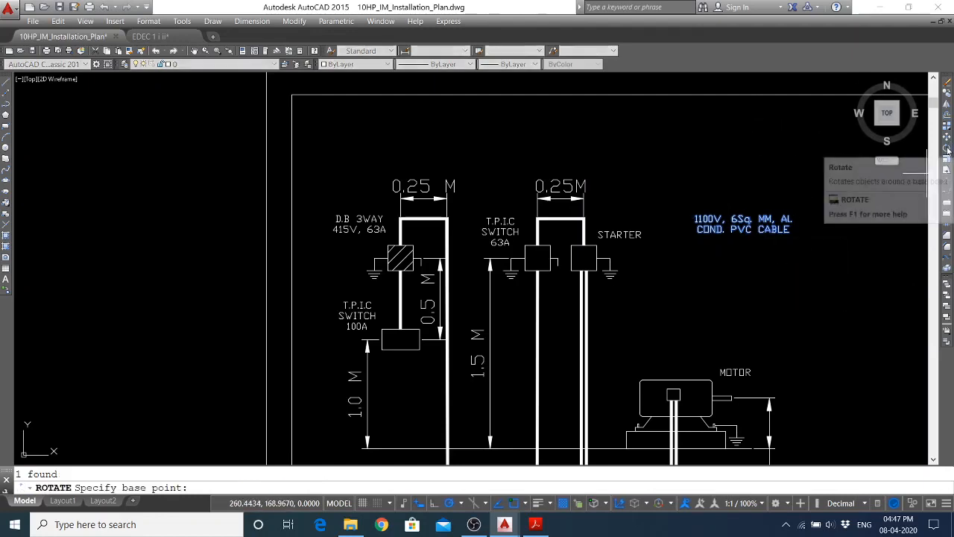
pyautogui.click(693, 234)
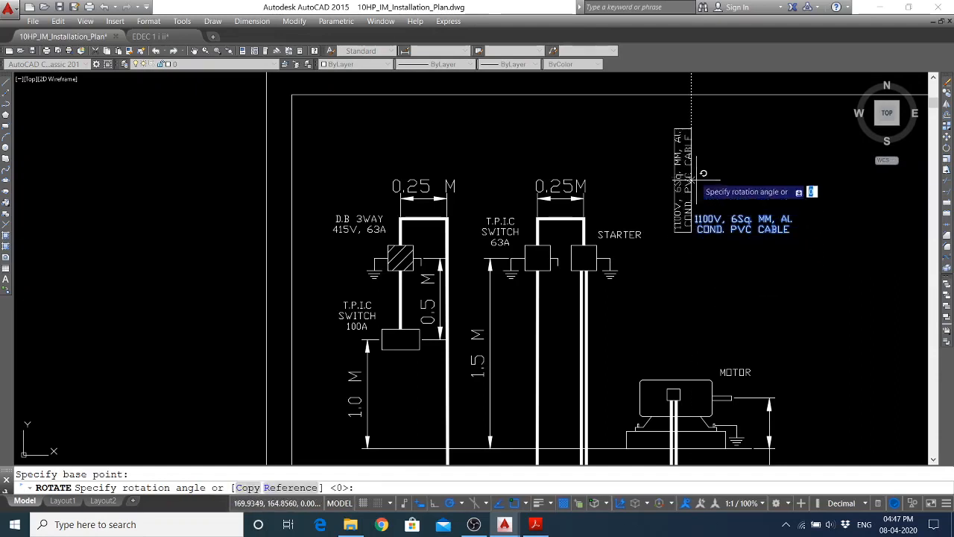
pyautogui.click(693, 137)
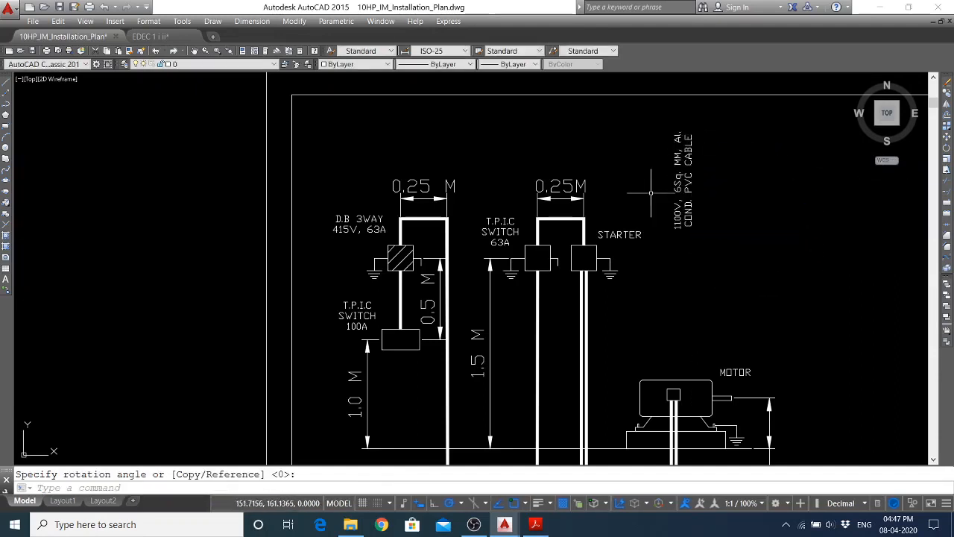
# Move the vertical cable label to the left of the T.P.I.C SWITCH 100A label and compare it with the reference PDF
pyautogui.click(709, 147)
pyautogui.click(662, 202)
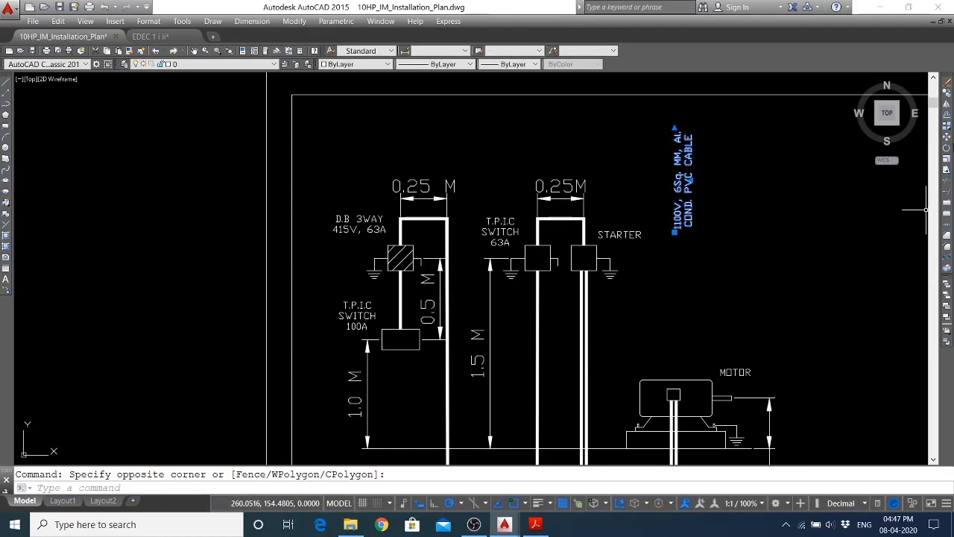
pyautogui.click(948, 138)
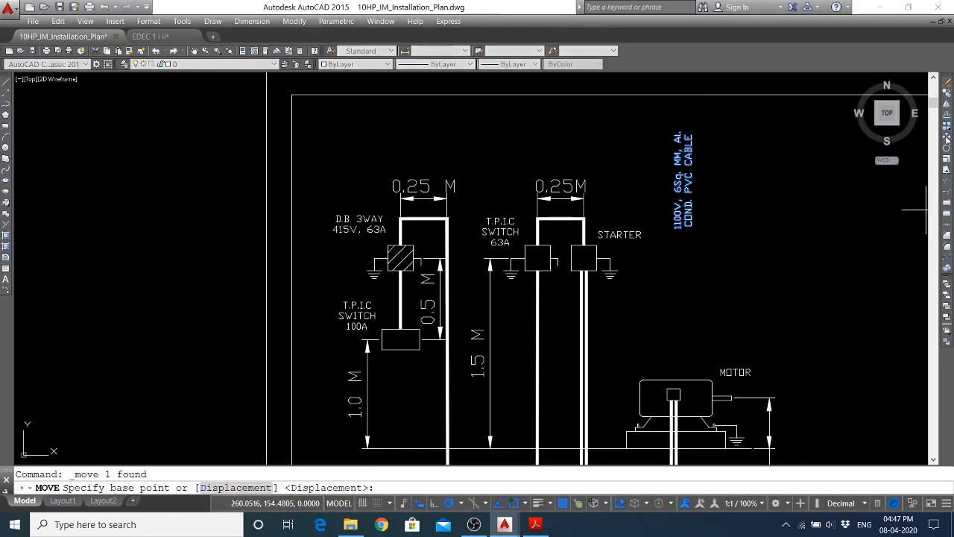
pyautogui.click(693, 231)
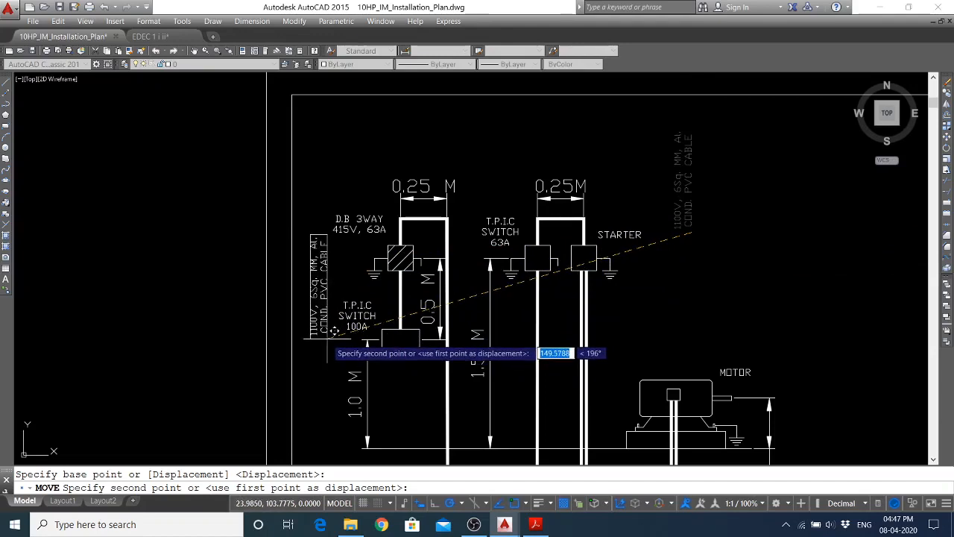
pyautogui.click(335, 331)
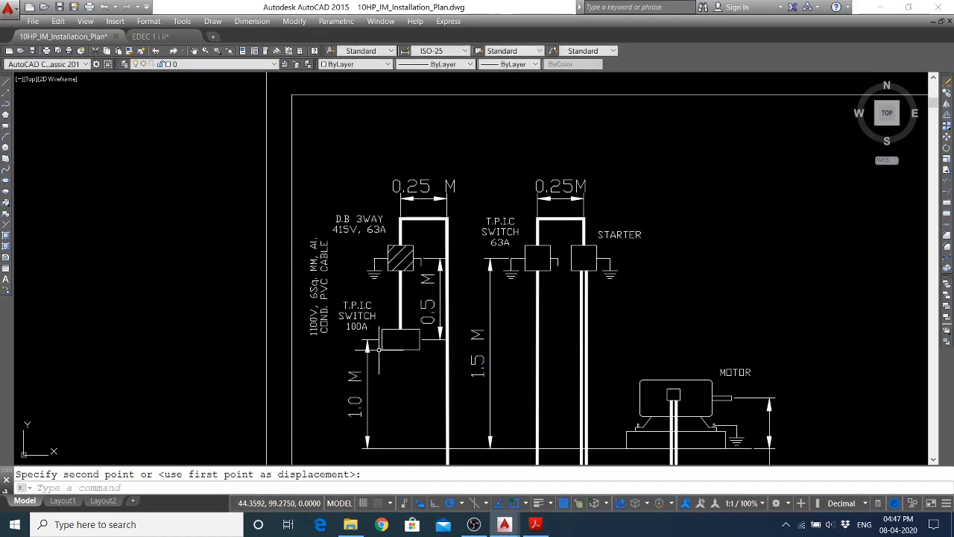
pyautogui.click(534, 524)
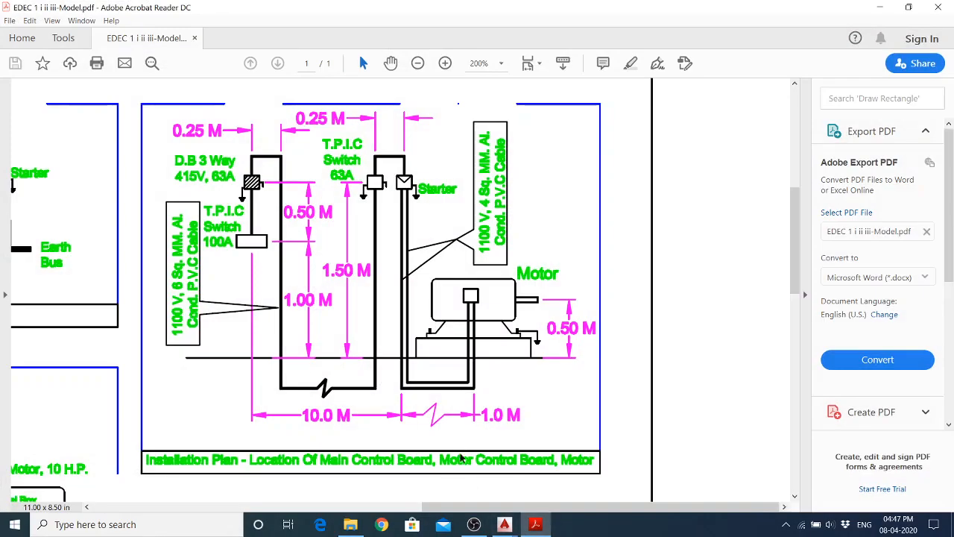
pyautogui.click(504, 524)
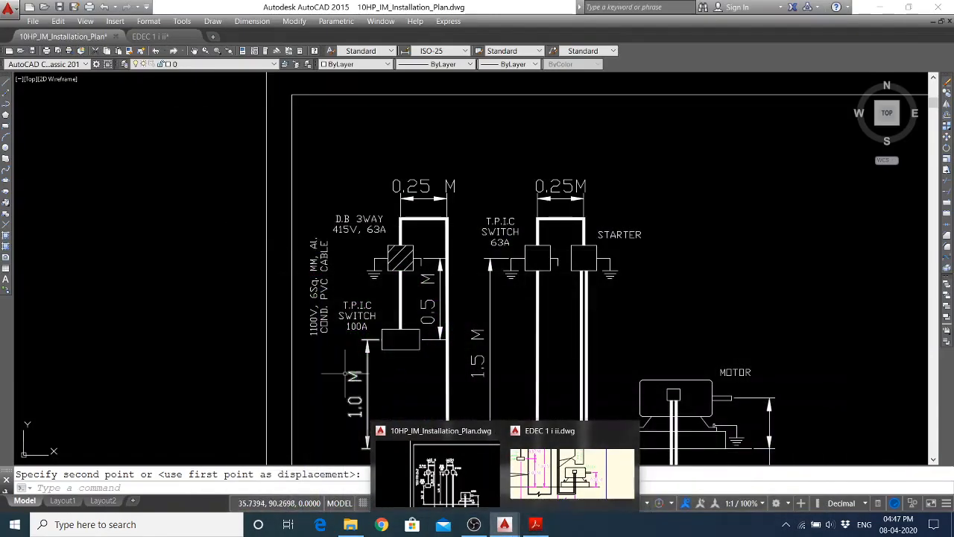
# Move the vertical cable label to the right side of the tall riser coming from the D.B 3WAY board
pyautogui.click(316, 332)
pyautogui.click(947, 136)
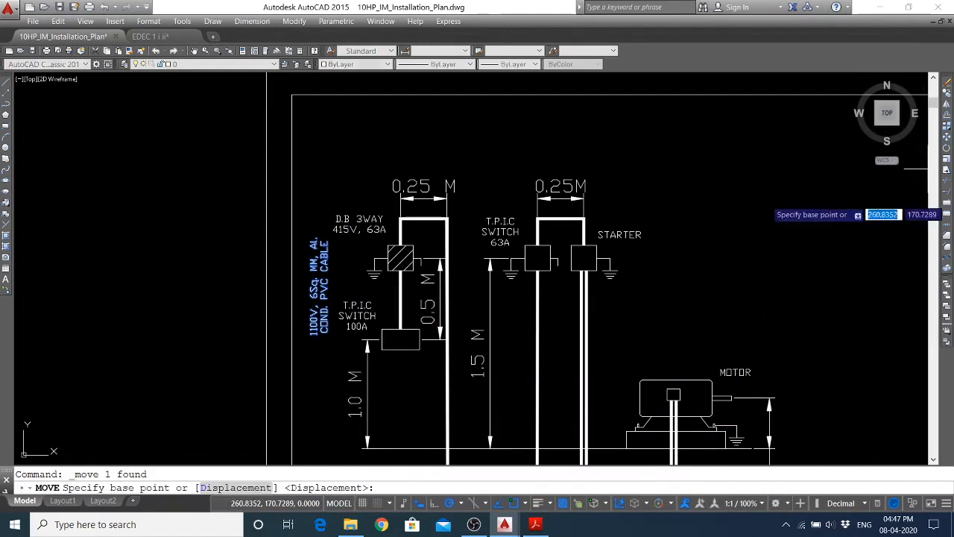
pyautogui.click(696, 174)
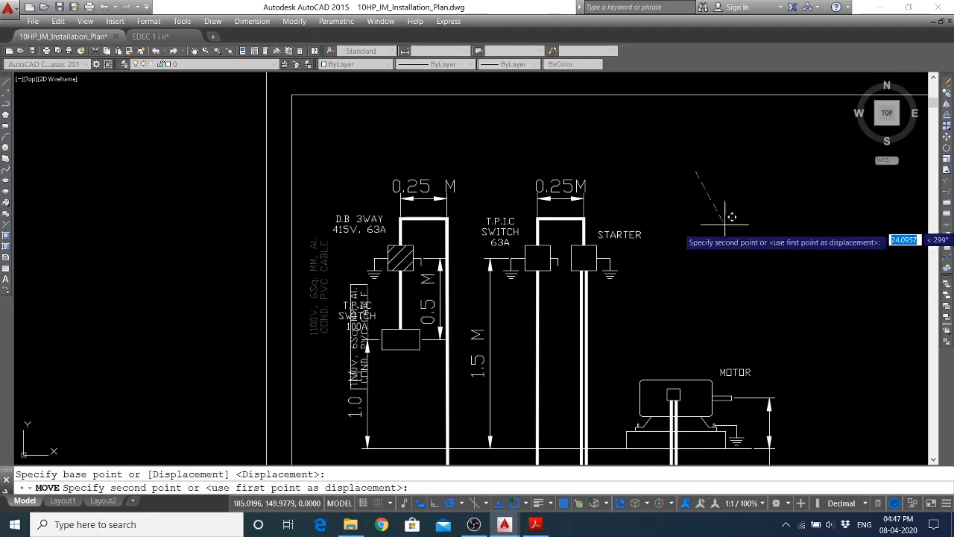
pyautogui.click(840, 171)
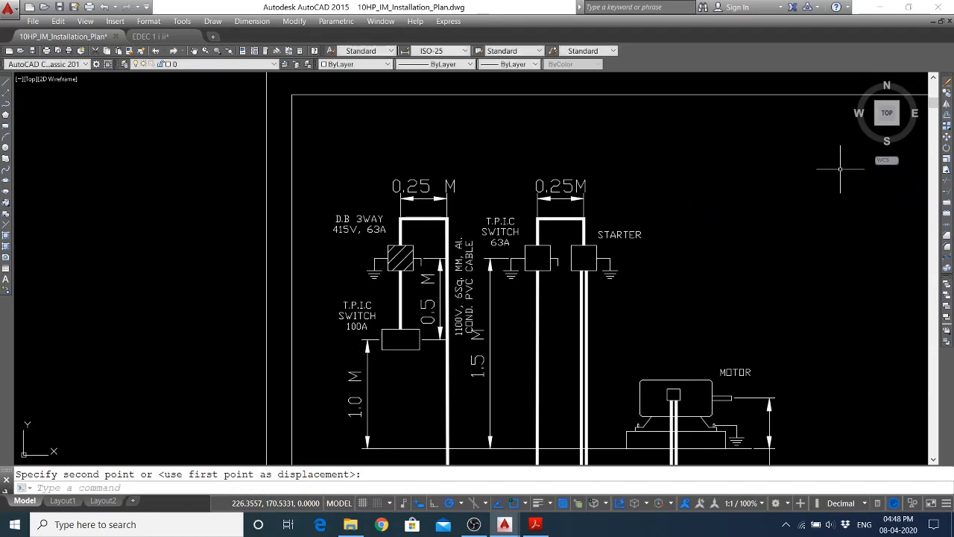
# Rotate the vertical cable label 180° about its lower-left corner so it reads downwards
pyautogui.click(946, 149)
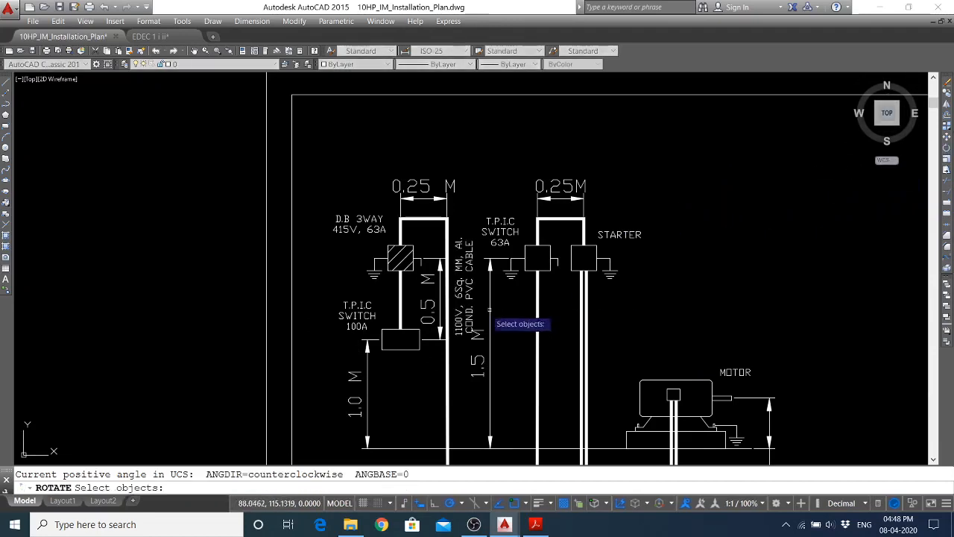
pyautogui.click(467, 292)
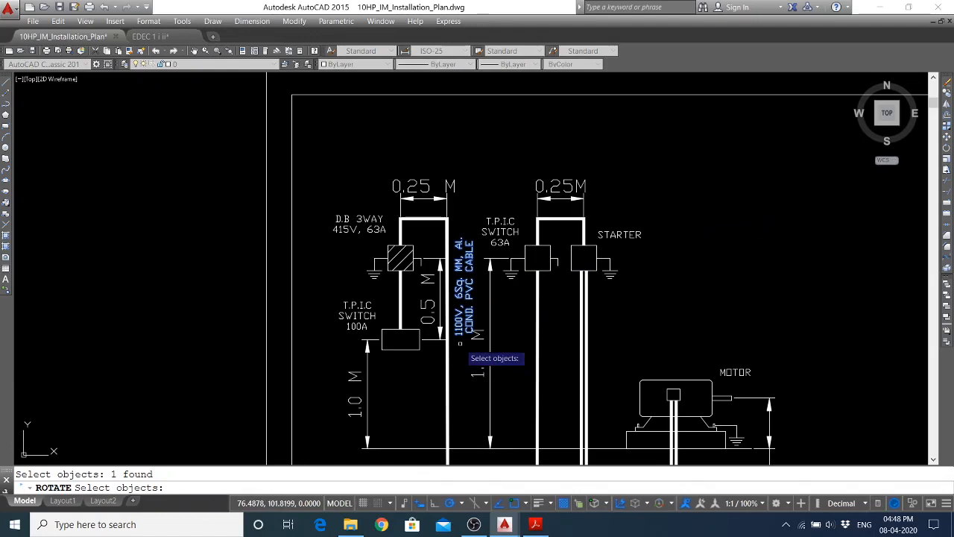
pyautogui.press('Return')
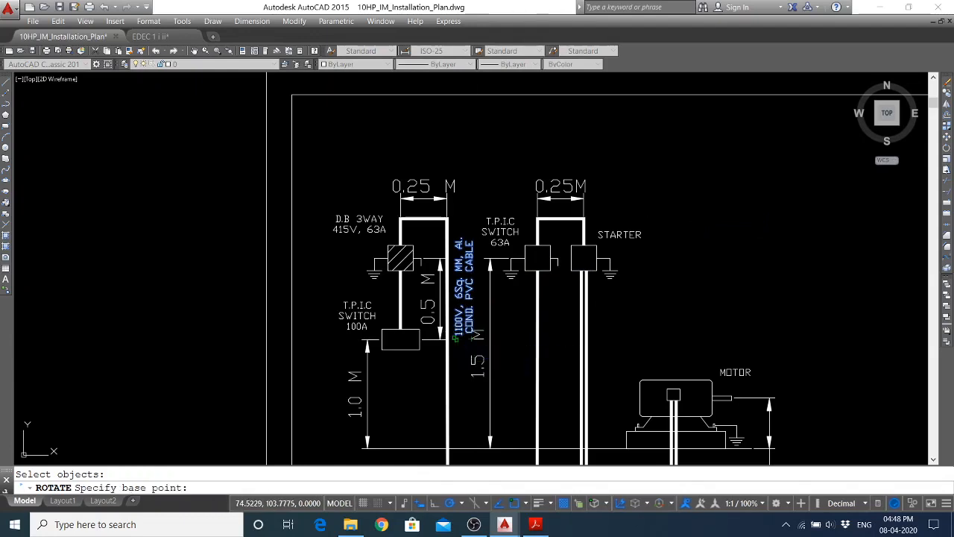
pyautogui.click(455, 339)
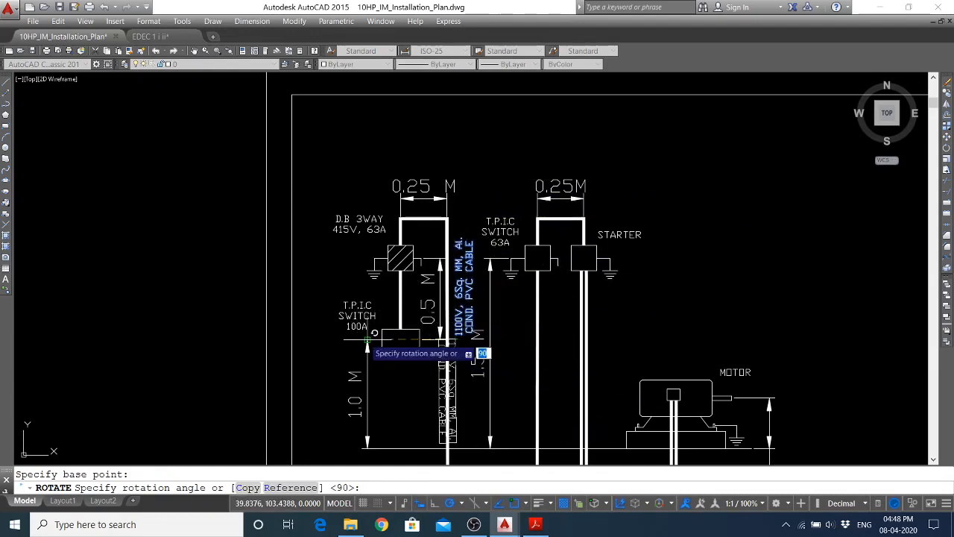
pyautogui.press('Escape')
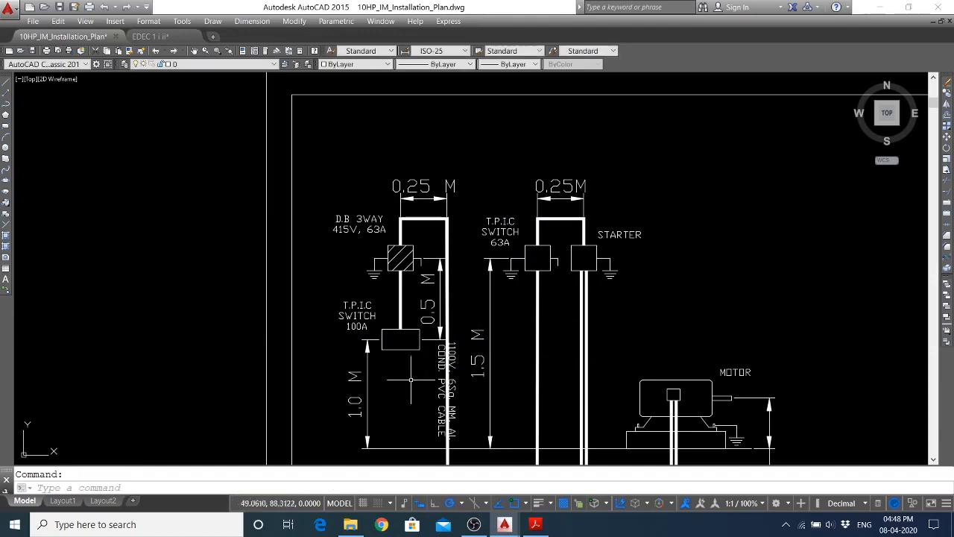
# Reposition the rotated cable label just right of the D.B riser, level with the riser's upper end
pyautogui.click(446, 387)
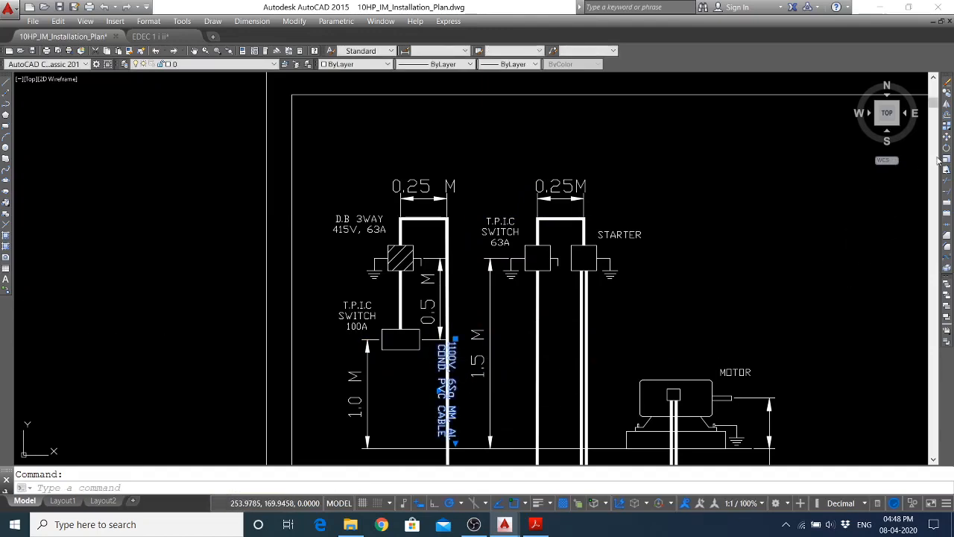
pyautogui.click(947, 136)
pyautogui.click(612, 312)
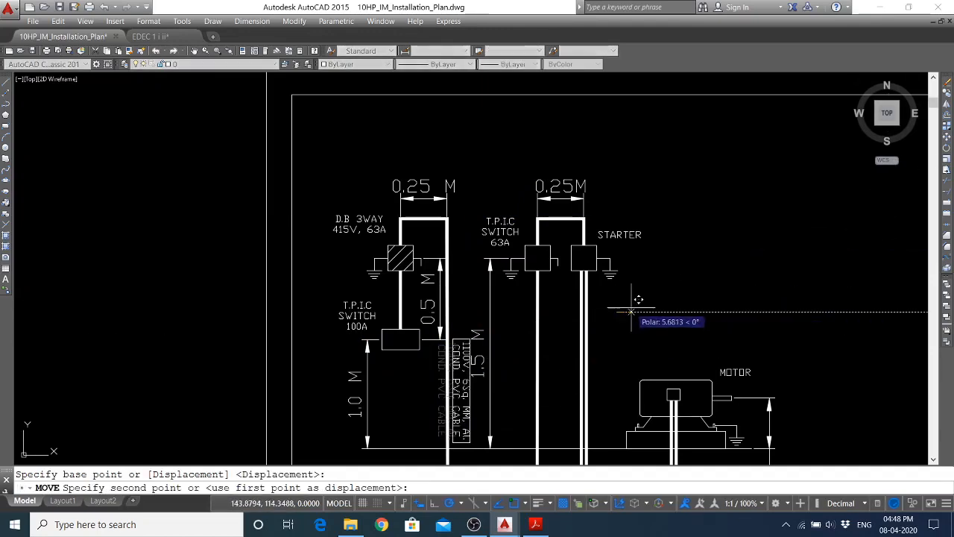
pyautogui.click(631, 311)
pyautogui.click(468, 388)
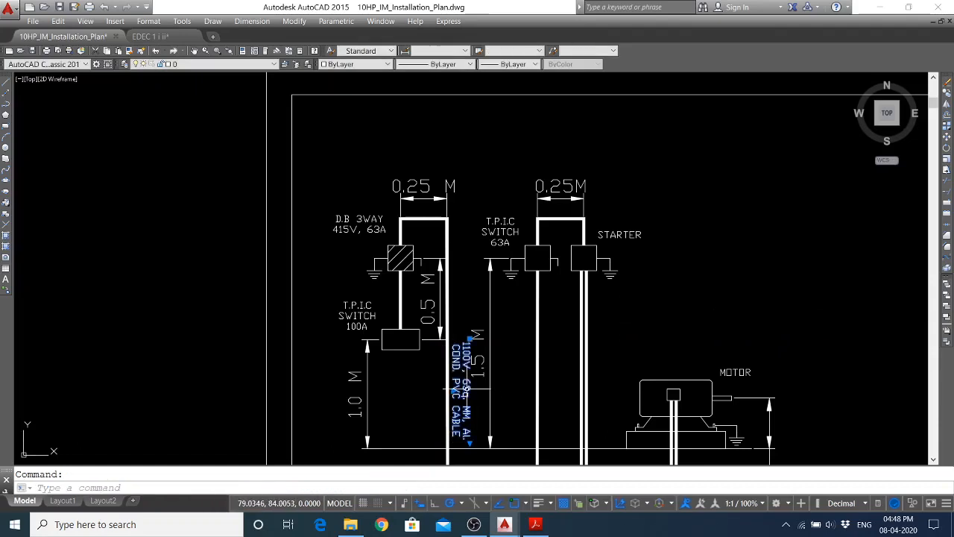
pyautogui.click(947, 146)
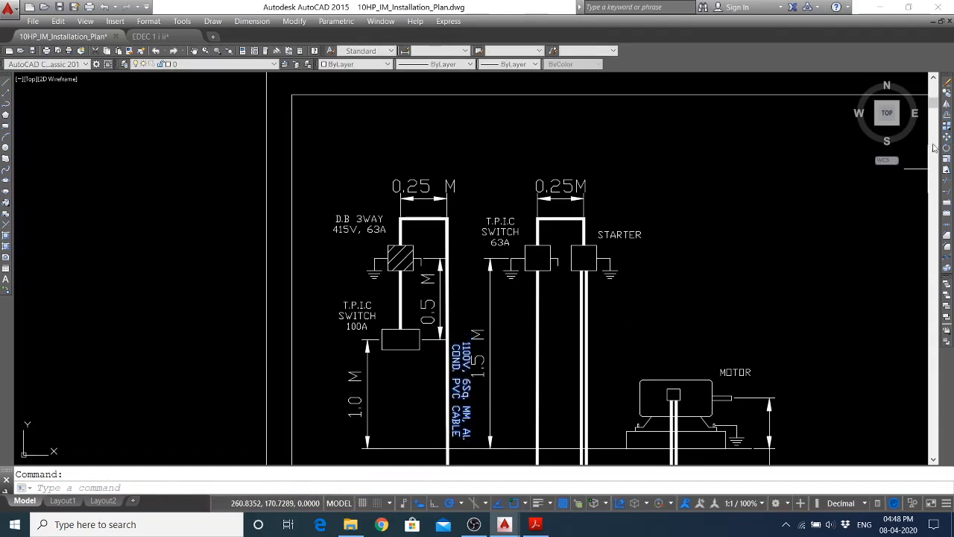
pyautogui.click(472, 330)
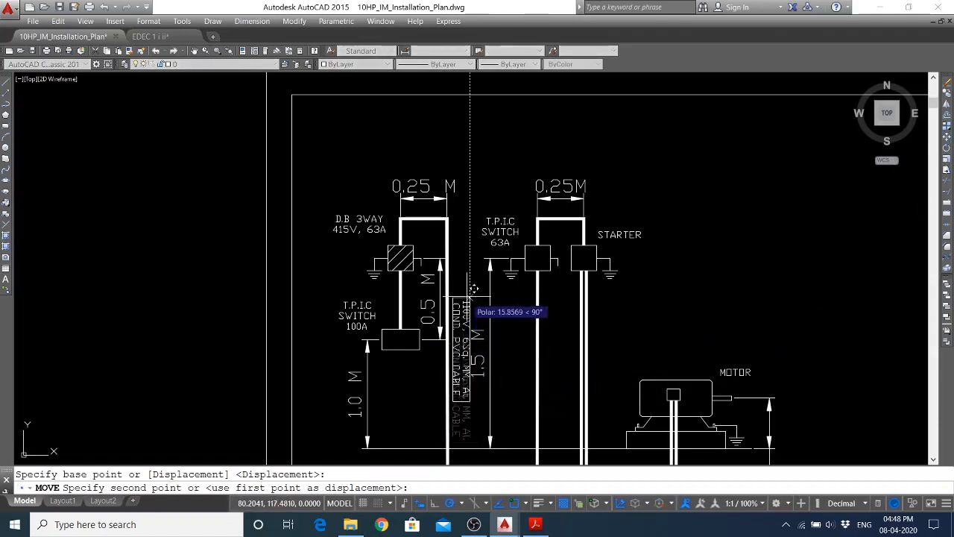
pyautogui.click(469, 222)
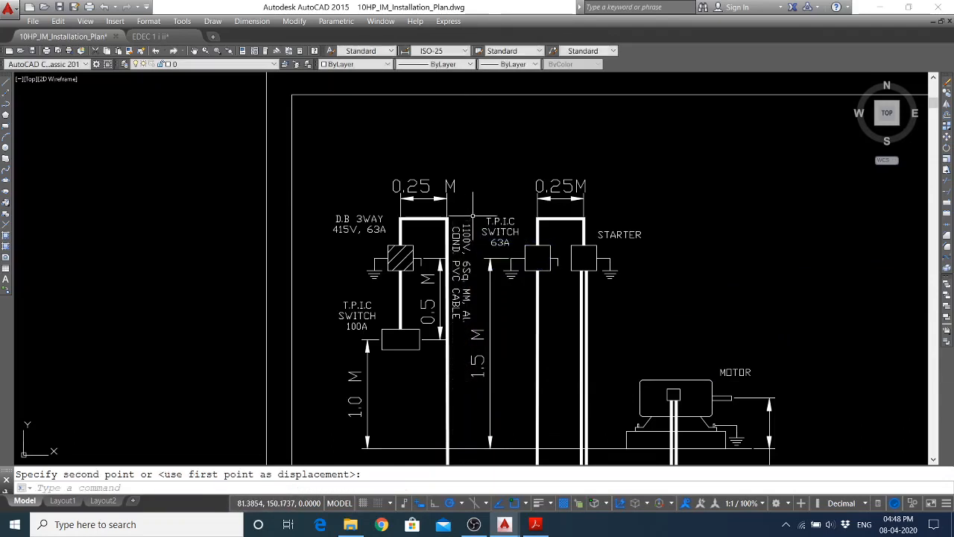
# Check the label frames in the reference PDF and draw a rectangle about 6.7 by 41 units around the cable label
pyautogui.click(534, 525)
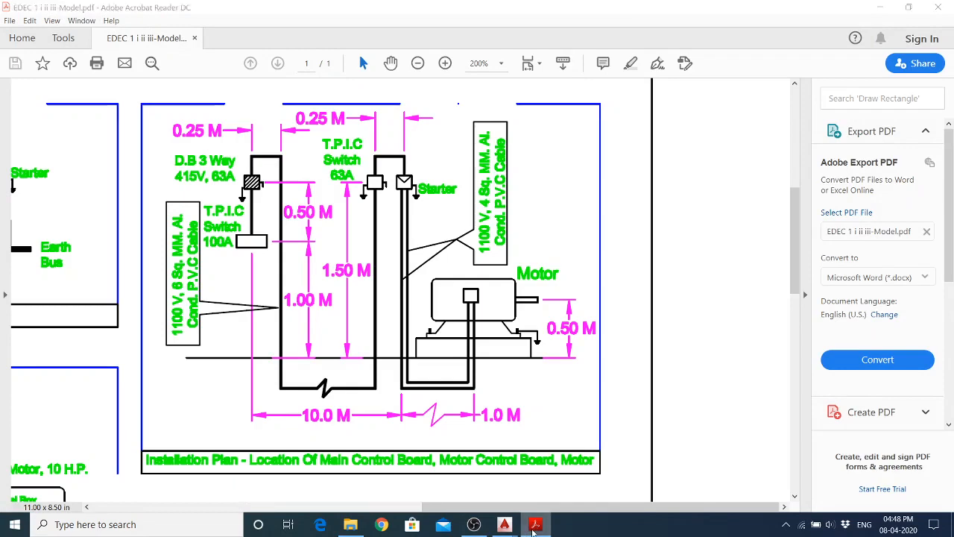
pyautogui.click(505, 525)
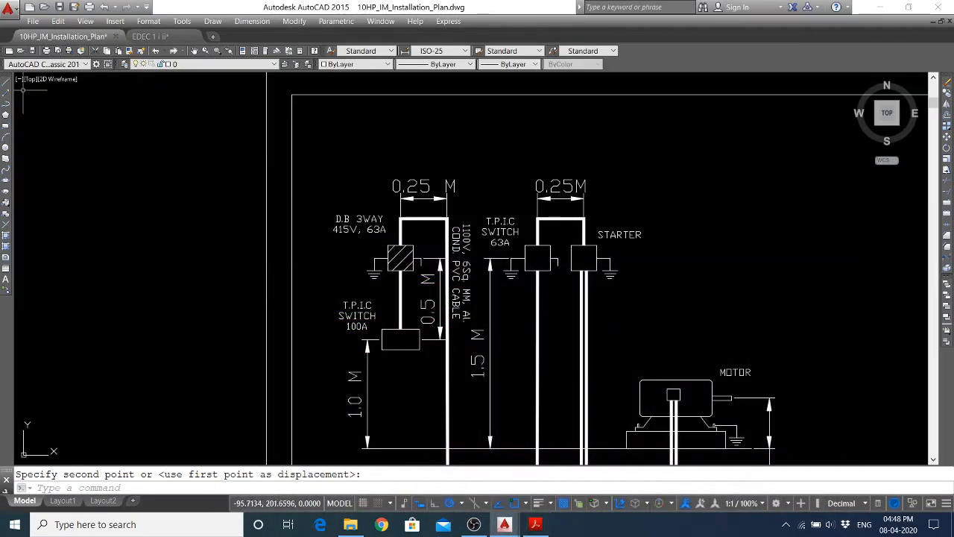
pyautogui.click(6, 121)
pyautogui.scroll(5, 549, 246)
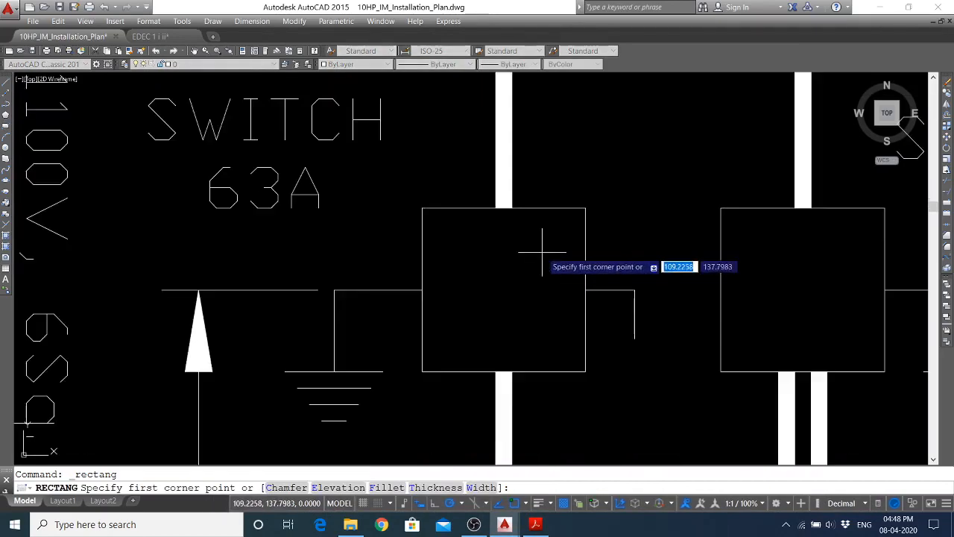
pyautogui.scroll(-2, 619, 261)
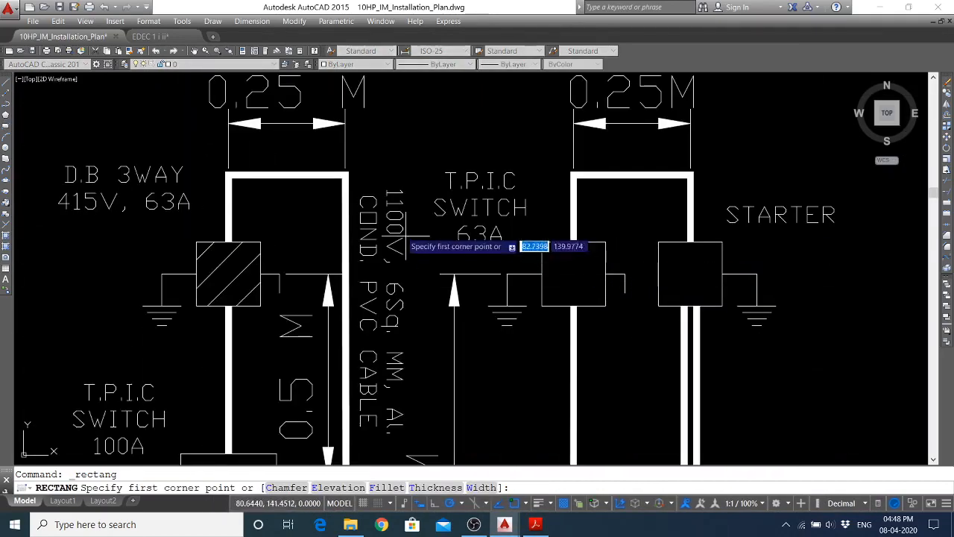
pyautogui.click(401, 181)
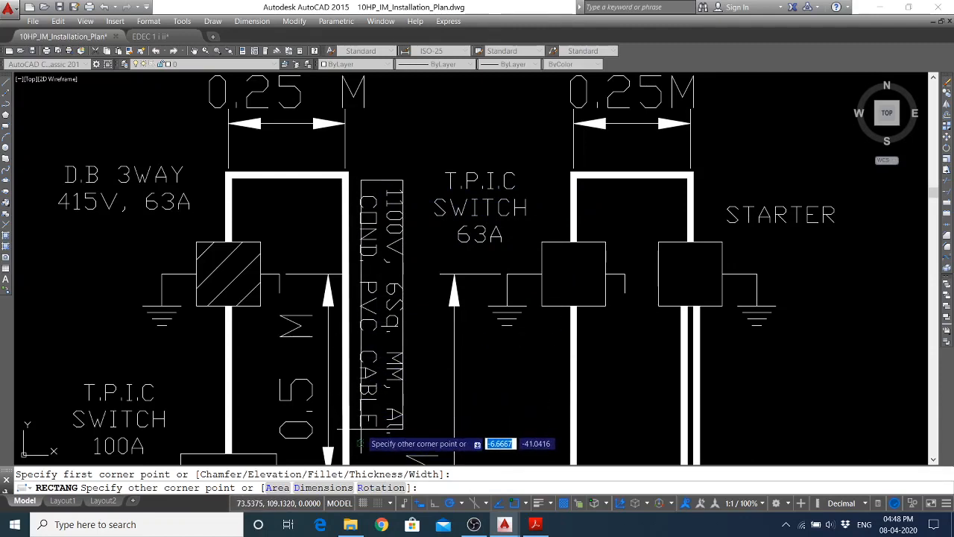
pyautogui.click(360, 441)
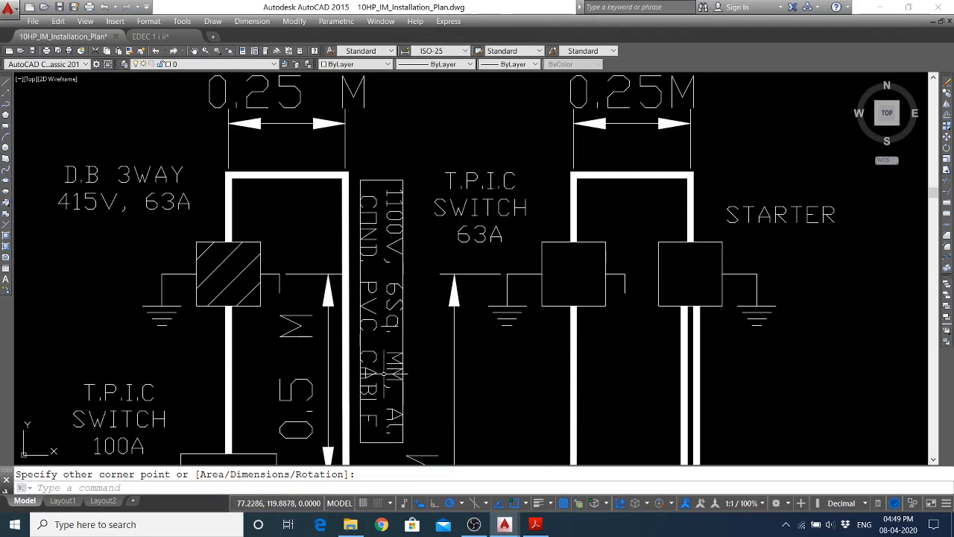
pyautogui.click(357, 440)
pyautogui.click(403, 380)
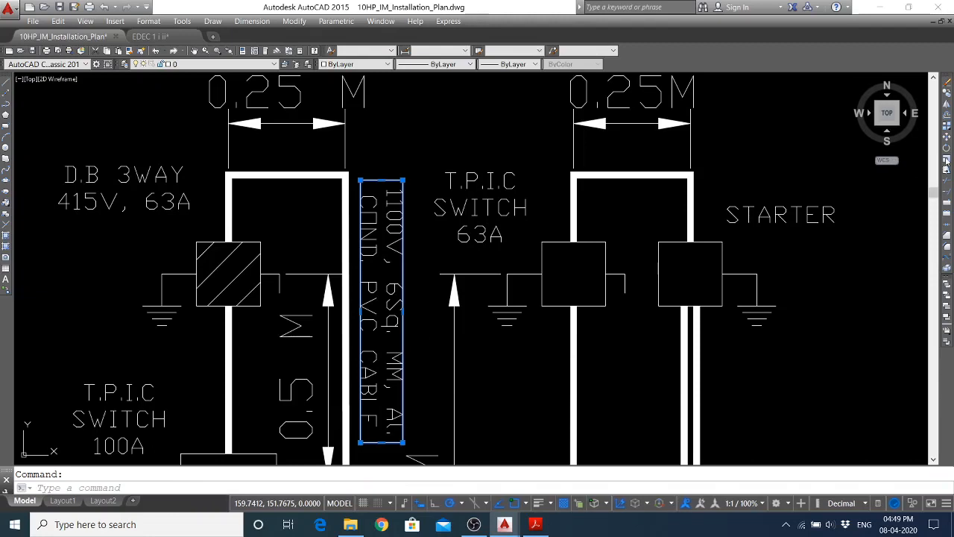
pyautogui.click(948, 160)
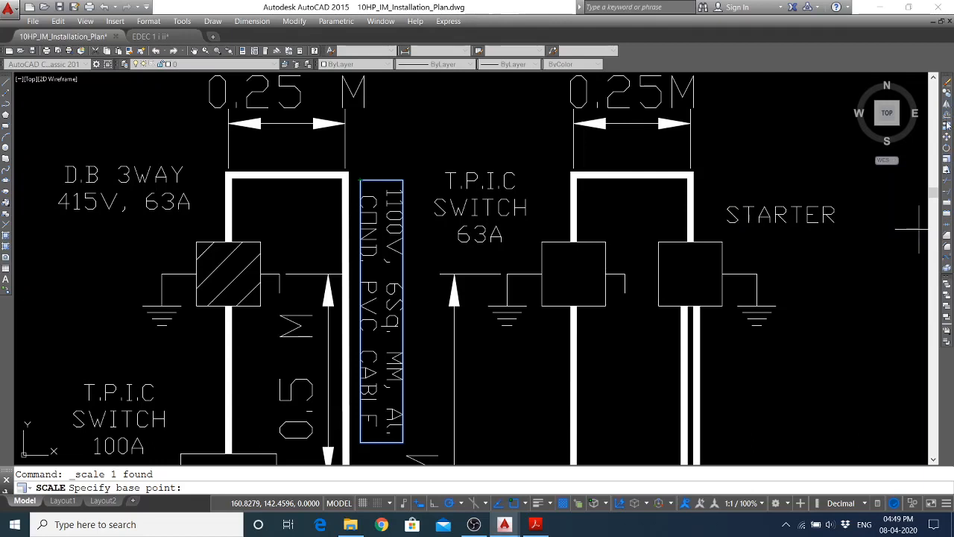
# Offset the rectangle around the cable label outwards by 0.1
pyautogui.click(947, 116)
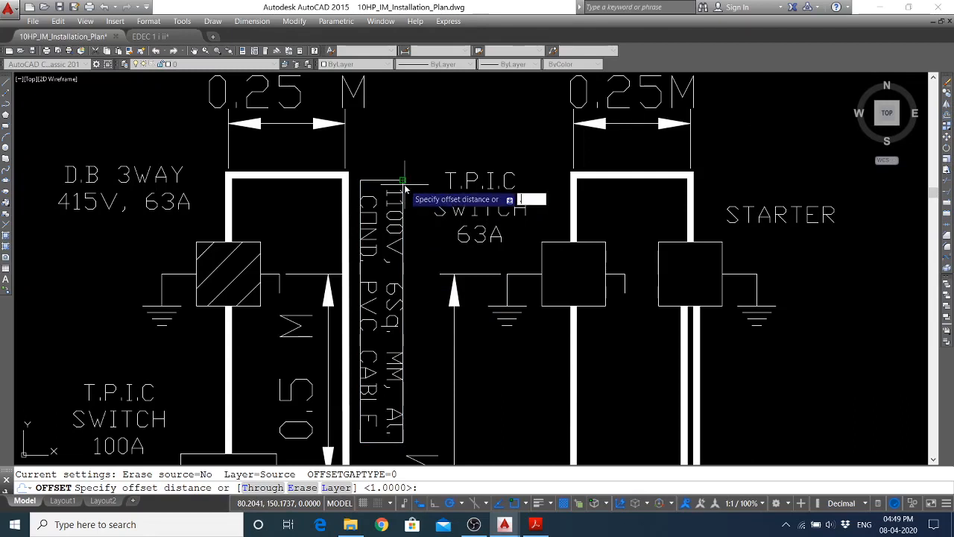
pyautogui.press('Return')
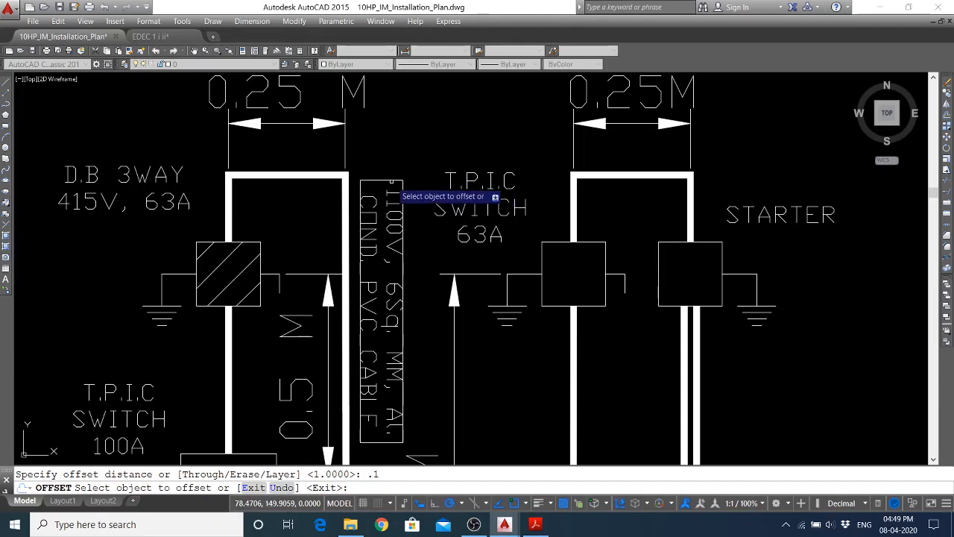
pyautogui.click(401, 181)
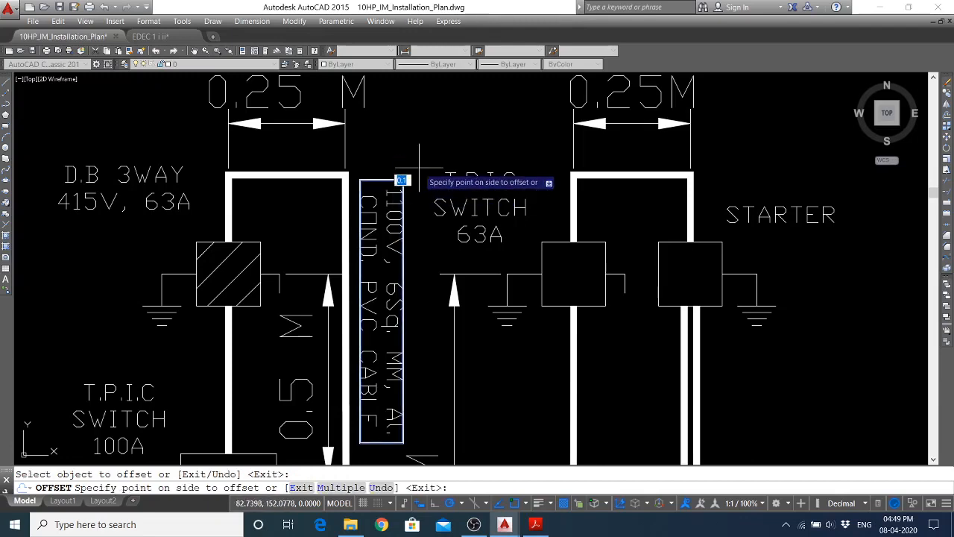
pyautogui.click(418, 169)
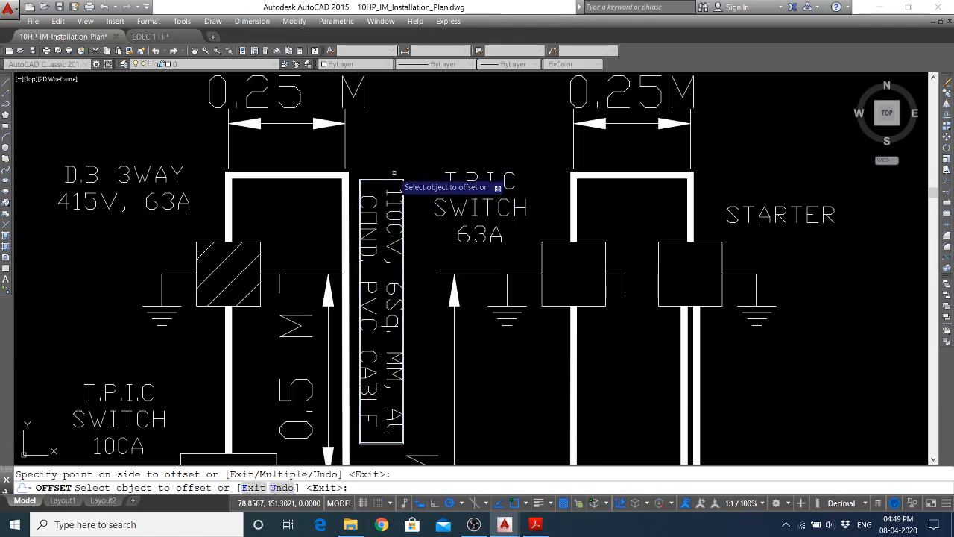
# Erase the inner of the two rectangles framing the cable label
pyautogui.click(948, 83)
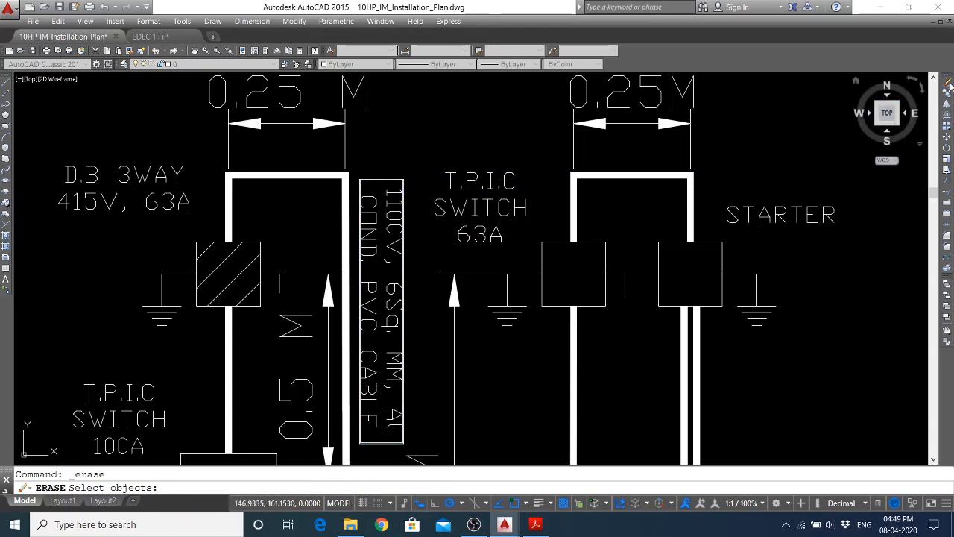
pyautogui.scroll(10, 383, 183)
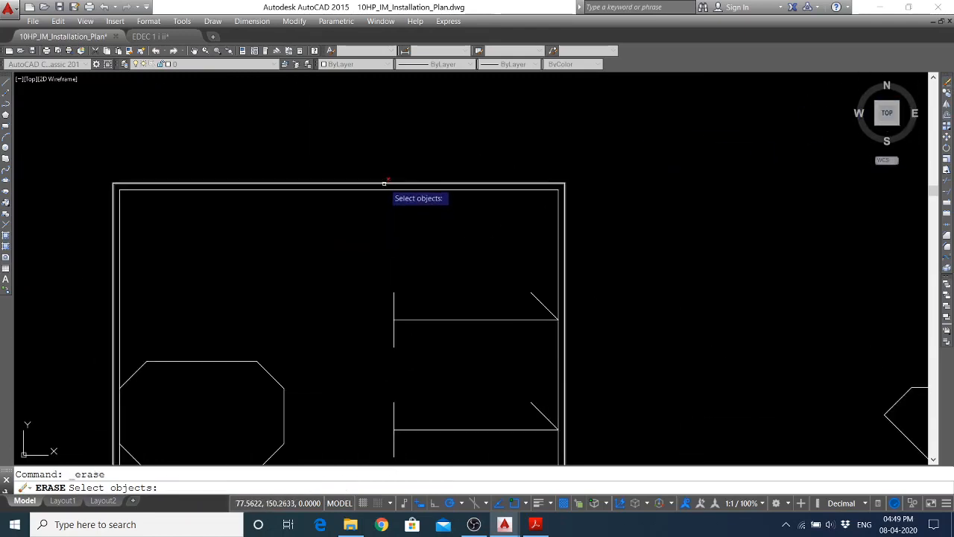
pyautogui.click(384, 189)
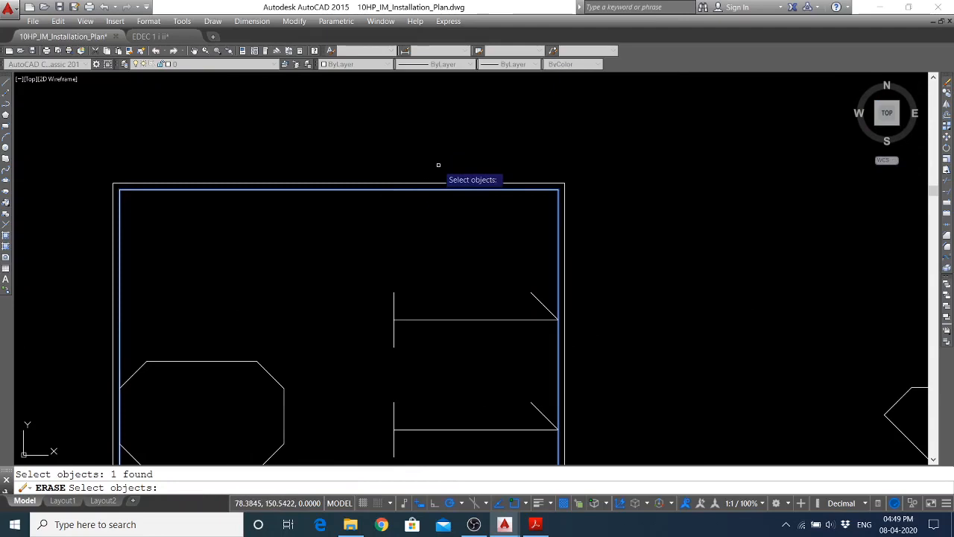
pyautogui.press('Return')
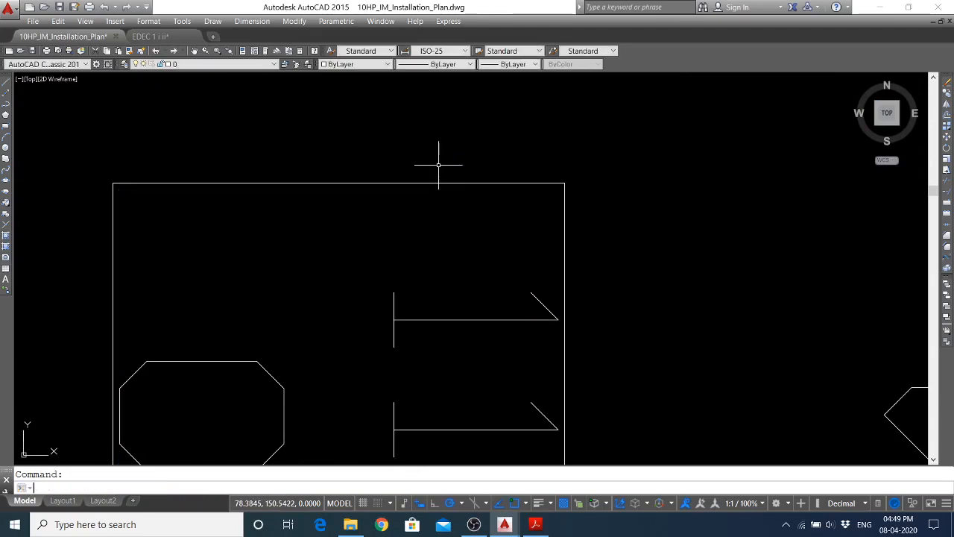
# Offset the remaining frame around the cable label outwards by 0.4
pyautogui.scroll(-10, 411, 143)
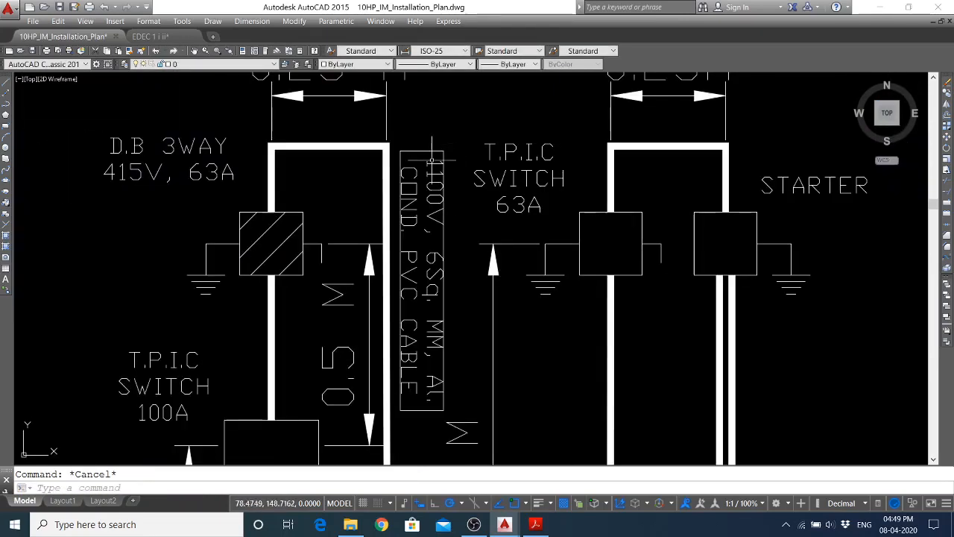
pyautogui.scroll(-2, 427, 235)
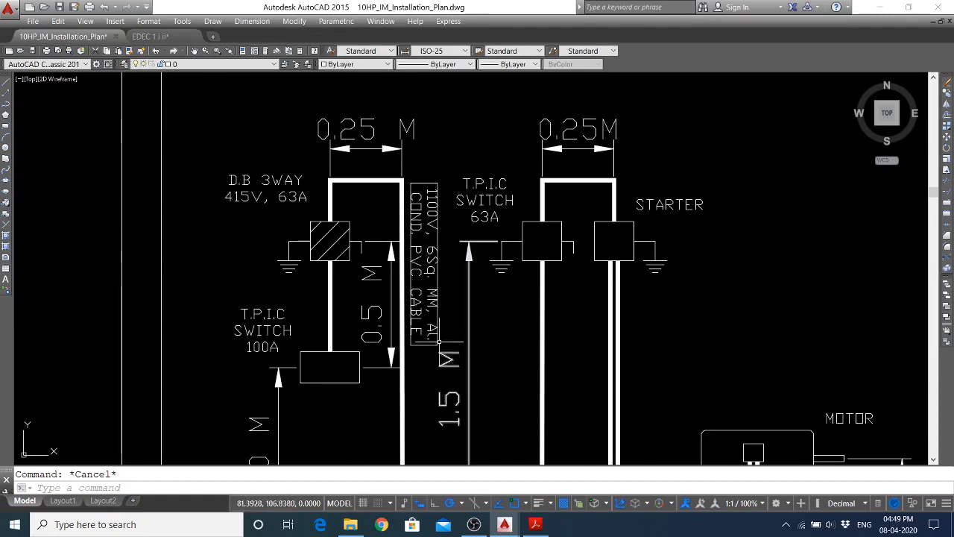
pyautogui.click(948, 119)
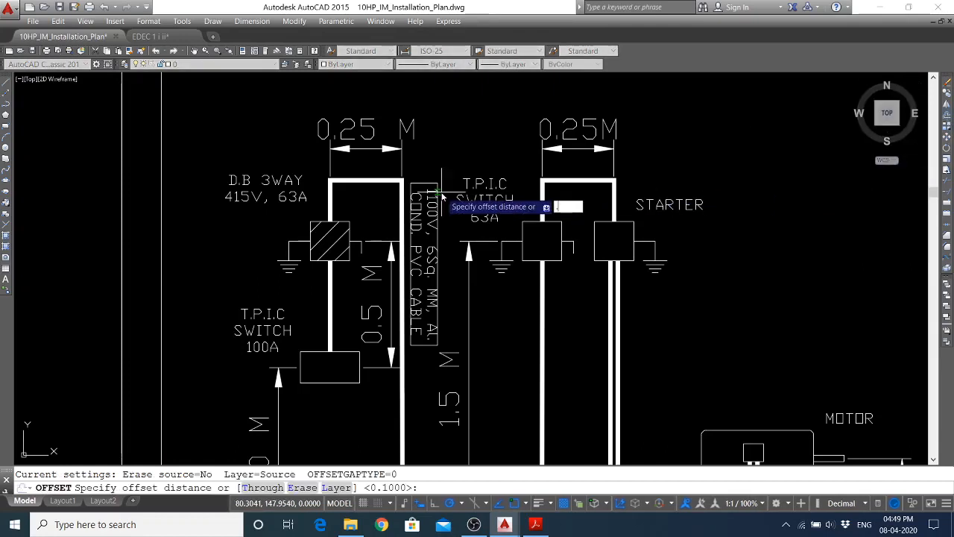
pyautogui.write('.4')
pyautogui.press('Return')
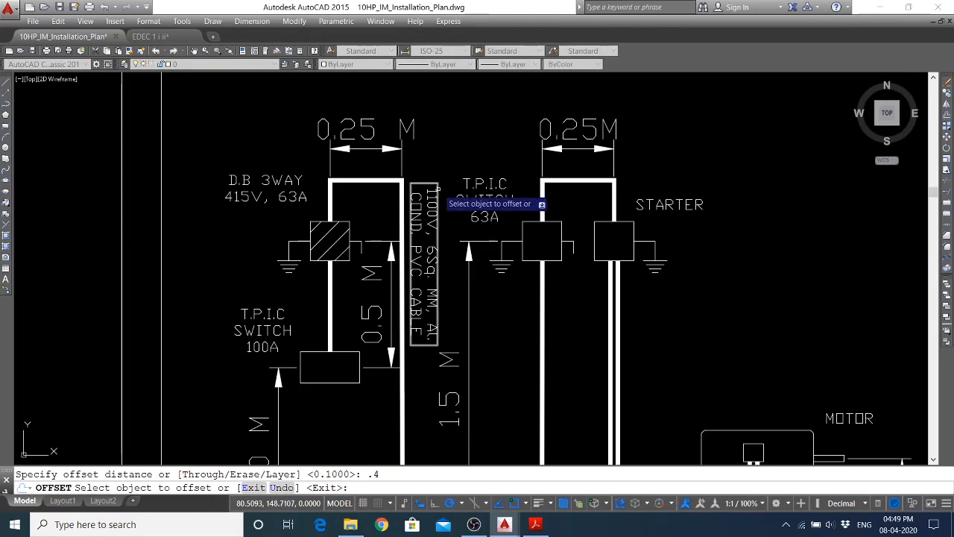
pyautogui.click(439, 192)
pyautogui.click(447, 187)
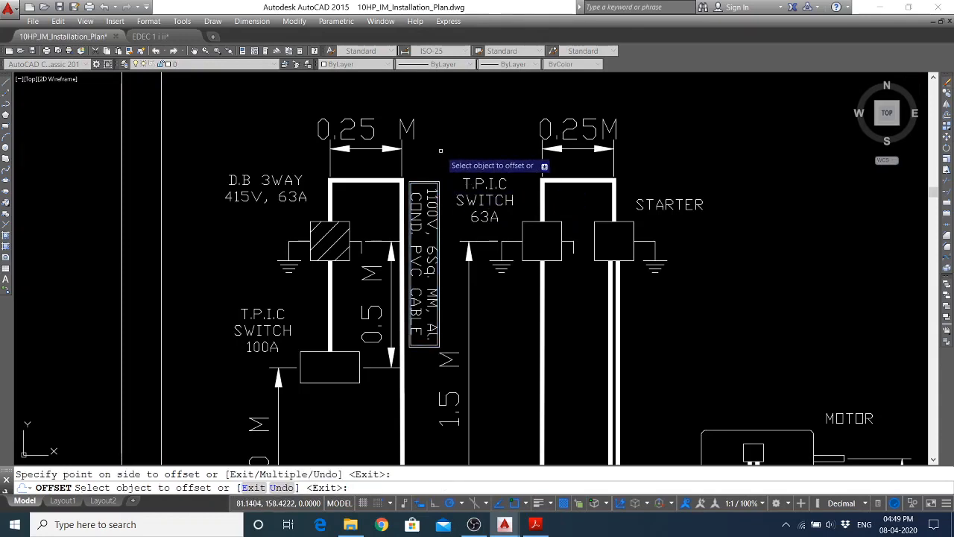
# Erase the inner of the two rectangles framing the cable label
pyautogui.press('Escape')
pyautogui.scroll(8, 414, 171)
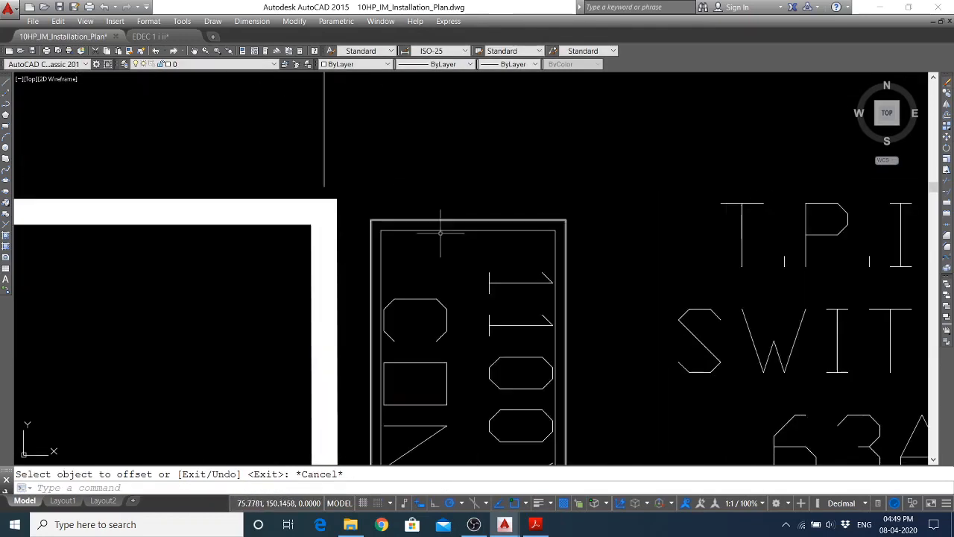
pyautogui.click(435, 235)
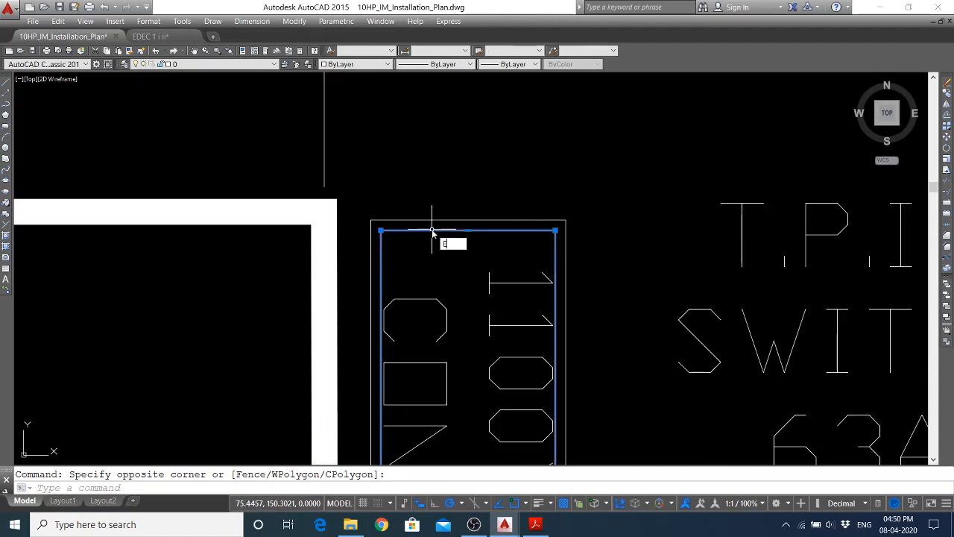
pyautogui.click(432, 234)
pyautogui.press('Delete')
pyautogui.scroll(-8, 388, 149)
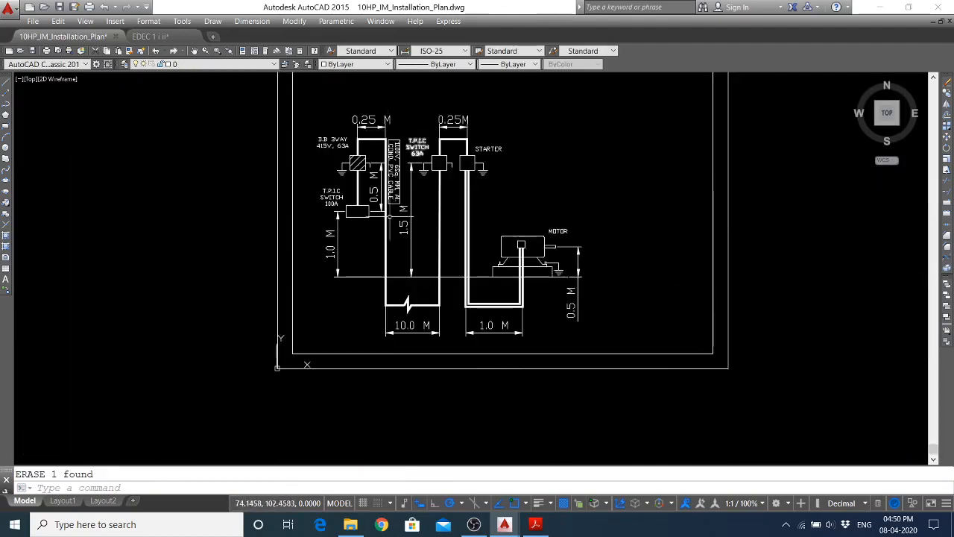
# Draw a V-shaped pointer from the label frame's lower-left corner to the thick cable line and back to the middle of the frame's bottom edge
pyautogui.scroll(4, 389, 215)
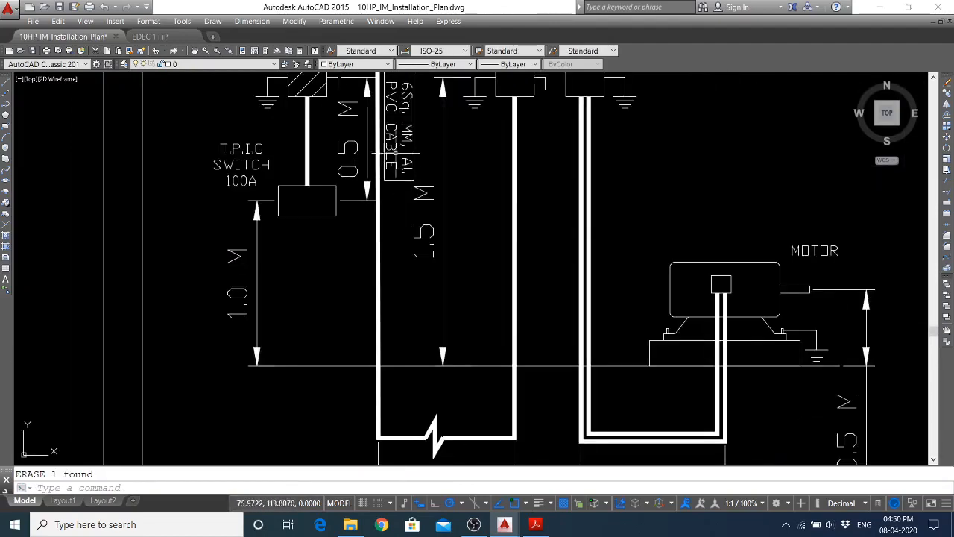
pyautogui.click(6, 84)
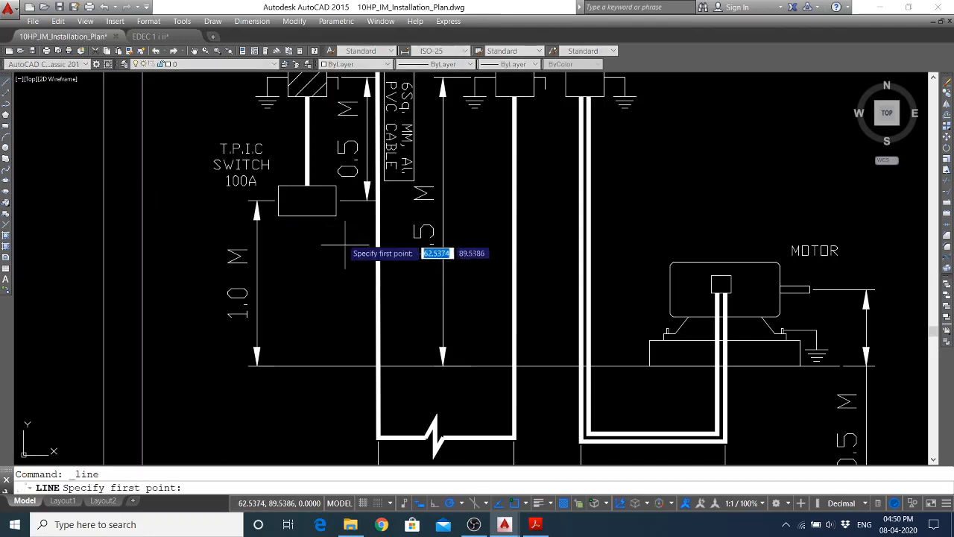
pyautogui.click(379, 199)
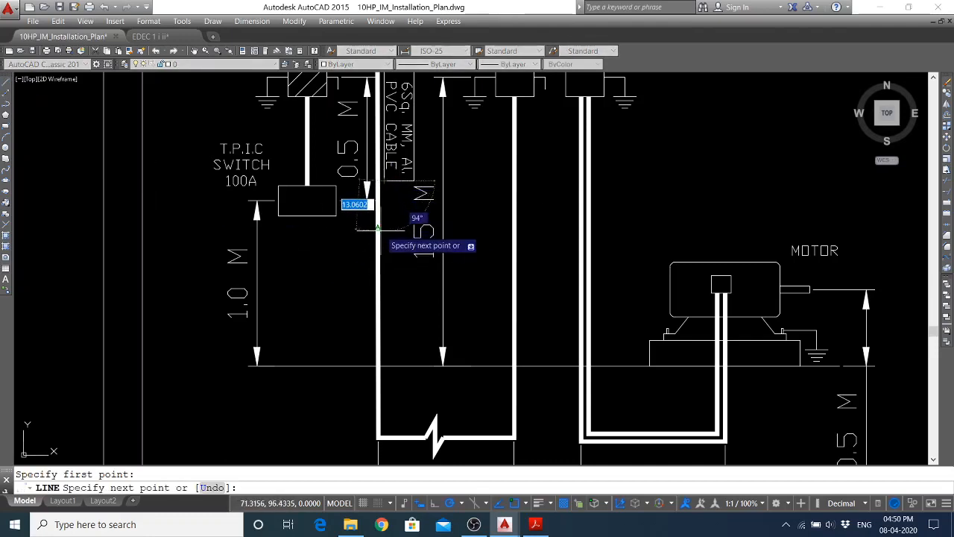
pyautogui.click(378, 229)
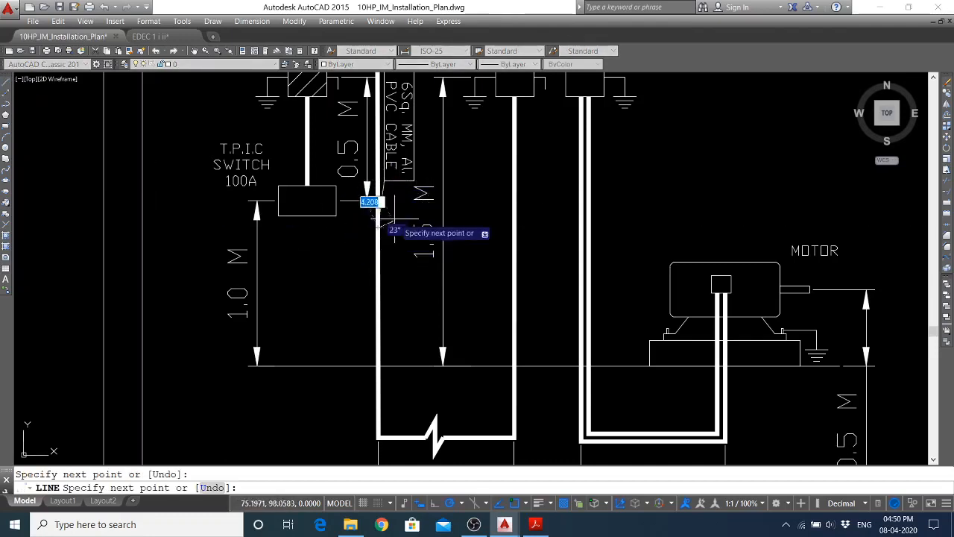
pyautogui.click(398, 182)
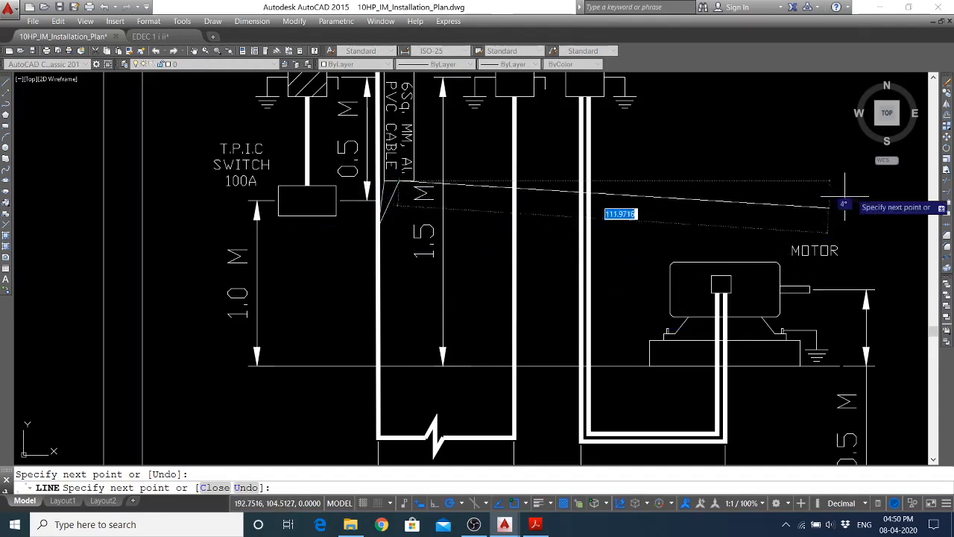
# Trim away the part of the label frame's bottom edge between the two pointer lines
pyautogui.click(947, 181)
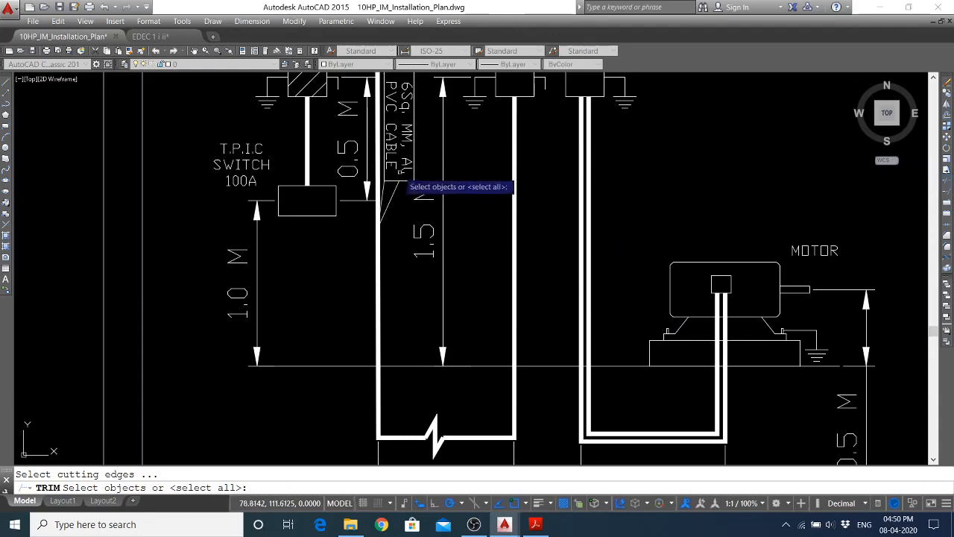
pyautogui.click(406, 179)
pyautogui.click(393, 198)
pyautogui.scroll(8, 405, 196)
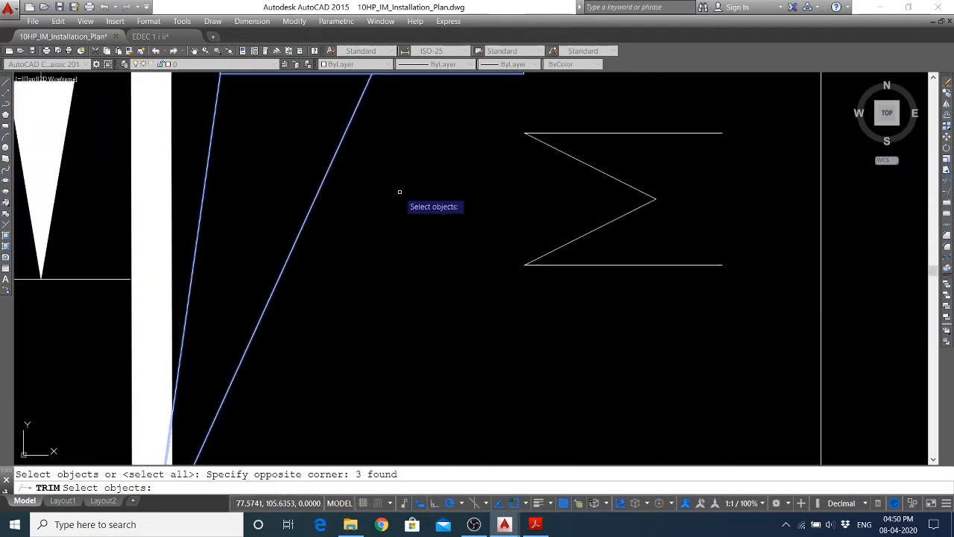
pyautogui.scroll(-3, 420, 251)
pyautogui.press('Return')
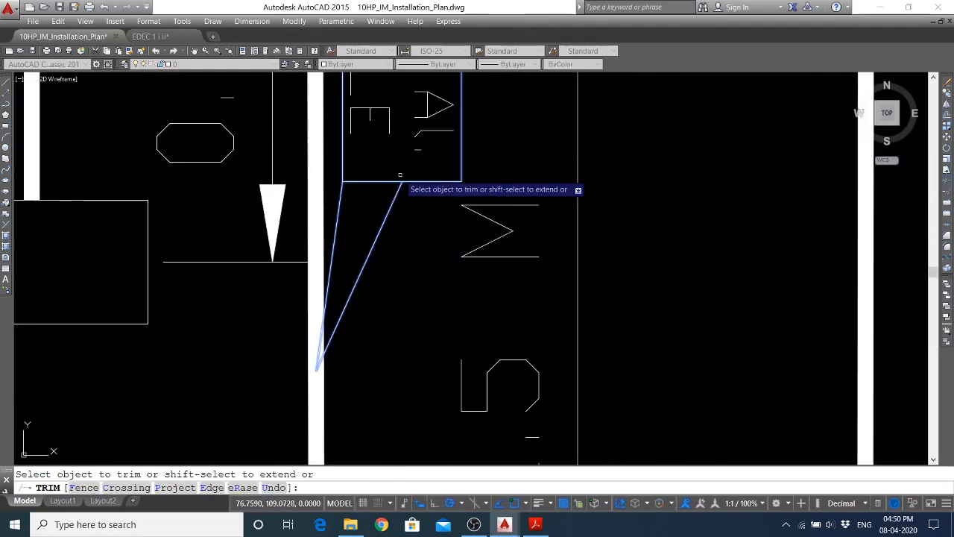
pyautogui.click(389, 181)
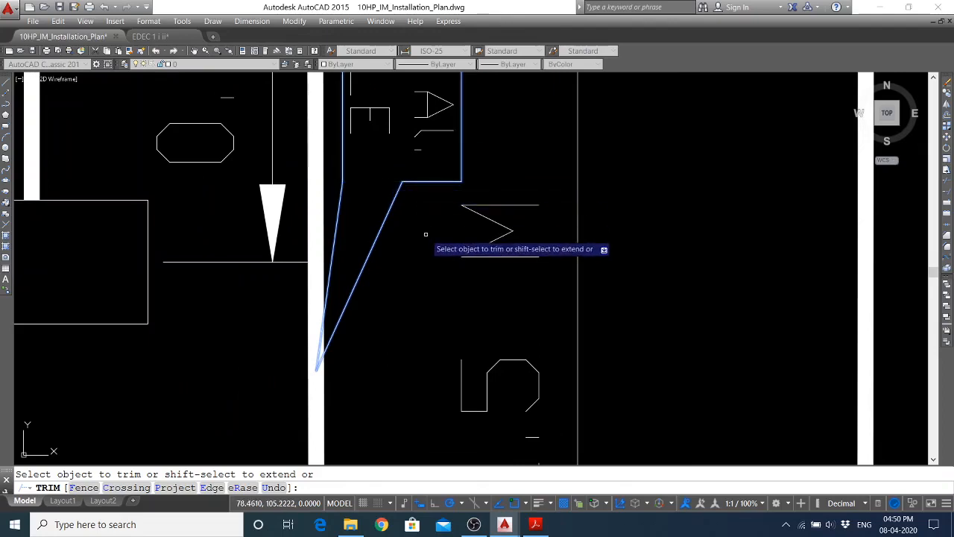
pyautogui.press('Return')
pyautogui.scroll(-4, 411, 285)
pyautogui.scroll(-2, 412, 286)
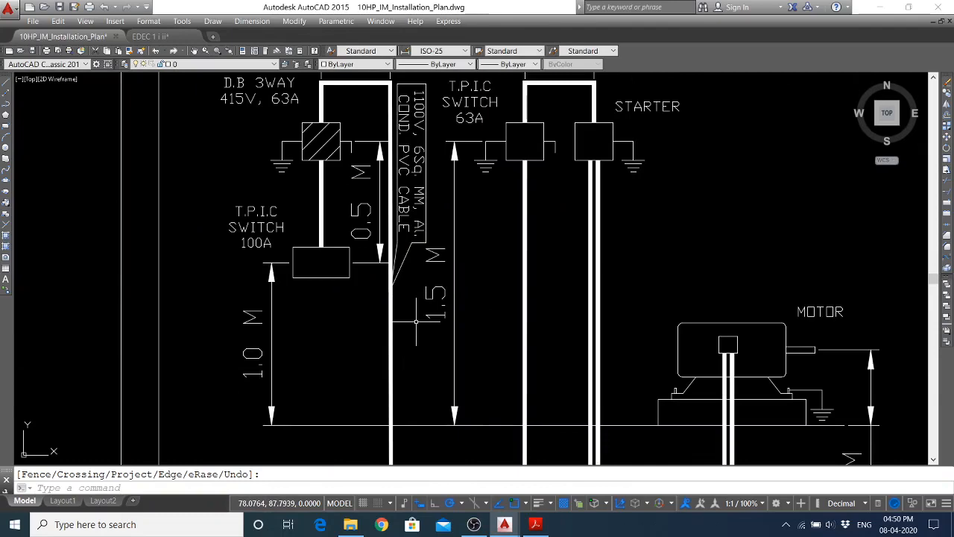
# Check the label positions in the reference PDF and copy the framed 6Sq. MM cable label alongside the starter's vertical cable
pyautogui.click(534, 525)
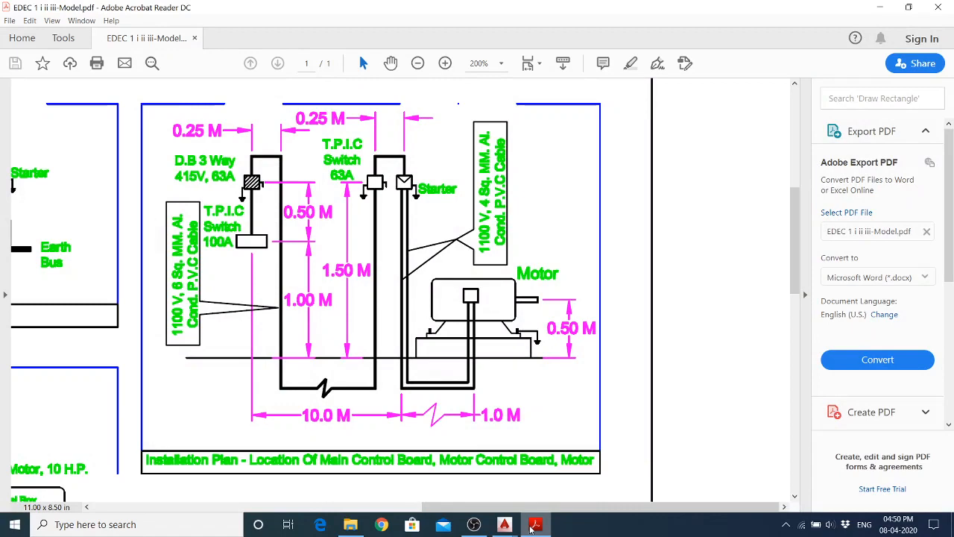
pyautogui.click(534, 525)
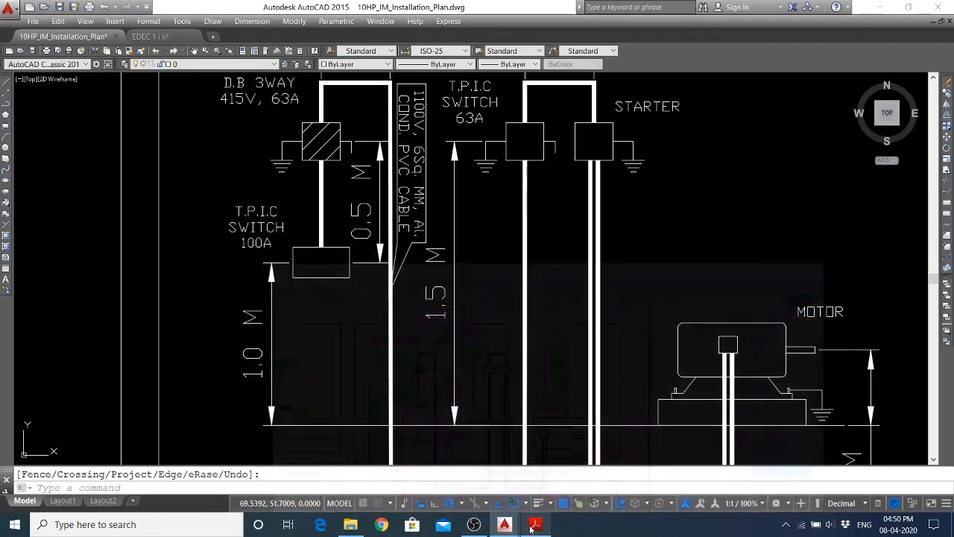
pyautogui.click(437, 206)
pyautogui.click(406, 220)
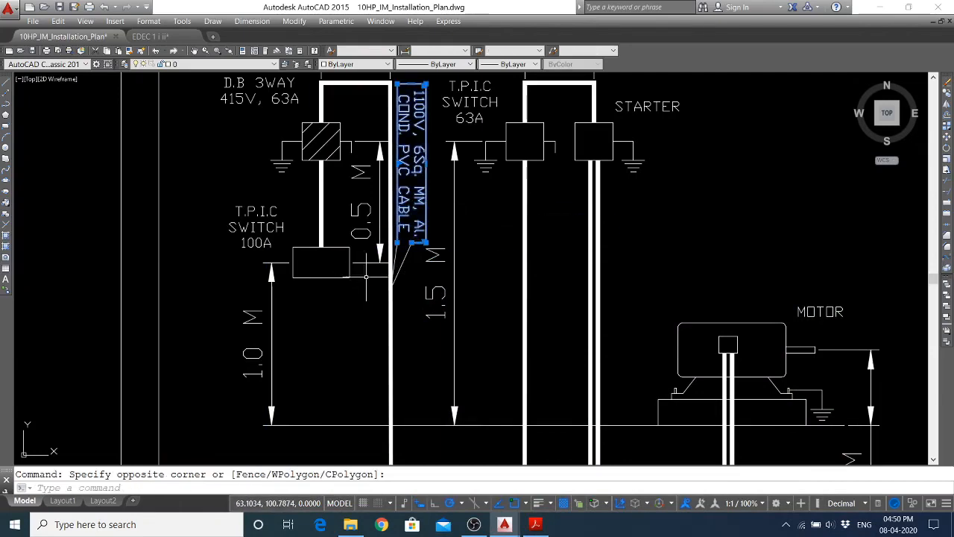
pyautogui.click(538, 525)
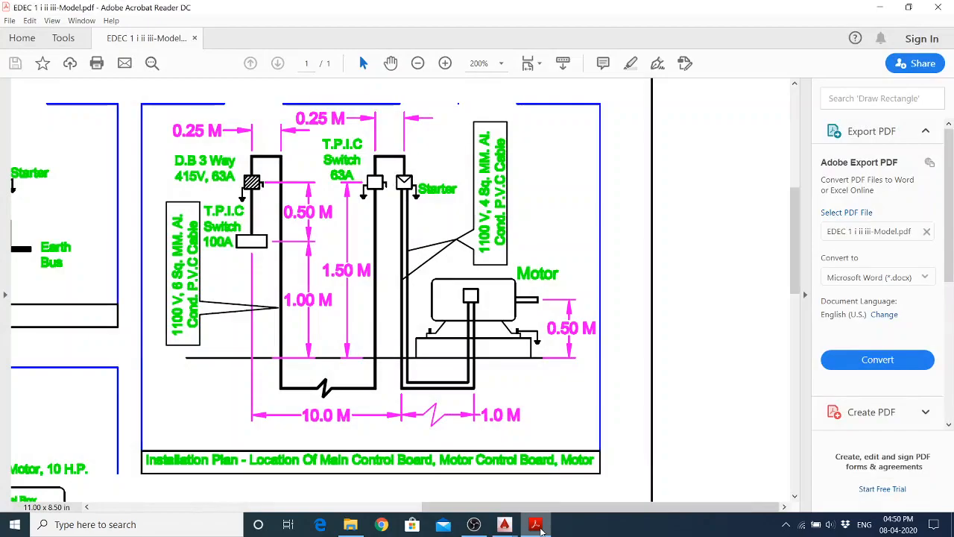
pyautogui.click(536, 525)
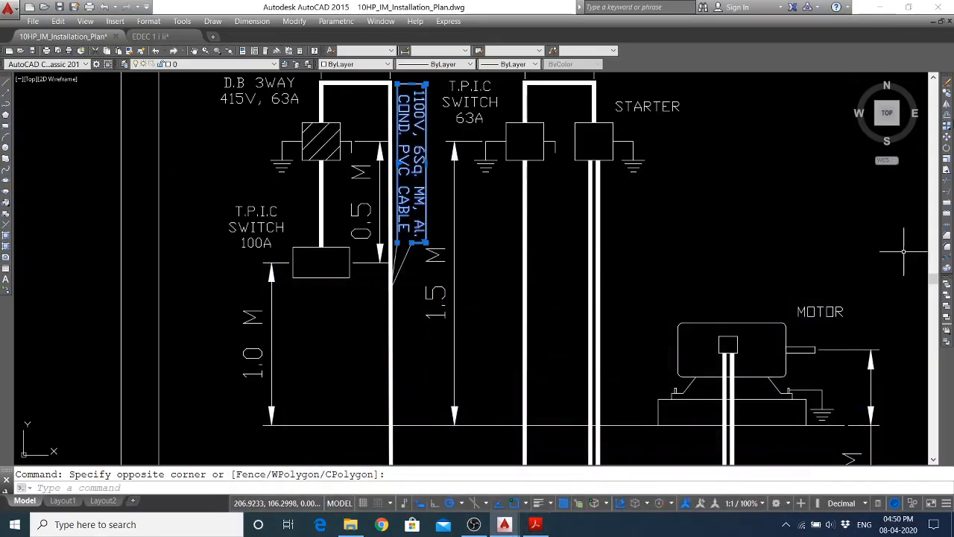
pyautogui.click(947, 93)
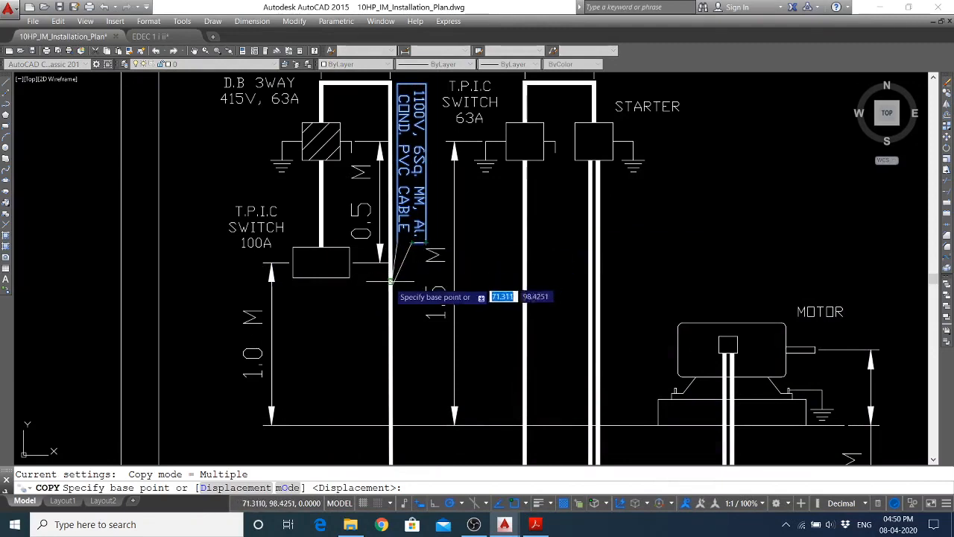
pyautogui.click(391, 286)
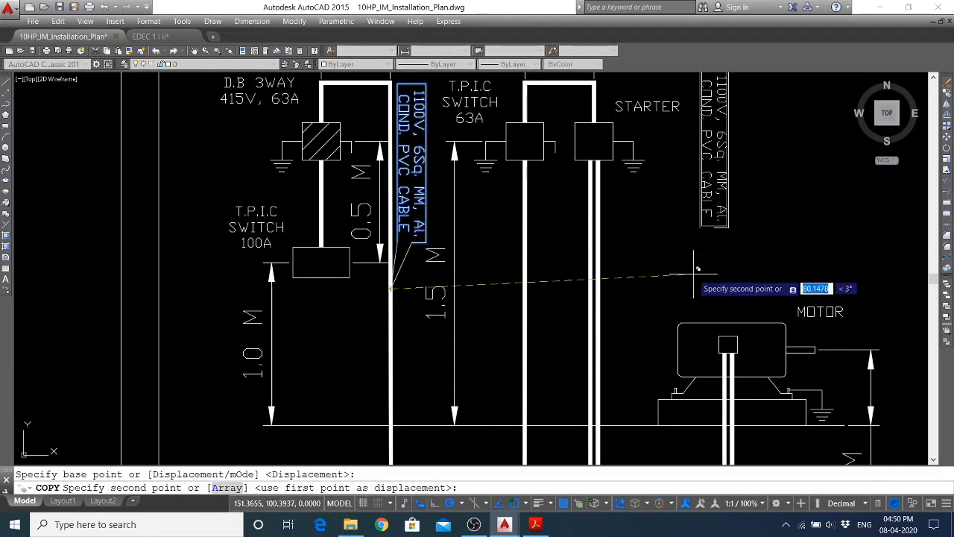
pyautogui.click(601, 386)
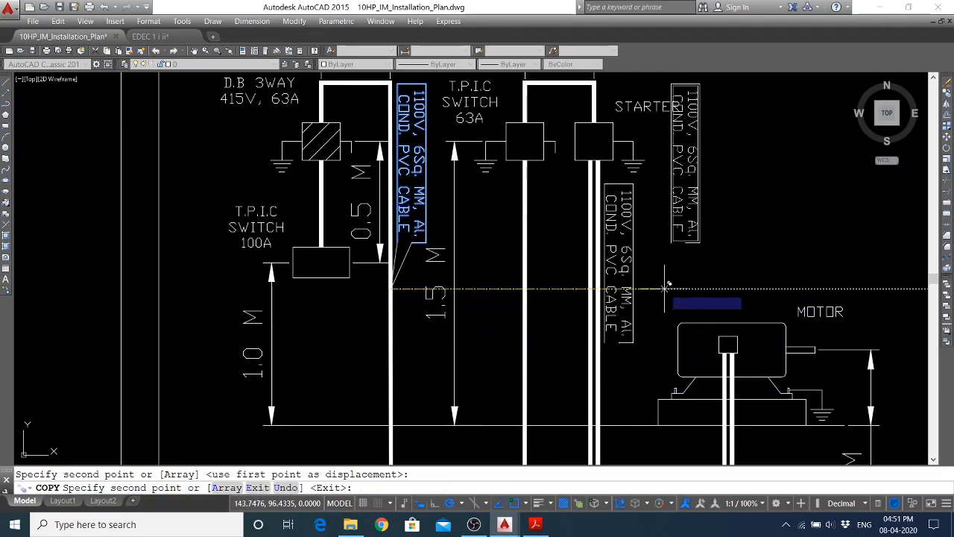
pyautogui.press('Escape')
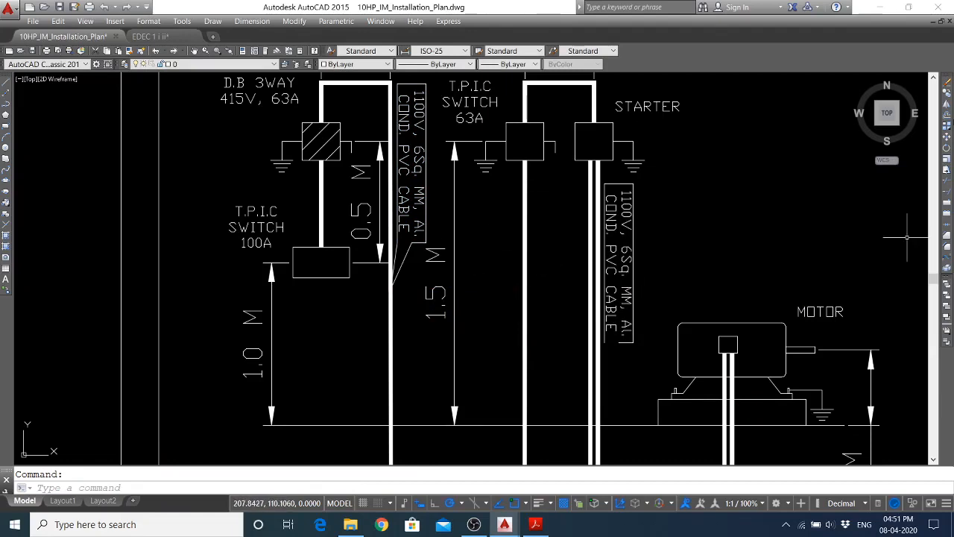
# Copy the two pointer lines of the original label onto the bottom edge of the copied label frame
pyautogui.click(947, 91)
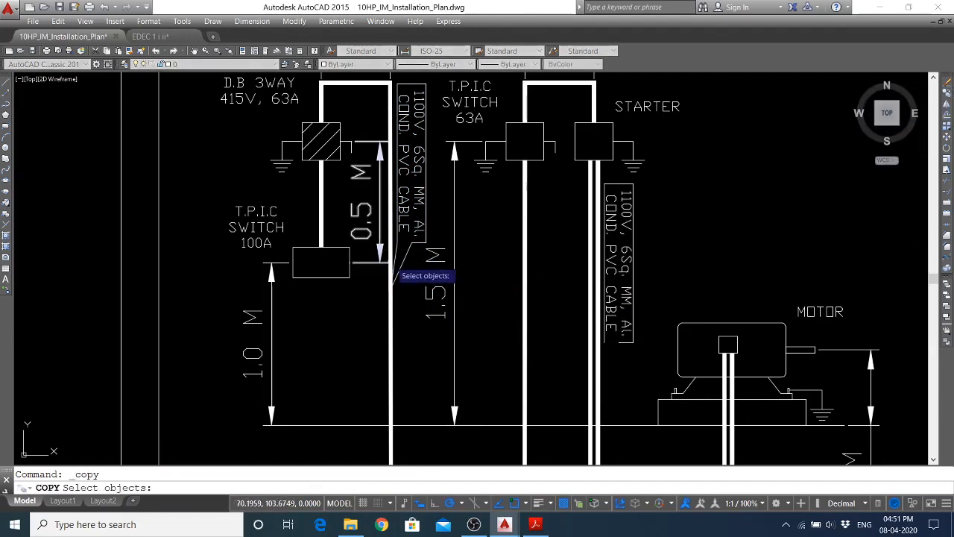
pyautogui.click(408, 253)
pyautogui.click(403, 249)
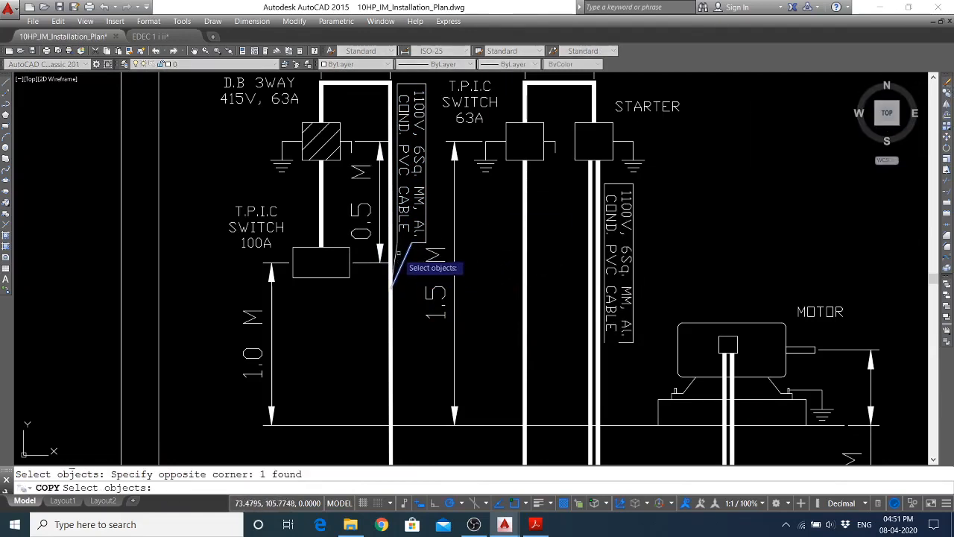
pyautogui.click(431, 257)
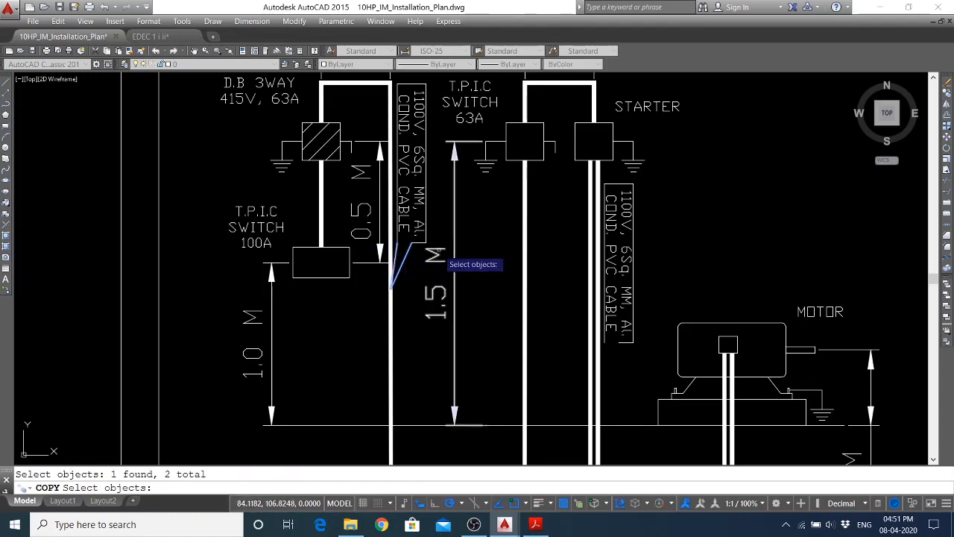
pyautogui.press('Return')
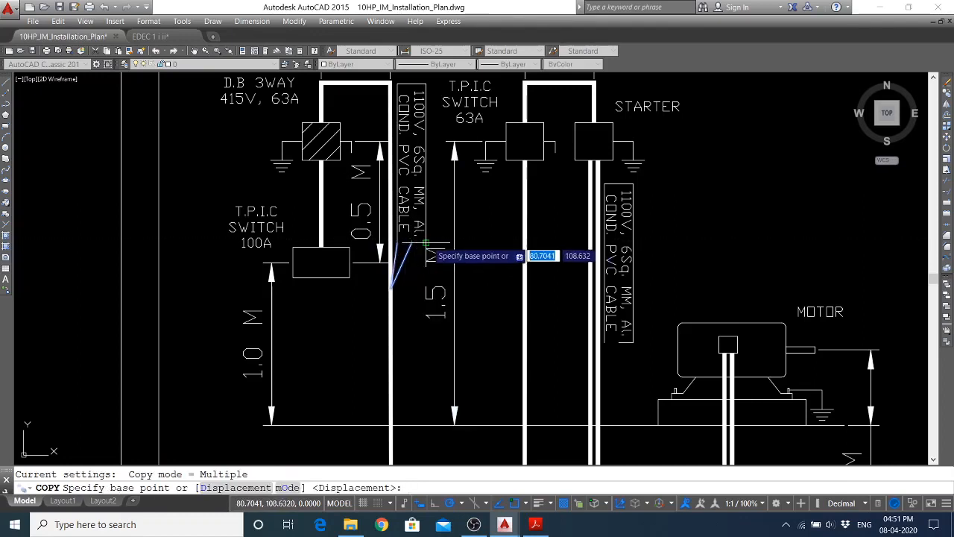
pyautogui.click(450, 242)
pyautogui.click(662, 342)
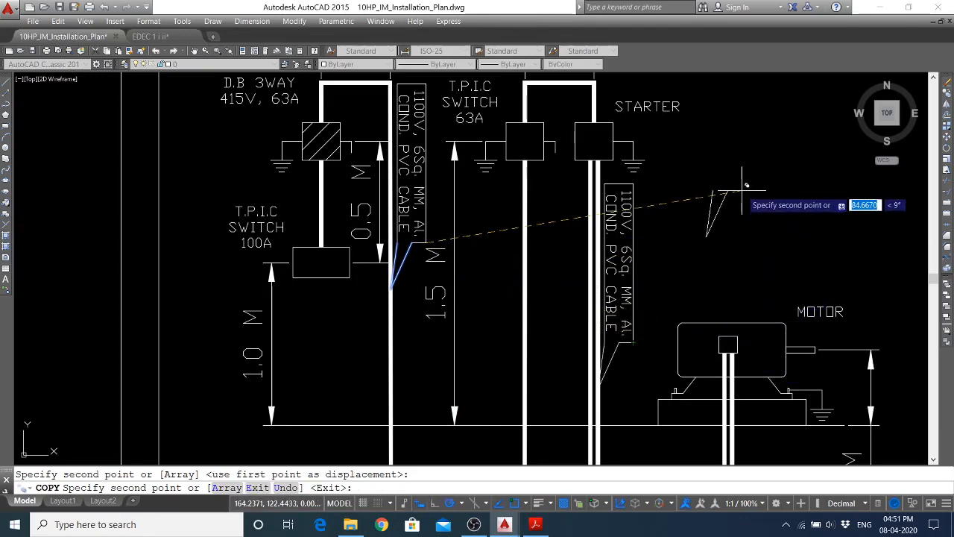
pyautogui.press('Escape')
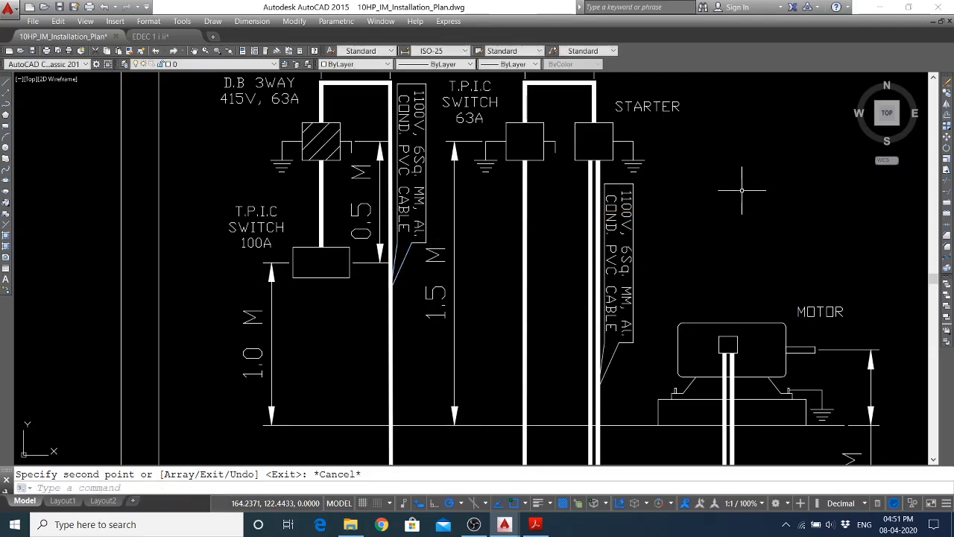
# Change the cable size in the copied label beside the starter cable to 4Sq. MM
pyautogui.doubleClick(631, 255)
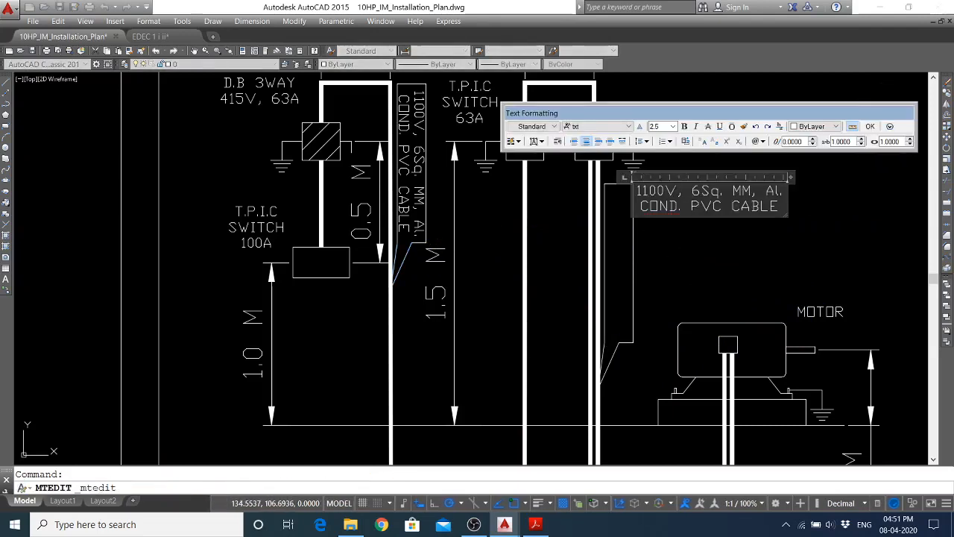
pyautogui.press('Delete')
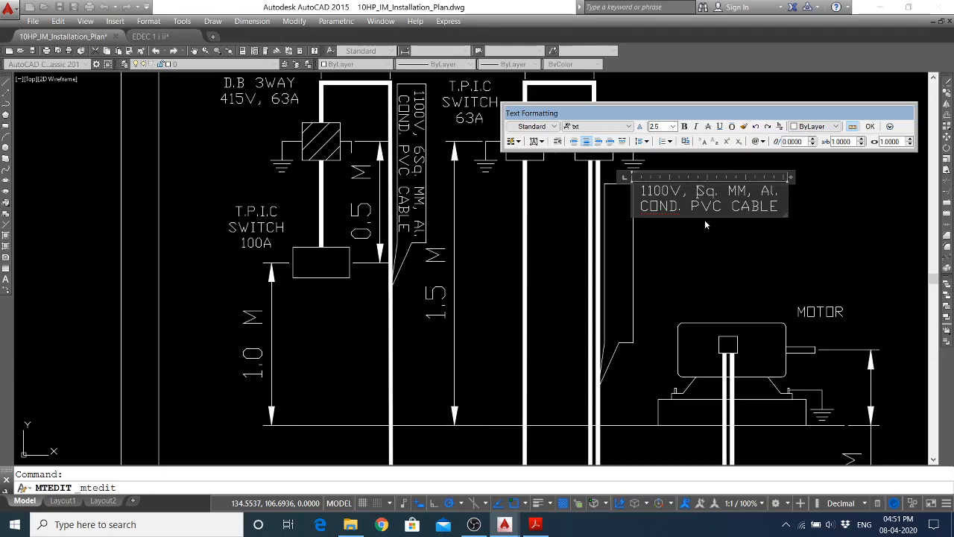
pyautogui.write('4')
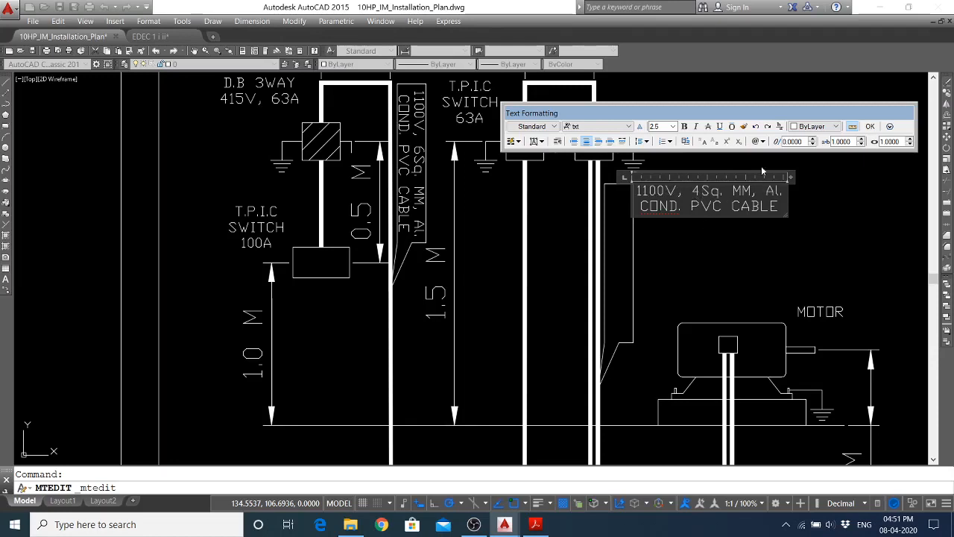
pyautogui.click(871, 127)
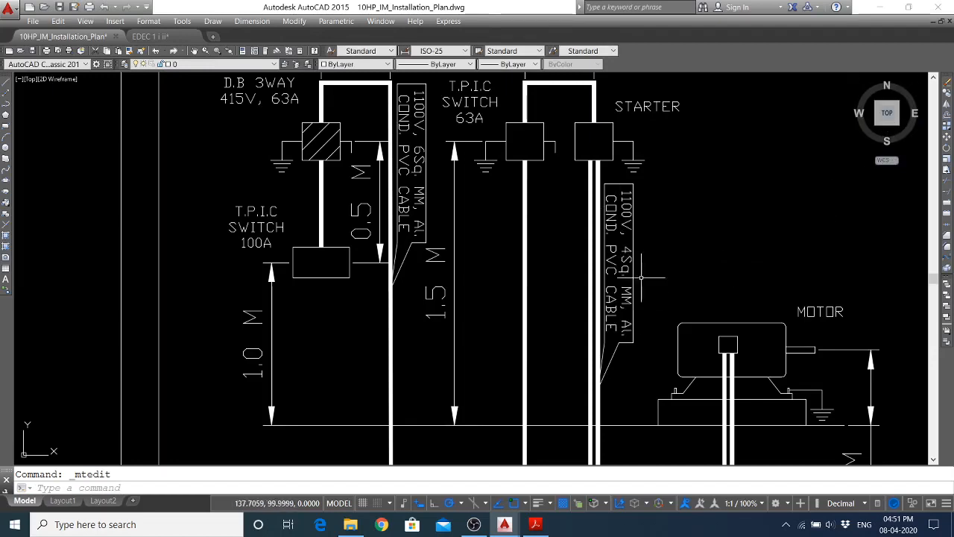
# Rotate the 4Sq. MM cable text beside the starter cable 180° about the midpoint between its frame's two long sides
pyautogui.click(627, 238)
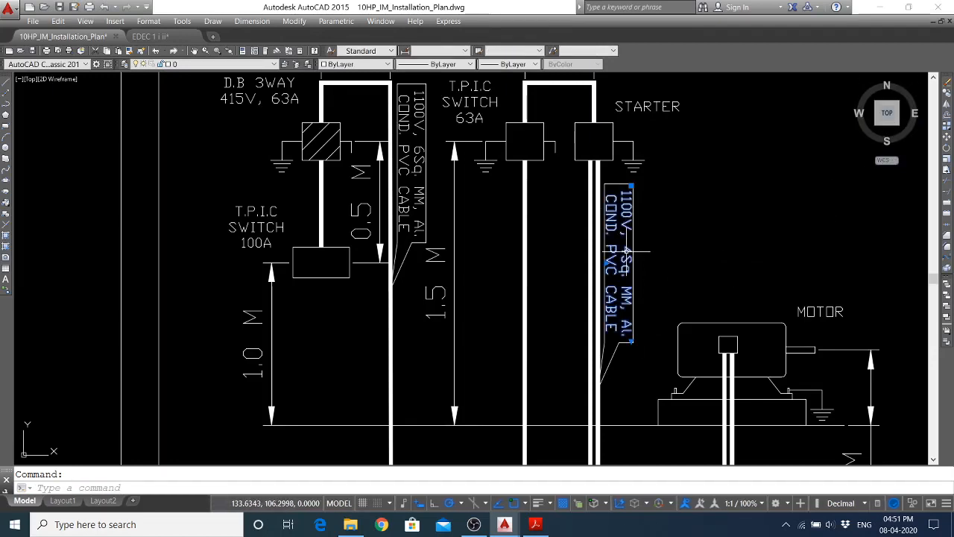
pyautogui.click(946, 149)
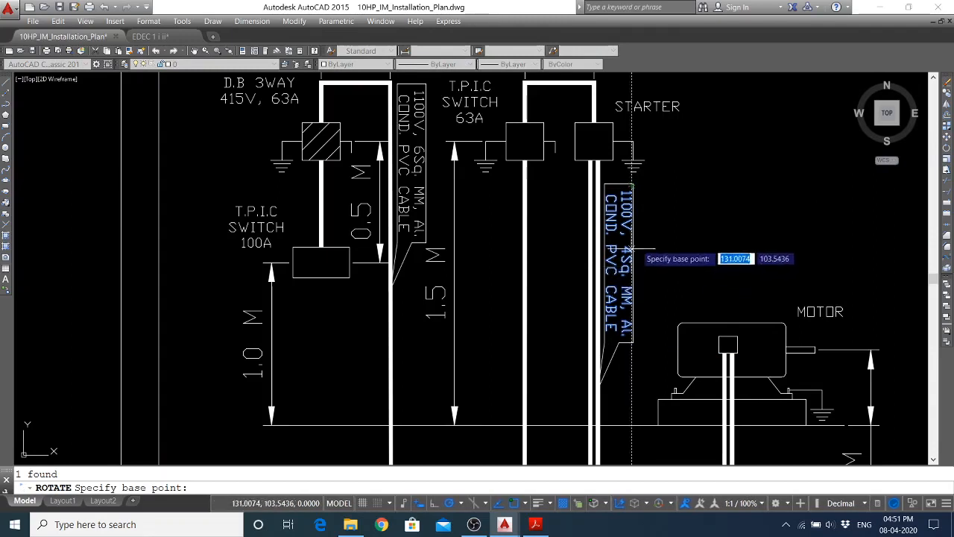
pyautogui.keyDown('shift'); pyautogui.rightClick(677, 242); pyautogui.keyUp('shift')
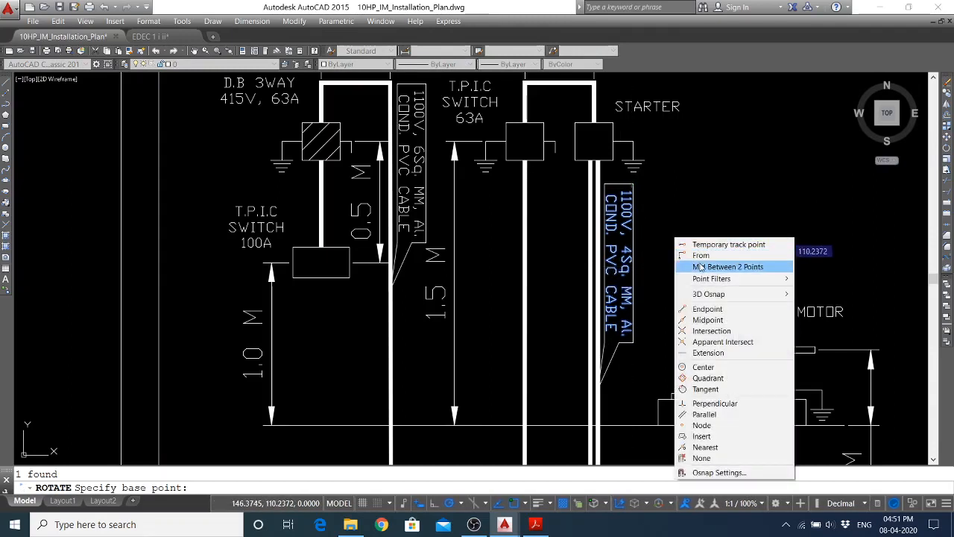
pyautogui.click(701, 266)
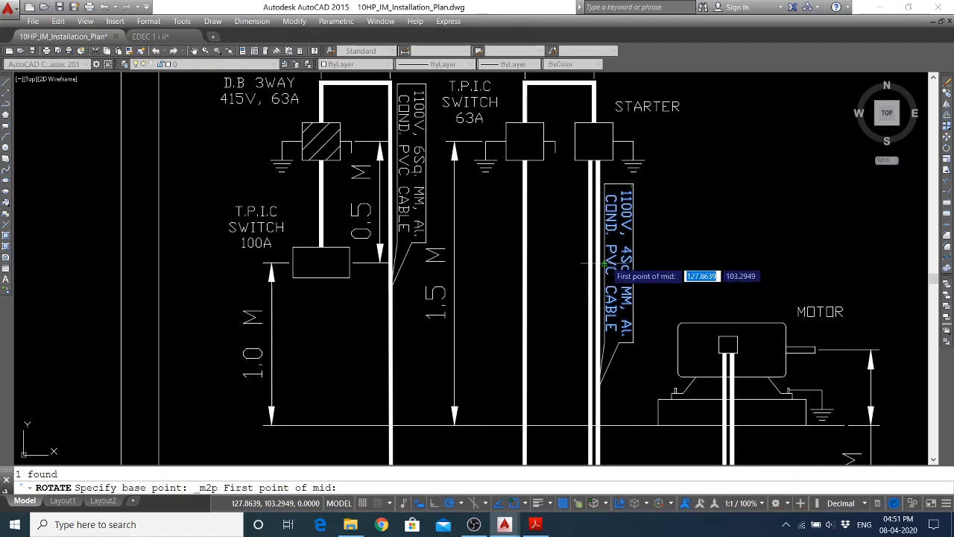
pyautogui.click(615, 262)
pyautogui.click(630, 262)
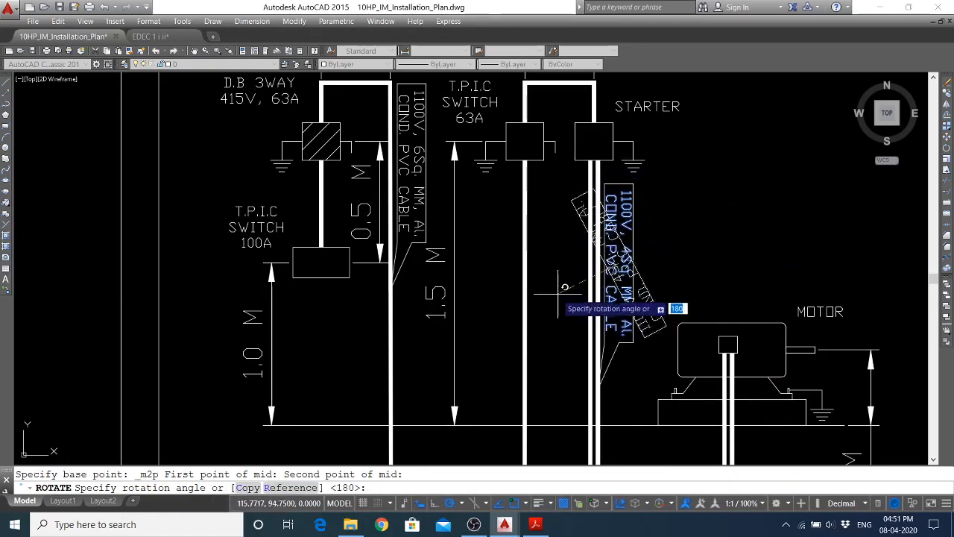
pyautogui.click(498, 263)
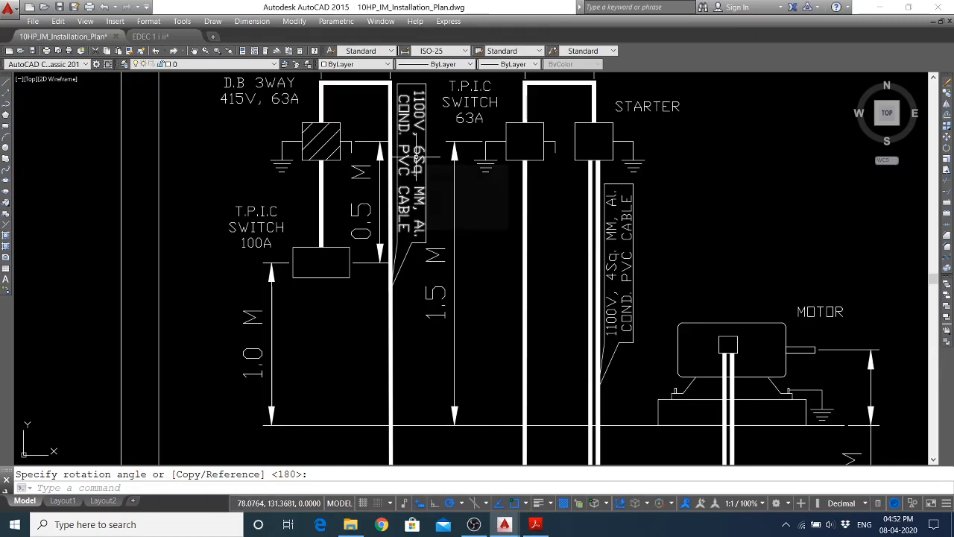
# Rotate the 6Sq. MM cable text 180° about the midpoint between its frame's two long sides
pyautogui.click(417, 158)
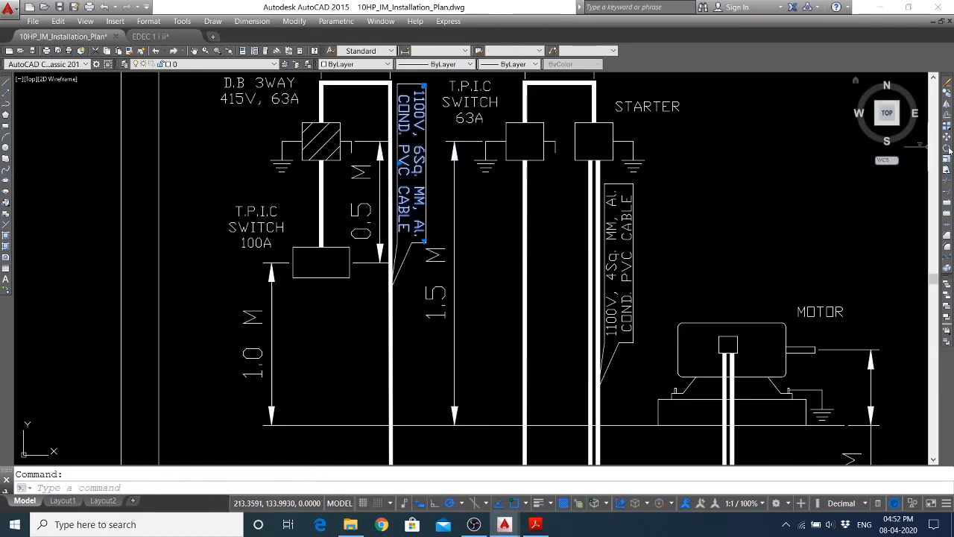
pyautogui.click(945, 158)
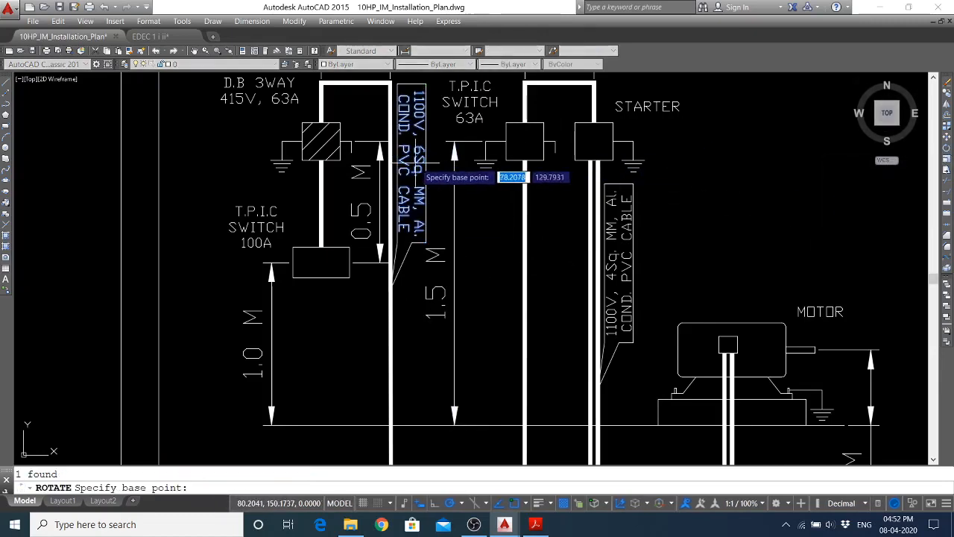
pyautogui.keyDown('shift'); pyautogui.rightClick(466, 233); pyautogui.keyUp('shift')
pyautogui.click(496, 262)
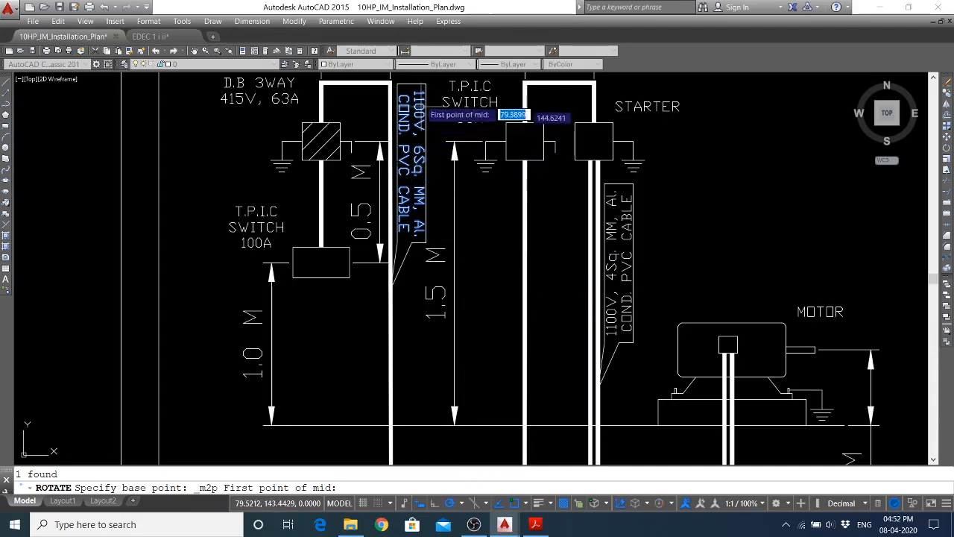
pyautogui.click(396, 164)
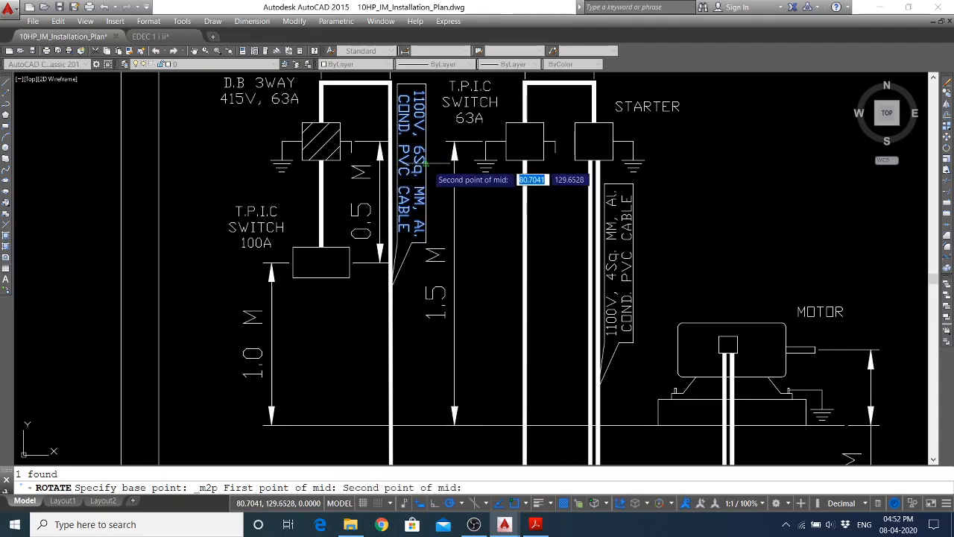
pyautogui.click(426, 162)
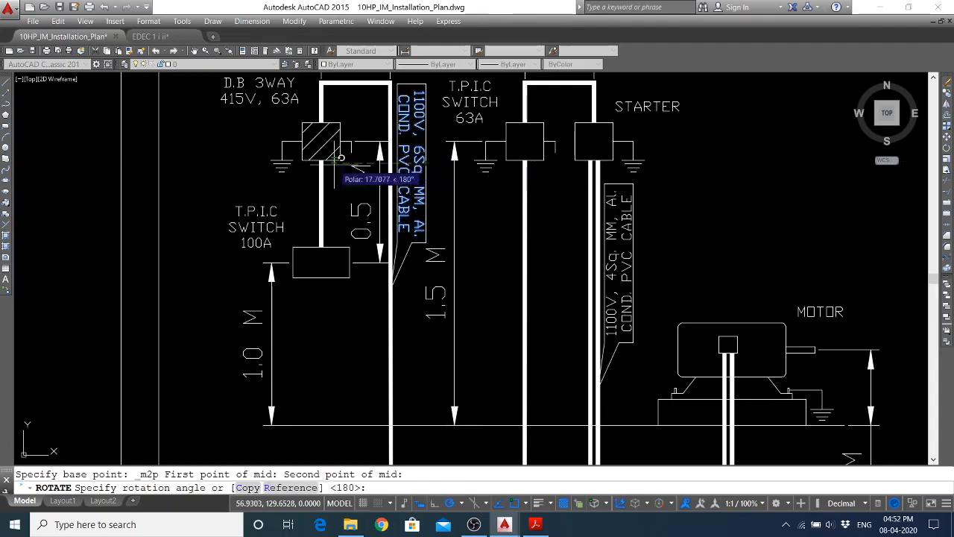
pyautogui.click(223, 161)
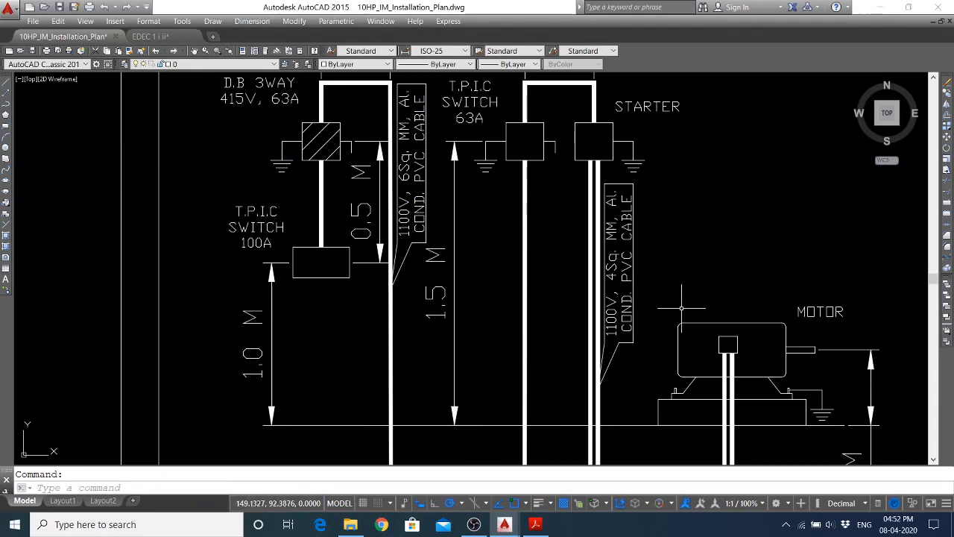
# Check the plan against the reference PDF and draw a vertical line along the inner border's right edge, spanning the outer border's full height
pyautogui.scroll(-4, 476, 285)
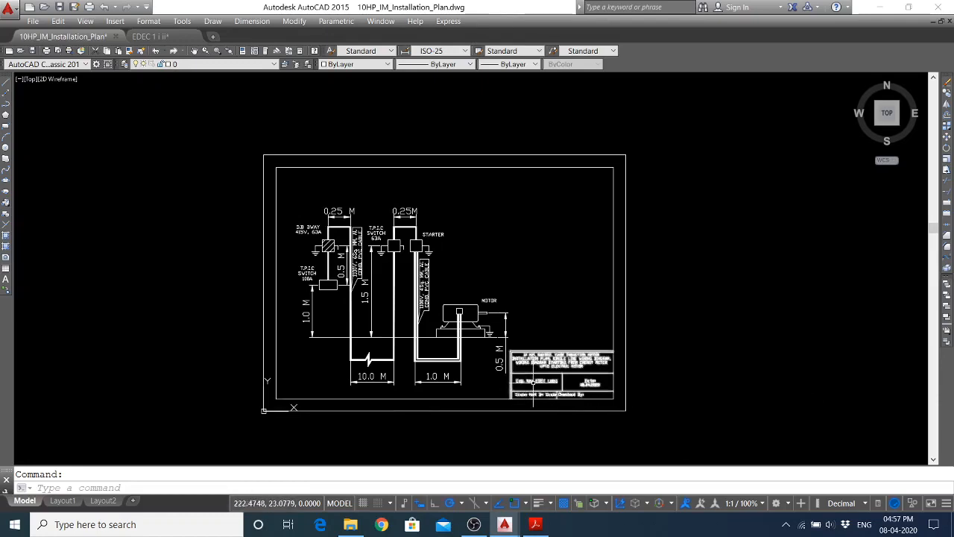
pyautogui.click(535, 524)
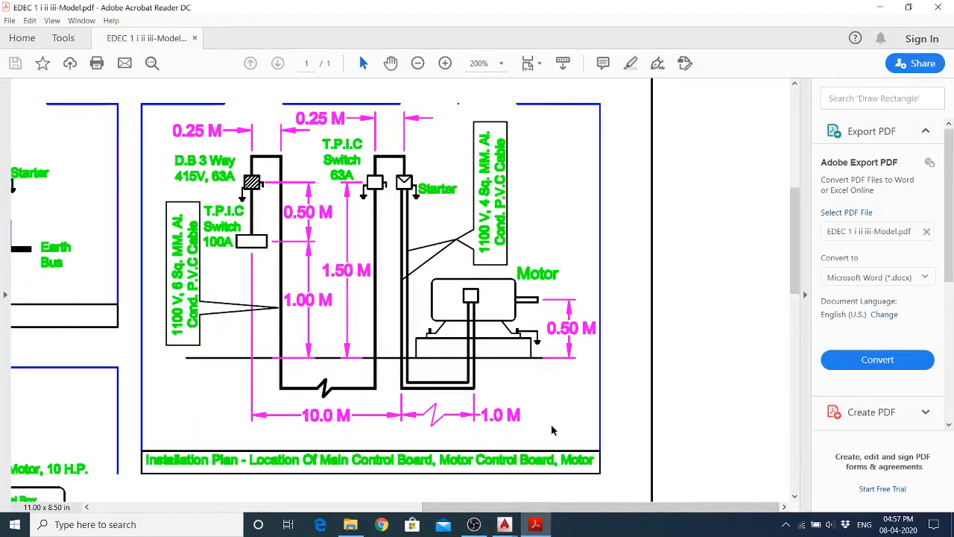
pyautogui.click(536, 524)
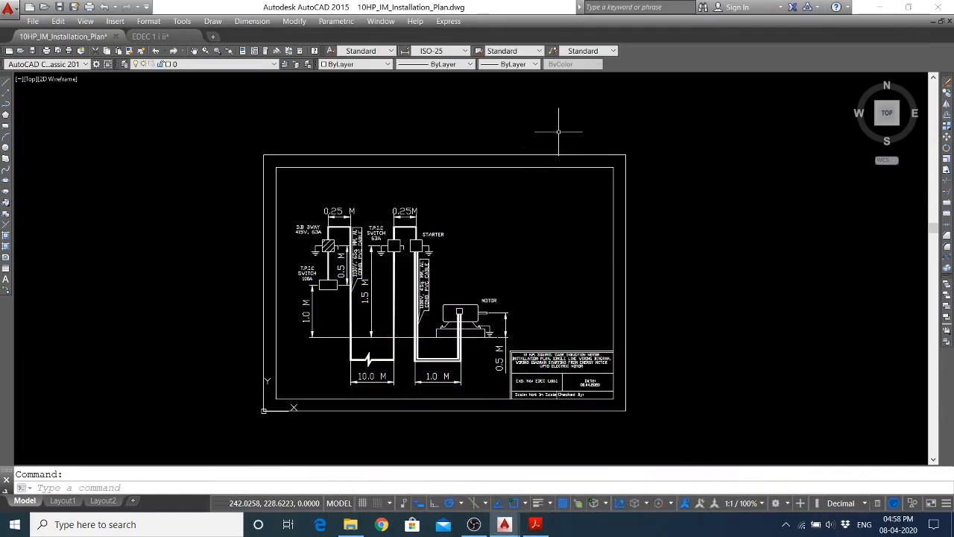
pyautogui.click(7, 87)
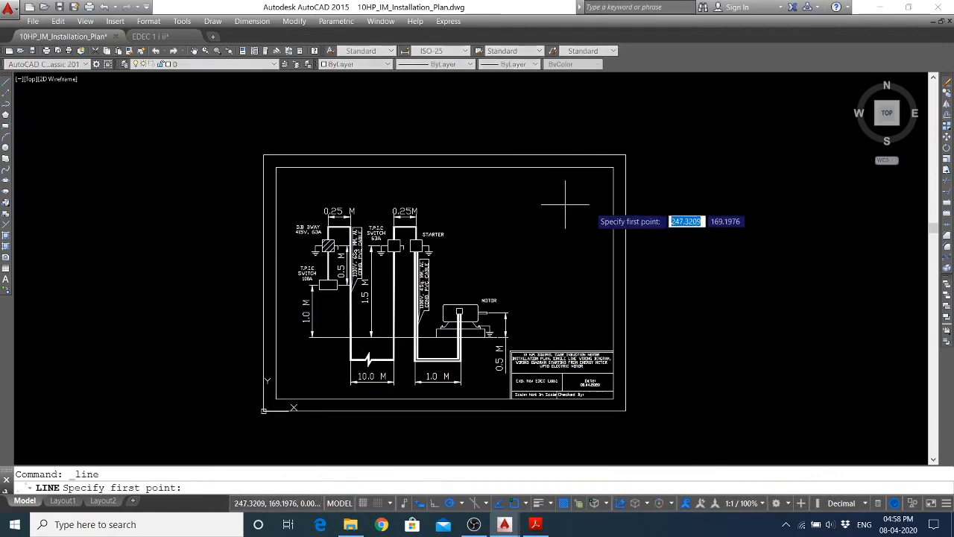
pyautogui.click(612, 156)
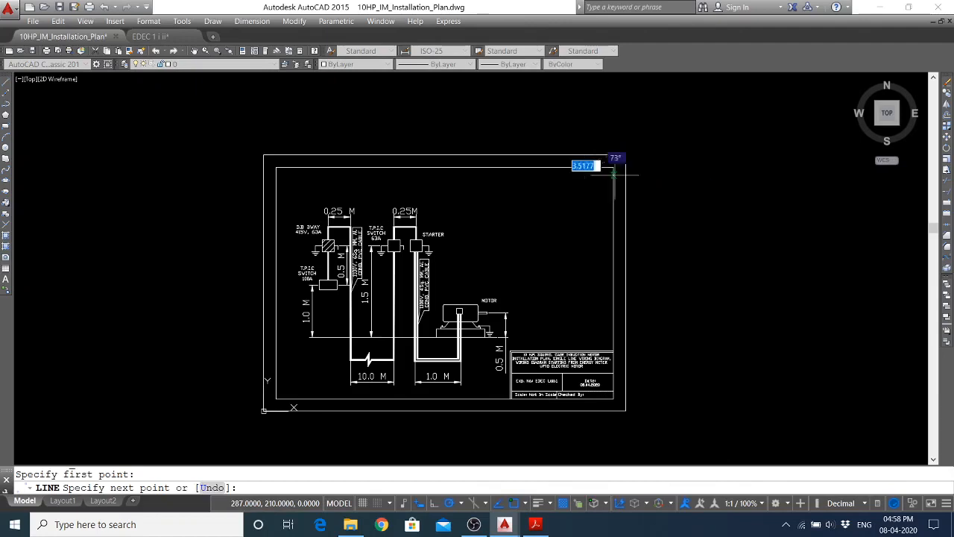
pyautogui.click(613, 409)
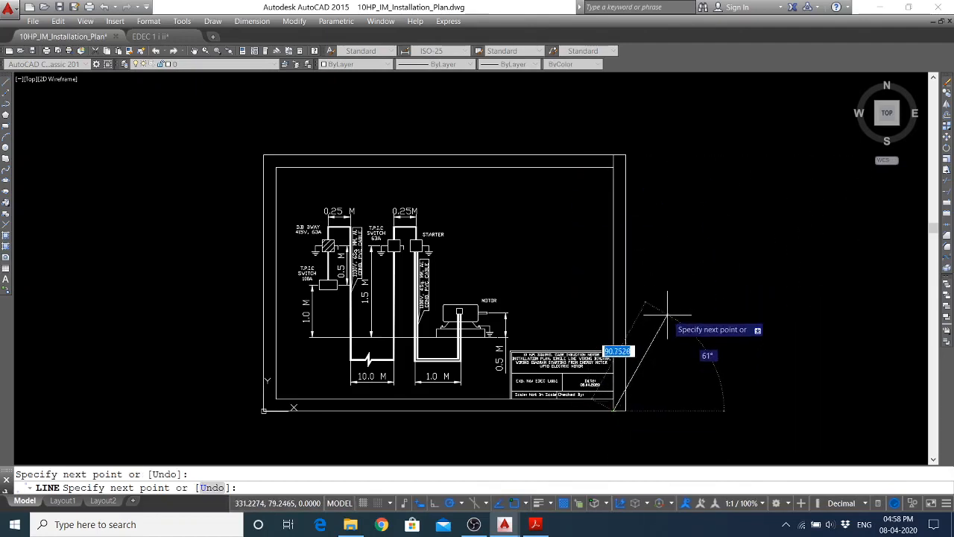
pyautogui.press('Escape')
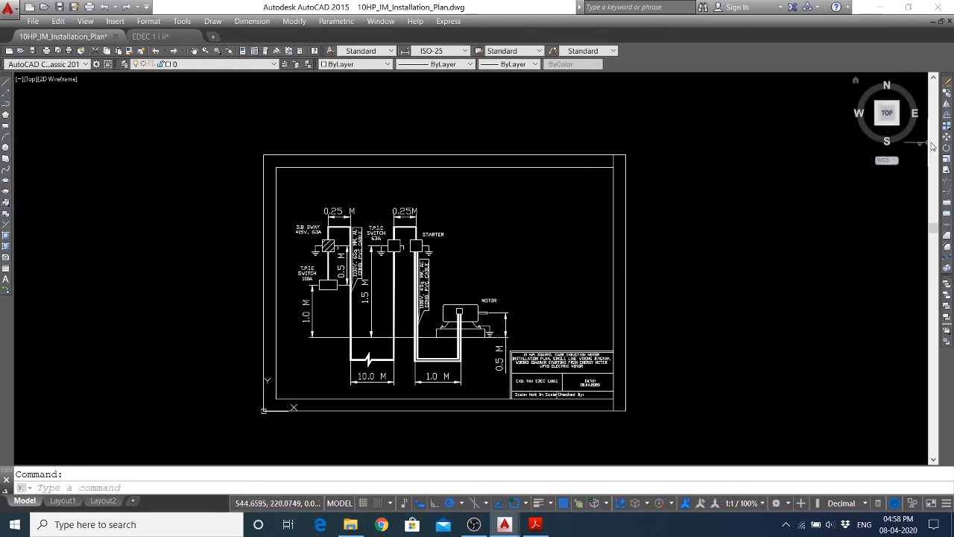
# Mirror the vertical border line about the sheet's vertical centre line onto the inner border's left edge, keeping the source line
pyautogui.click(948, 106)
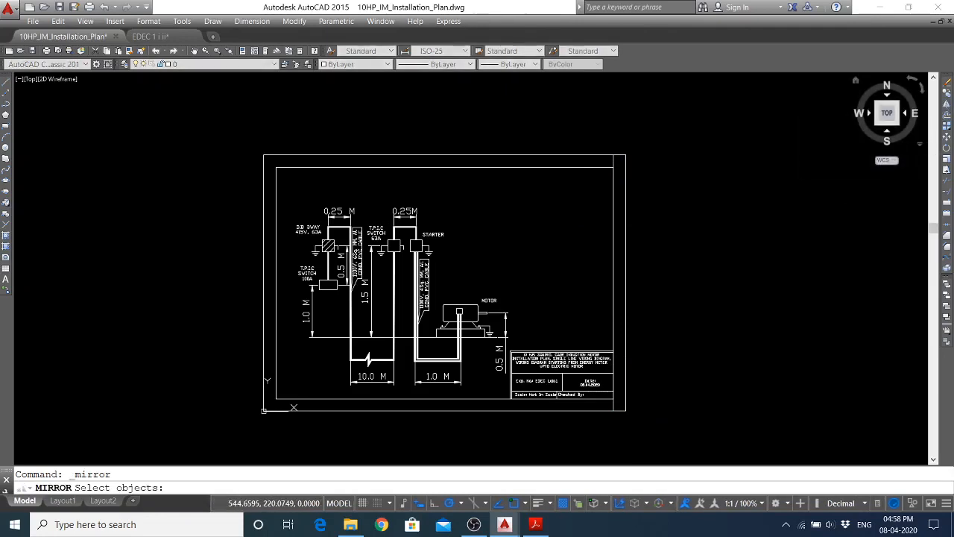
pyautogui.click(613, 160)
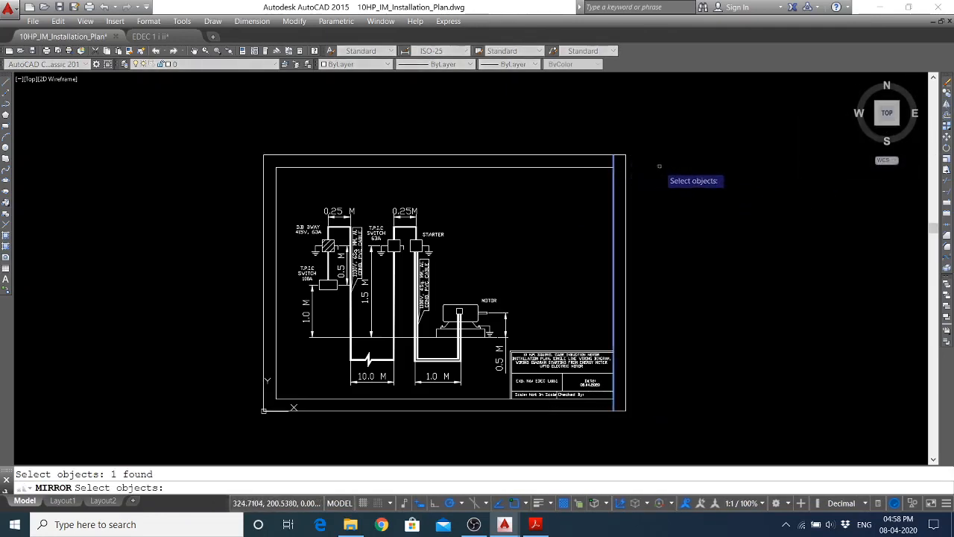
pyautogui.press('Return')
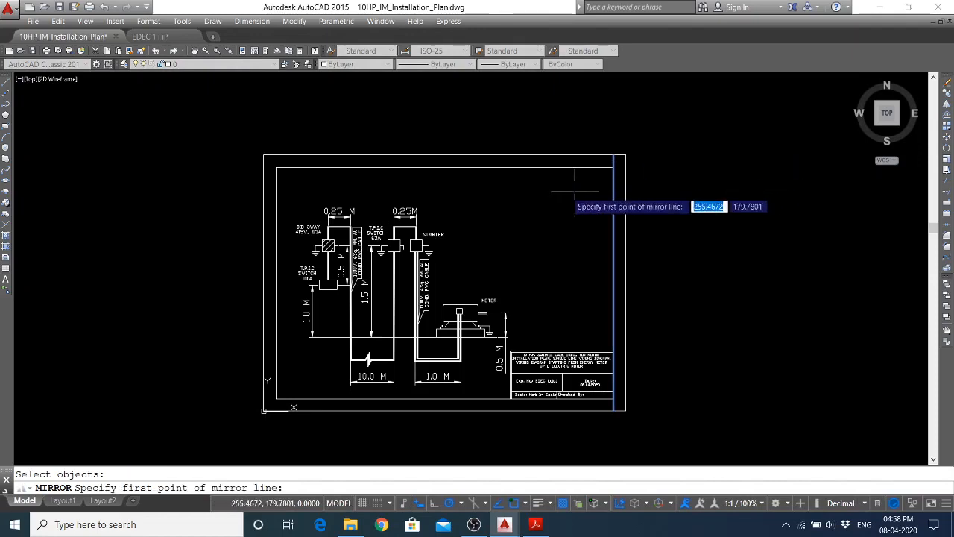
pyautogui.click(445, 156)
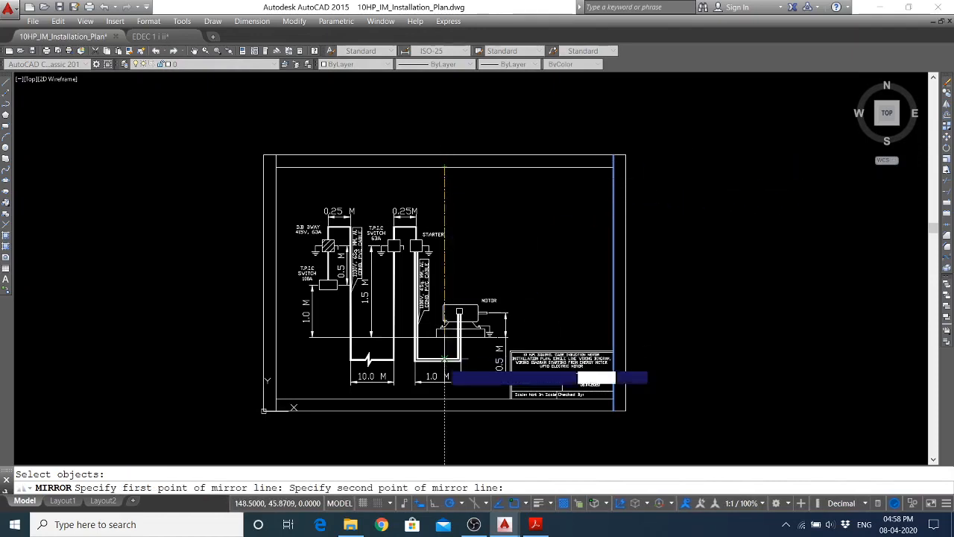
pyautogui.click(445, 408)
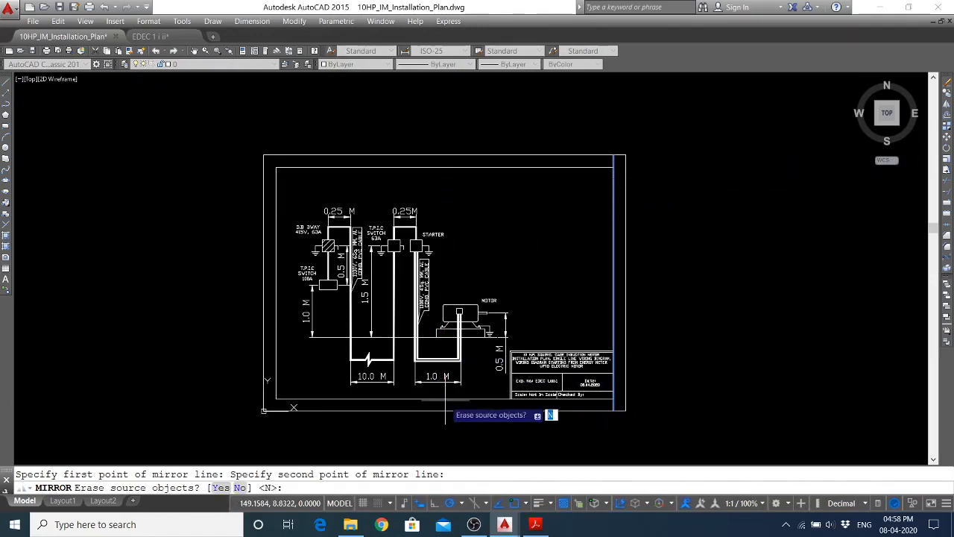
pyautogui.press('Return')
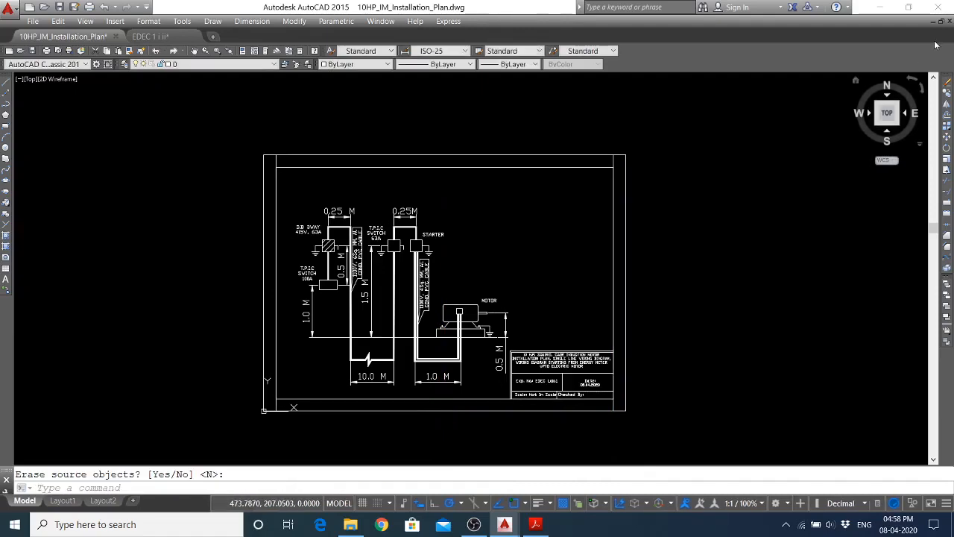
# Draw a horizontal line along the inner border's top edge, spanning the full width of the outer border
pyautogui.click(7, 83)
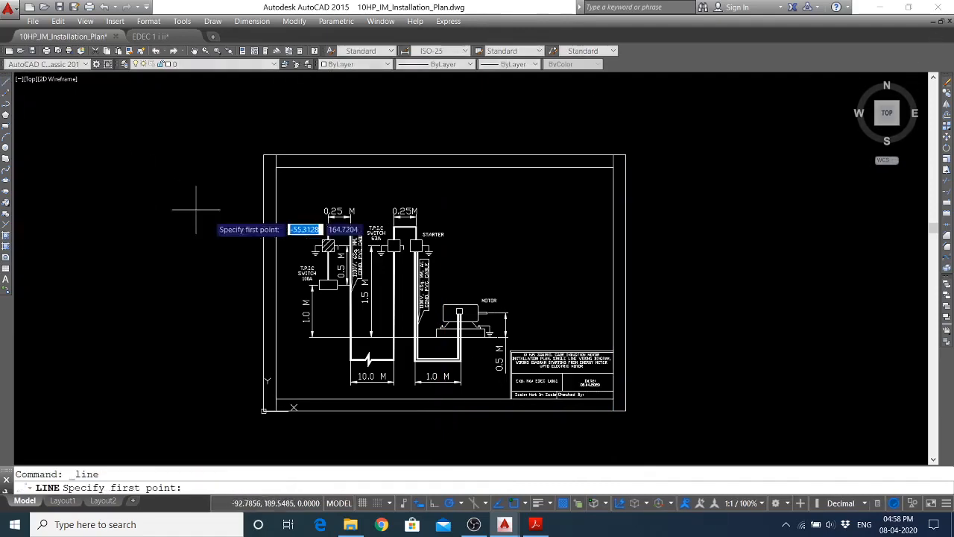
pyautogui.click(266, 167)
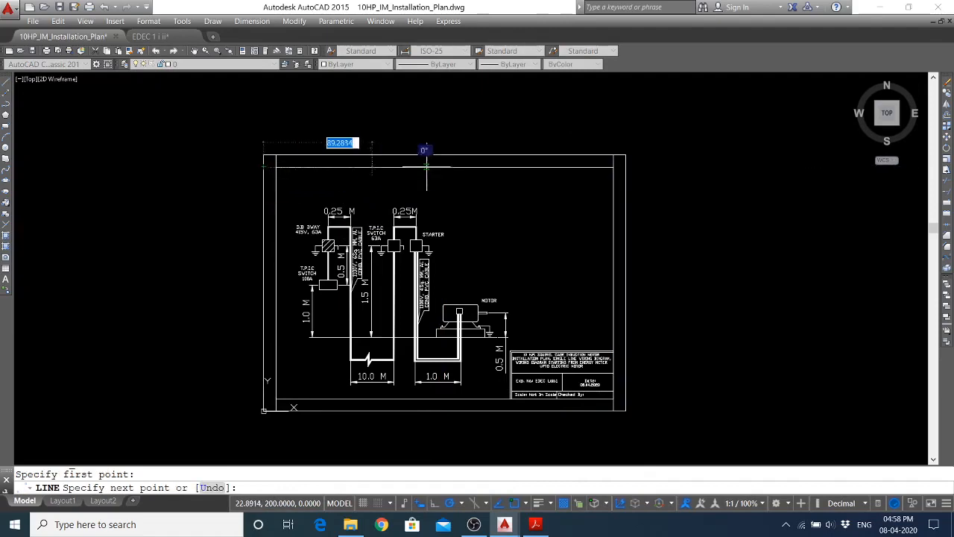
pyautogui.click(625, 167)
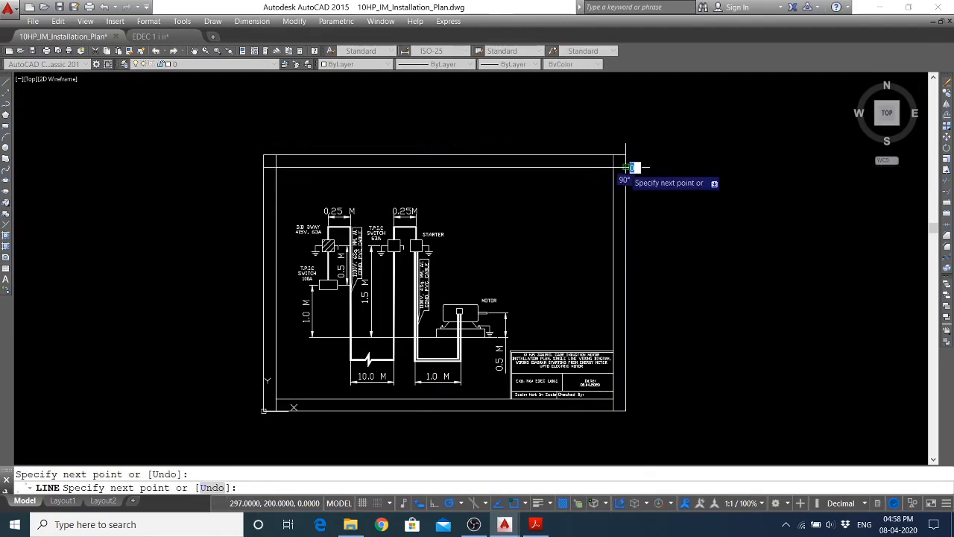
pyautogui.press('Return')
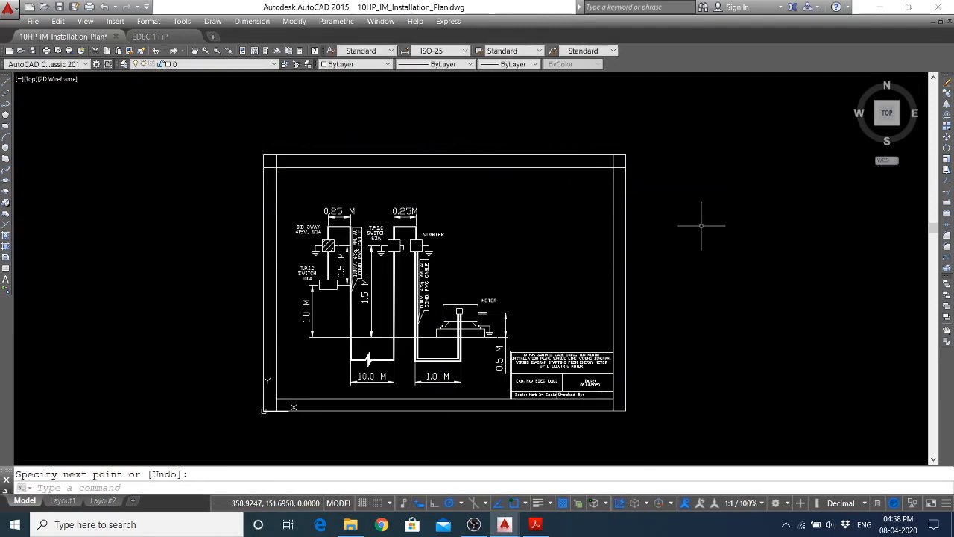
pyautogui.press('Return')
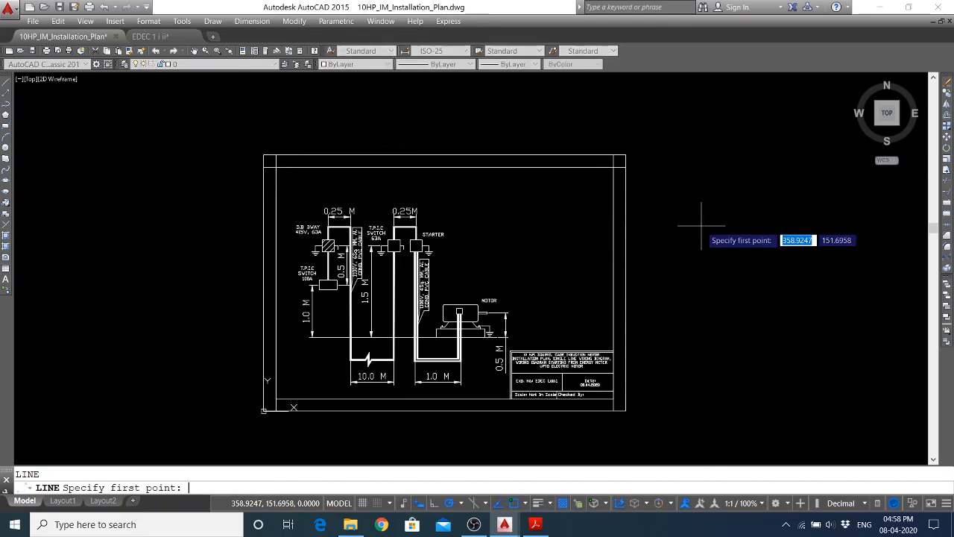
# Mirror the horizontal border line about the sheet's horizontal centre line onto the inner border's bottom edge, keeping the source line
pyautogui.click(948, 105)
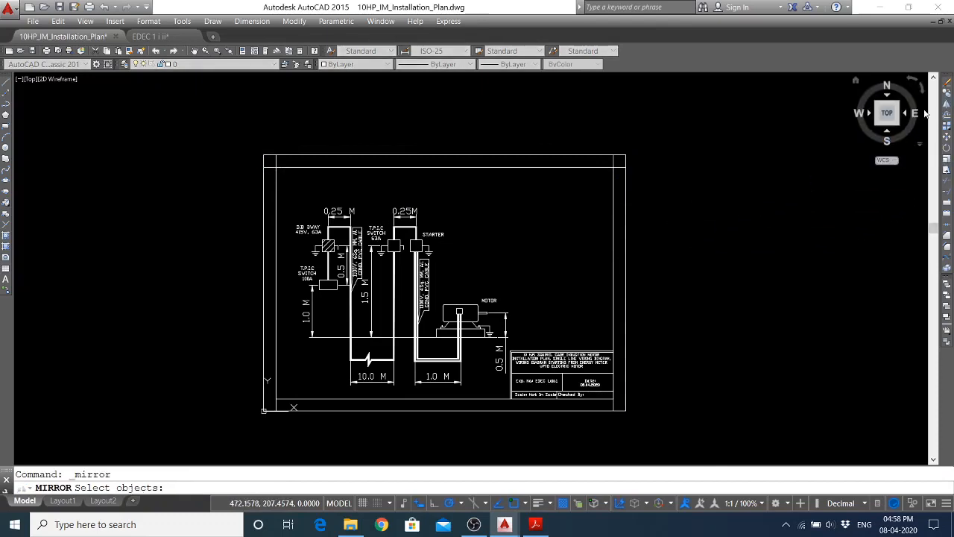
pyautogui.click(621, 168)
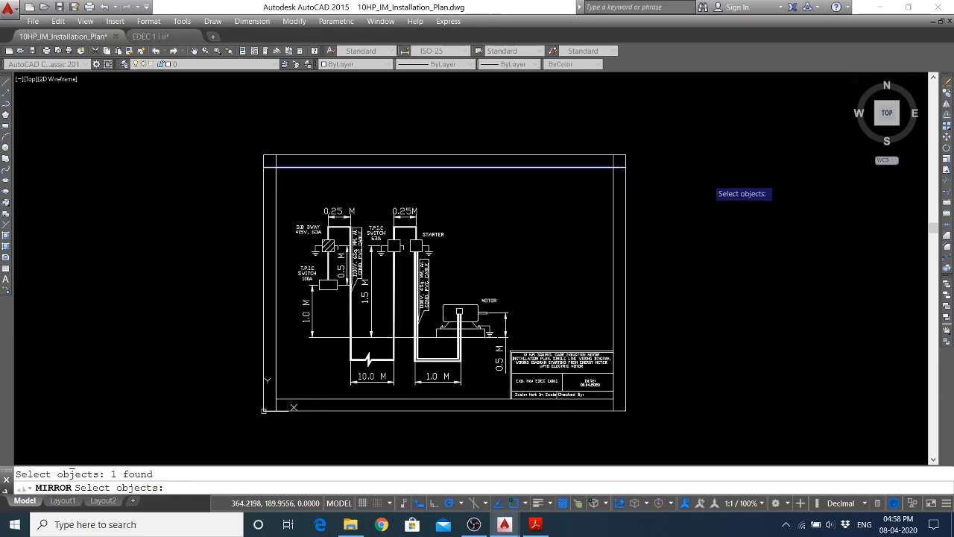
pyautogui.press('Return')
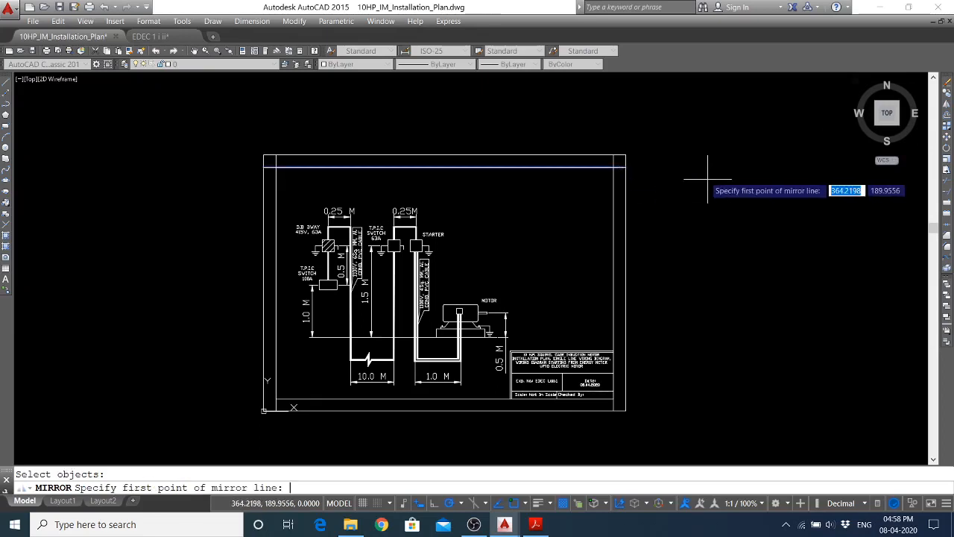
pyautogui.click(626, 283)
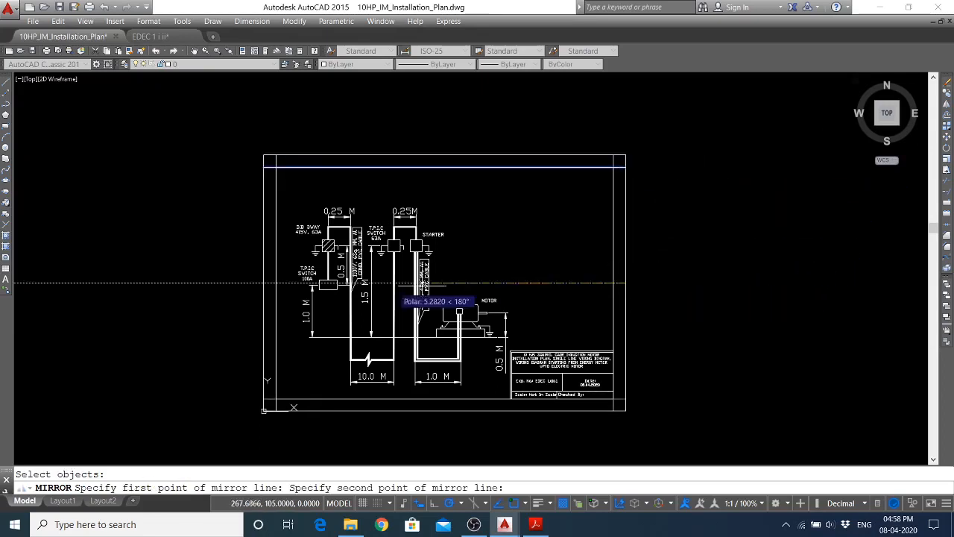
pyautogui.click(196, 281)
pyautogui.press('Return')
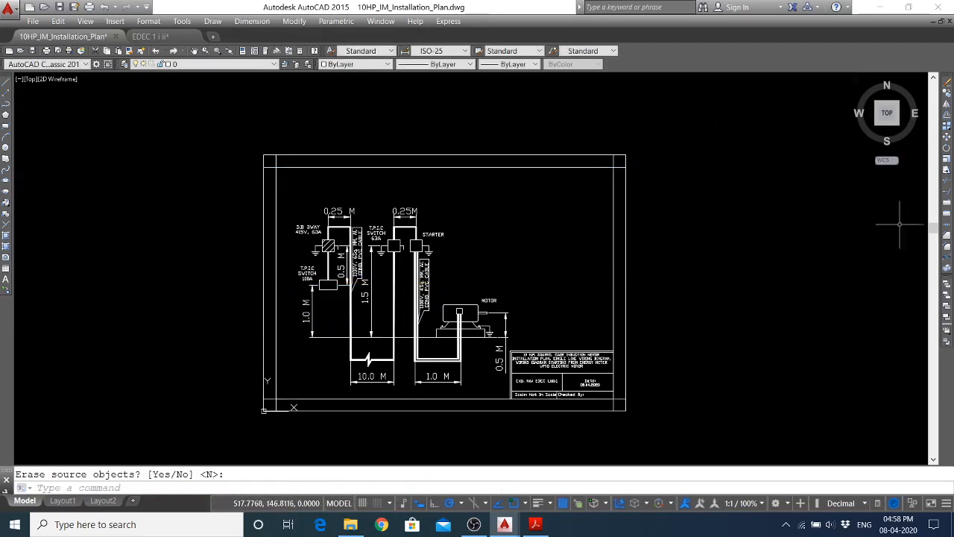
# Trim the outer border's left, right and bottom sides, using the right vertical and both horizontal border lines as cutting edges
pyautogui.click(947, 187)
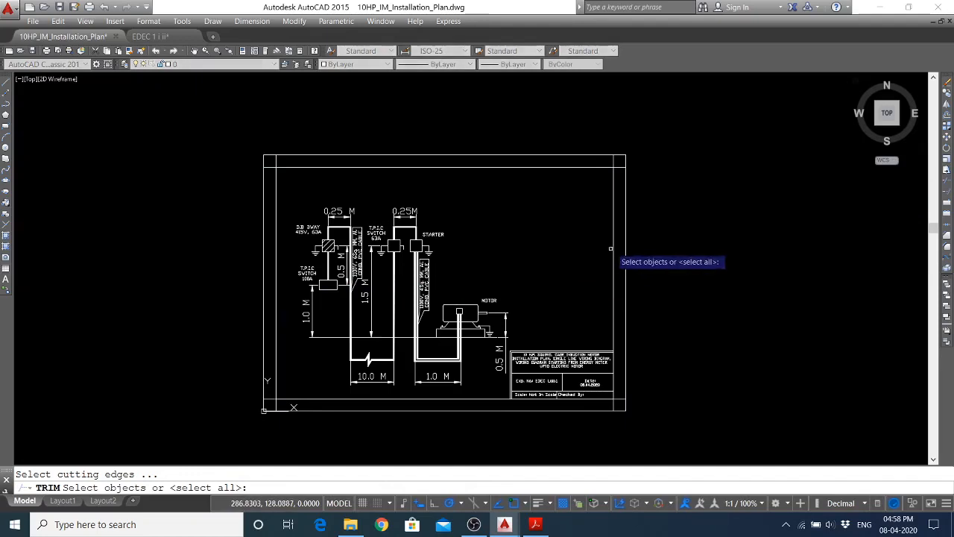
pyautogui.click(619, 159)
pyautogui.click(598, 161)
pyautogui.click(623, 158)
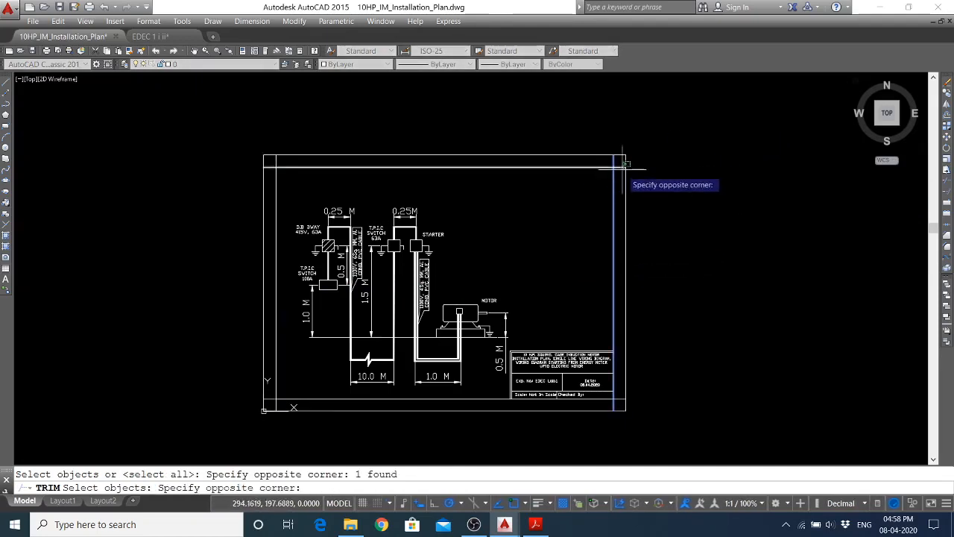
pyautogui.click(617, 173)
pyautogui.click(623, 386)
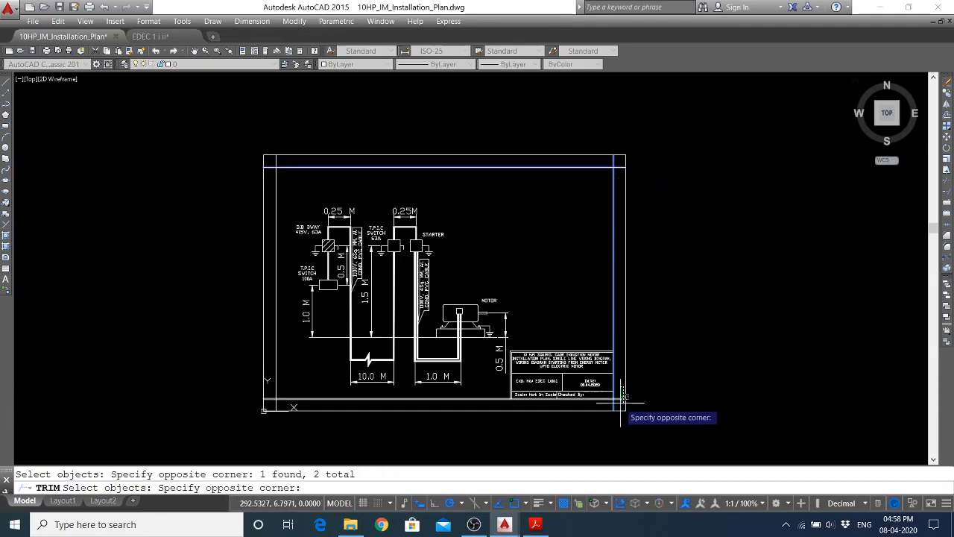
pyautogui.click(617, 403)
pyautogui.press('Return')
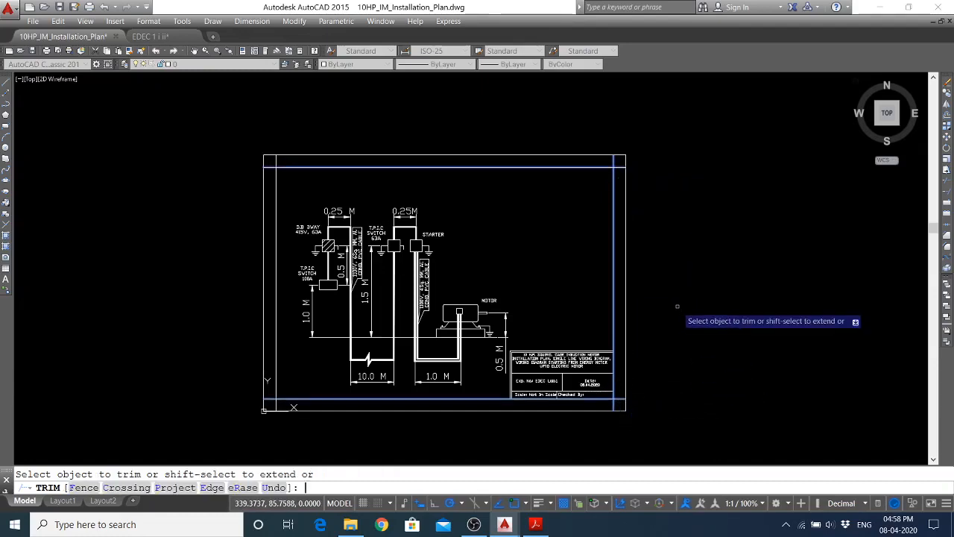
pyautogui.click(541, 153)
pyautogui.click(535, 158)
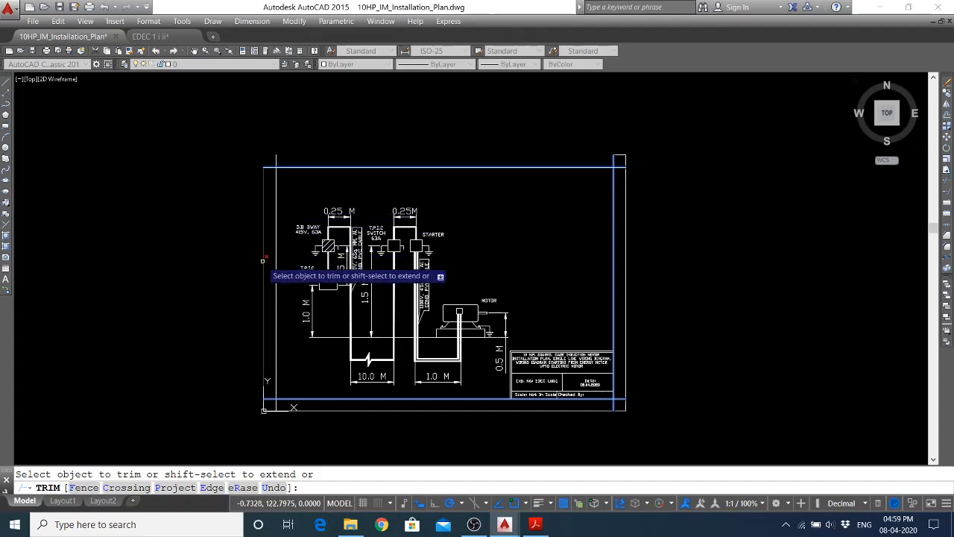
pyautogui.click(415, 345)
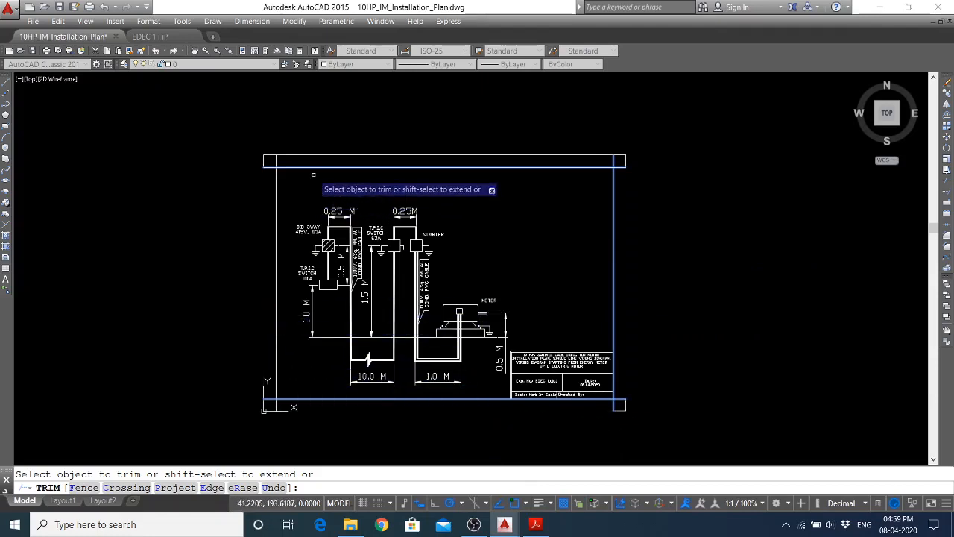
pyautogui.press('Escape')
# Trim the outer border's top edge to the right of the left vertical border line, using that line as the cutting edge
pyautogui.scroll(2, 258, 420)
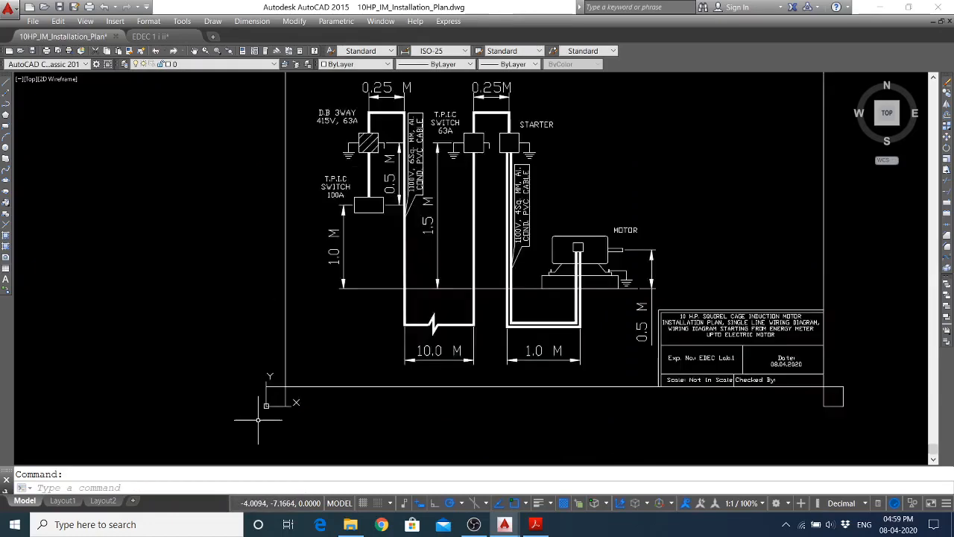
pyautogui.scroll(5, 258, 420)
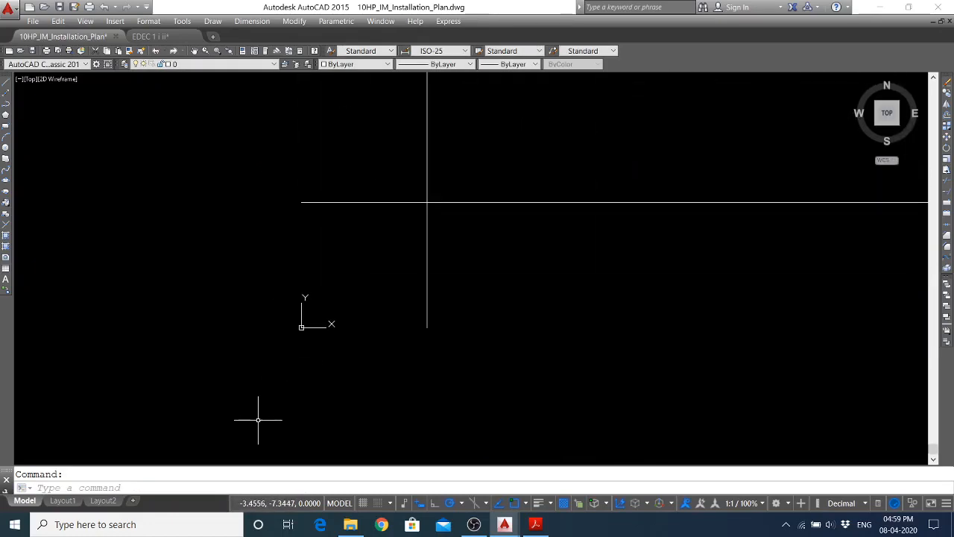
pyautogui.scroll(-7, 258, 420)
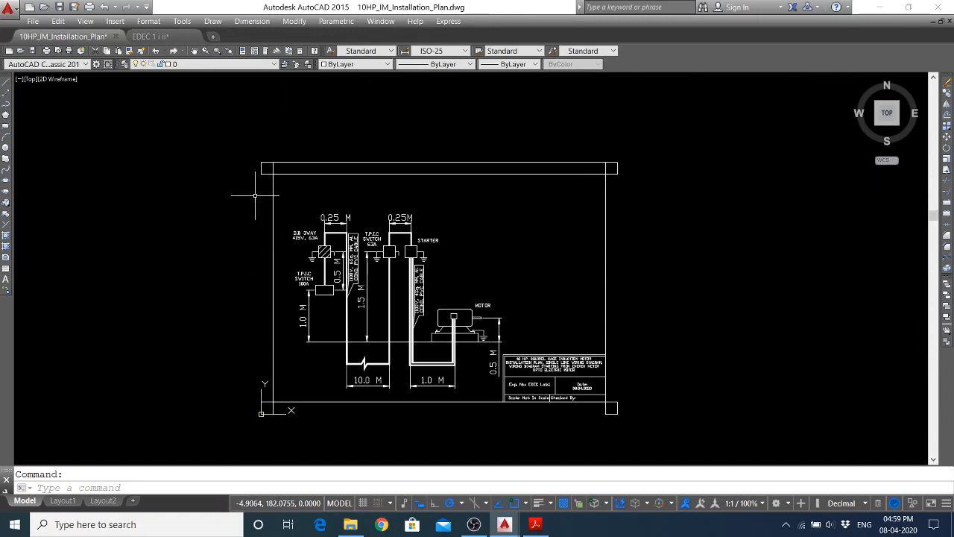
pyautogui.scroll(2, 299, 169)
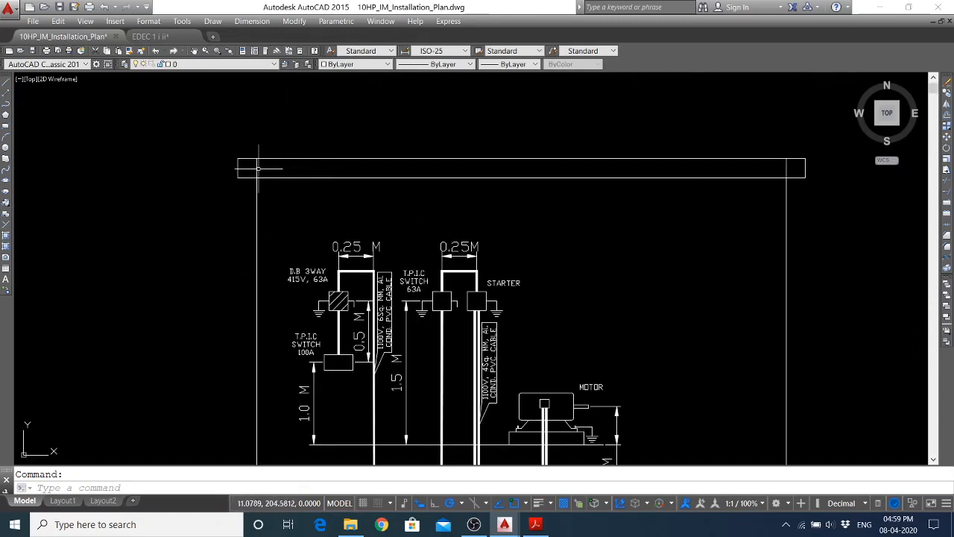
pyautogui.scroll(3, 258, 168)
pyautogui.click(269, 208)
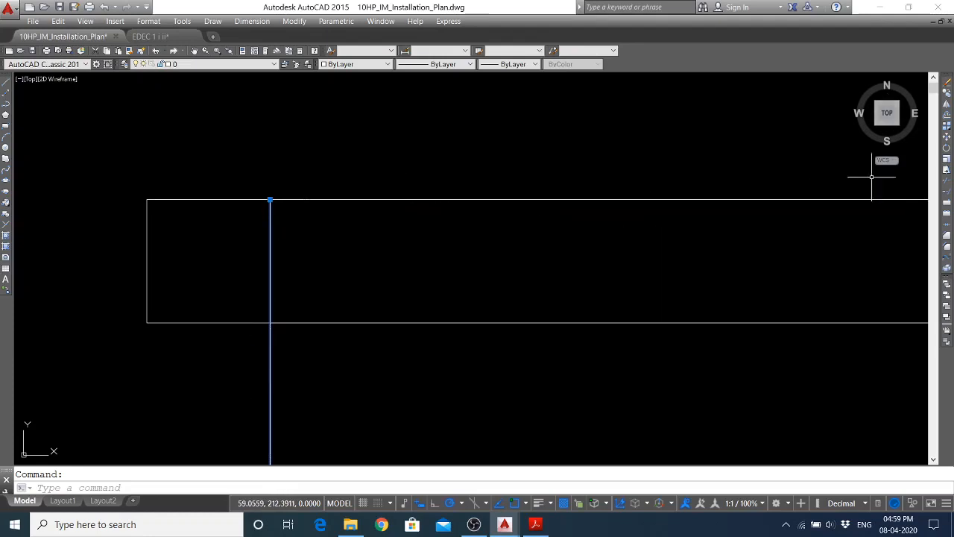
pyautogui.click(947, 181)
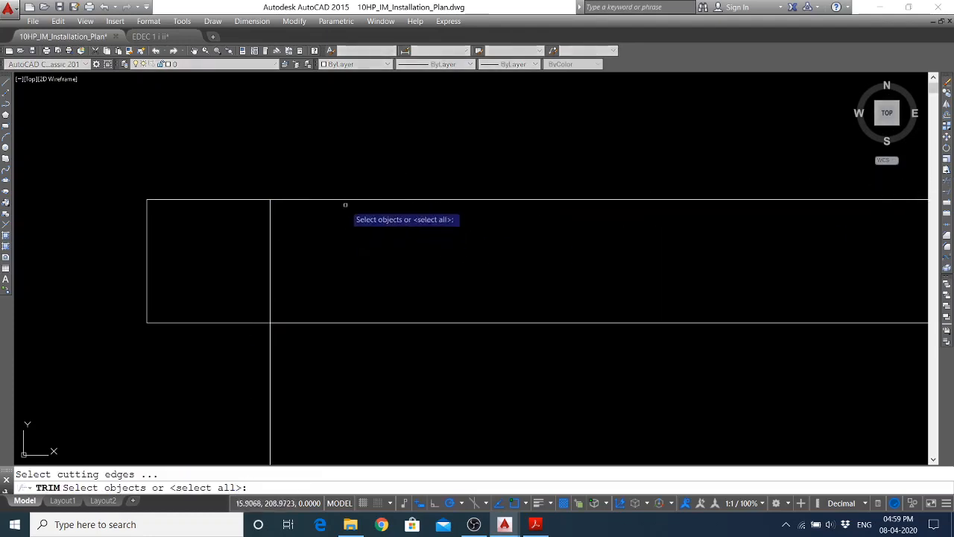
pyautogui.click(357, 156)
pyautogui.click(365, 118)
pyautogui.click(283, 206)
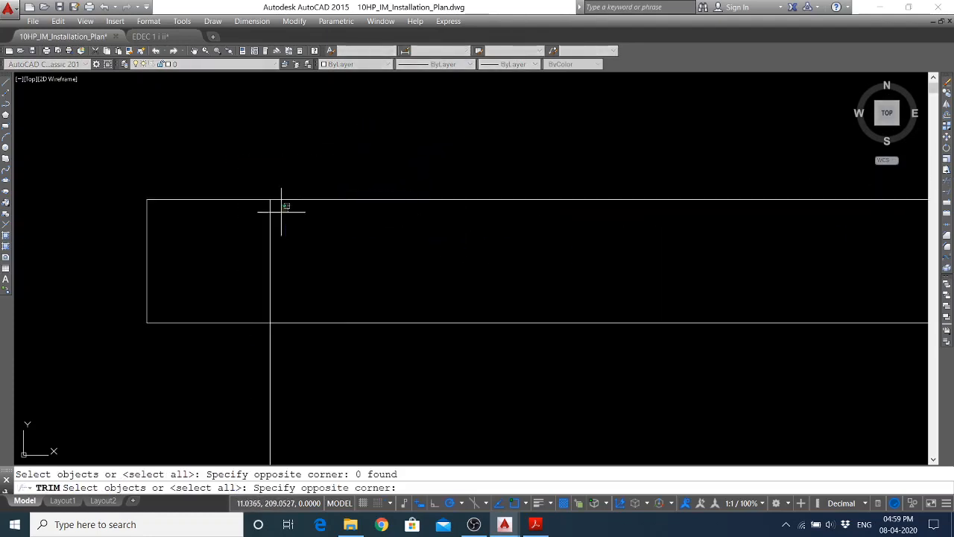
pyautogui.click(251, 230)
pyautogui.press('Return')
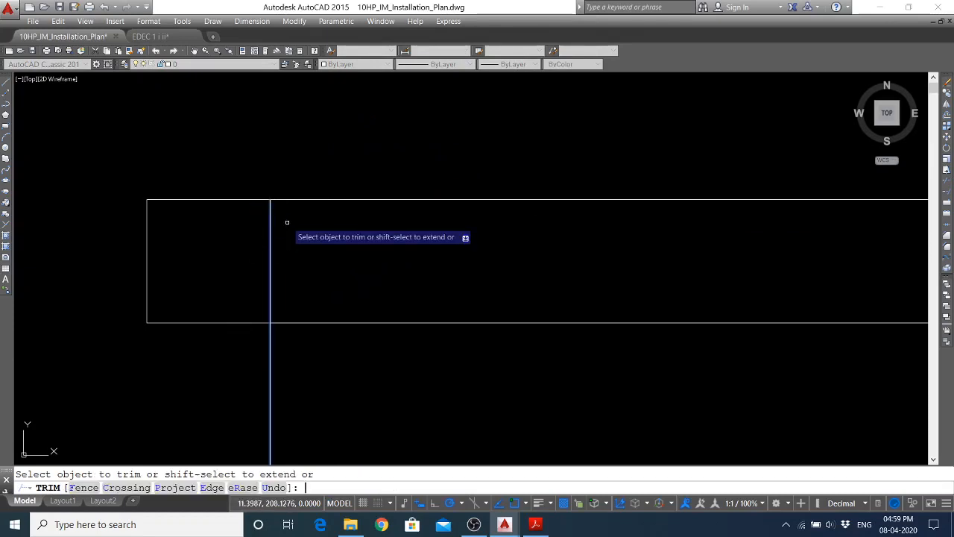
pyautogui.click(301, 198)
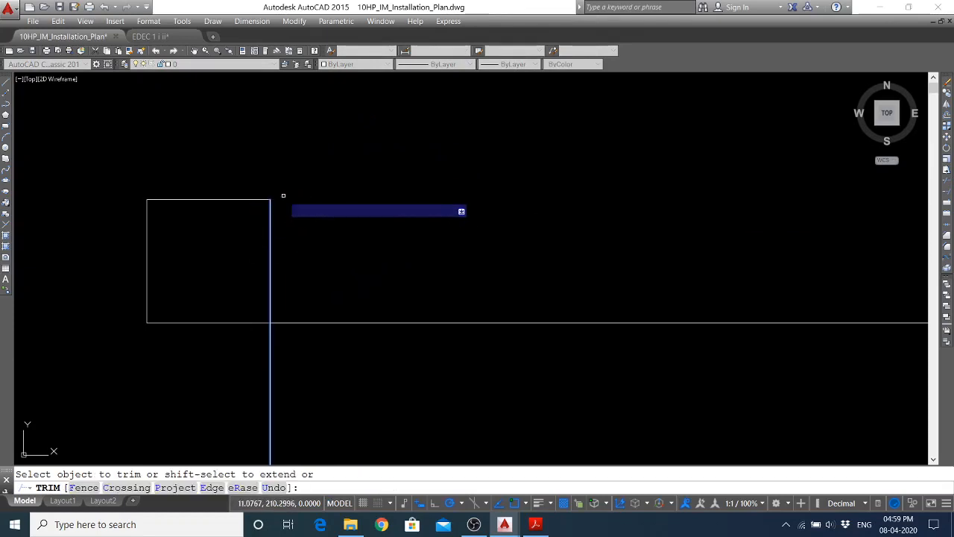
pyautogui.press('Return')
pyautogui.scroll(-5, 224, 171)
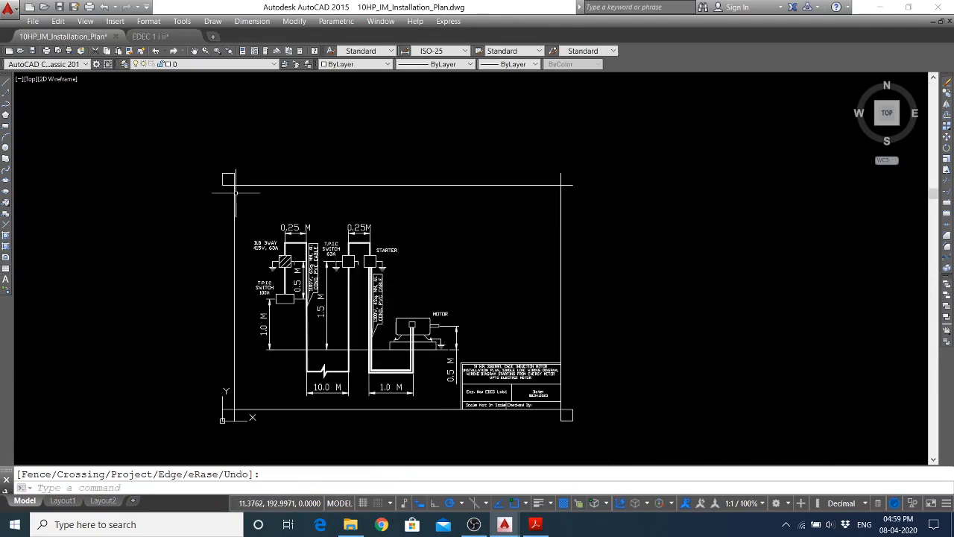
# Erase the two vertical and two horizontal construction lines running along the inner border's edges
pyautogui.moveTo(228, 179)
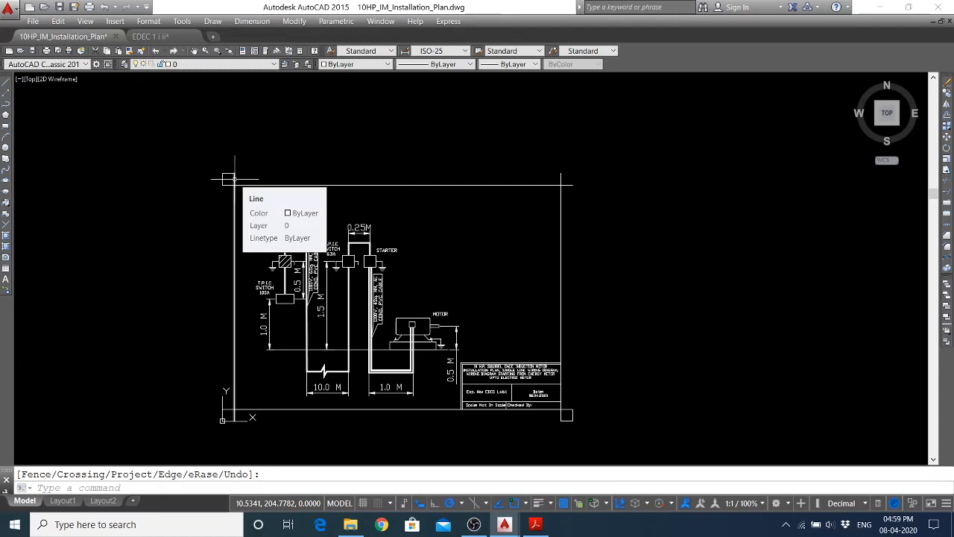
pyautogui.press('Escape')
pyautogui.click(228, 179)
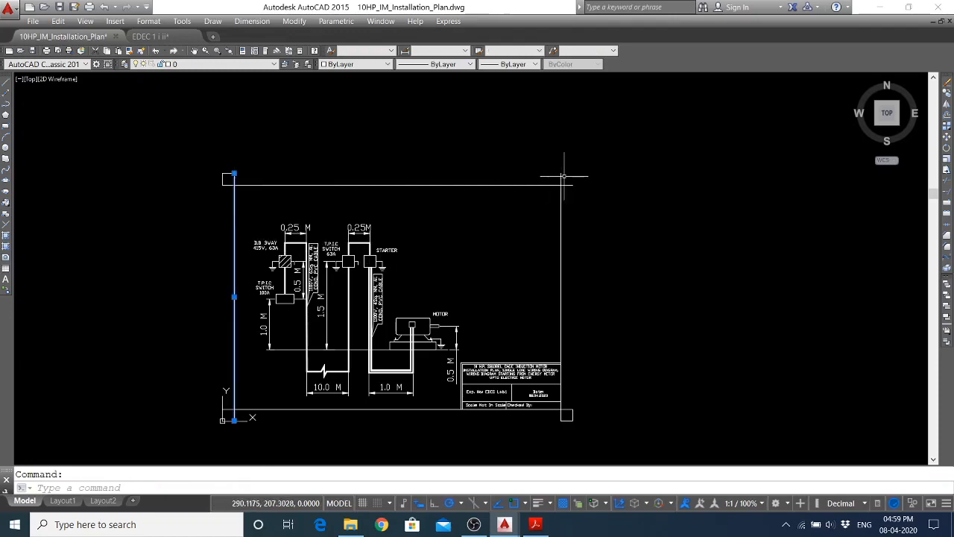
pyautogui.click(560, 179)
pyautogui.click(568, 184)
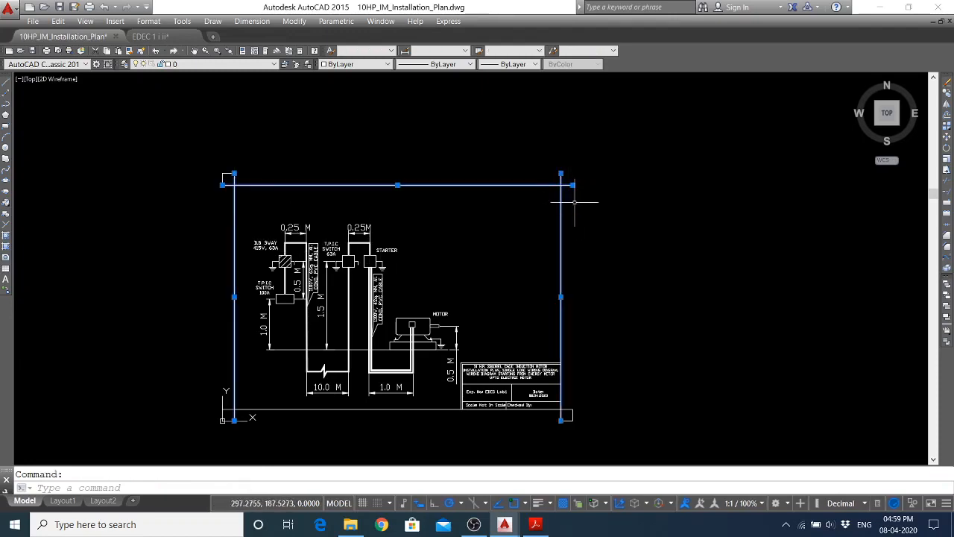
pyautogui.click(567, 409)
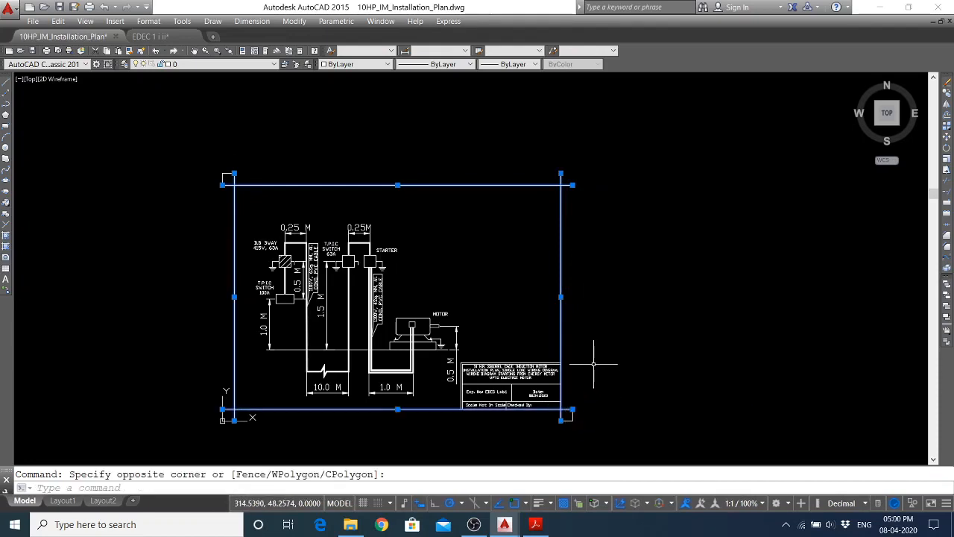
pyautogui.press('Delete')
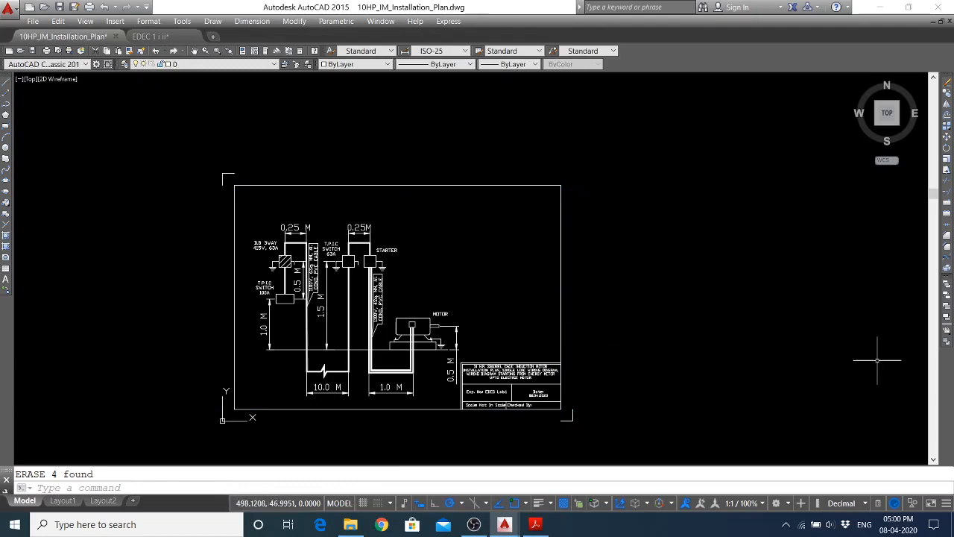
# Mirror the sheet's upper-left corner mark about the inner border's vertical centre line, keeping the source mark
pyautogui.click(948, 106)
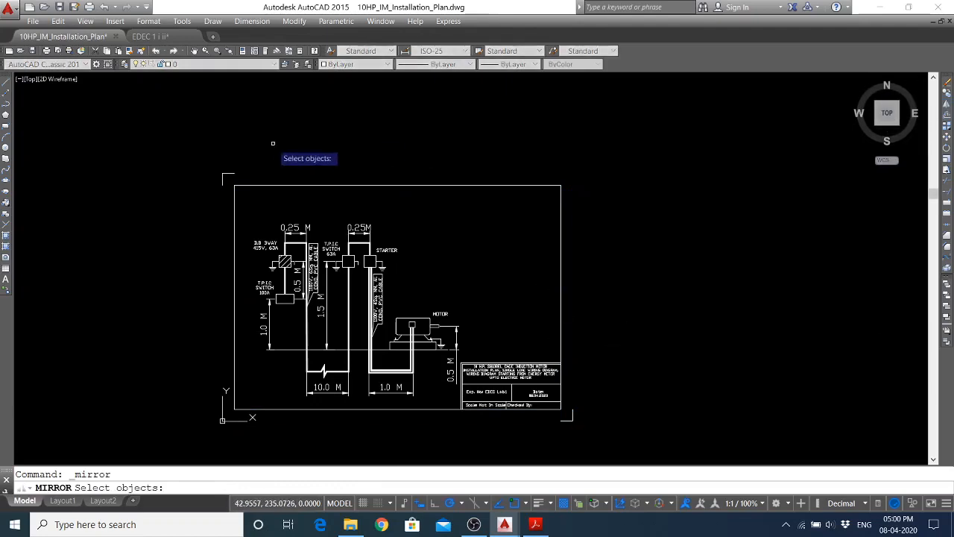
pyautogui.click(196, 156)
pyautogui.click(255, 204)
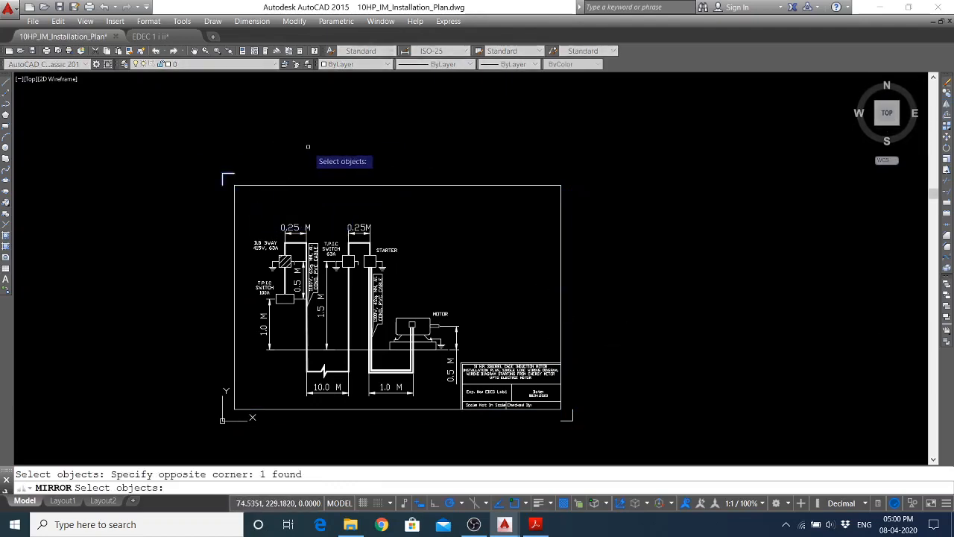
pyautogui.press('Return')
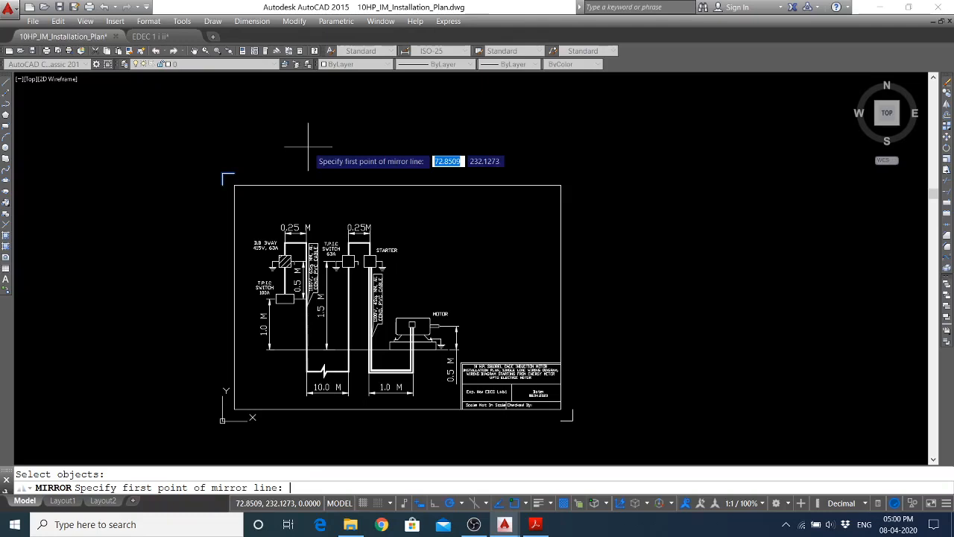
pyautogui.click(399, 183)
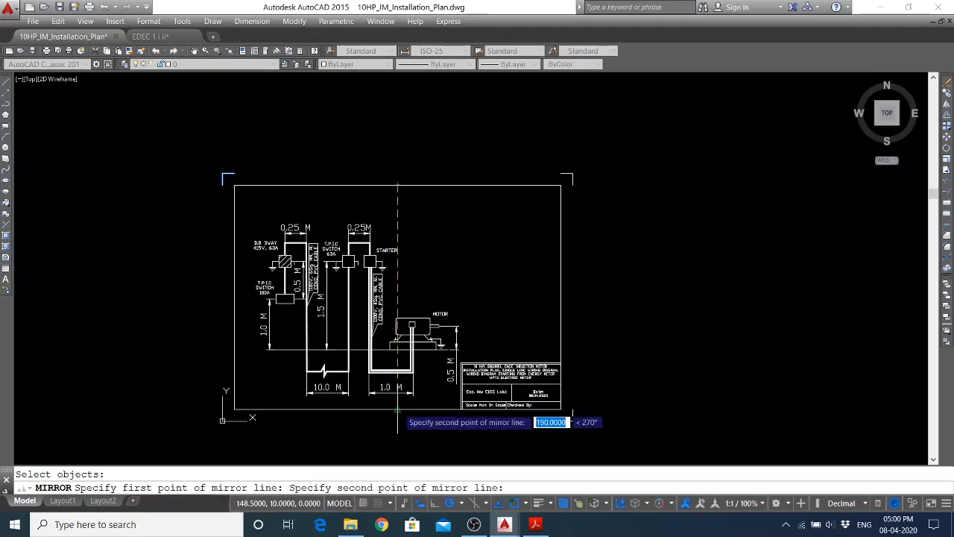
pyautogui.click(399, 406)
pyautogui.press('Return')
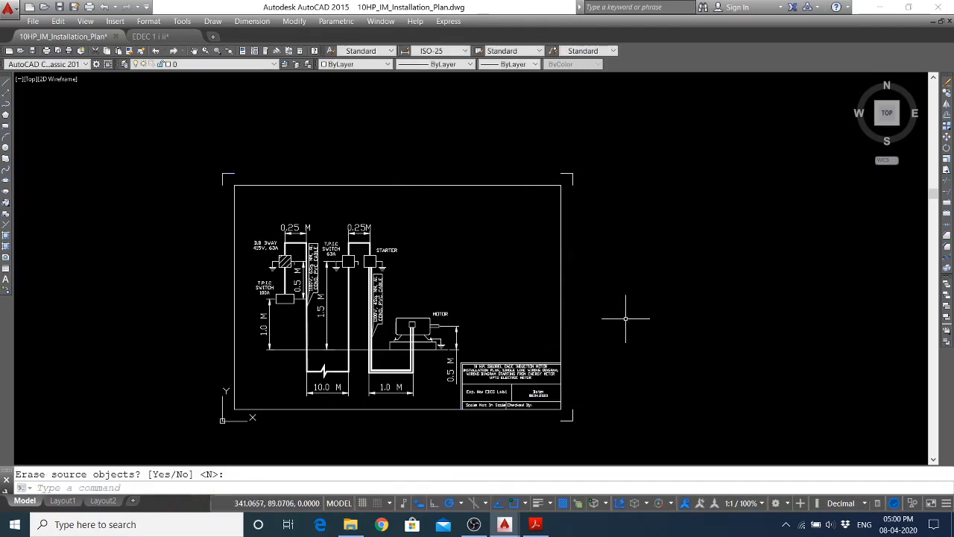
# Try to mirror the upper-left corner mark downward about a line from the midpoint of the inner border's left edge, keeping the source
pyautogui.click(207, 153)
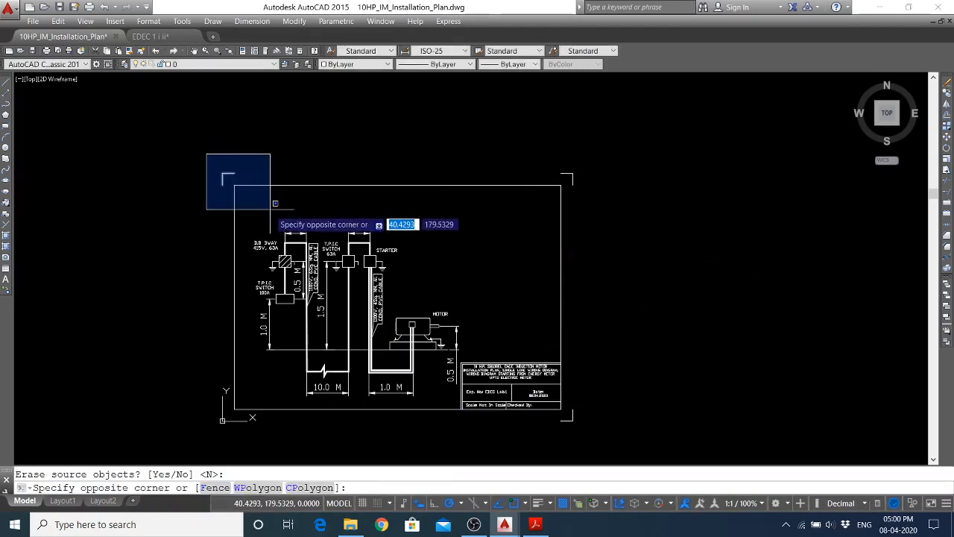
pyautogui.click(267, 214)
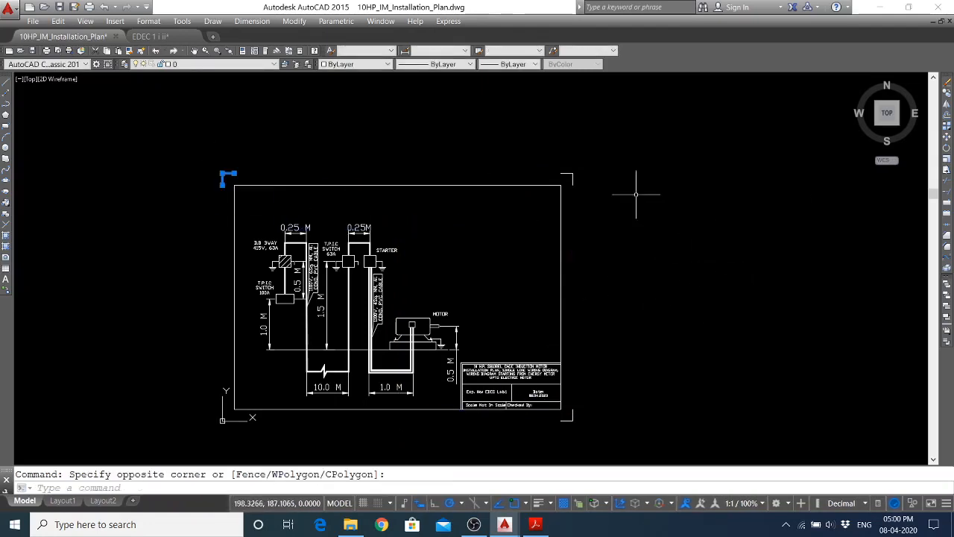
pyautogui.click(946, 105)
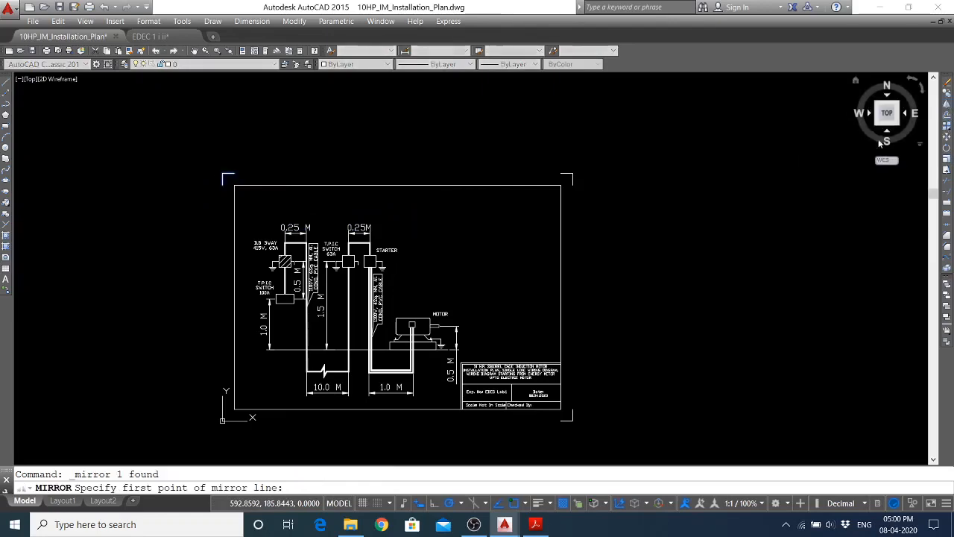
pyautogui.click(233, 301)
pyautogui.click(650, 291)
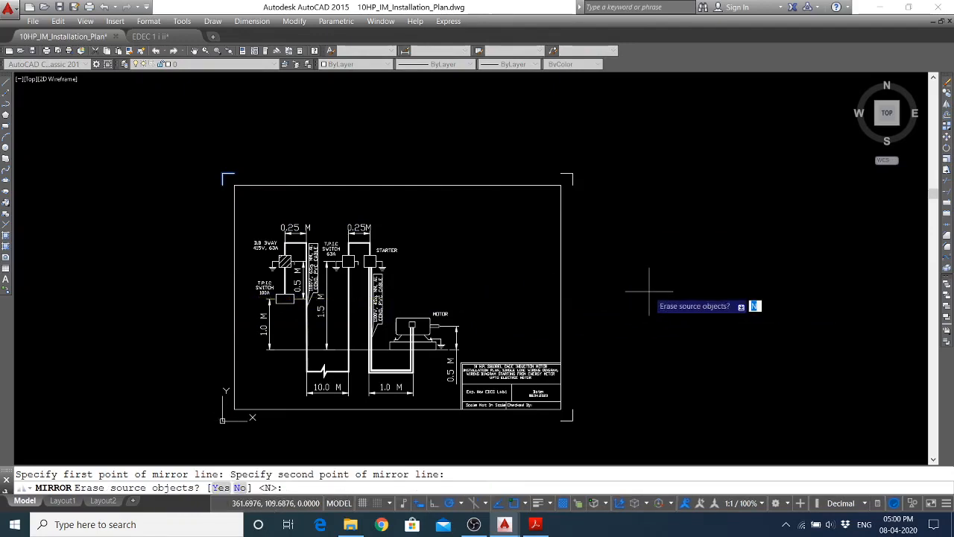
pyautogui.press('Return')
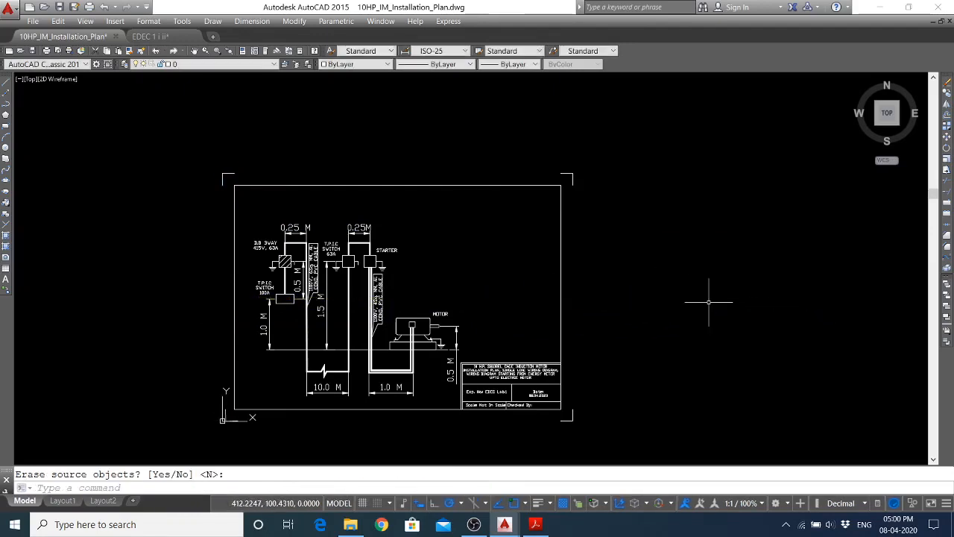
pyautogui.press('Return')
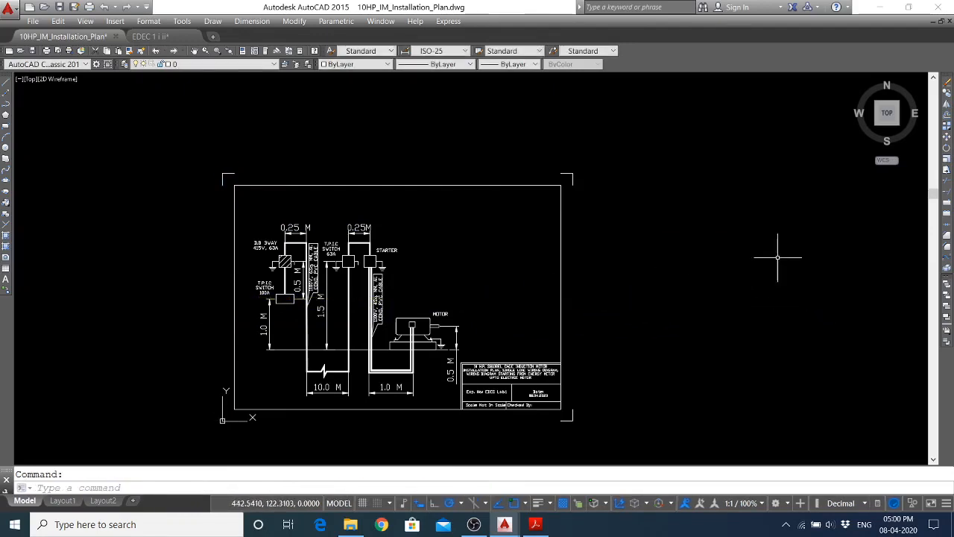
# Mirror the sheet's upper-left corner mark about the inner border's horizontal centre line, keeping the source mark
pyautogui.click(946, 105)
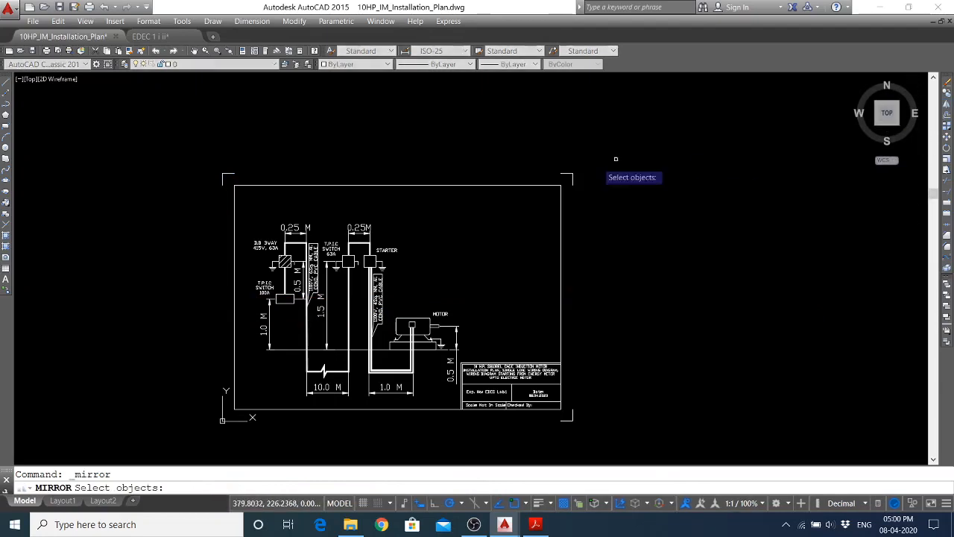
pyautogui.click(188, 151)
pyautogui.click(263, 190)
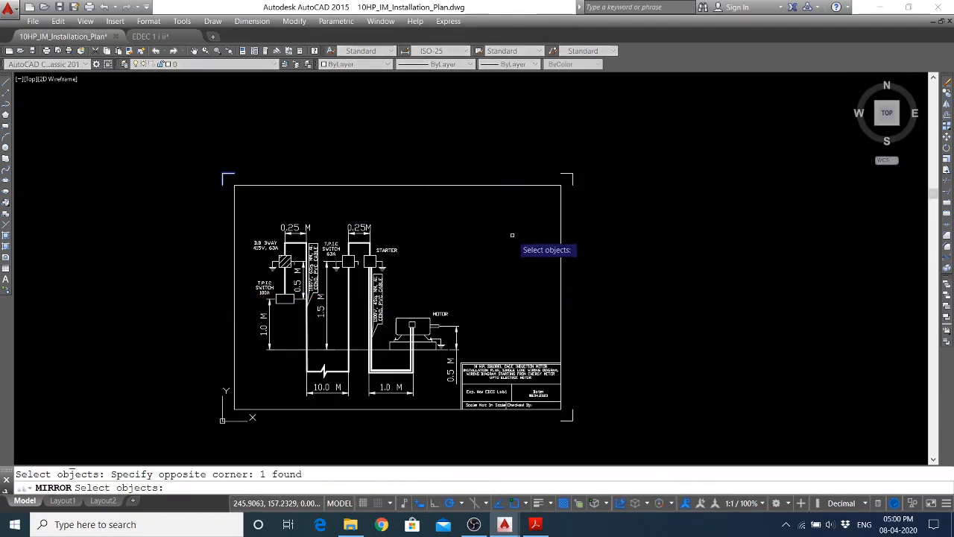
pyautogui.press('Return')
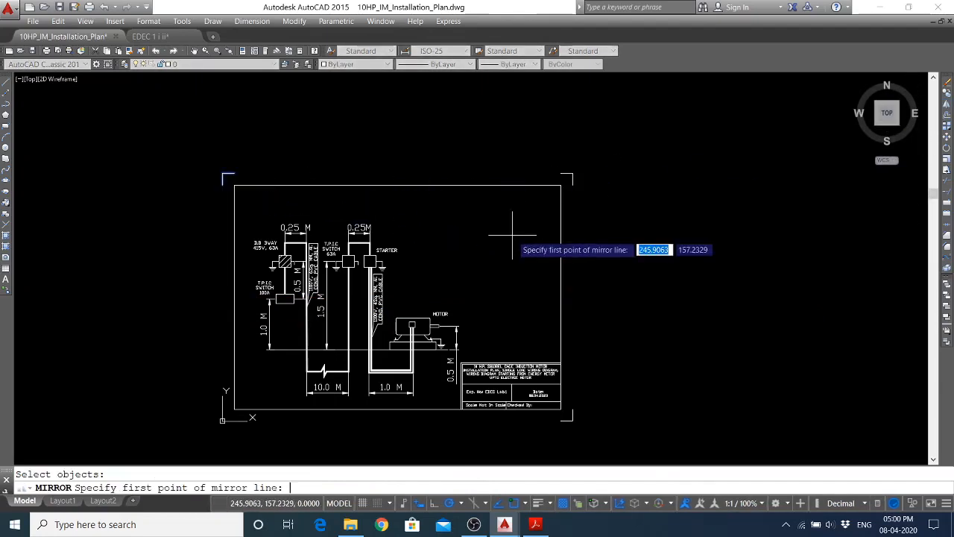
pyautogui.click(233, 297)
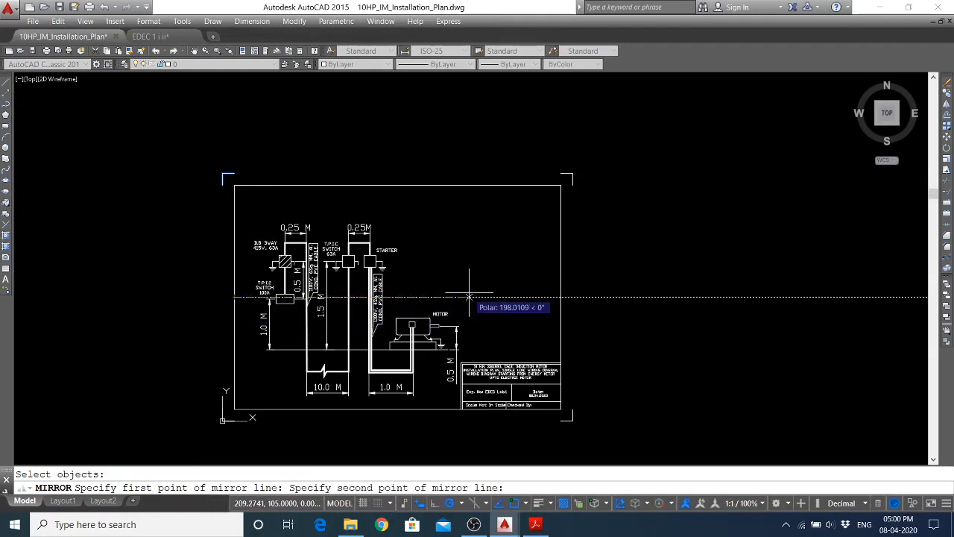
pyautogui.click(560, 297)
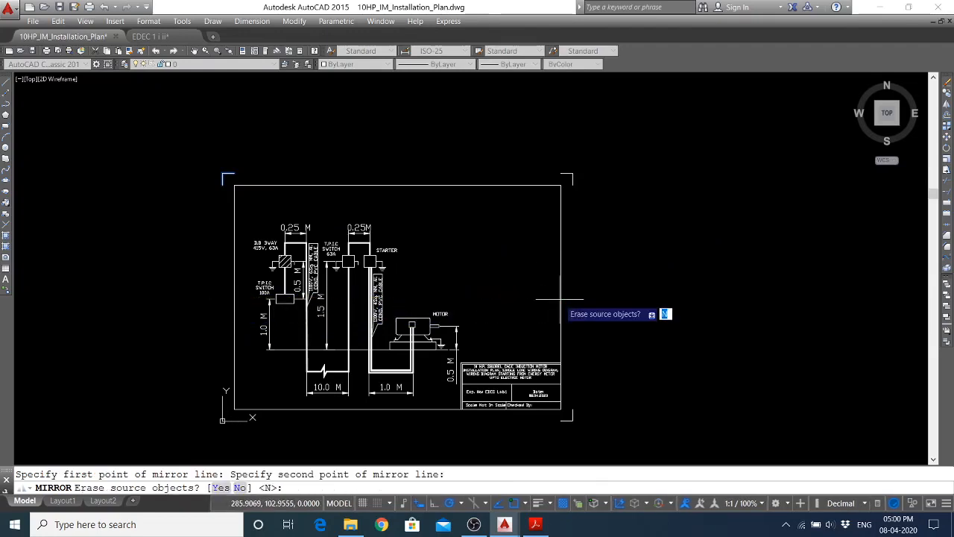
pyautogui.press('Return')
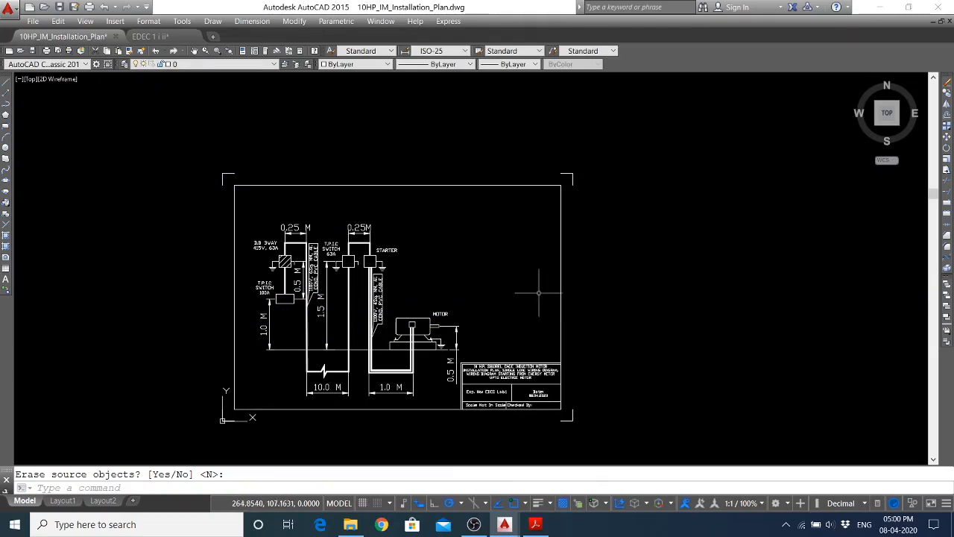
# Save the installation plan drawing with the whole sheet in view
pyautogui.write('z')
pyautogui.press('Return')
pyautogui.write('a')
pyautogui.press('Return')
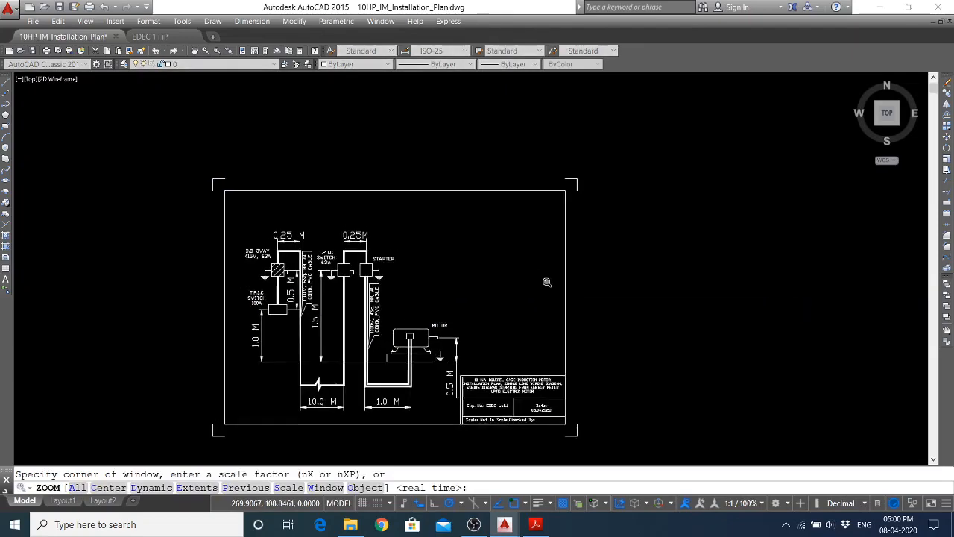
pyautogui.hotkey('ctrl', 's')
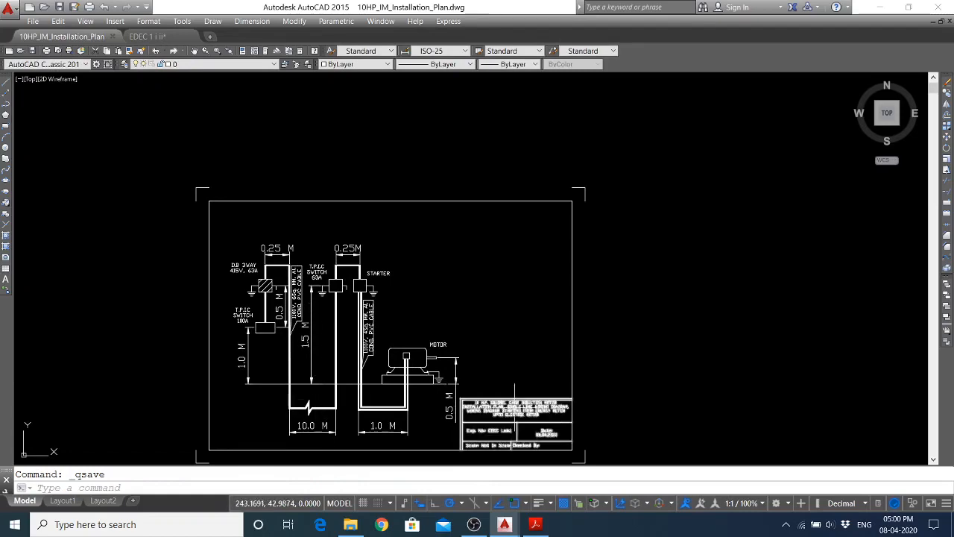
# Open the Title Block definition in the block editor
pyautogui.scroll(5, 514, 414)
pyautogui.scroll(-1, 426, 389)
pyautogui.scroll(2, 426, 389)
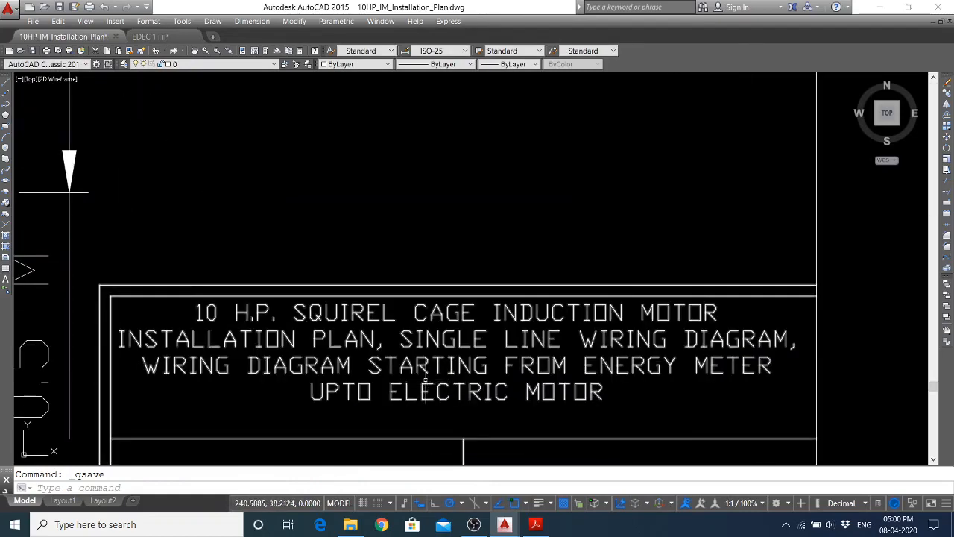
pyautogui.doubleClick(464, 360)
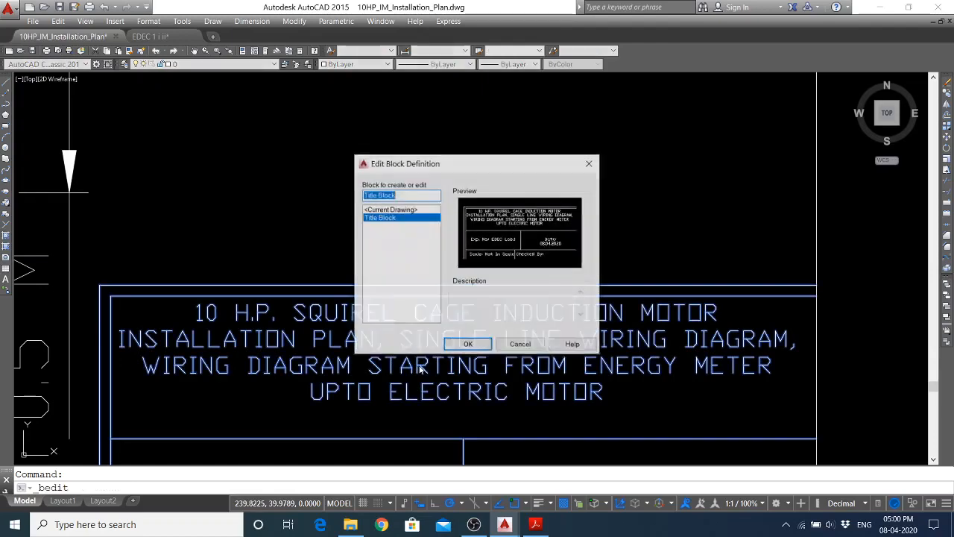
pyautogui.click(469, 344)
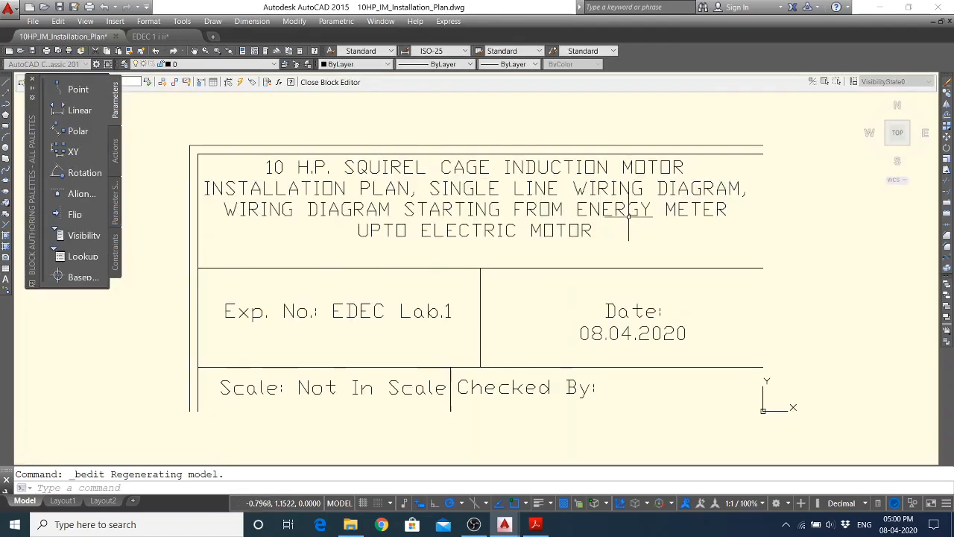
# Shorten the title text to "10 H.P. SQUIREL CAGE INDUCTION MOTOR INSTALLATION PLAN", deleting everything after "PLAN"
pyautogui.click(355, 210)
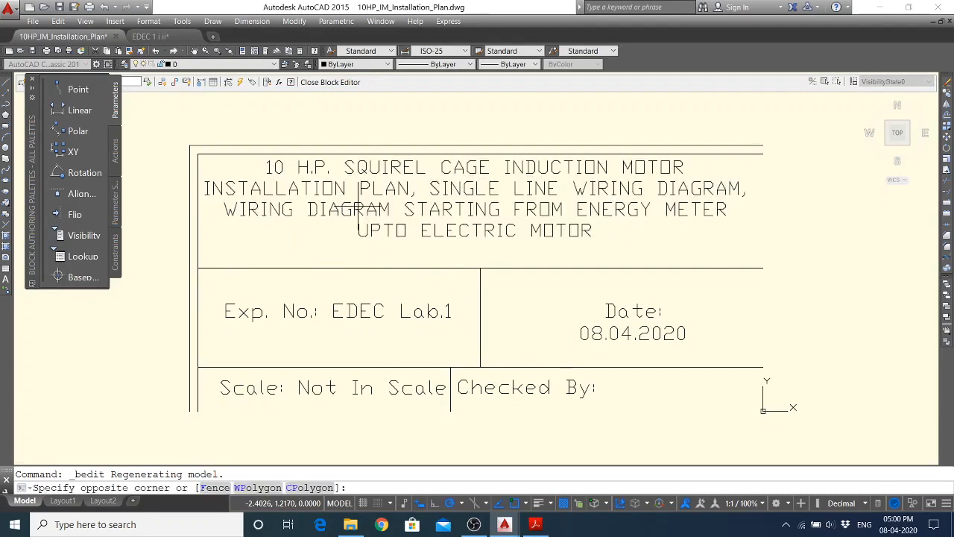
pyautogui.click(357, 208)
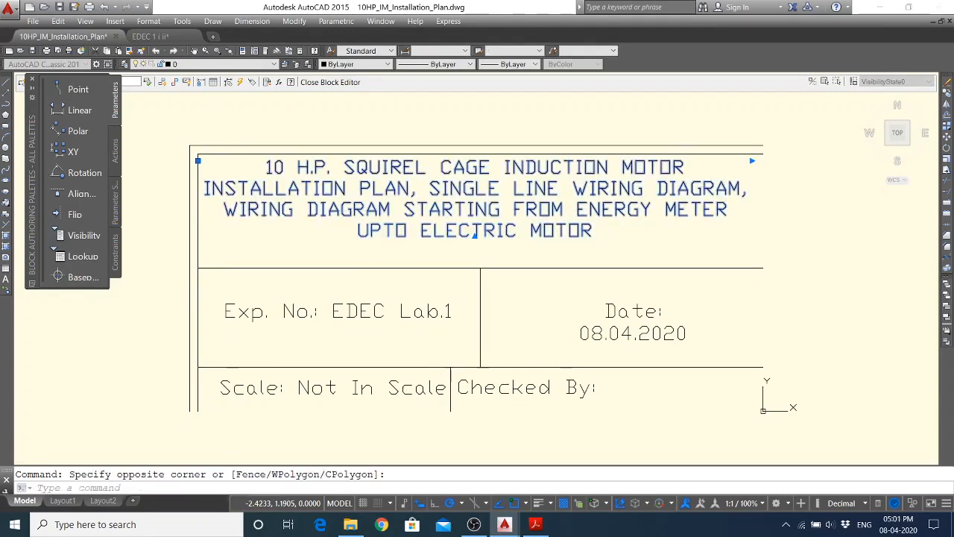
pyautogui.doubleClick(367, 208)
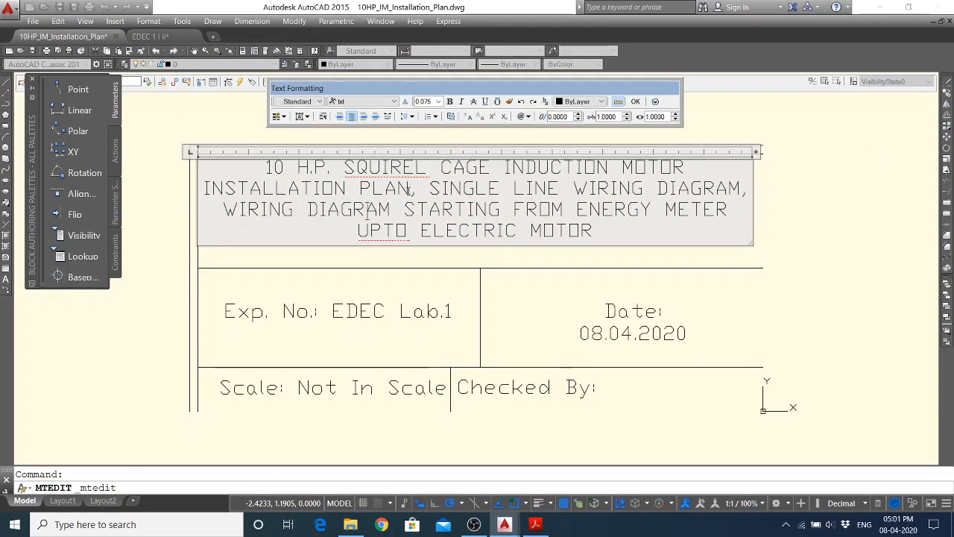
pyautogui.moveTo(409, 191); pyautogui.dragTo(559, 213)
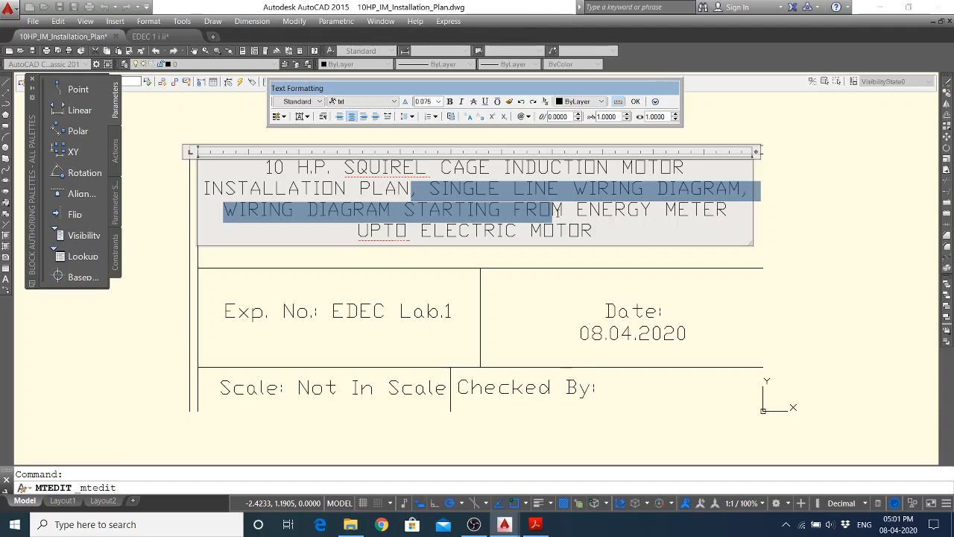
pyautogui.moveTo(572, 214); pyautogui.dragTo(606, 230)
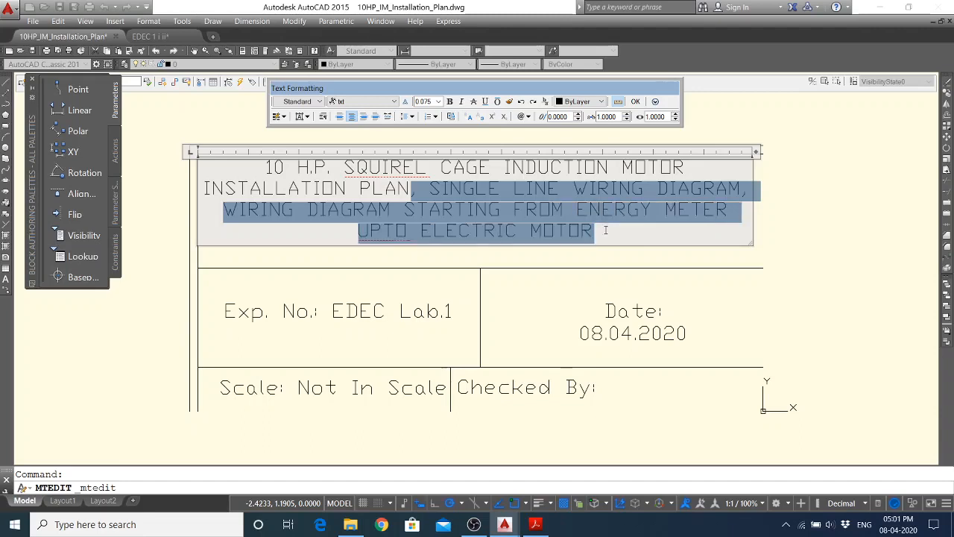
pyautogui.press('Delete')
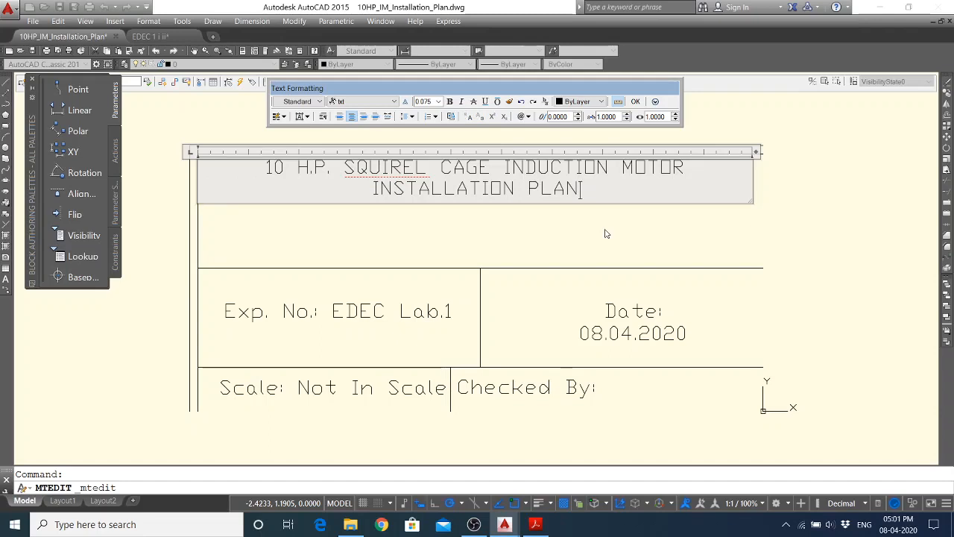
pyautogui.click(635, 102)
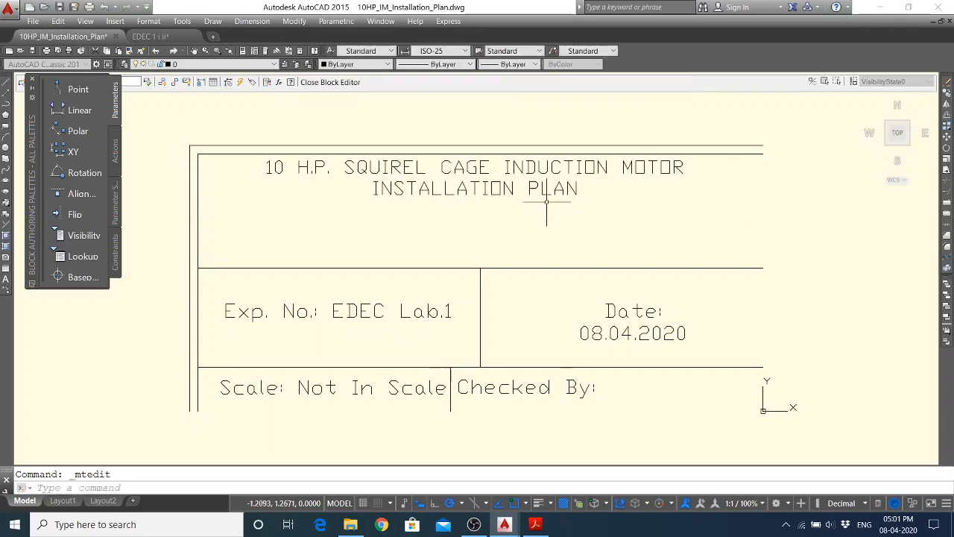
# Move the shortened title text straight down about 0.2 units toward the middle of its title block cell
pyautogui.click(548, 212)
pyautogui.write('m')
pyautogui.press('Return')
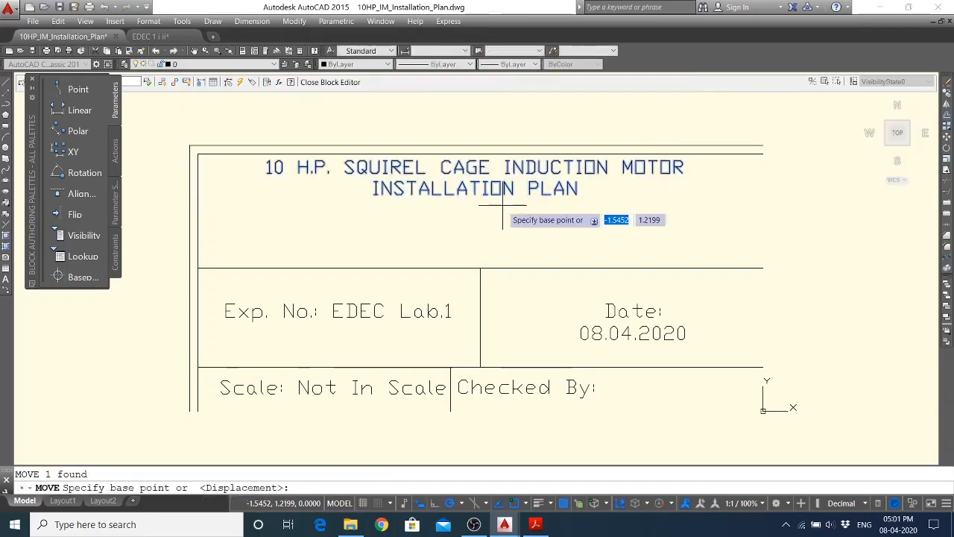
pyautogui.click(688, 202)
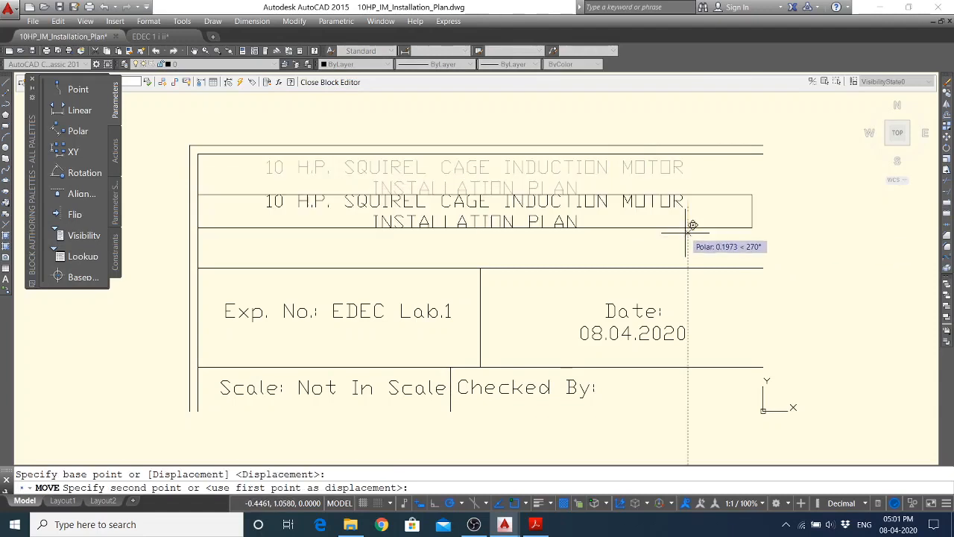
pyautogui.click(688, 234)
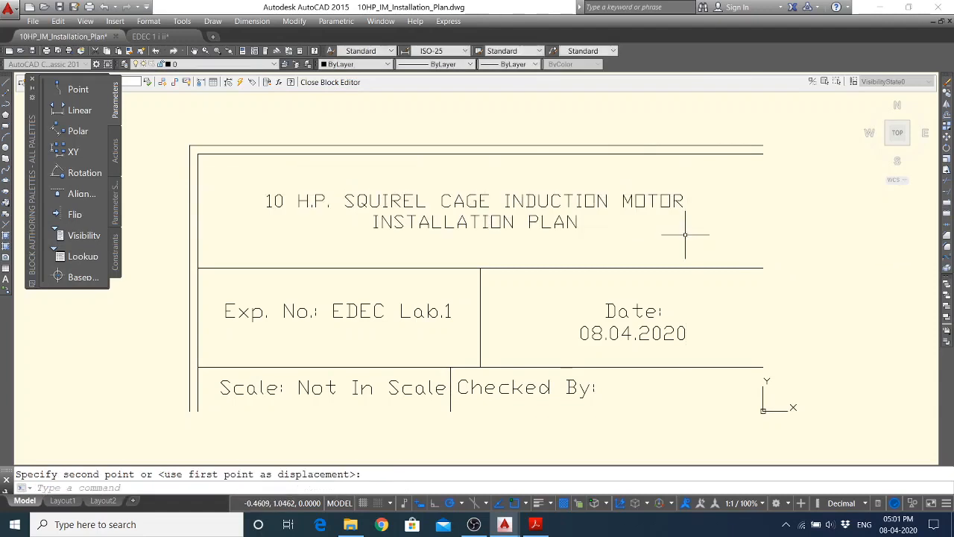
# Set the text height of the whole two-line title to 0.1
pyautogui.click(579, 198)
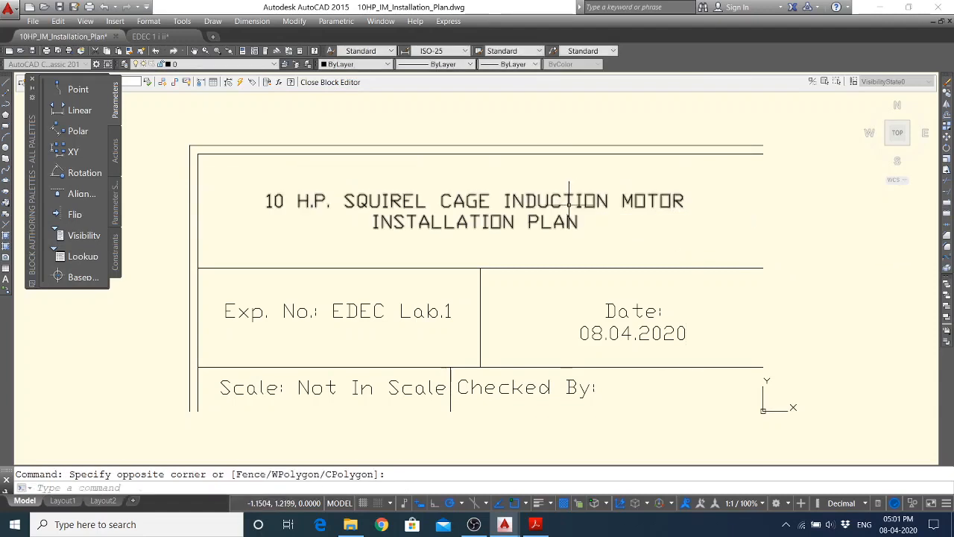
pyautogui.click(571, 207)
pyautogui.doubleClick(570, 208)
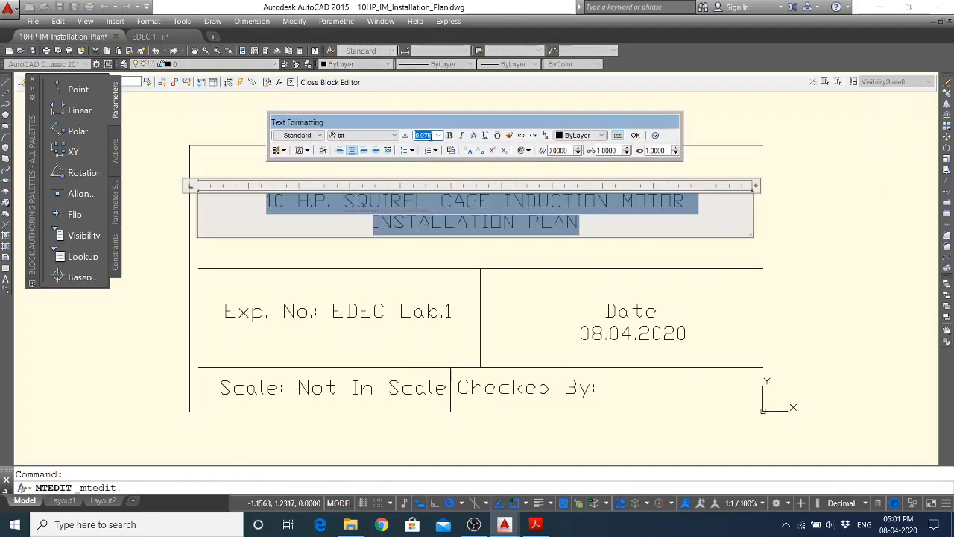
pyautogui.click(418, 135)
pyautogui.write('.1')
pyautogui.press('Return')
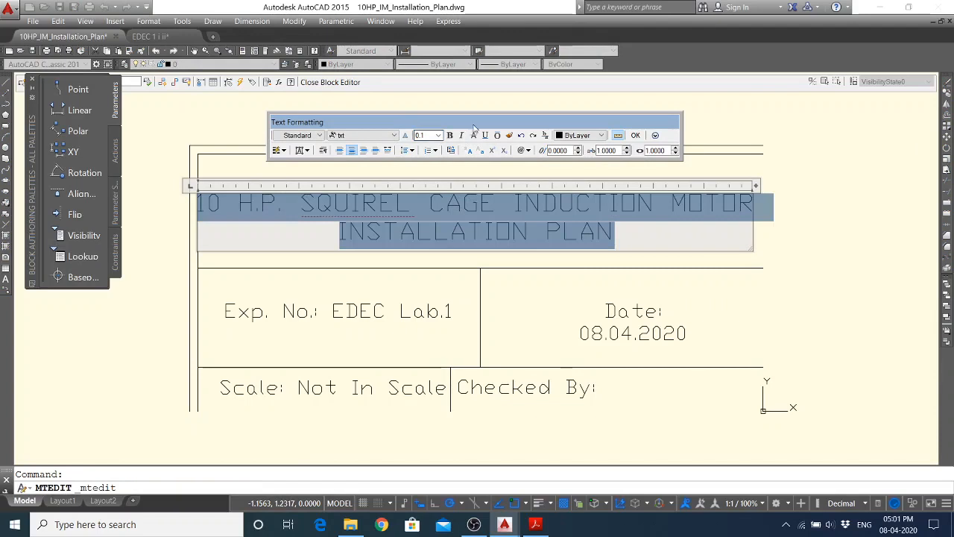
pyautogui.click(643, 136)
# Move the enlarged title text slightly to the right so it sits inside its title block cell
pyautogui.click(495, 216)
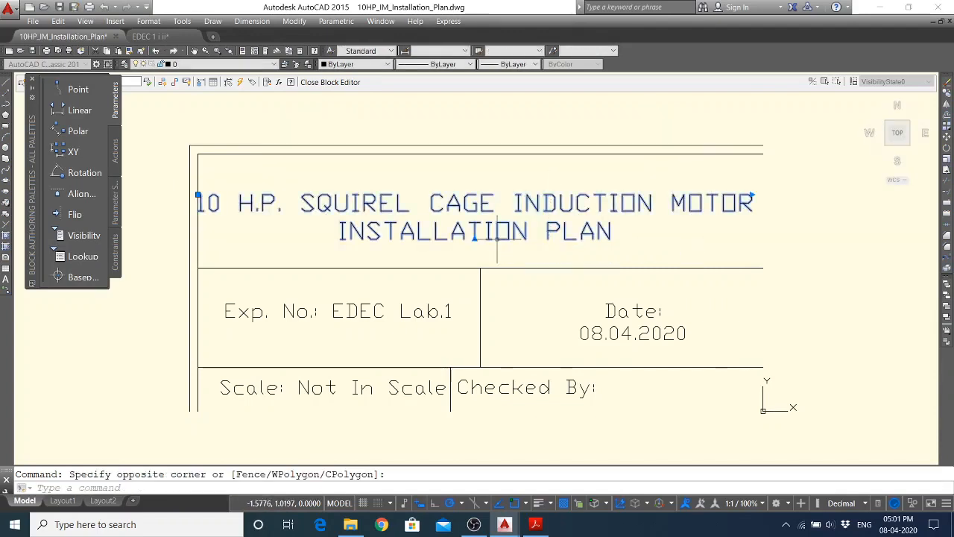
pyautogui.click(497, 239)
pyautogui.write('m')
pyautogui.press('Return')
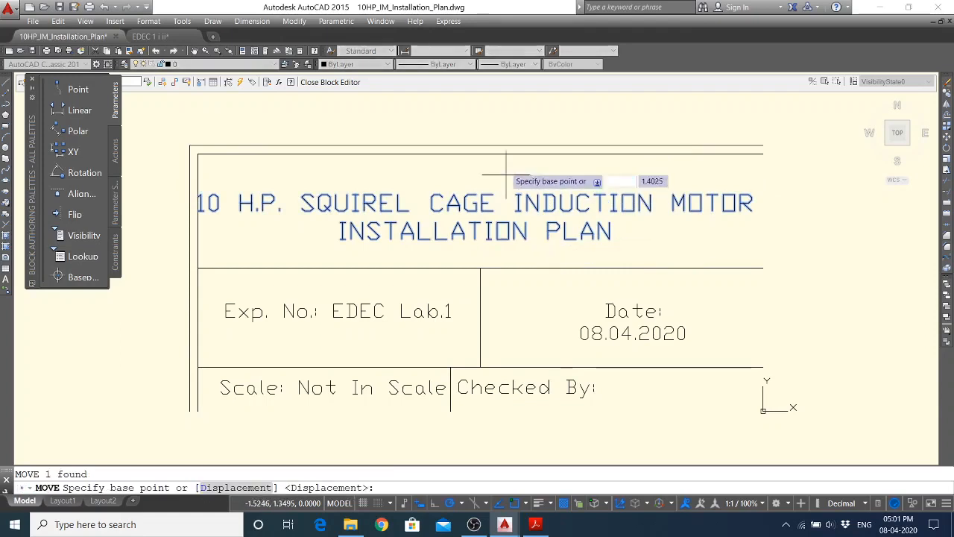
pyautogui.click(514, 107)
pyautogui.click(520, 107)
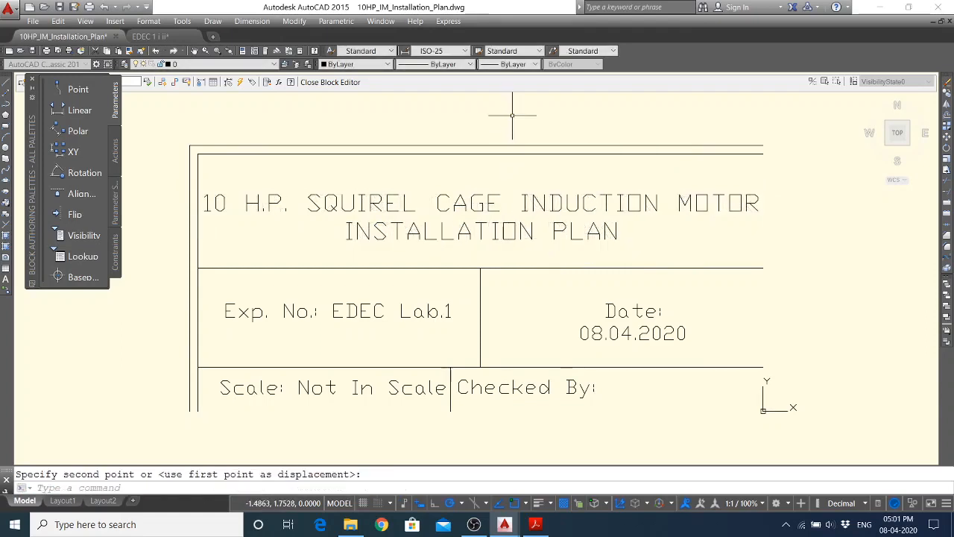
# Close the block editor, saving the changes to Title Block
pyautogui.click(330, 82)
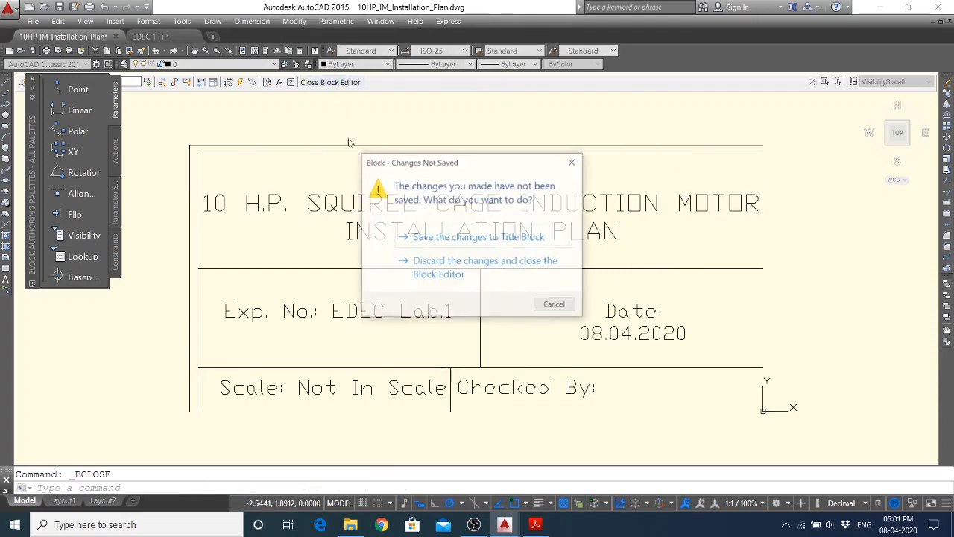
pyautogui.click(435, 245)
pyautogui.scroll(-4, 622, 260)
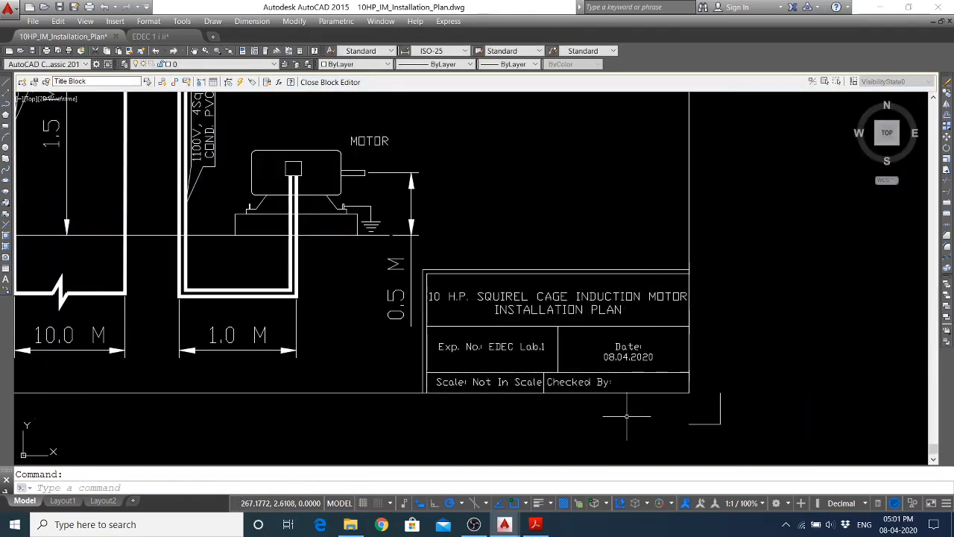
pyautogui.scroll(-2, 659, 407)
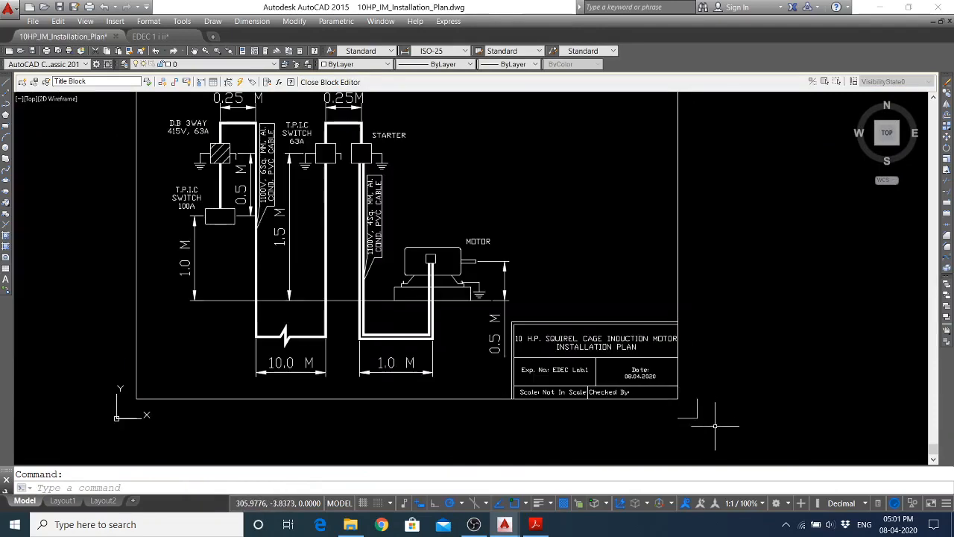
pyautogui.scroll(-2, 715, 428)
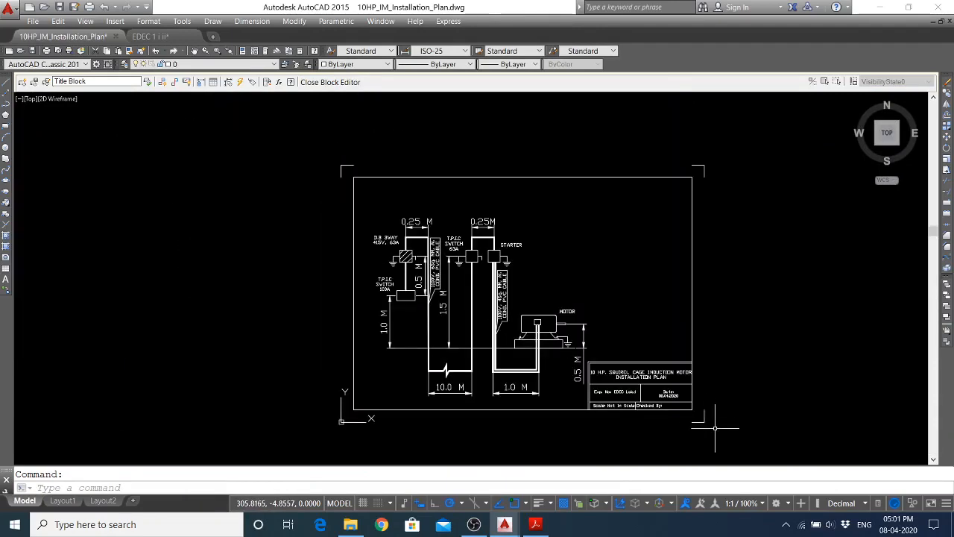
# Add a second line "Part 1" below the experiment number in the Title Block block, and close the block editor with the changes saved
pyautogui.doubleClick(631, 409)
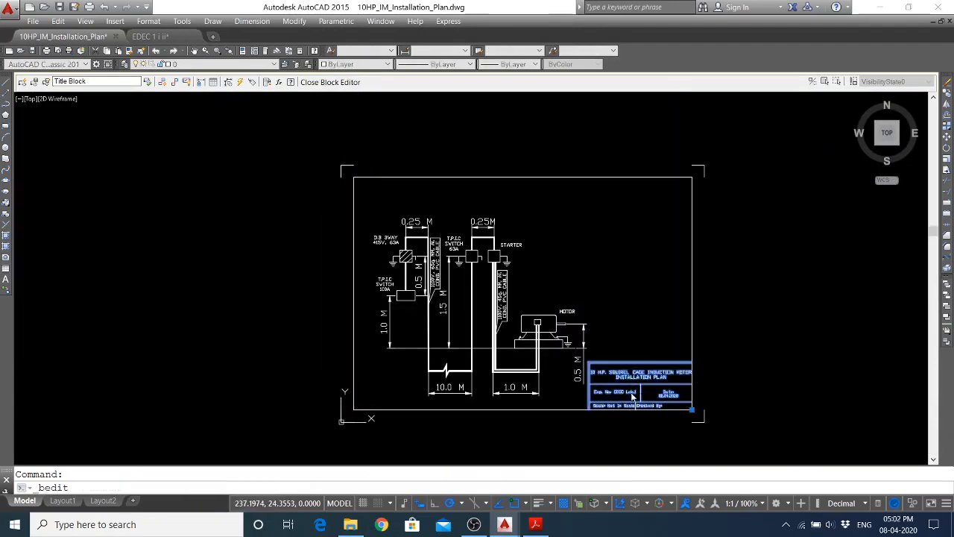
pyautogui.click(456, 343)
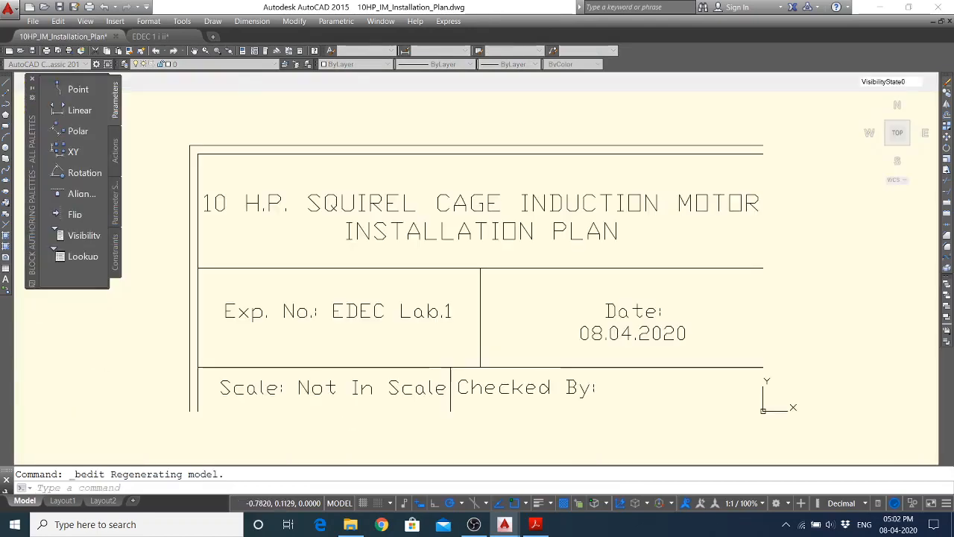
pyautogui.doubleClick(438, 312)
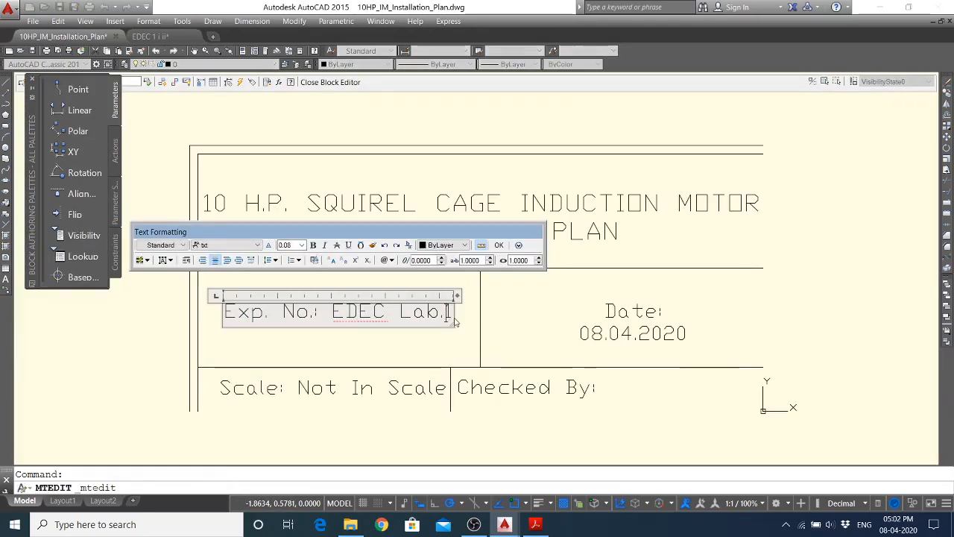
pyautogui.write('1')
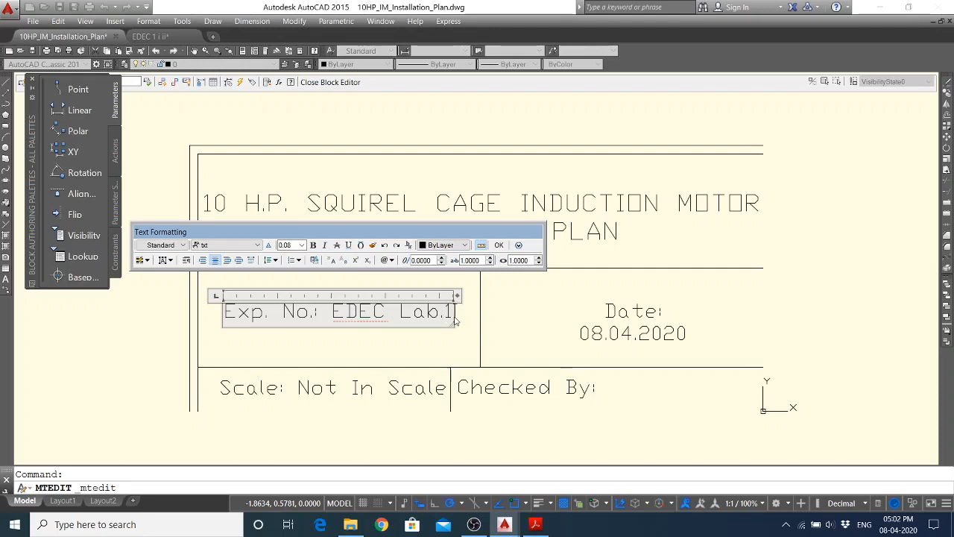
pyautogui.press('Return')
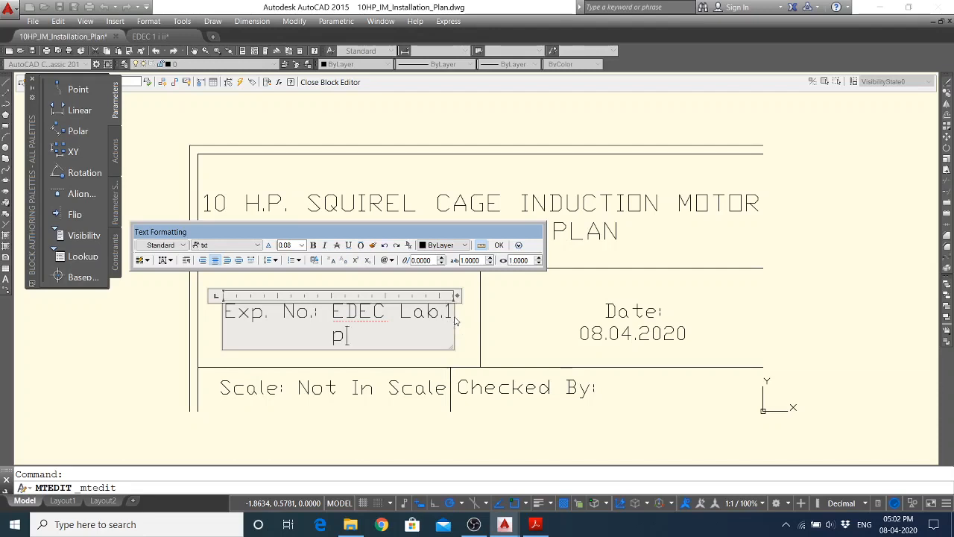
pyautogui.write('pART')
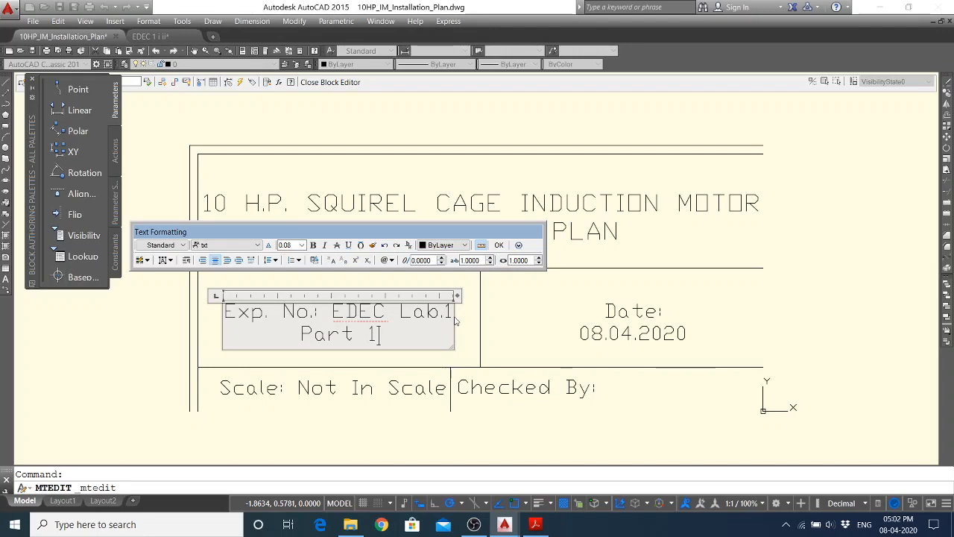
pyautogui.click(499, 245)
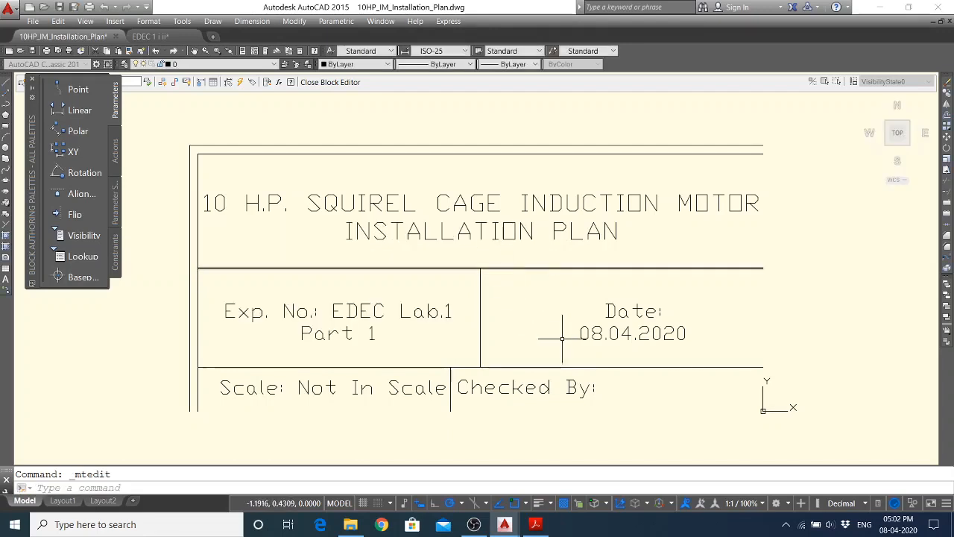
pyautogui.click(325, 83)
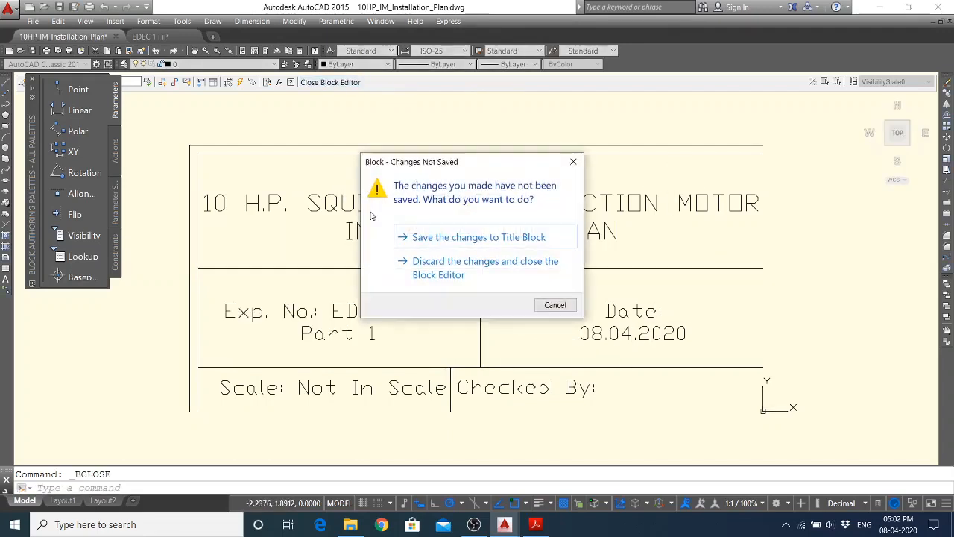
pyautogui.click(440, 234)
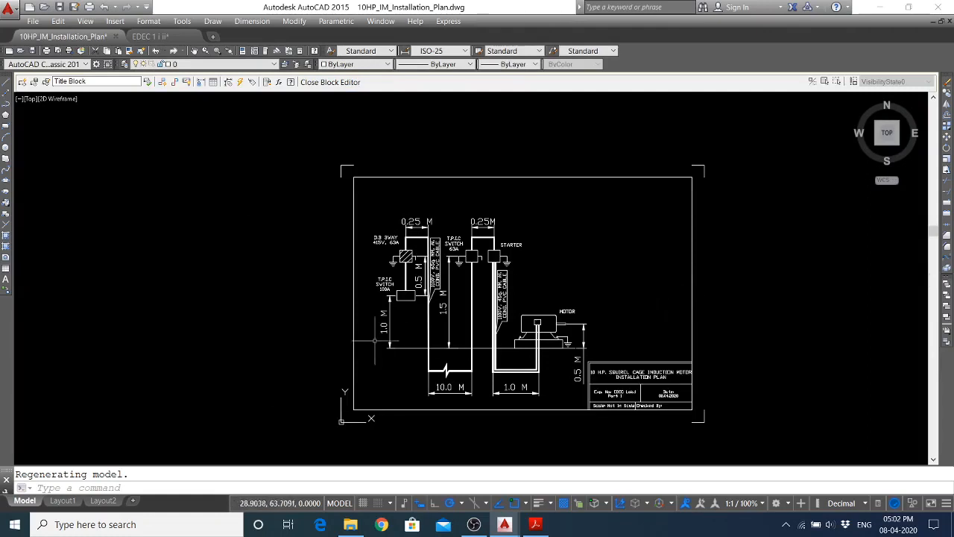
# Move the whole installation diagram with its dimensions and labels straight up about 18 units inside the border, and save the drawing
pyautogui.click(304, 192)
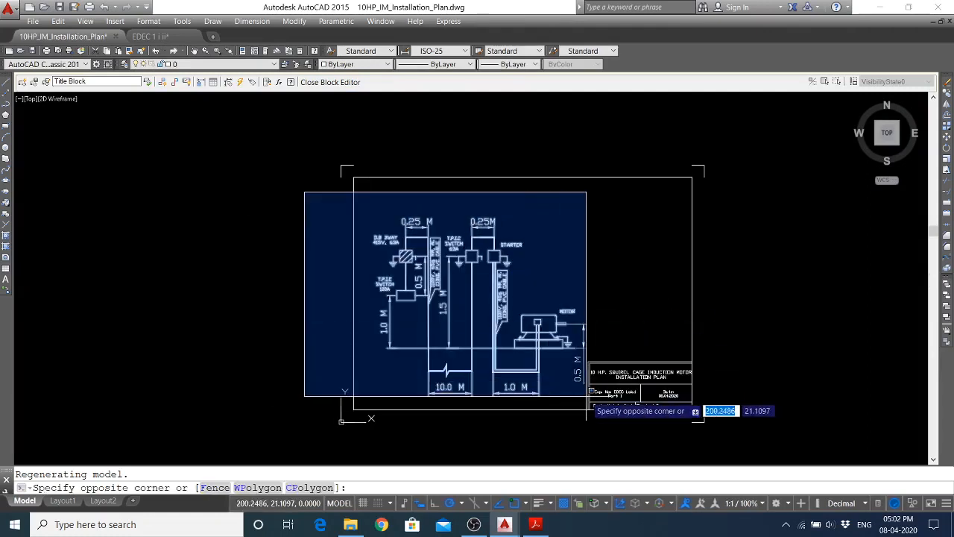
pyautogui.click(587, 398)
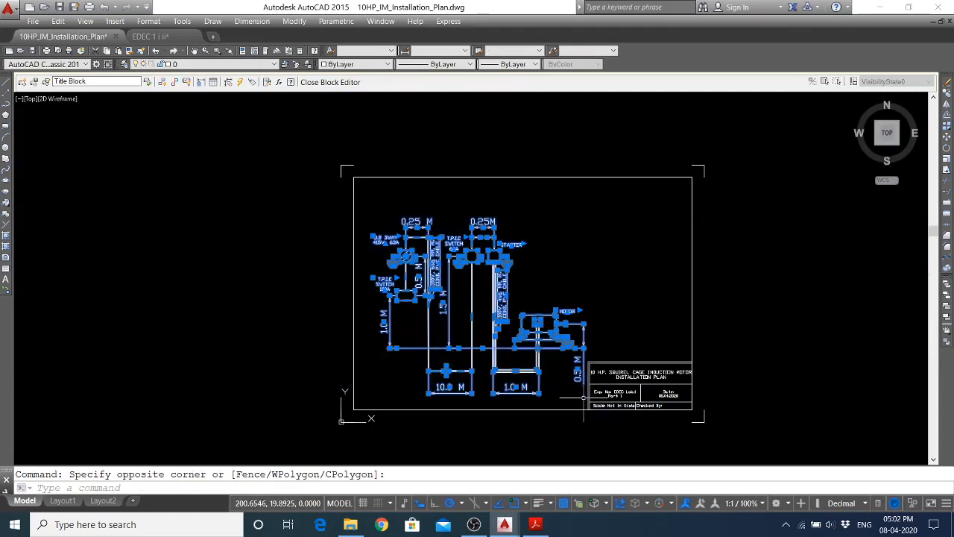
pyautogui.write('m')
pyautogui.press('Return')
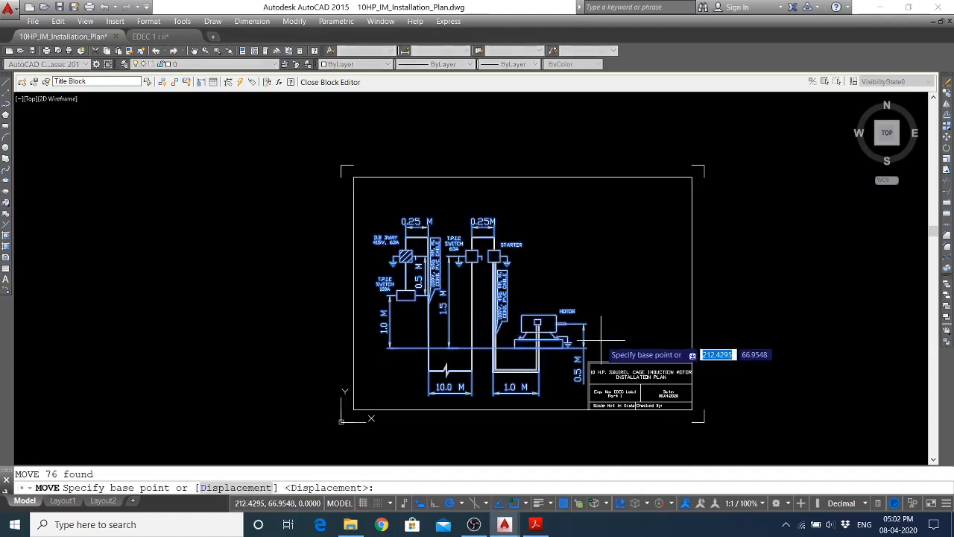
pyautogui.click(631, 320)
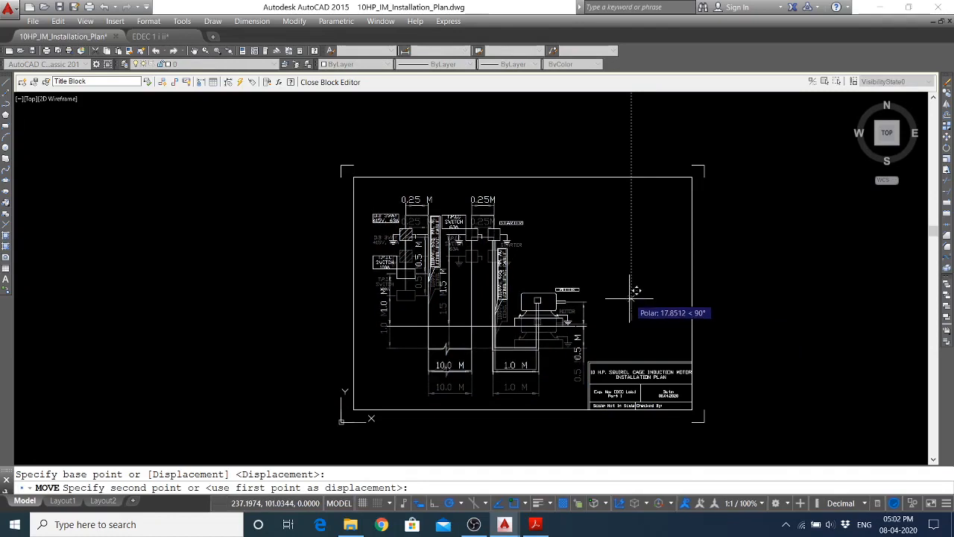
pyautogui.click(631, 297)
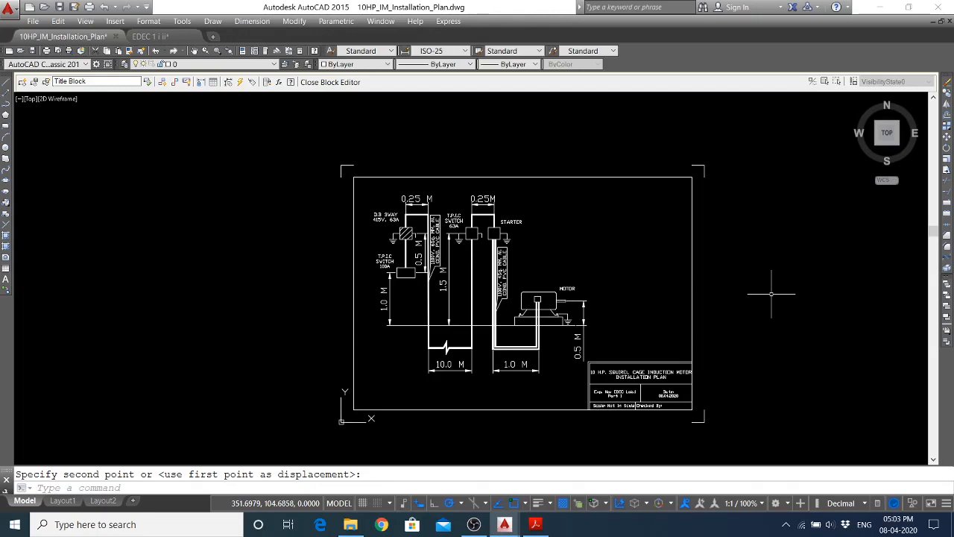
pyautogui.press('Escape')
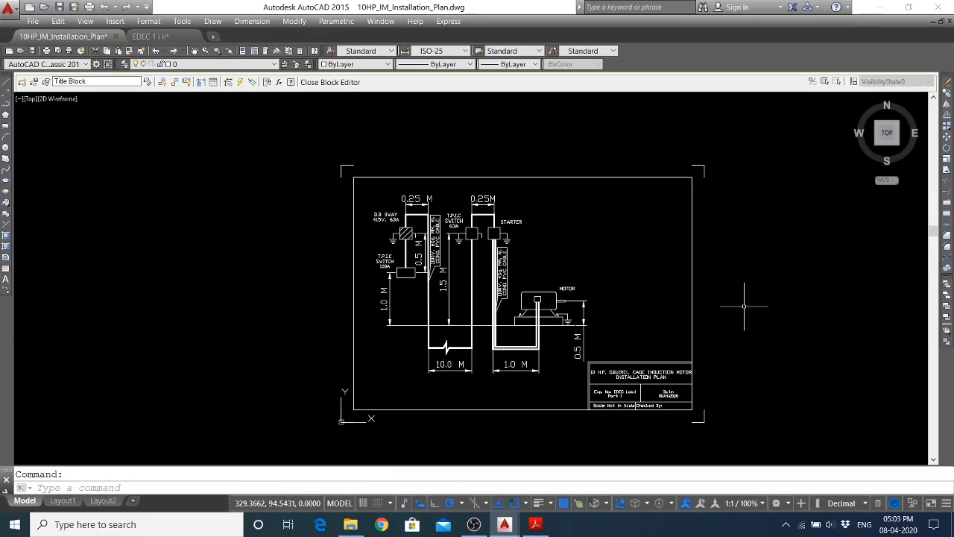
pyautogui.hotkey('ctrl', 's')
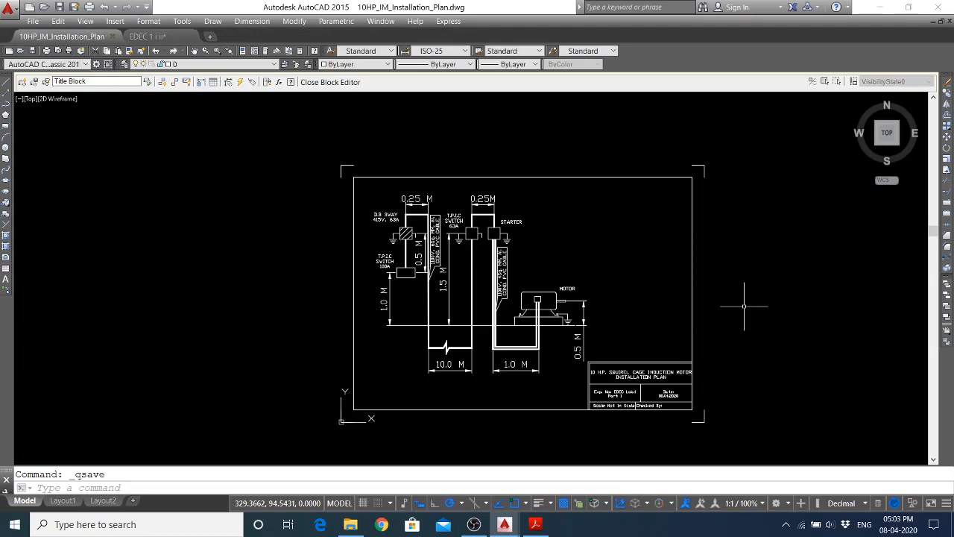